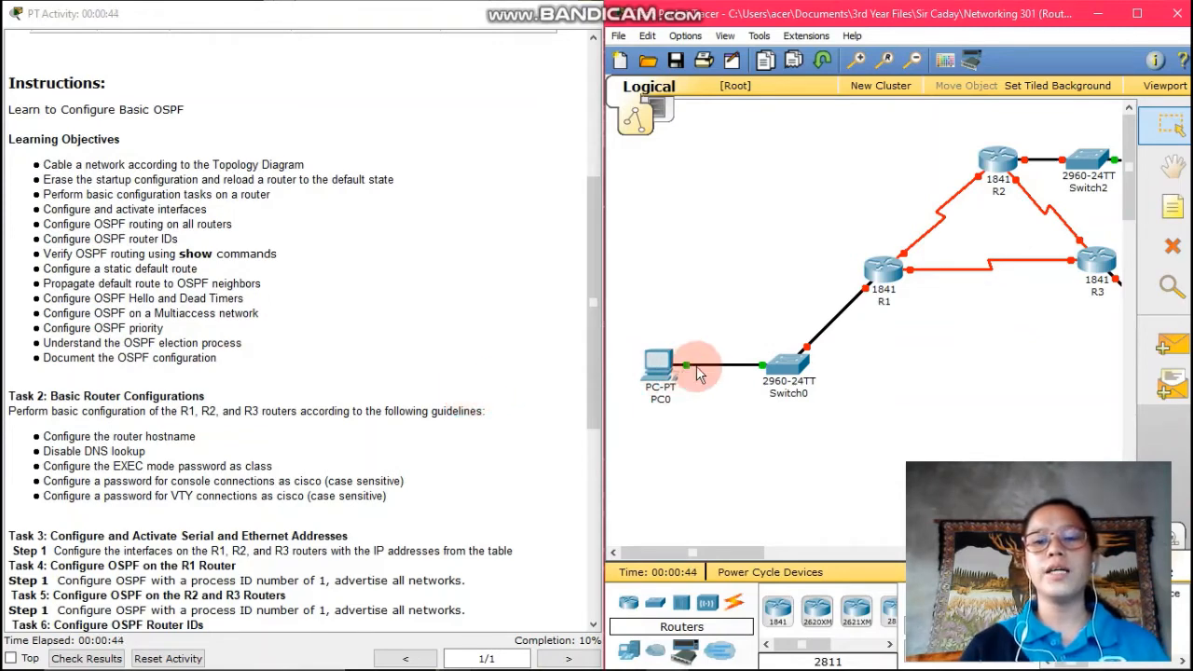
Open R1's CLI and enter global configuration mode with enable and config t
click(876, 270)
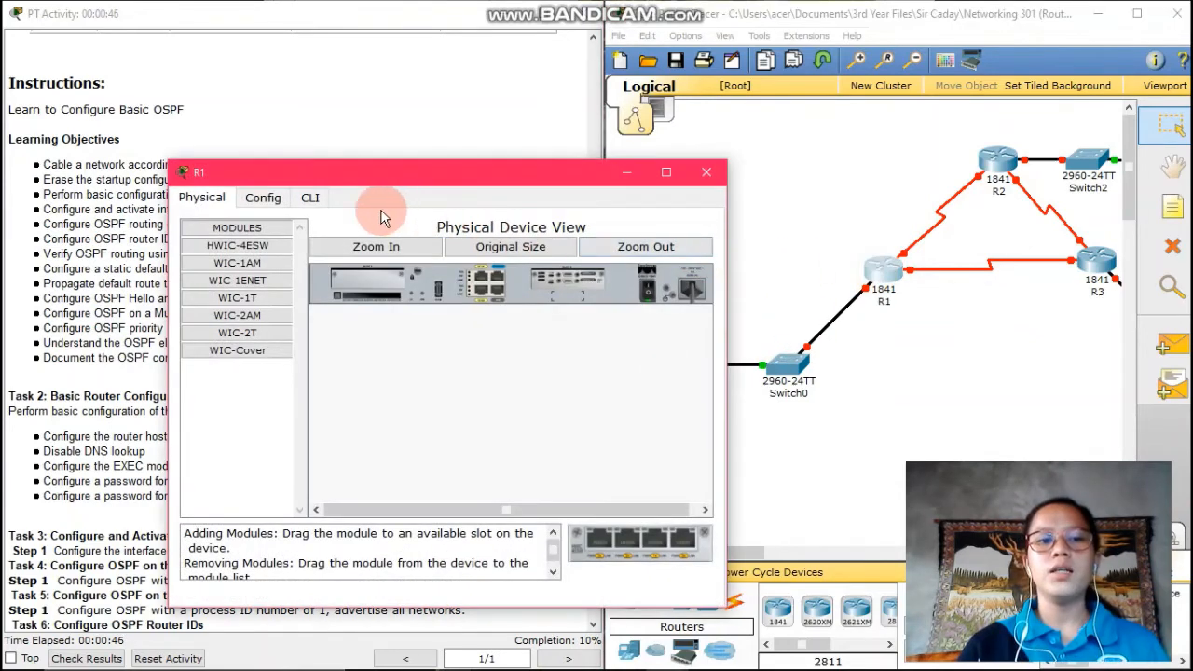
click(315, 200)
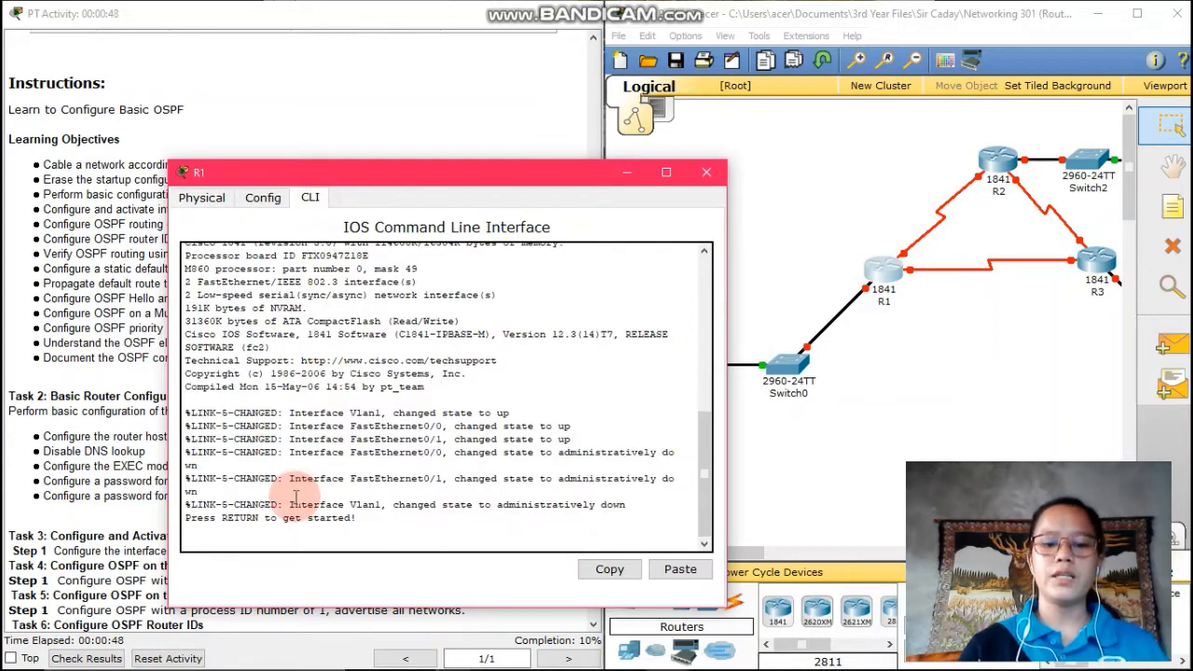
key(Return)
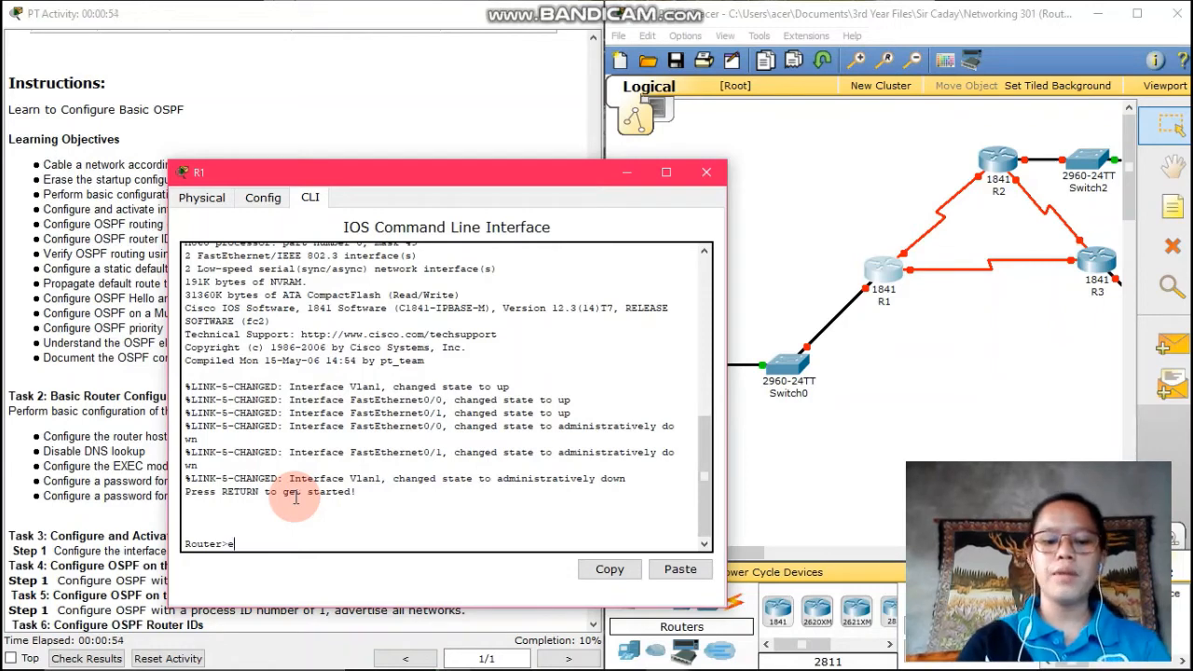
text(enable)
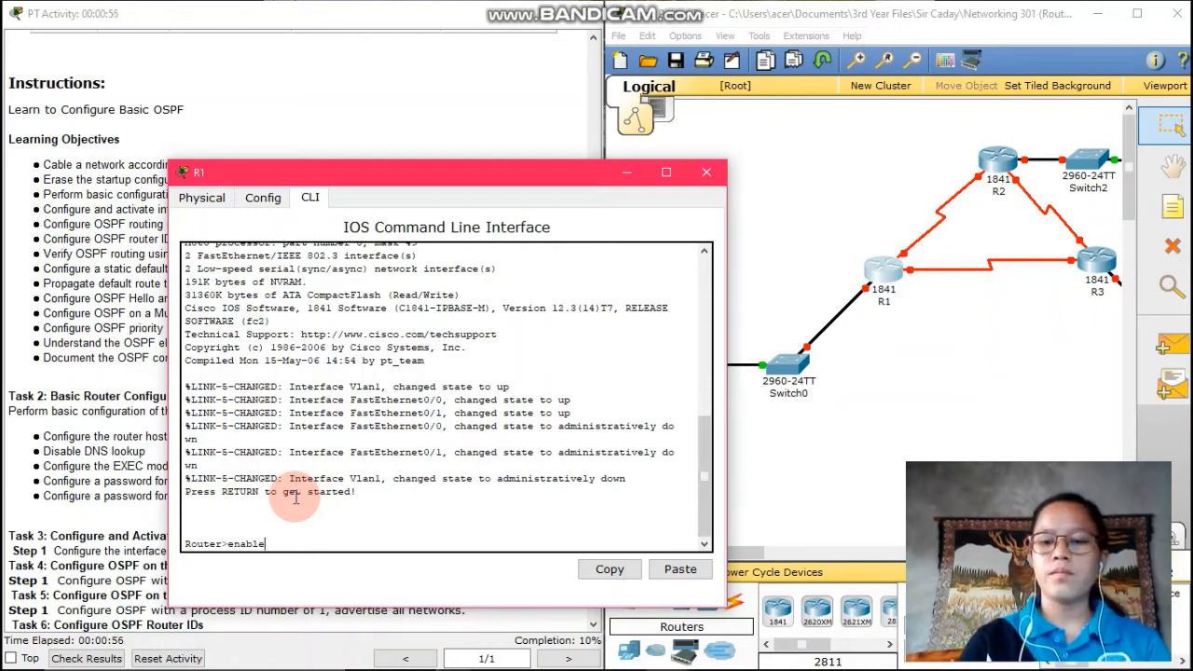
key(Return)
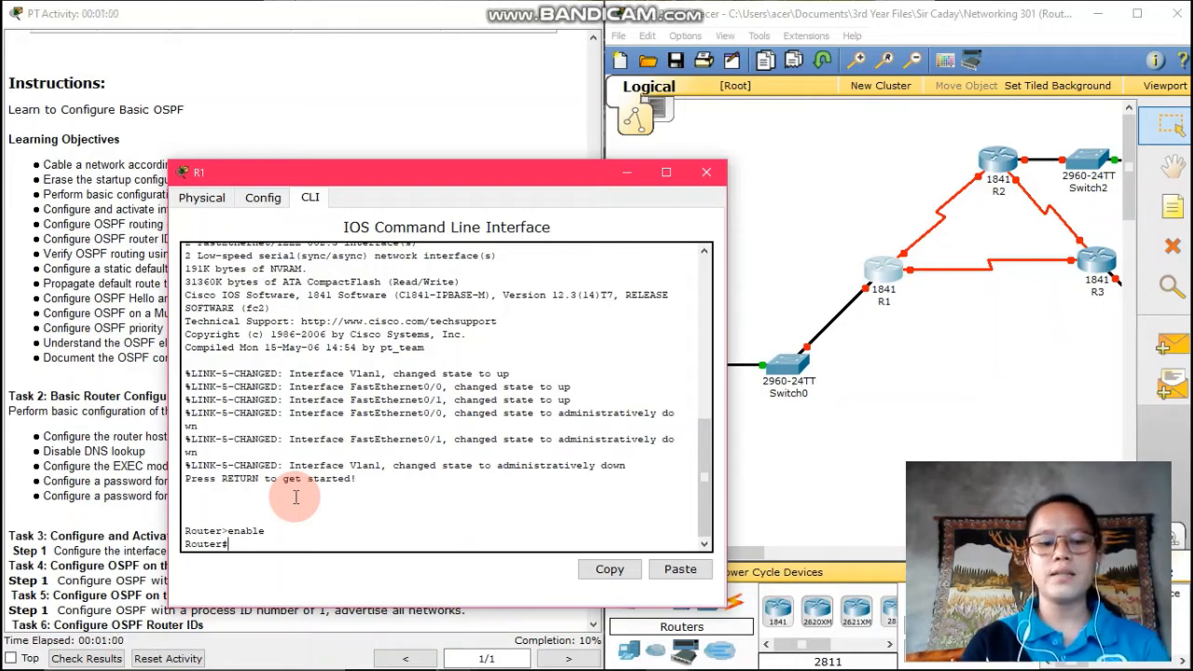
text(config t)
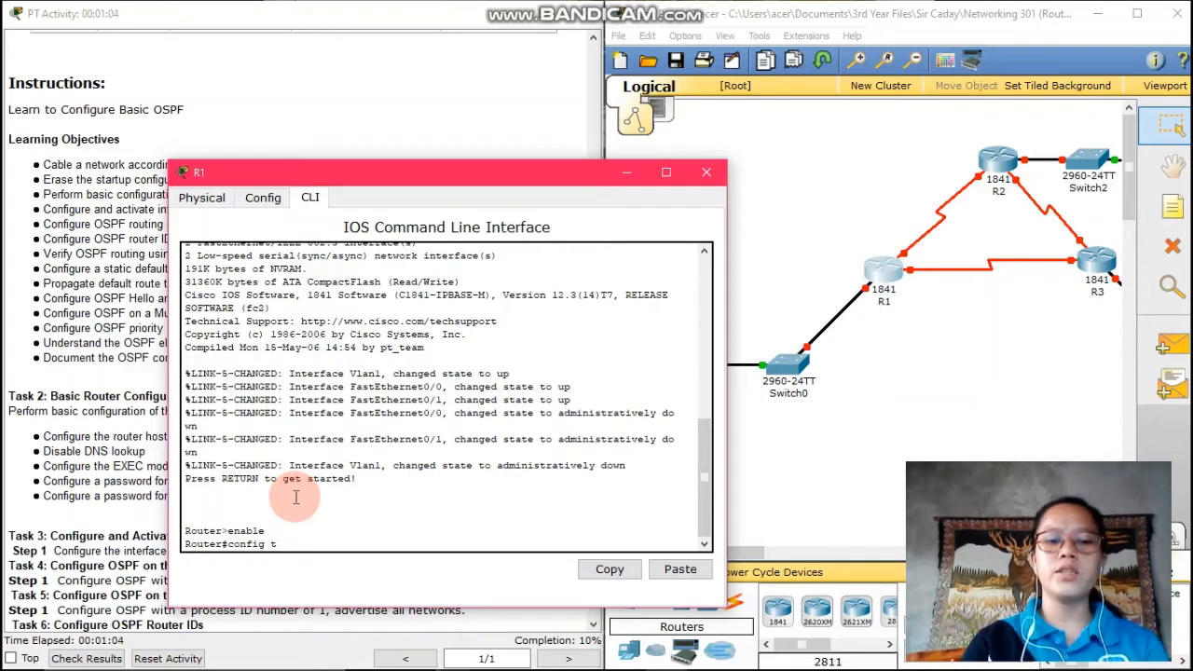
key(Return)
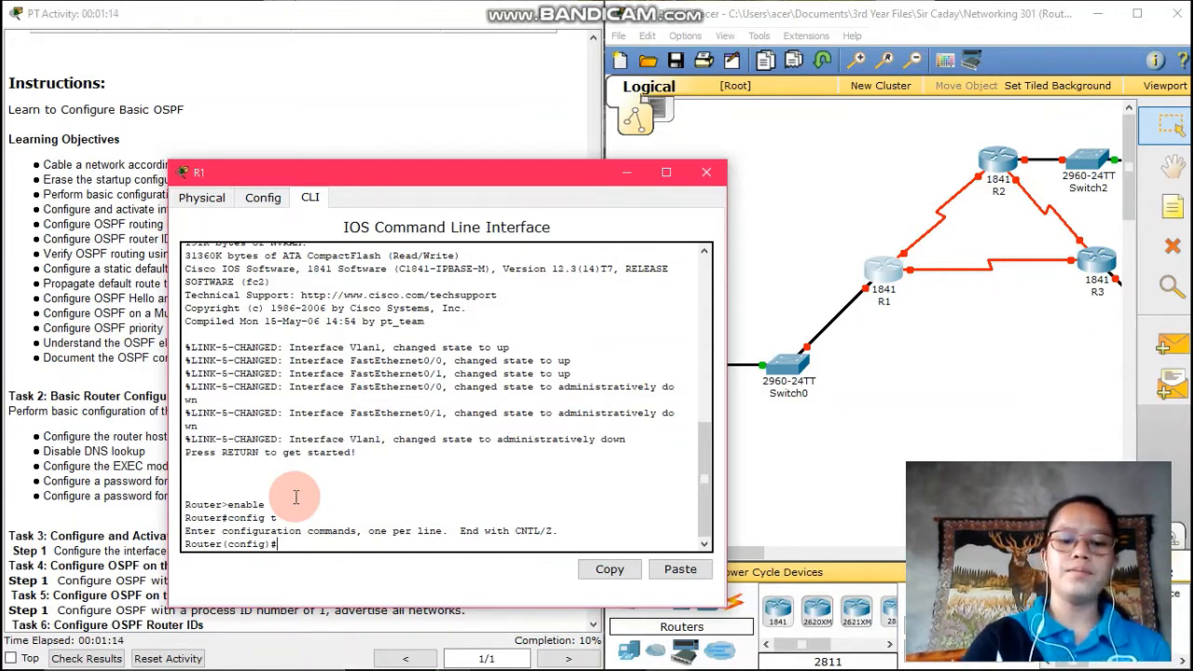
Name the router R1, run no ip domain-lookup, and set an enable secret password
text(hostname)
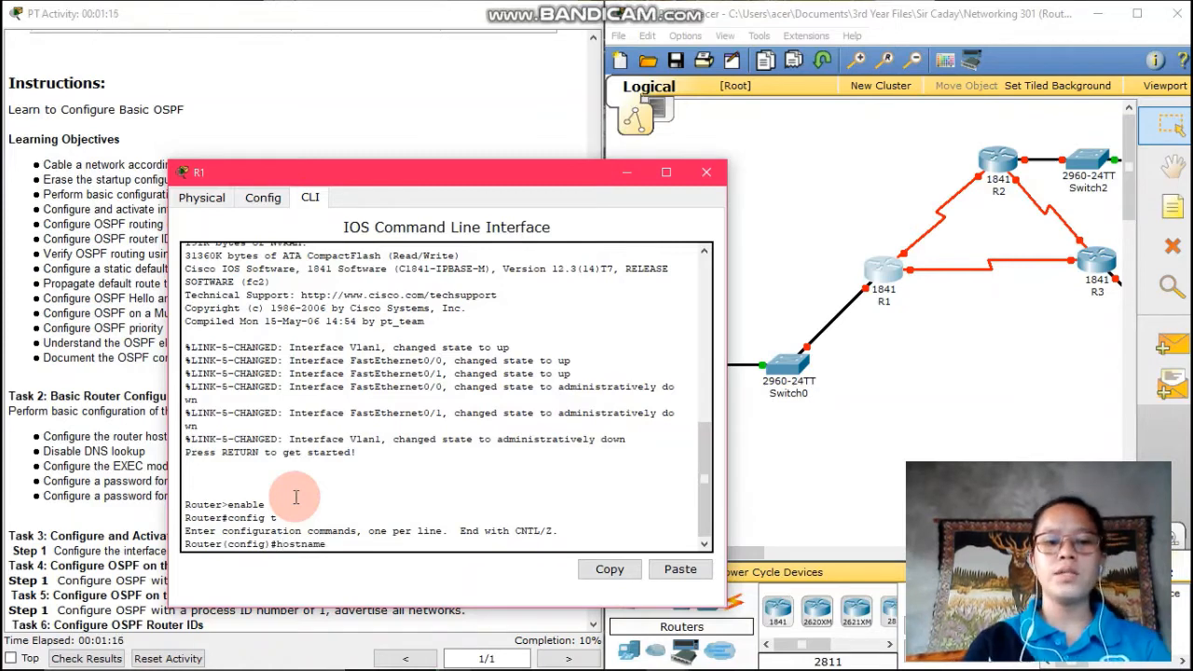
text( R1)
key(Return)
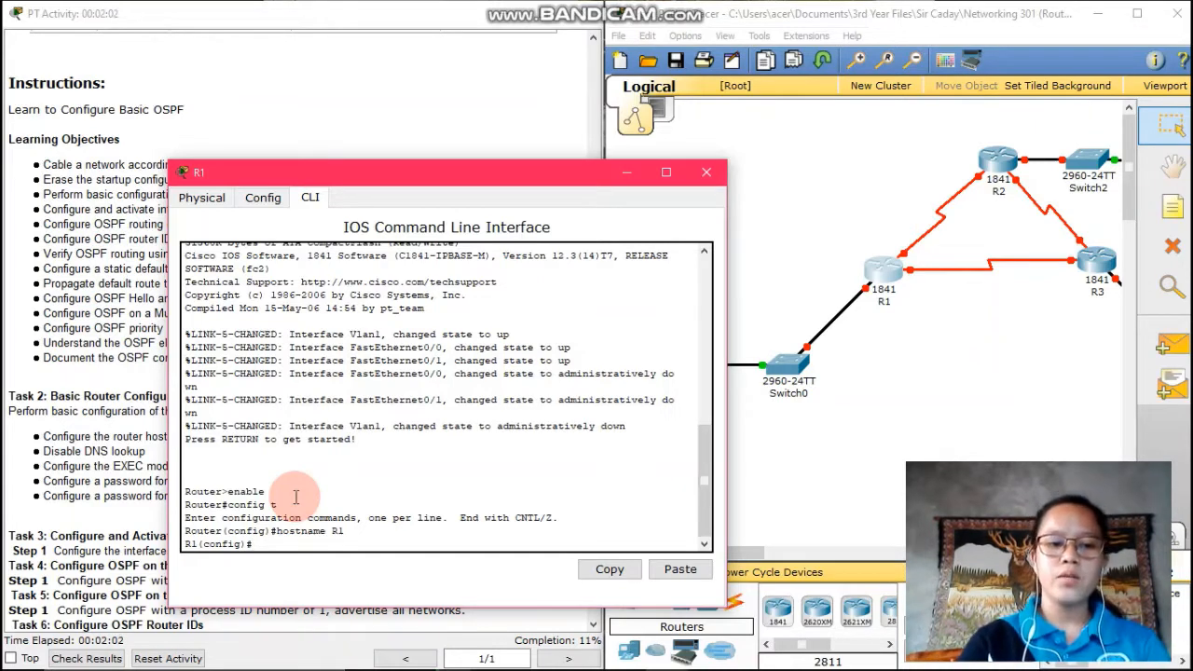
text(no)
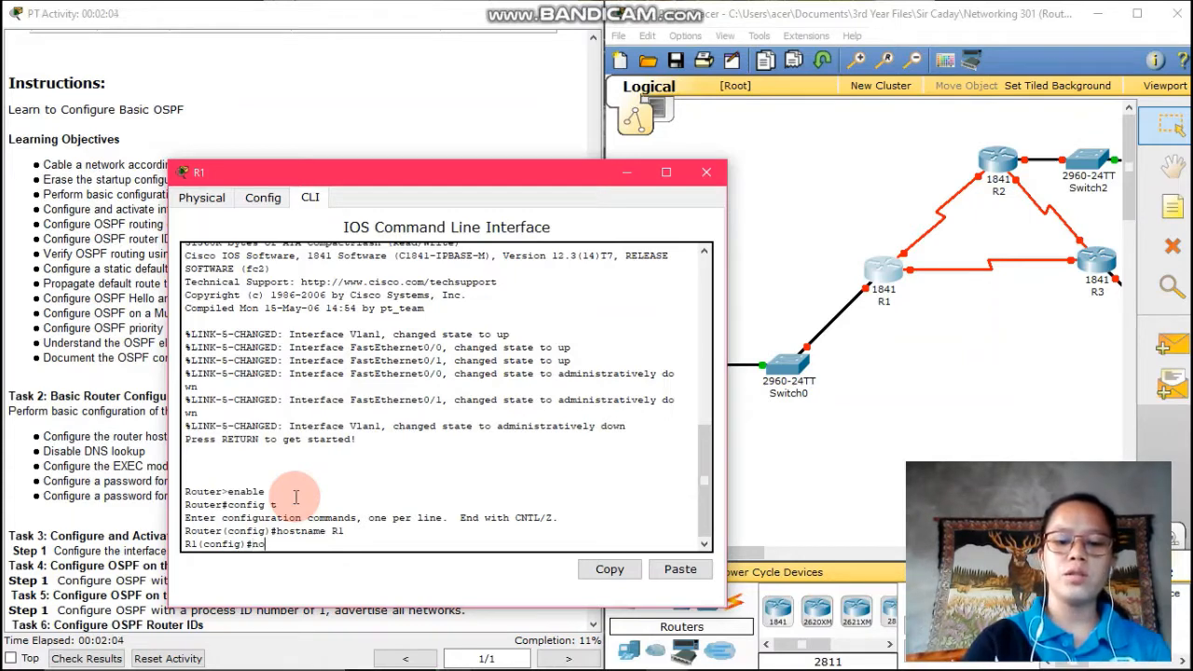
text( ip dom)
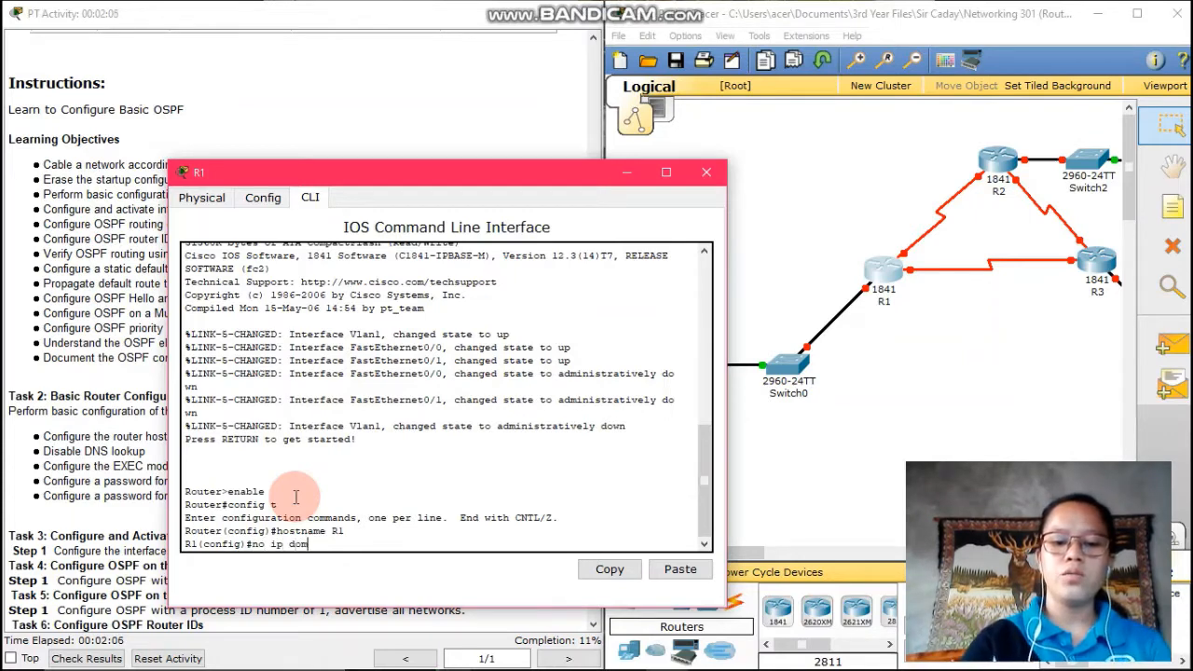
text(ain-lookup)
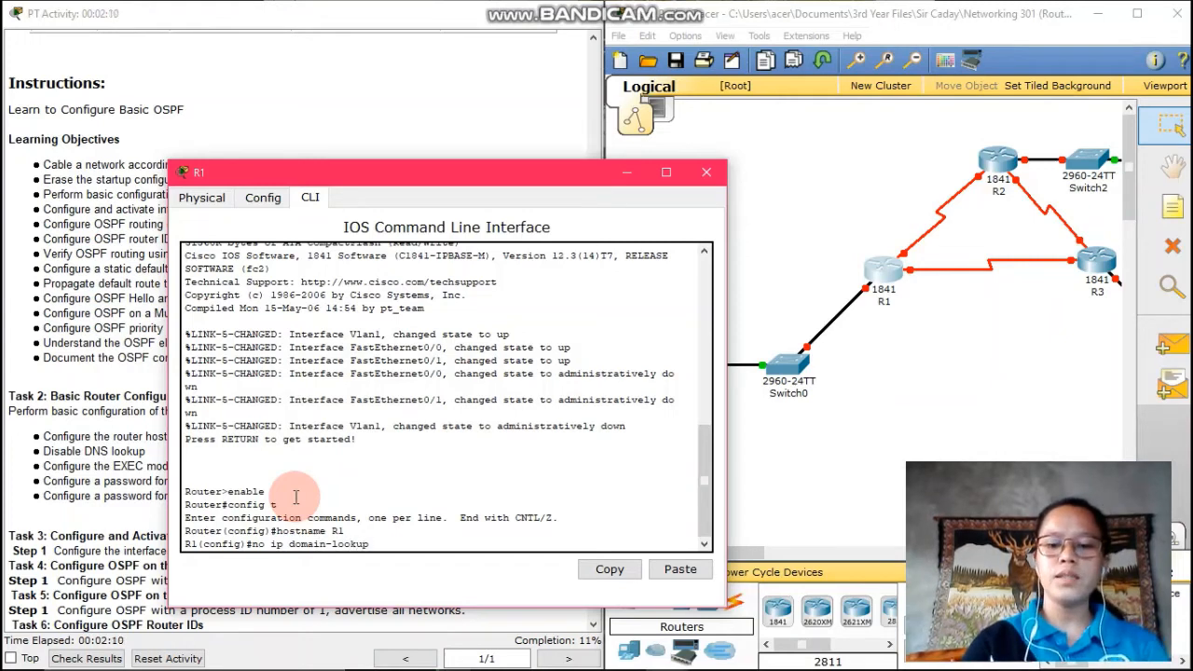
key(Return)
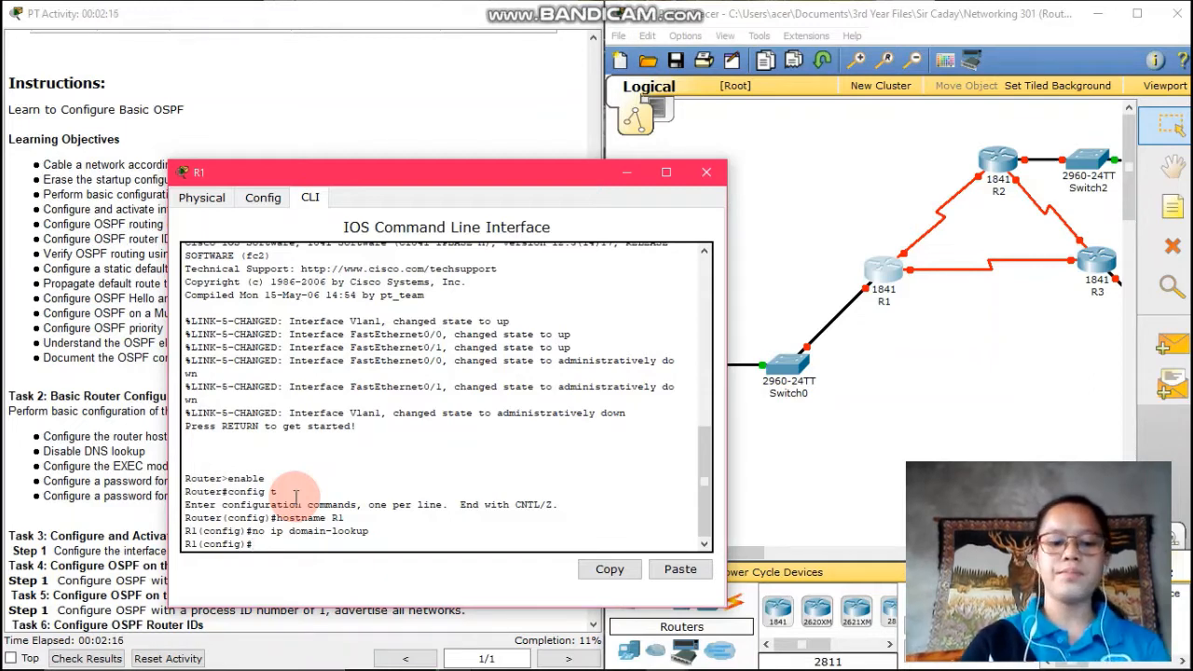
text(enable)
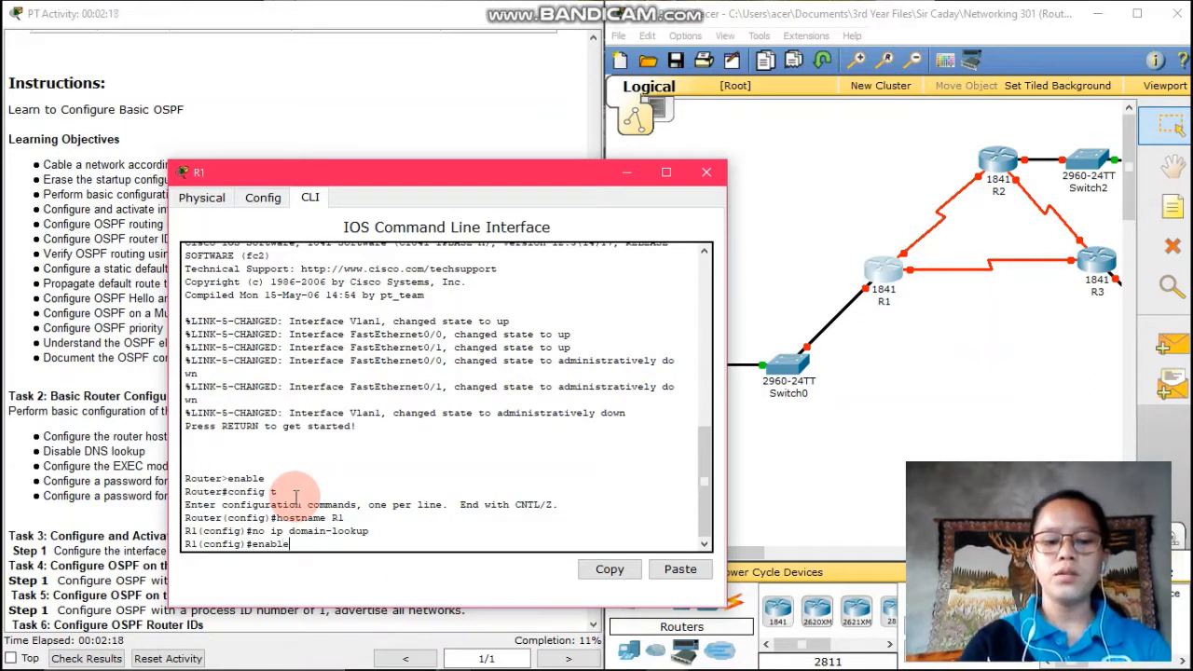
text( secr)
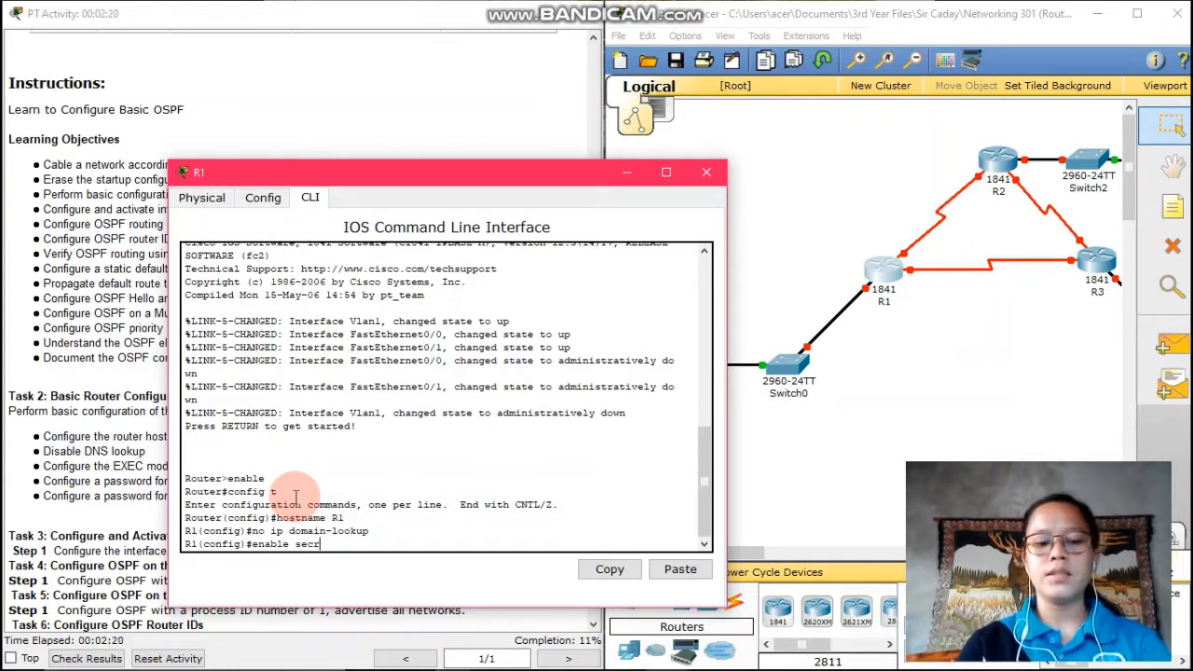
text(et class)
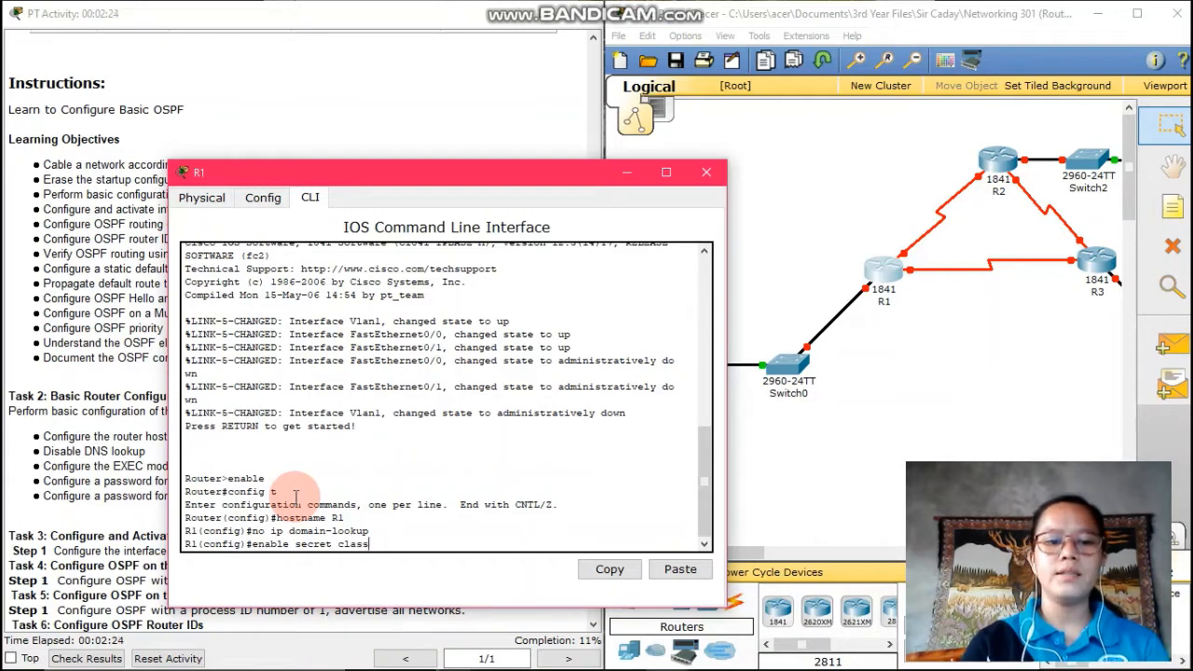
key(Return)
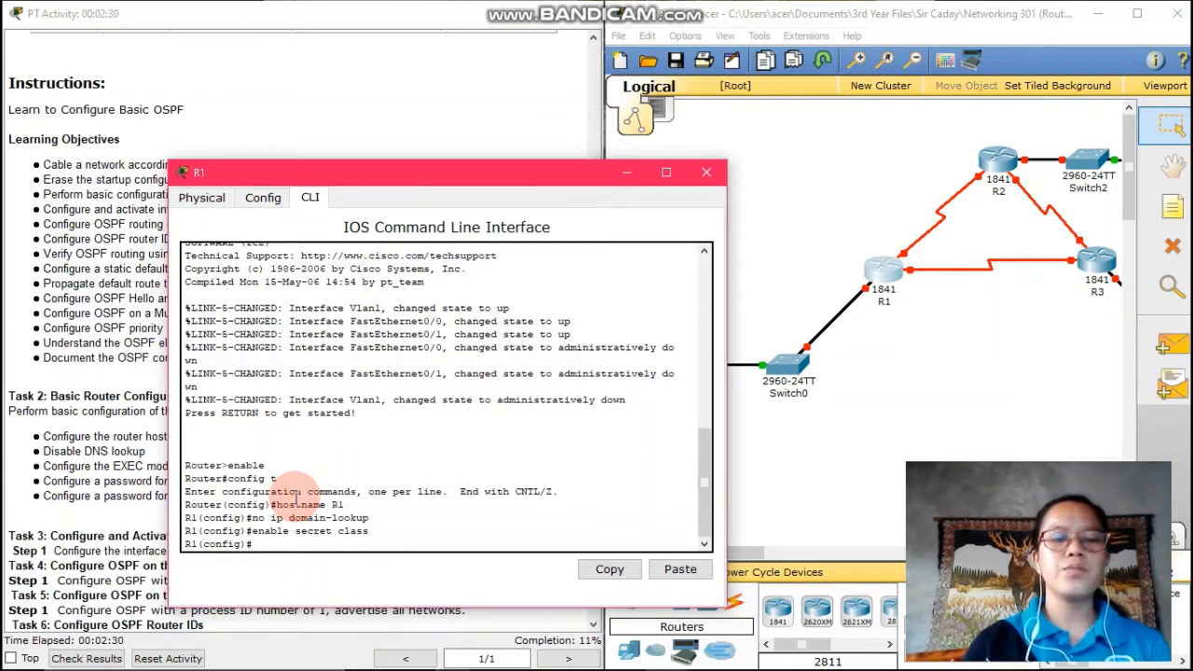
Give console line 0 a password with login required, and begin the line vty 0 15 command
drag(469, 169, 757, 115)
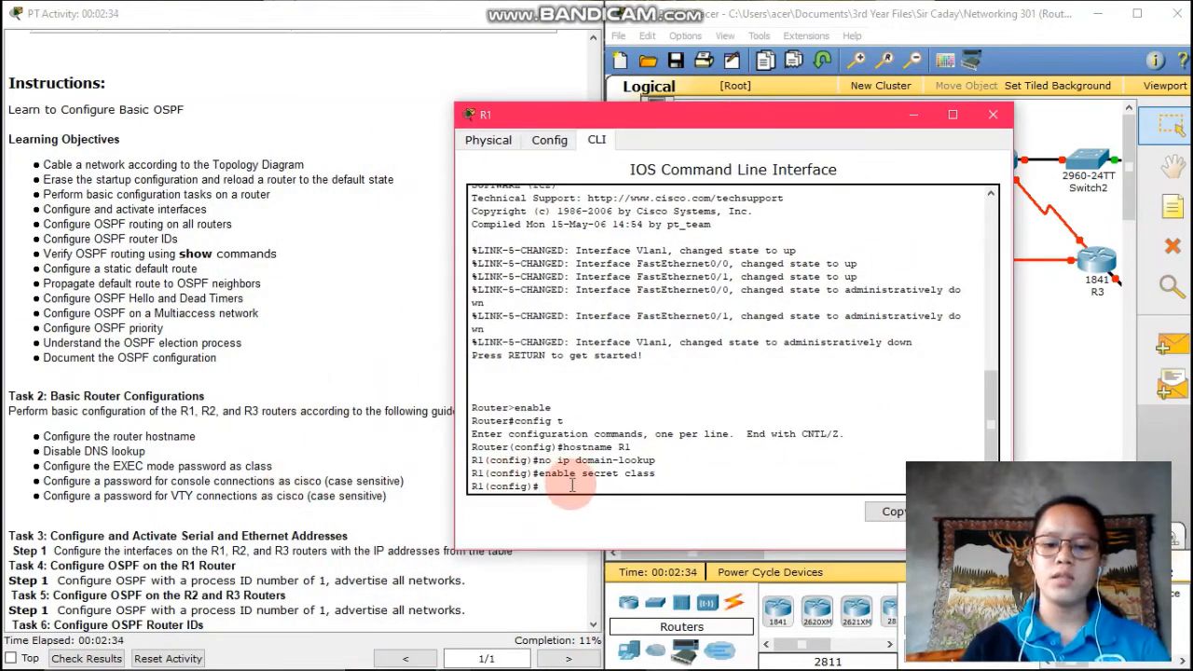
text(line console)
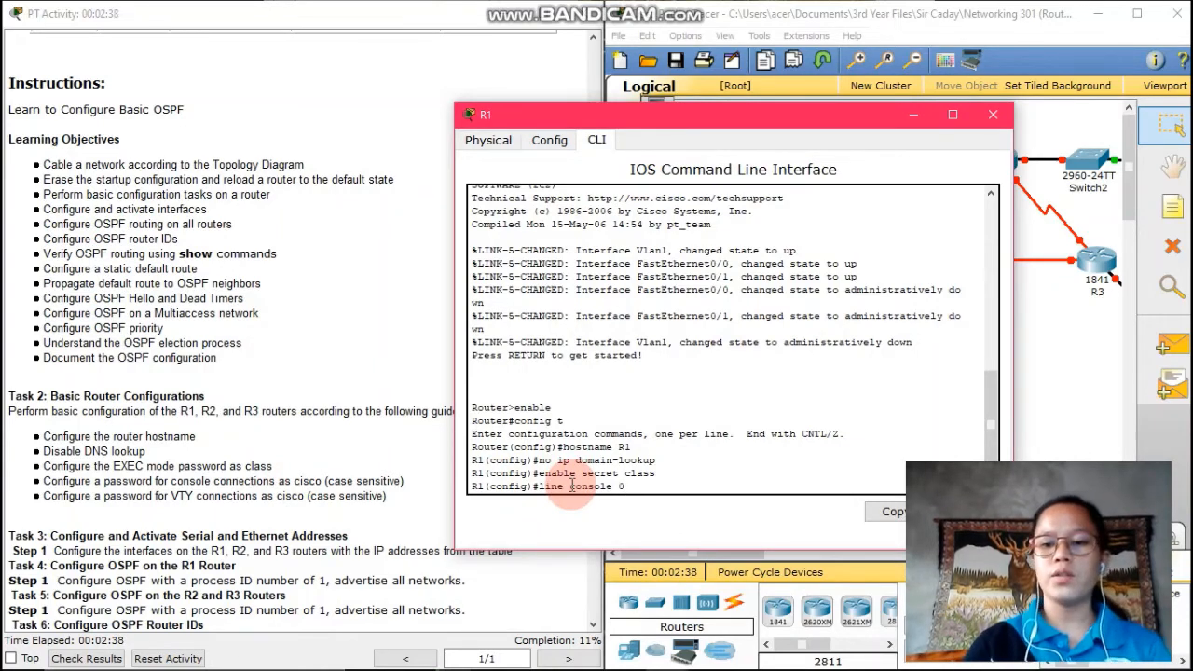
text( 0)
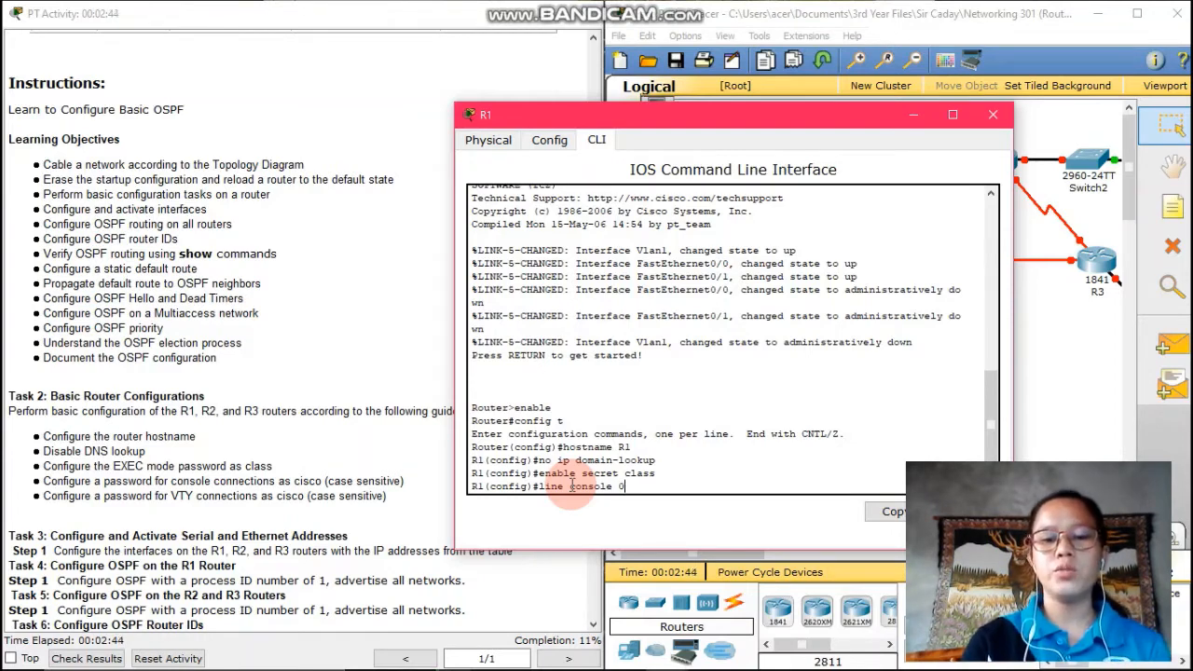
key(Return)
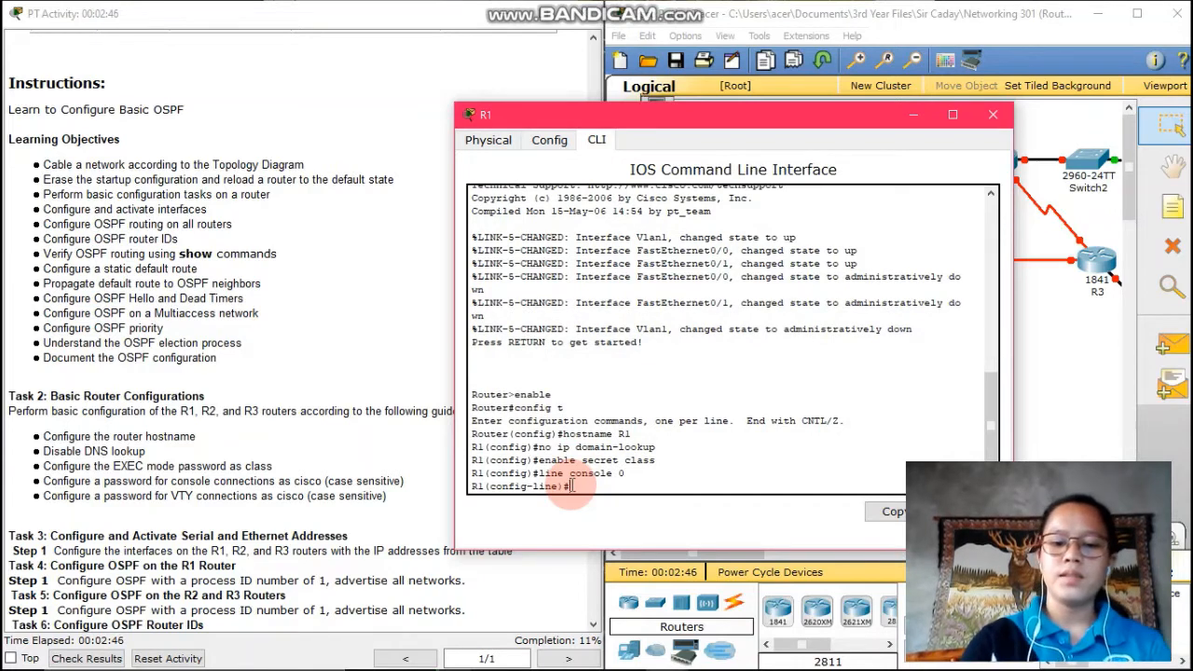
text(password)
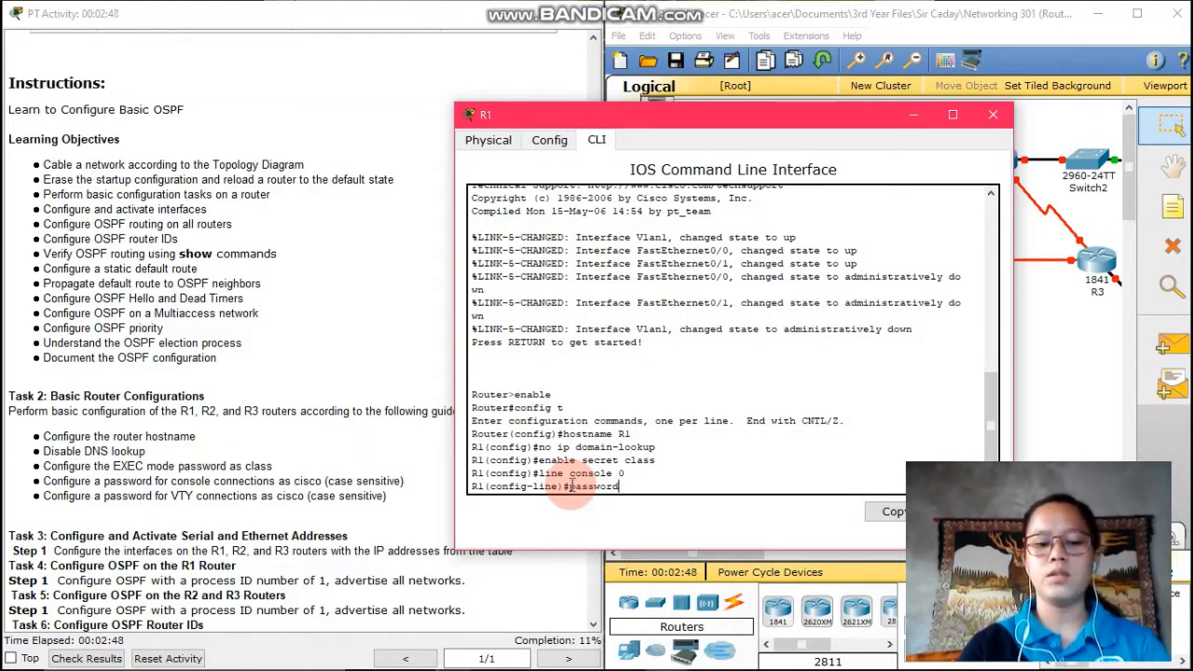
text( cisco)
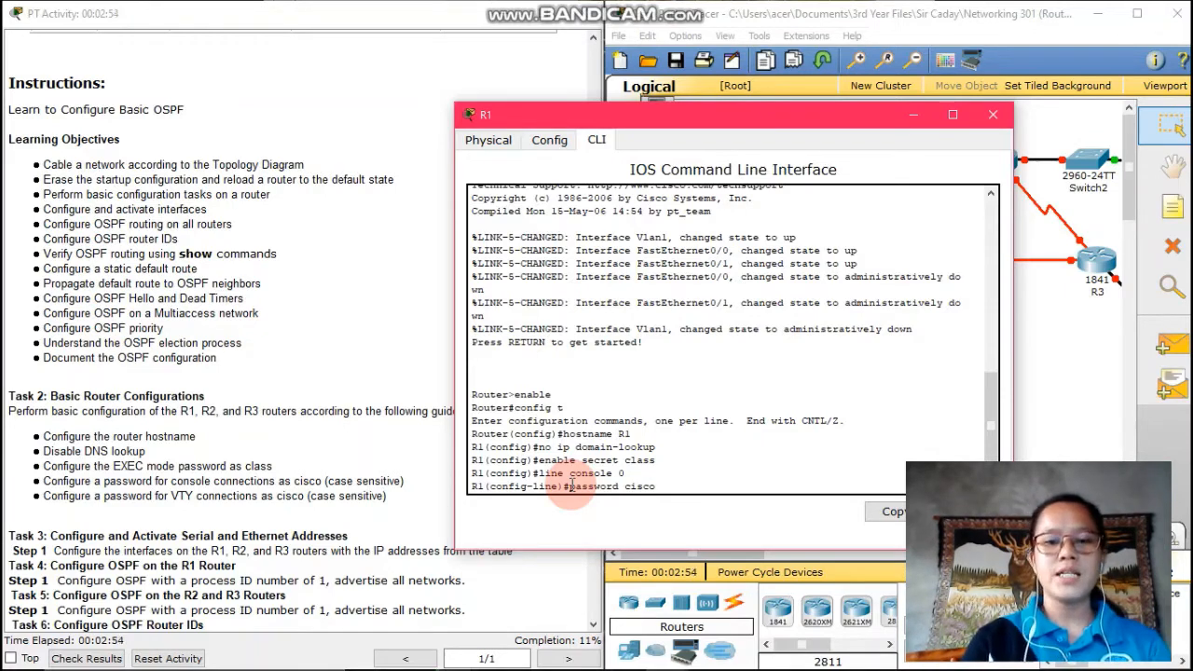
key(Return)
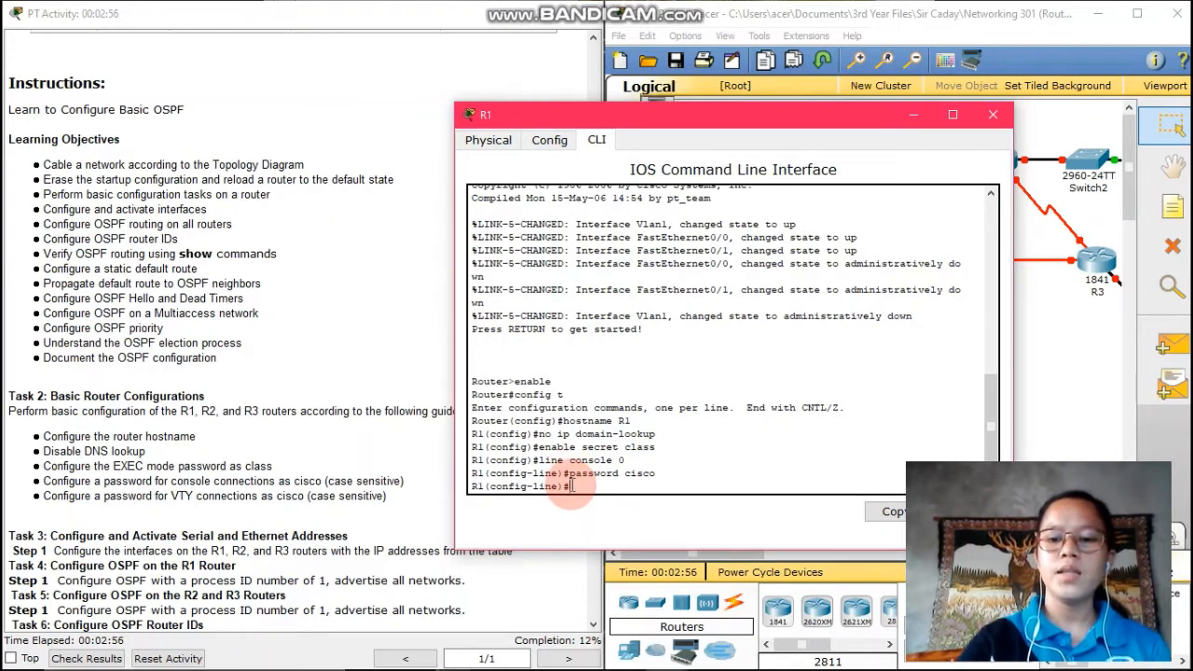
text(login)
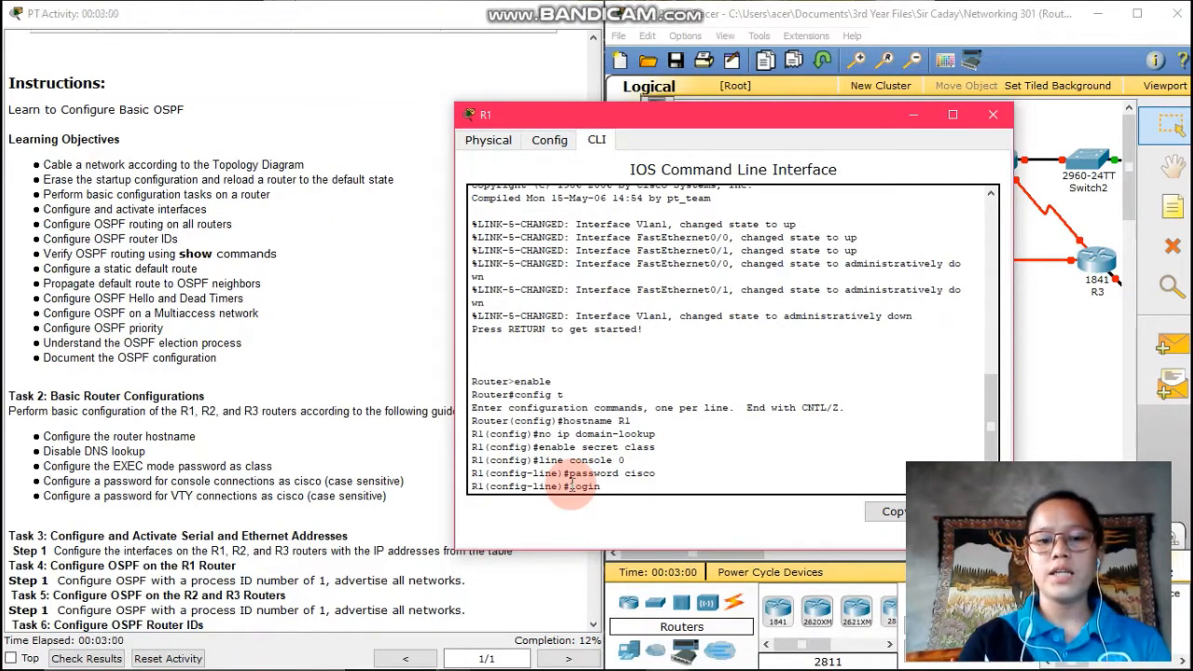
key(Return)
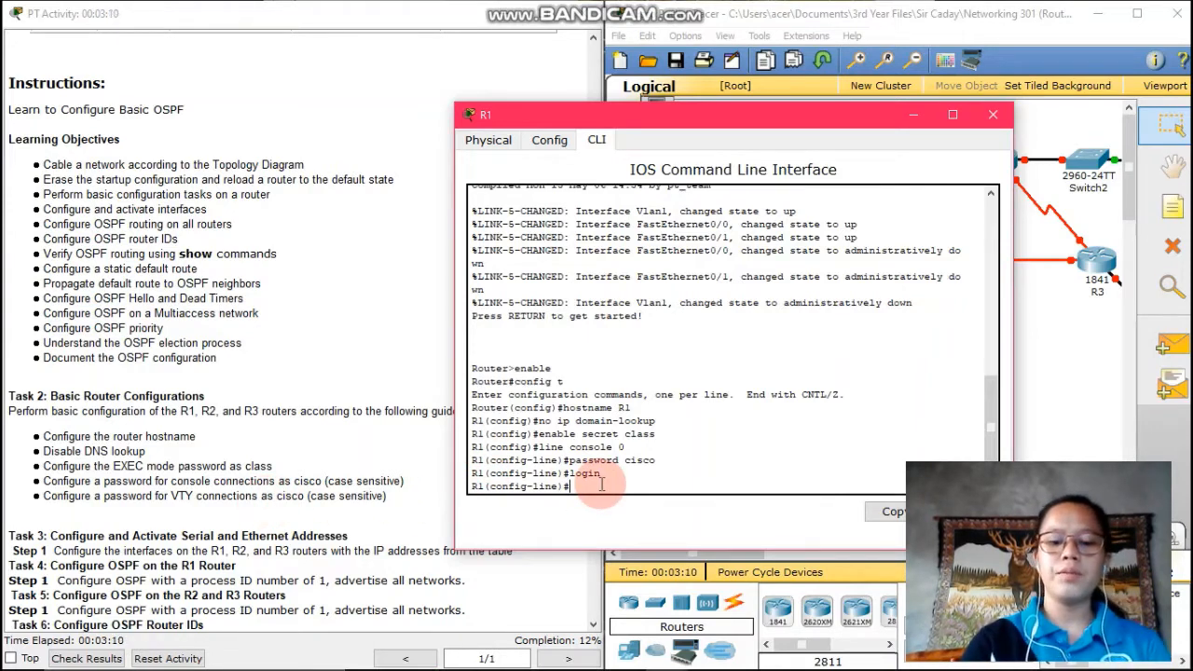
text(line )
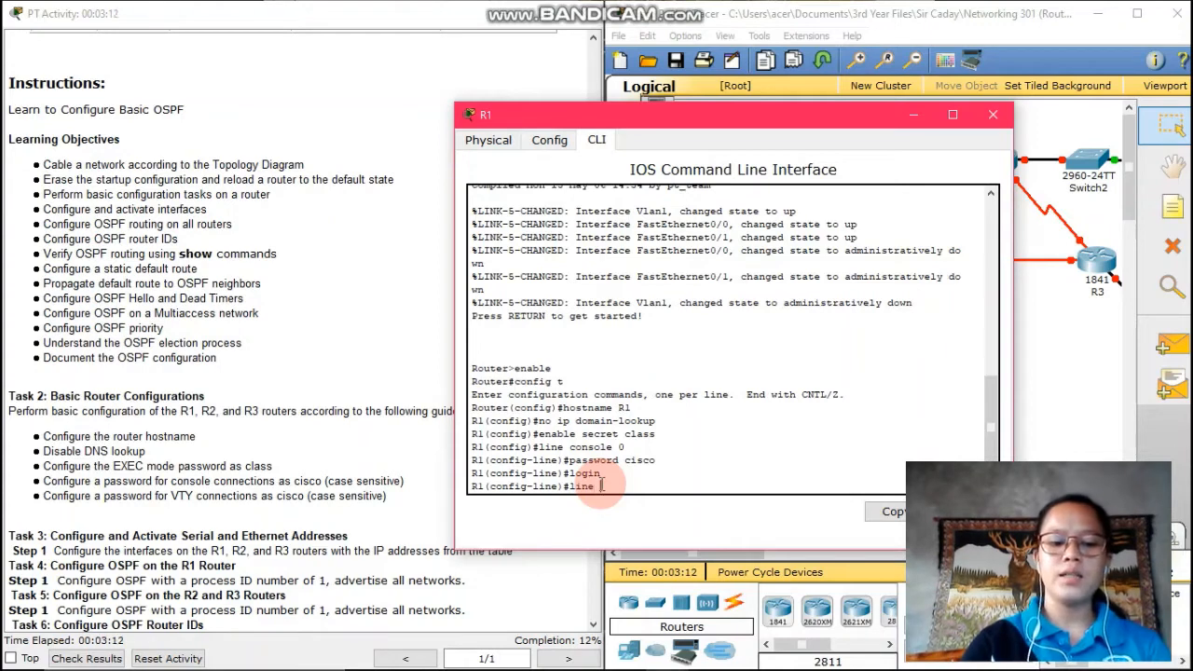
text(vty 0 15)
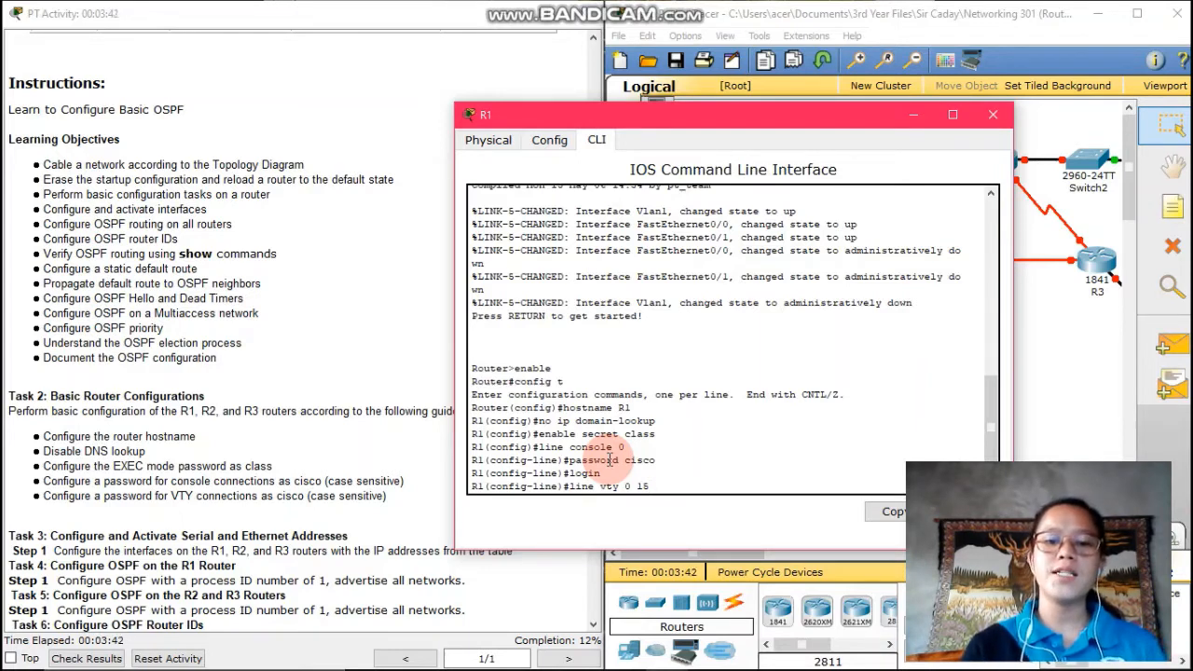
Set a password on VTY lines 0–15 and return to global configuration mode
key(Return)
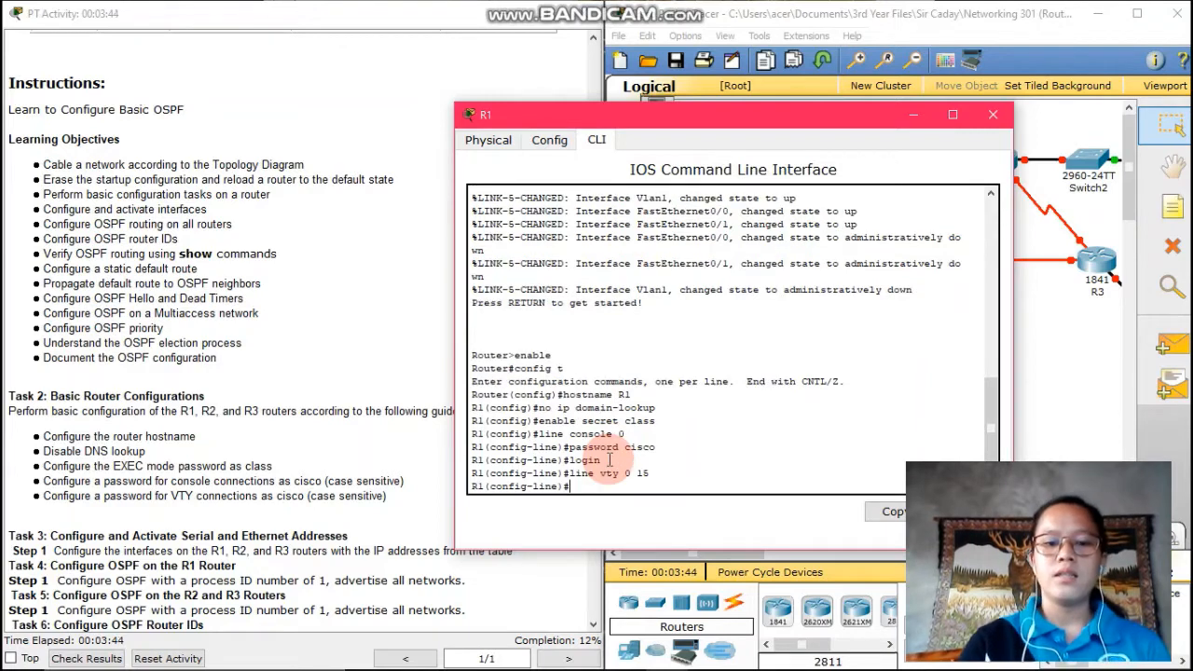
text(passwor)
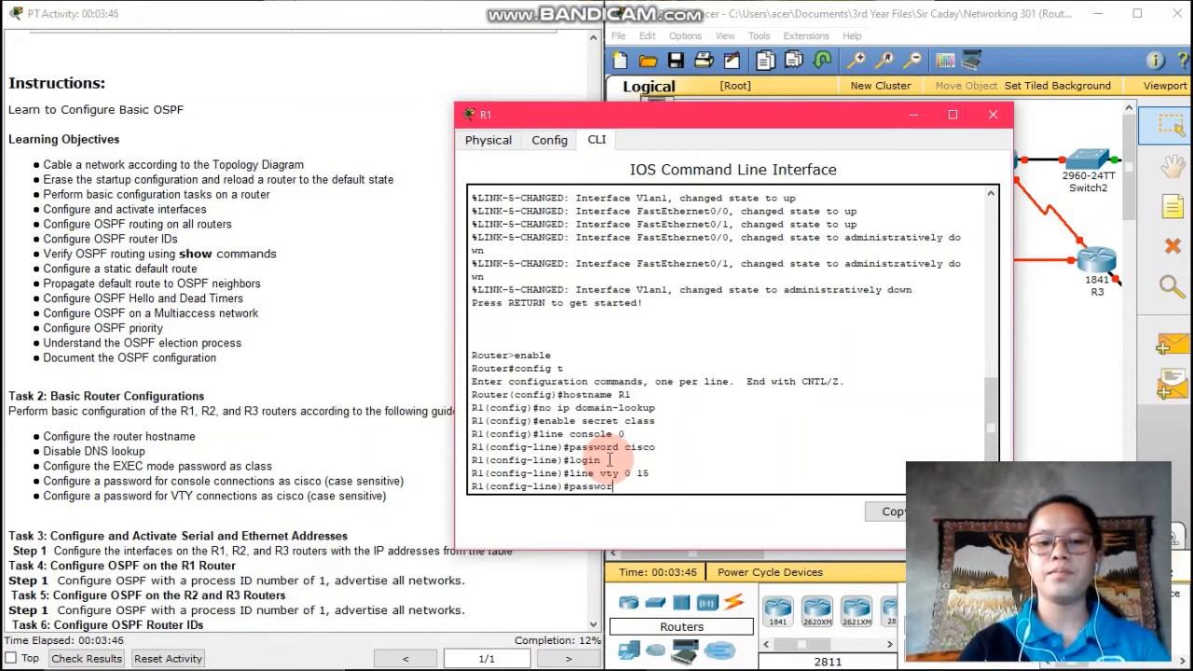
text(d cisco)
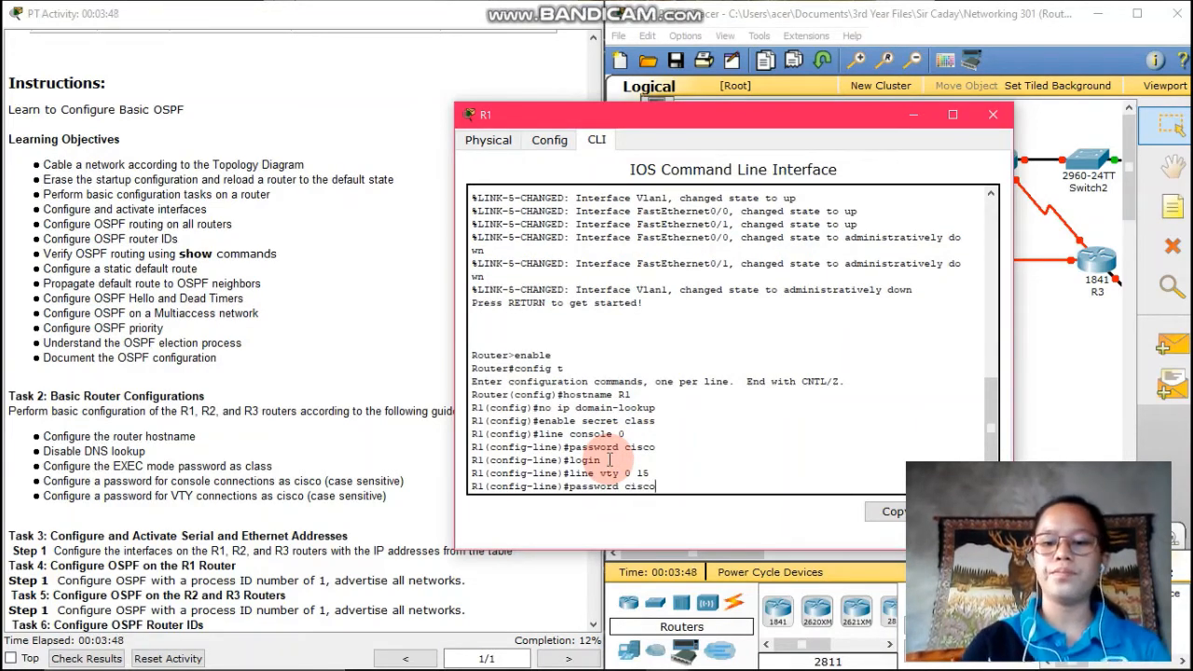
key(Return)
text(exit)
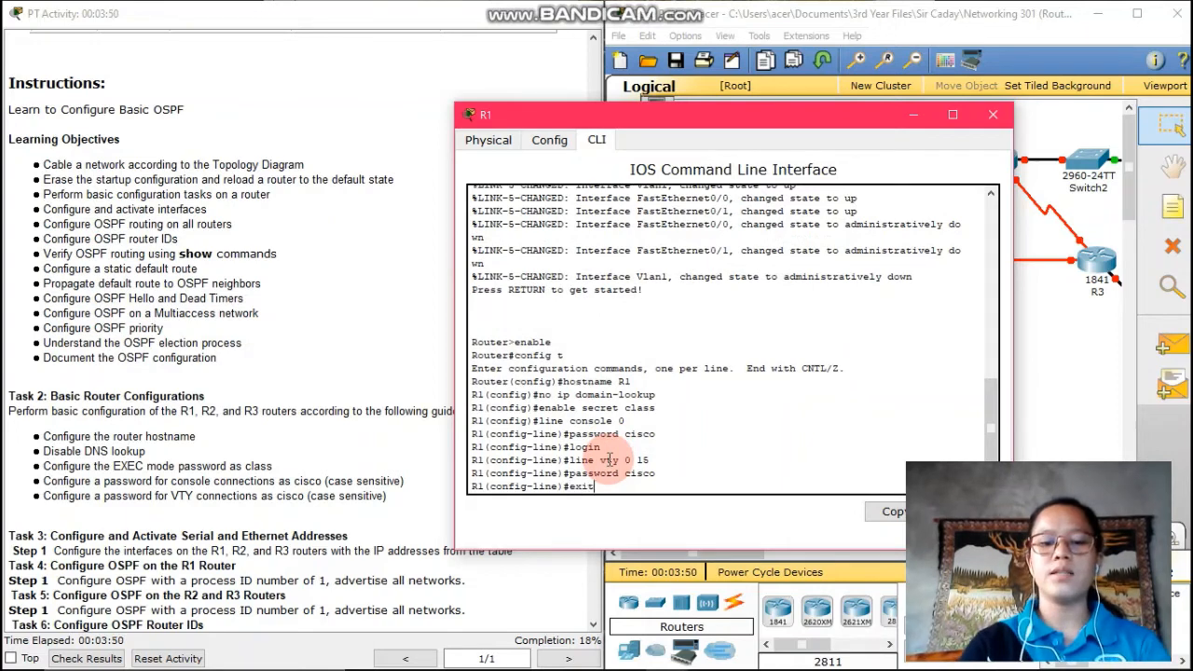
key(Return)
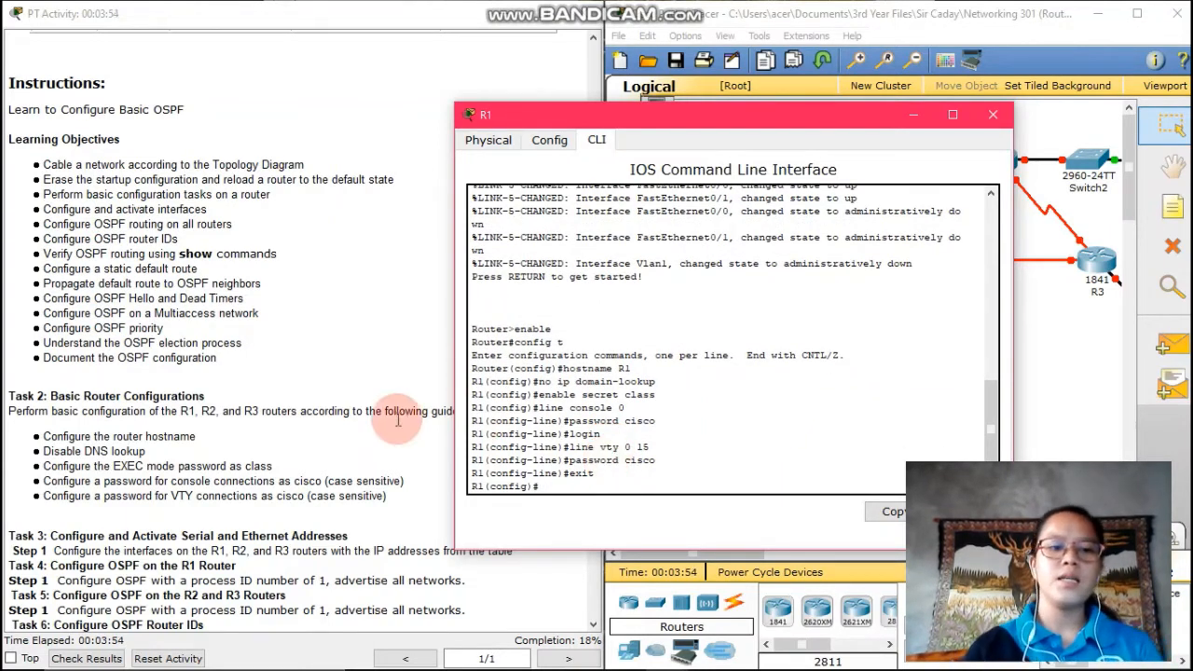
scroll(373, 419, down, 3)
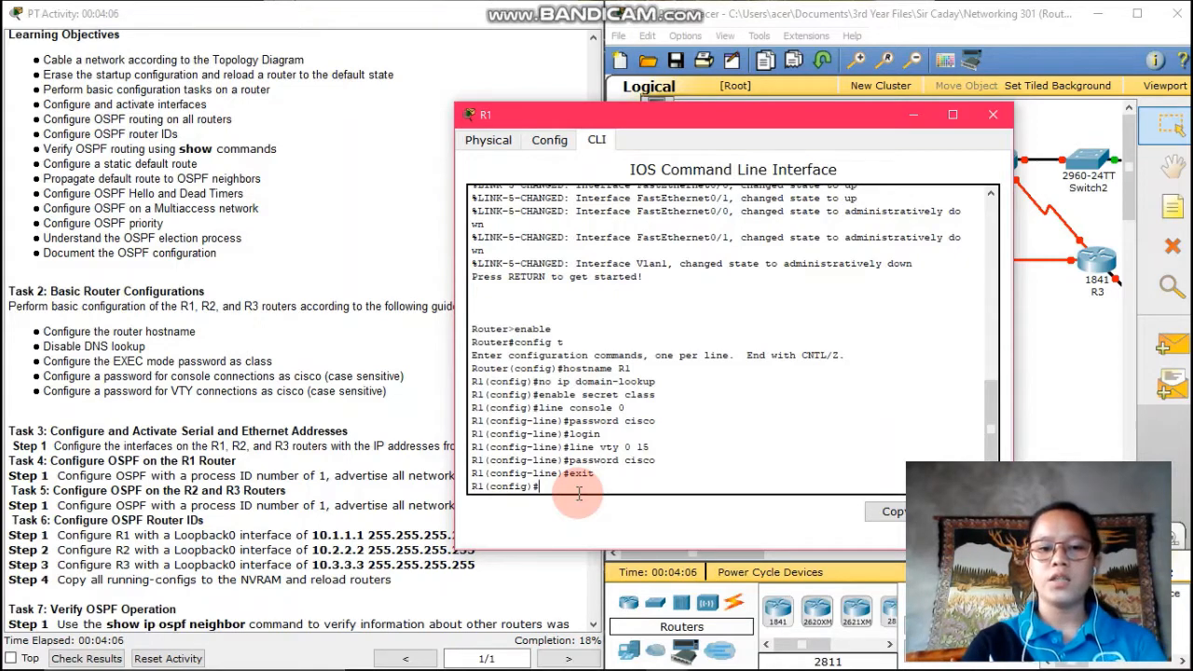
Assign 172.16.1.17 255.255.255.240 to Fa0/0, enable it with no shutdown, and exit
text(in)
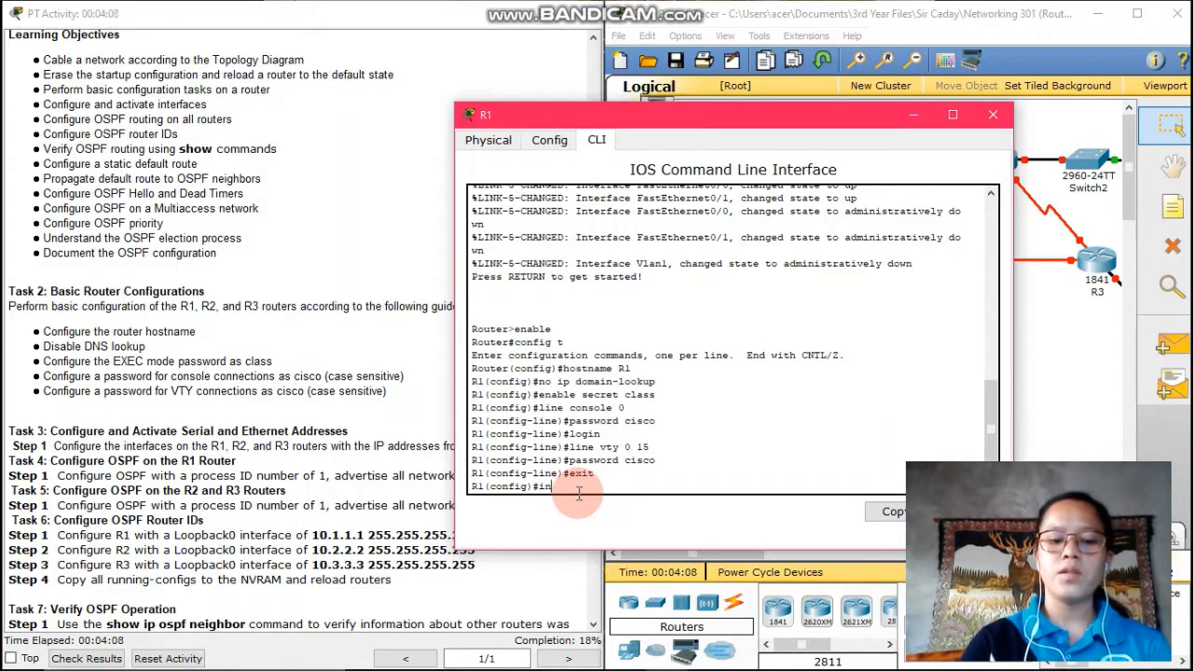
text(t fa)
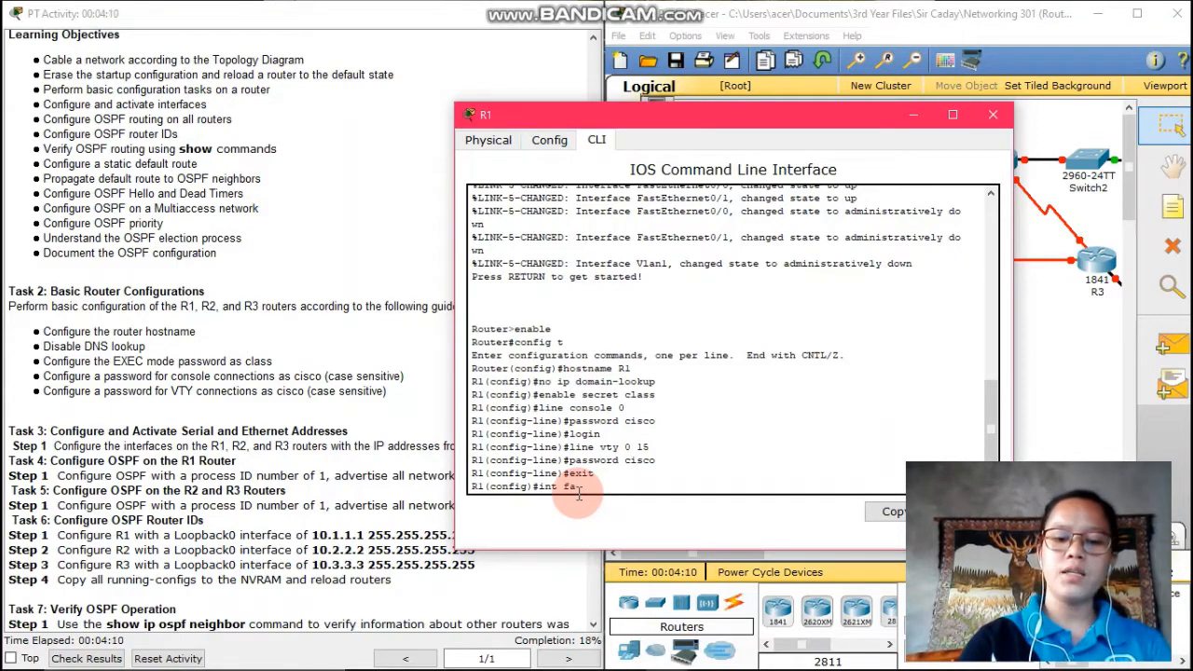
text(0/0)
key(Return)
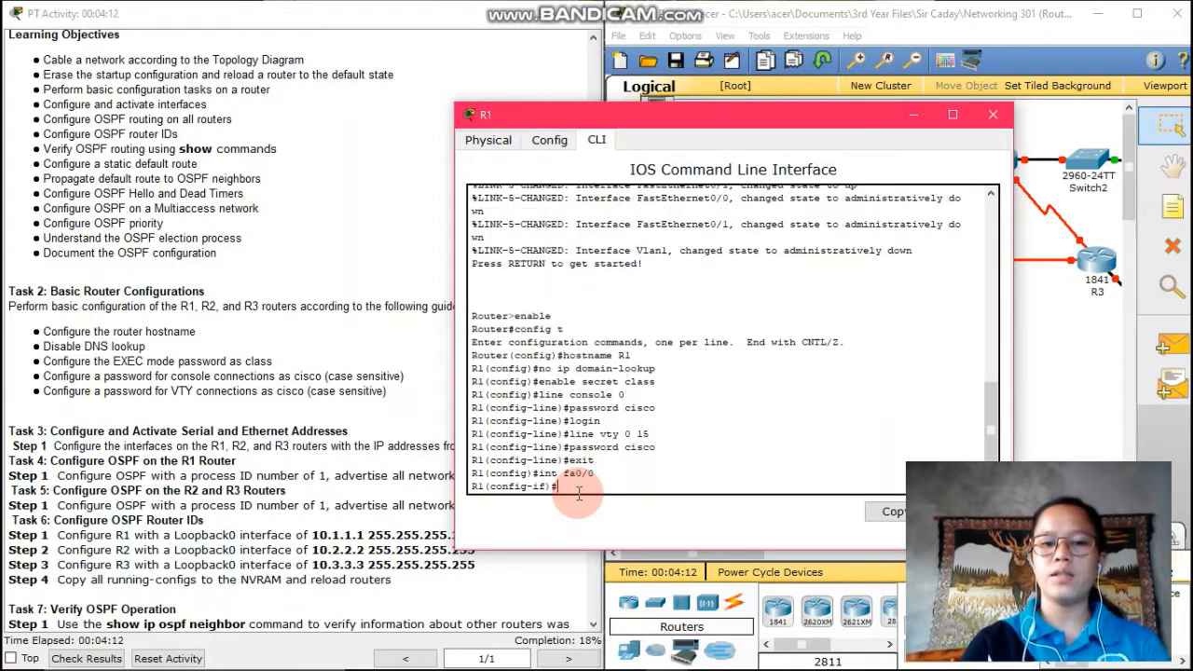
text(i)
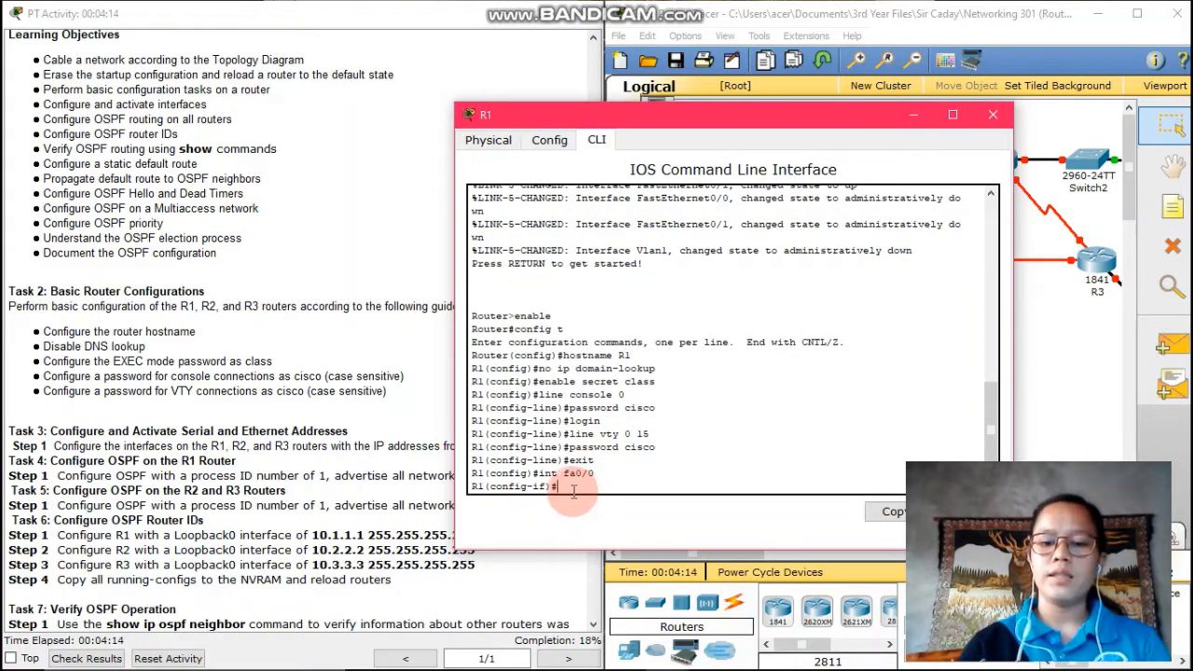
text(p add)
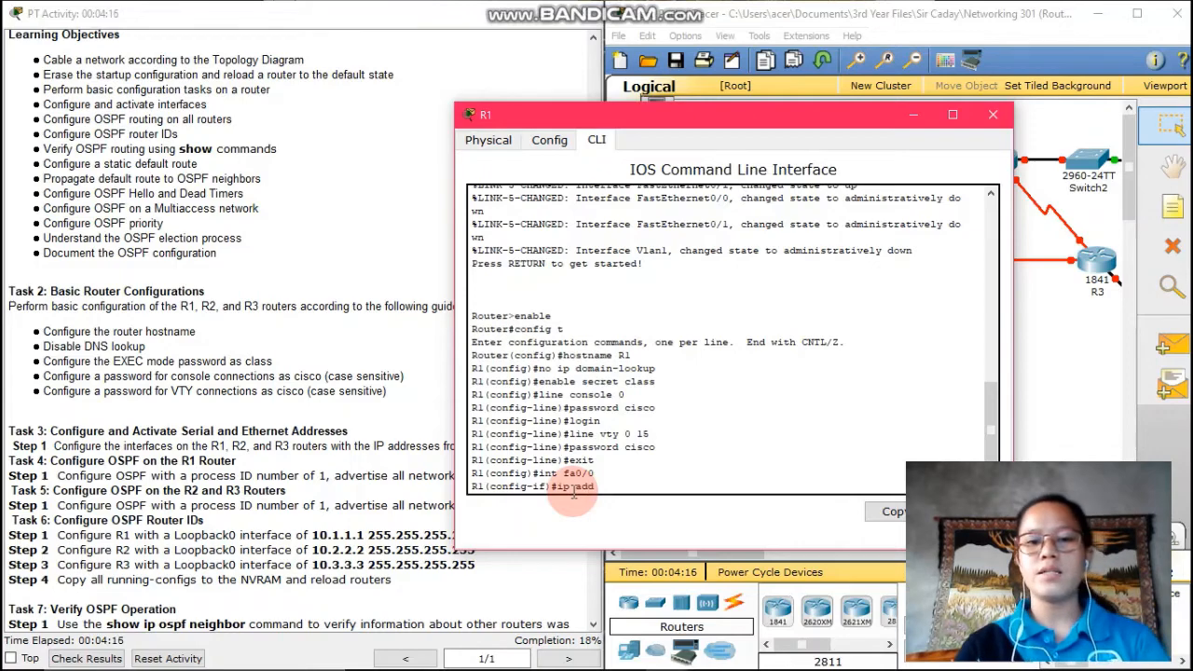
text(ress)
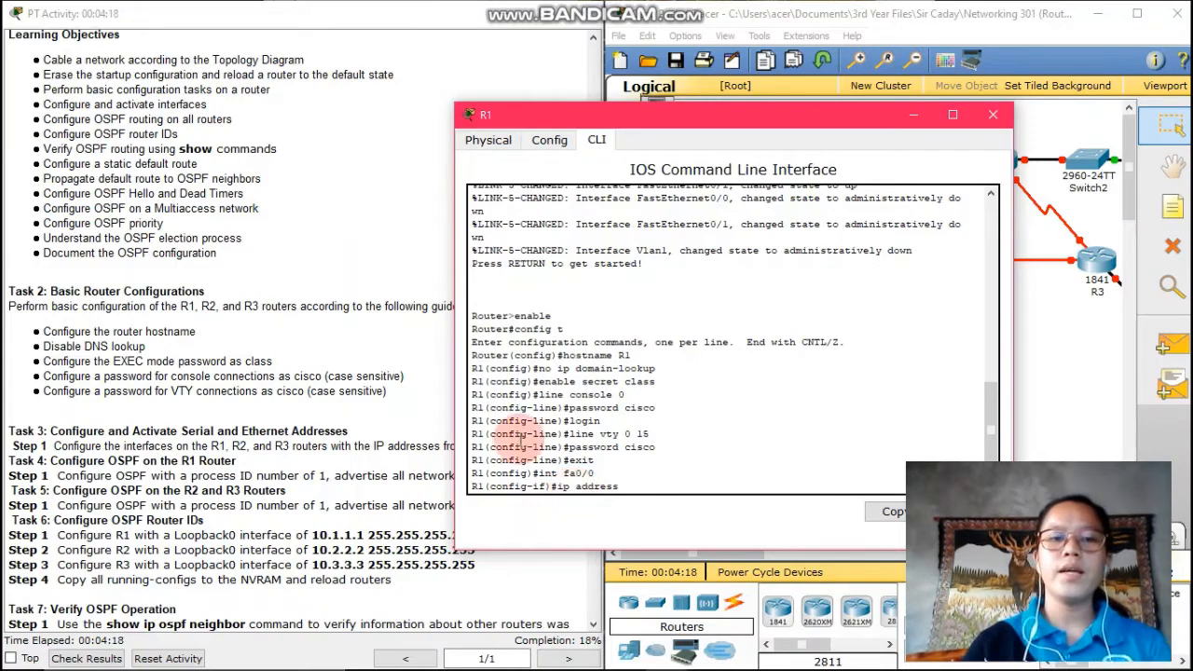
scroll(233, 306, up, 8)
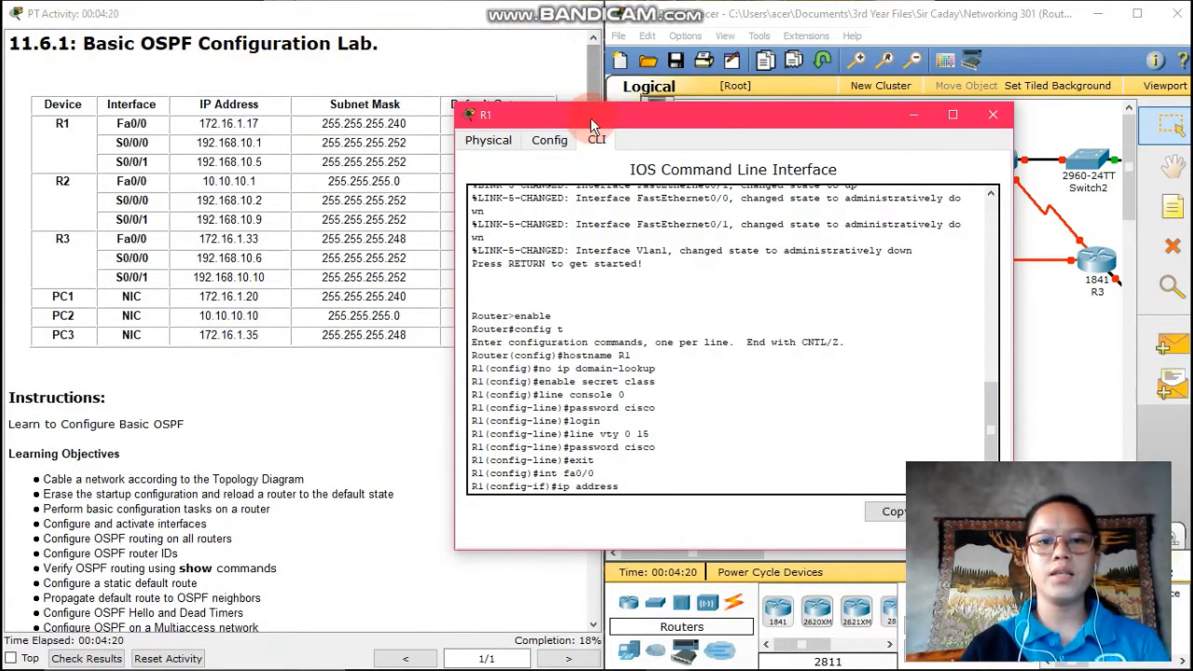
drag(590, 117, 707, 69)
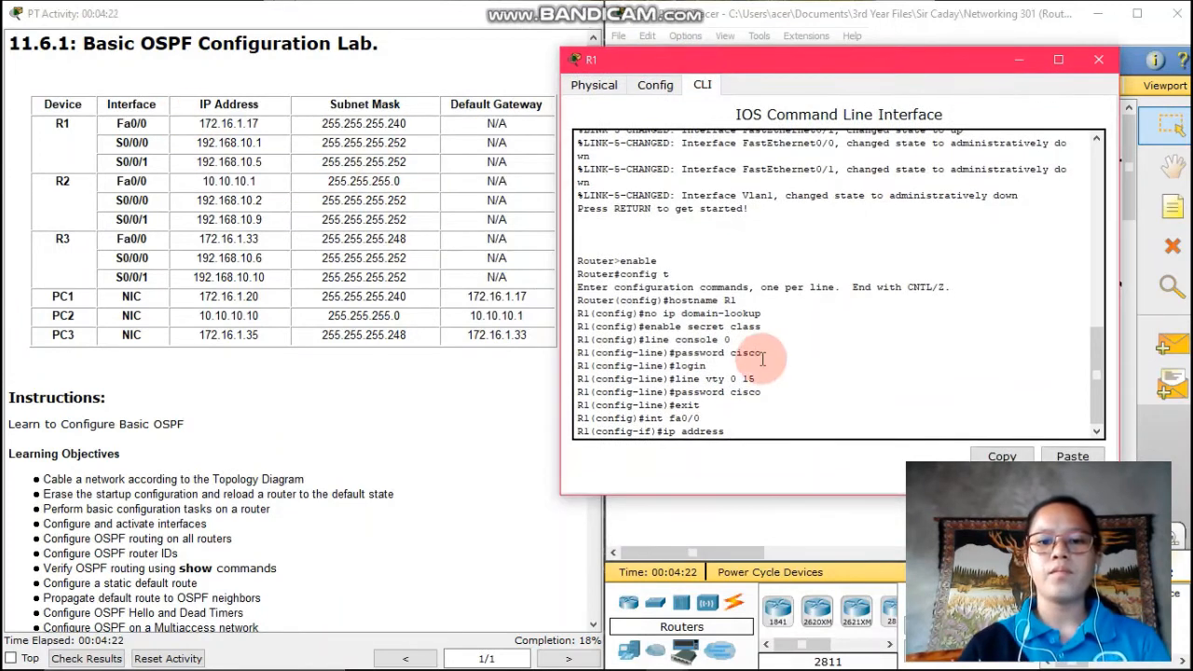
text(1)
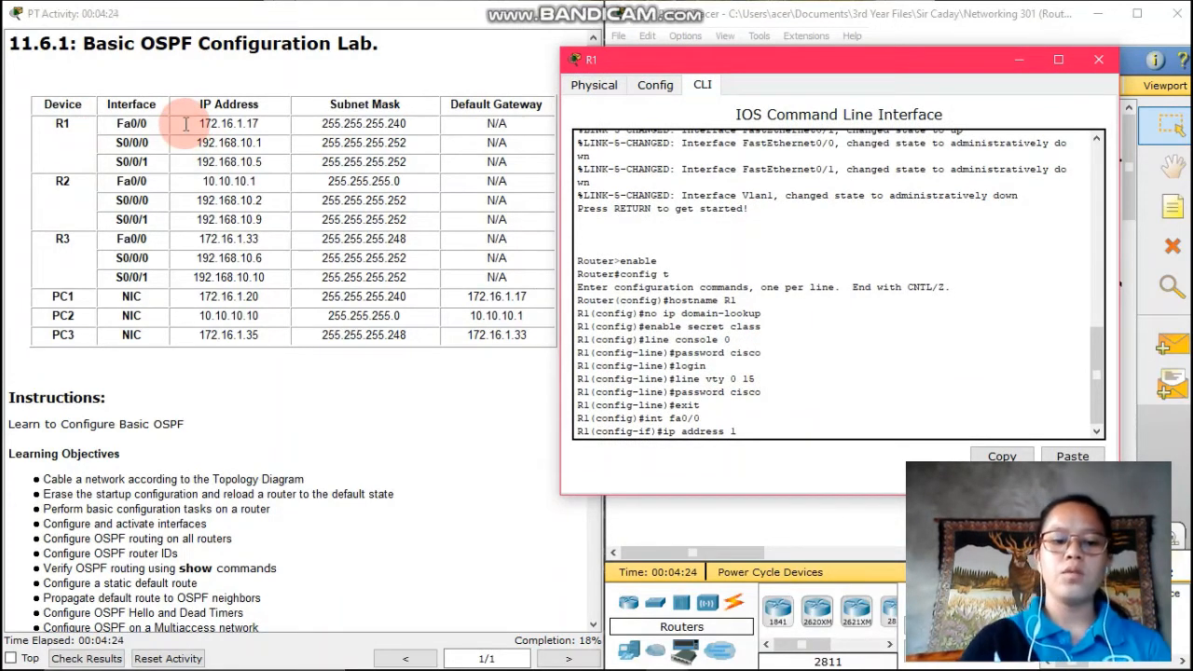
text(72.1)
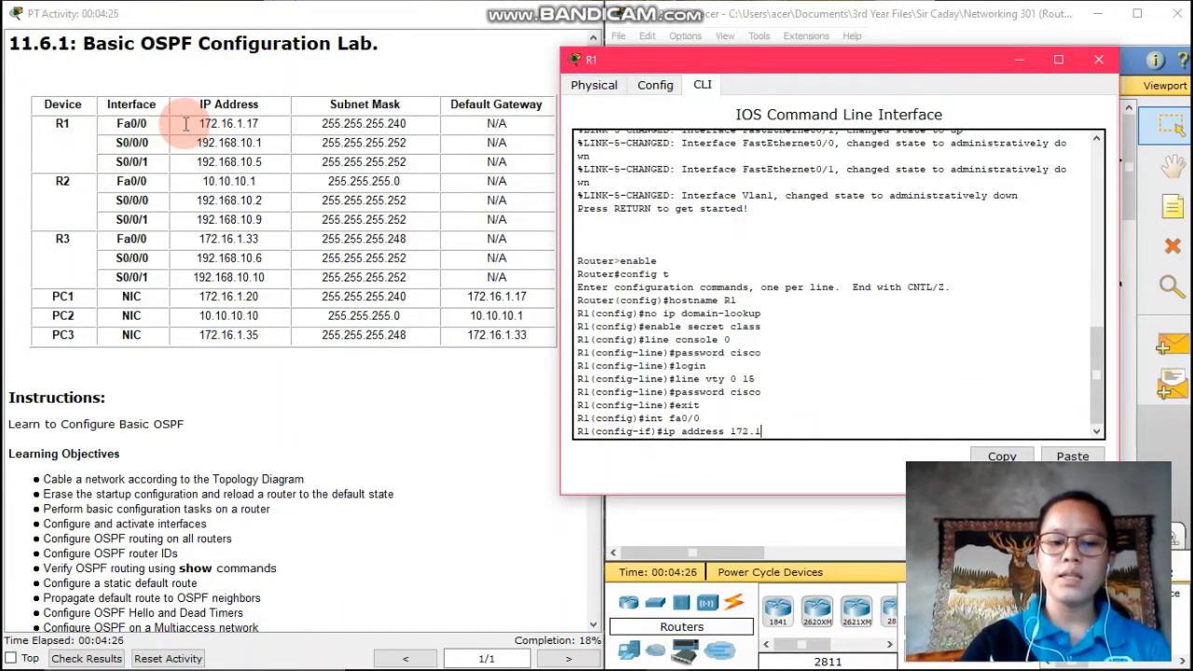
text(6.1.)
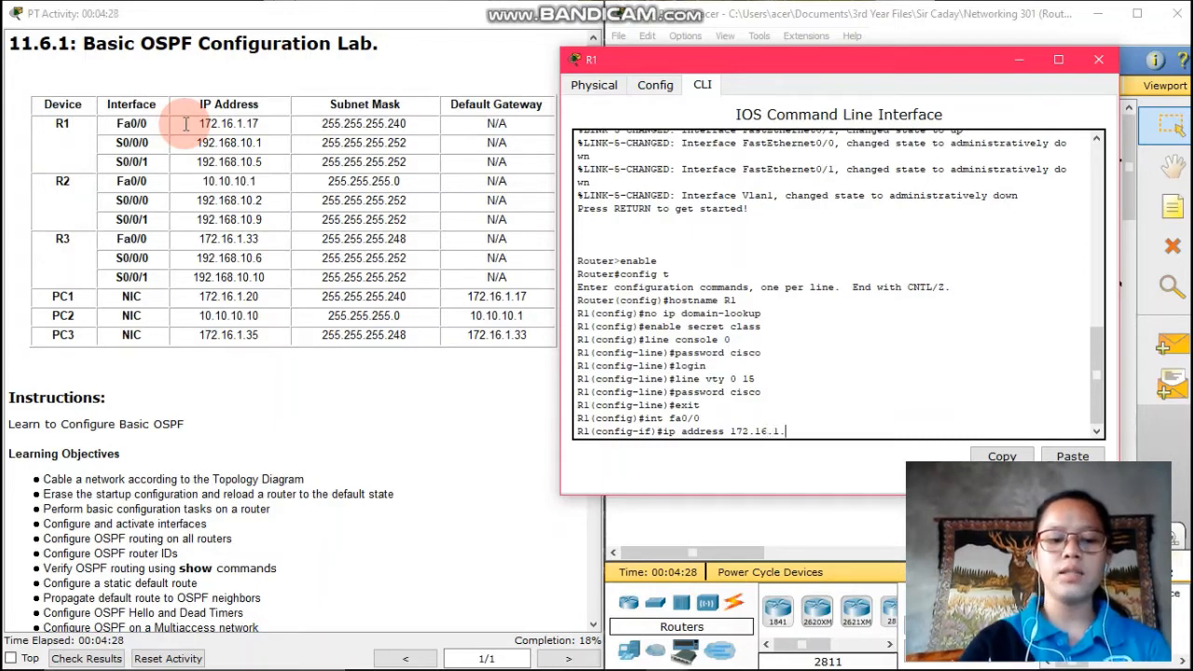
text(17)
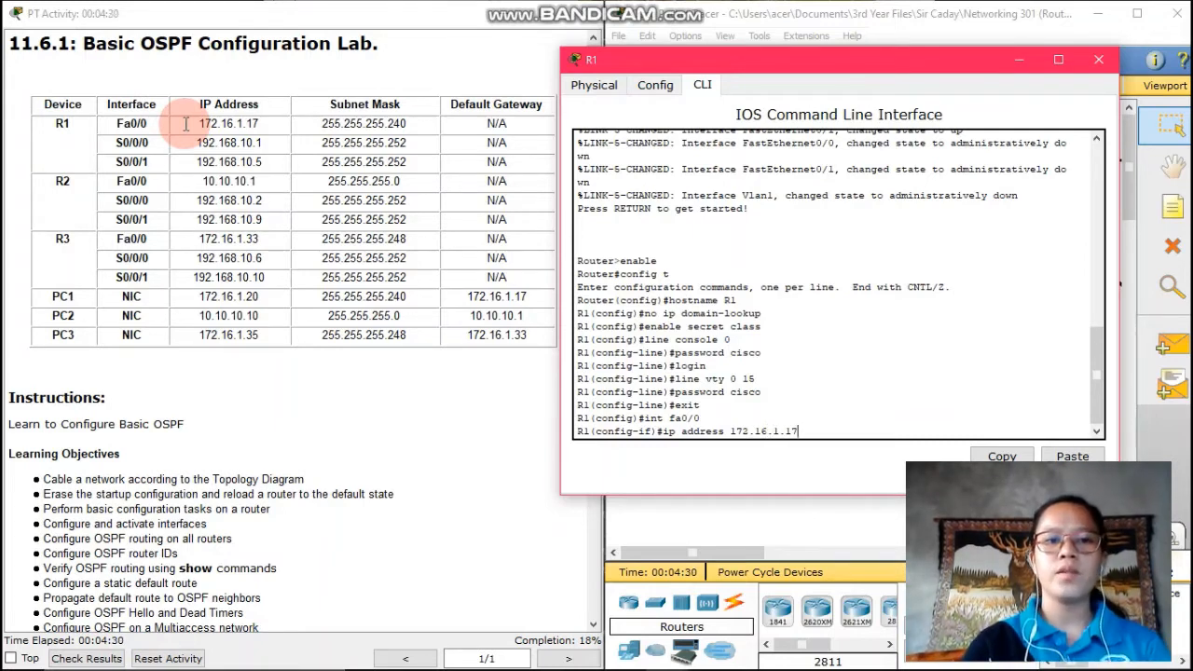
text( 255)
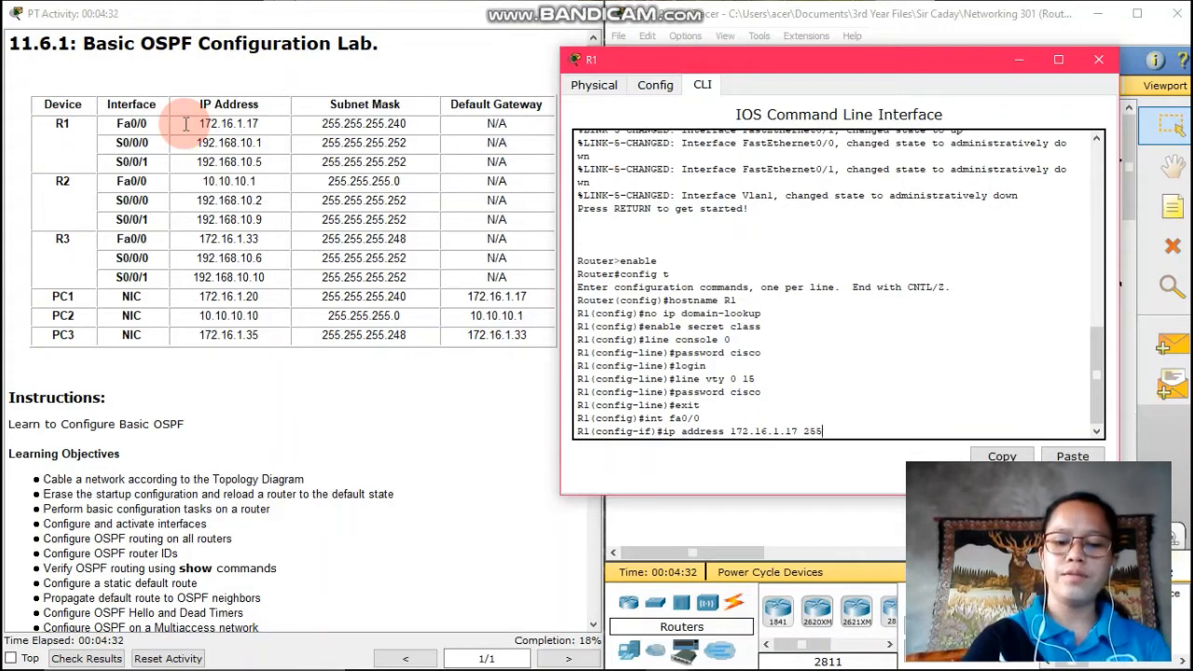
text(.255.2)
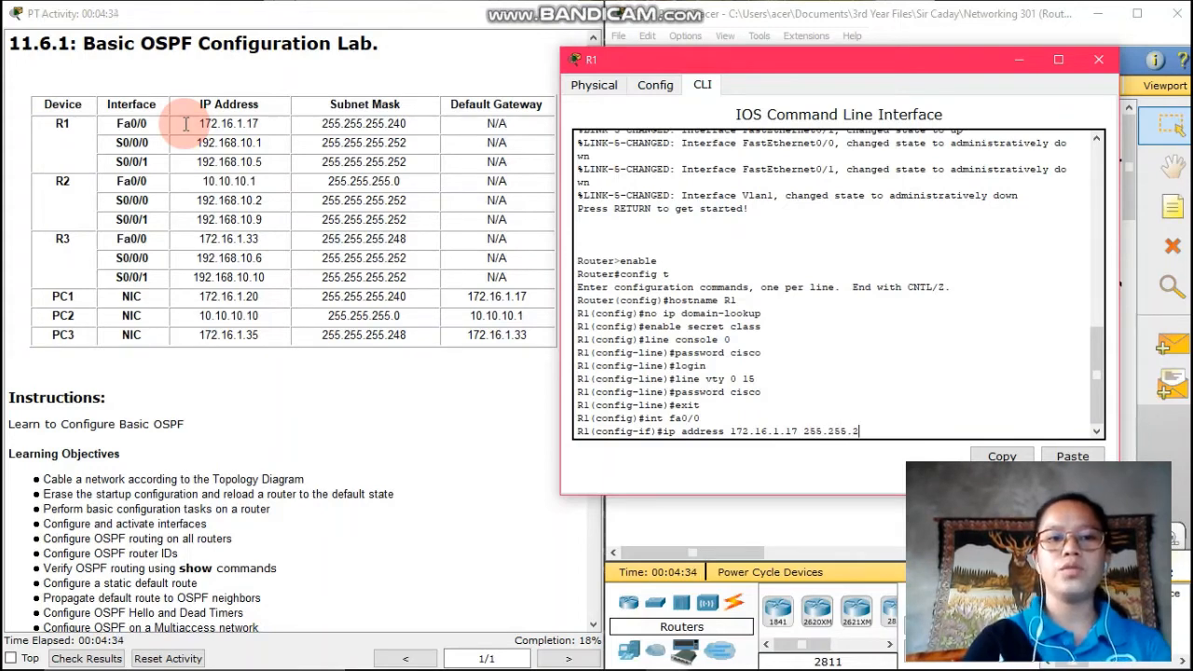
text(55.24)
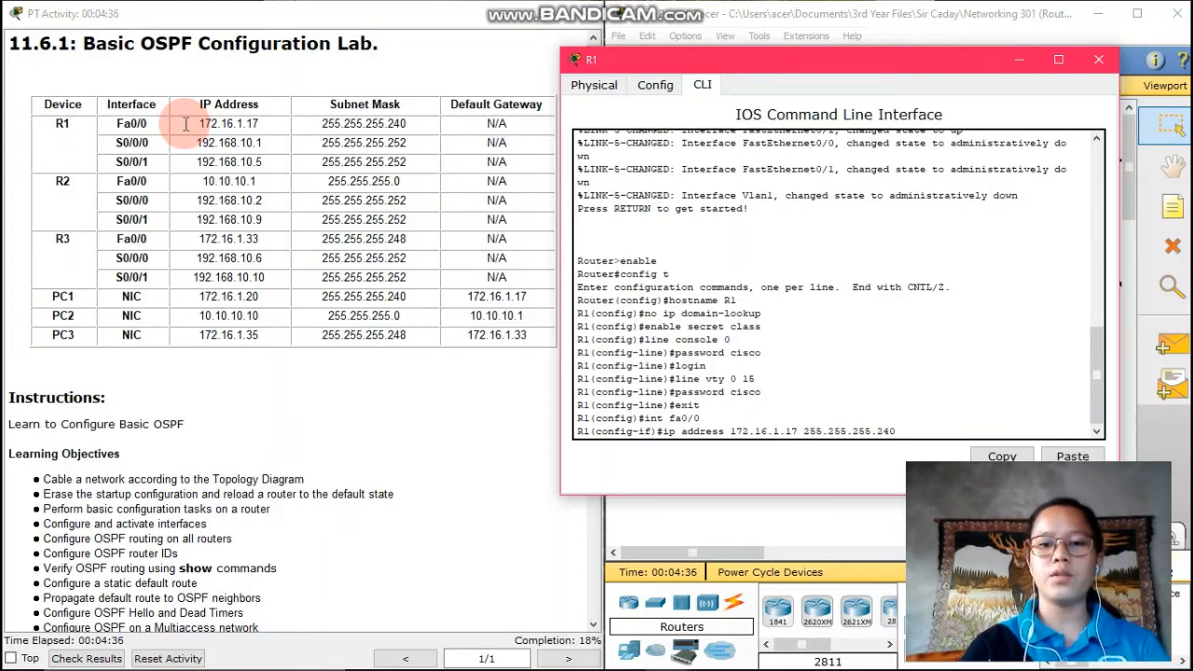
text(0)
key(Return)
text(no)
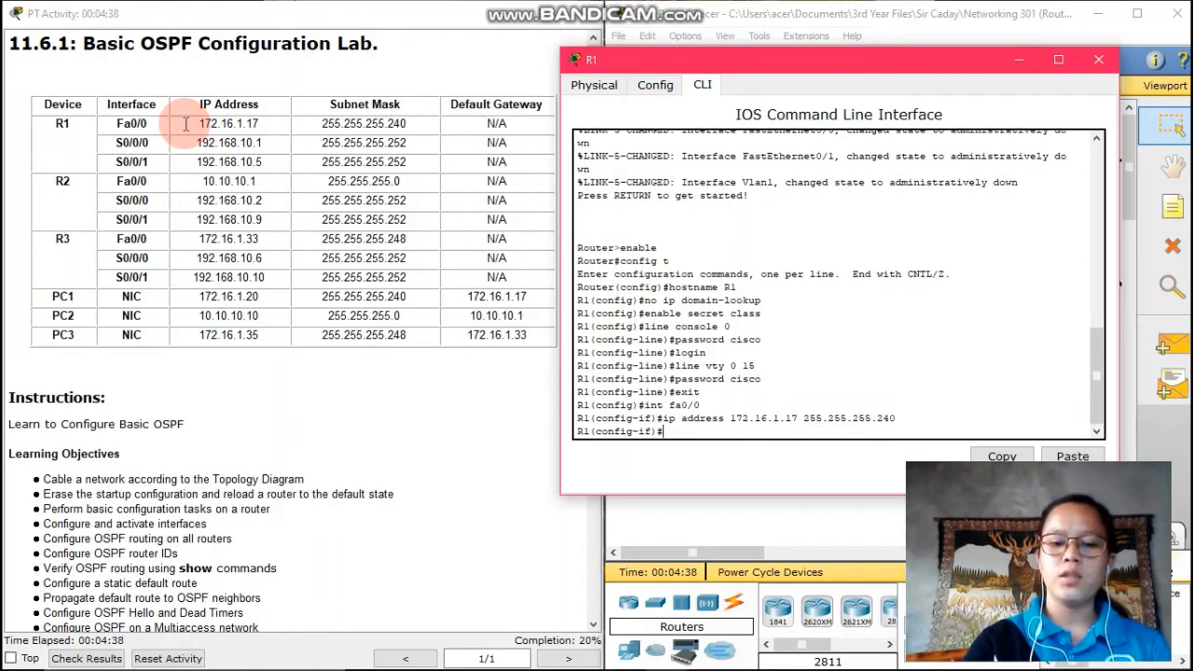
text( shutdown)
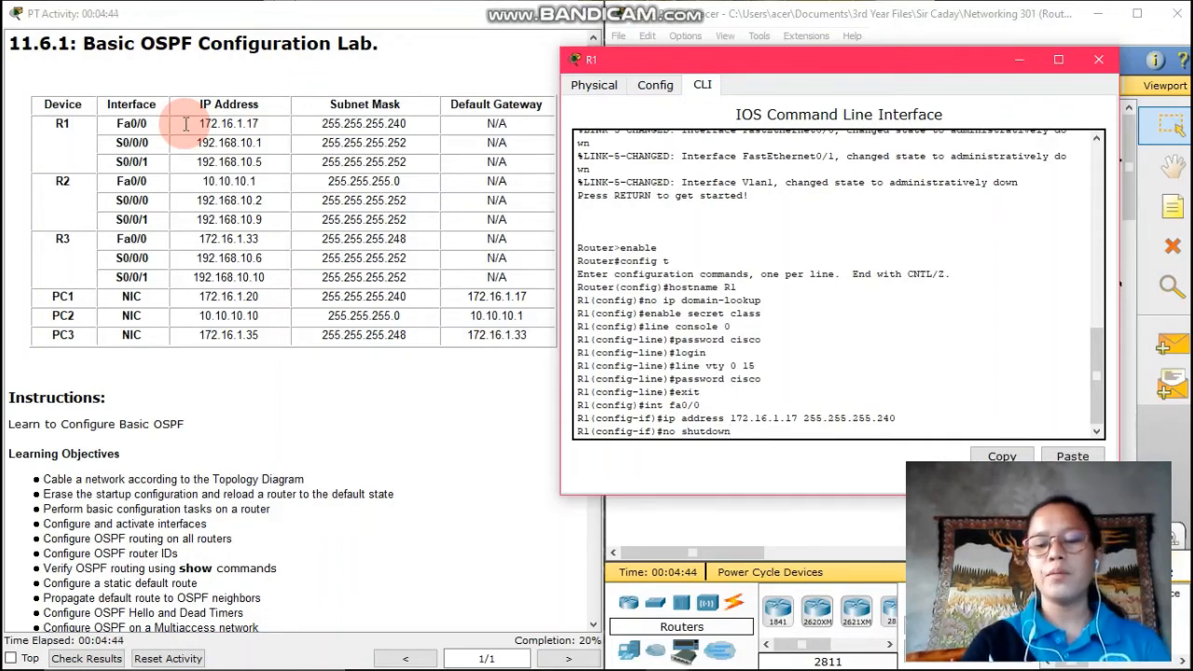
key(Return)
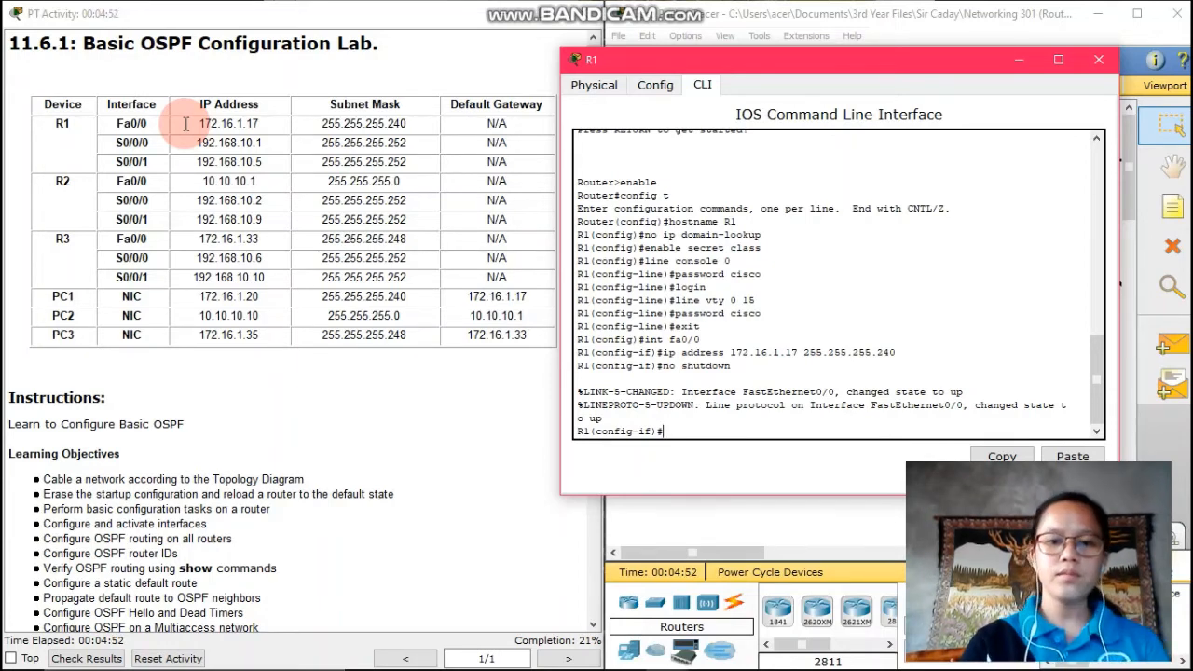
text(exit)
key(Return)
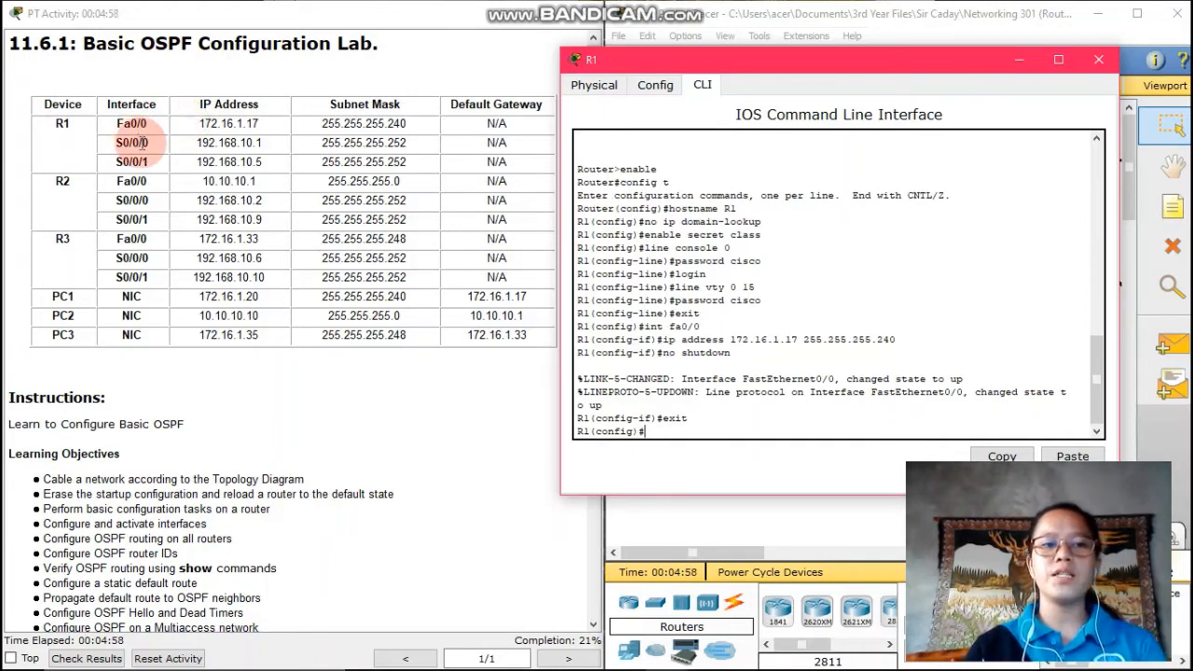
Give Serial0/0/0 address 192.168.10.1 255.255.255.252, enable it with no shutdown, and exit
text(i)
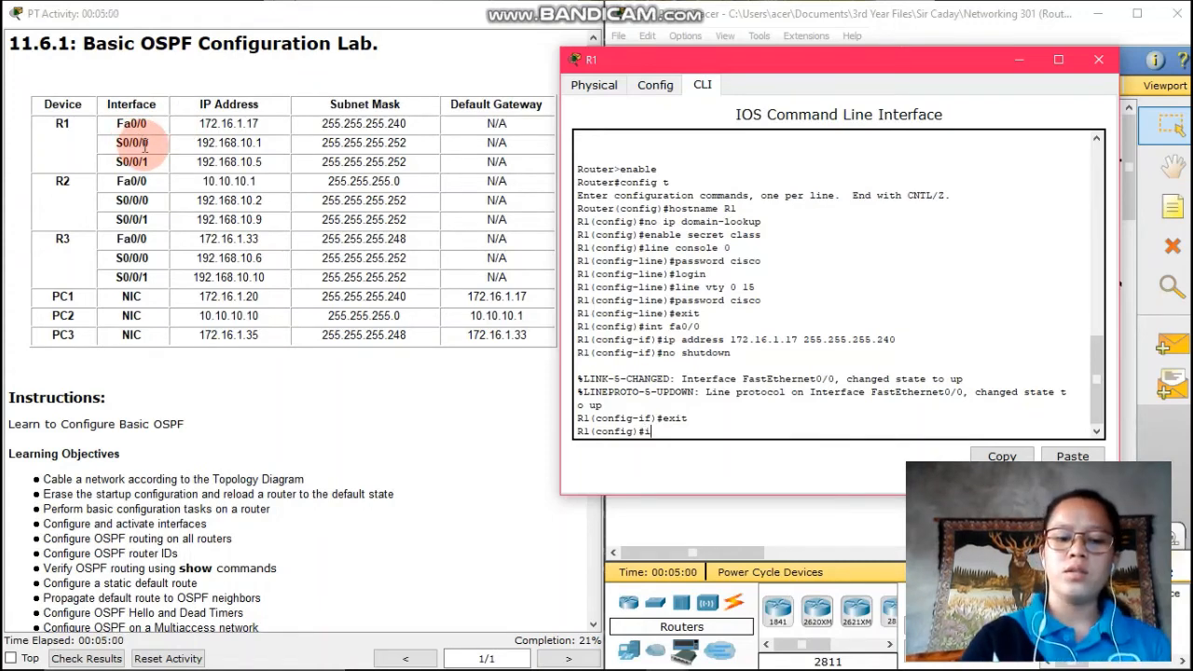
text(nt s0/0/0)
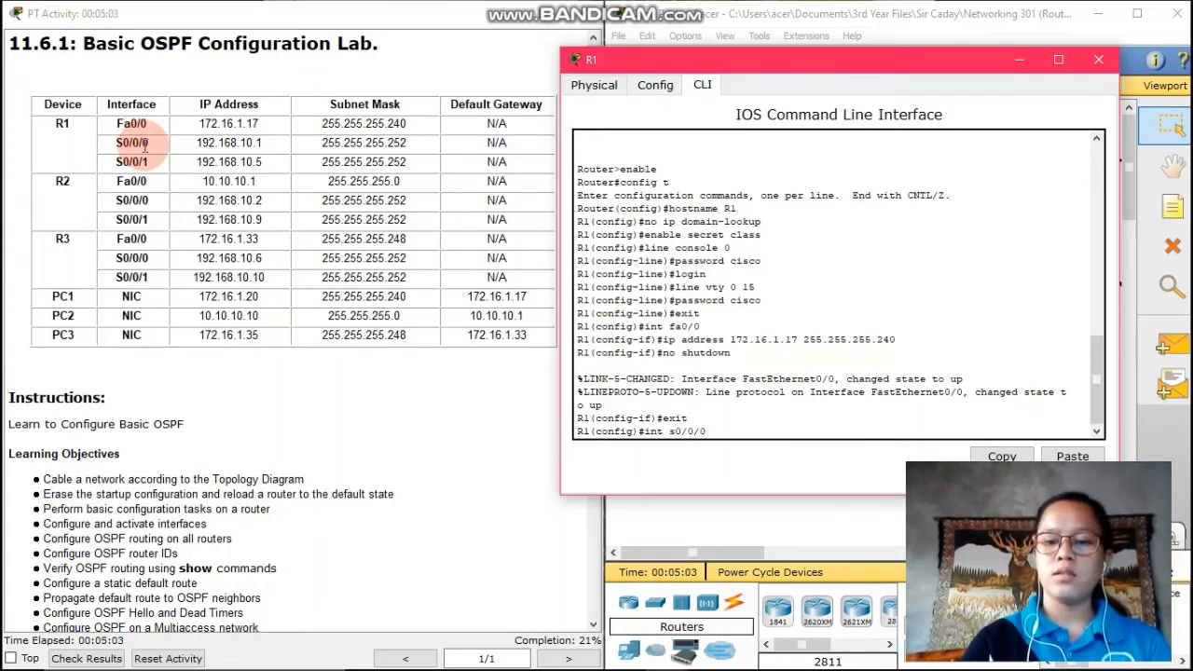
key(Return)
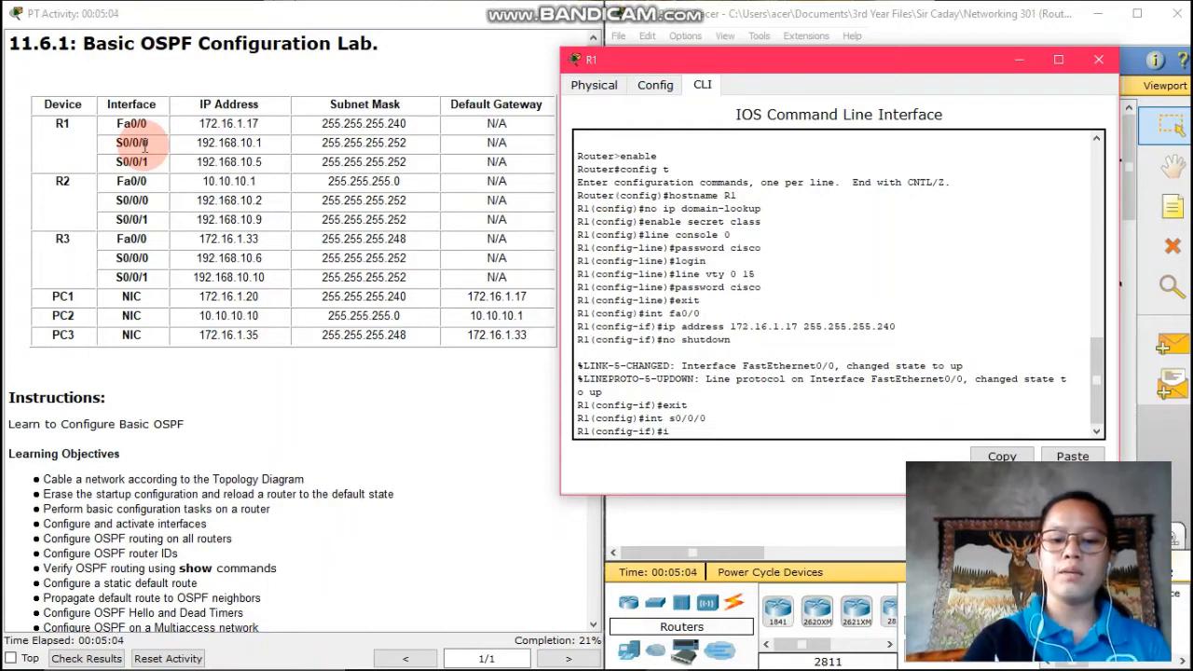
text(ip address )
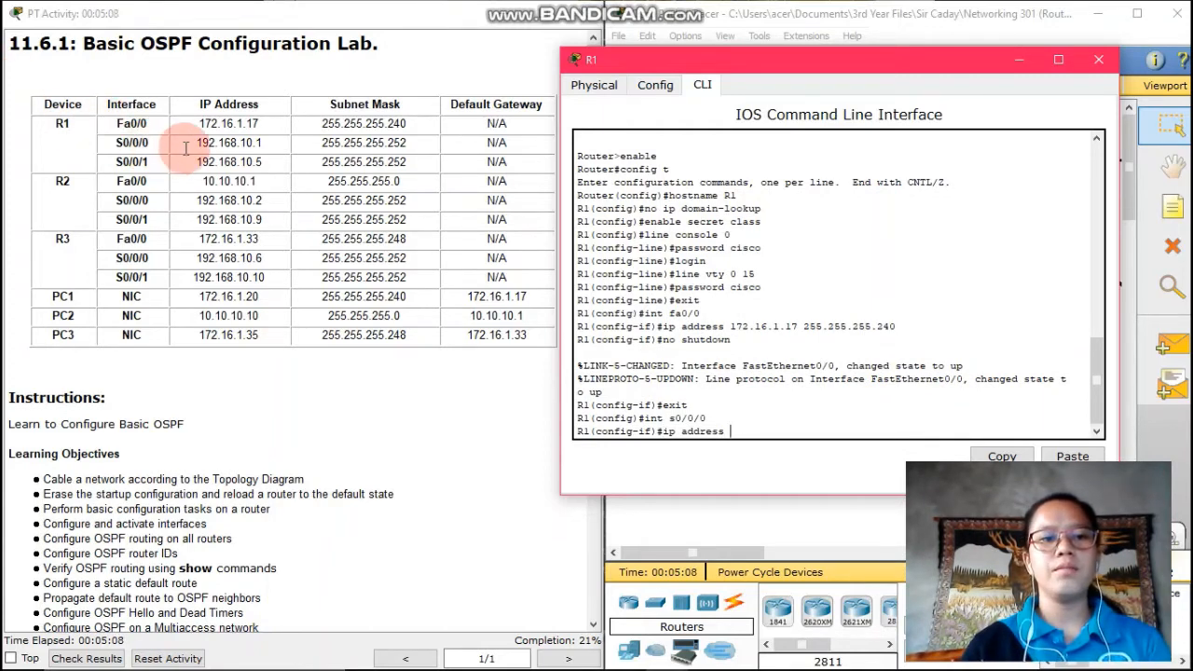
text(19)
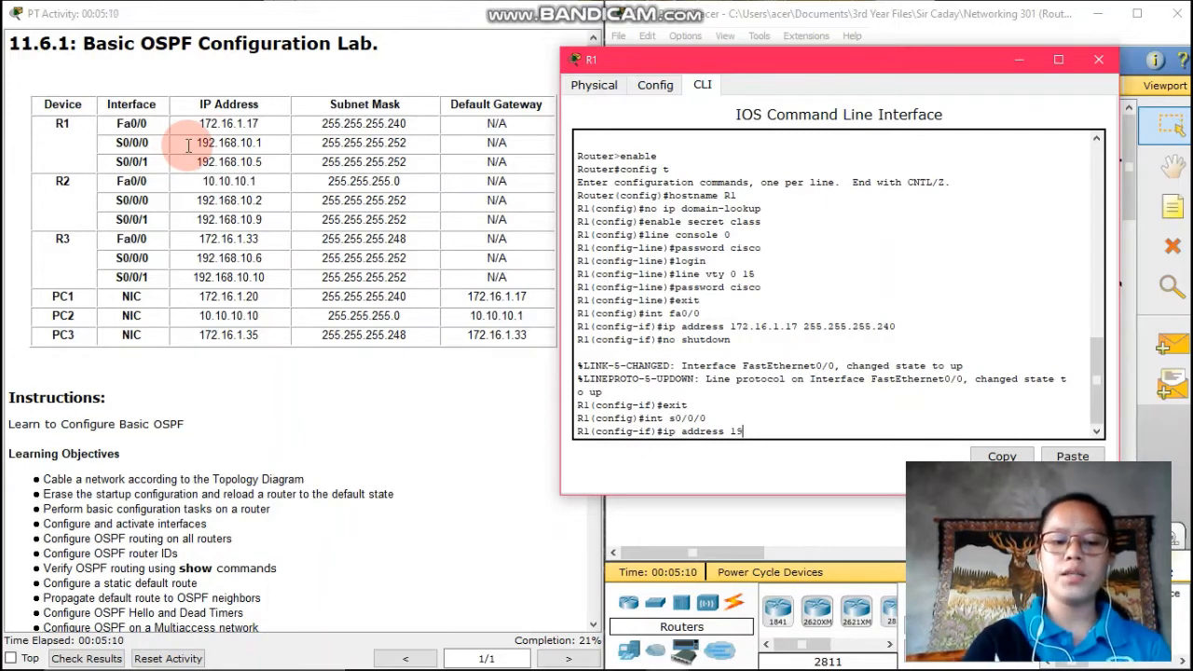
text(2.168.10)
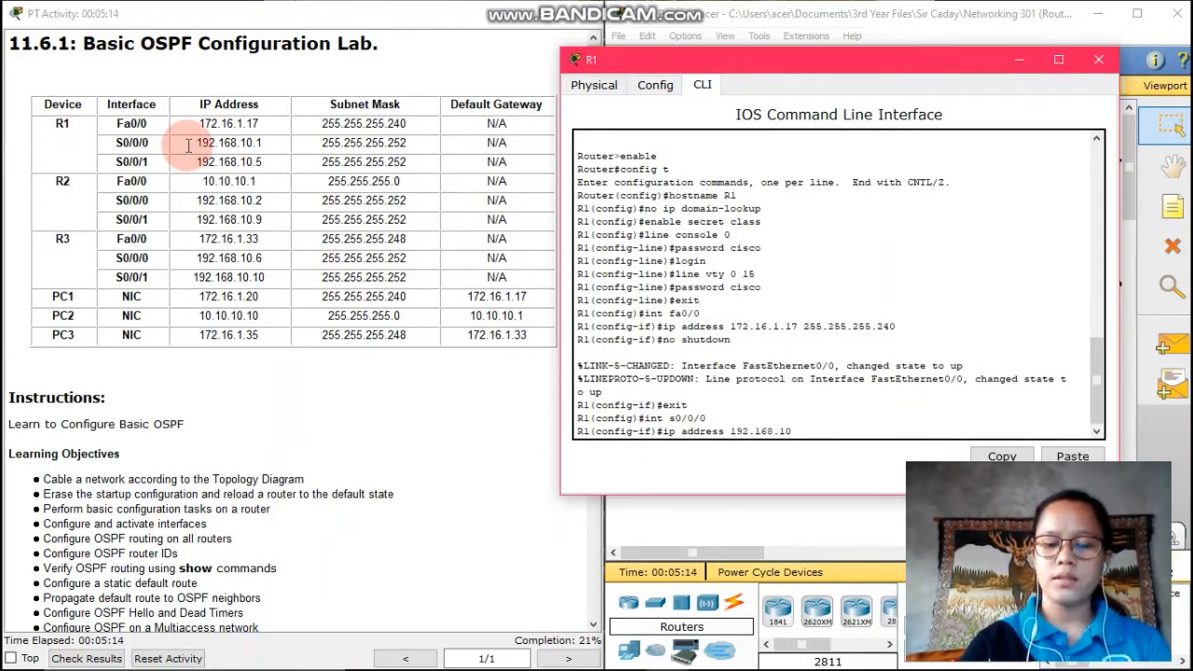
text(.1)
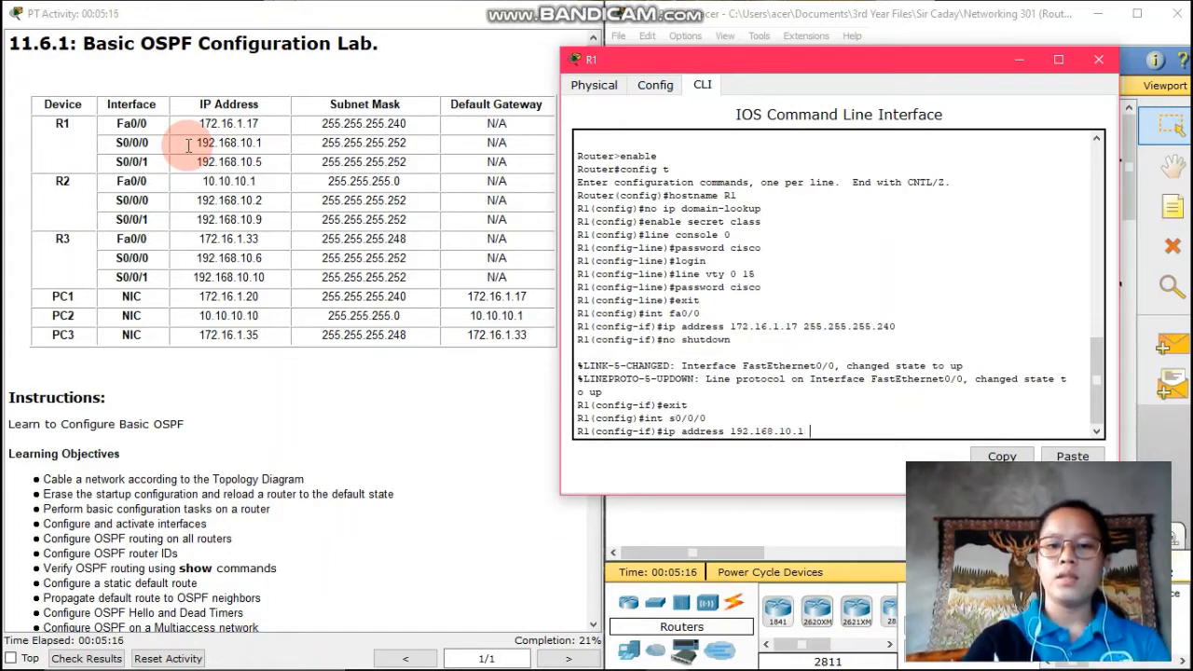
text( 255)
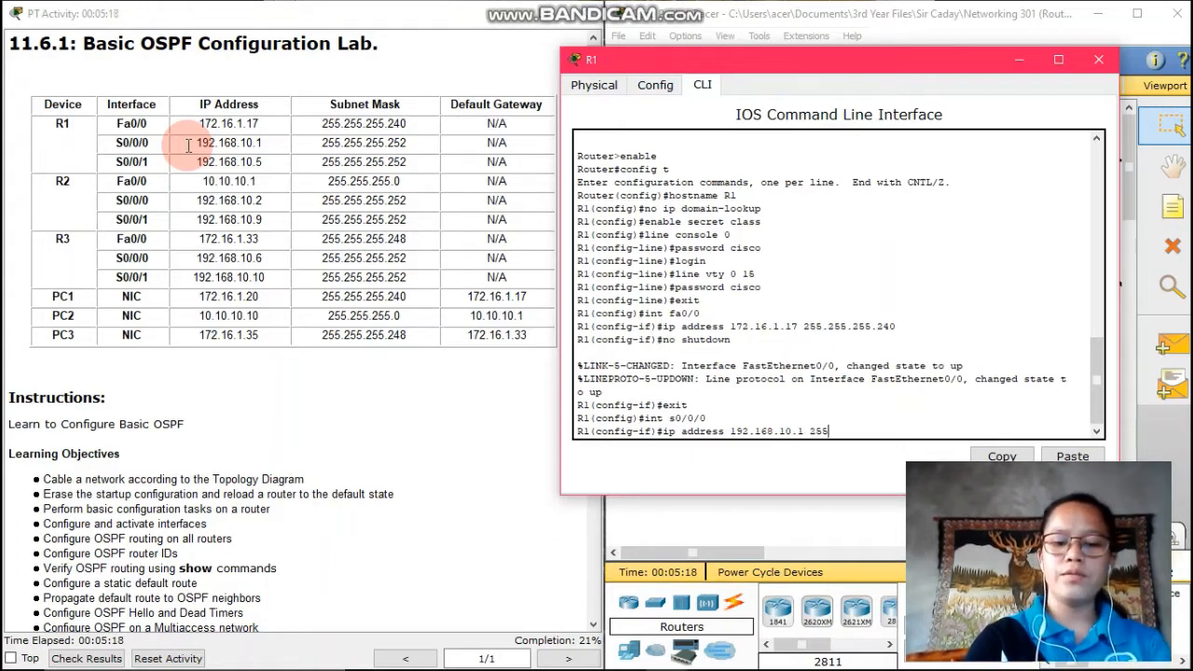
text(.255.2)
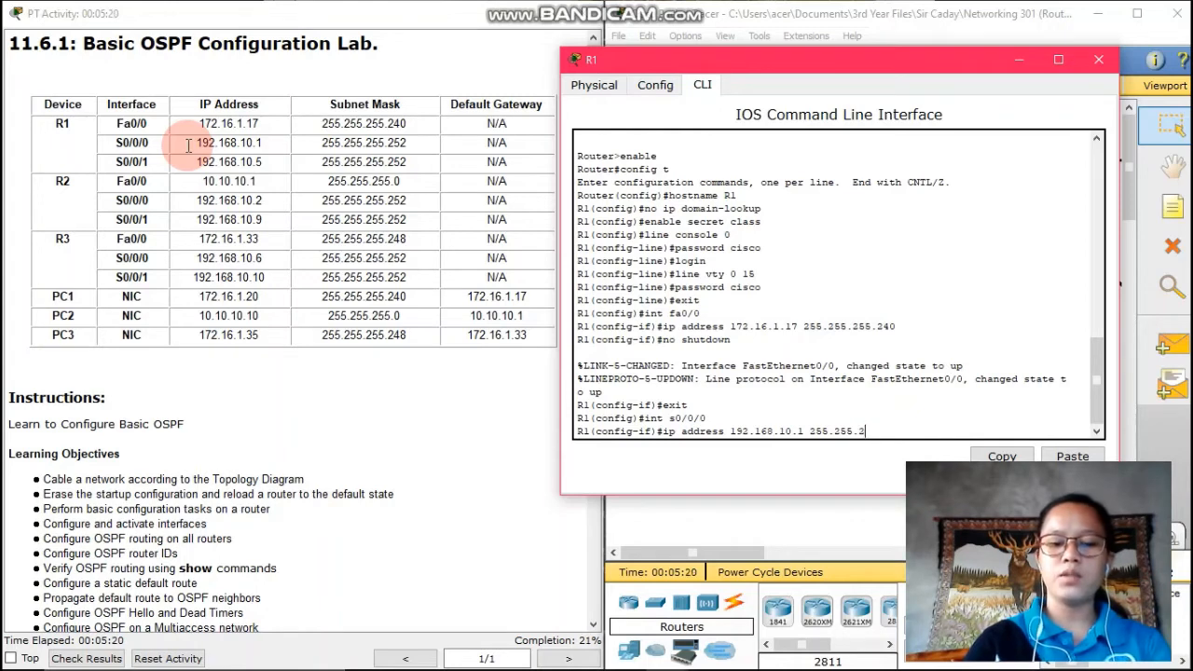
text(55.252)
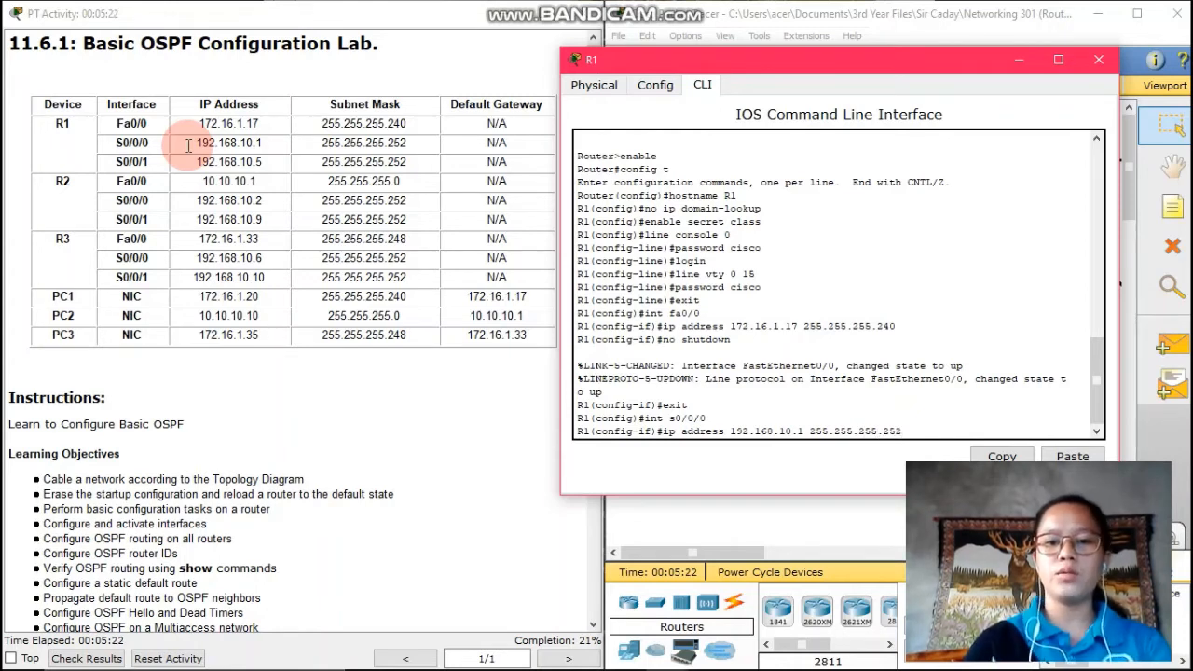
key(Return)
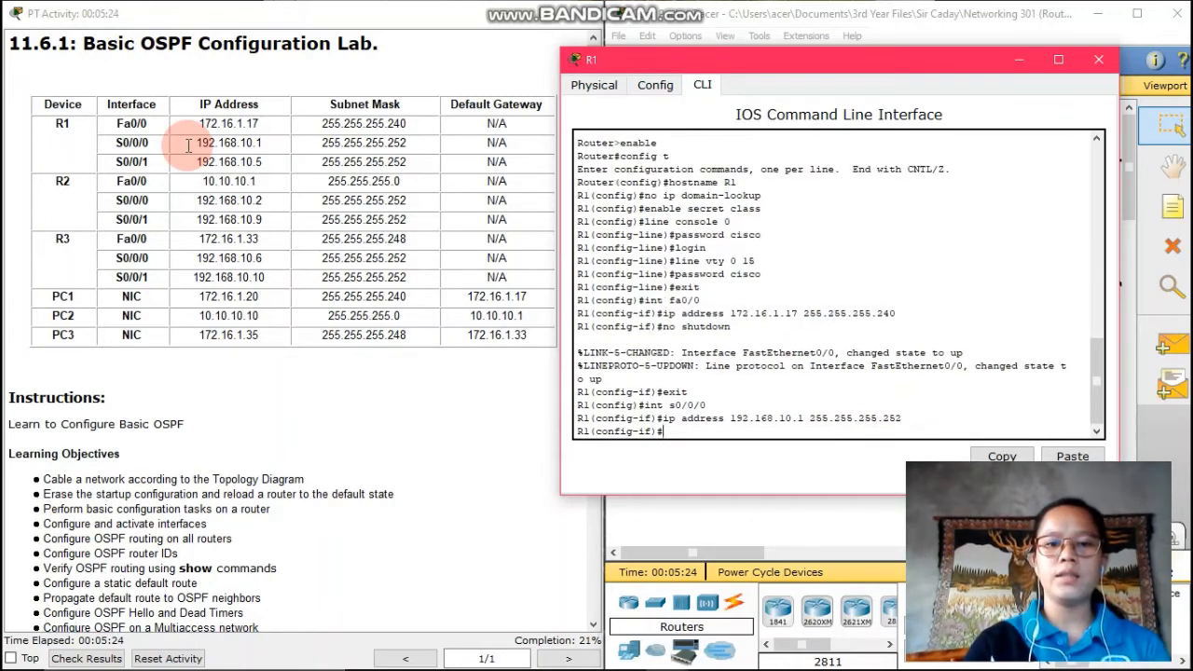
text(n)
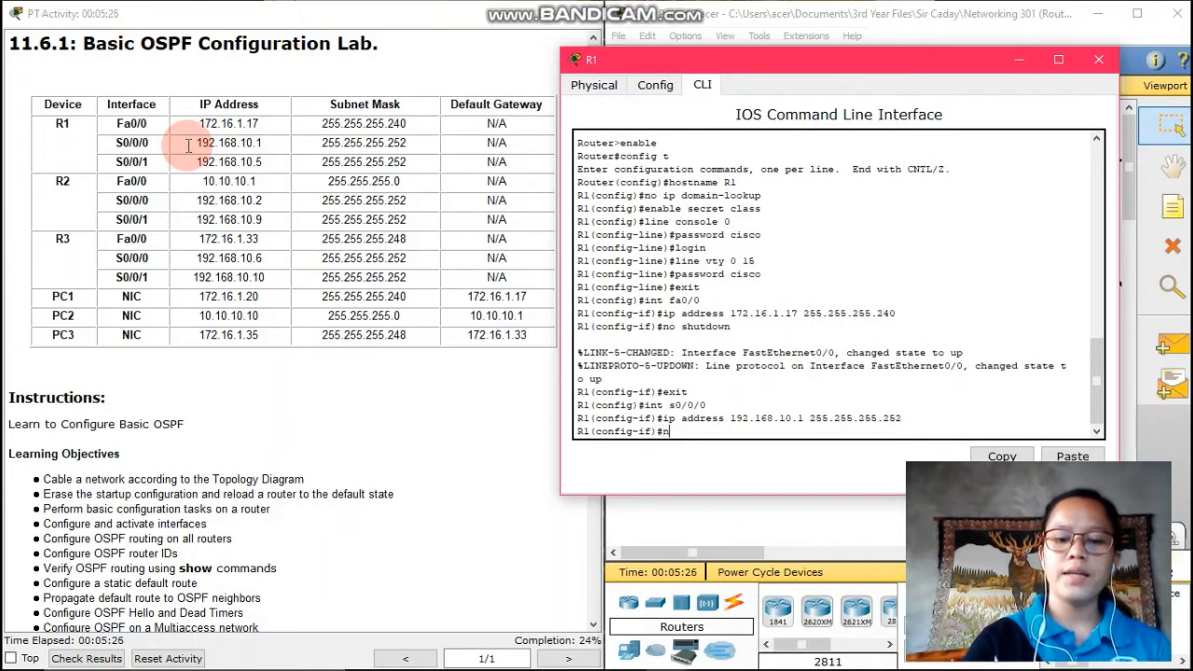
text(o shutdonw)
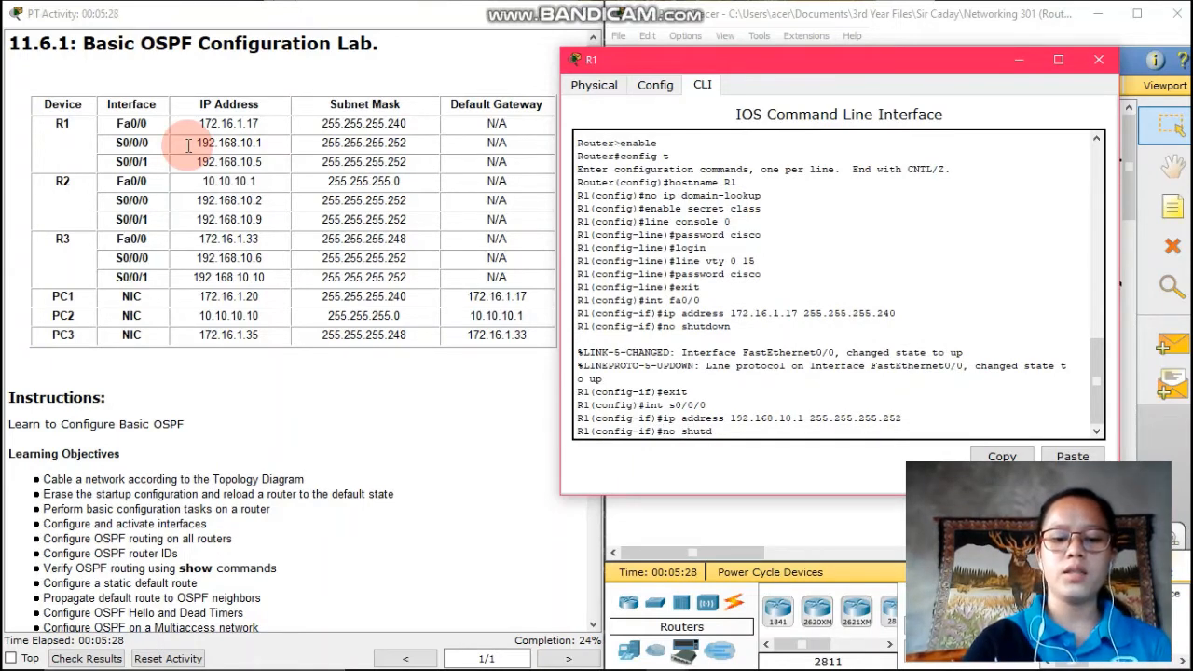
key(BackSpace)
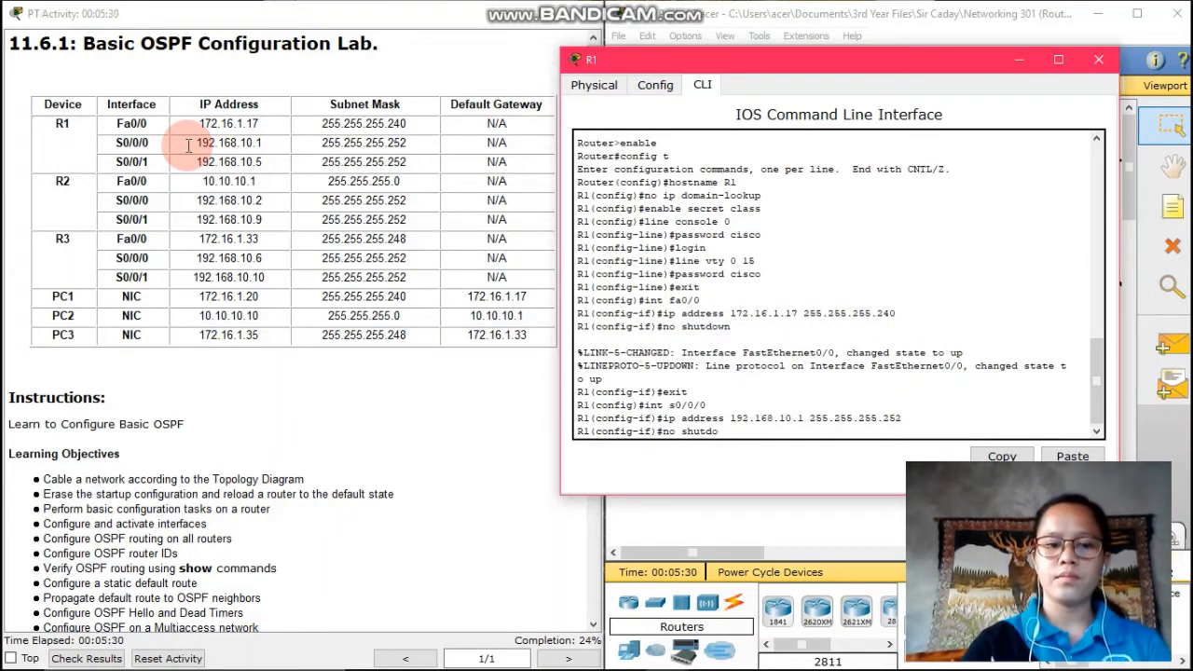
text(wn)
key(Return)
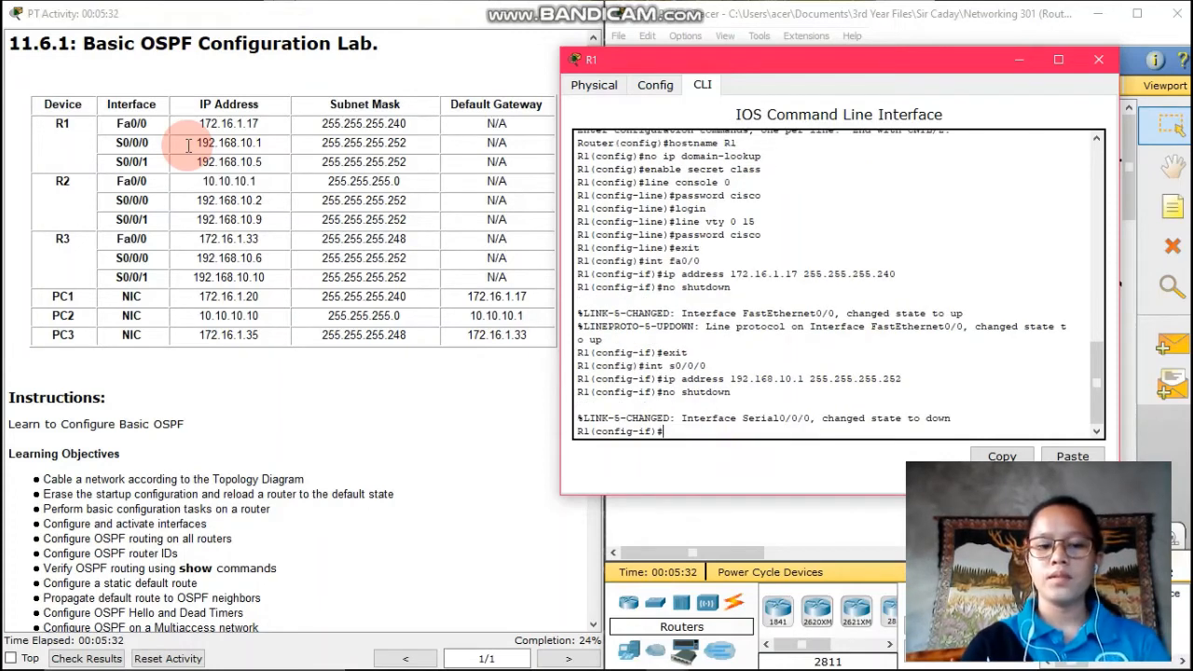
text(exit)
key(Return)
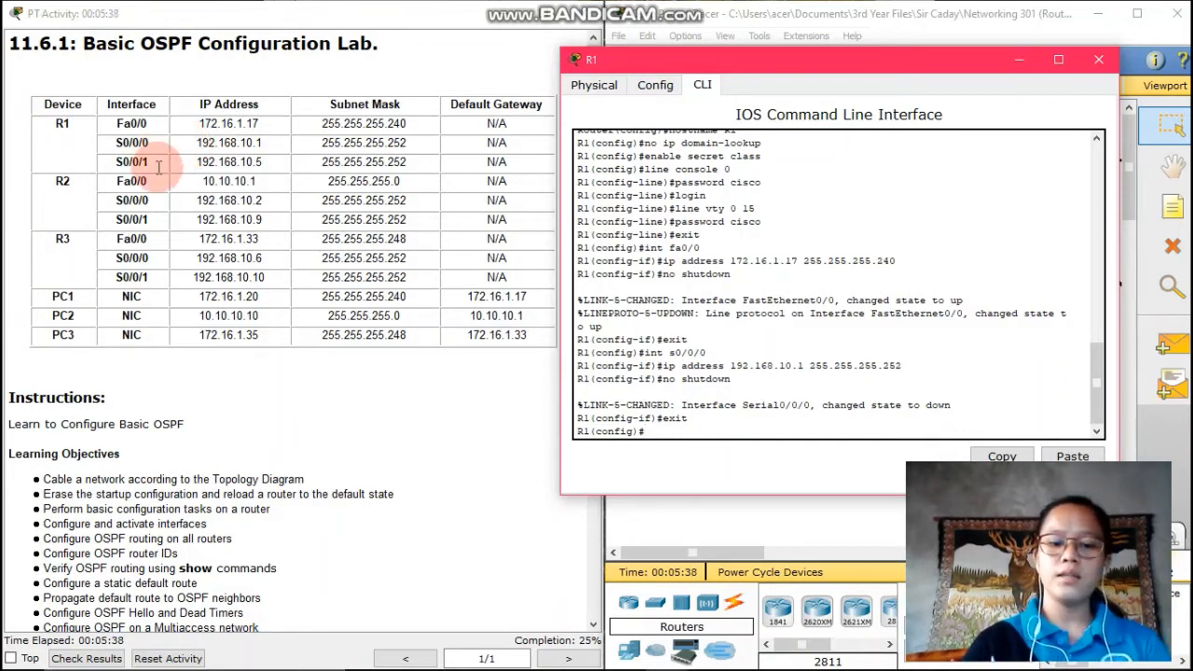
Configure Serial0/0/1 with 192.168.10.5 255.255.255.252, bring it up, and exit
text(int s)
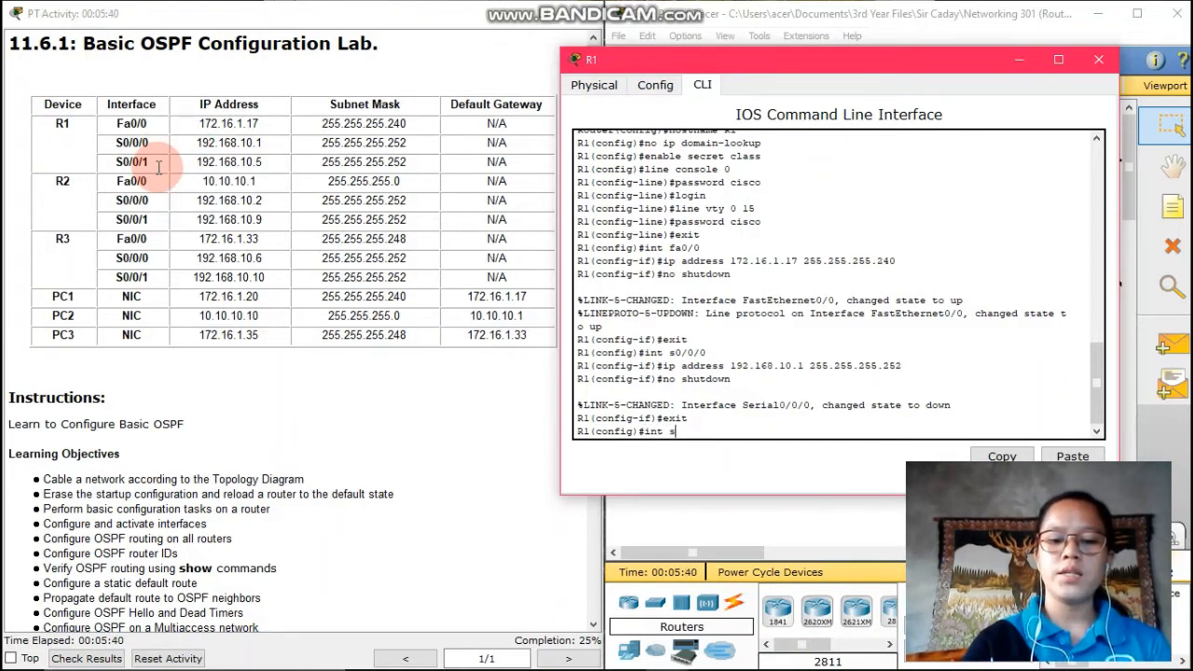
text(0/0/1)
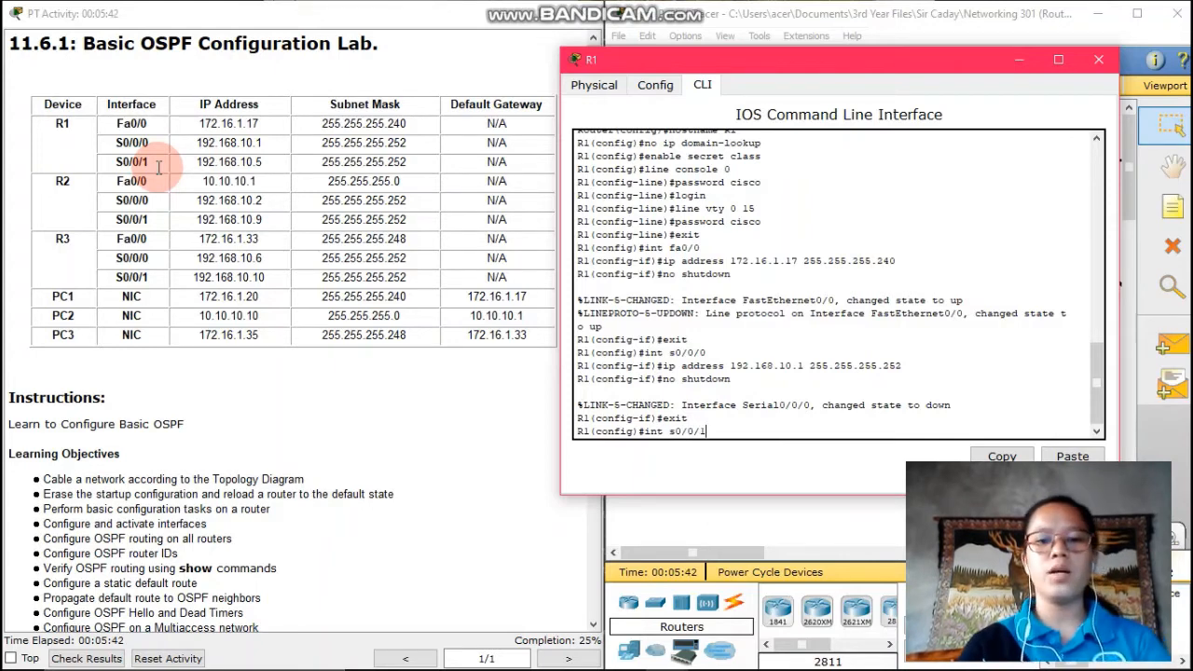
key(Return)
text(ip)
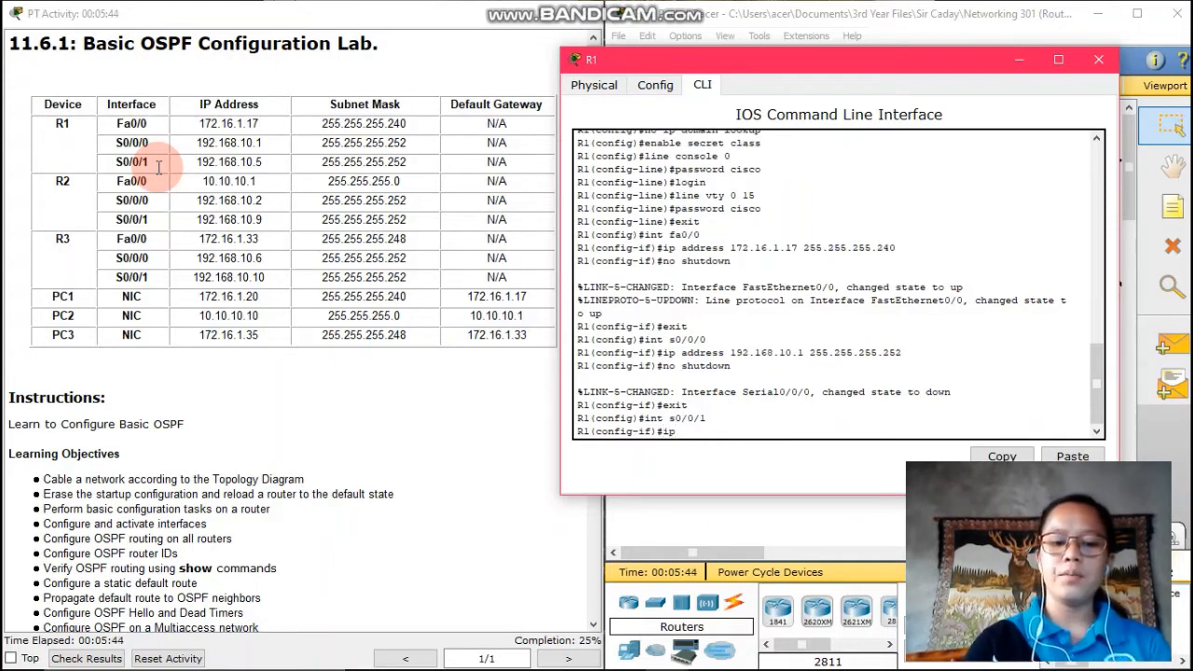
text( address )
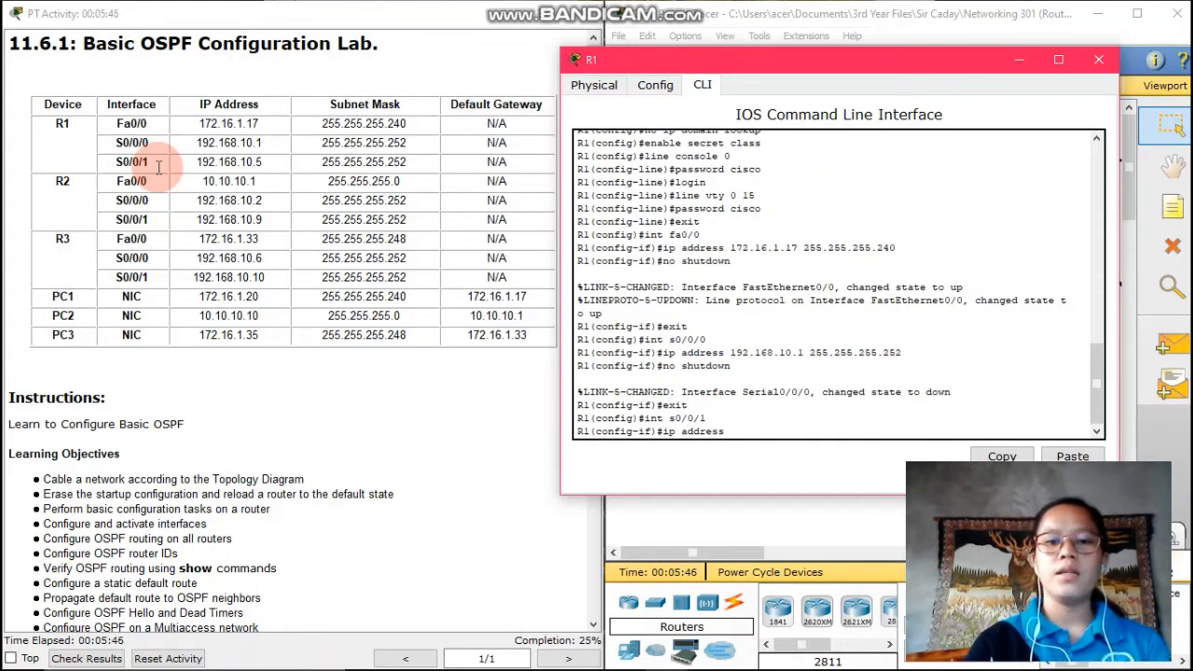
text(1)
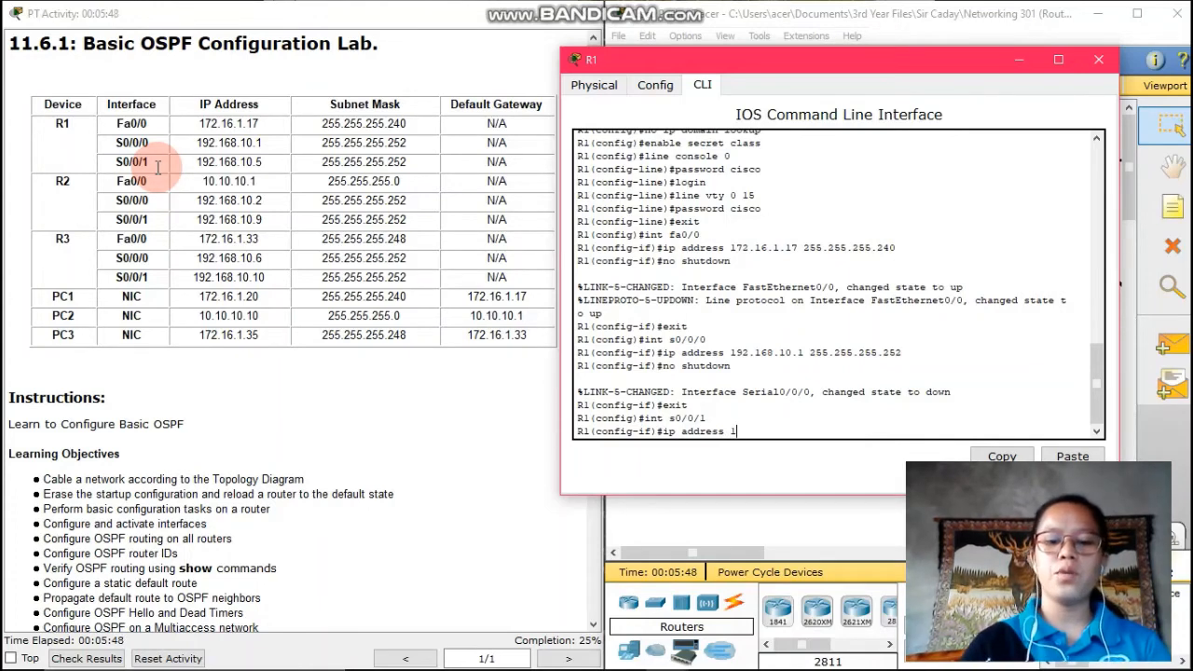
text(92.168)
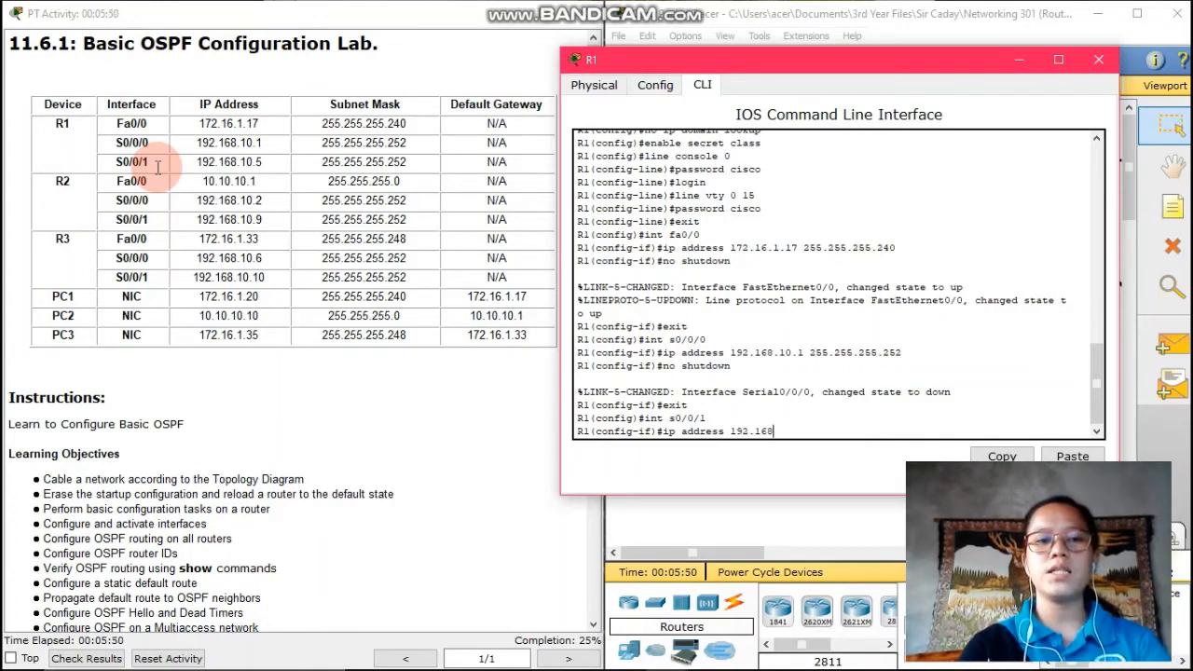
text(.)
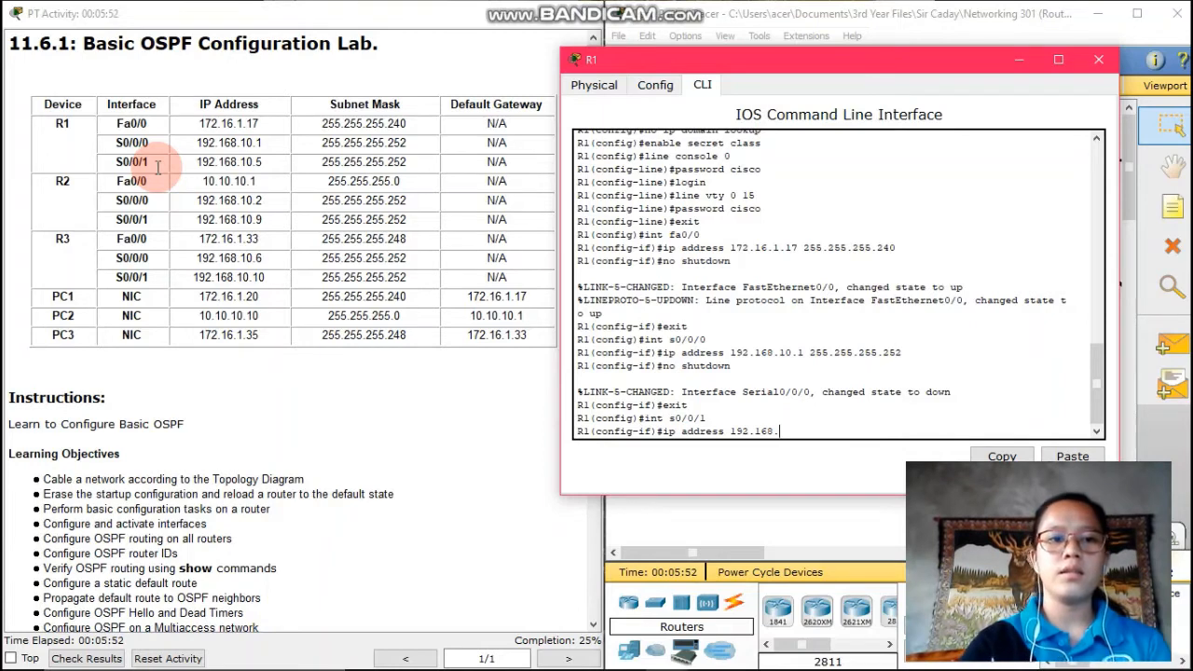
text(10.5)
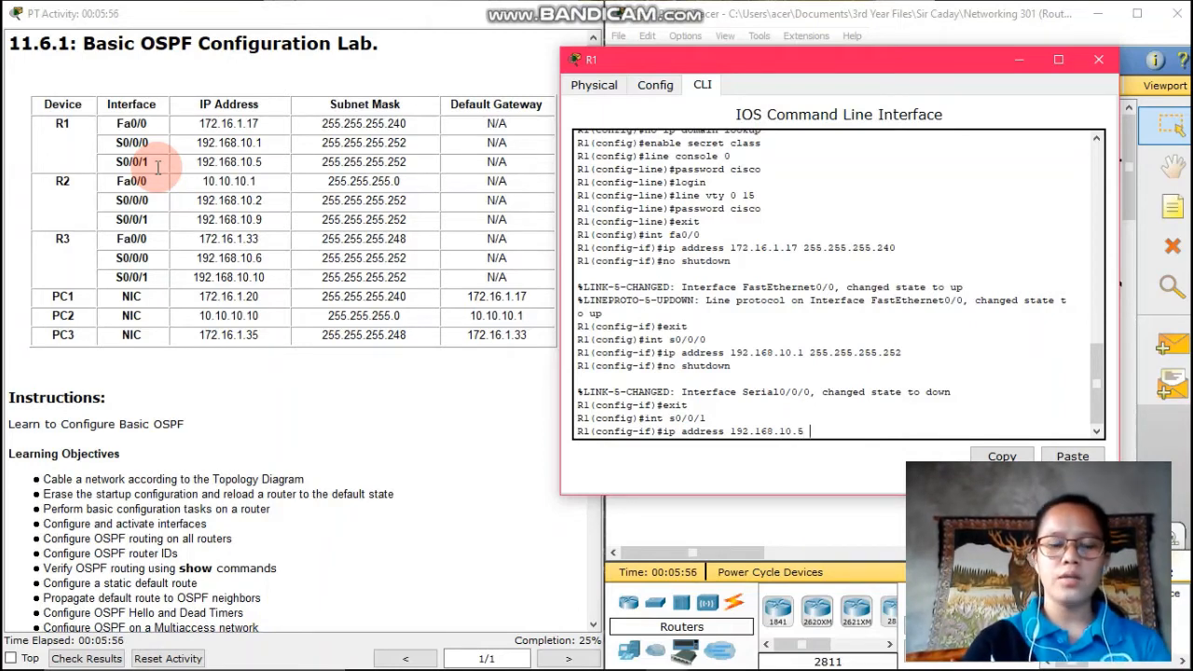
text( 255.)
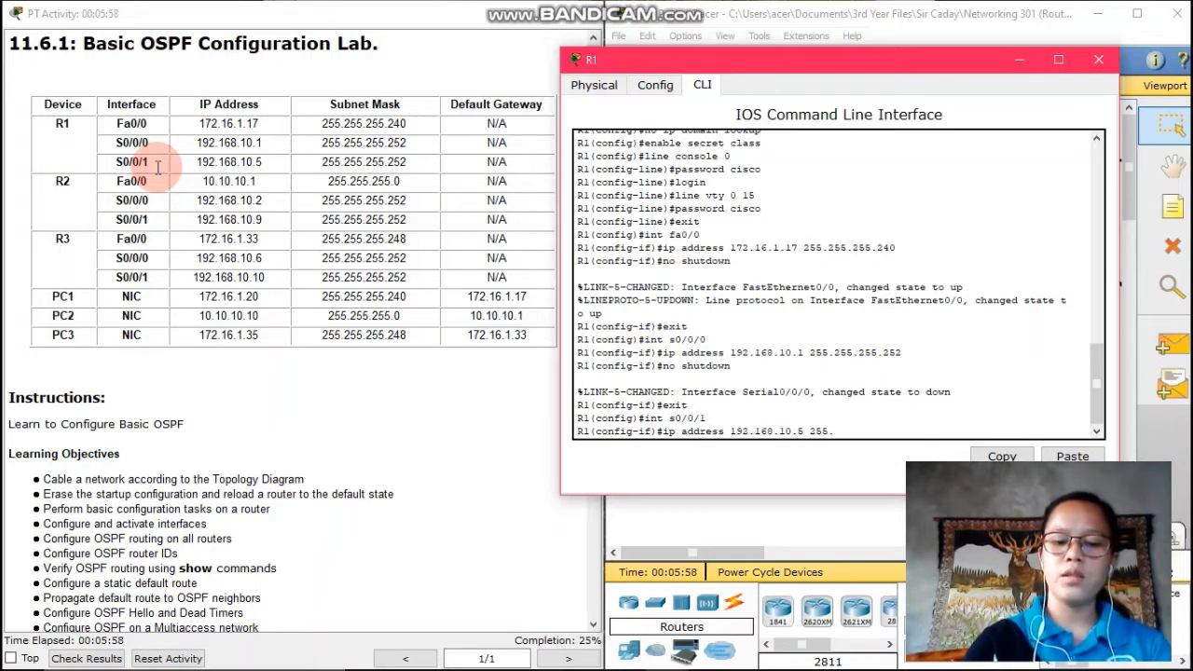
text(255.255.252)
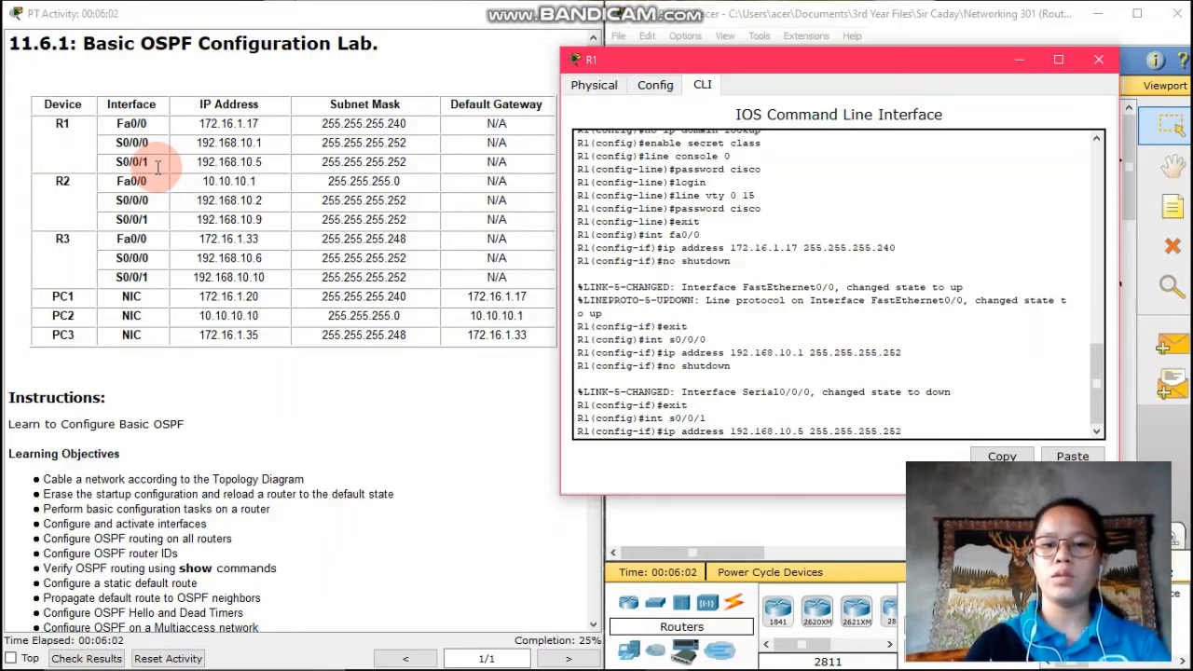
key(Return)
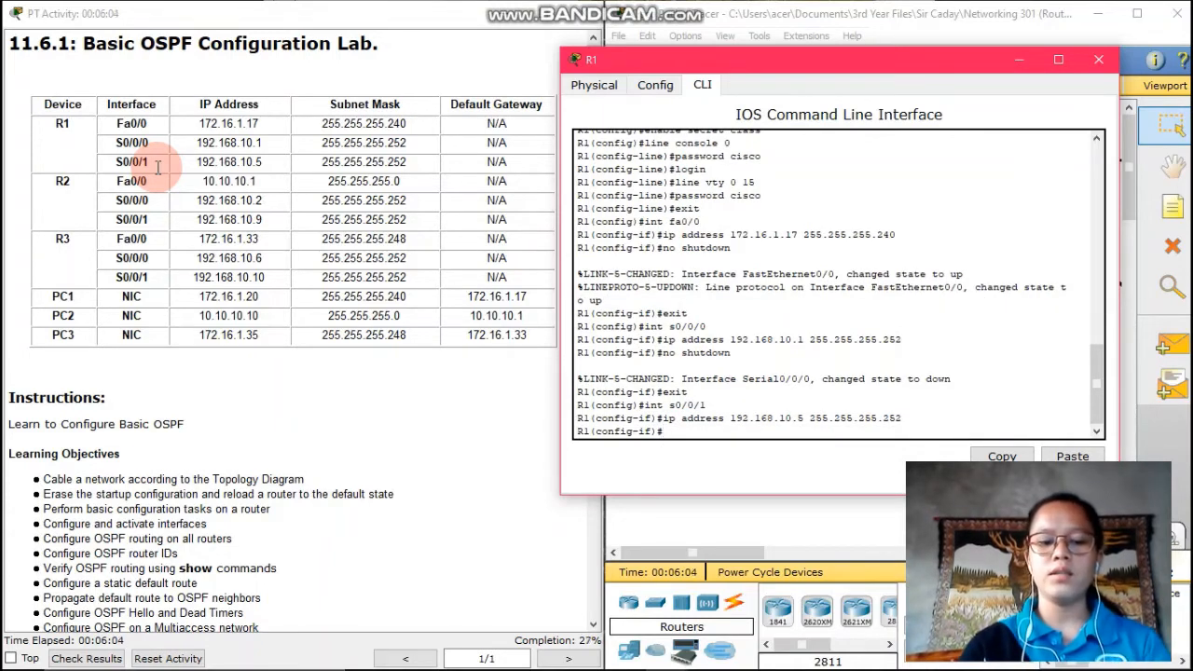
text(no shutd)
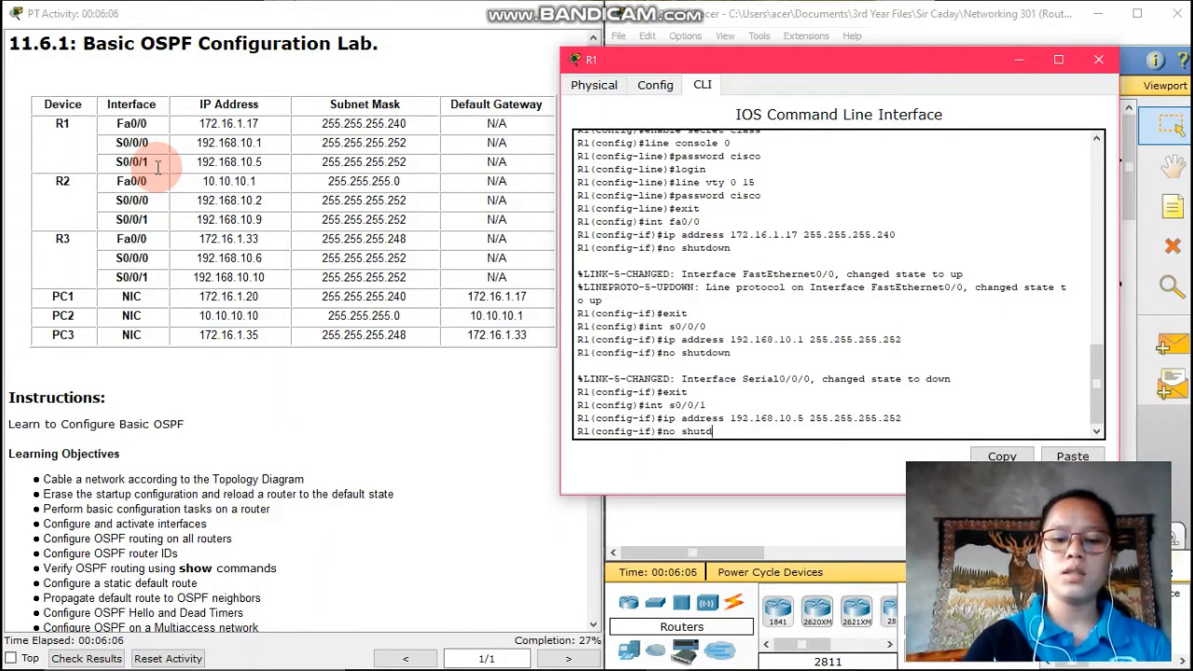
text(own)
key(Return)
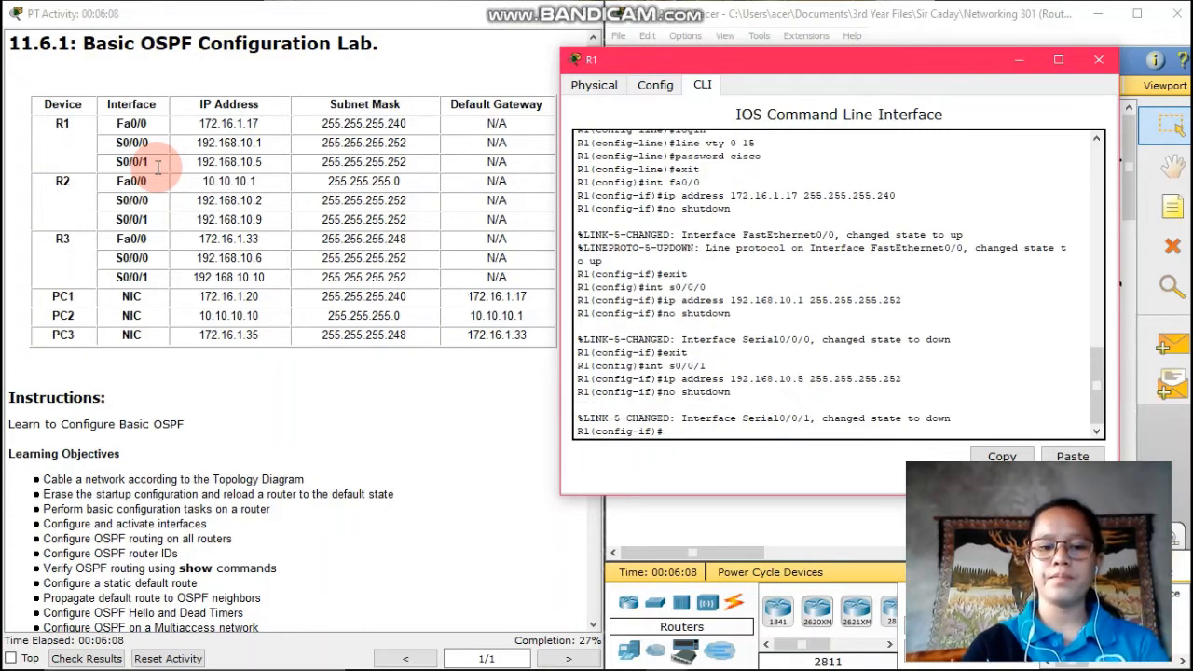
text(exit)
key(Return)
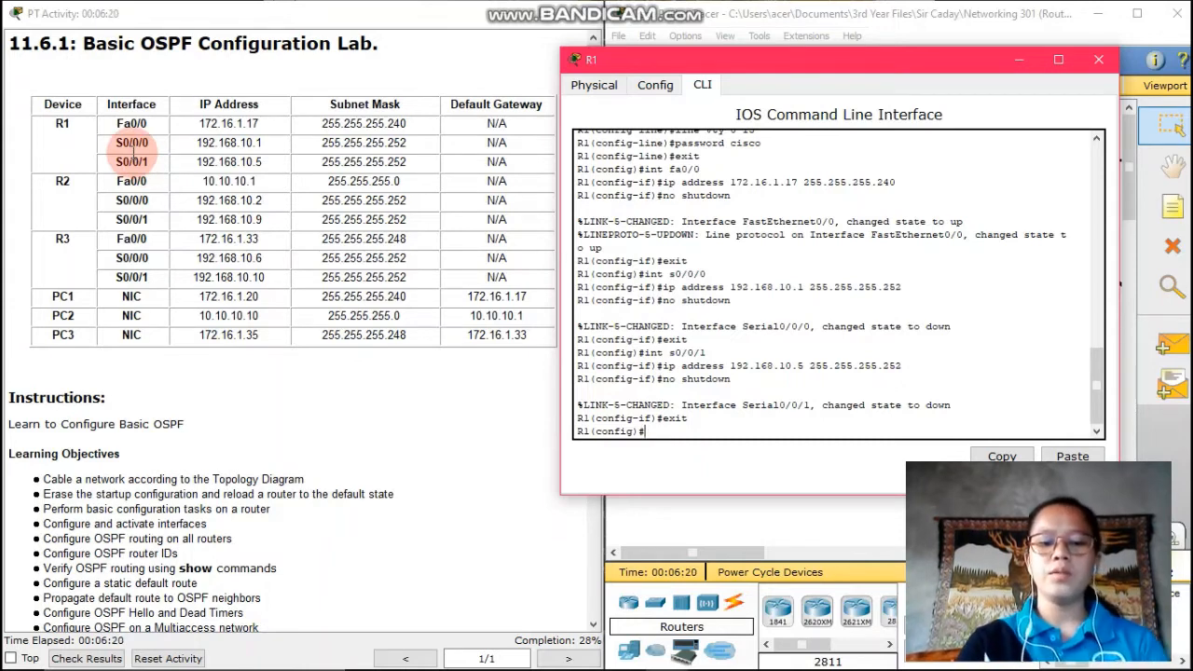
Start OSPF process 1 and type the statement network 172.16.1.16 0.0.0.15 area 0
text(router o)
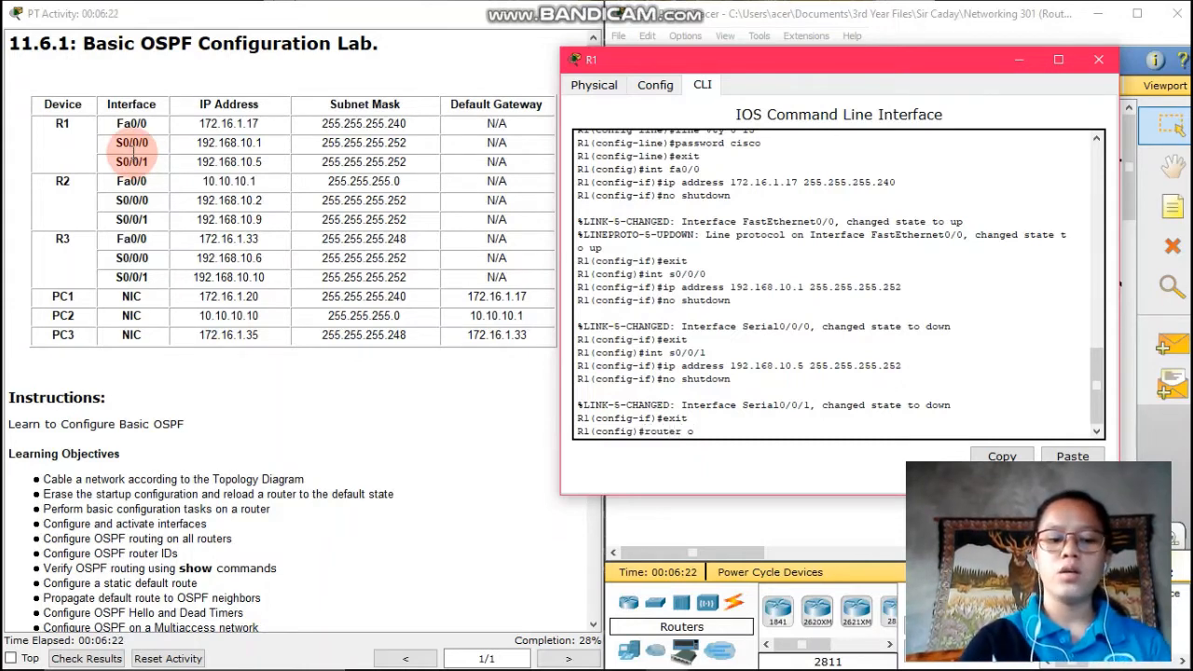
text(spf 1)
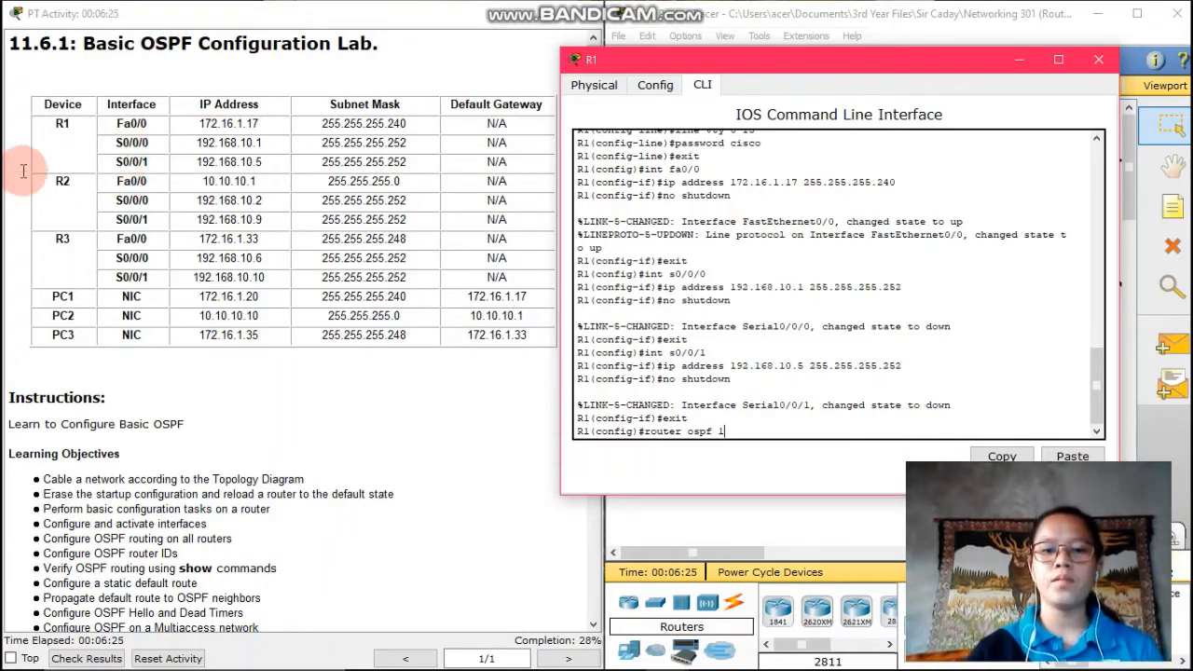
scroll(229, 333, down, 5)
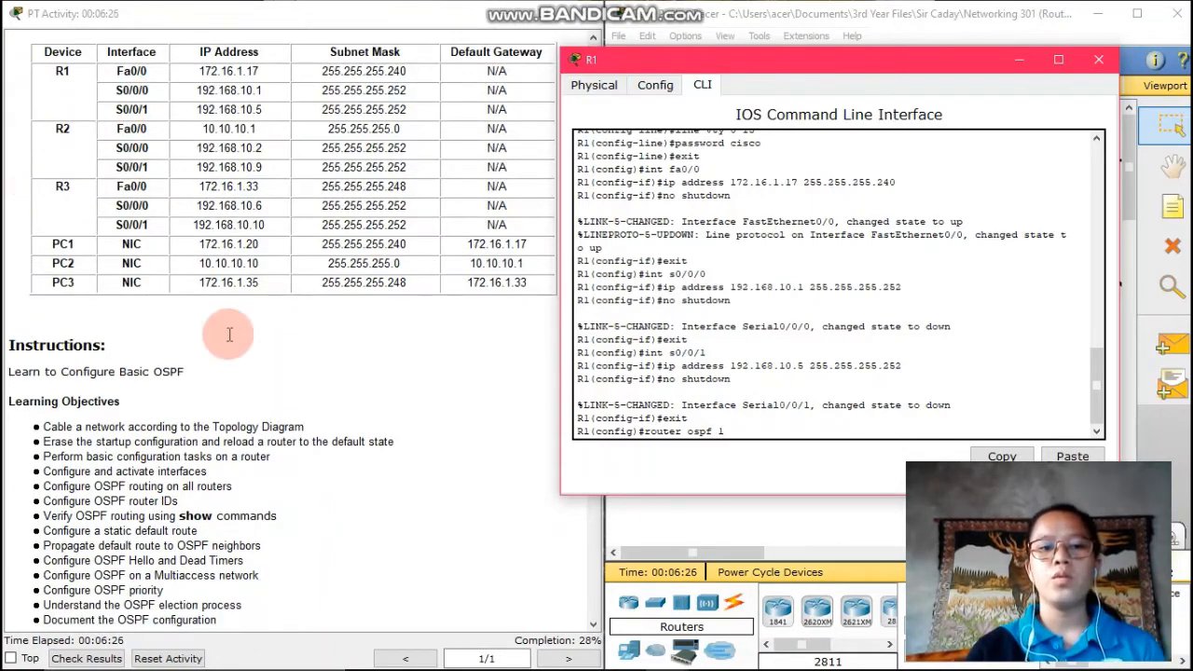
scroll(229, 333, down, 4)
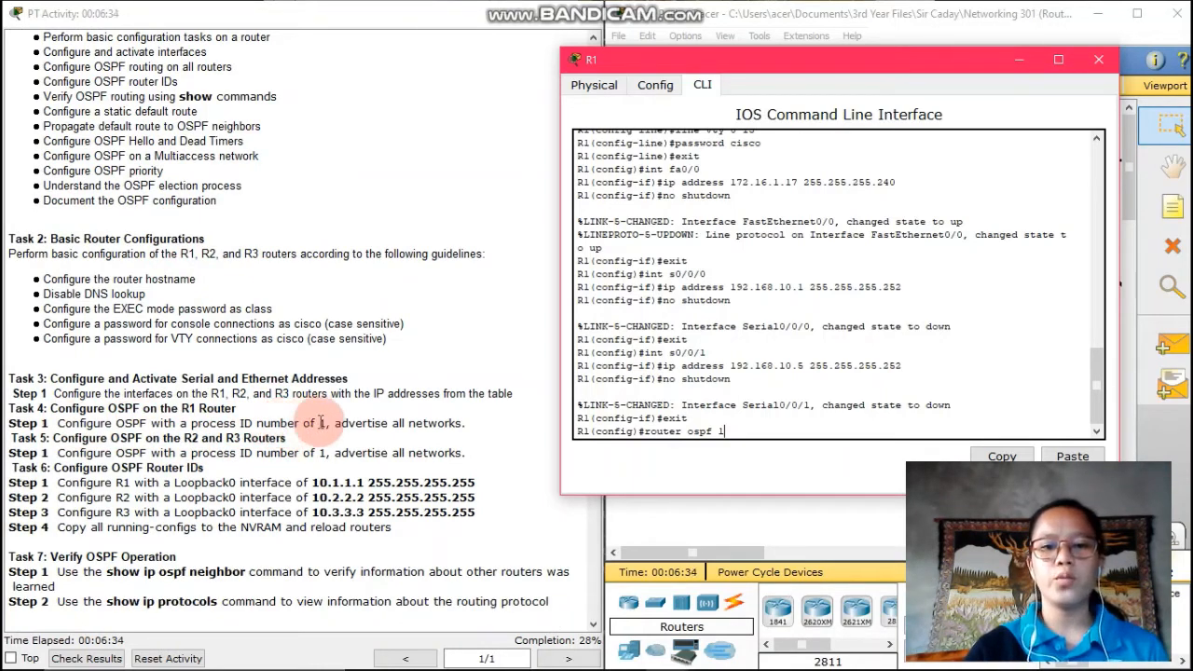
key(Return)
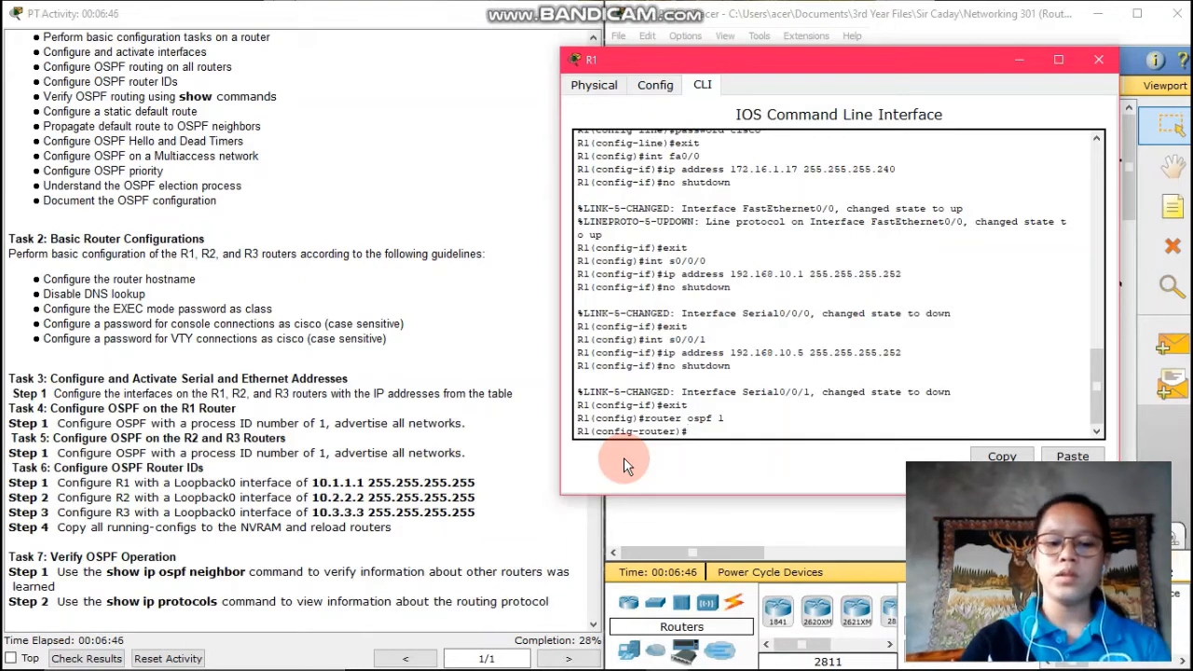
text(network)
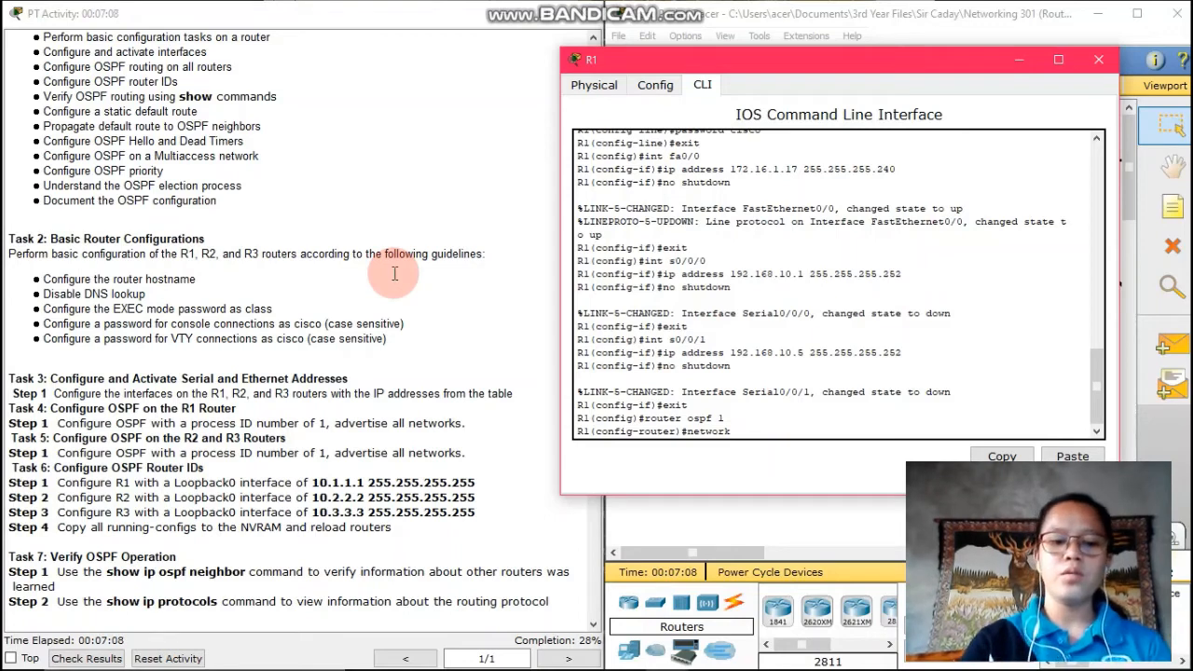
text(172.16.1)
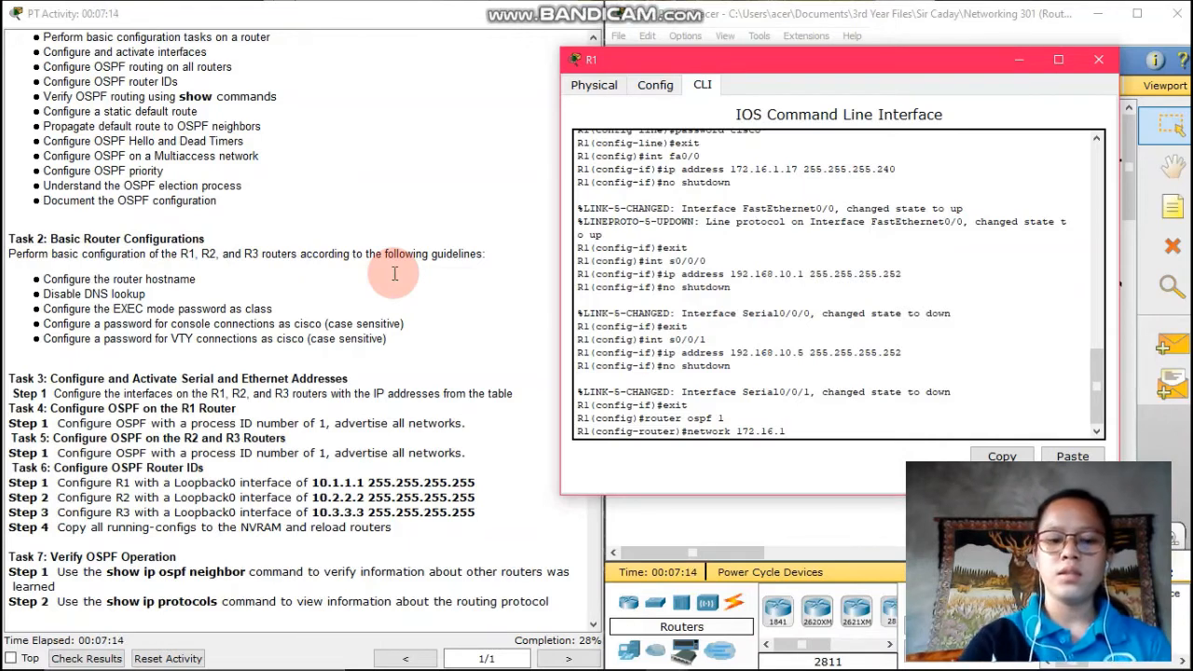
text(.16)
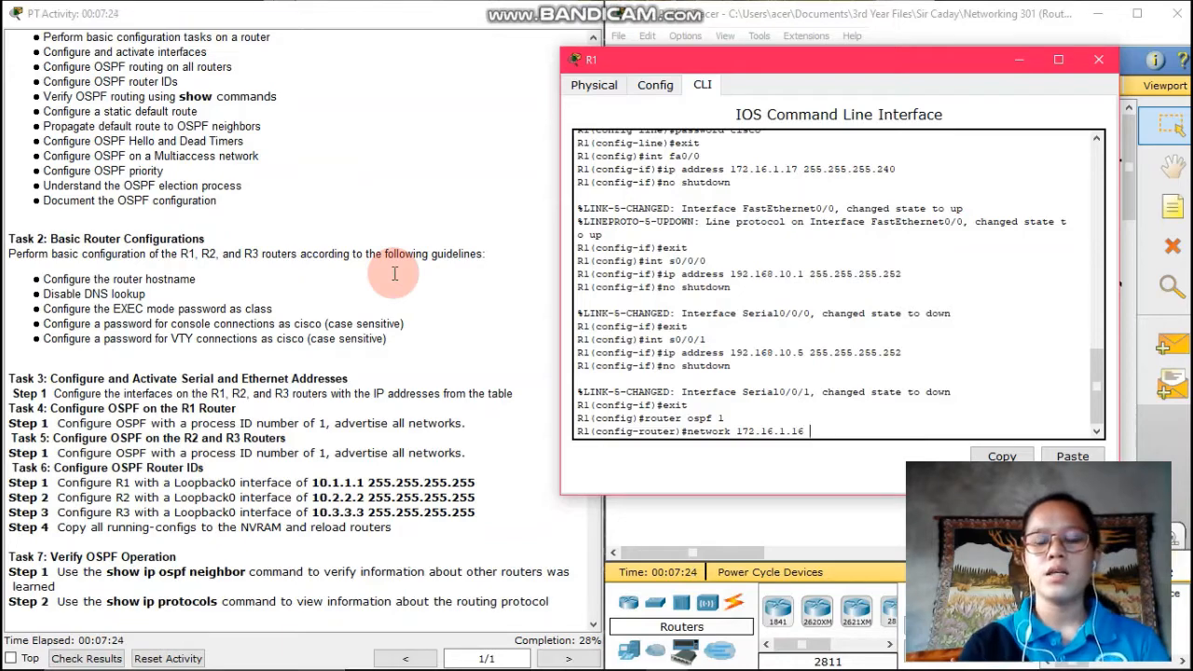
scroll(394, 270, up, 5)
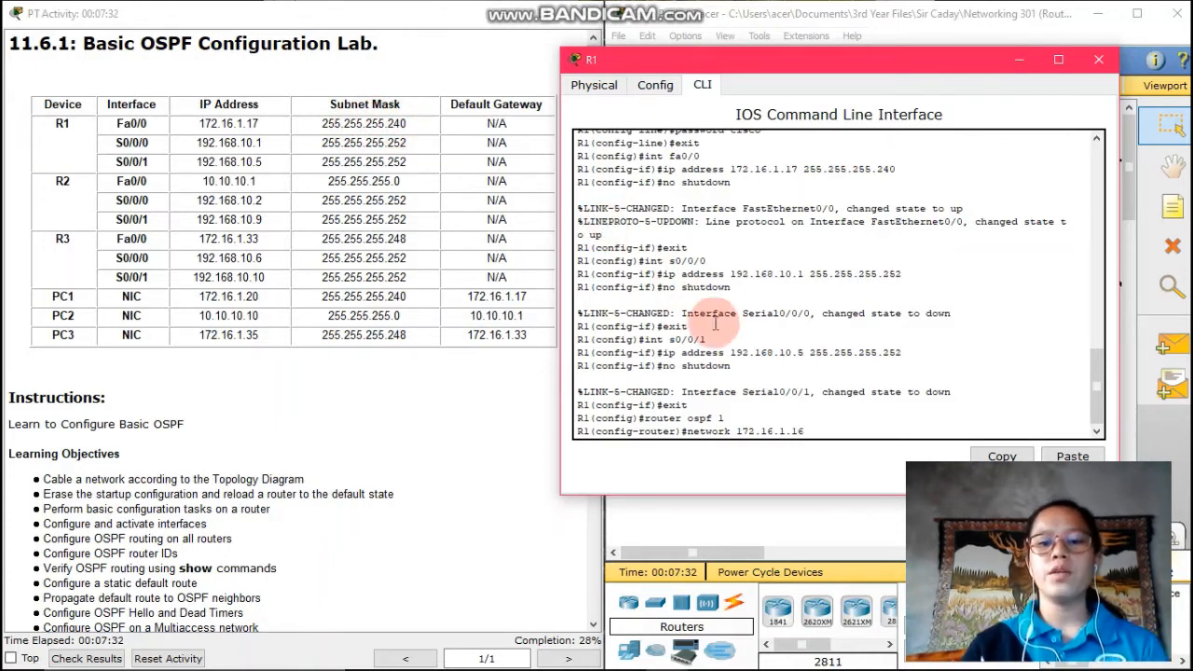
text(0.)
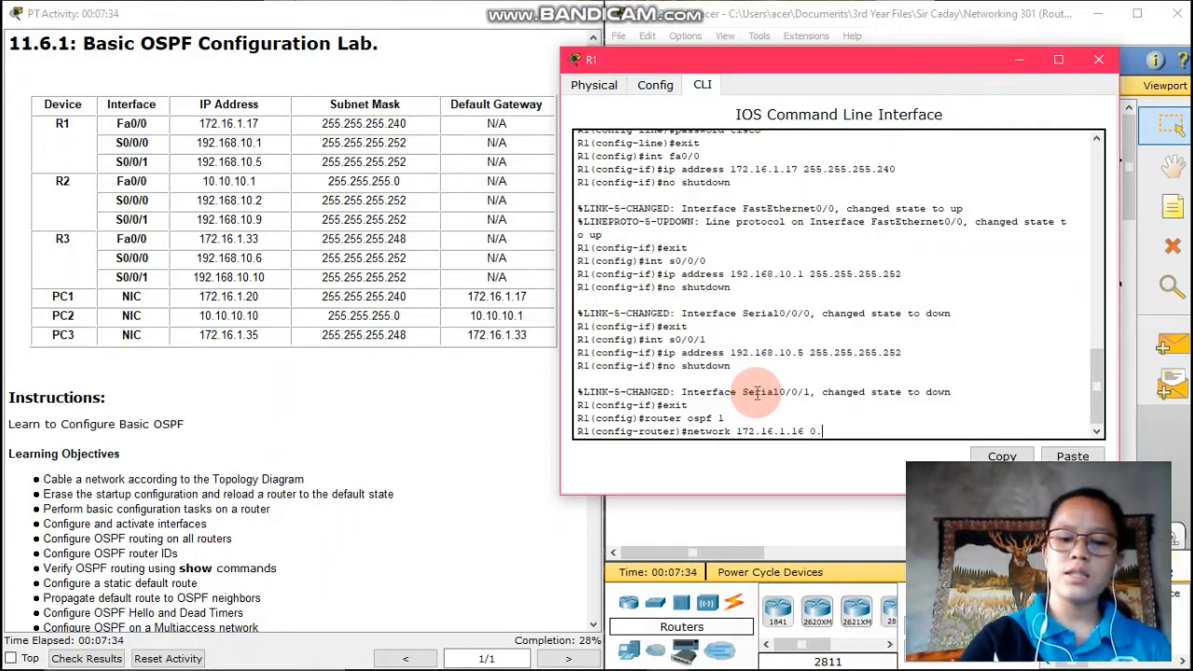
text(0.0)
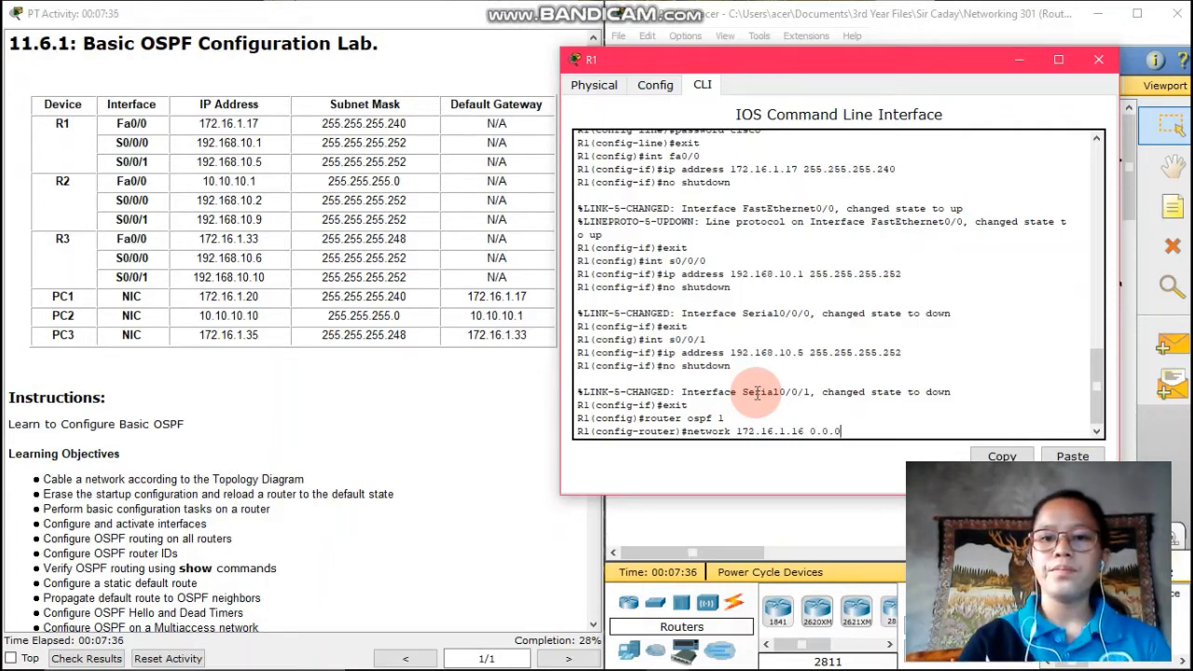
text(.15)
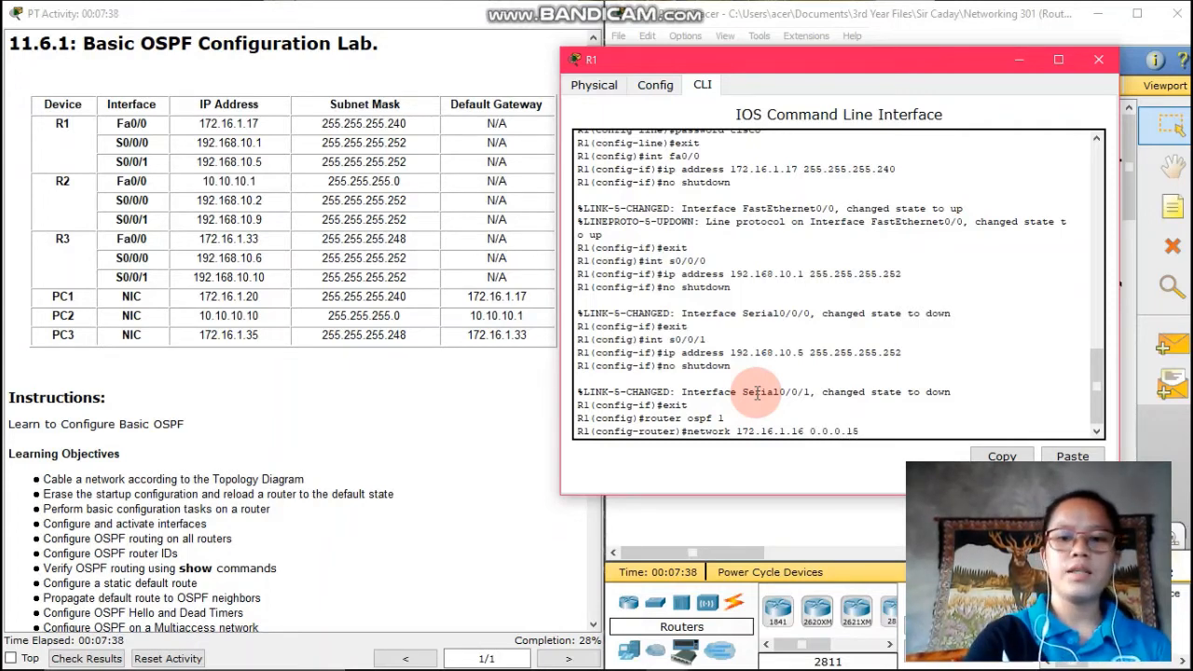
text( a)
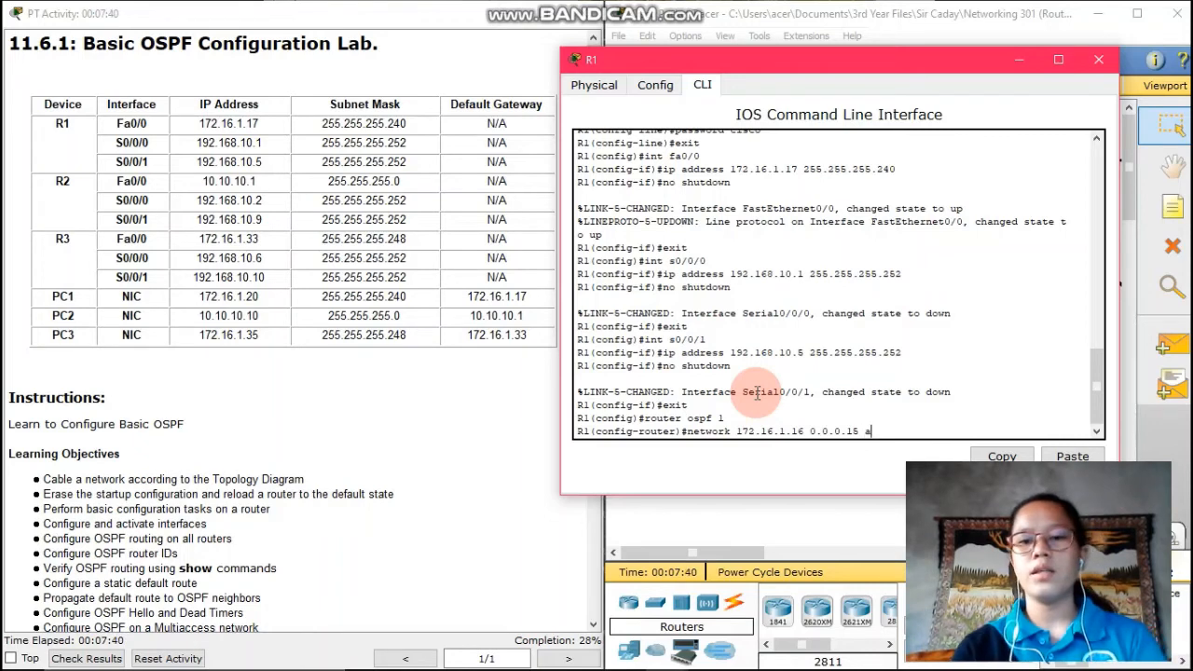
text(rea )
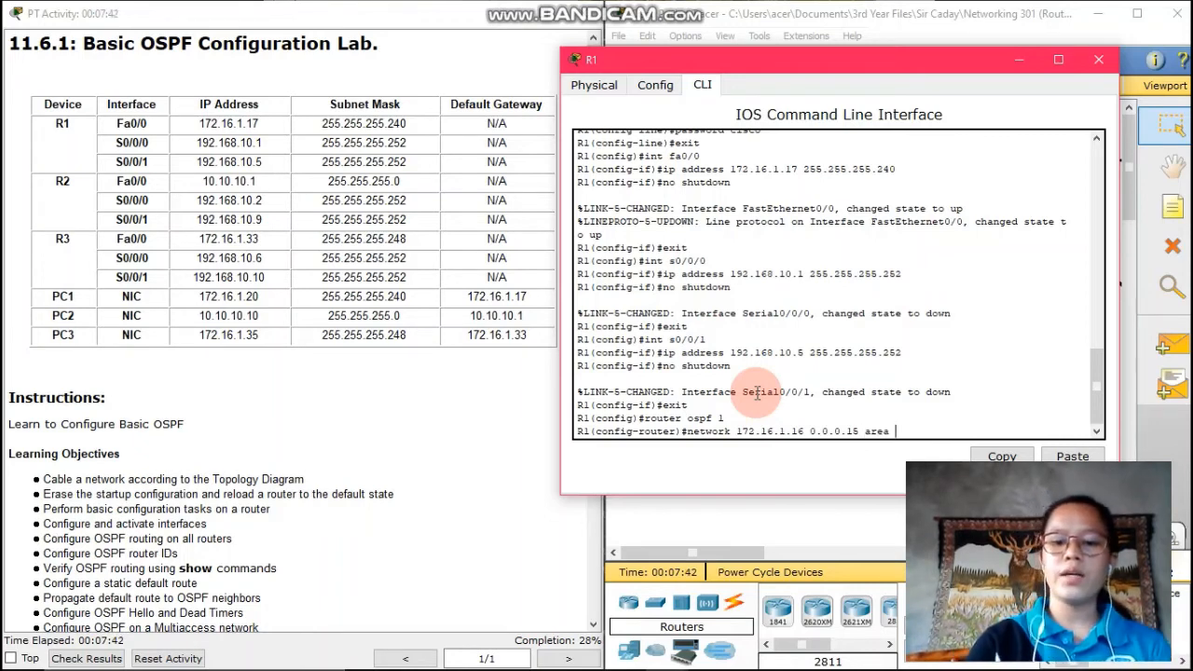
text(0)
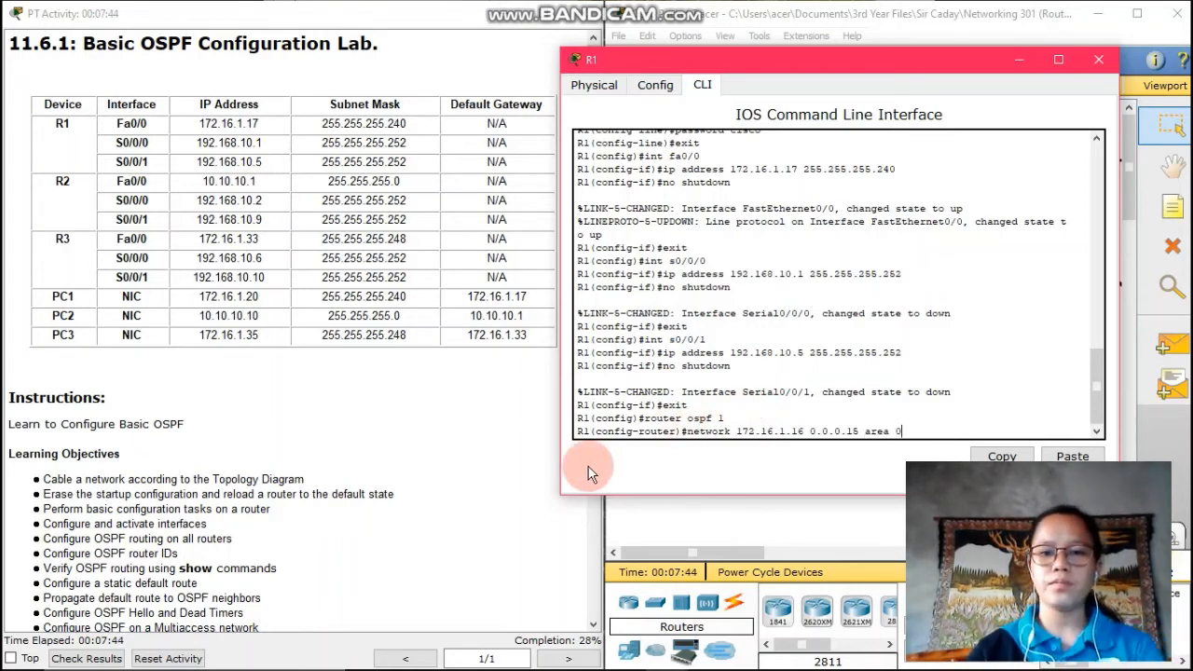
Add OSPF area 0 networks 172.16.1.16 0.0.0.15, 192.168.10.0 0.0.0.3 and 192.168.10.4 0.0.0.3
key(Return)
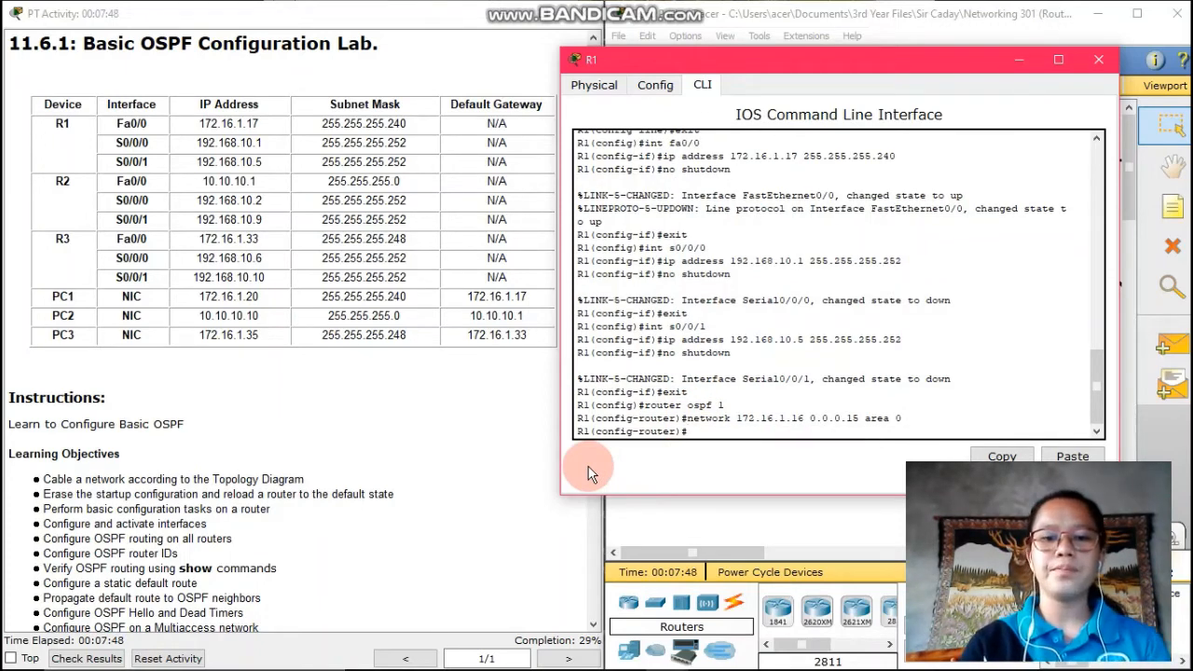
text(net)
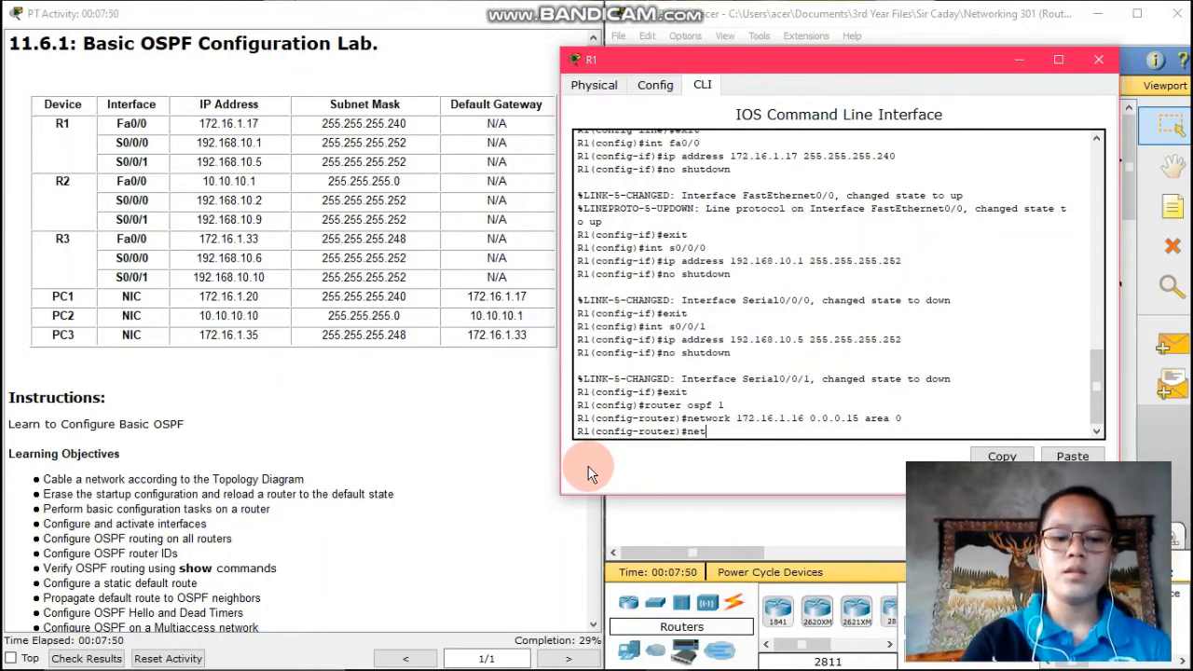
text(work)
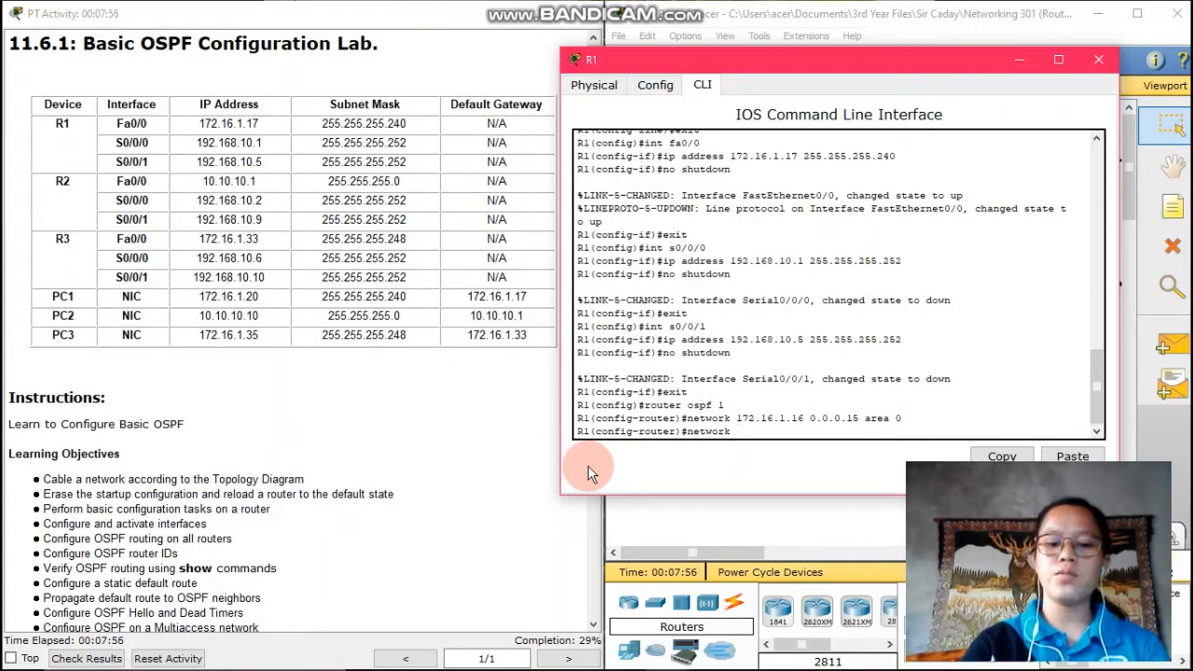
text( 192.168)
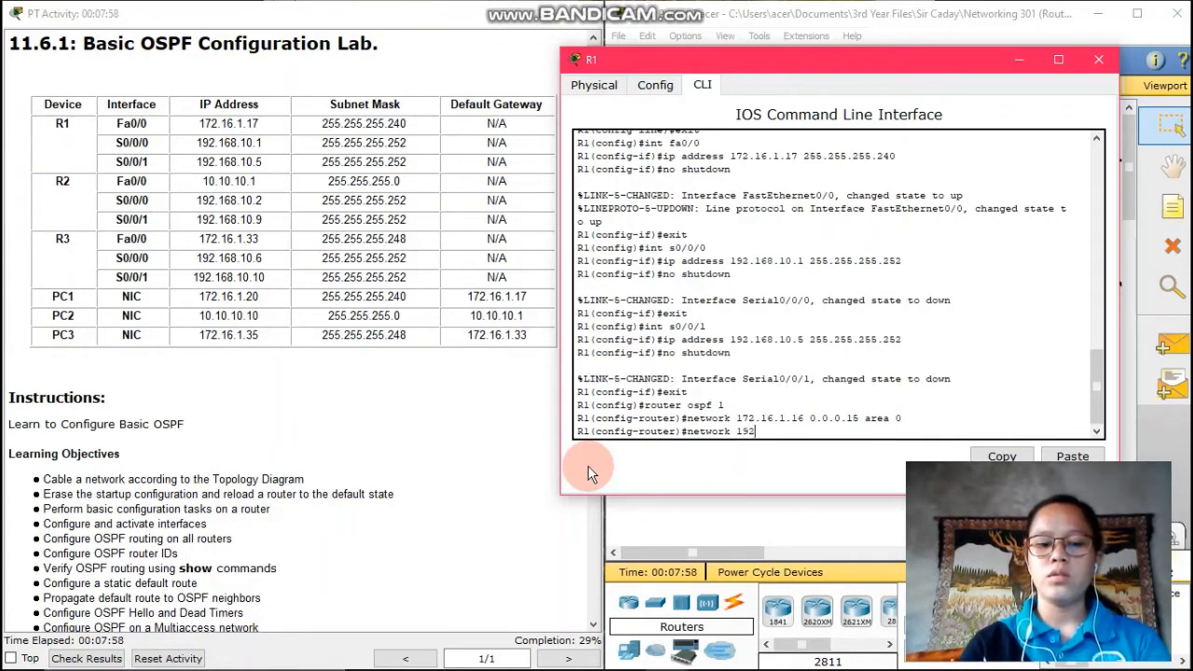
text(.)
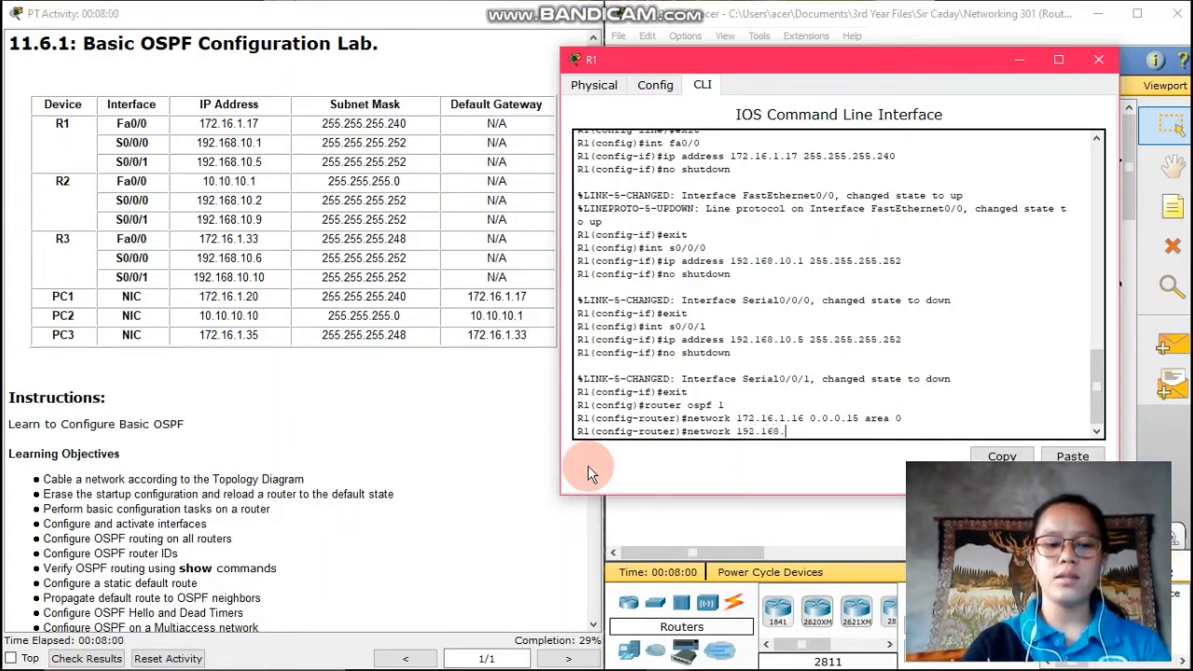
text(10.)
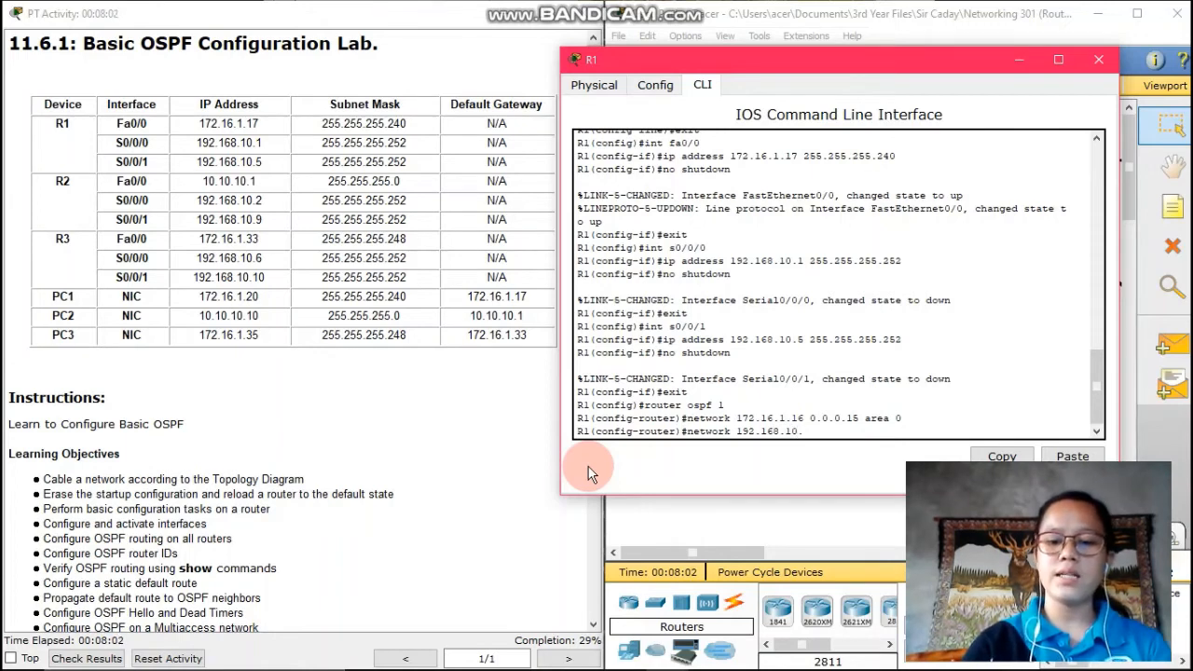
text(0)
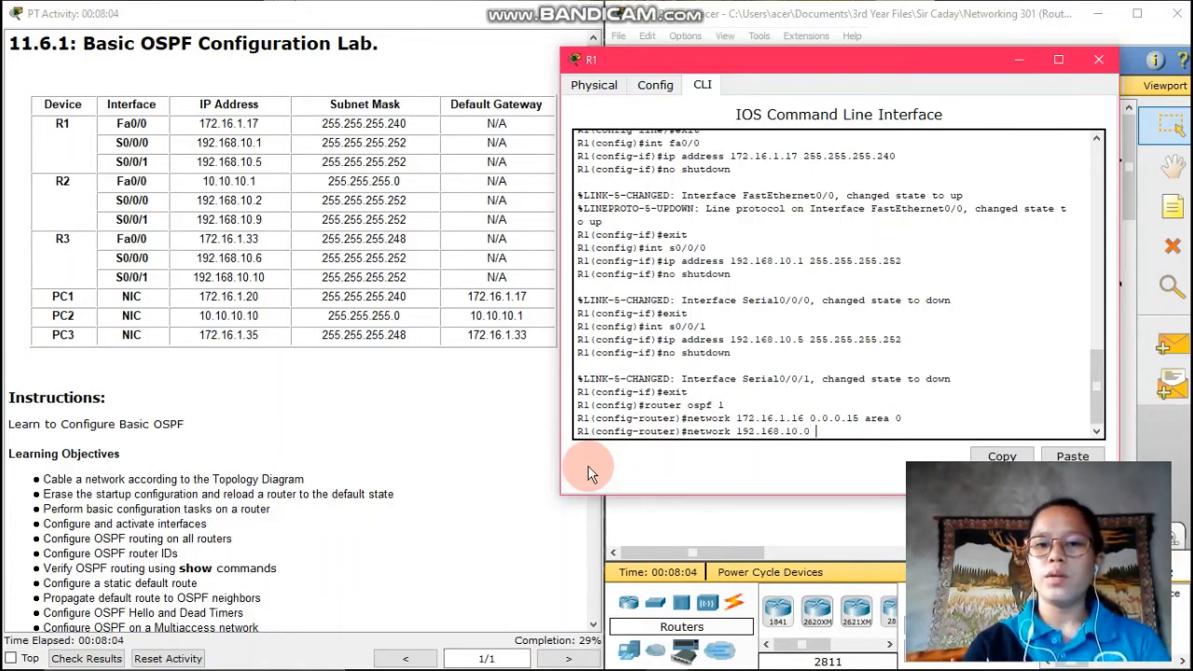
text( 0.0.0.)
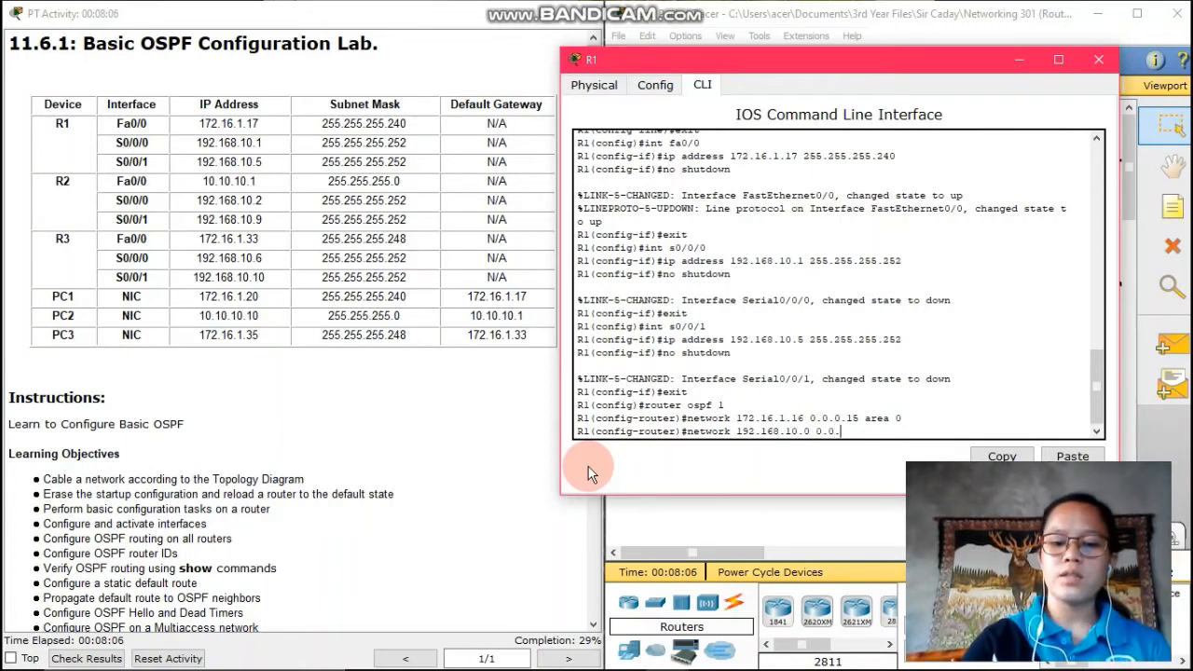
text(3 area)
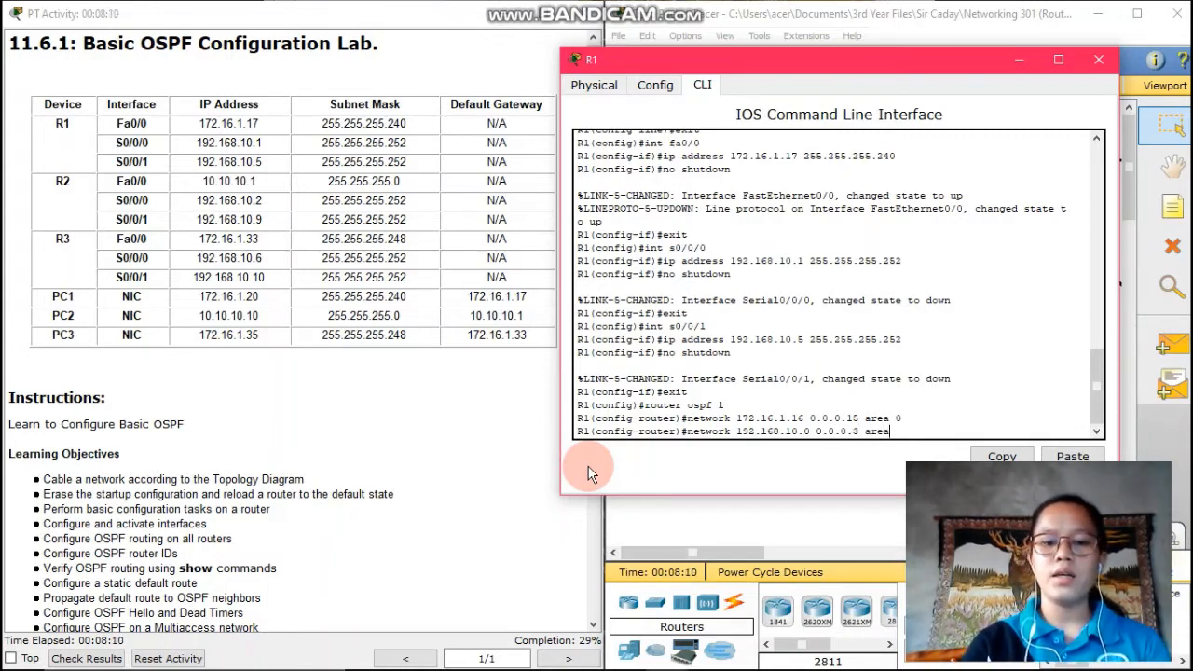
text( ar)
key(BackSpace)
key(BackSpace)
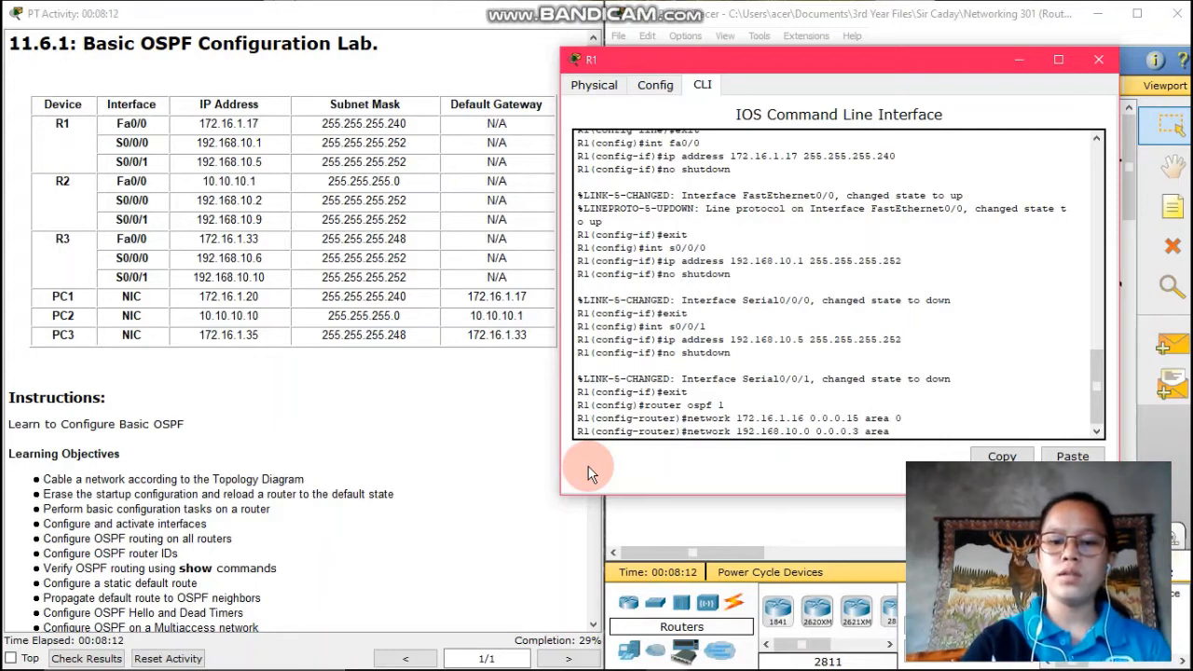
text(0)
key(Return)
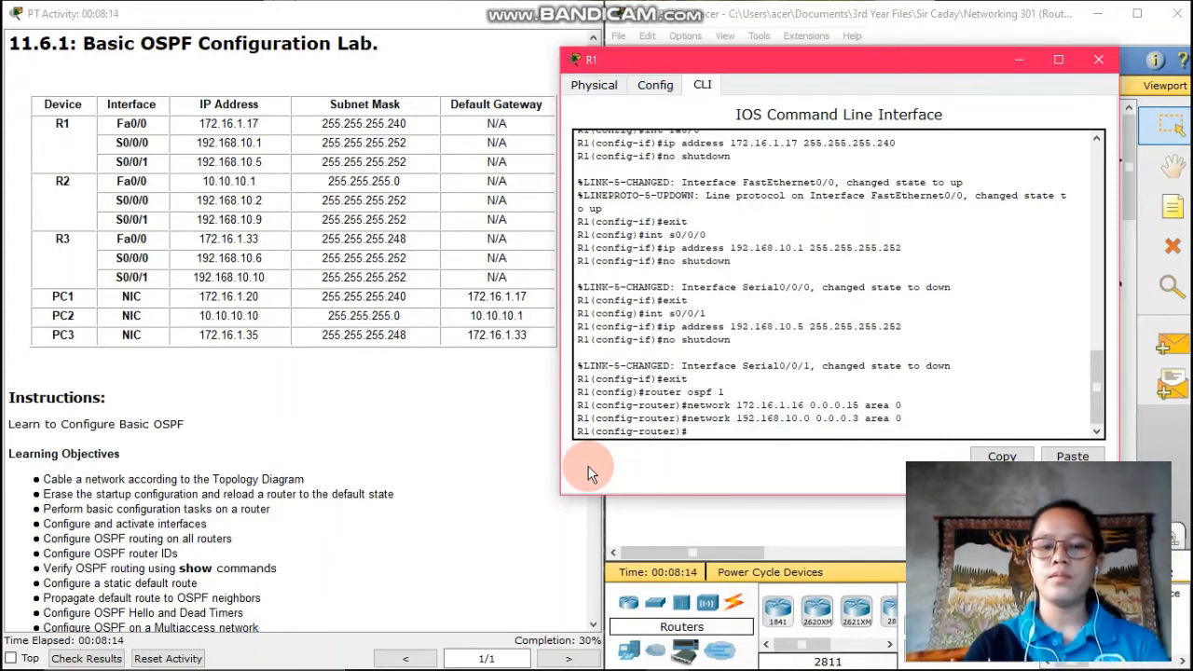
text(network)
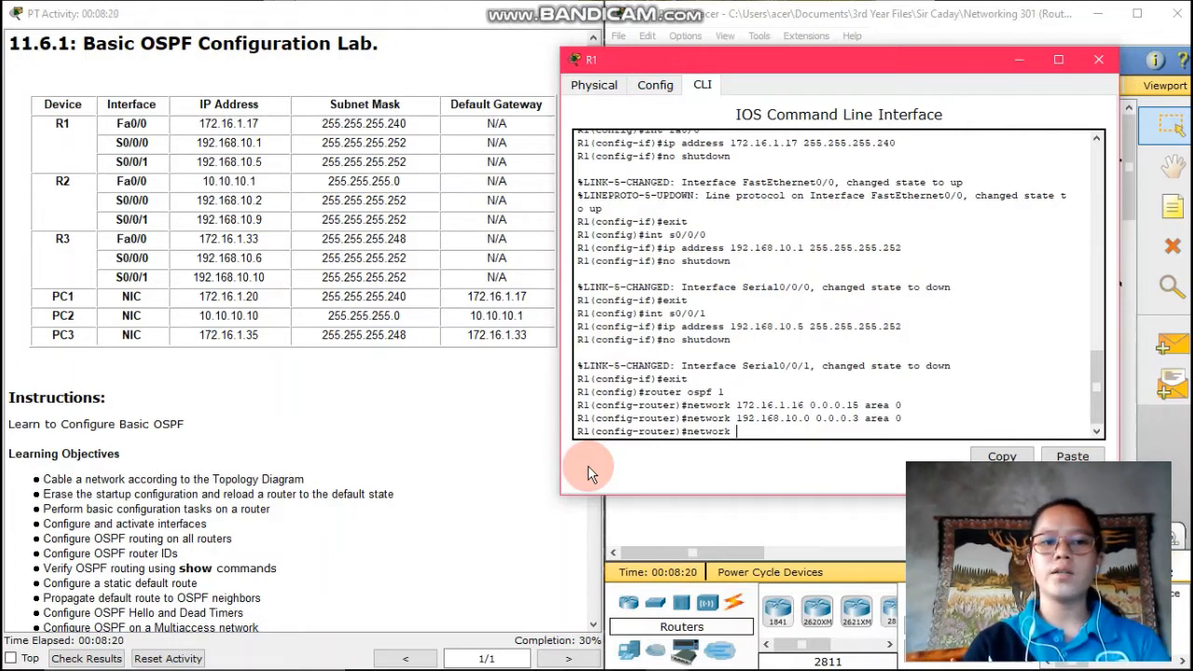
text(192.168)
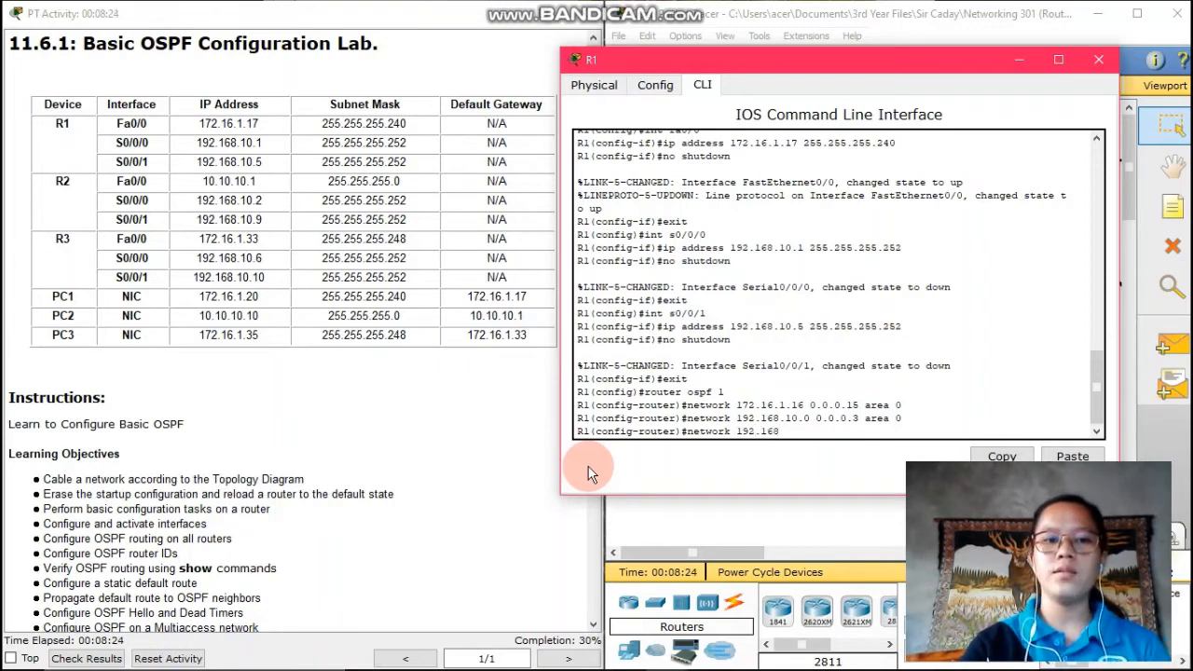
text(.10)
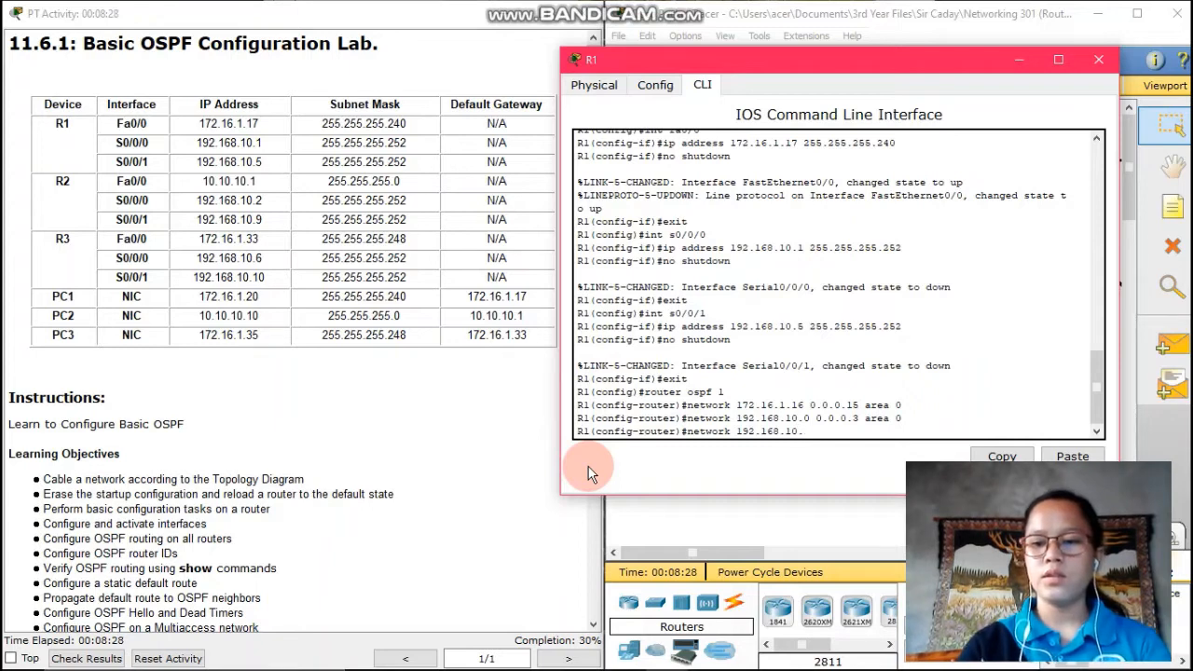
text(.4)
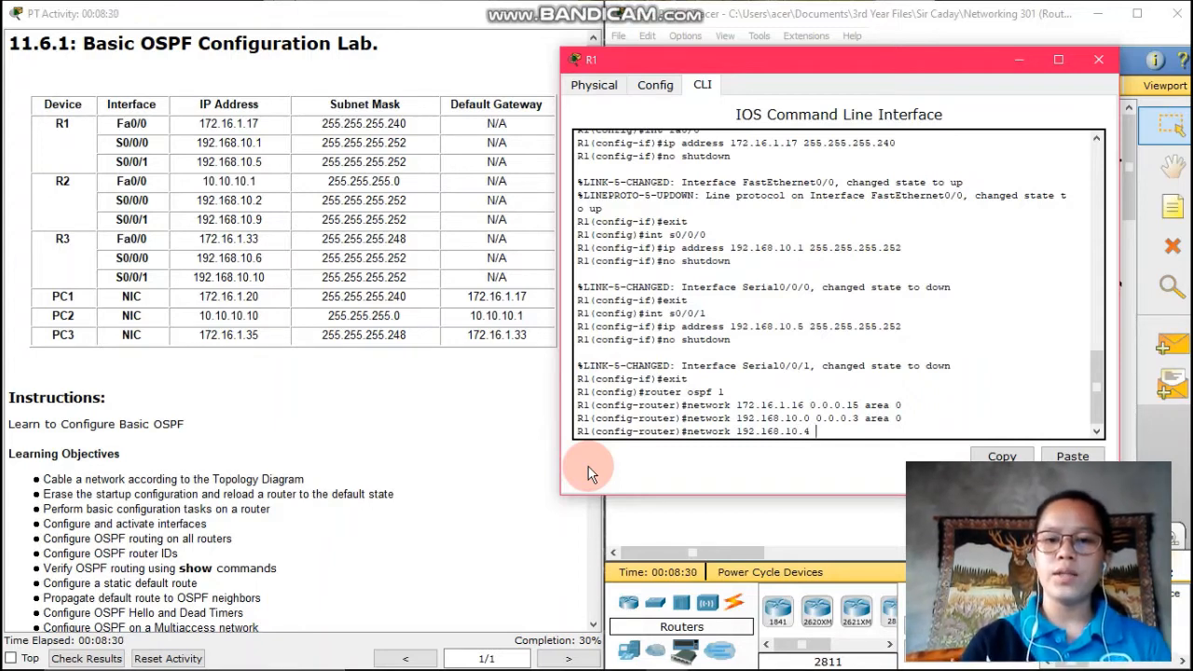
text( 0.0.)
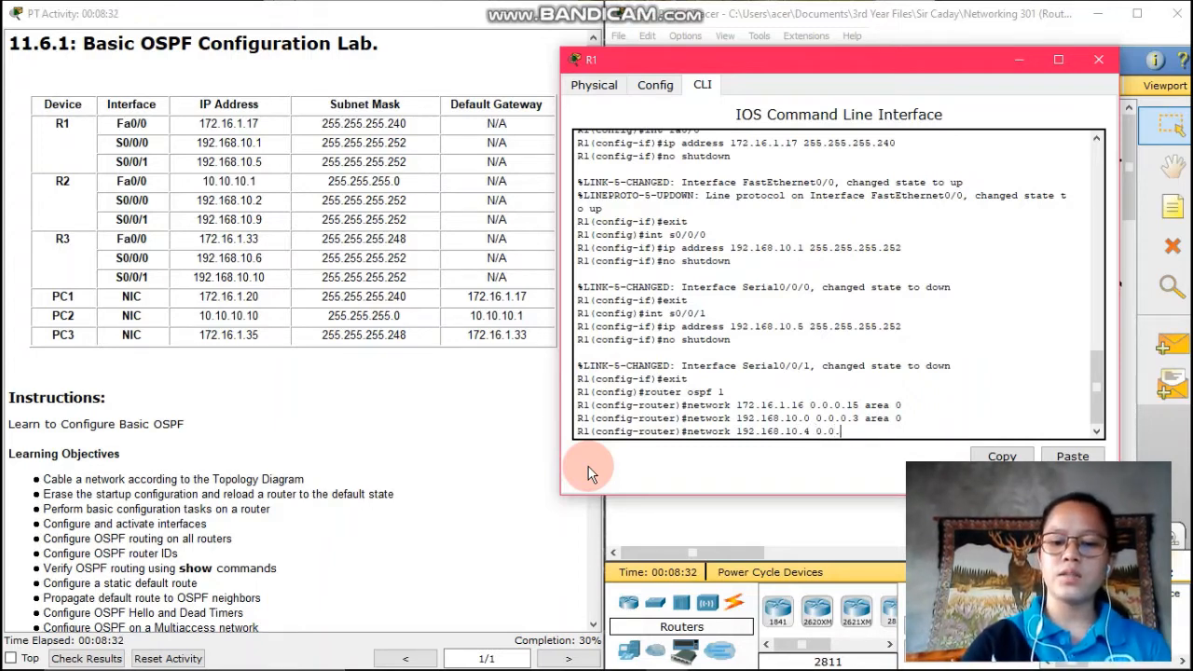
text(0.)
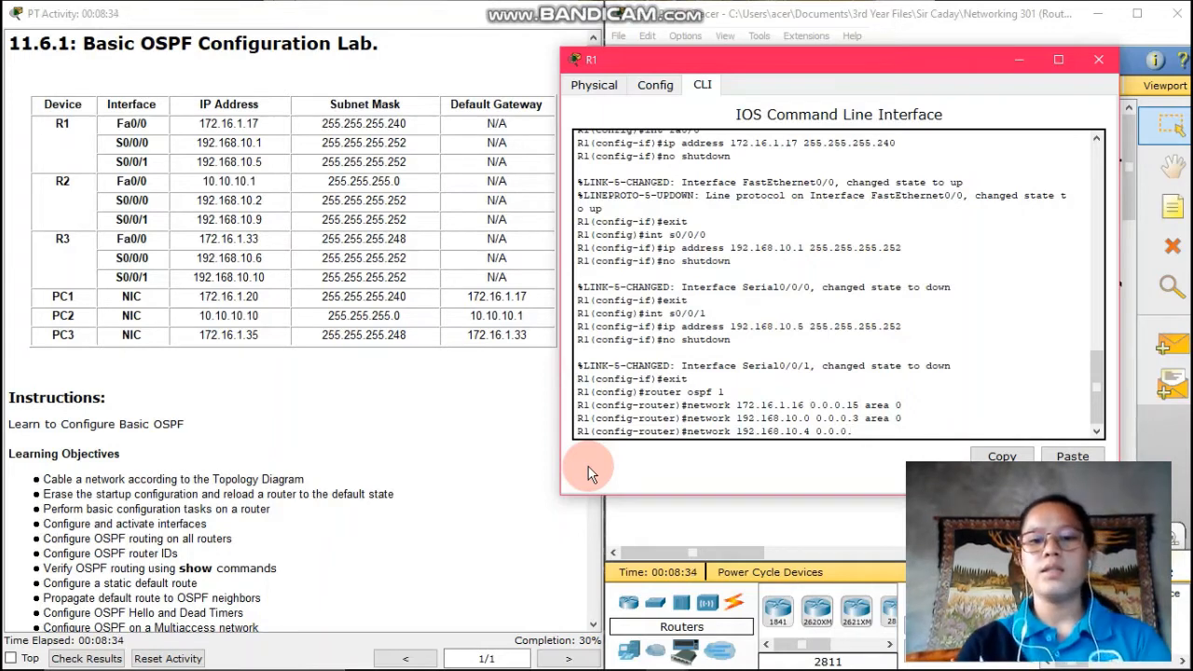
text(3 area )
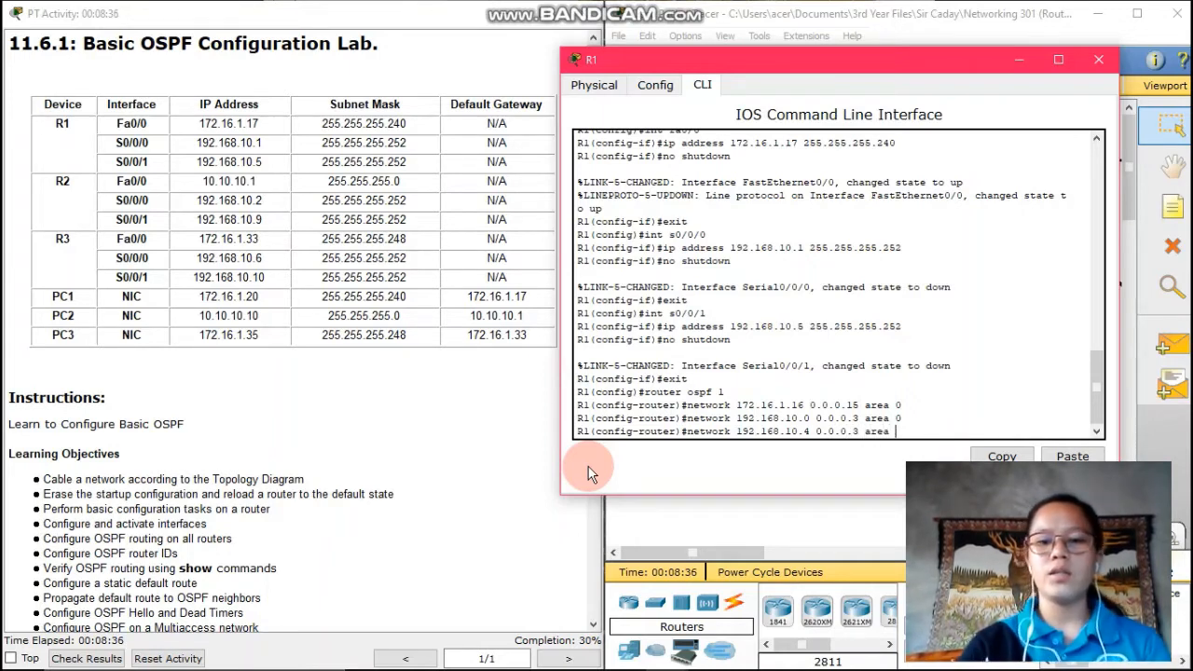
text(0)
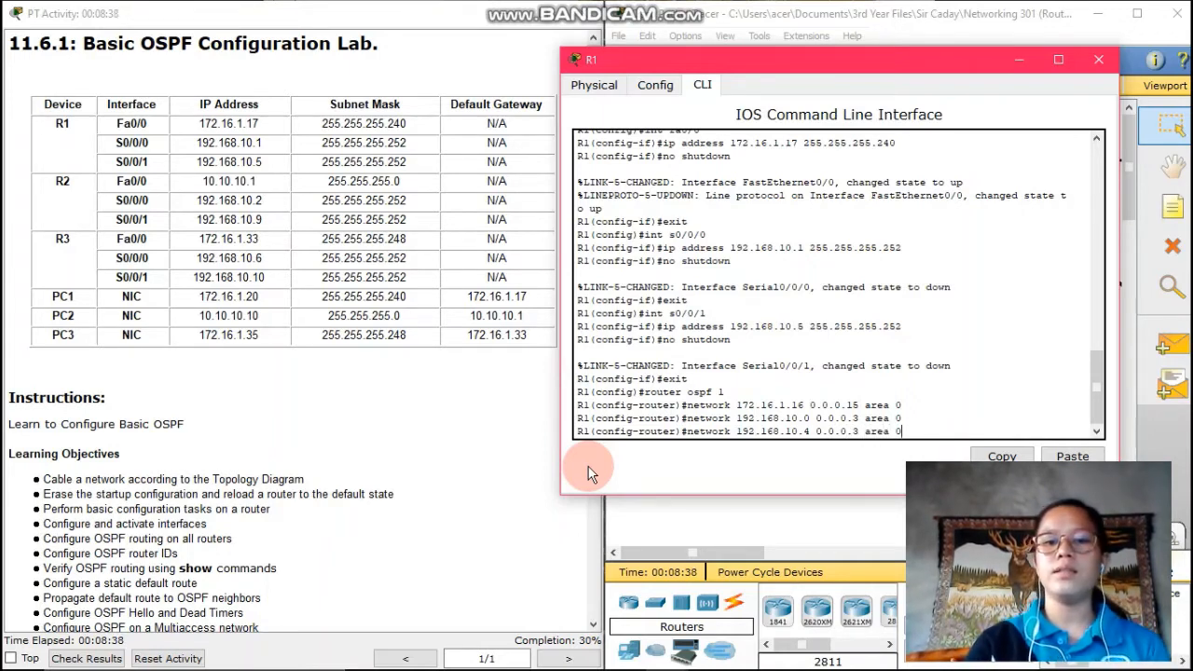
key(Return)
Leave OSPF, create Loopback0 with 10.1.1.1 255.255.255.255, and return to global configuration
text(exit)
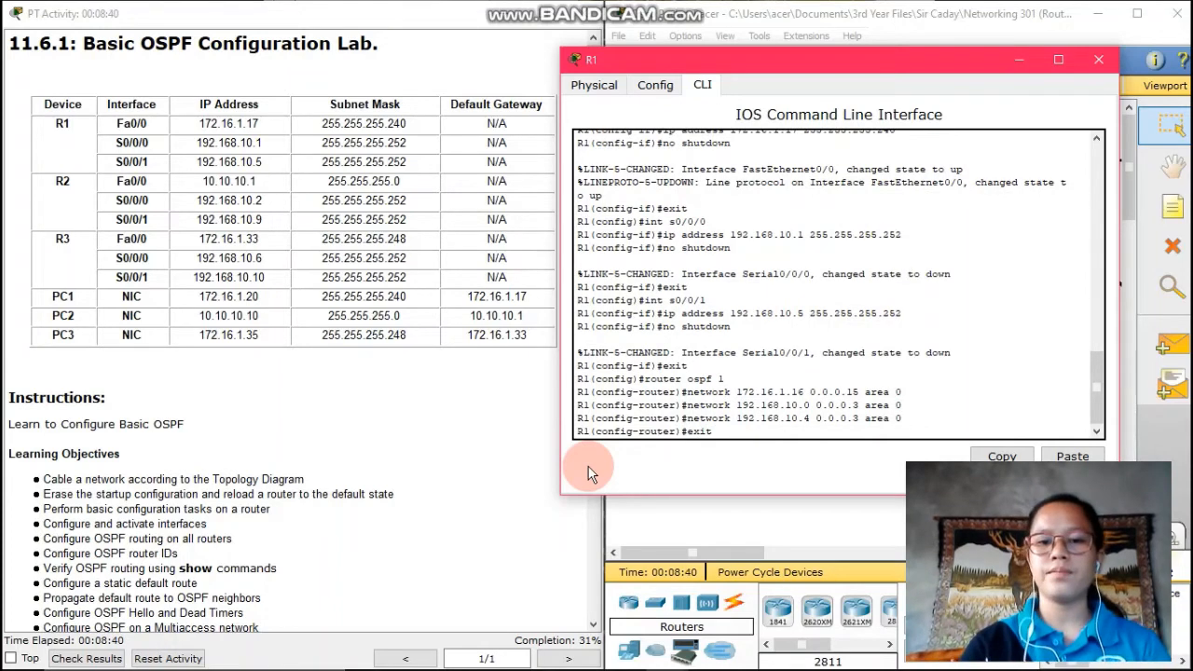
key(Return)
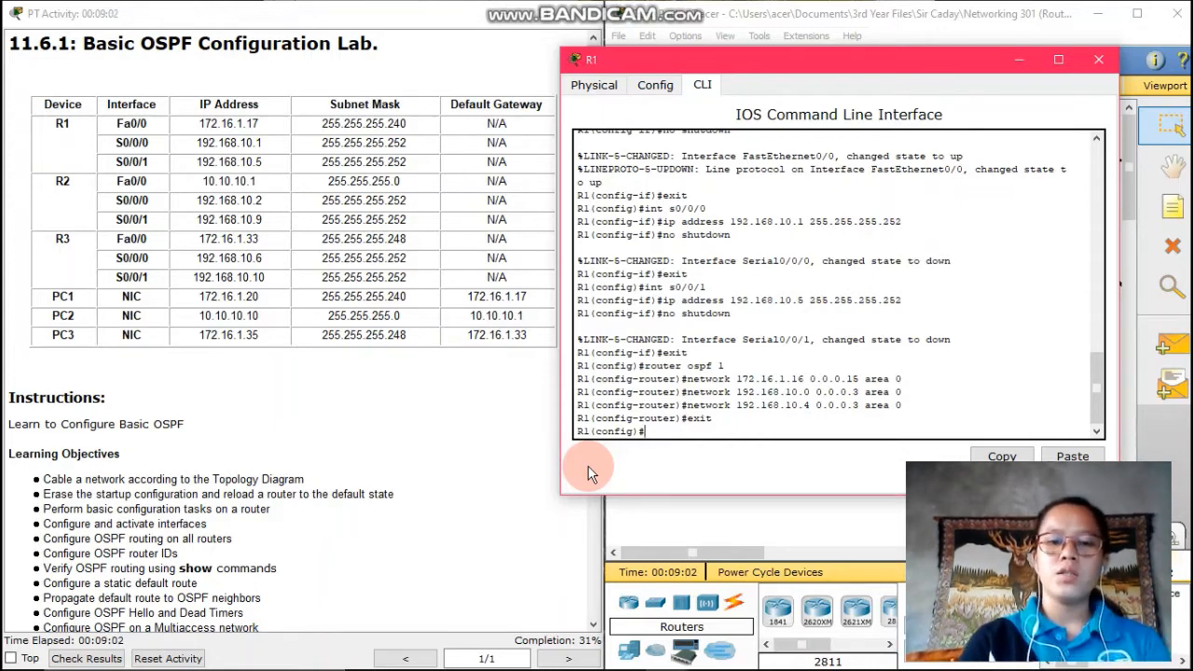
text(inter)
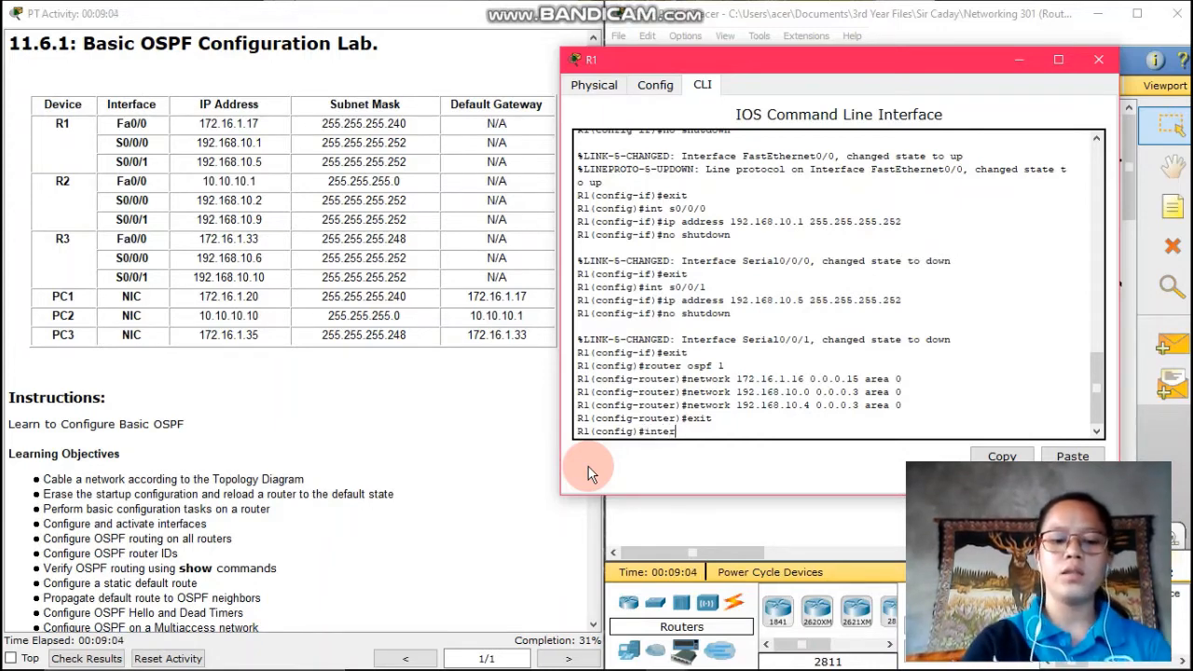
text(face lo)
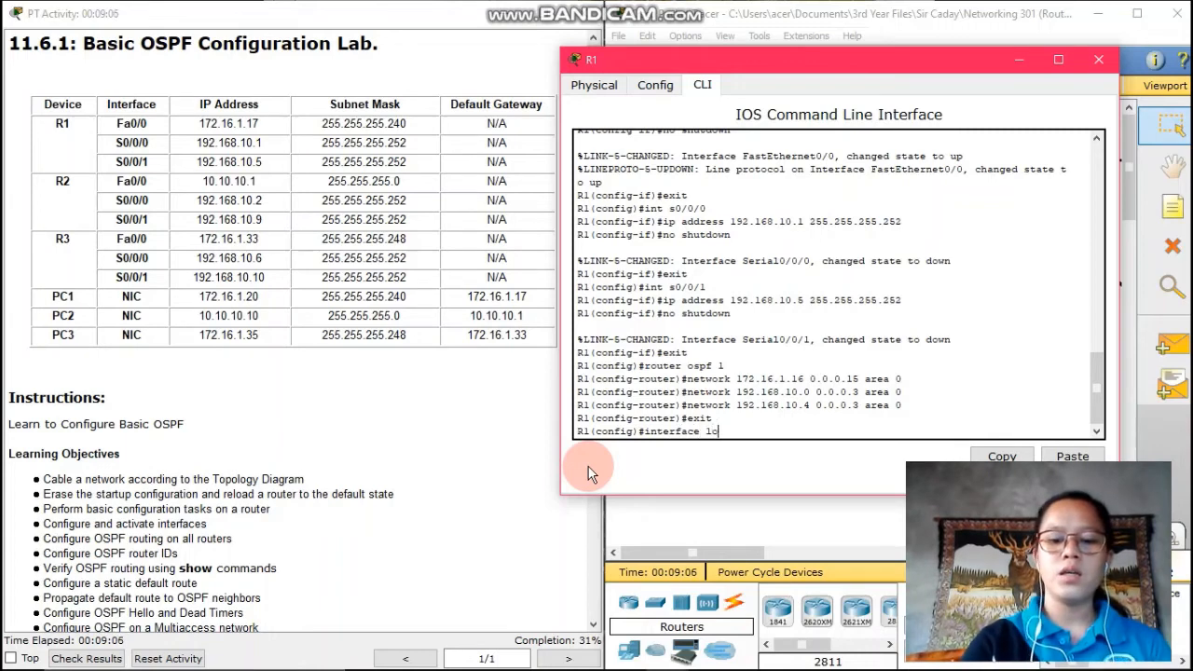
text(opback0)
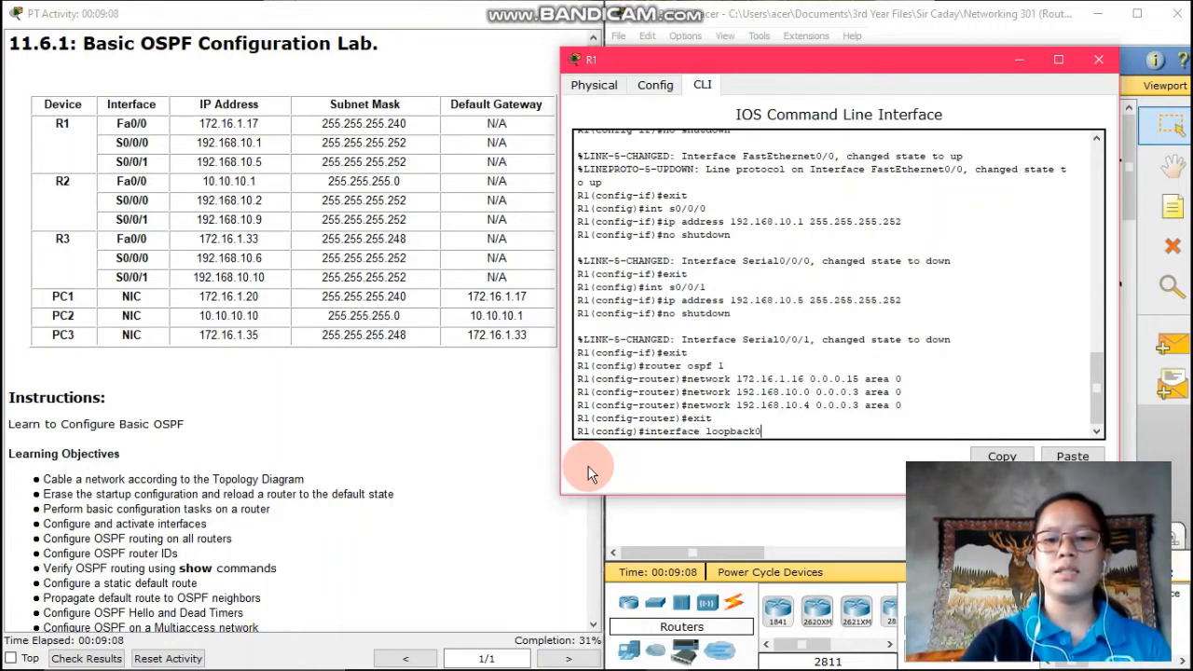
key(Return)
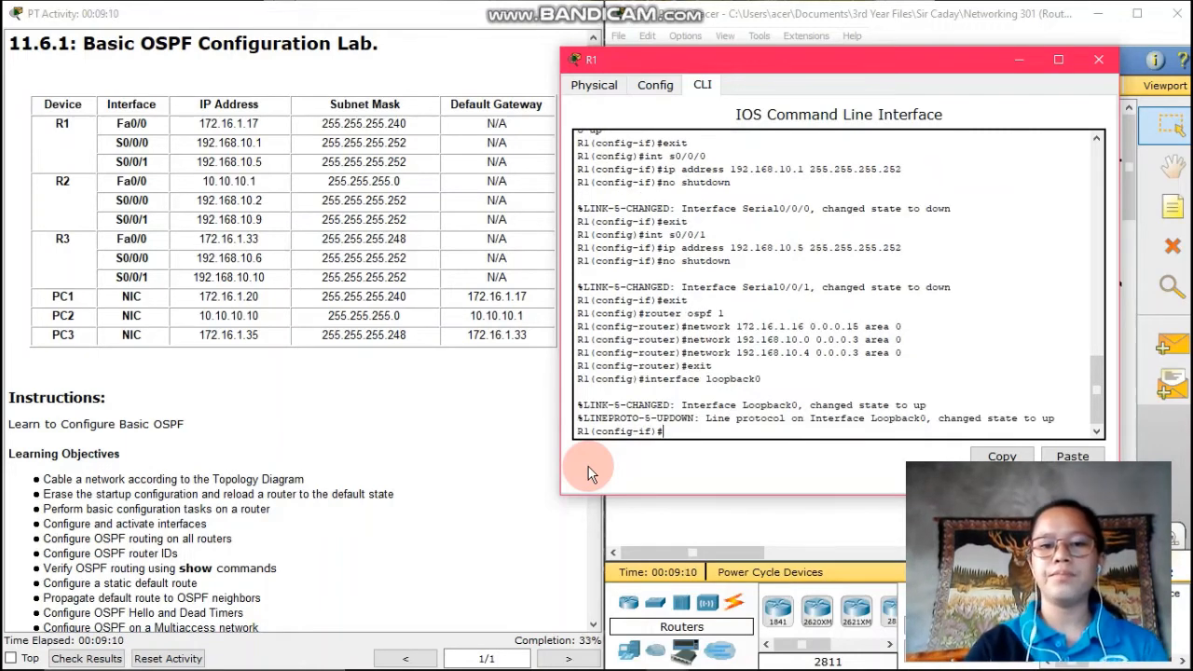
scroll(484, 446, down, 1)
scroll(483, 446, down, 10)
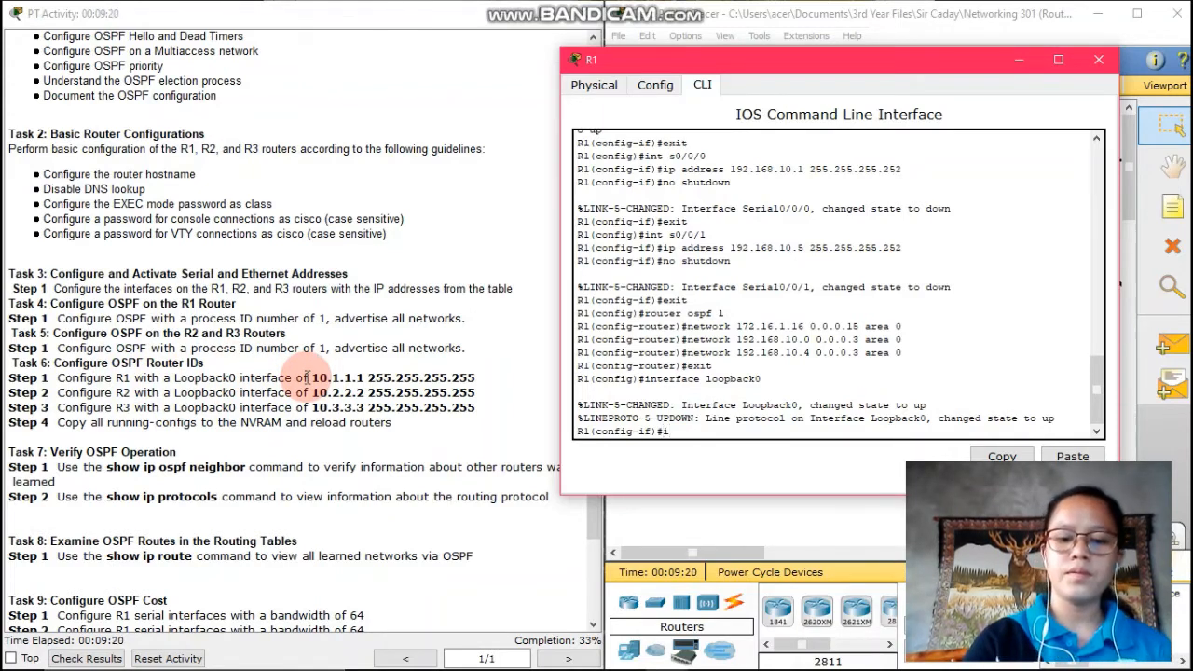
text(ip address )
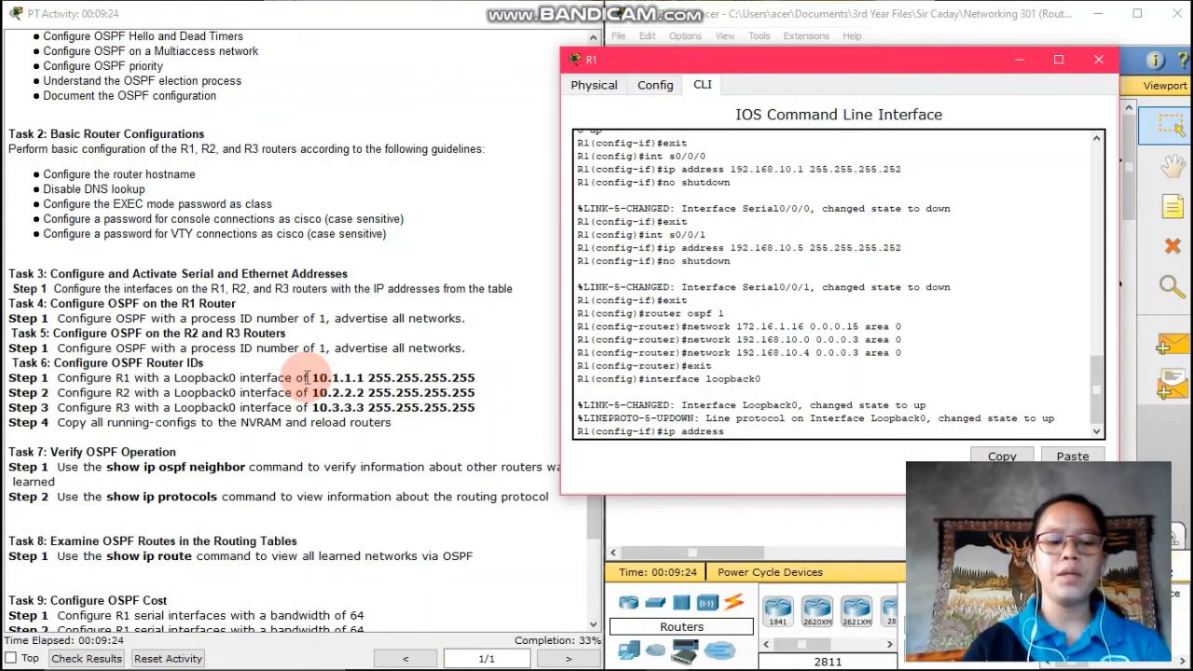
text(10.1.1.1)
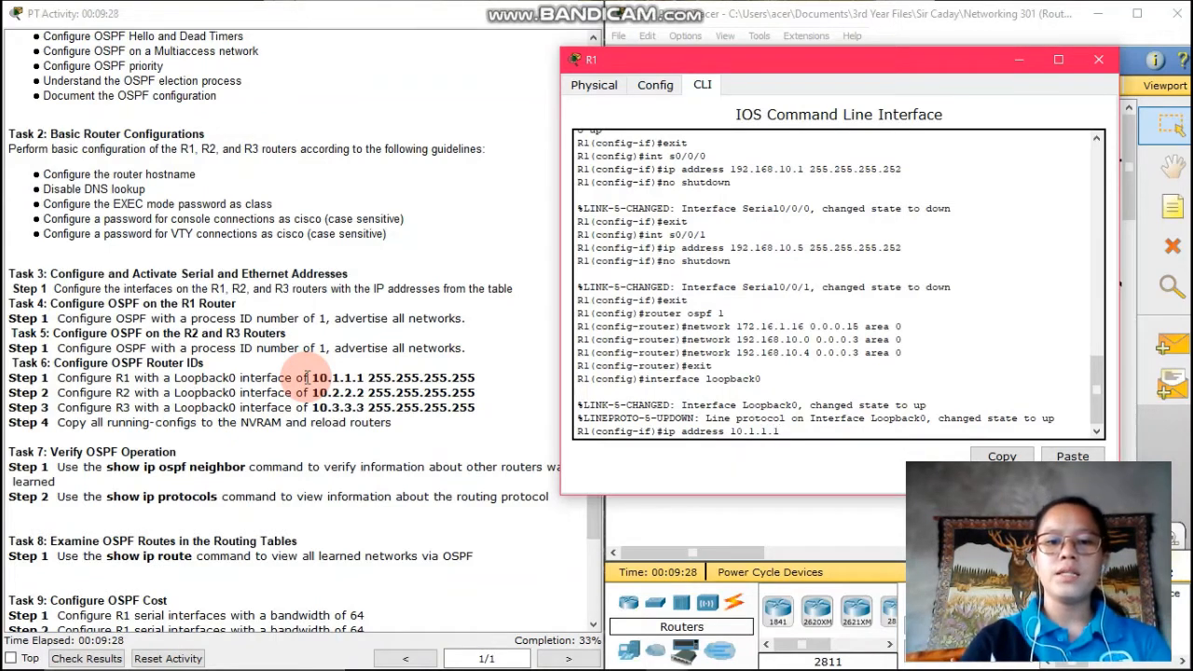
text( 255)
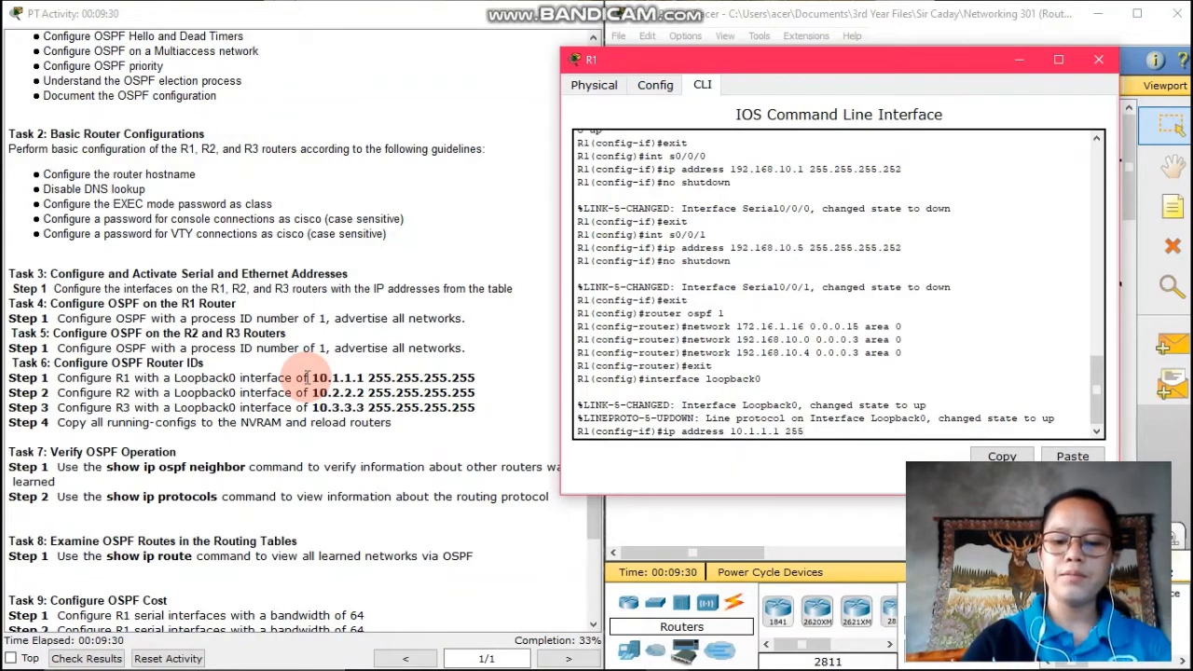
text(.255.255)
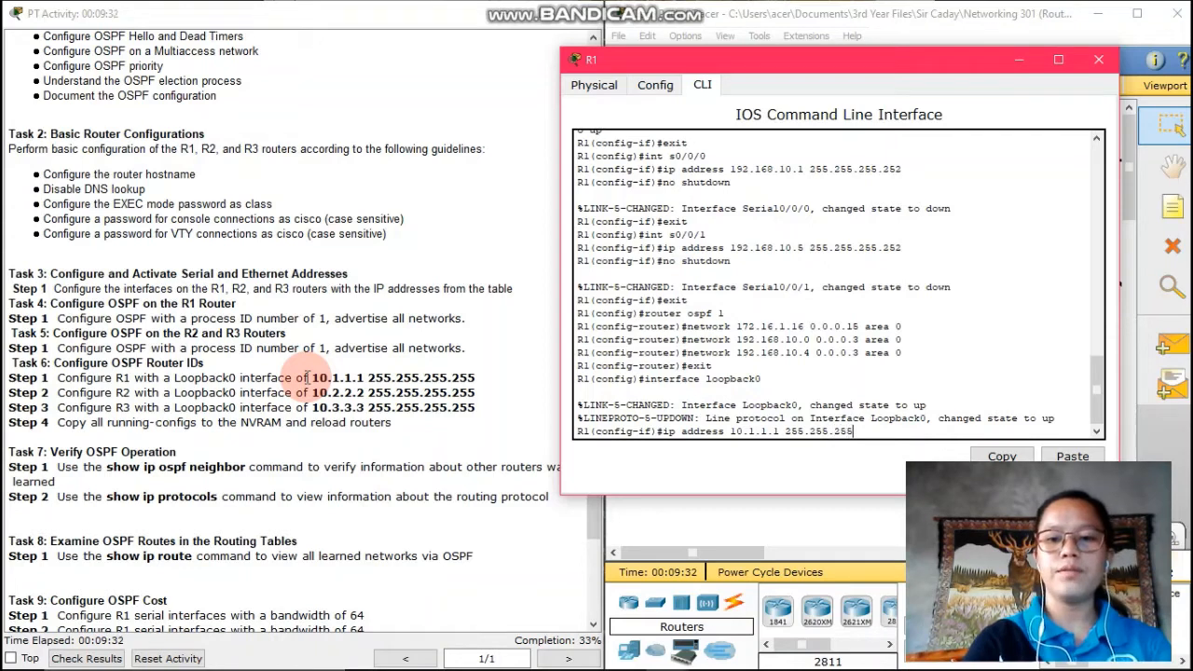
text(.255)
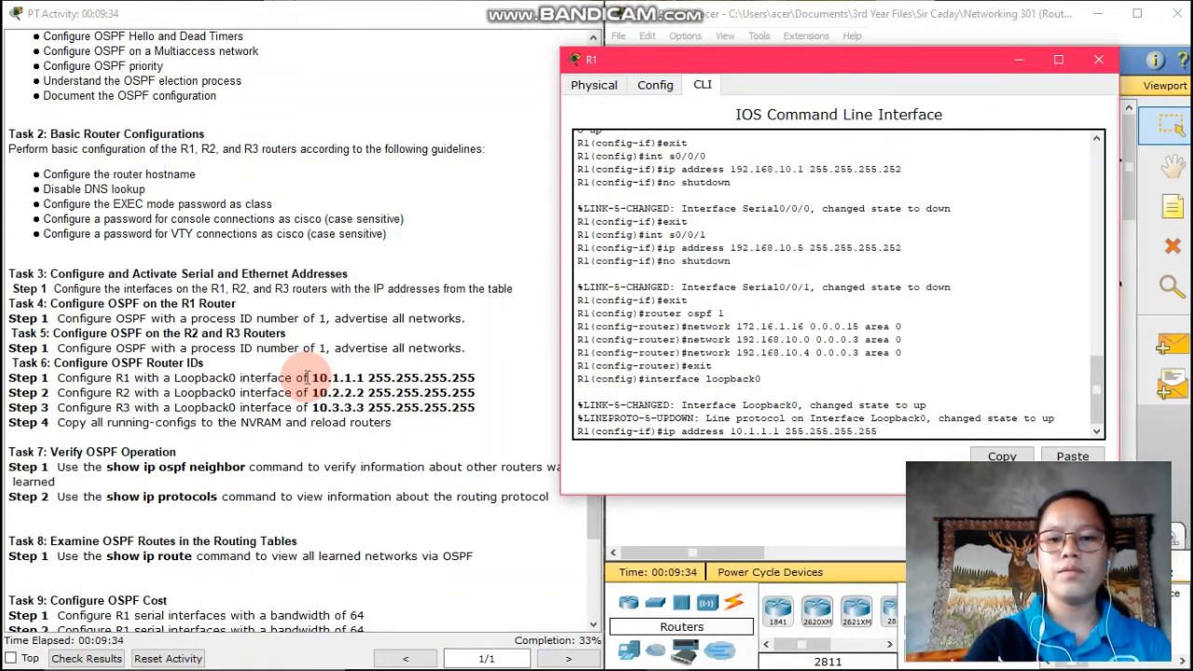
key(Return)
text(exit)
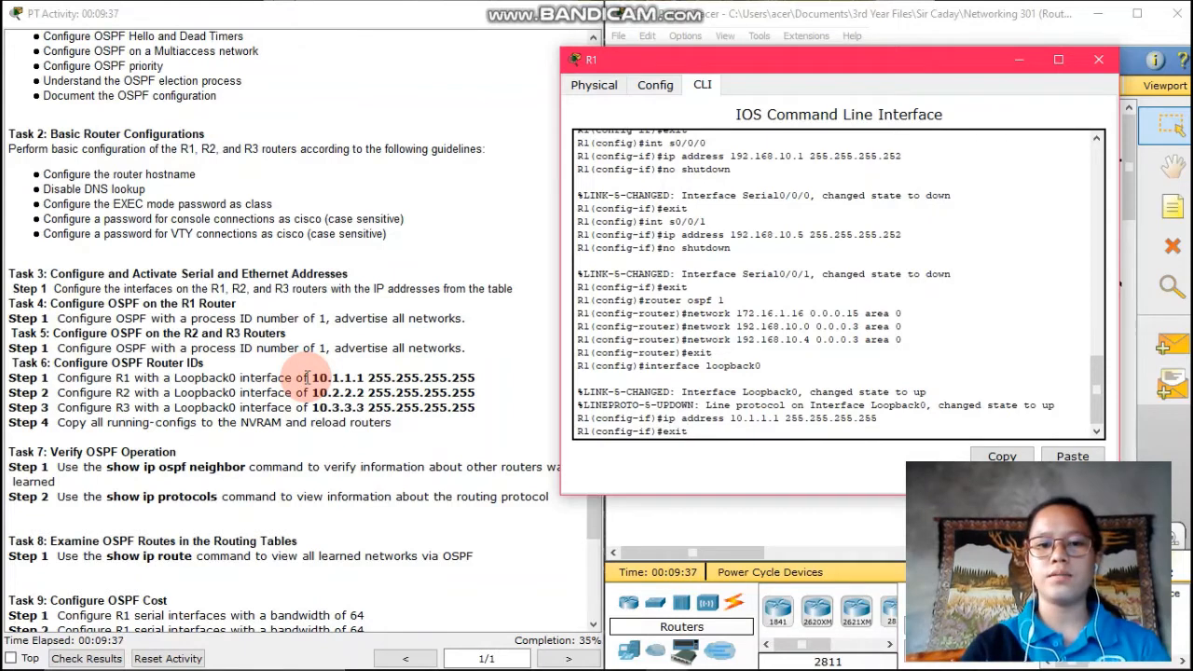
key(Return)
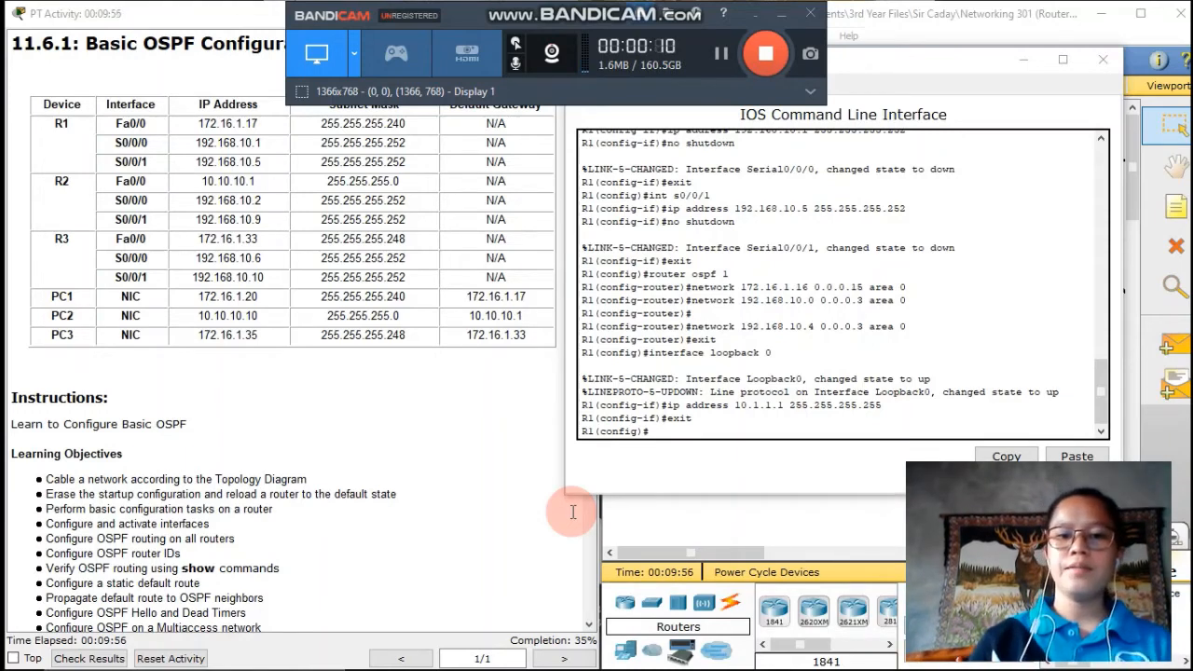
Set bandwidth 64 on R1's serial interface s0/0/0
click(677, 430)
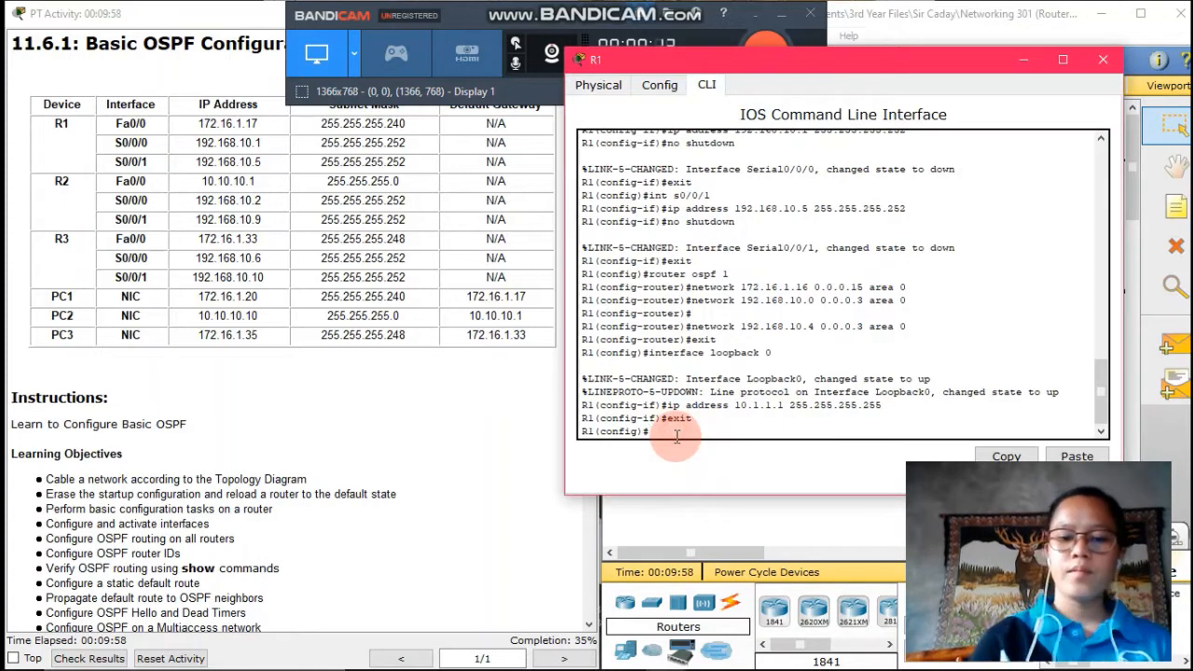
text(int)
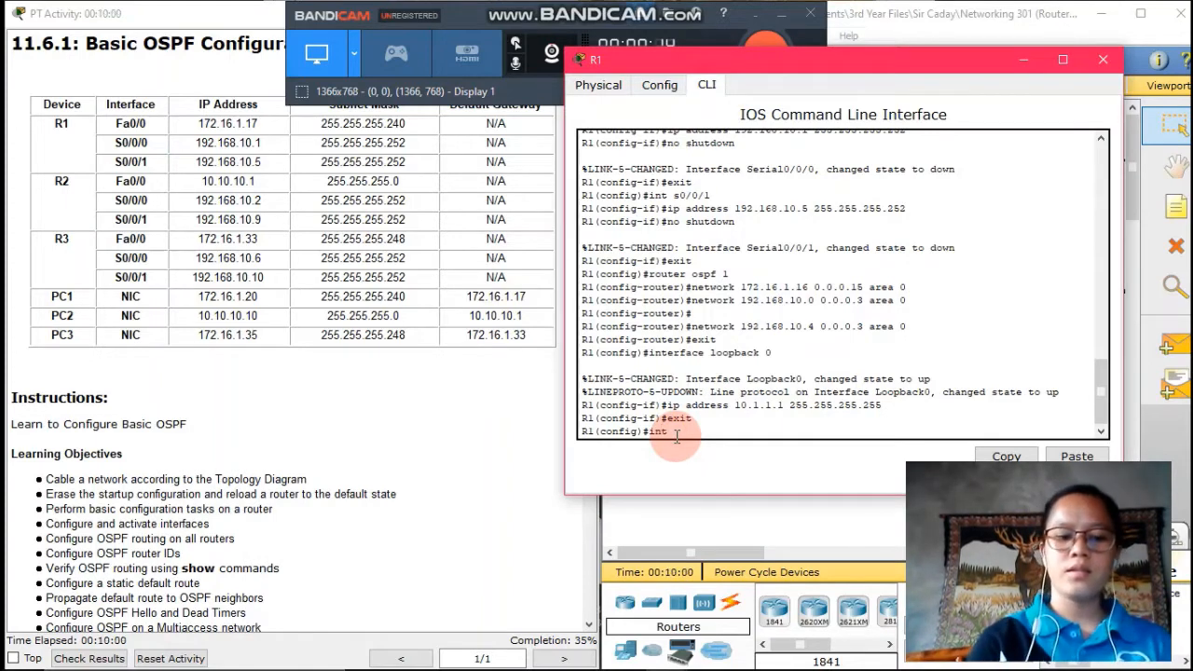
text( s0/0/0)
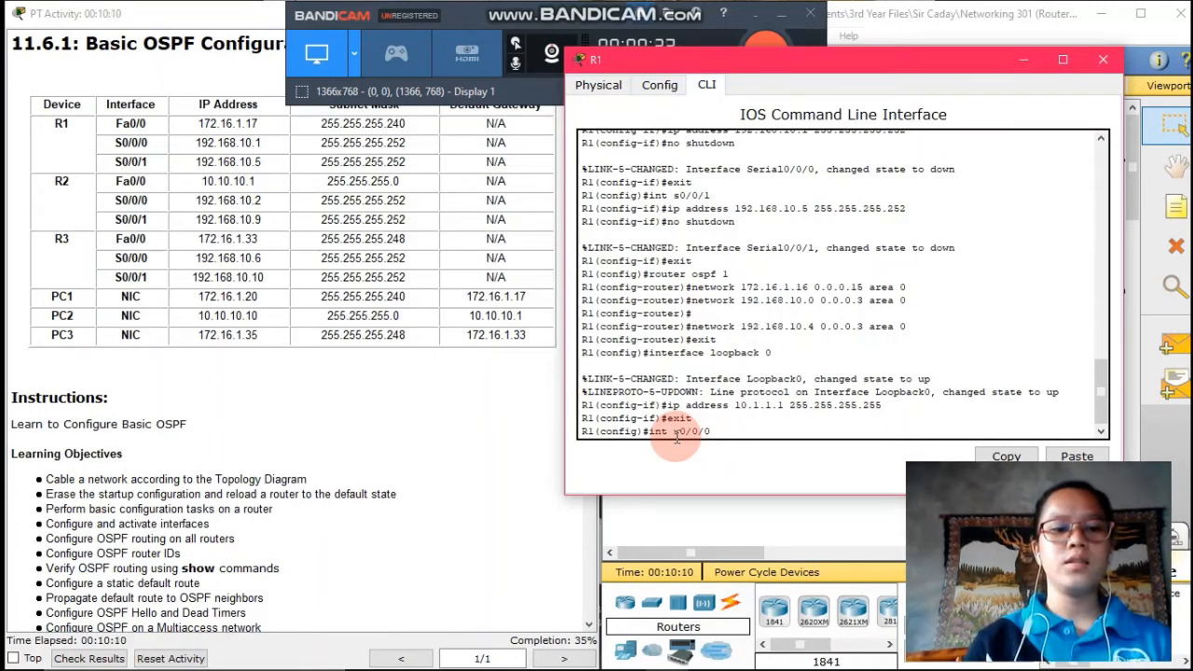
scroll(534, 493, down, 5)
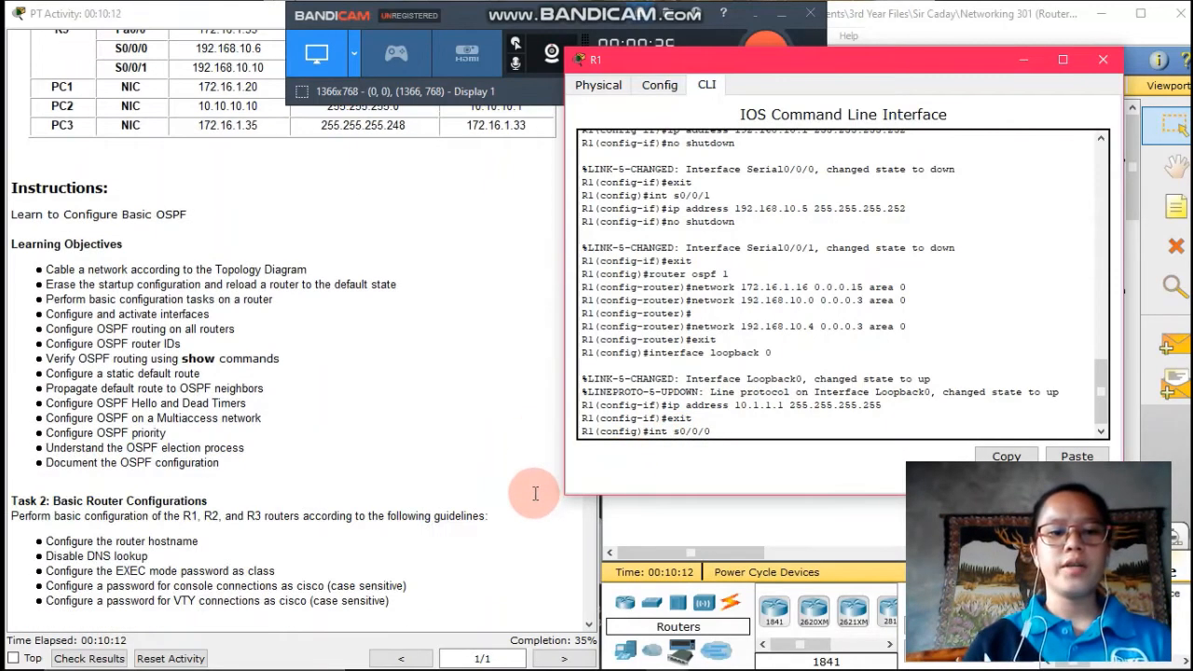
scroll(535, 493, down, 10)
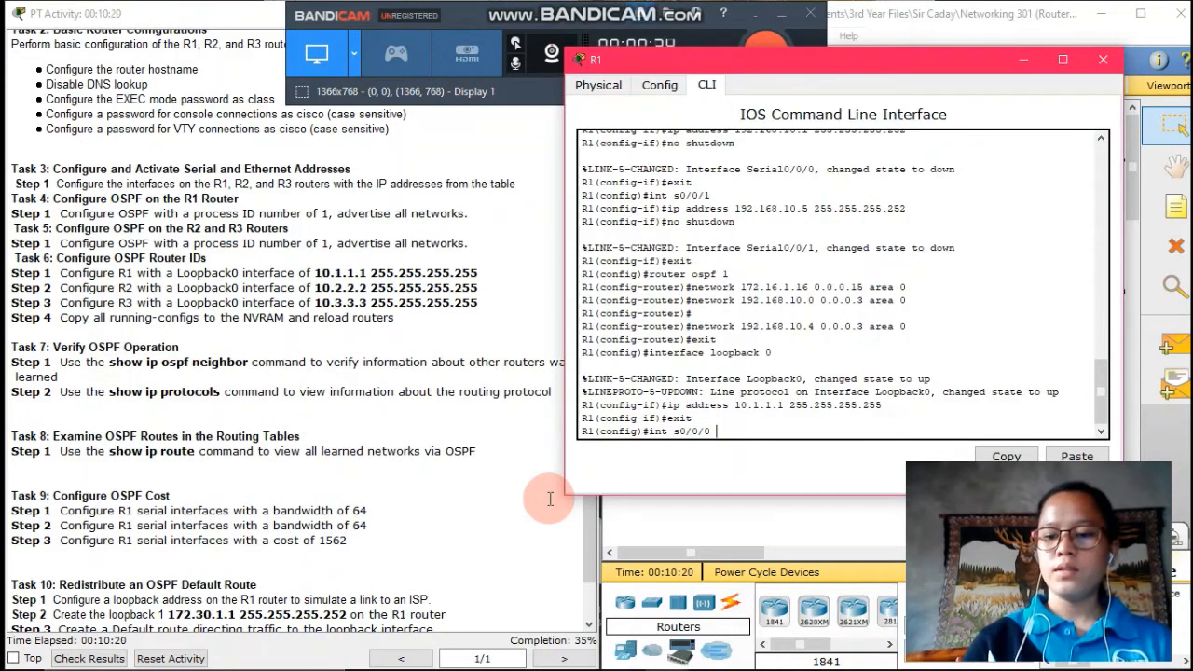
key(Return)
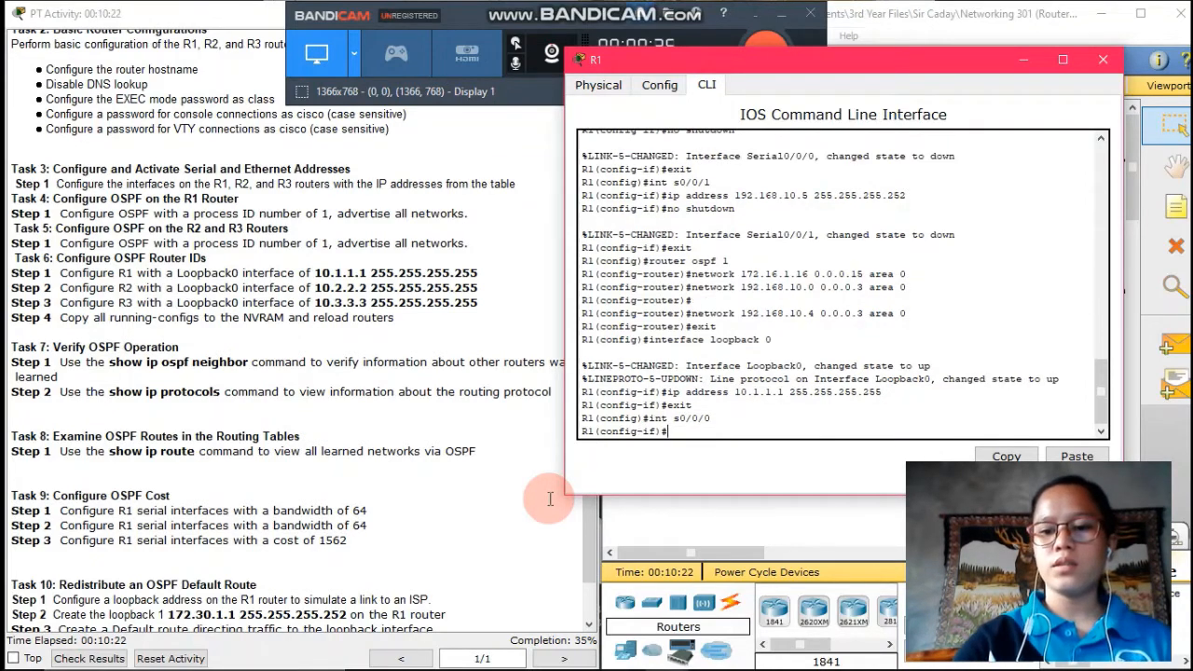
text(band)
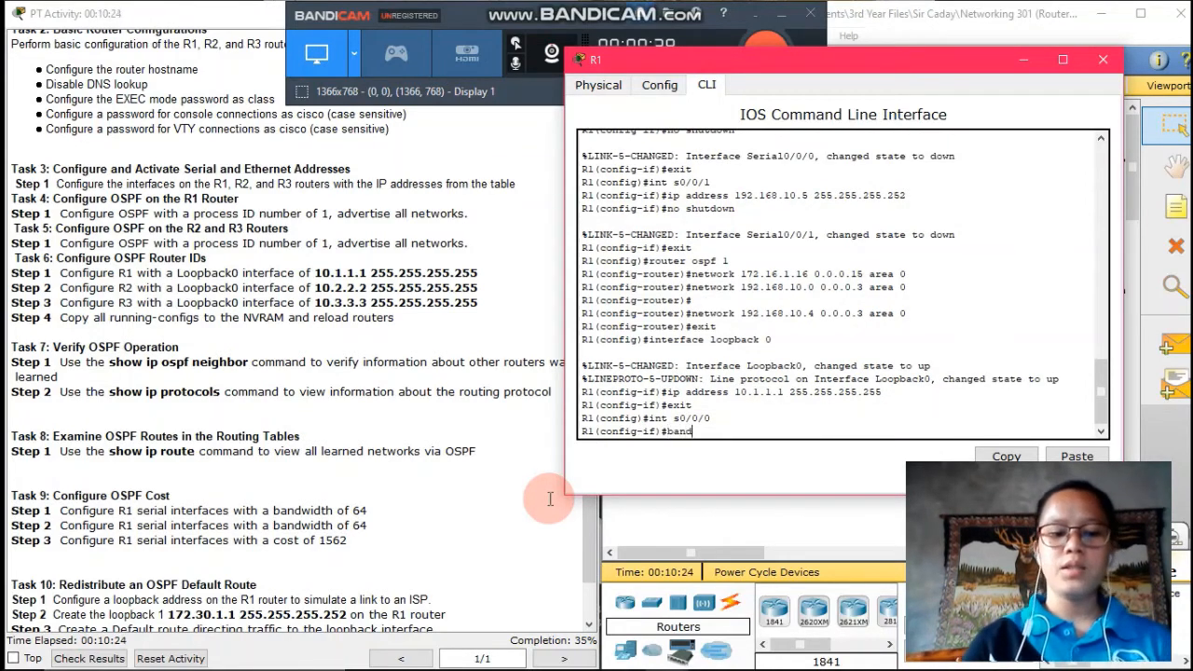
text(width)
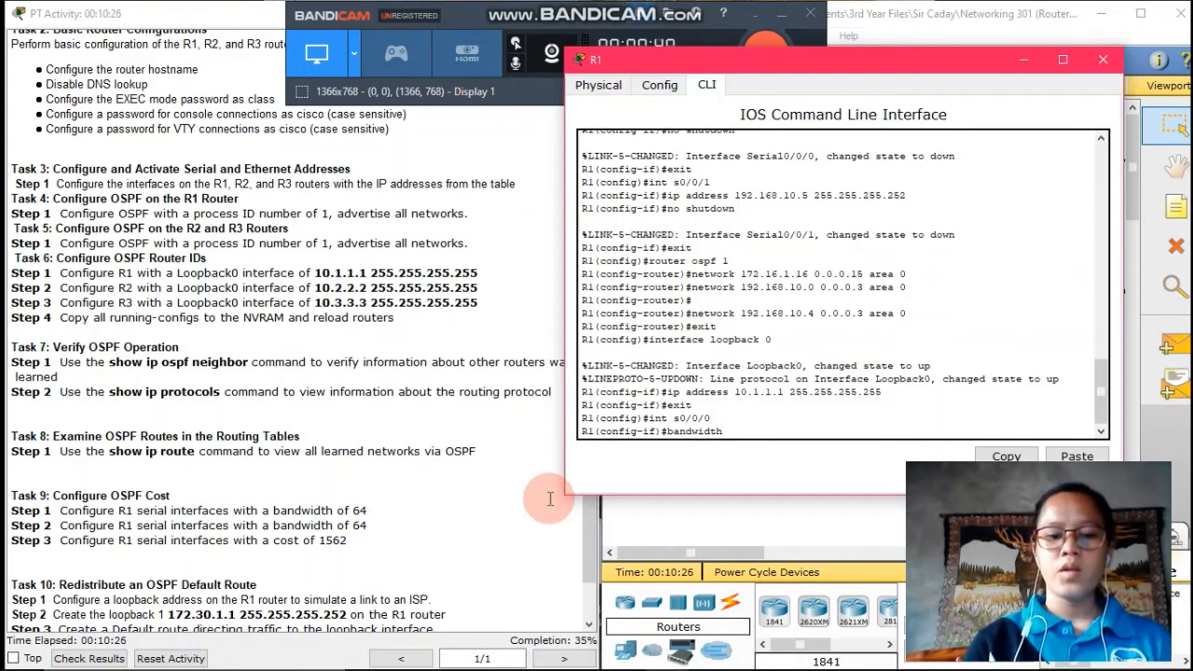
text( 64)
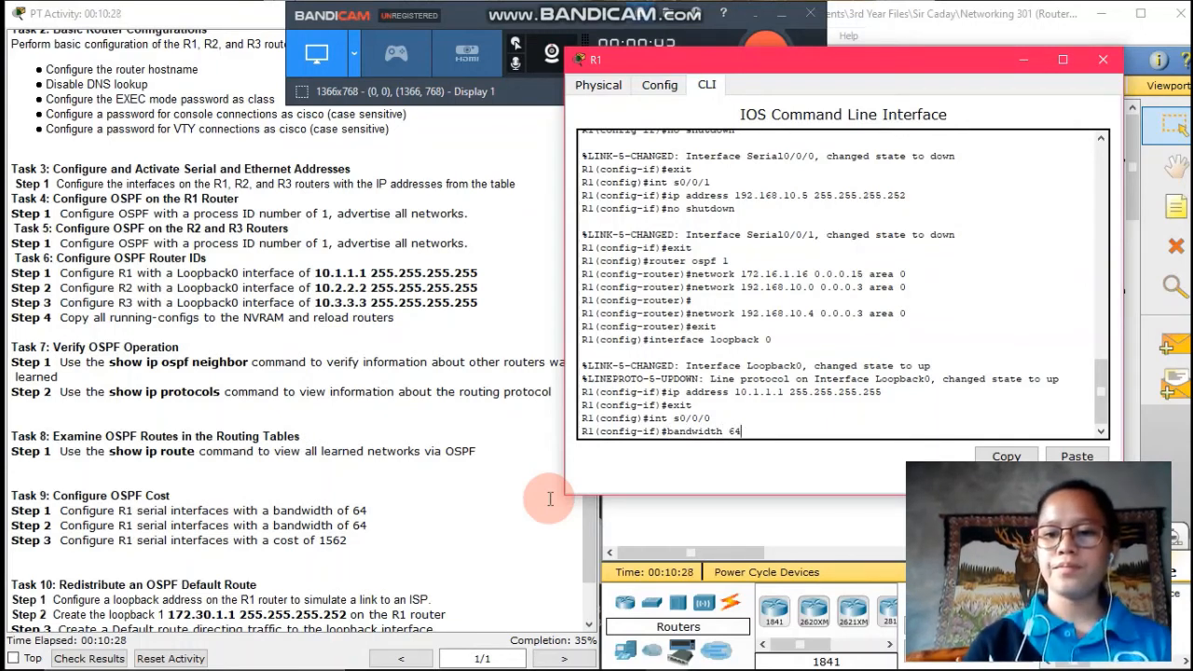
key(Return)
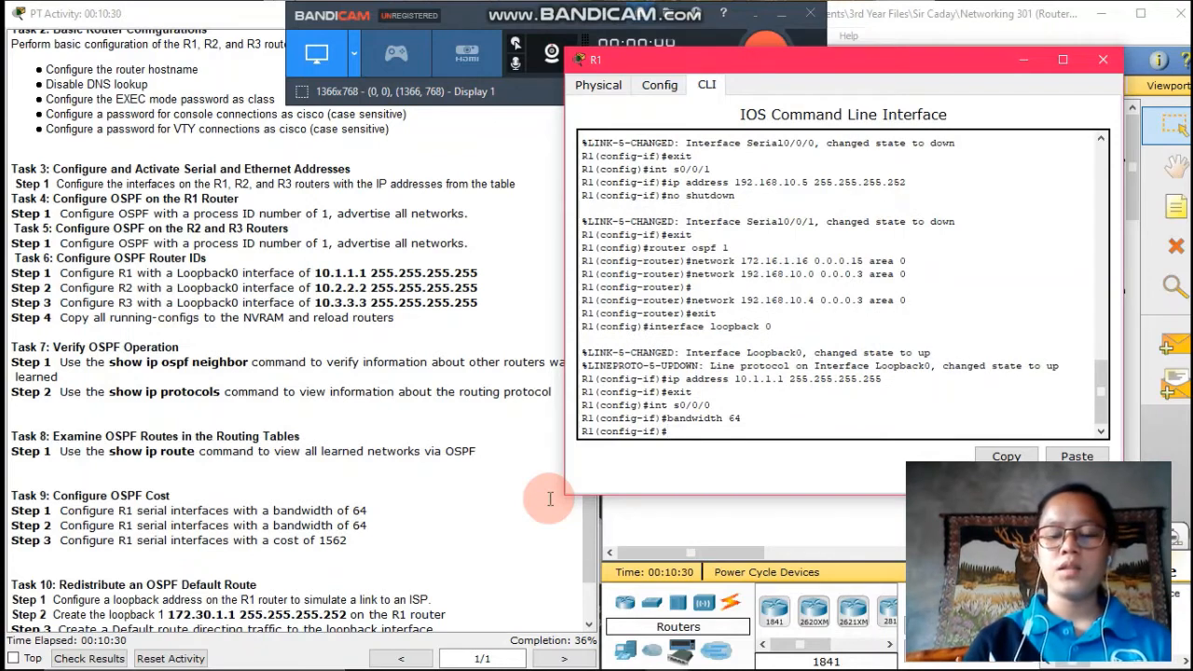
Set bandwidth 64 on s0/0/1 and return to global configuration
text(int)
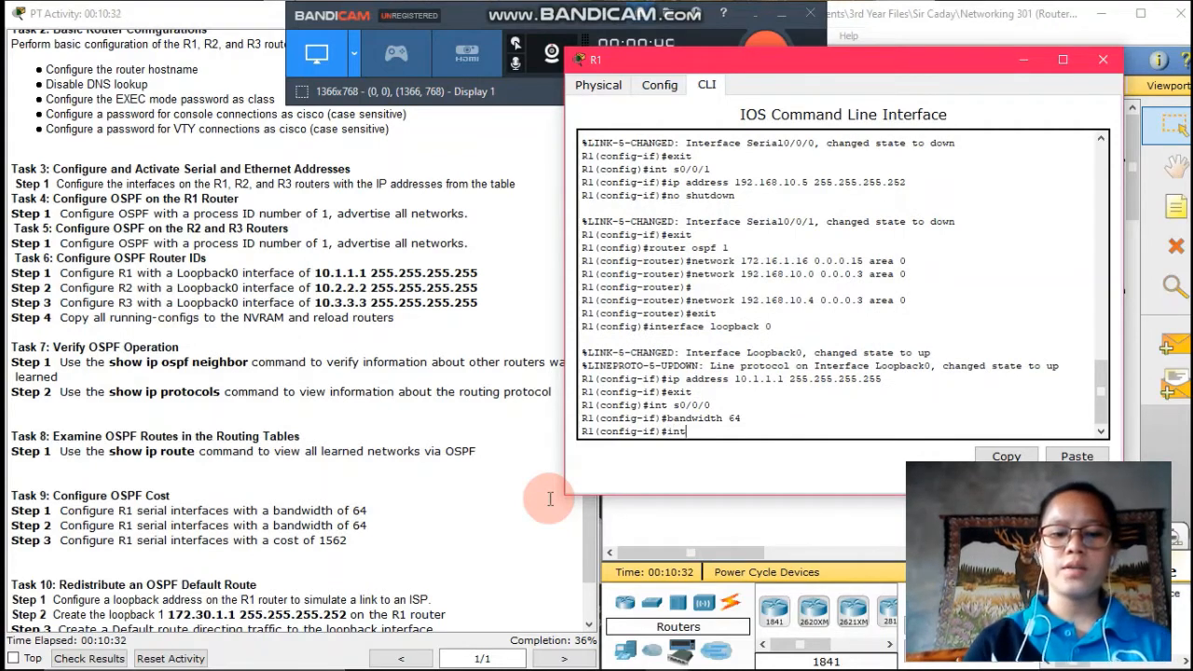
text( s)
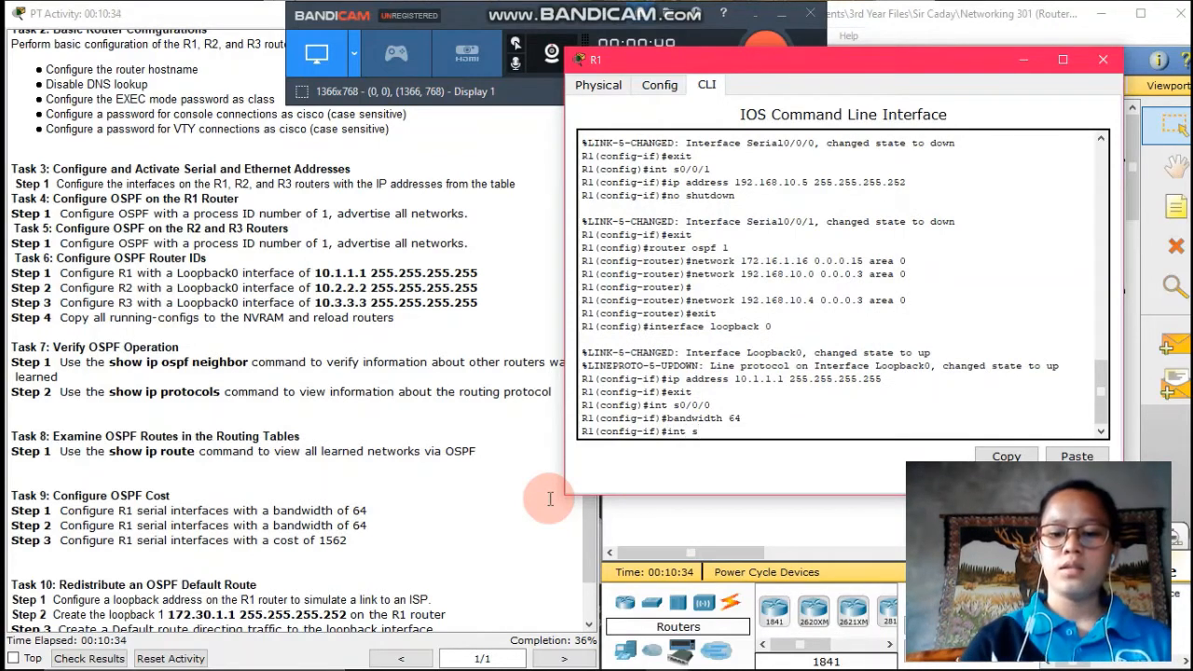
text(0/0/1)
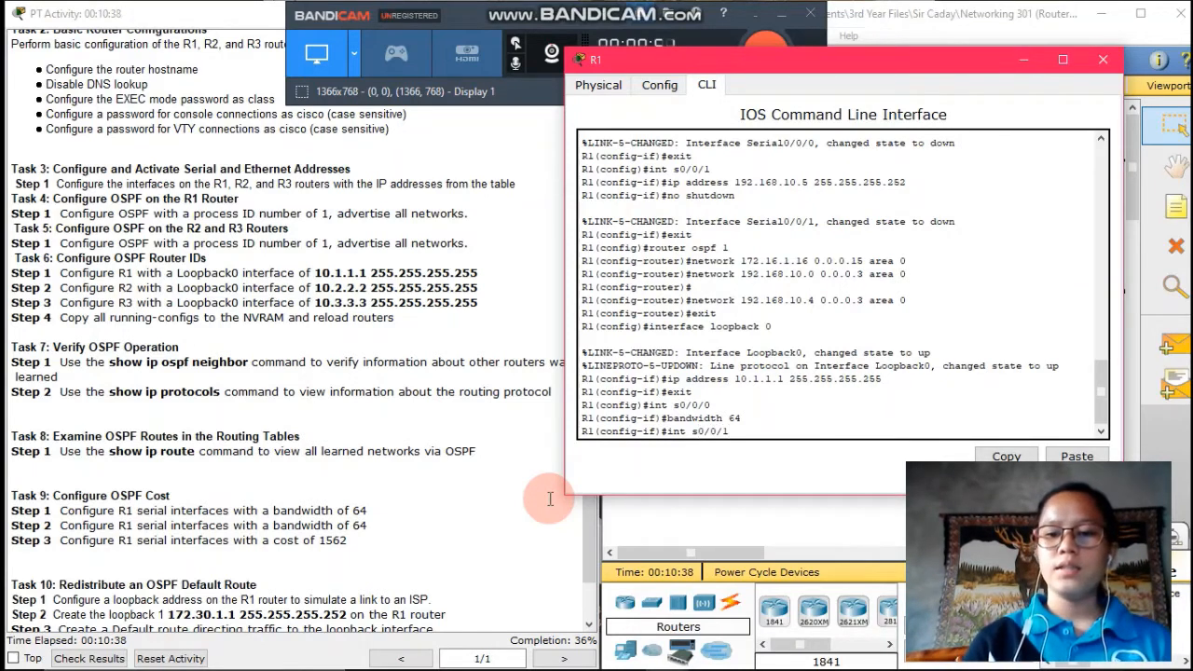
key(Return)
text(ban)
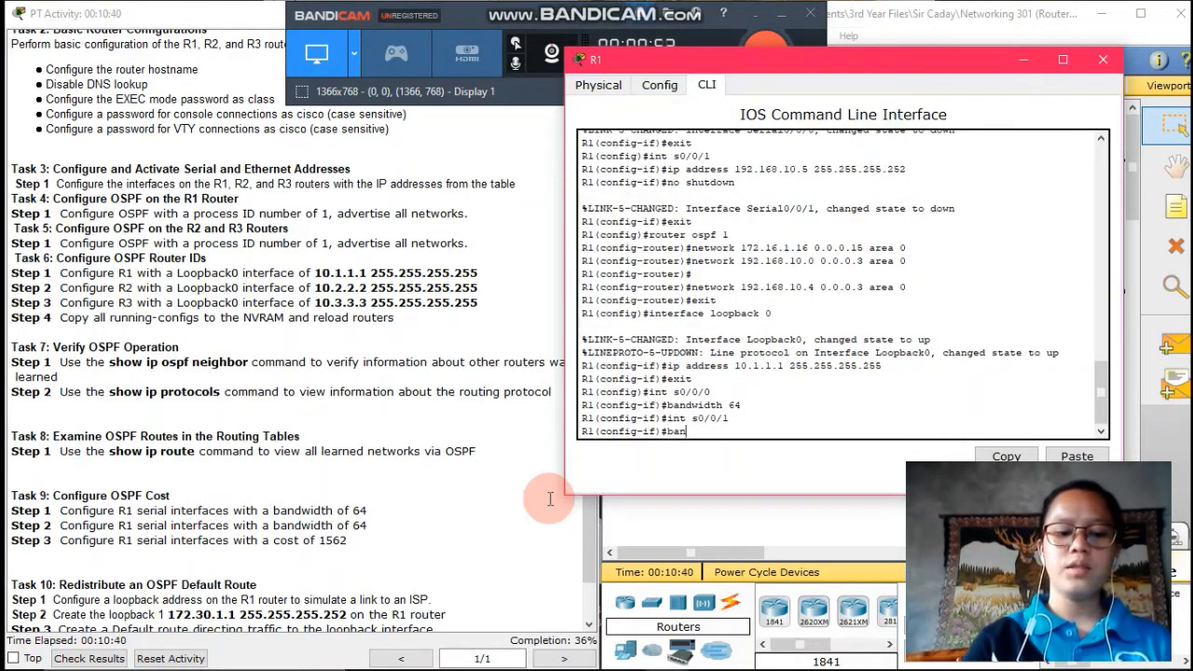
text(dwidth)
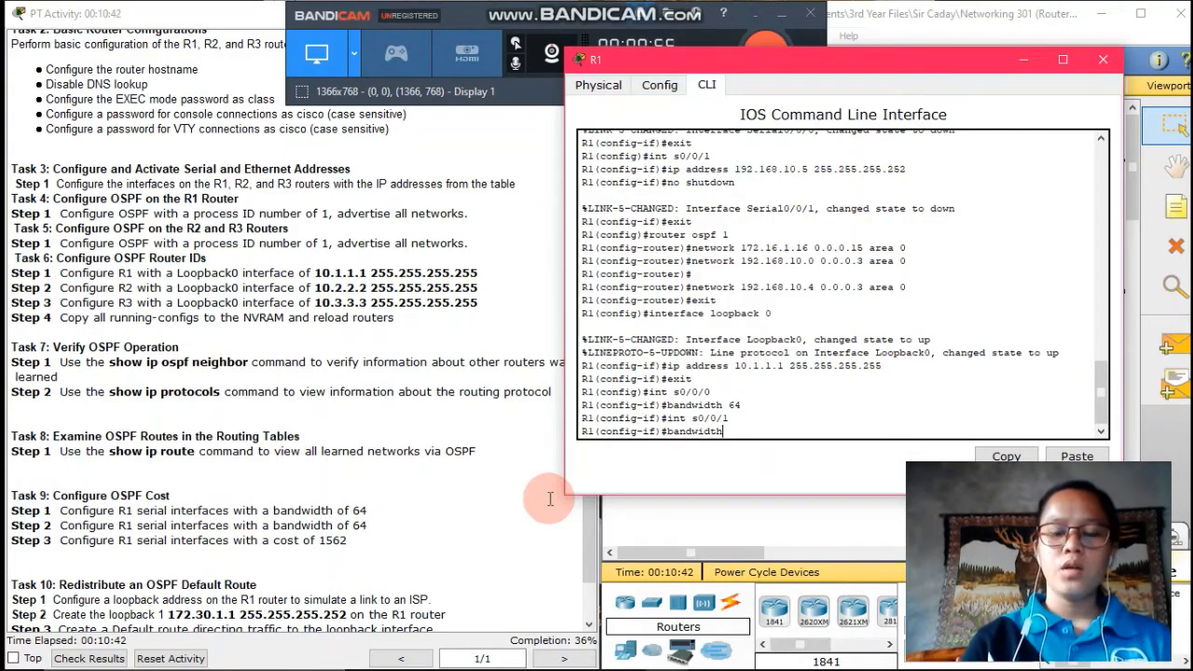
text( 64)
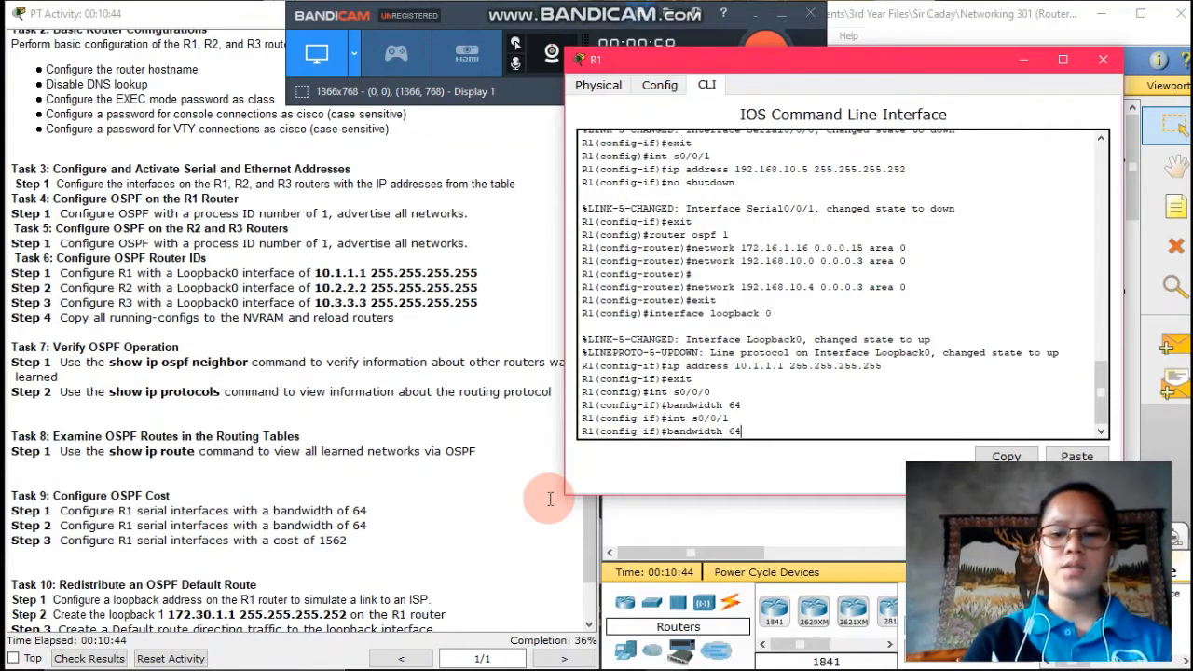
key(Return)
text(exi)
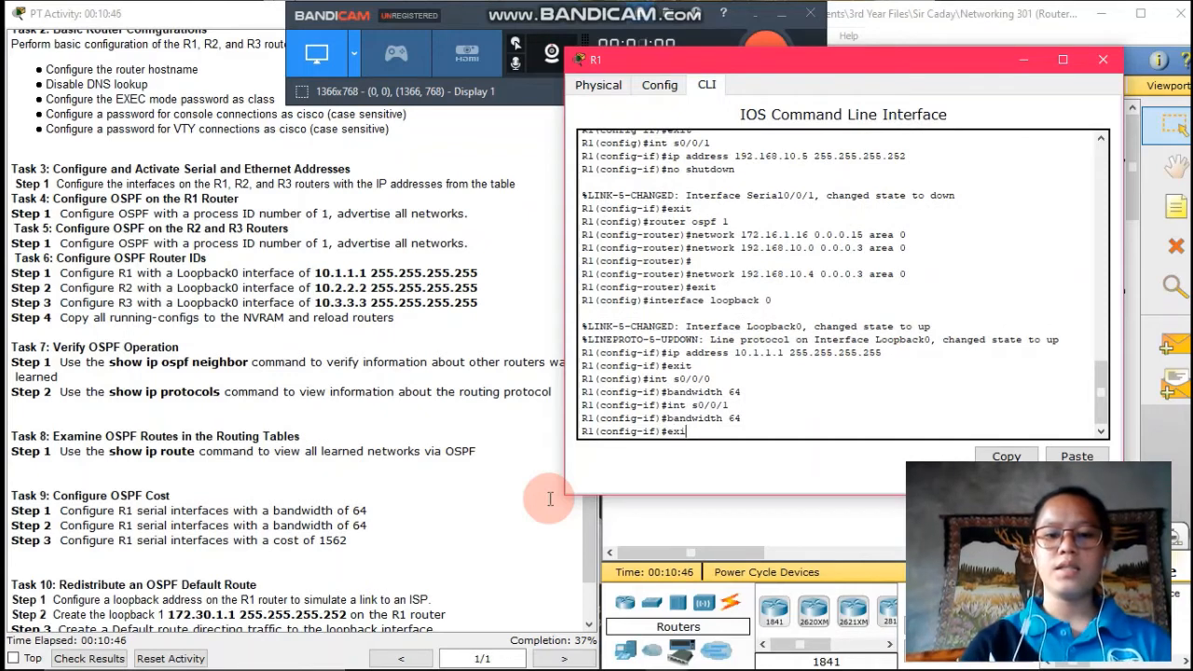
text(t)
key(Return)
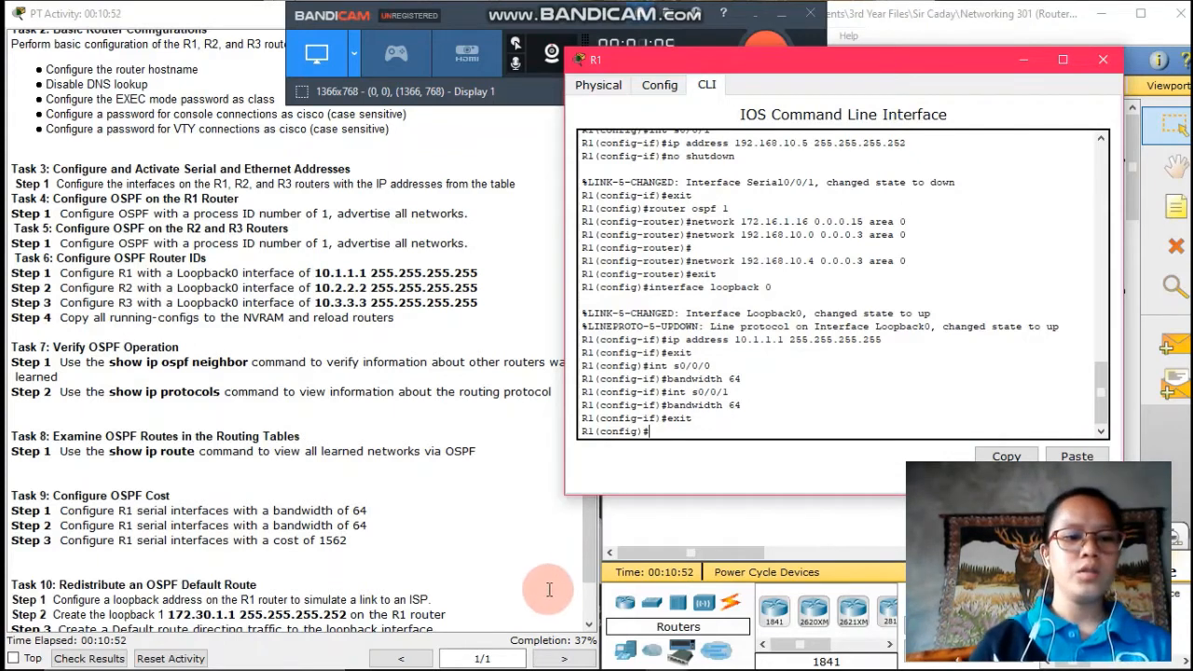
scroll(187, 587, down, 1)
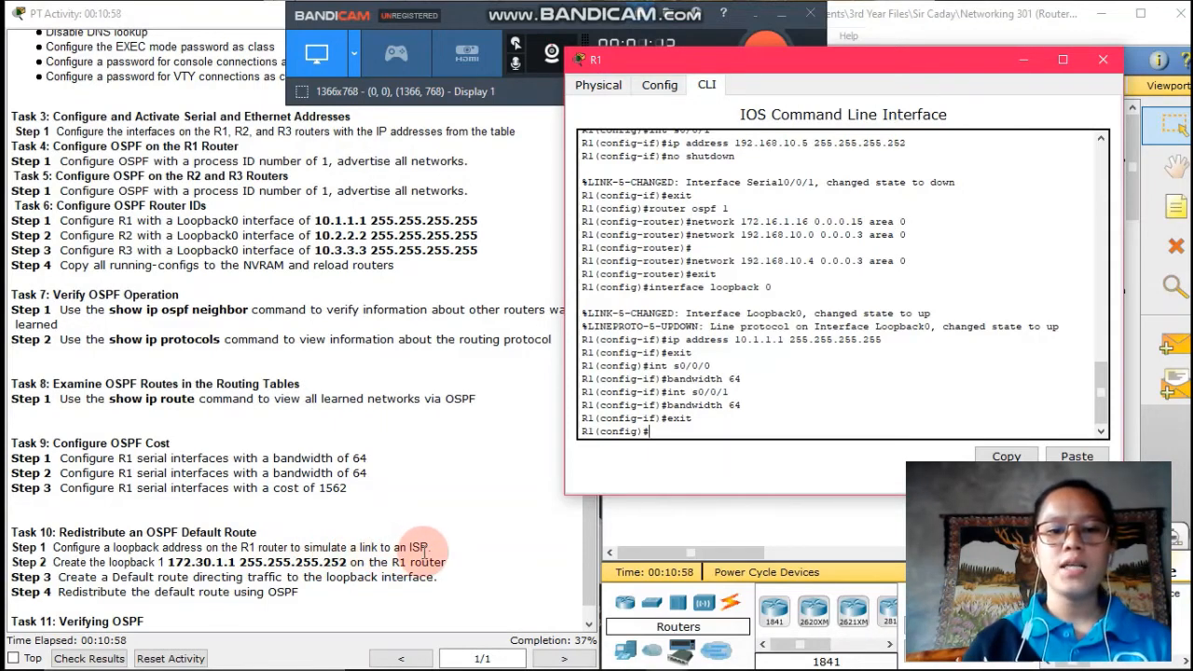
Create Loopback1 on R1 with address 172.30.1.1 255.255.255.252, then exit to global mode
text(i)
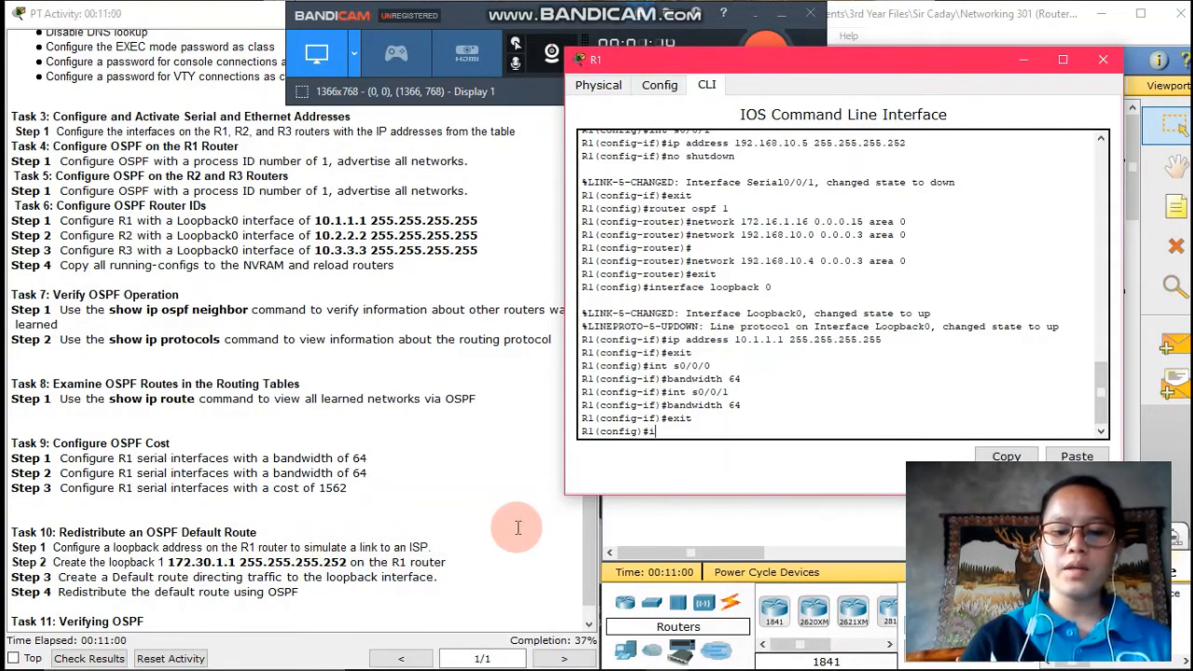
text(nterface )
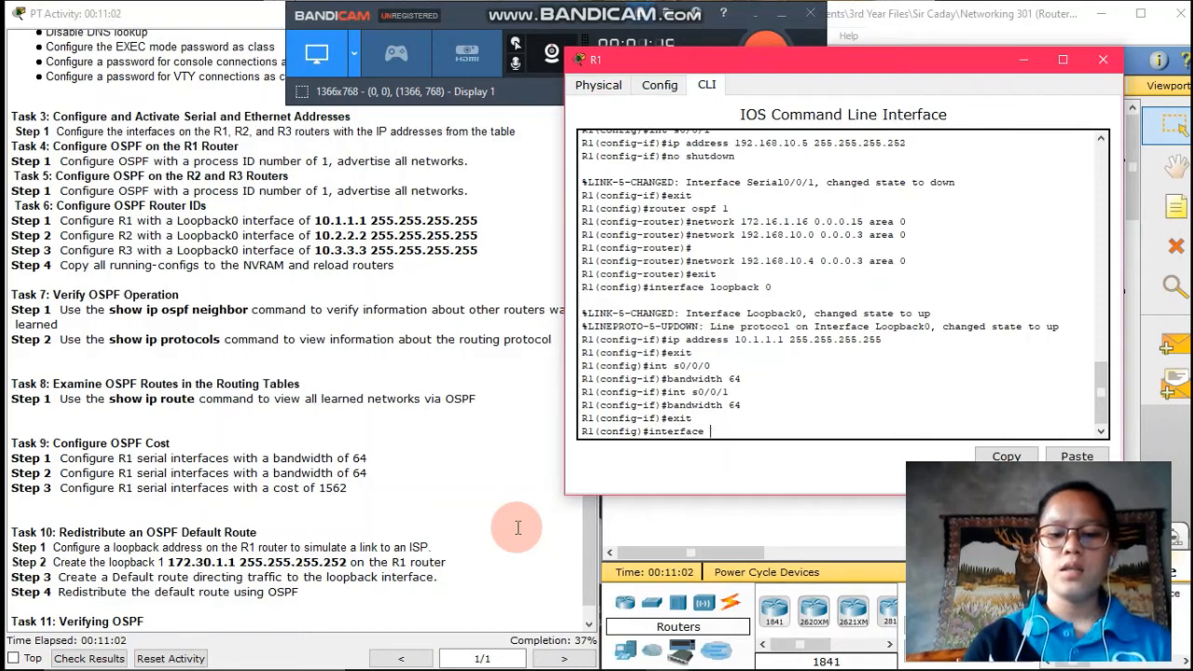
text(loopba)
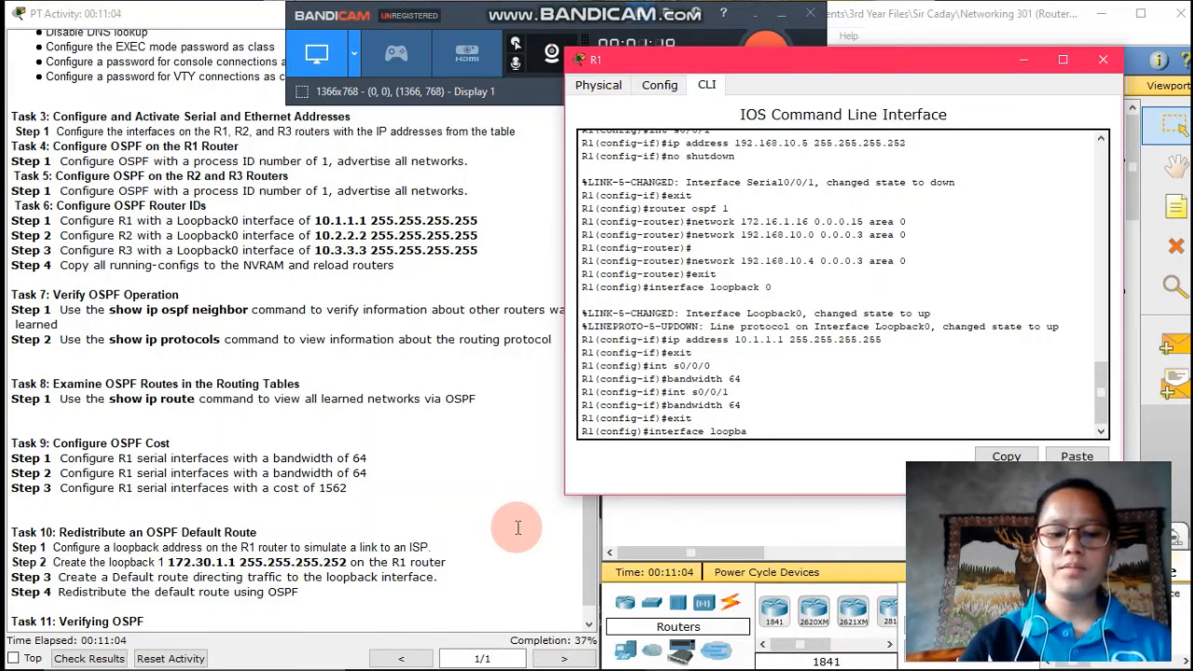
text(ck 1)
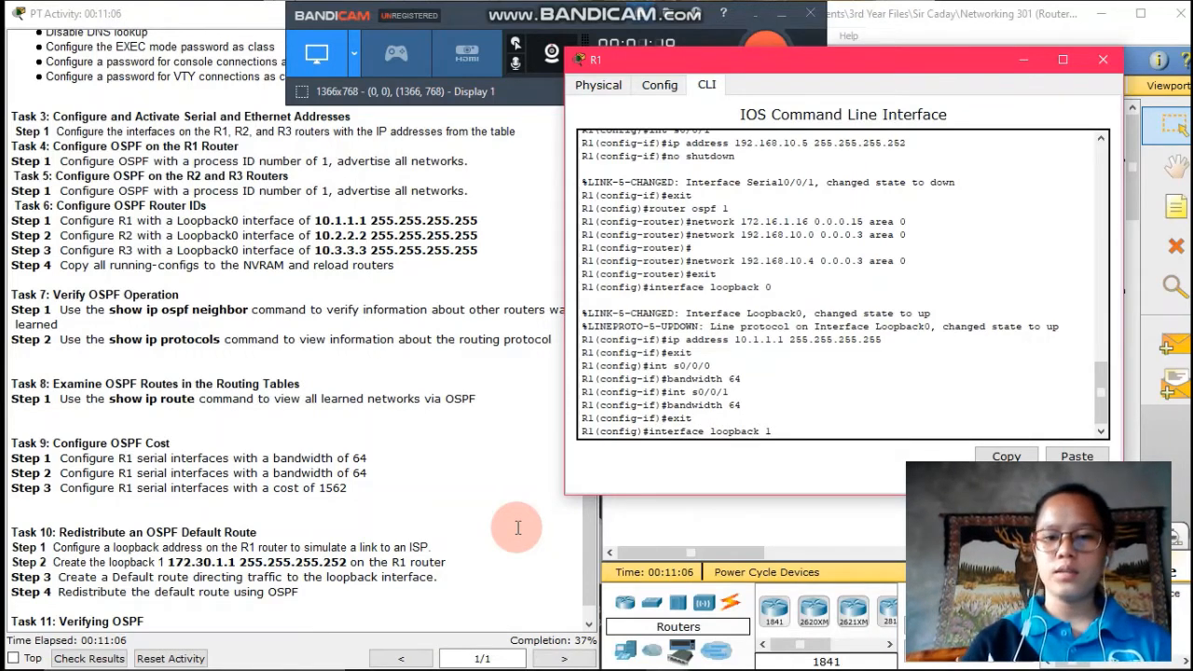
key(Return)
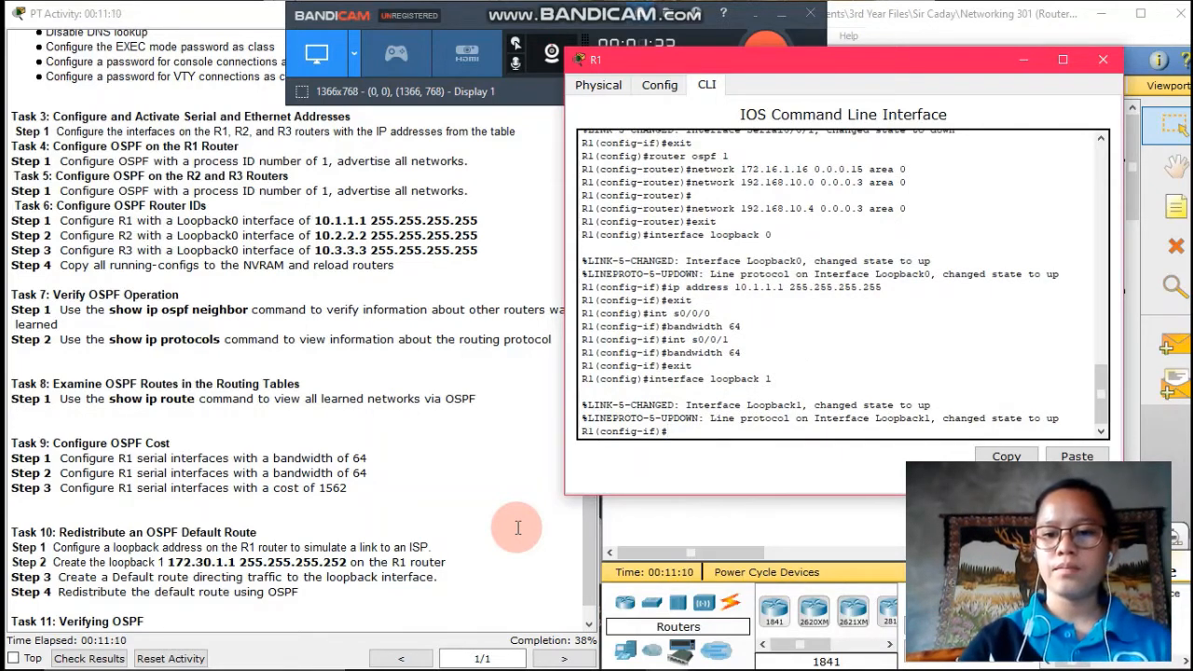
text(ip )
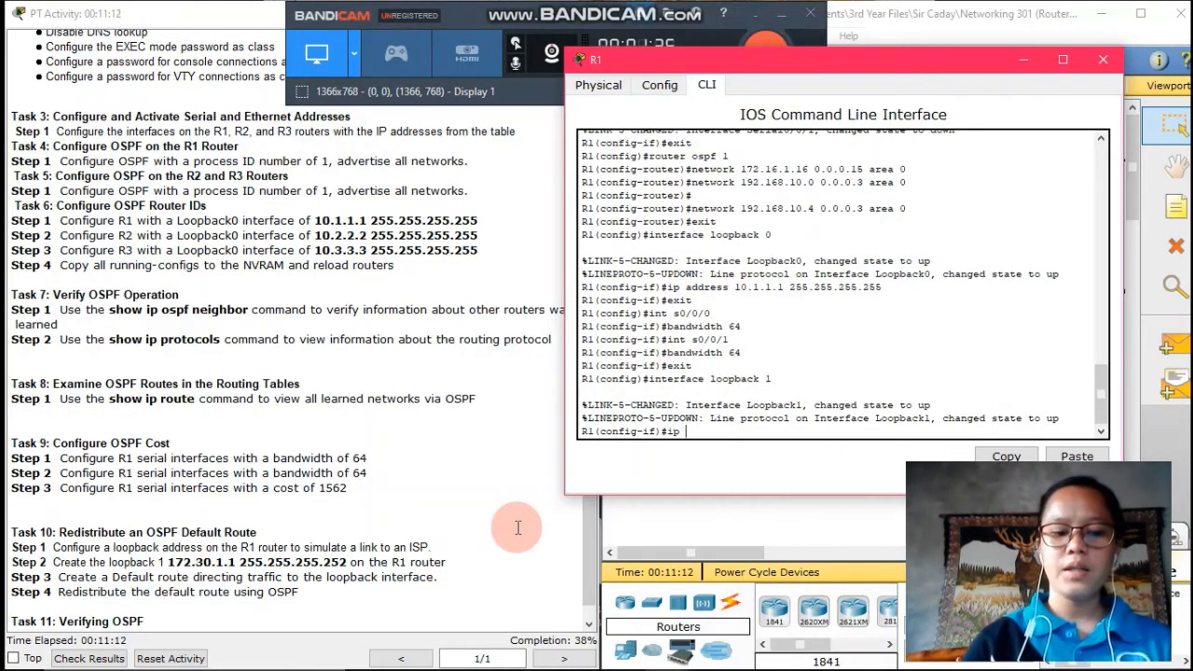
text(address)
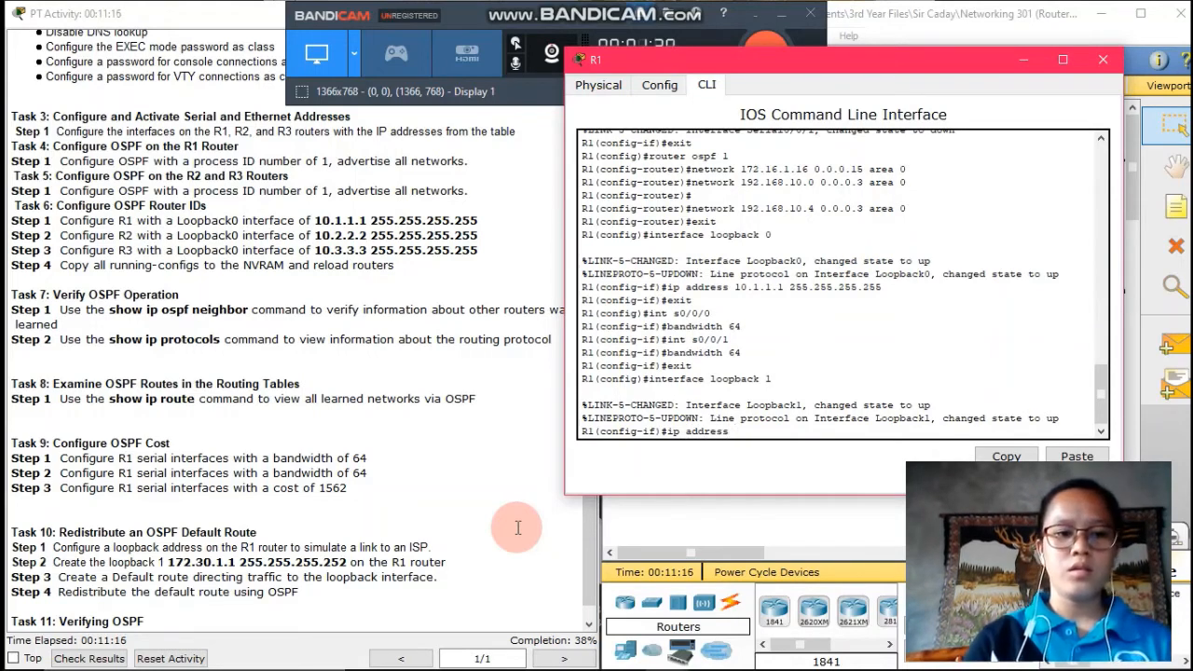
text( 172)
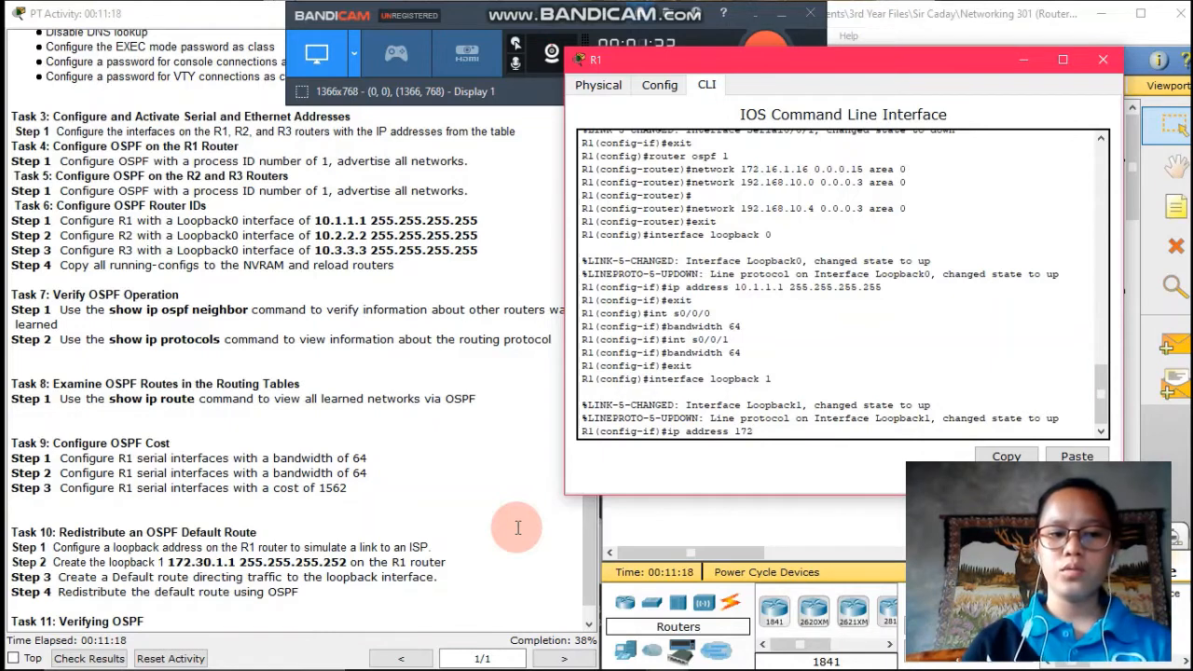
text(.1)
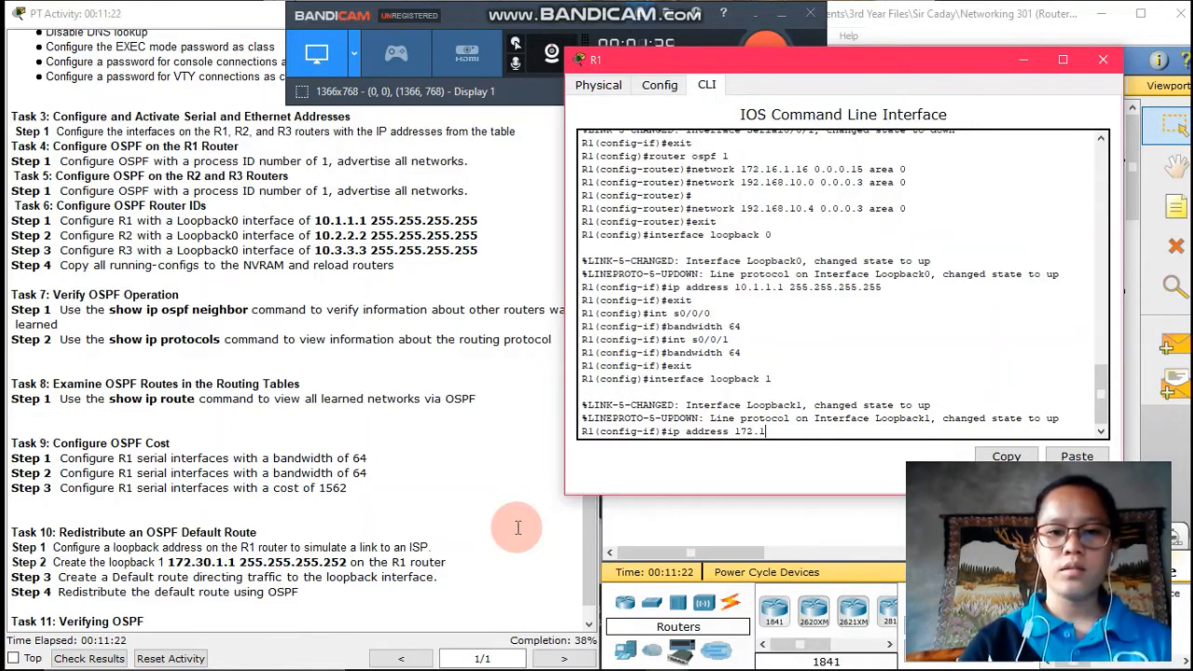
key(BackSpace)
text(3)
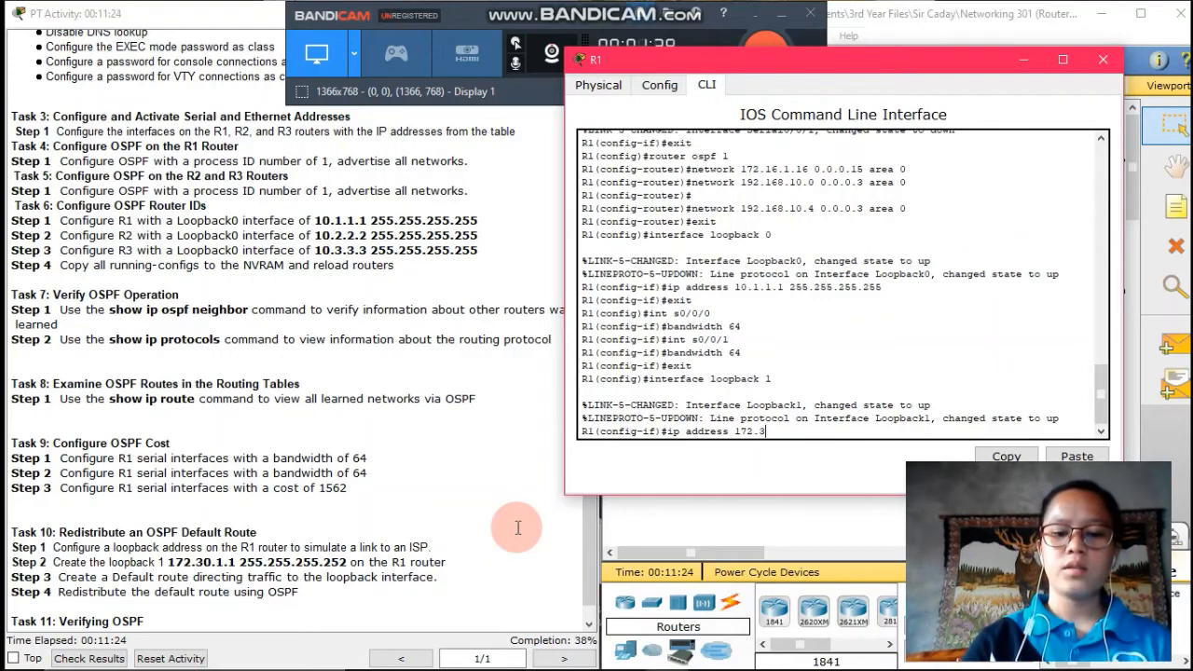
text(0.1.1)
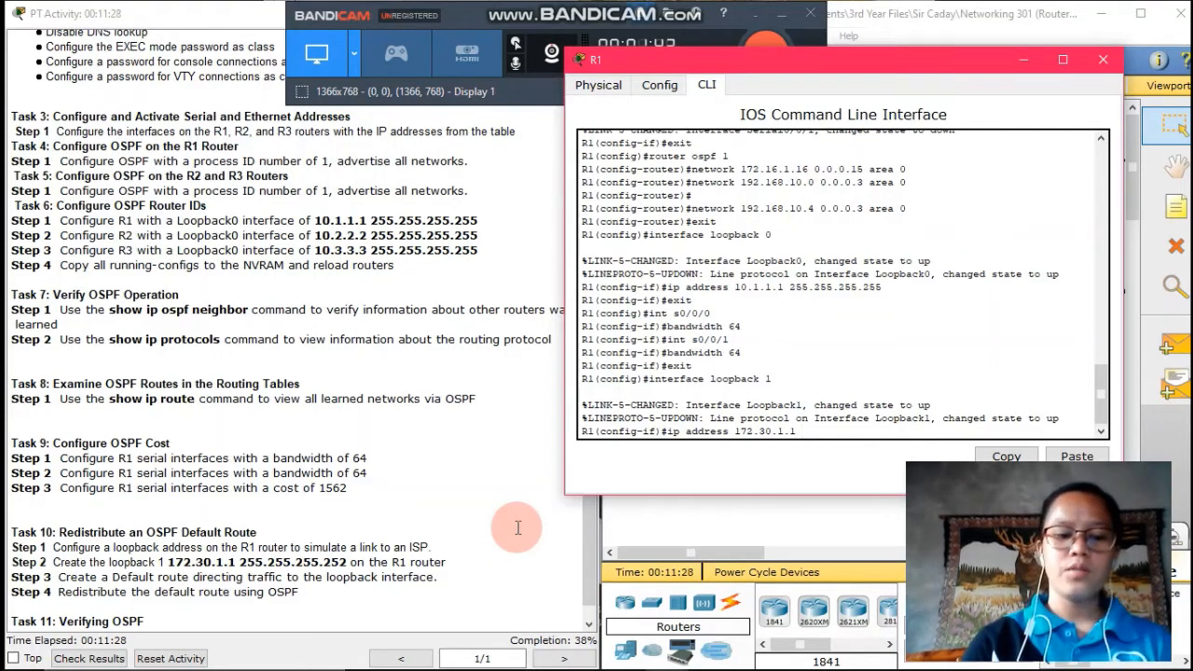
text( 255.255.)
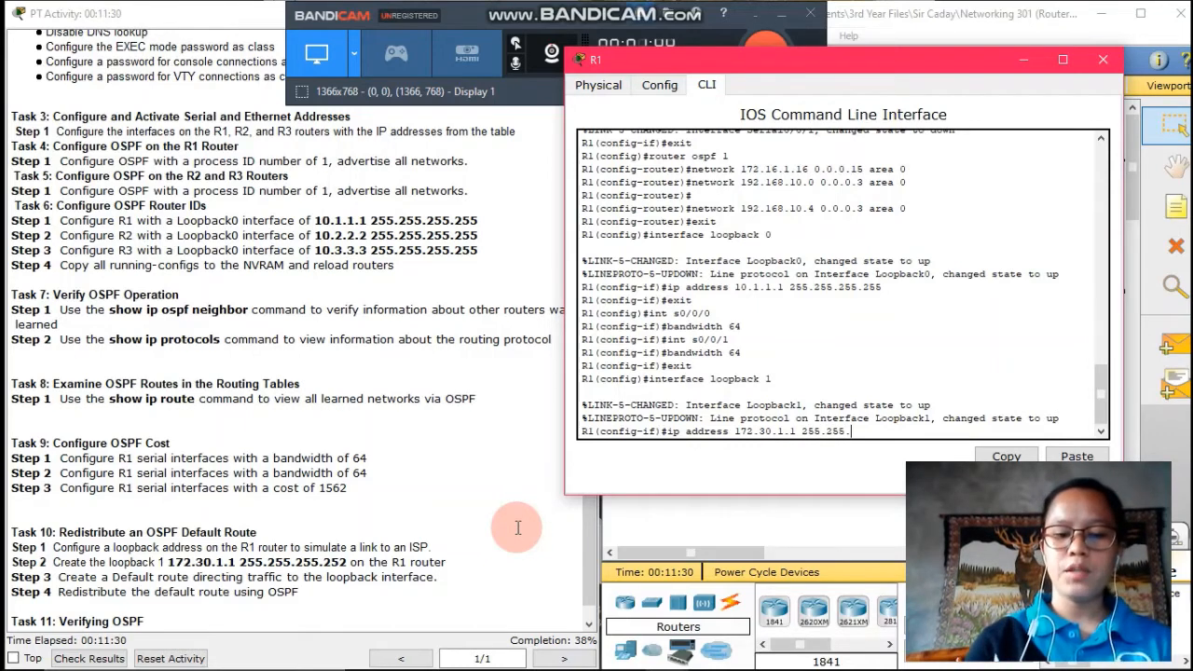
text(255.252)
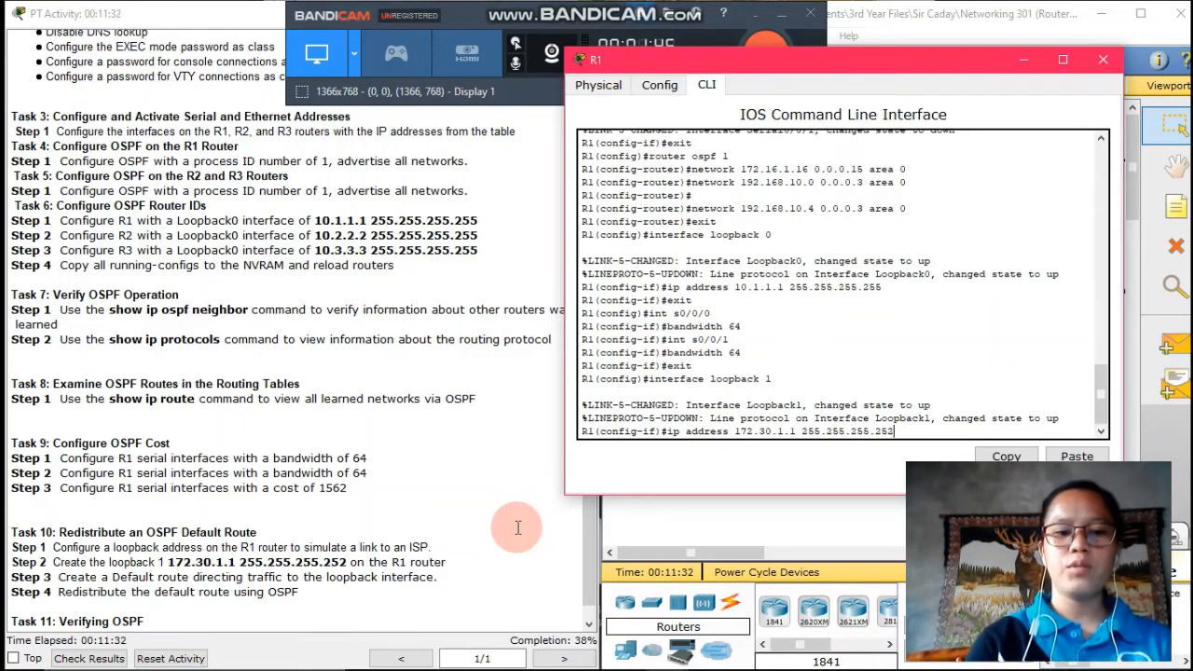
key(Return)
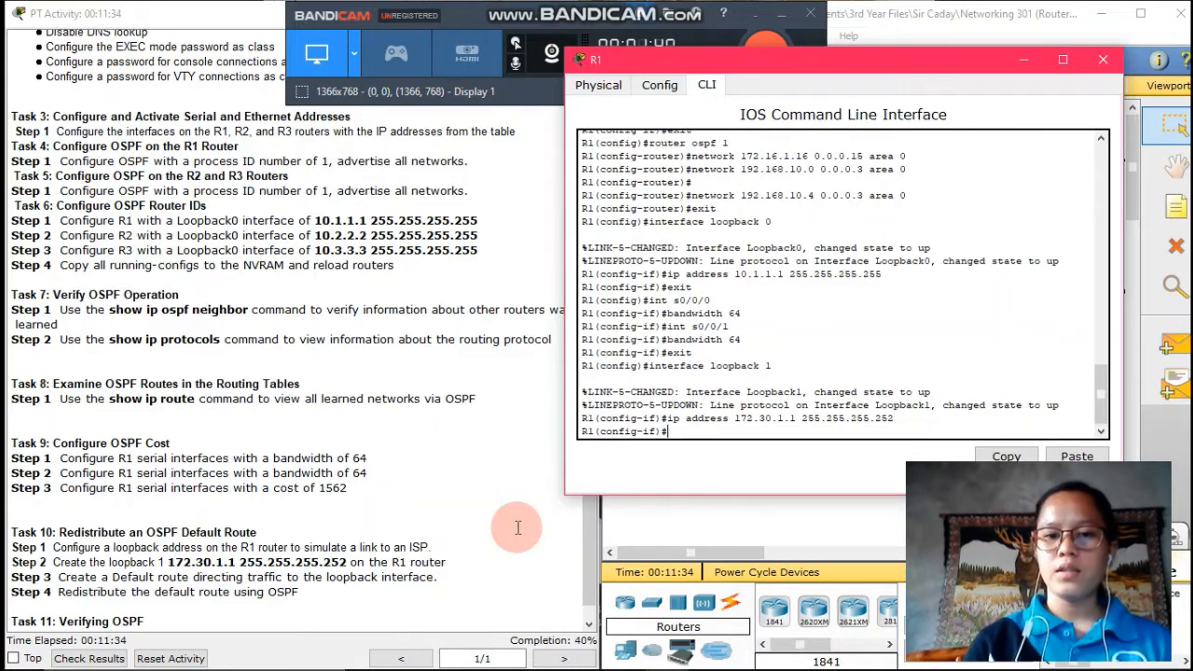
text(e)
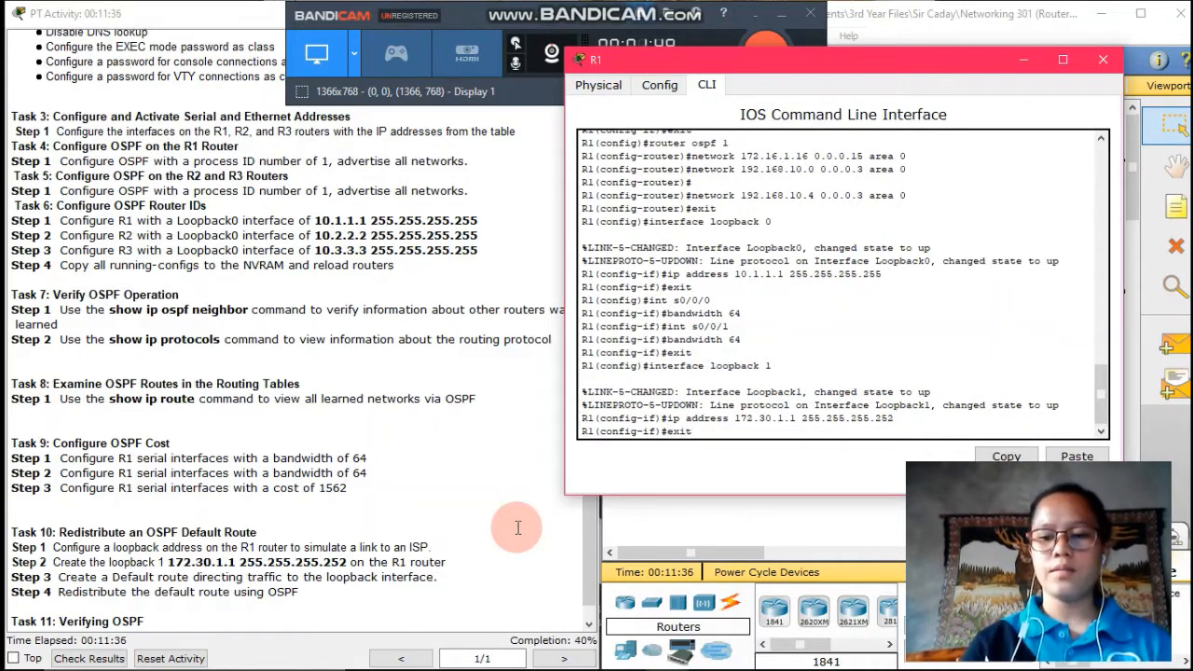
text(xit)
key(Return)
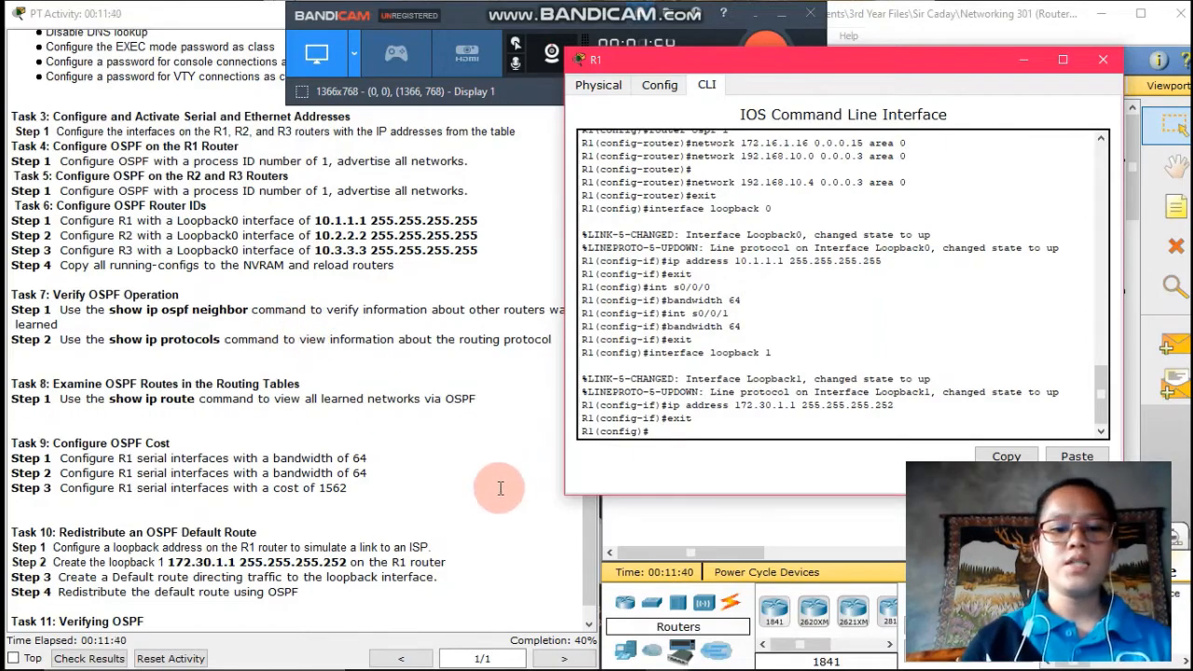
Check Results and move the Activity Results window to the left
click(101, 660)
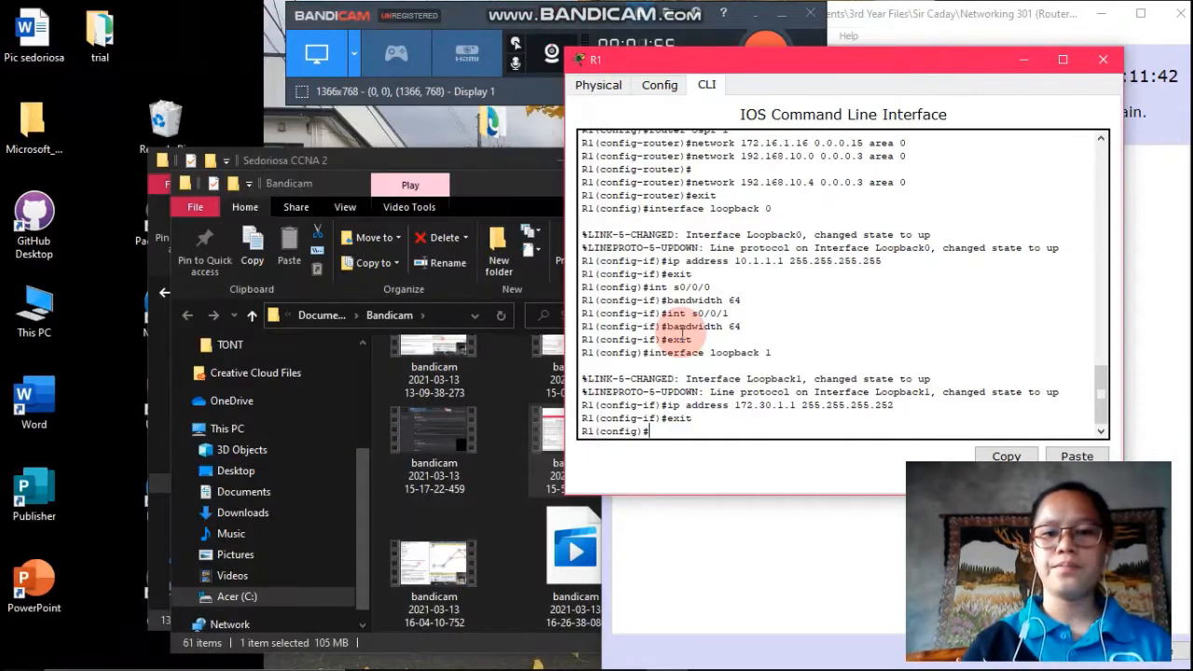
click(844, 591)
drag(930, 21, 536, 21)
Review the Assessment Items, where R1's items are correct and R2's incorrect, then close the results
click(390, 136)
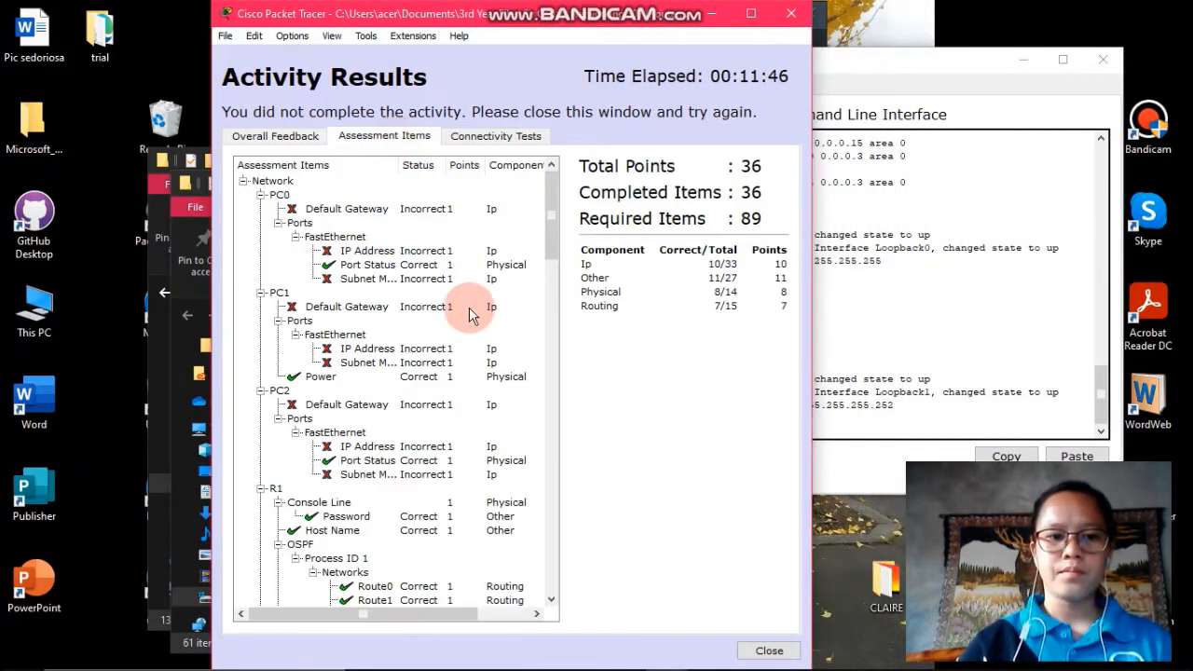
scroll(467, 352, down, 16)
scroll(467, 356, up, 6)
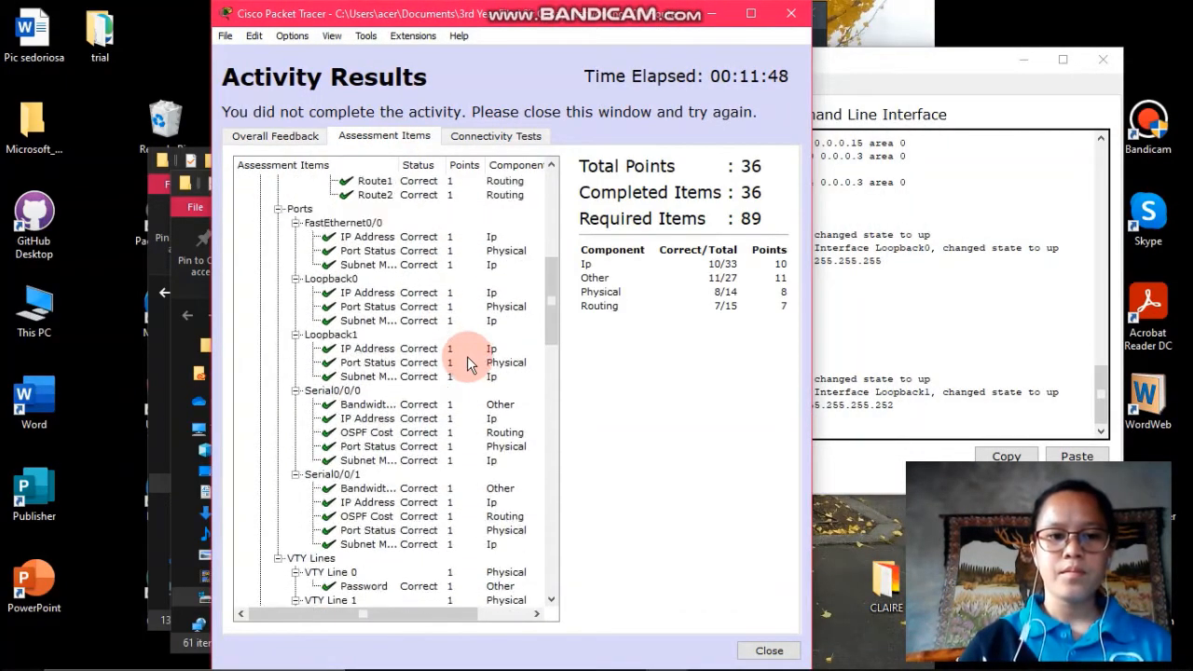
scroll(467, 356, up, 5)
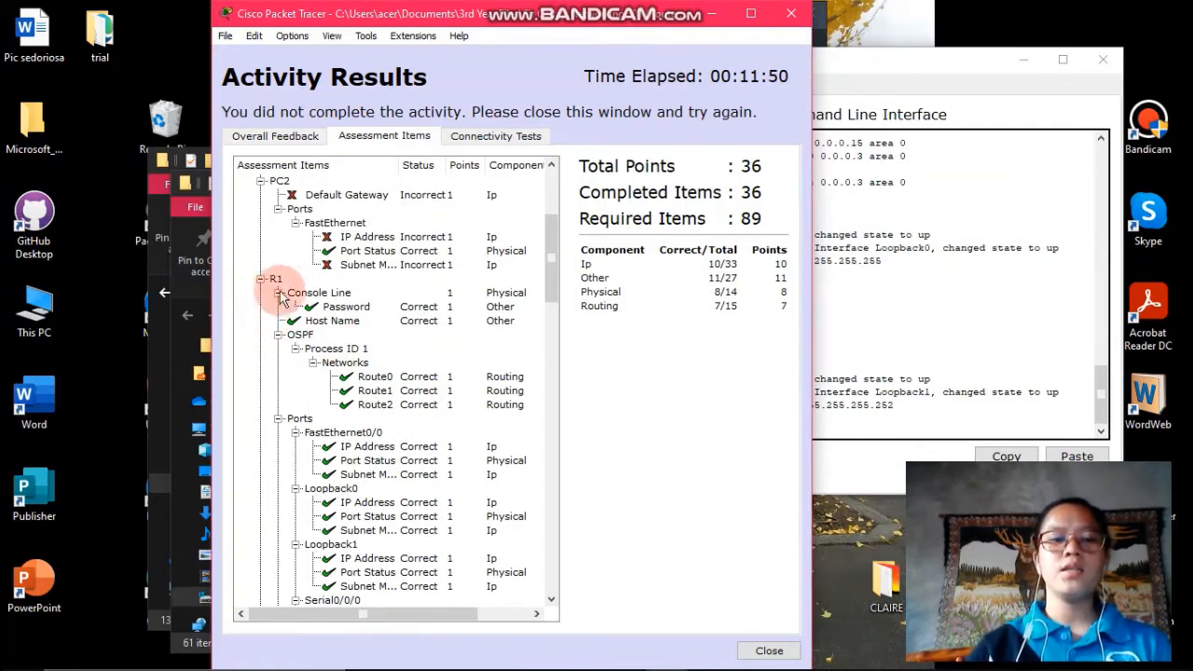
scroll(375, 391, down, 1)
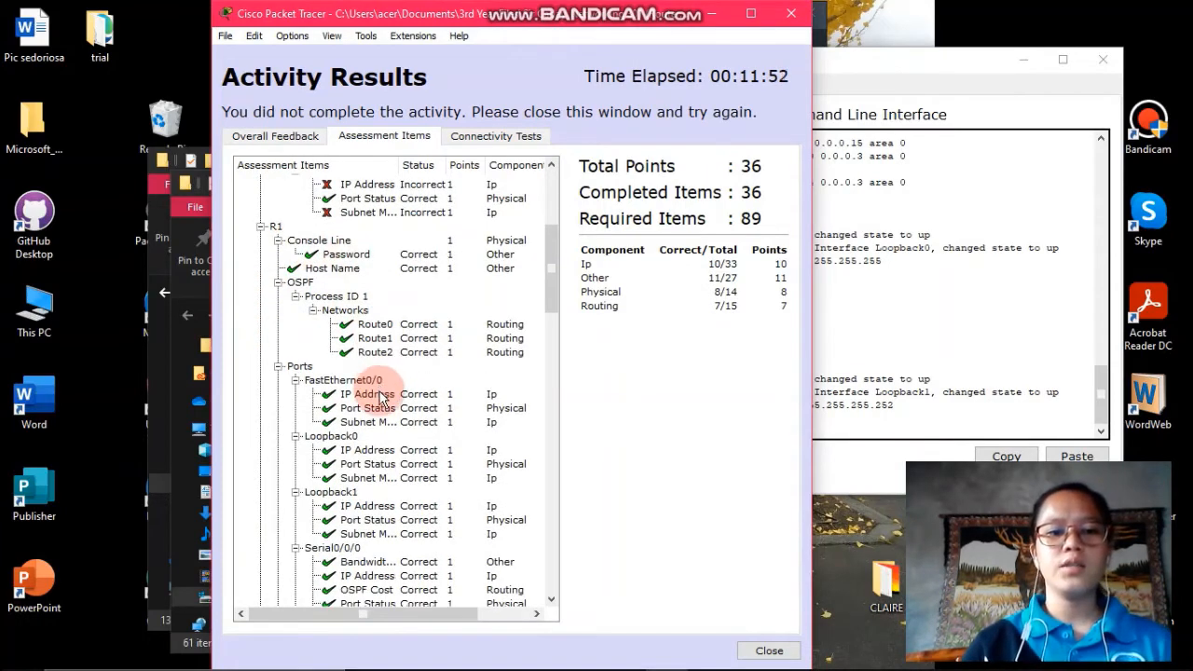
scroll(379, 398, down, 2)
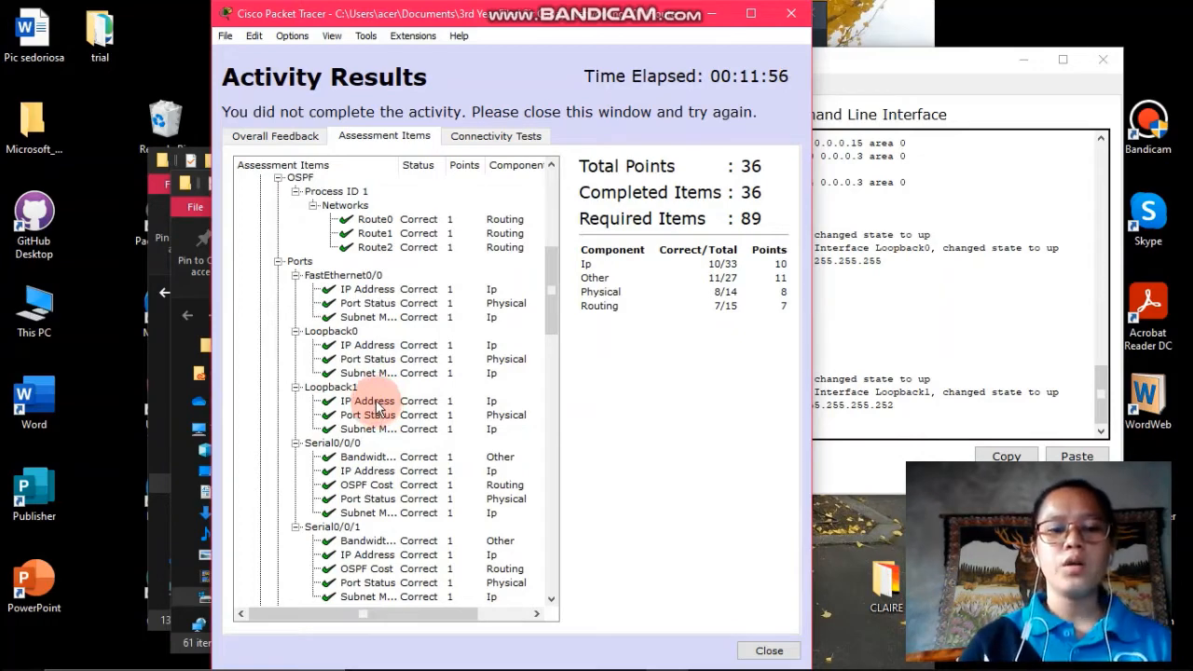
scroll(378, 408, down, 6)
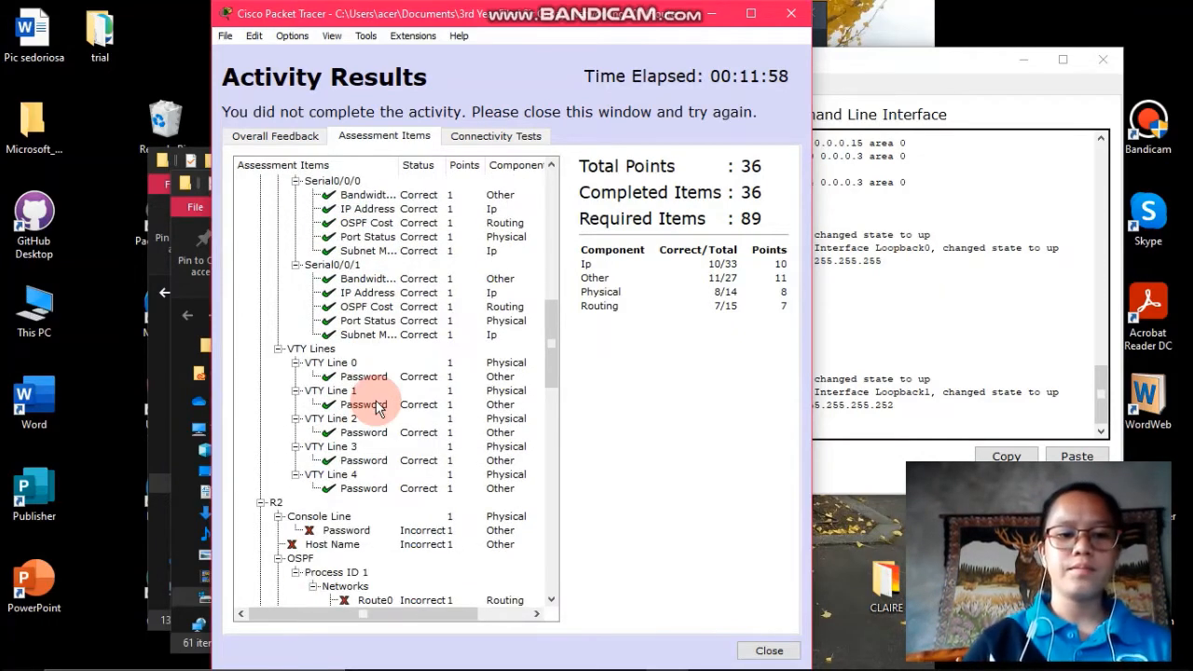
click(767, 651)
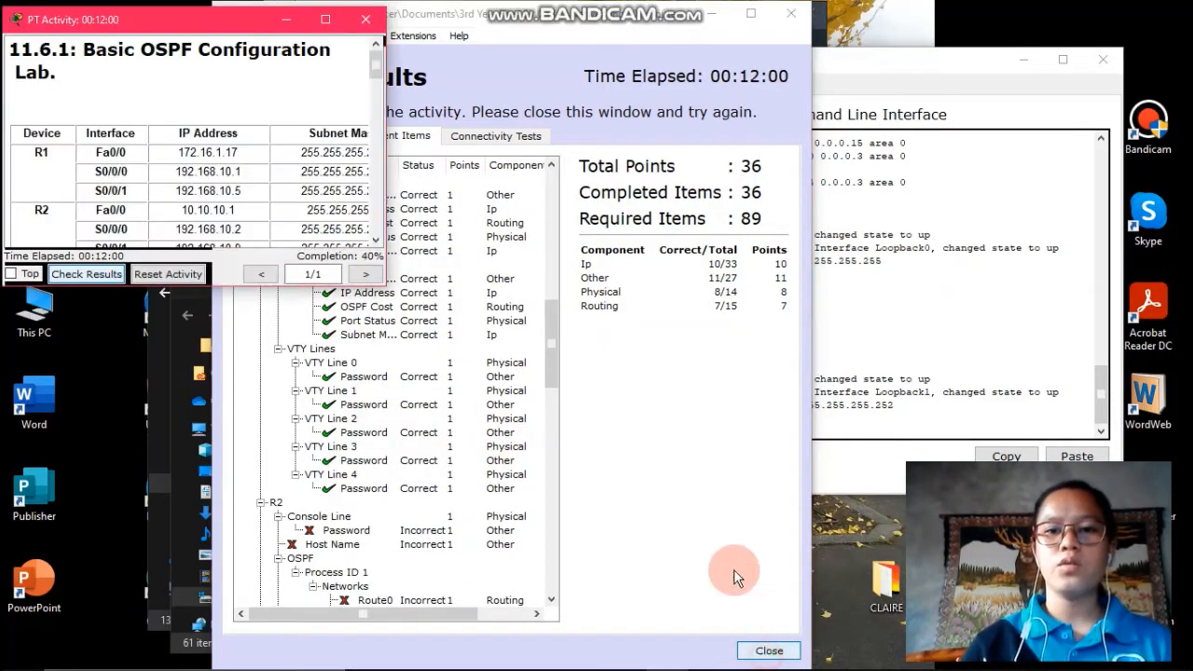
Arrange the addressing table and topology side by side, then open router R2
drag(218, 21, 224, 21)
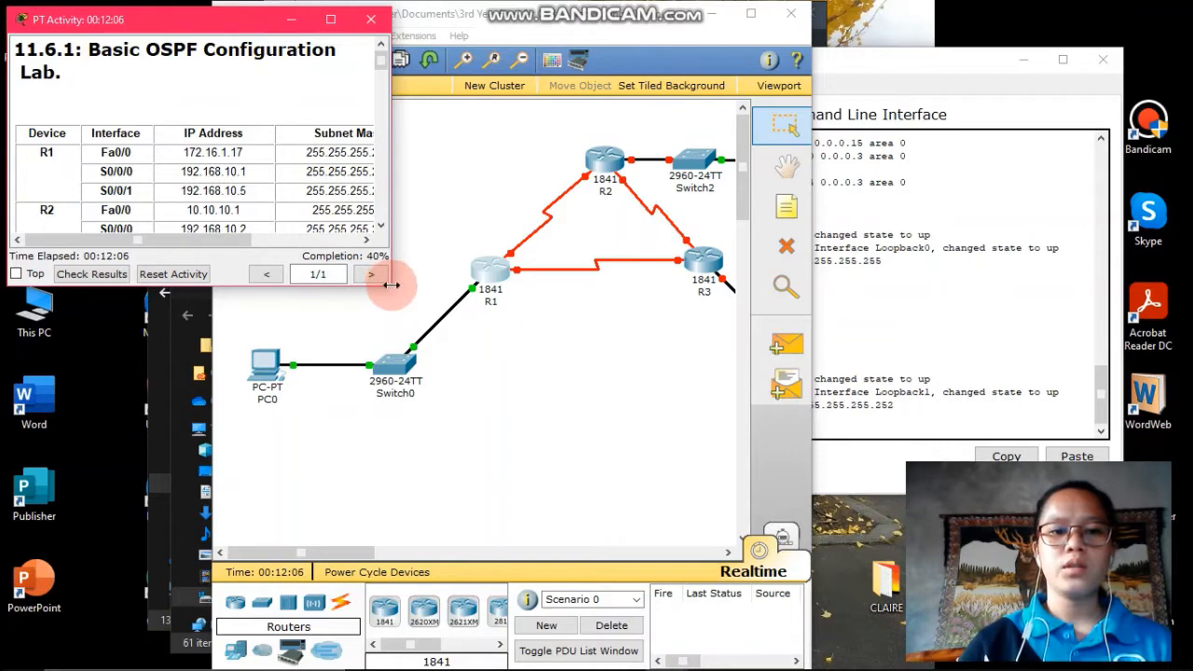
drag(391, 285, 607, 665)
click(657, 14)
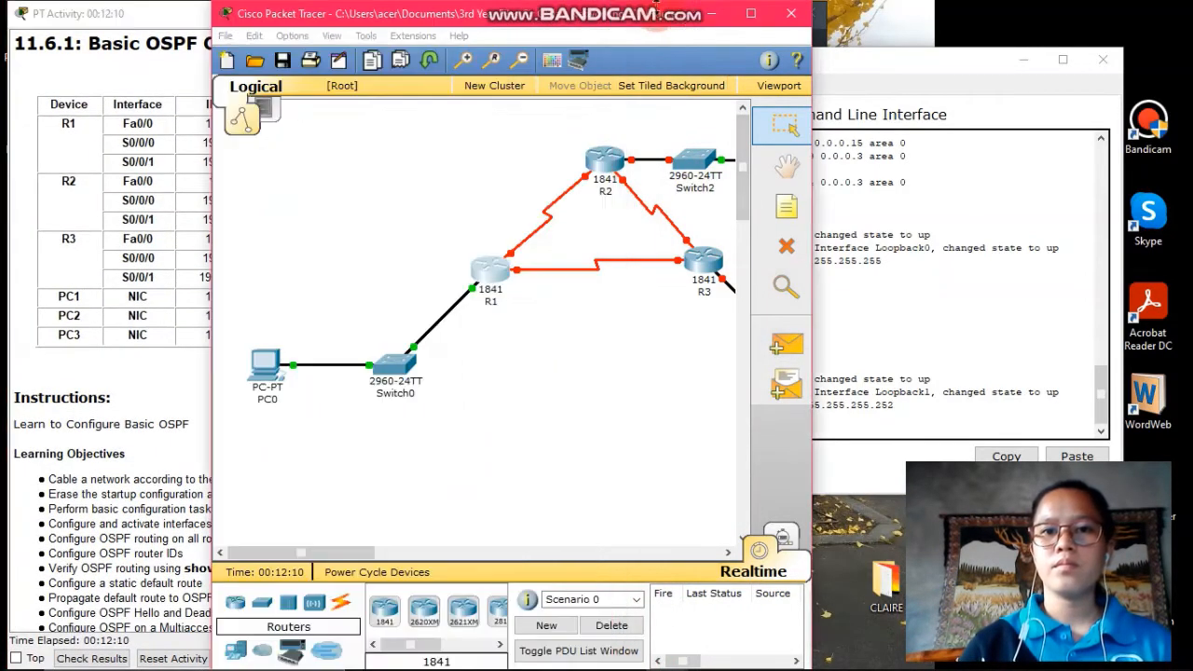
drag(657, 14, 1024, 17)
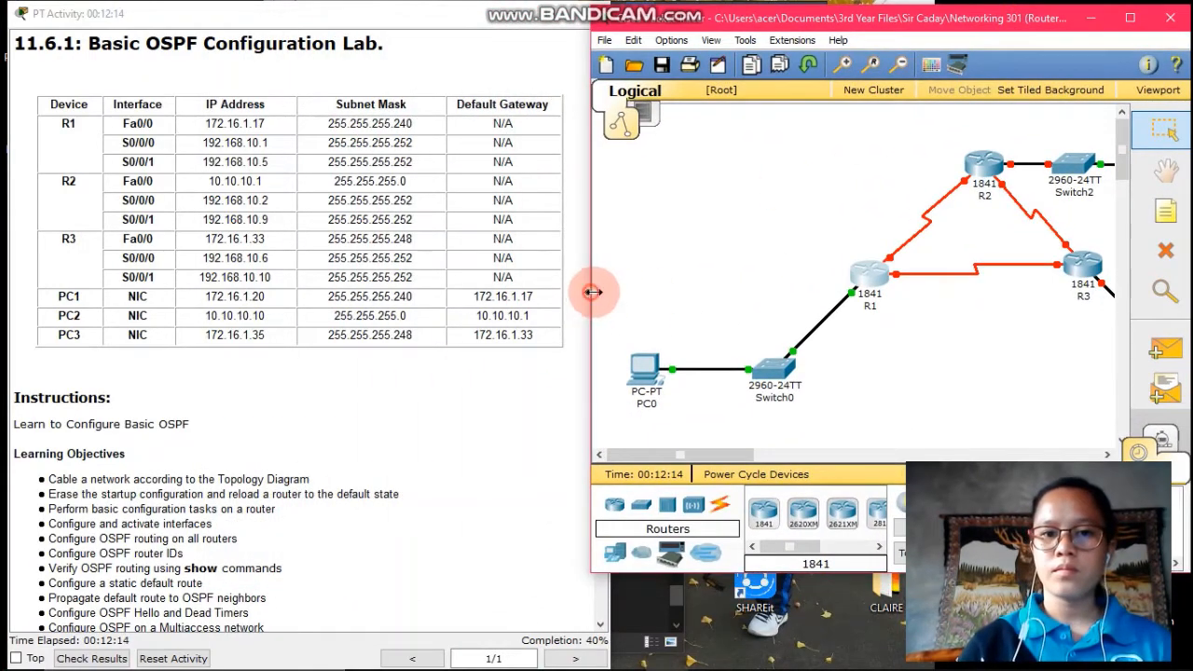
drag(593, 291, 611, 285)
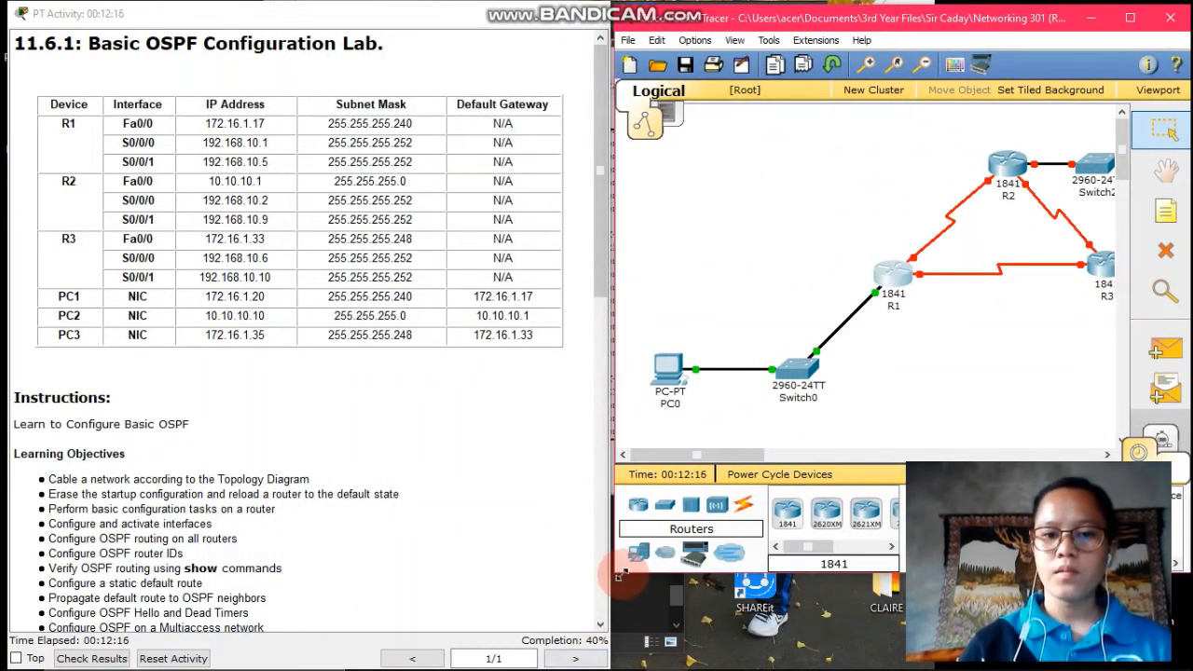
drag(613, 573, 614, 669)
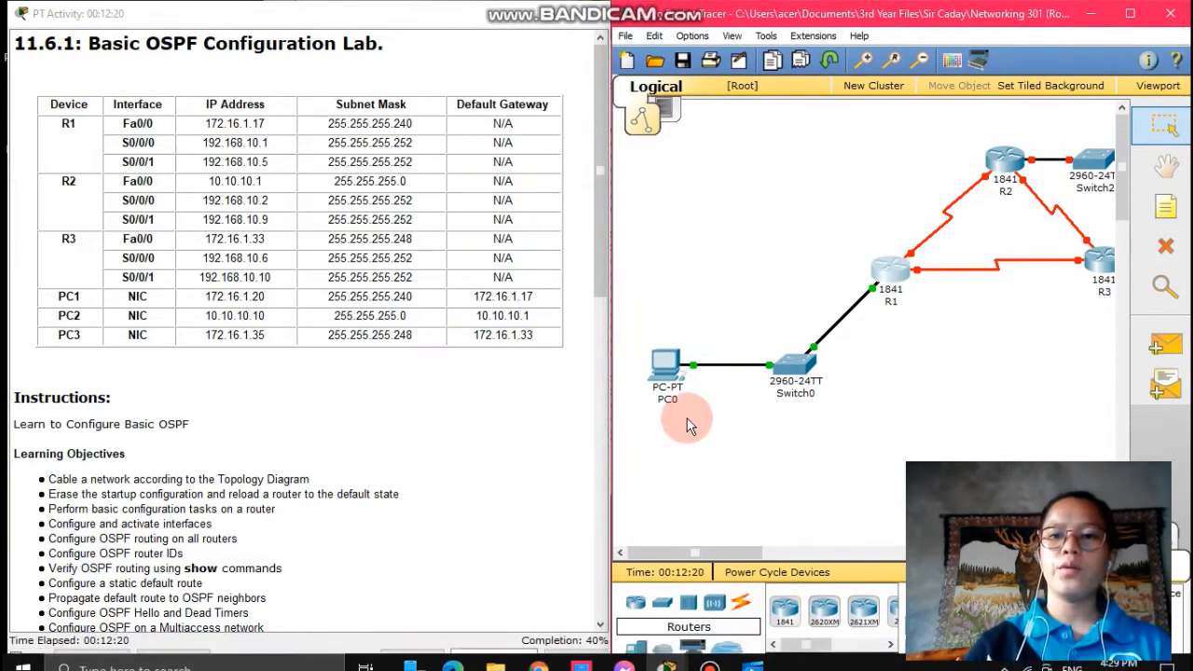
click(1006, 160)
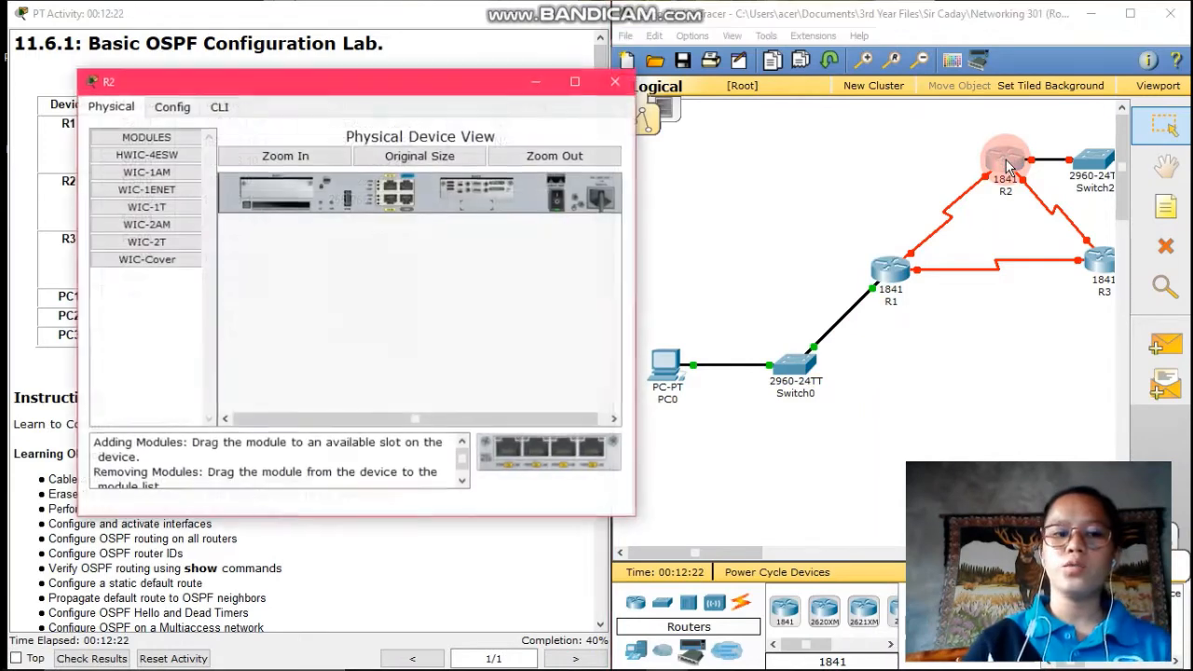
In R2's CLI, enter global configuration and set the hostname to R2
click(218, 107)
key(Return)
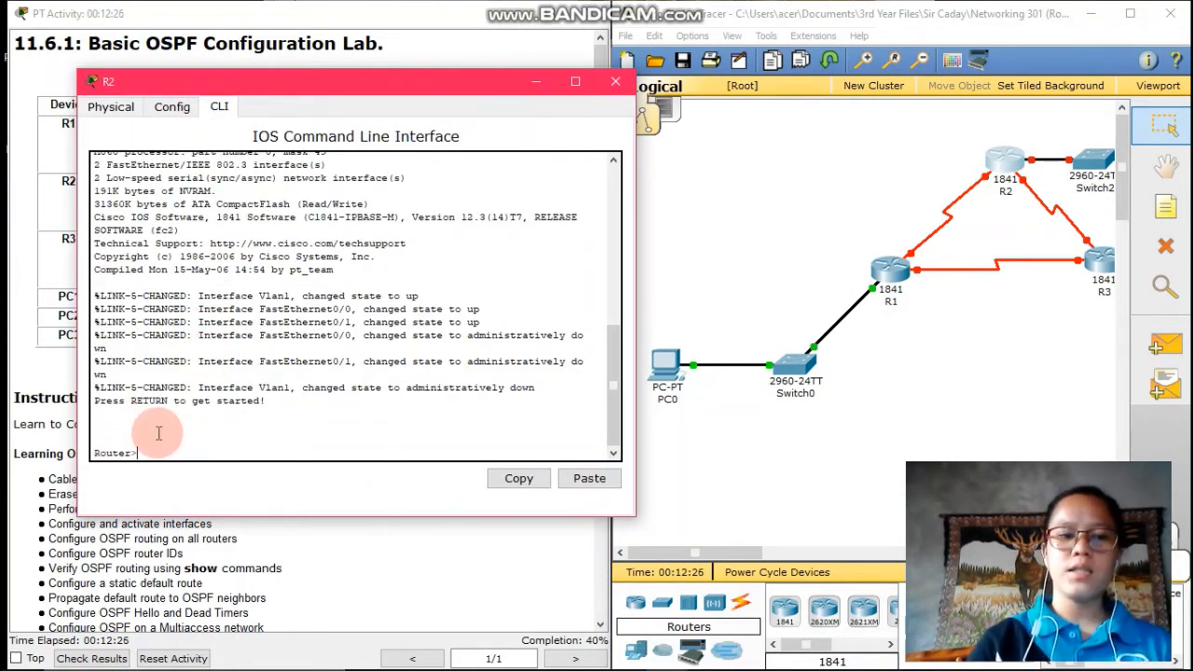
text(enab)
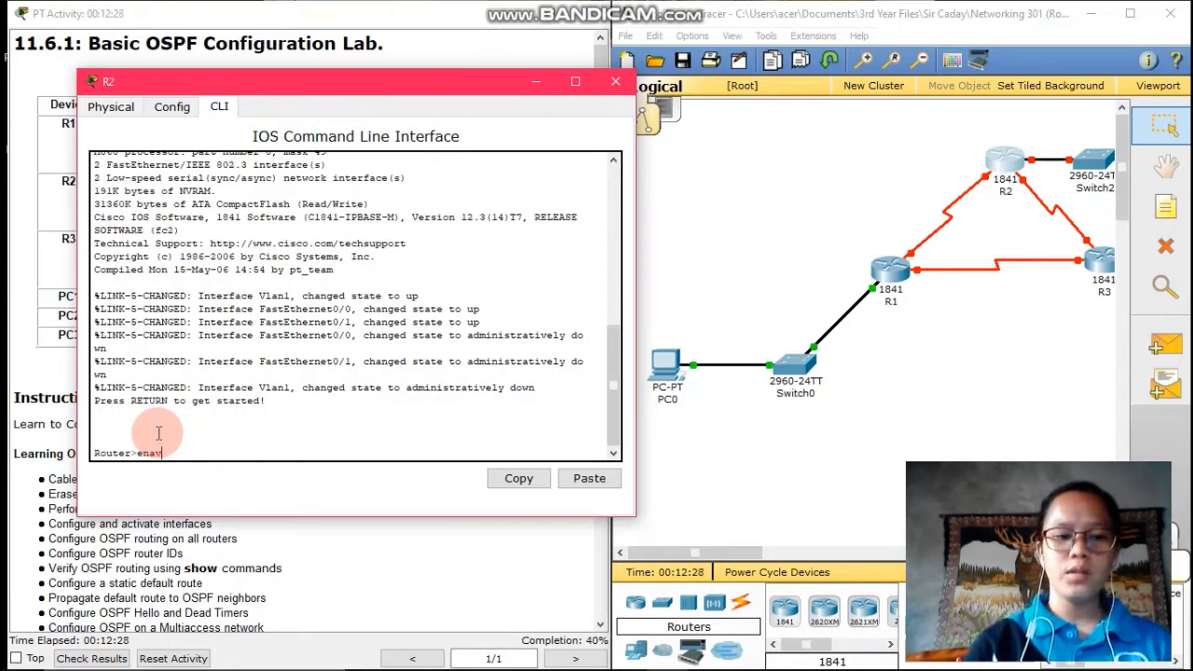
text(le)
key(Return)
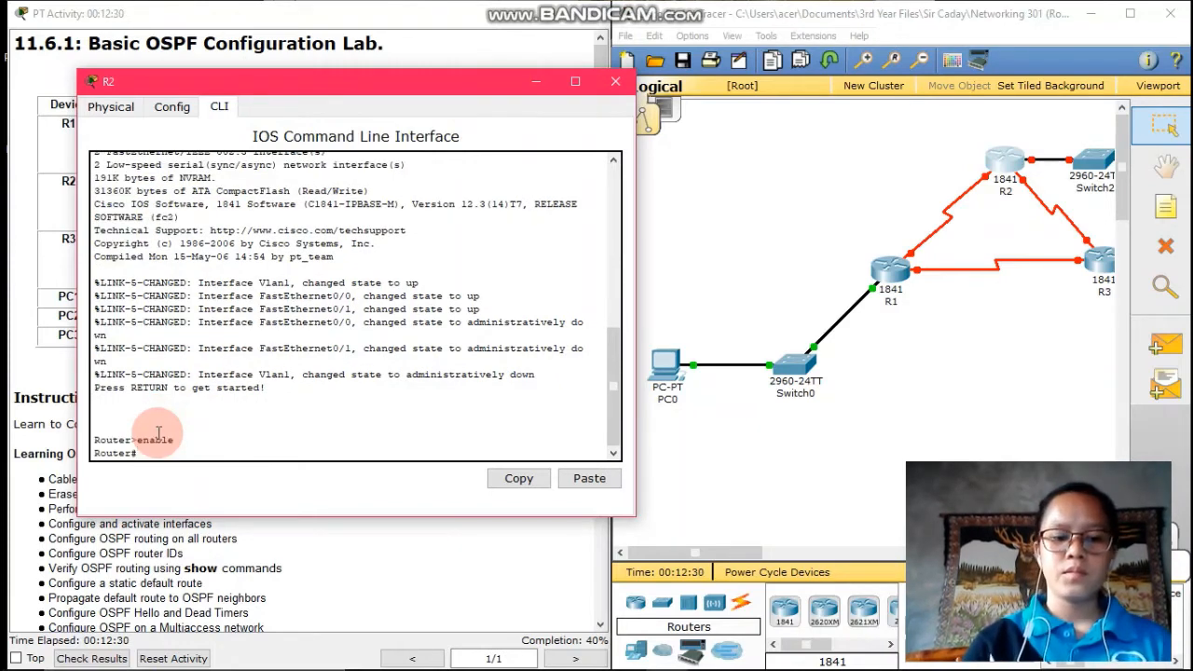
text(config t)
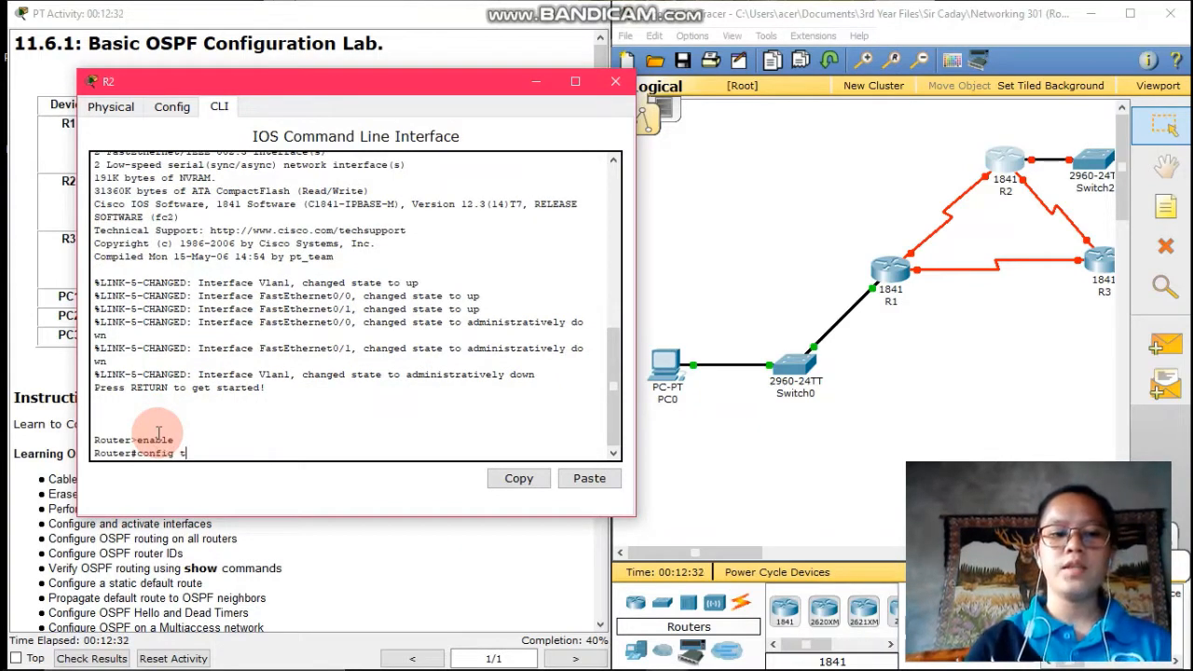
key(Return)
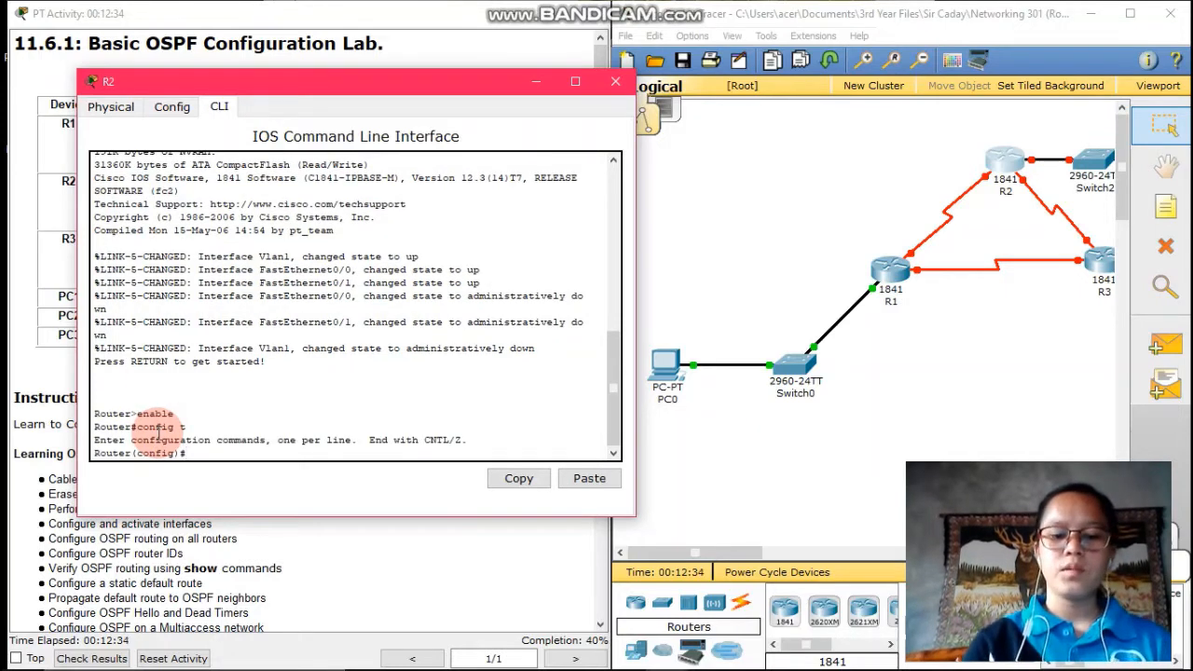
text(host)
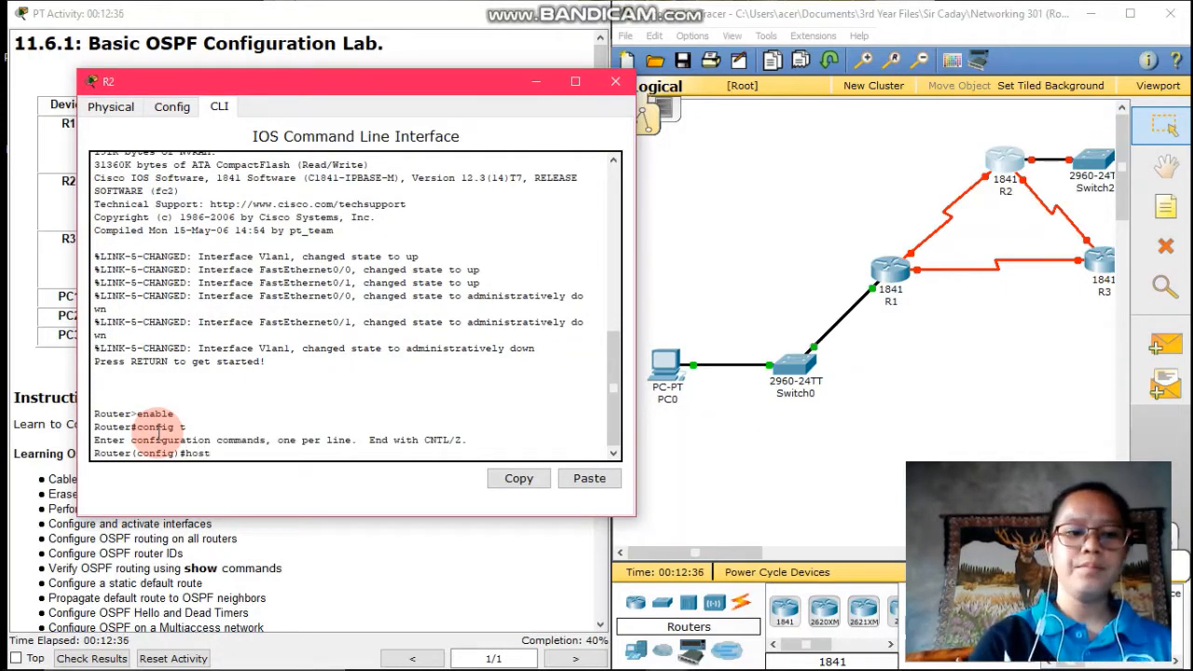
text(name R2)
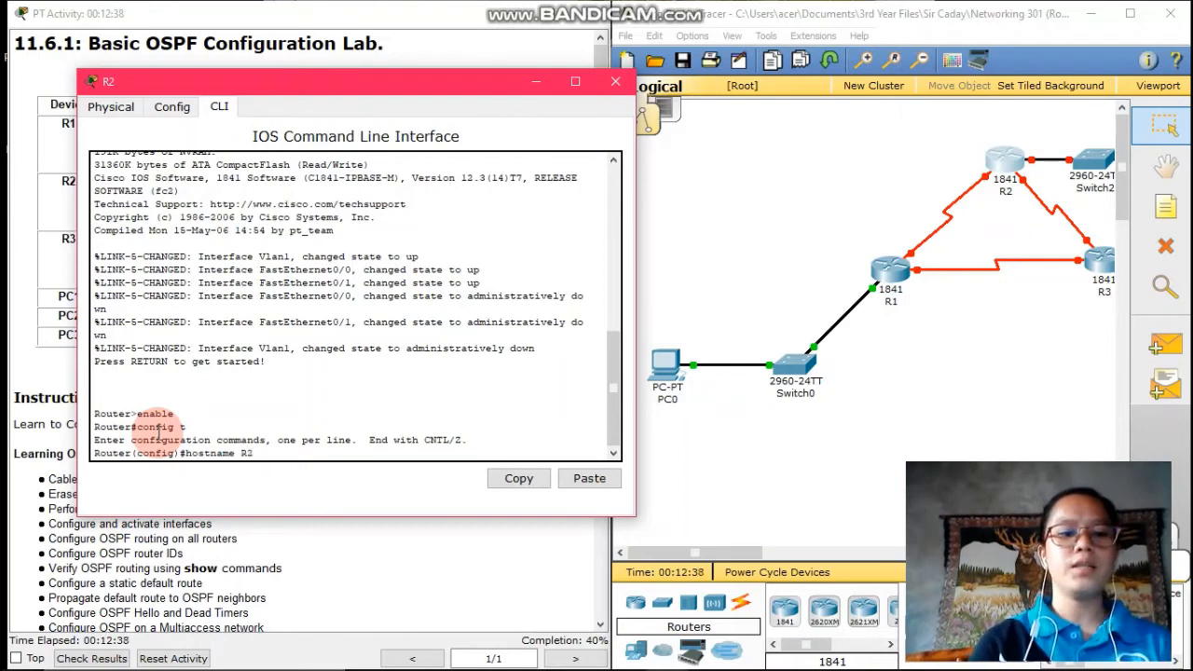
key(Return)
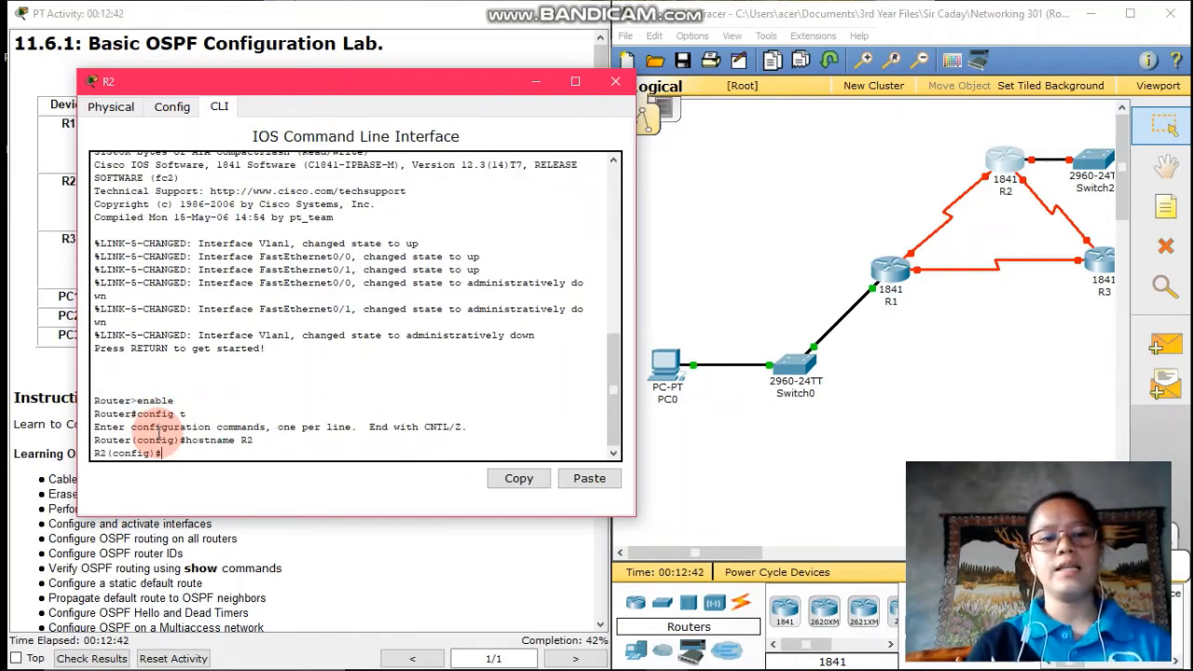
Disable DNS lookup on R2 with 'no ip domain-lookup'
text(no ip)
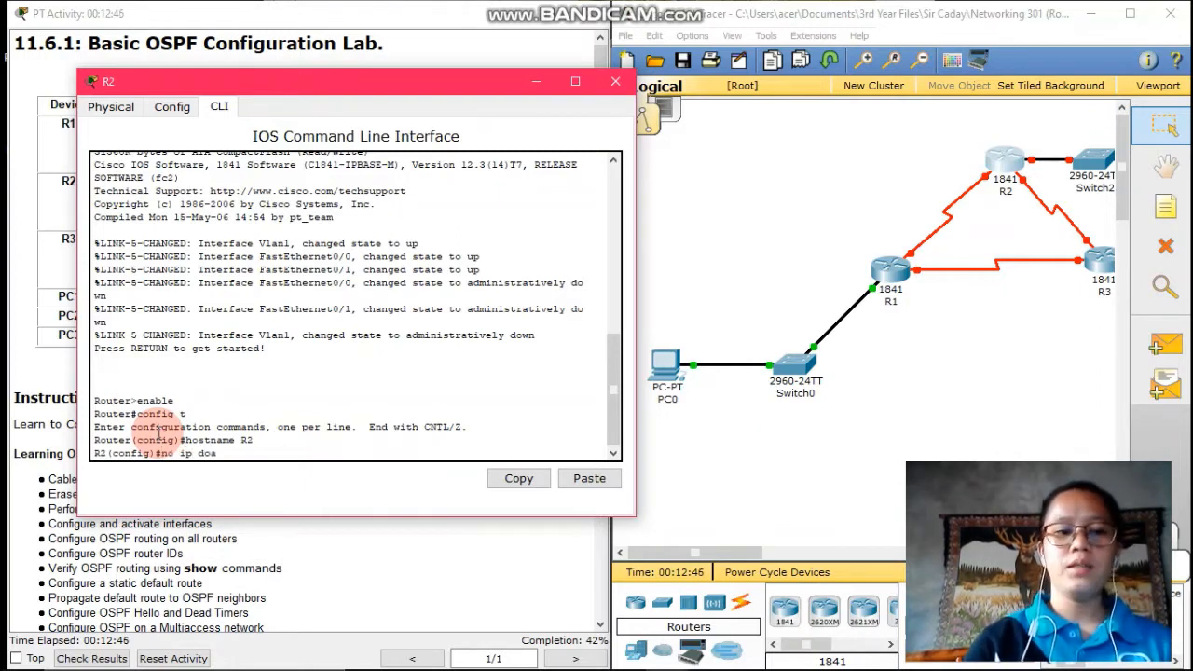
text( domai)
key(BackSpace)
key(BackSpace)
text(main)
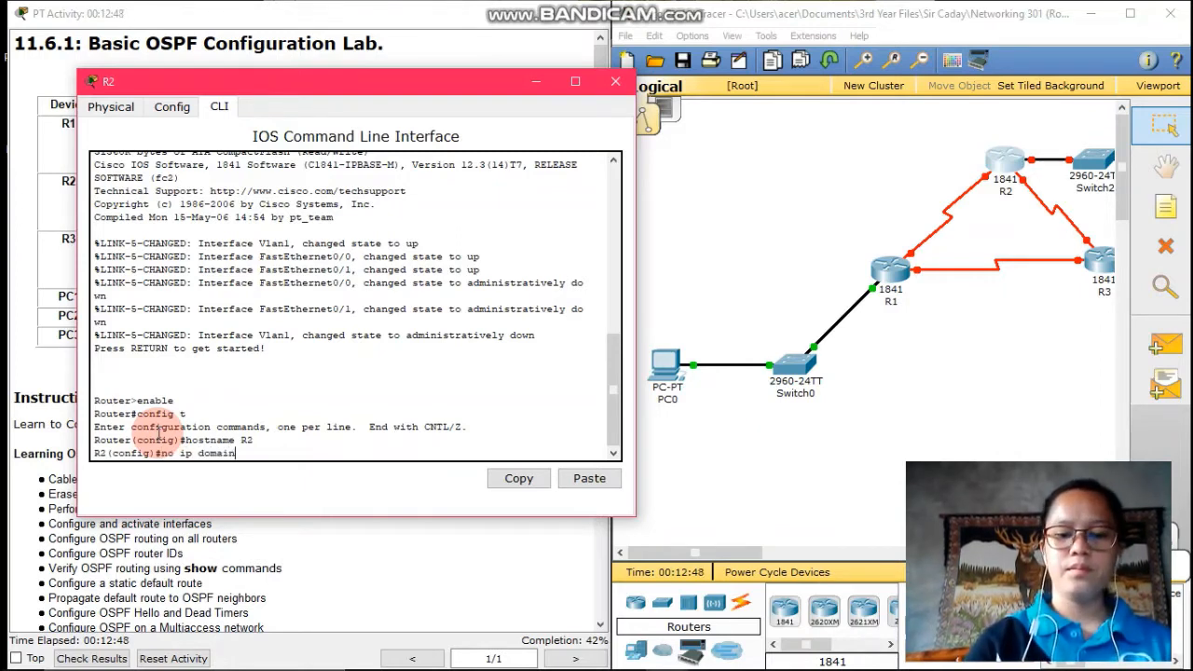
text(-lookup)
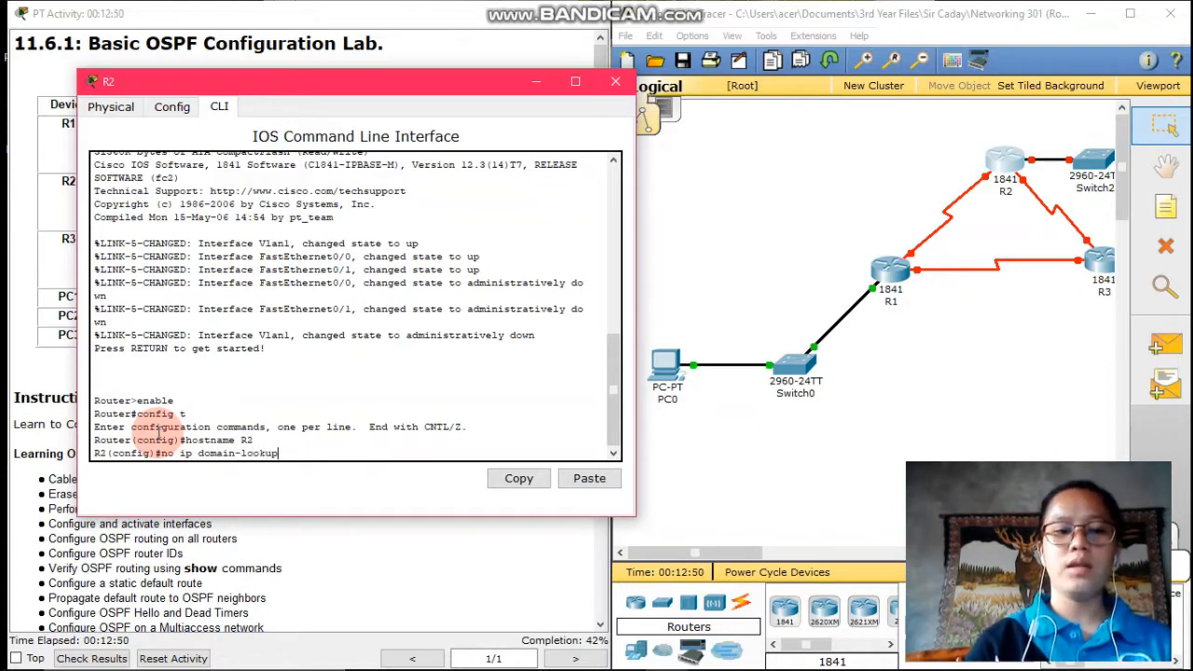
key(Return)
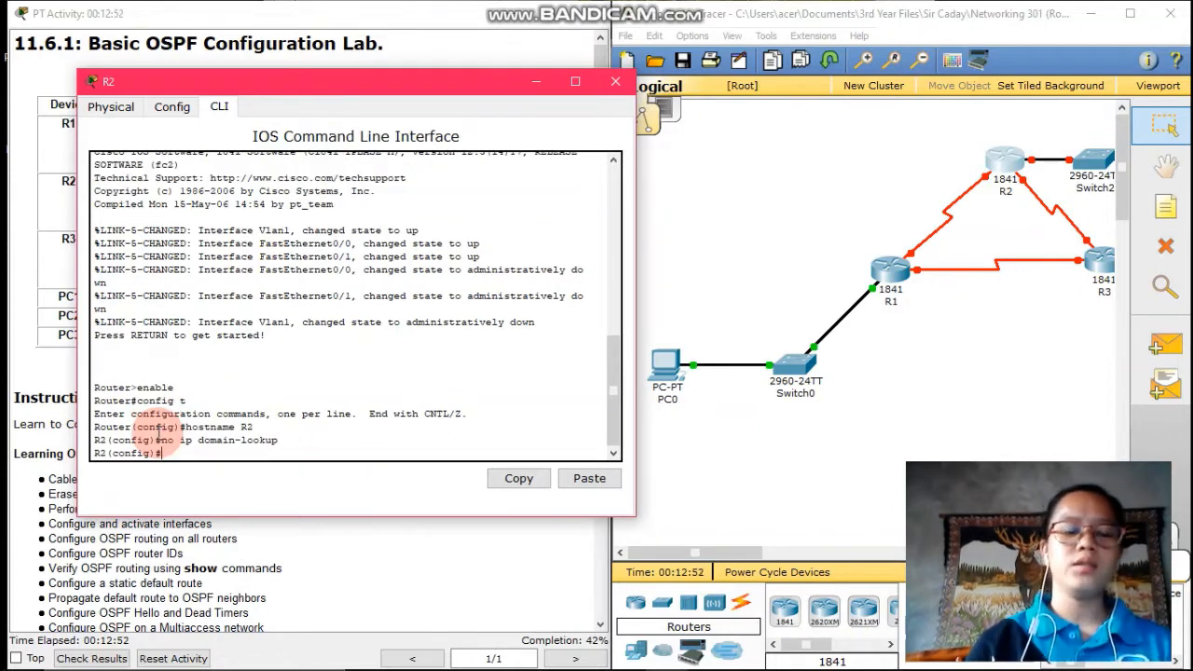
Set an enable secret on R2 for privileged mode
drag(294, 83, 730, 129)
scroll(266, 280, down, 10)
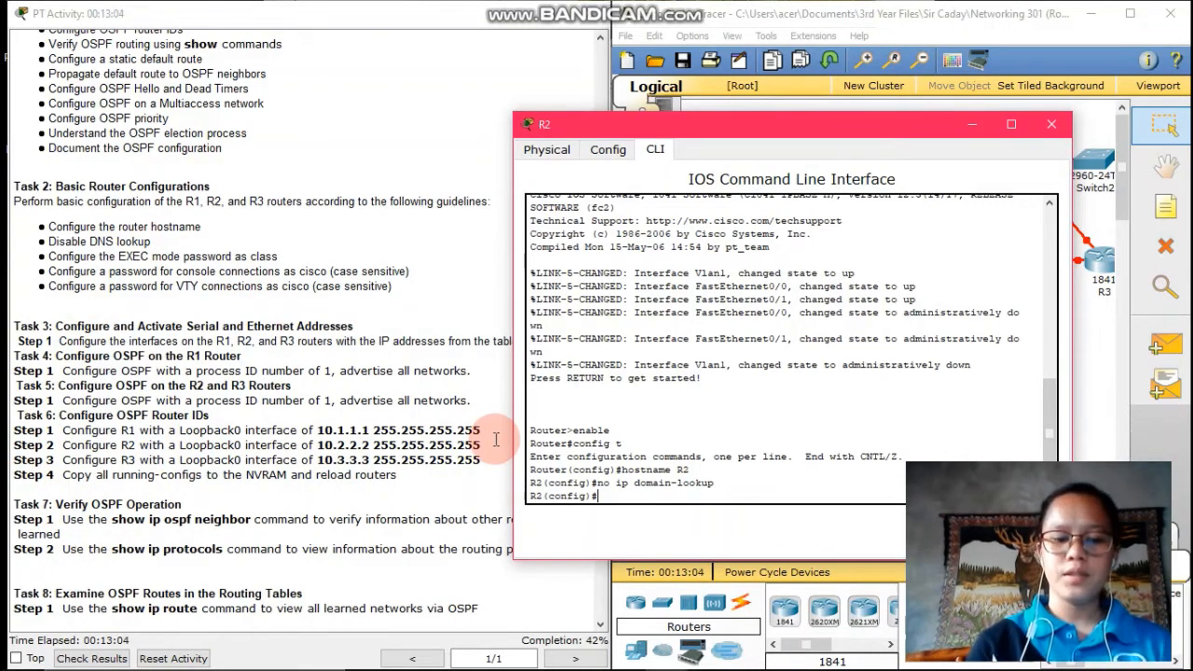
text(enable secret)
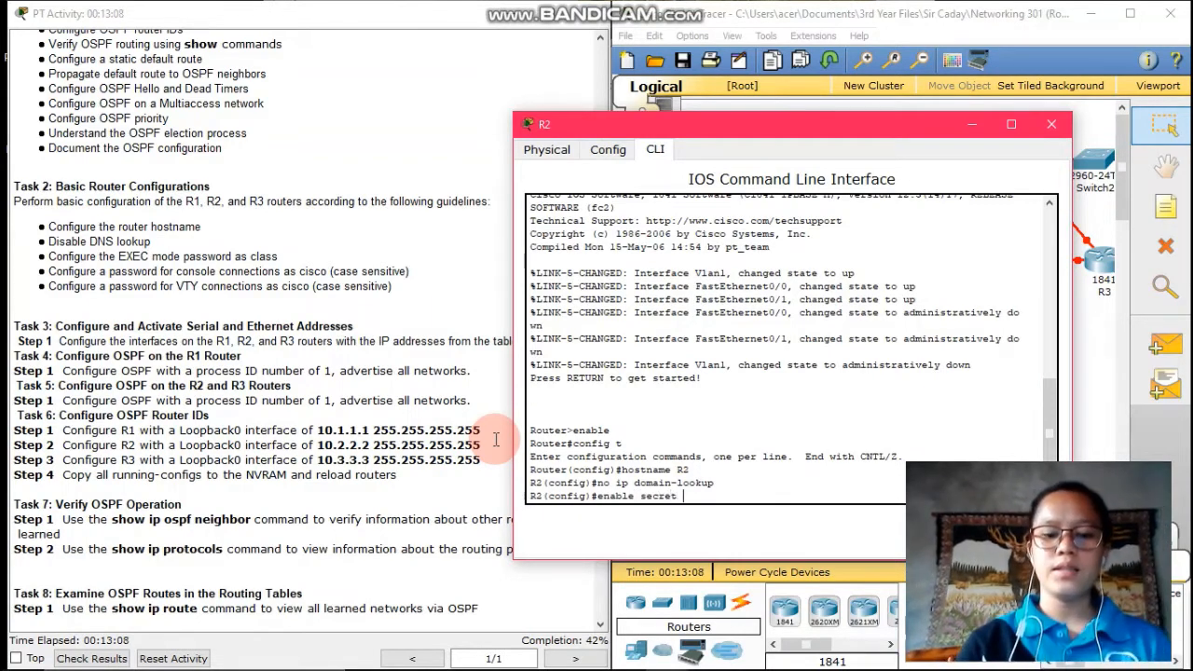
text( class)
key(Return)
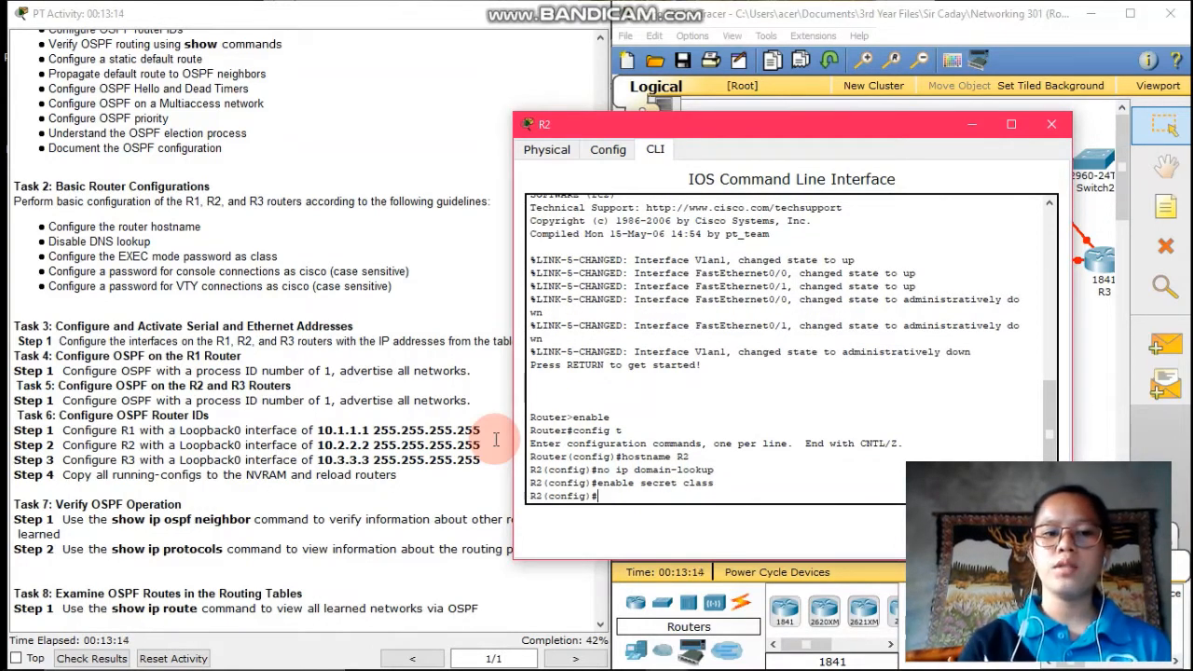
Give R2's console line 0 a password and require login
text(line )
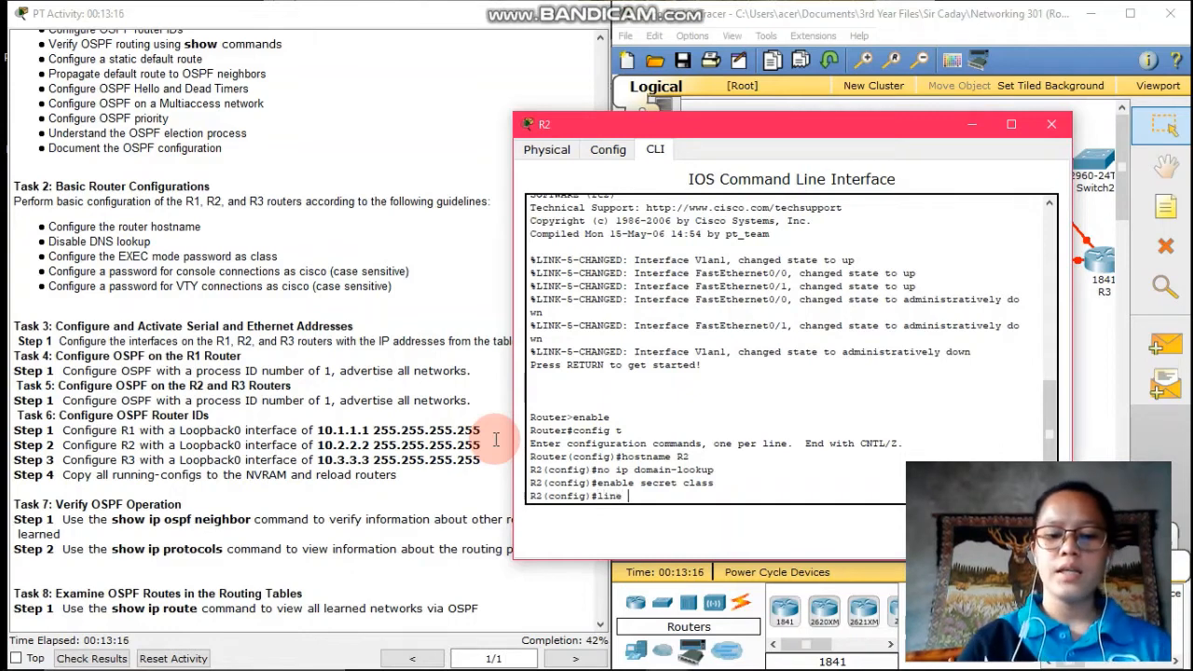
text(console)
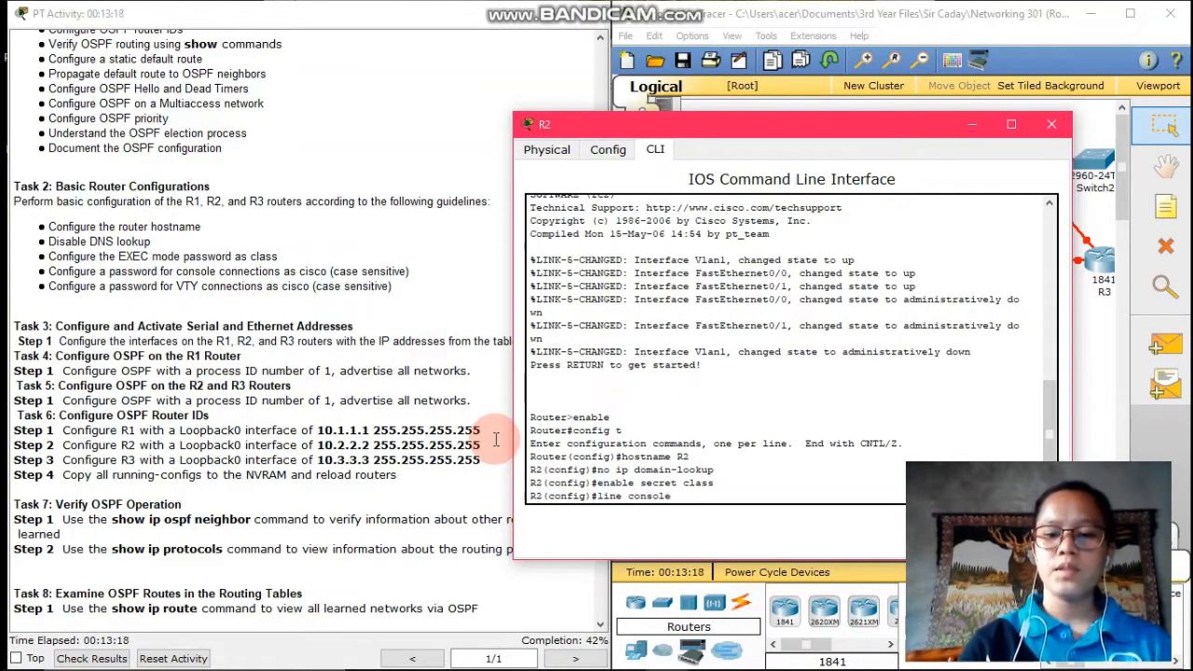
text( 0)
key(Return)
text(pas)
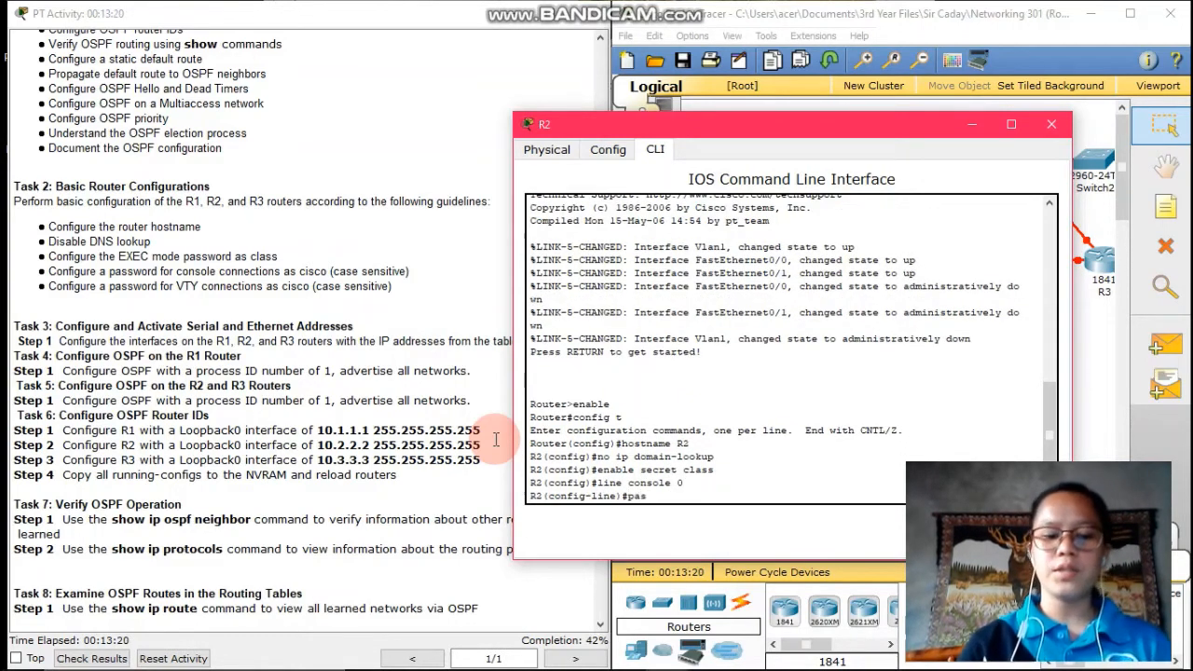
text(sword cisco)
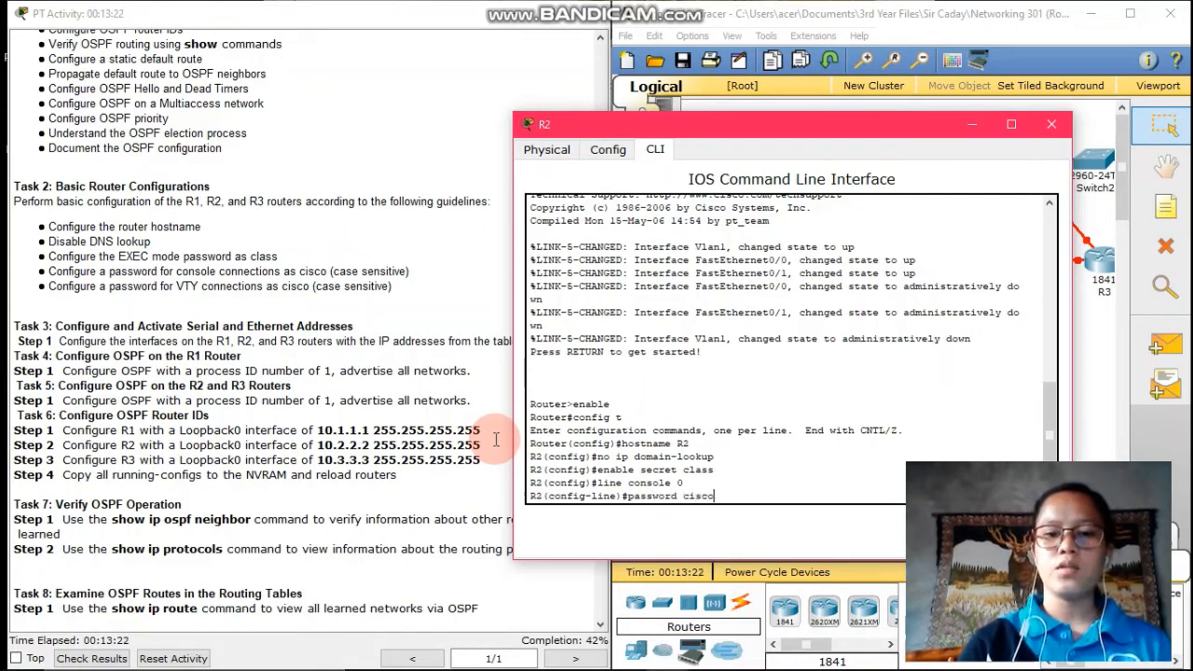
key(Return)
text(login)
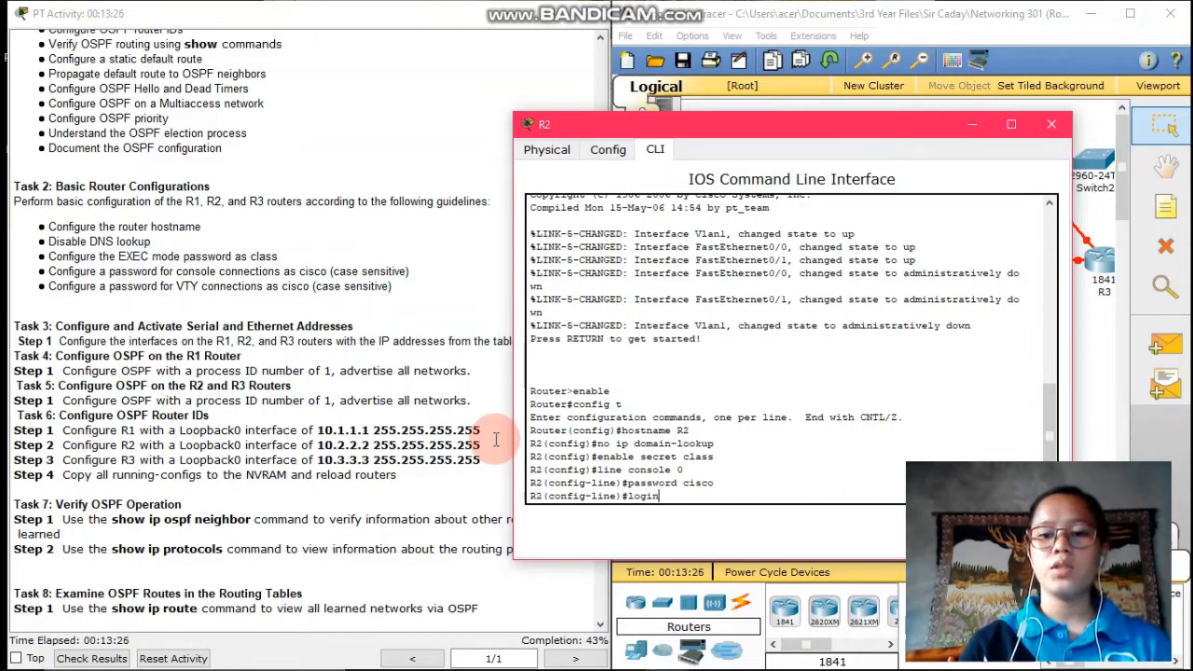
key(Return)
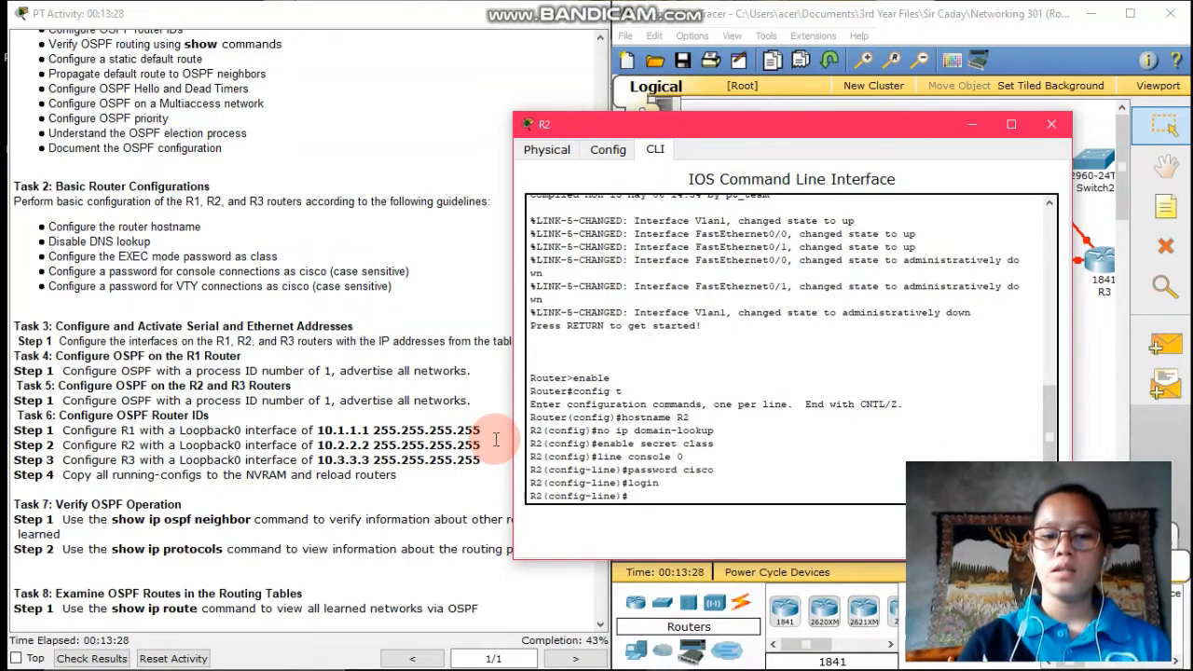
Set a password on VTY lines 0 15 and return to global configuration
text(line vty )
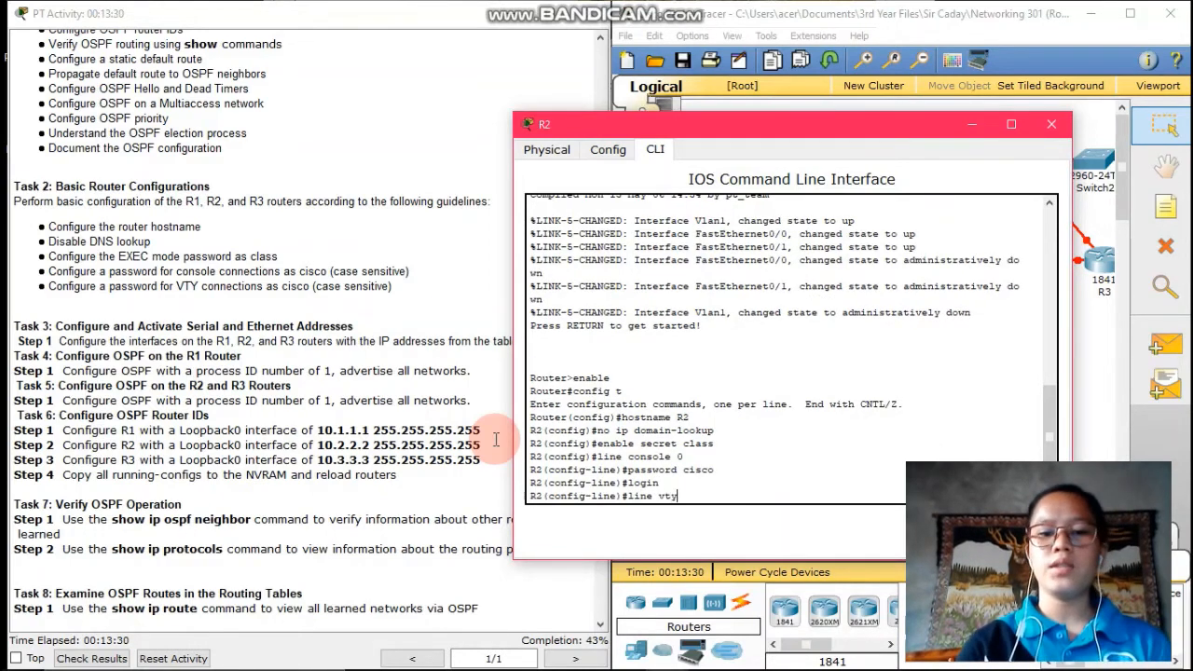
text(0 15)
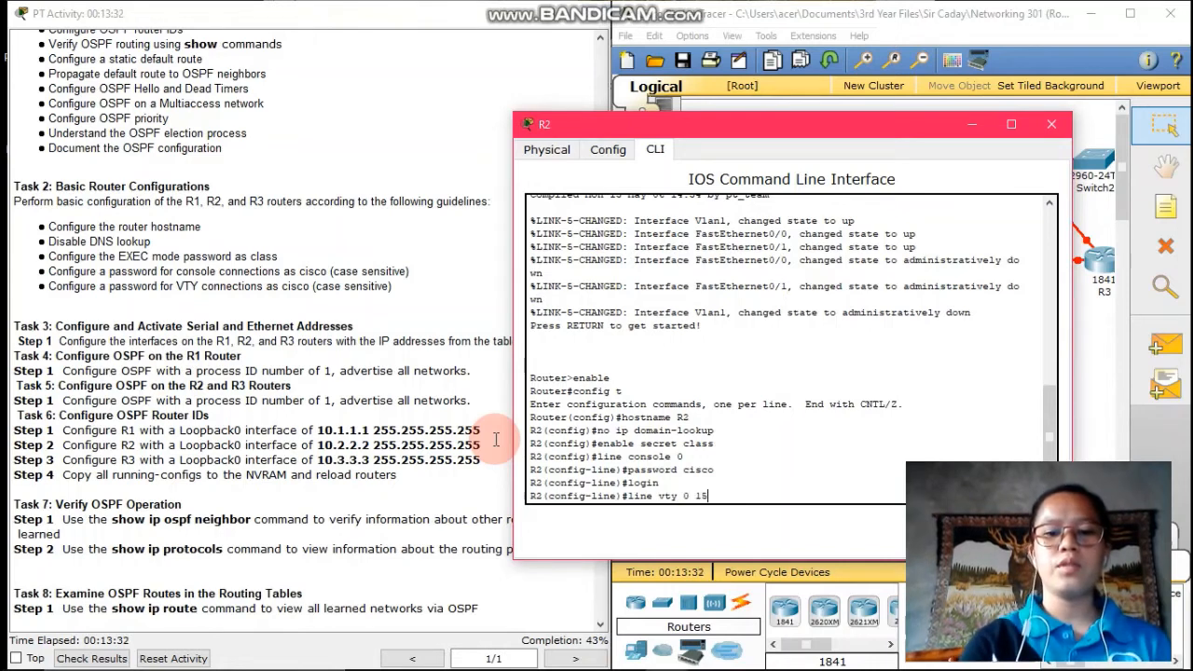
key(Return)
text(password)
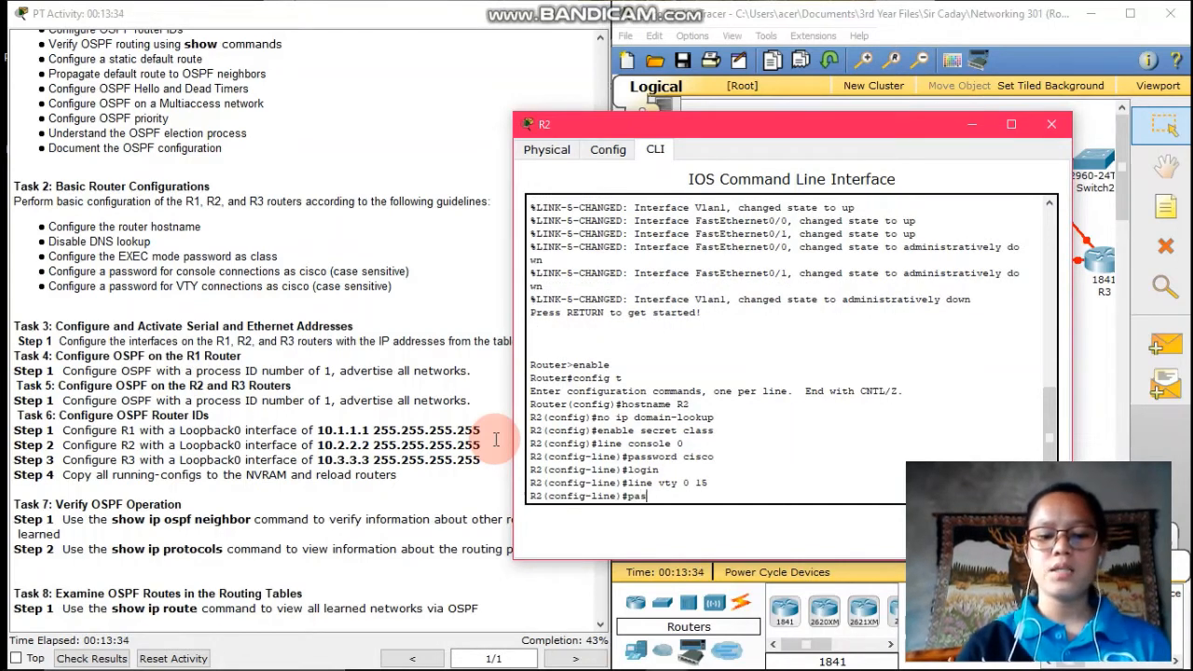
key(BackSpace)
key(BackSpace)
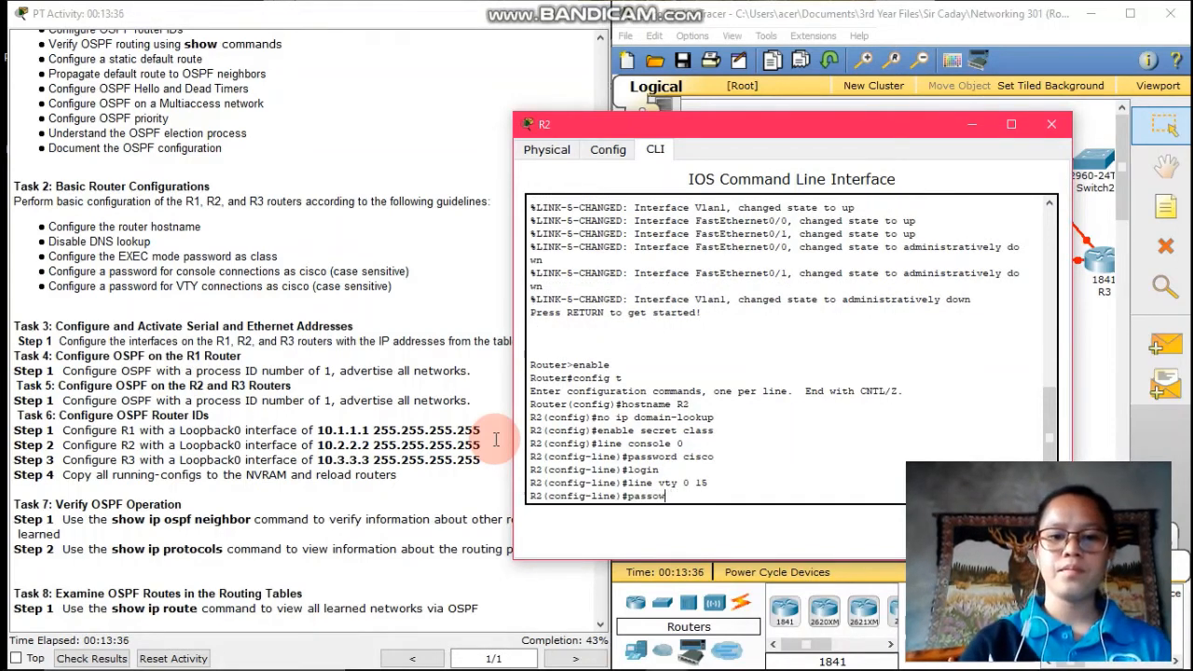
text(ord)
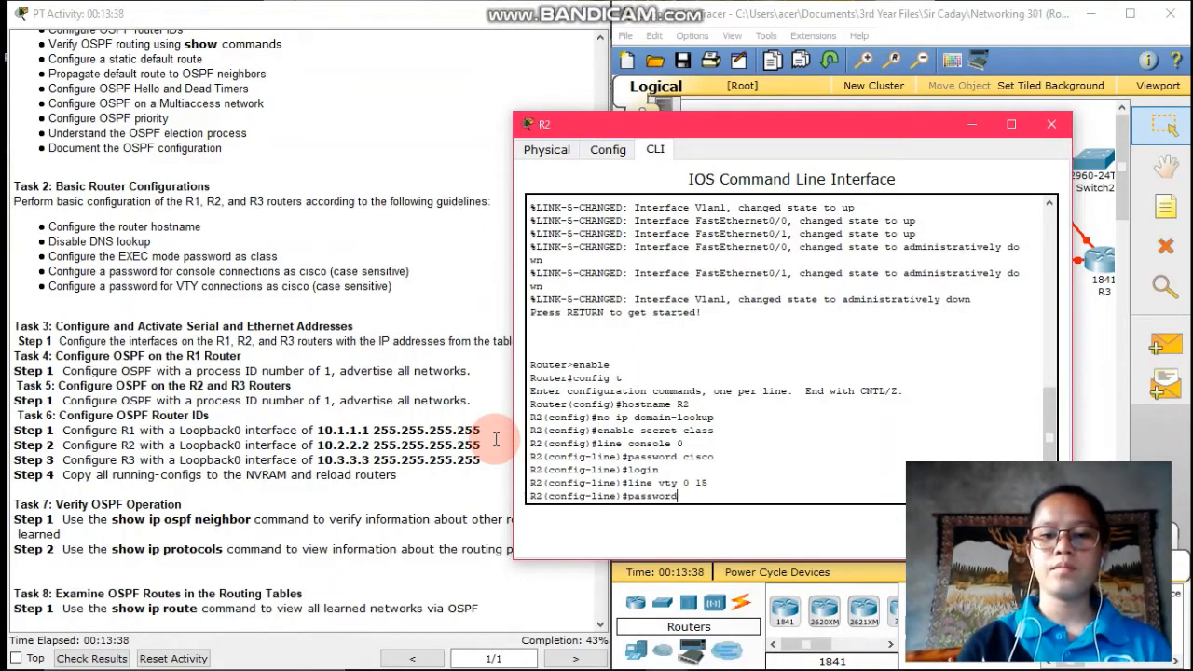
key(Return)
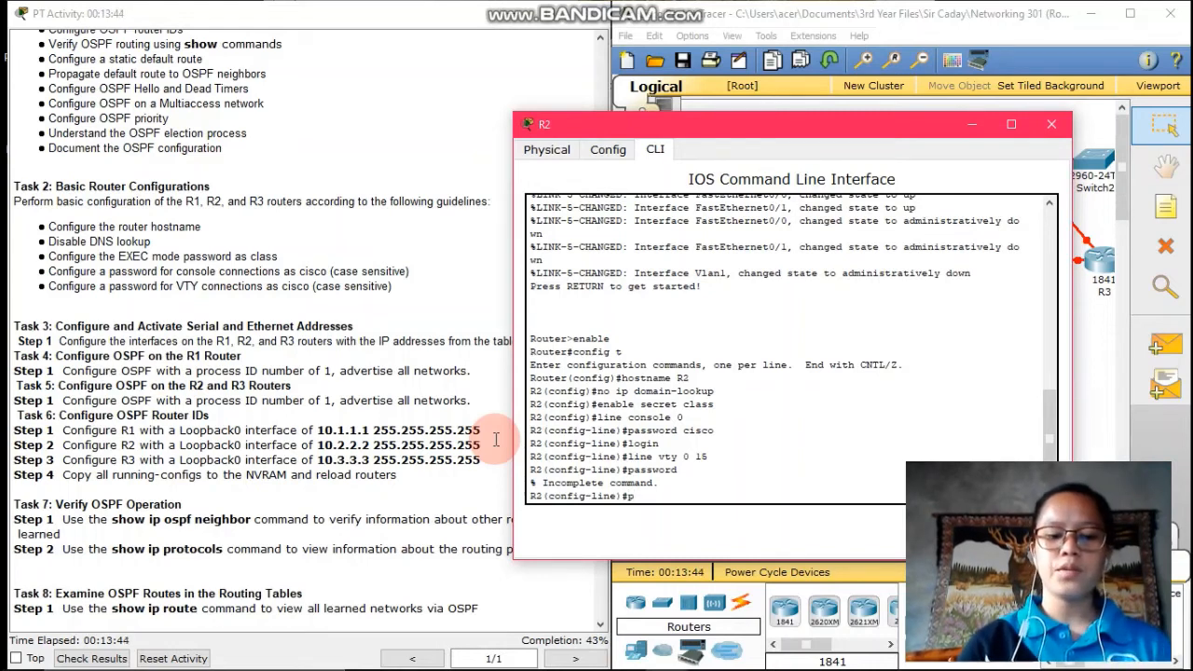
text(pass)
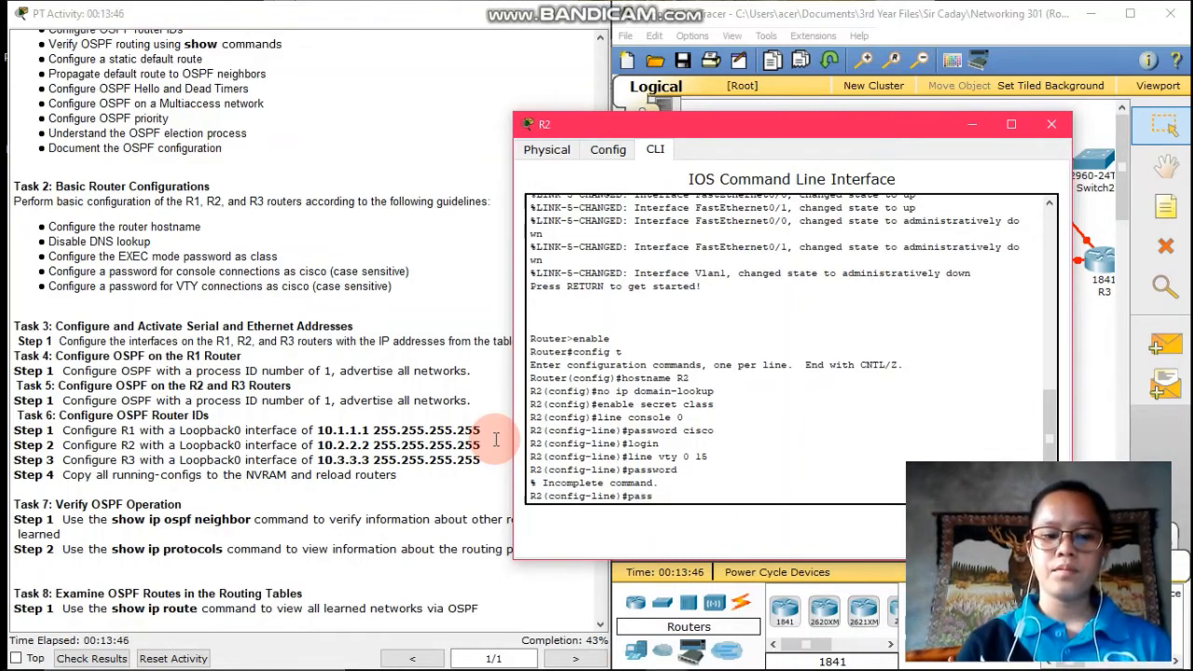
text(word cisc)
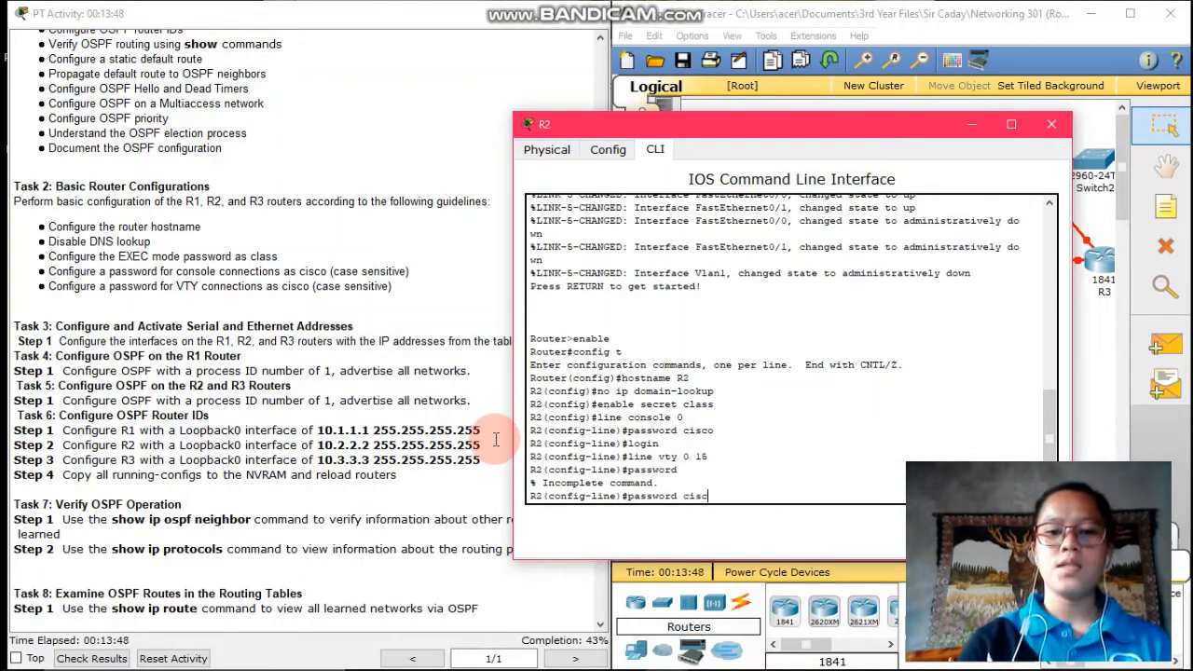
text(o)
key(Return)
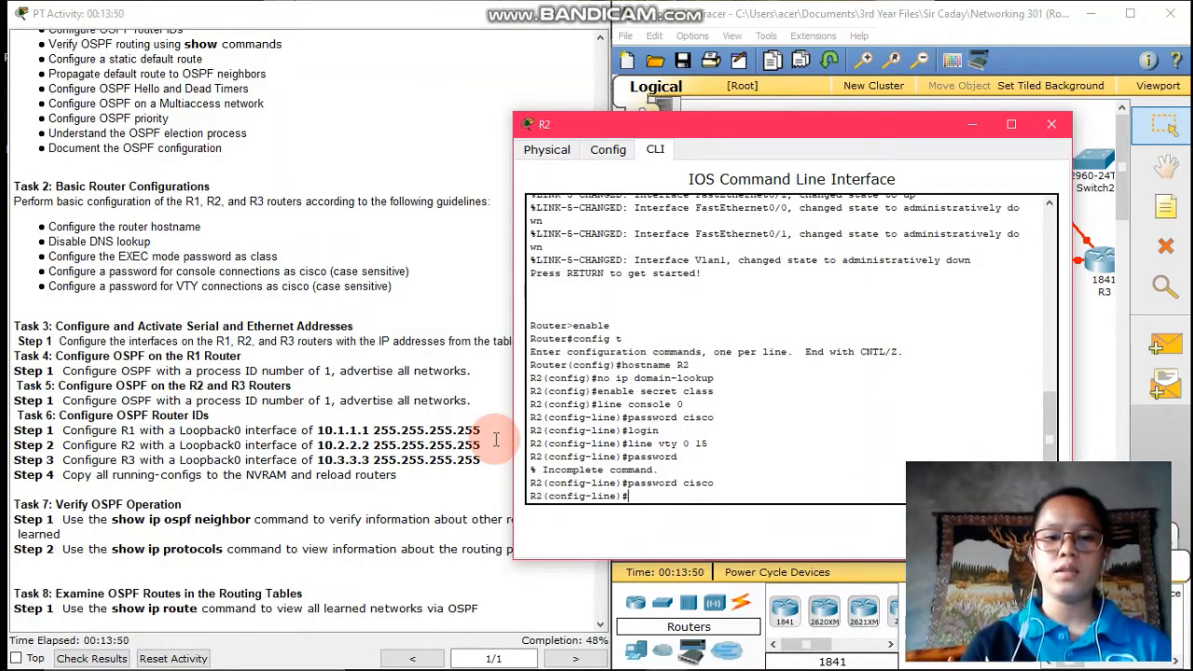
text(exit)
key(Return)
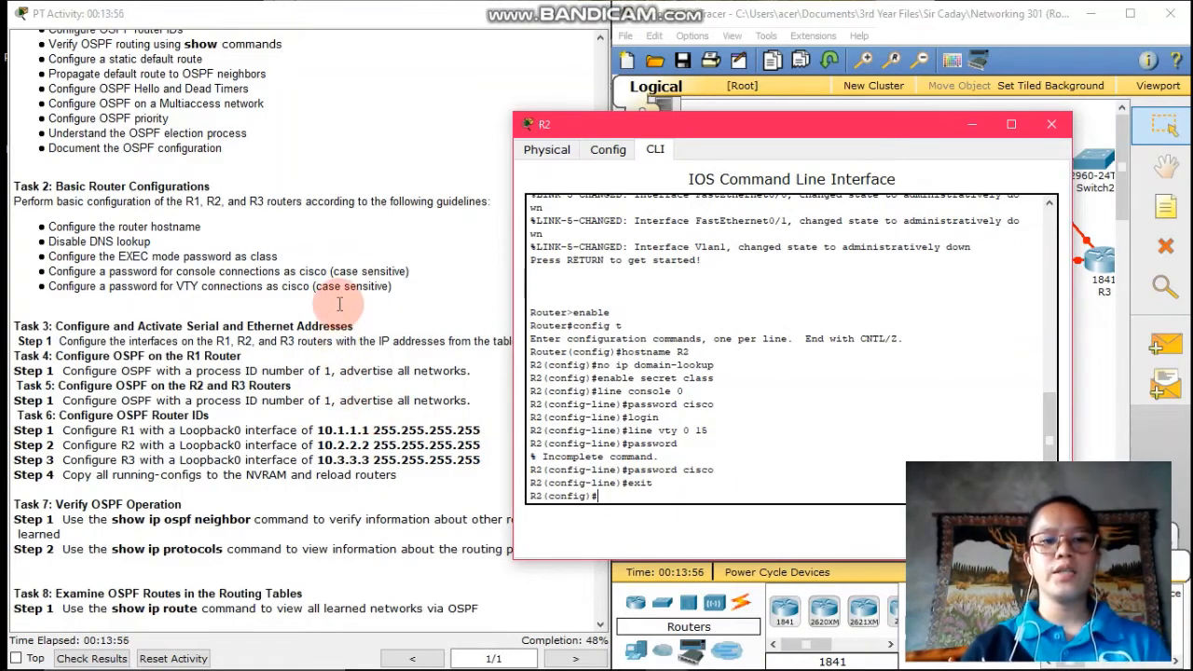
Give R2's Fa0/0 address 10.10.10.1 255.255.255.0, enable it, and exit the interface
scroll(340, 303, up, 5)
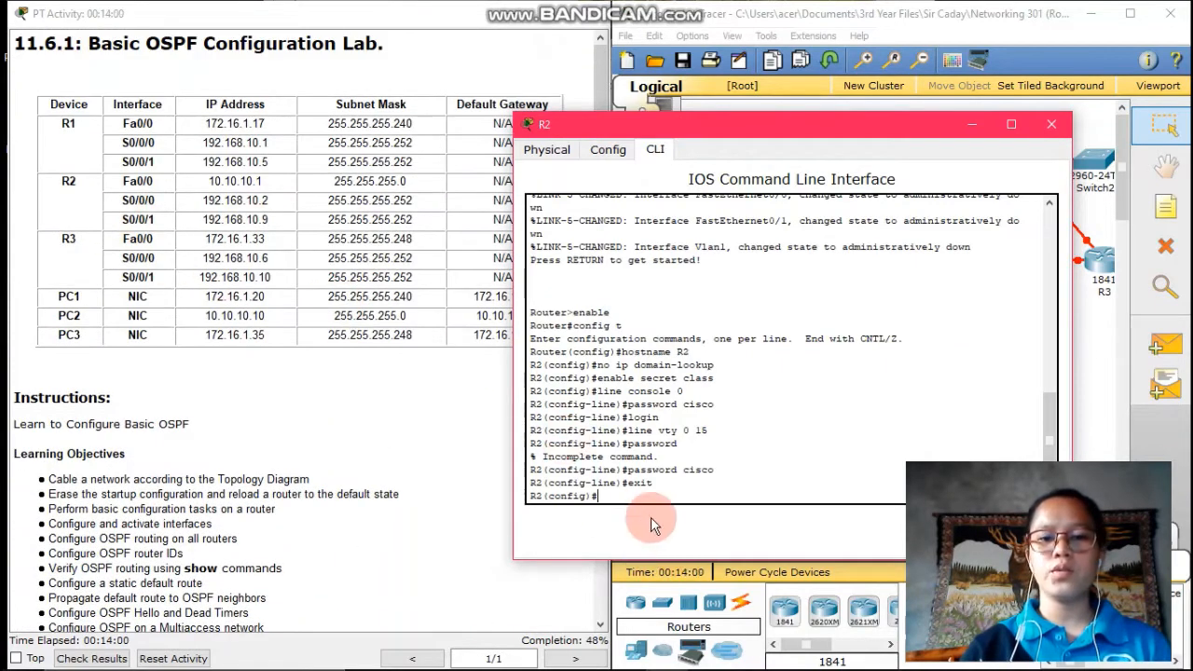
text(int fa0/0)
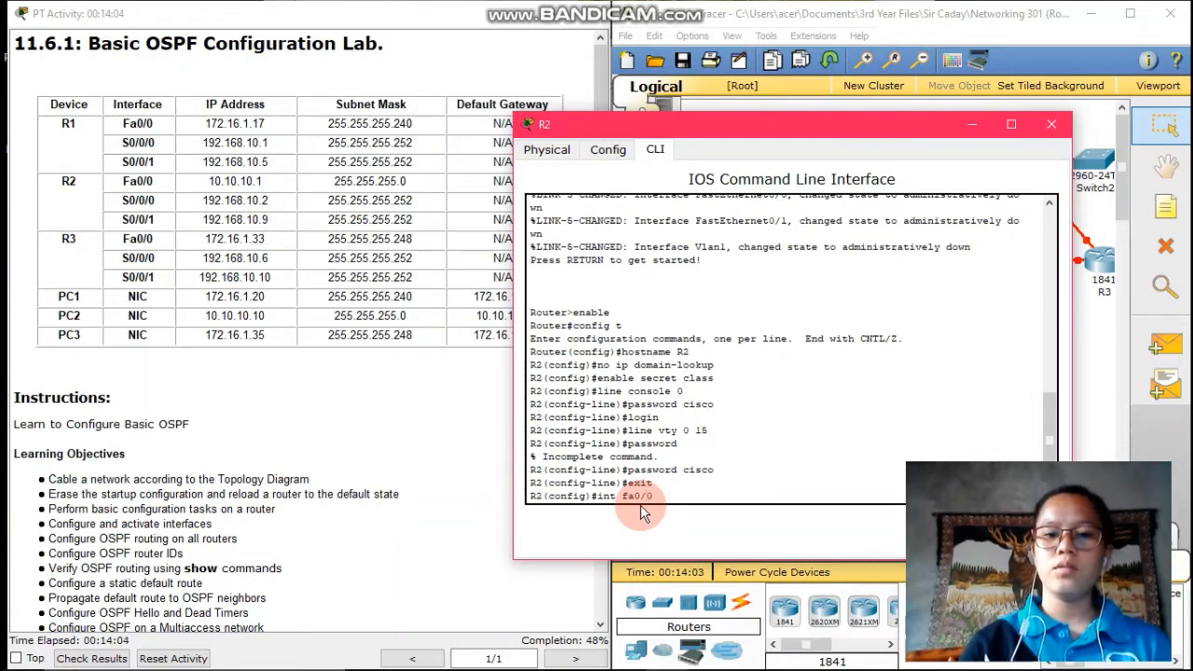
key(Return)
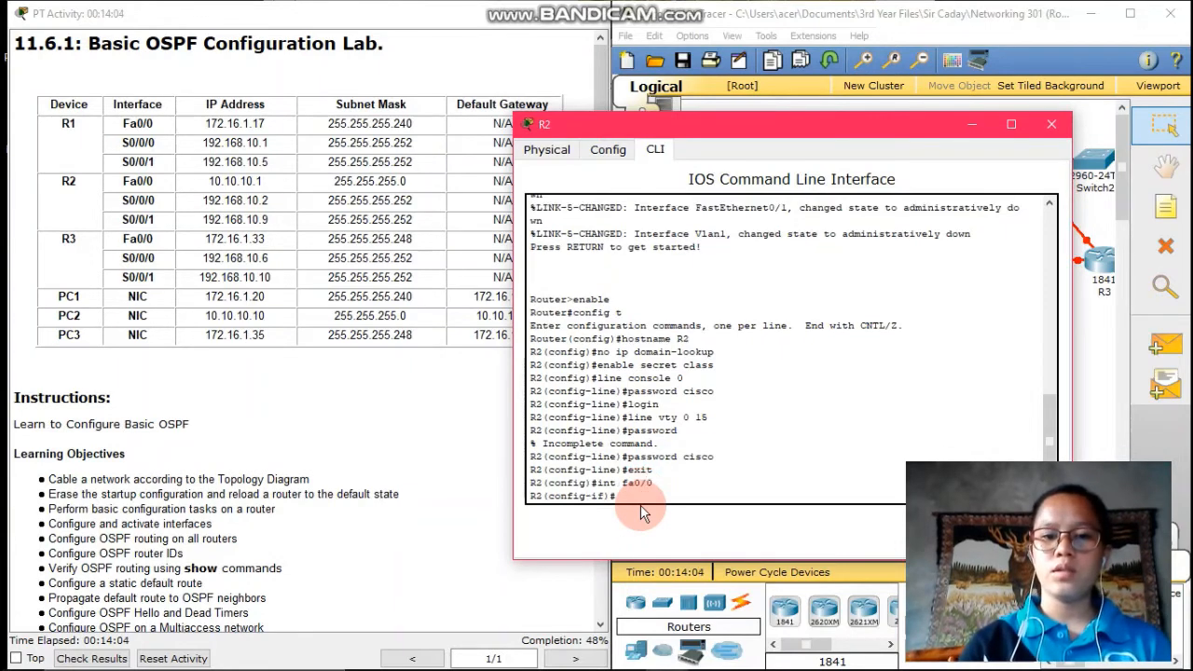
text(ip address)
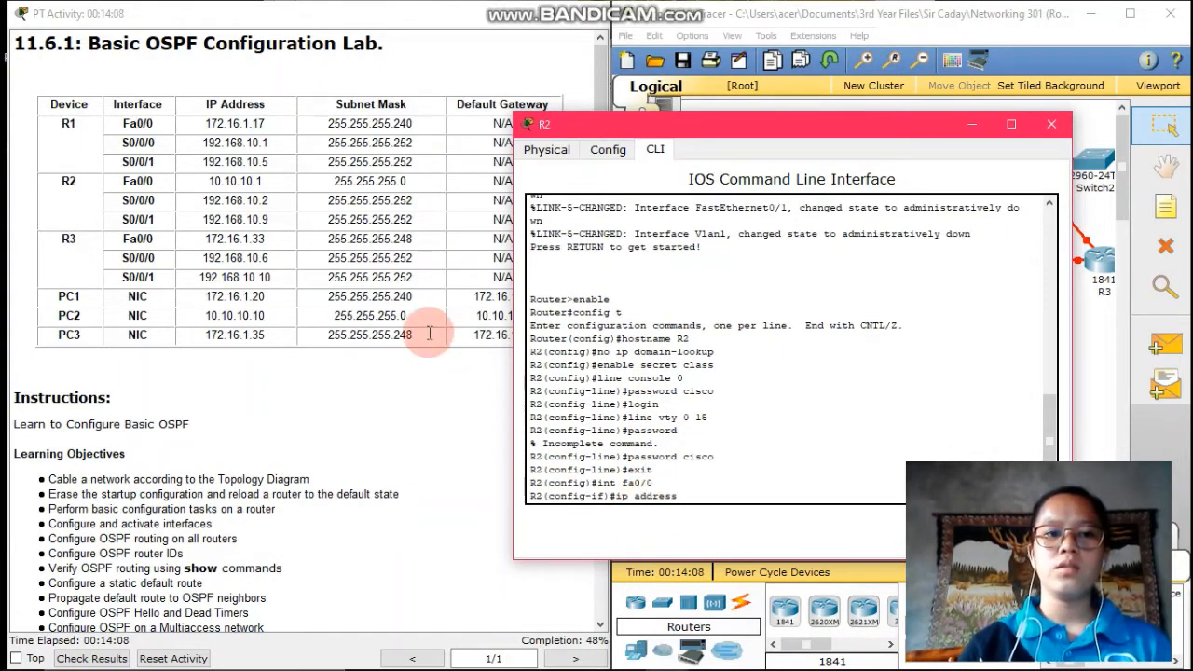
text( 10)
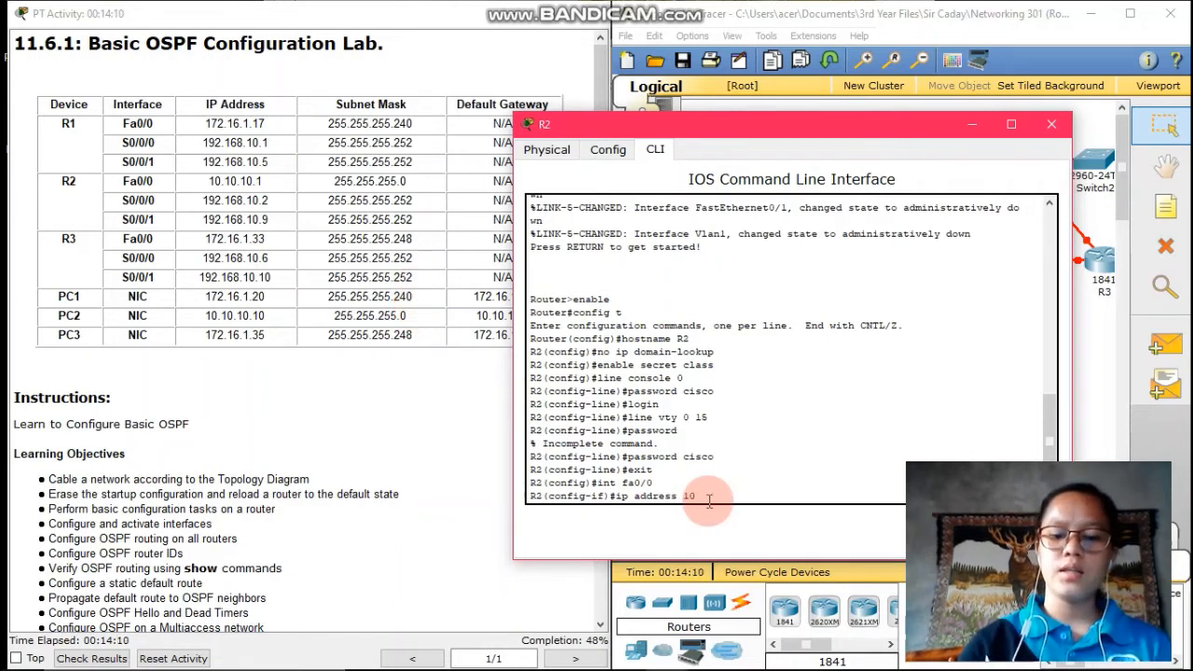
text(.10.10.1)
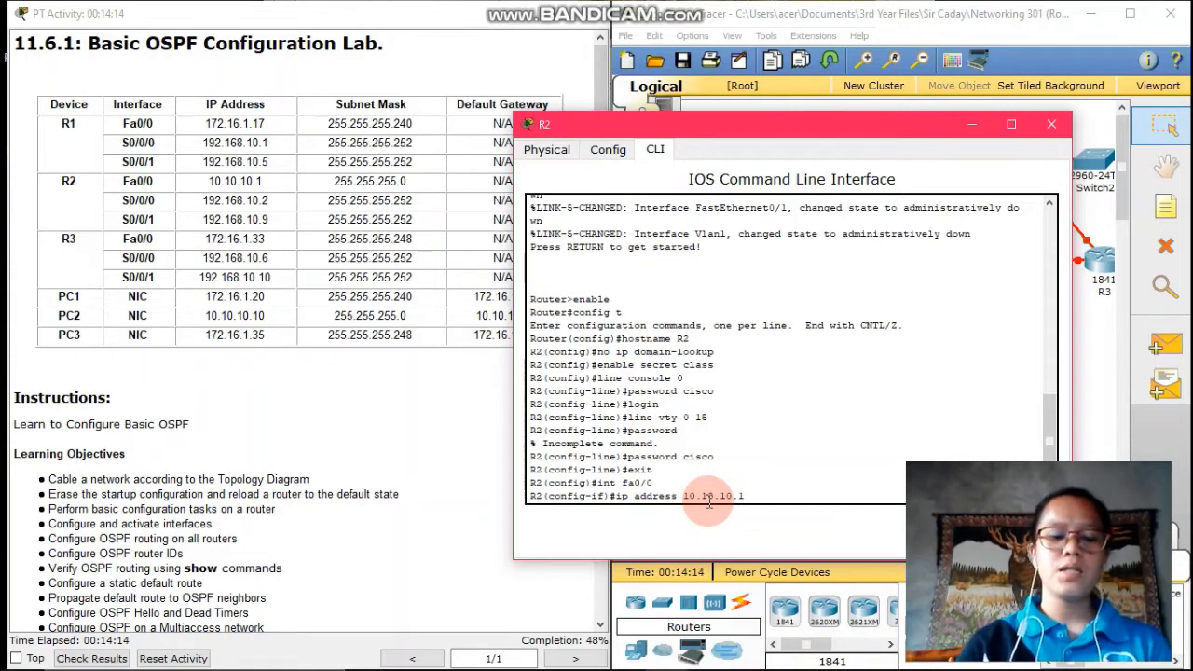
text( 255.255.255)
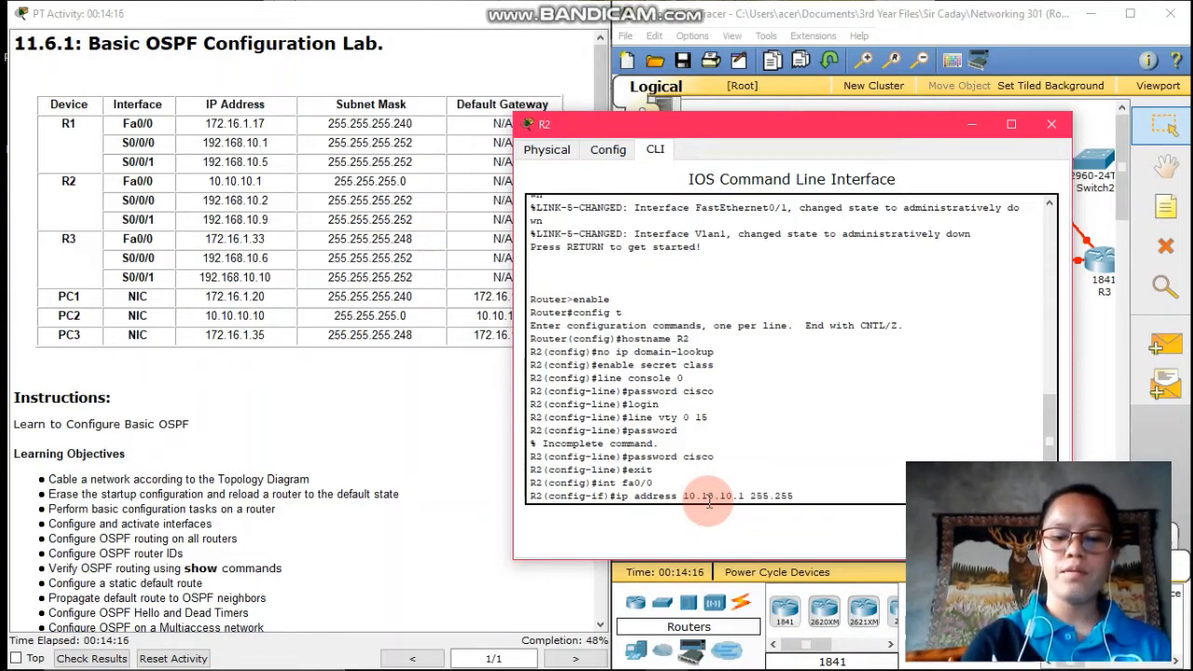
text(.0)
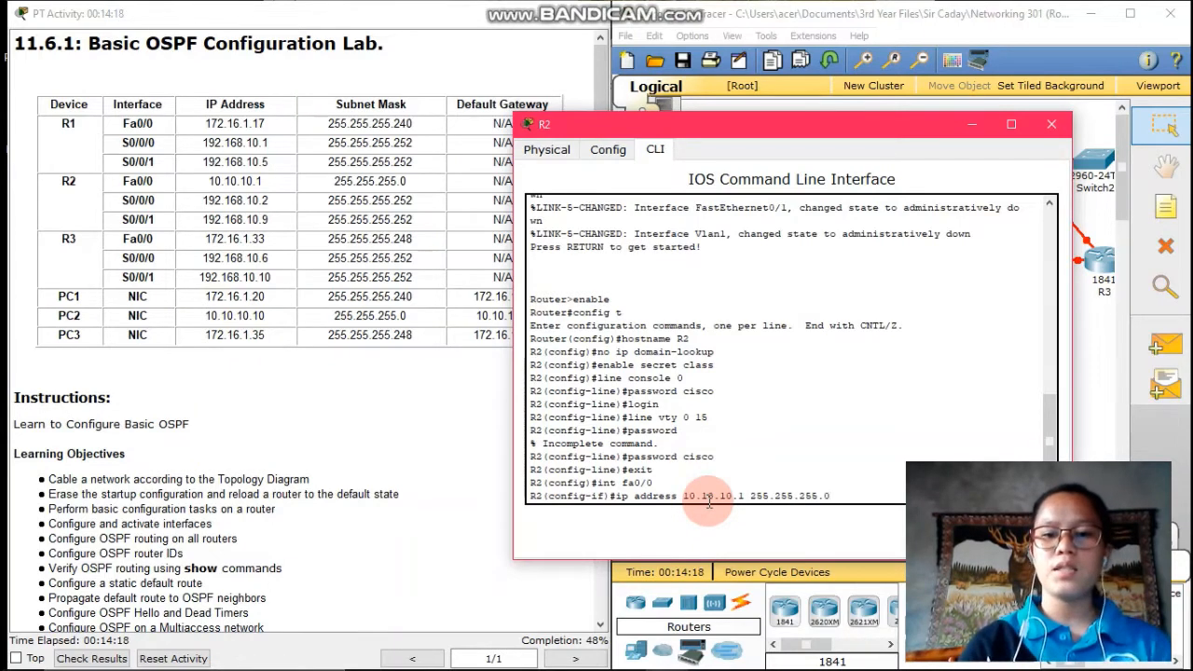
key(Return)
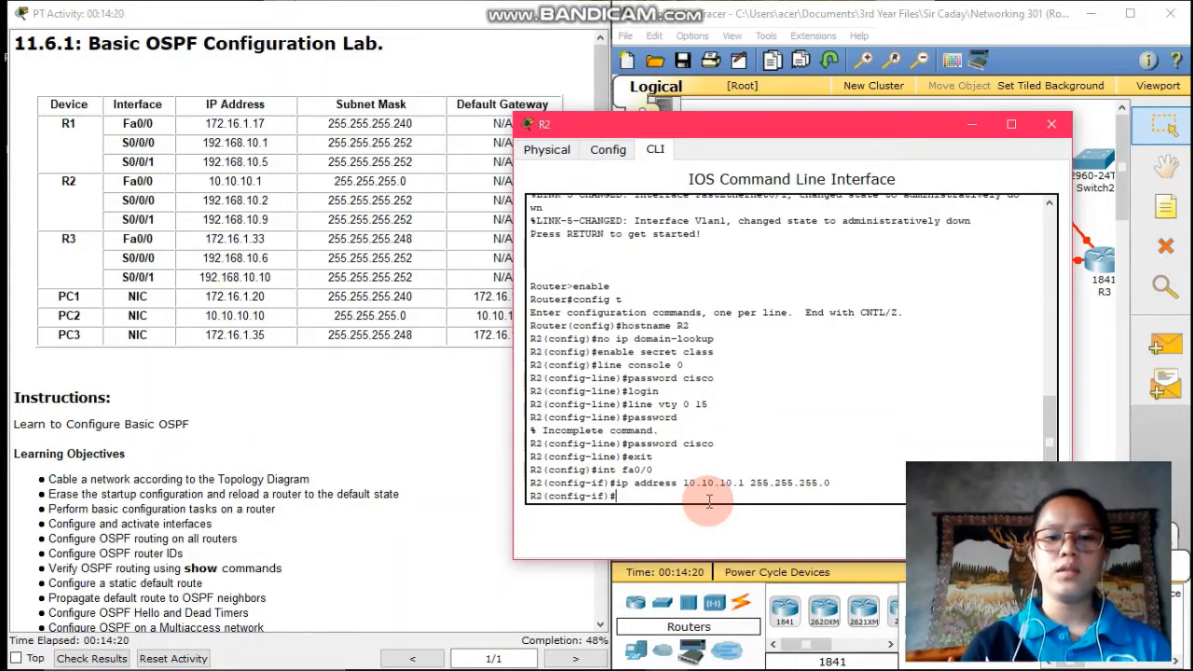
text(no s)
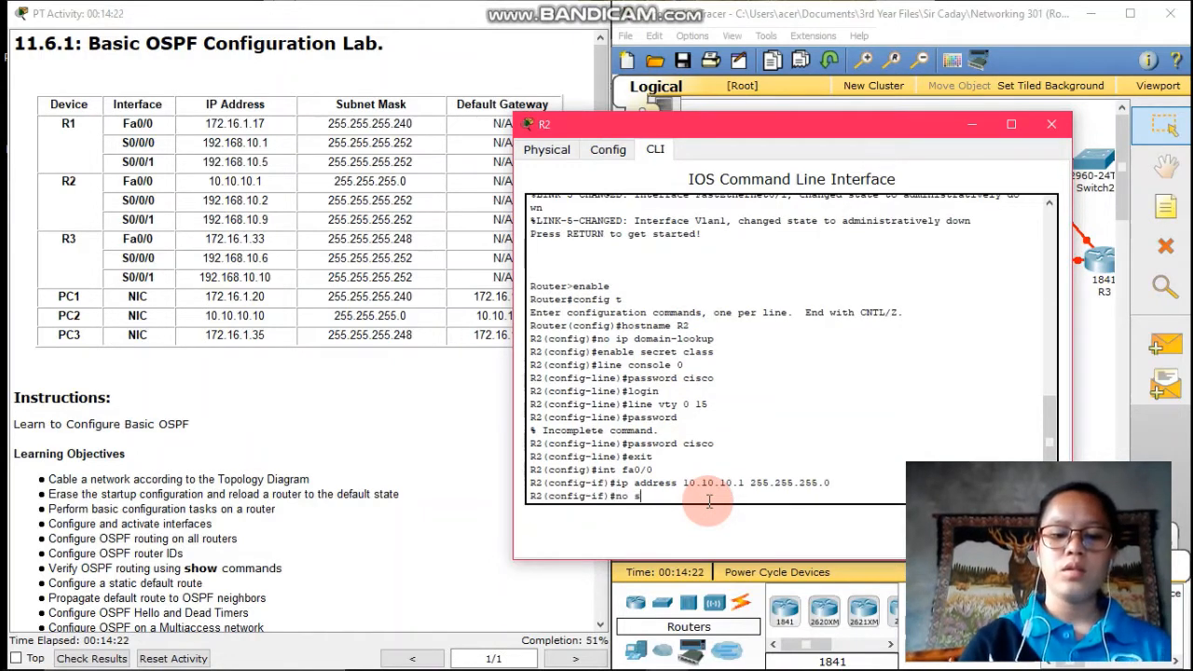
text(hutdown)
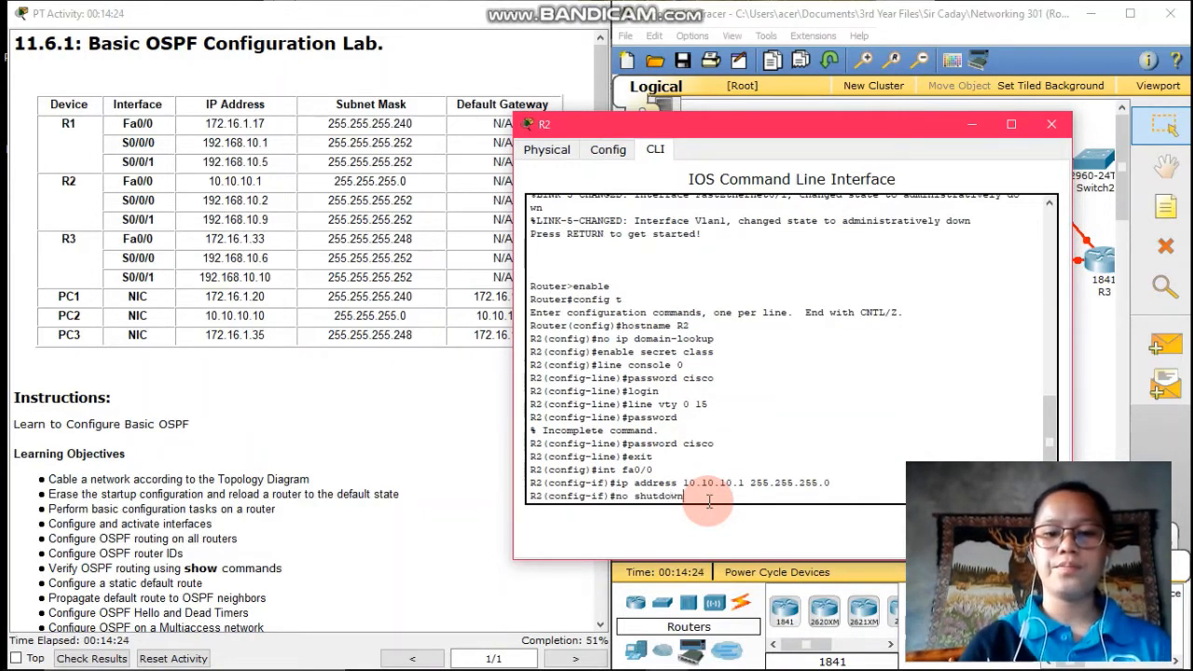
key(Return)
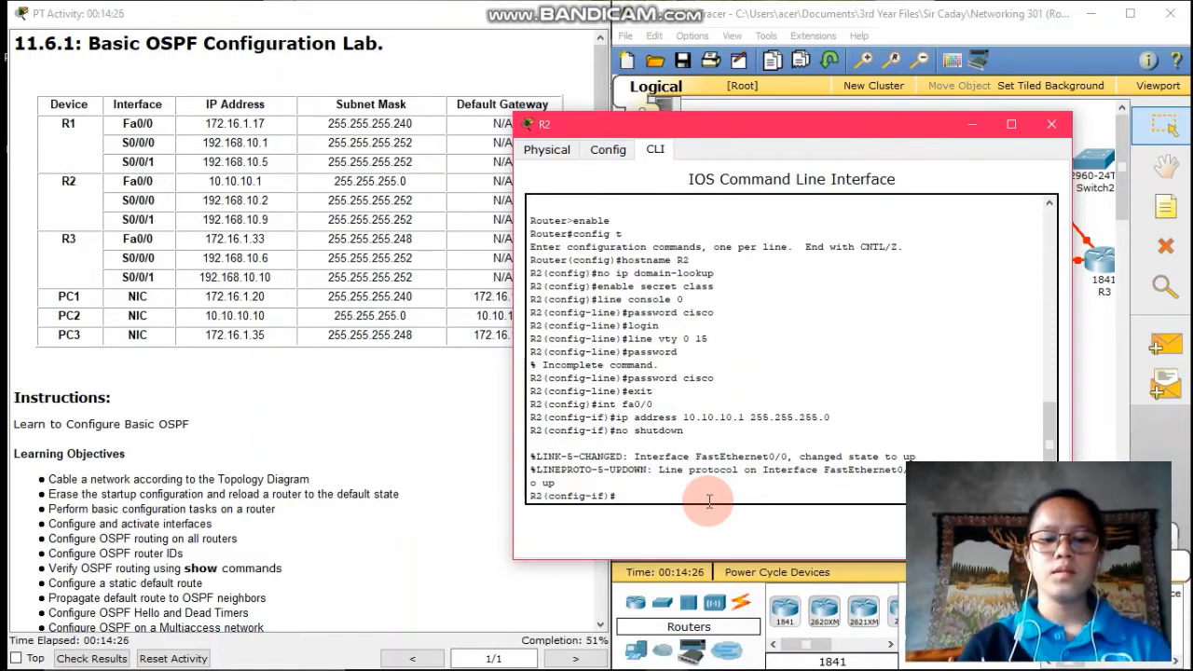
text(exit)
key(Return)
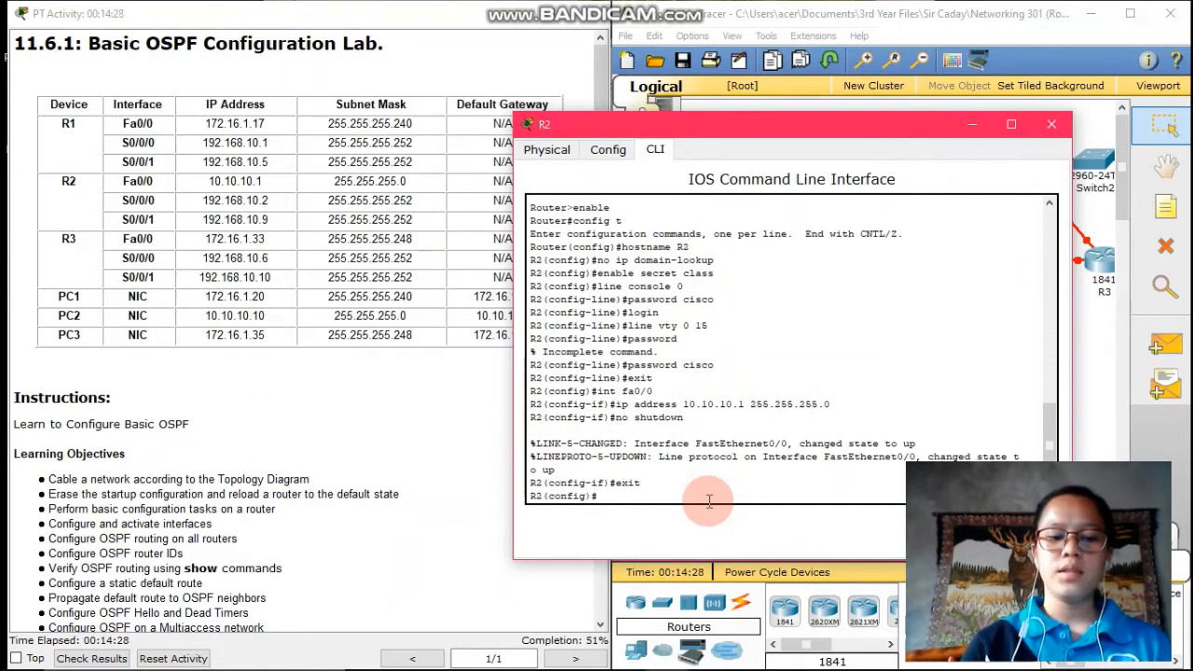
Assign 192.168.10.2 255.255.255.252 to R2's s0/0/0 and bring it up
text(int s0/)
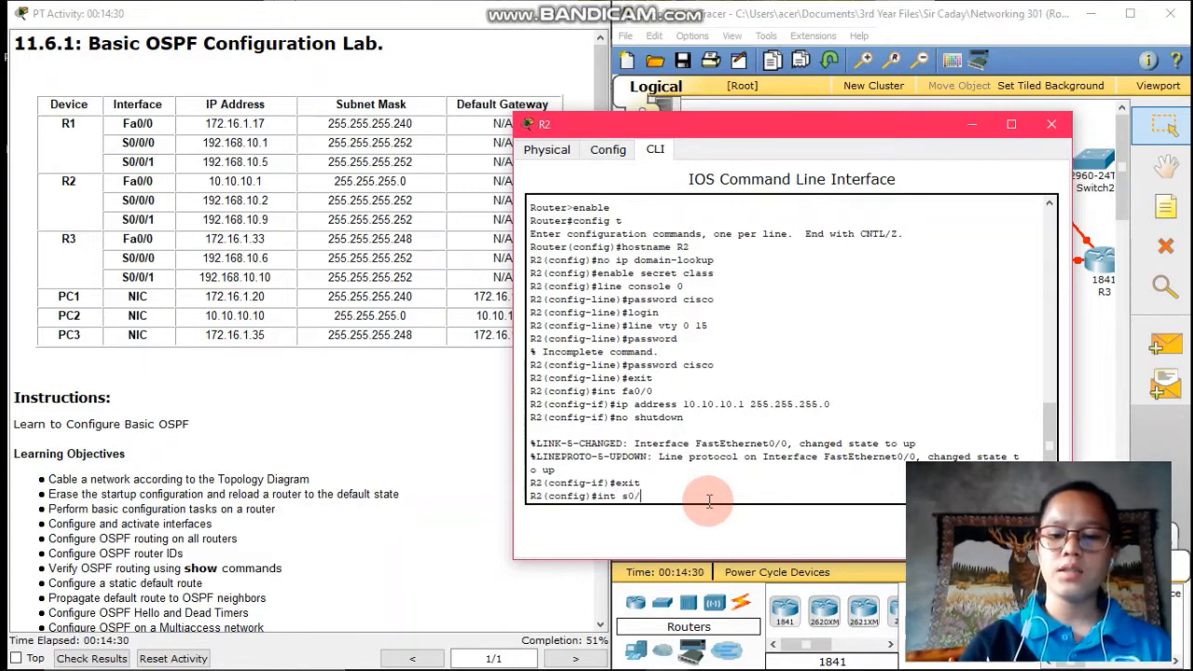
text(0/0)
key(Return)
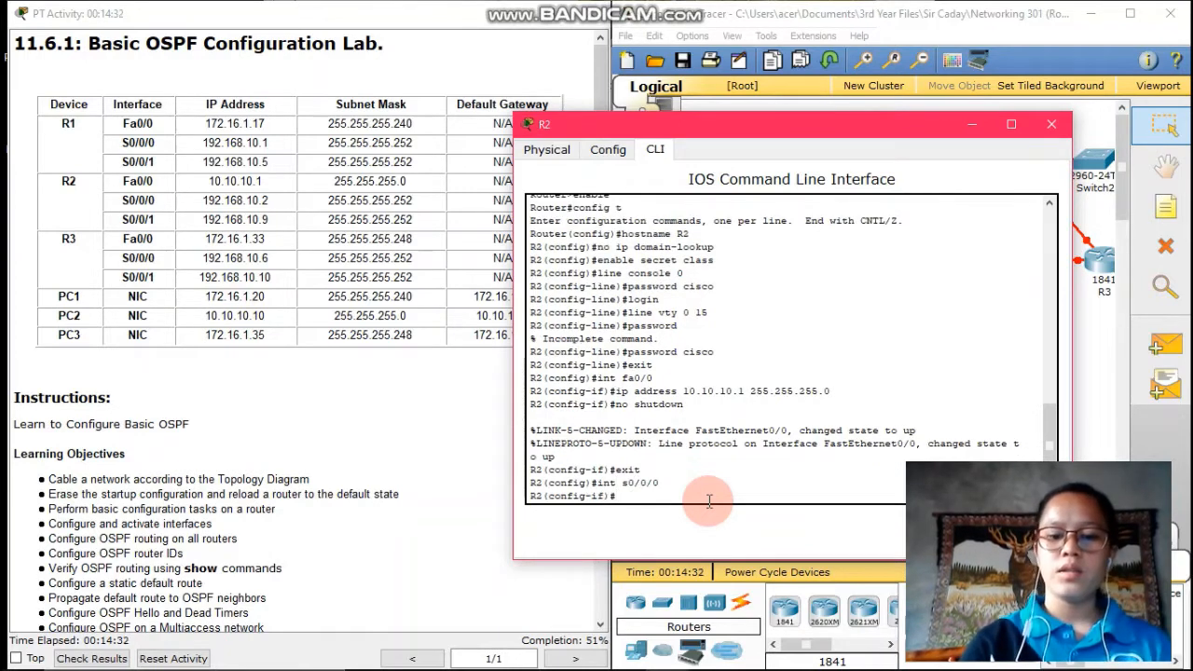
text(ip address)
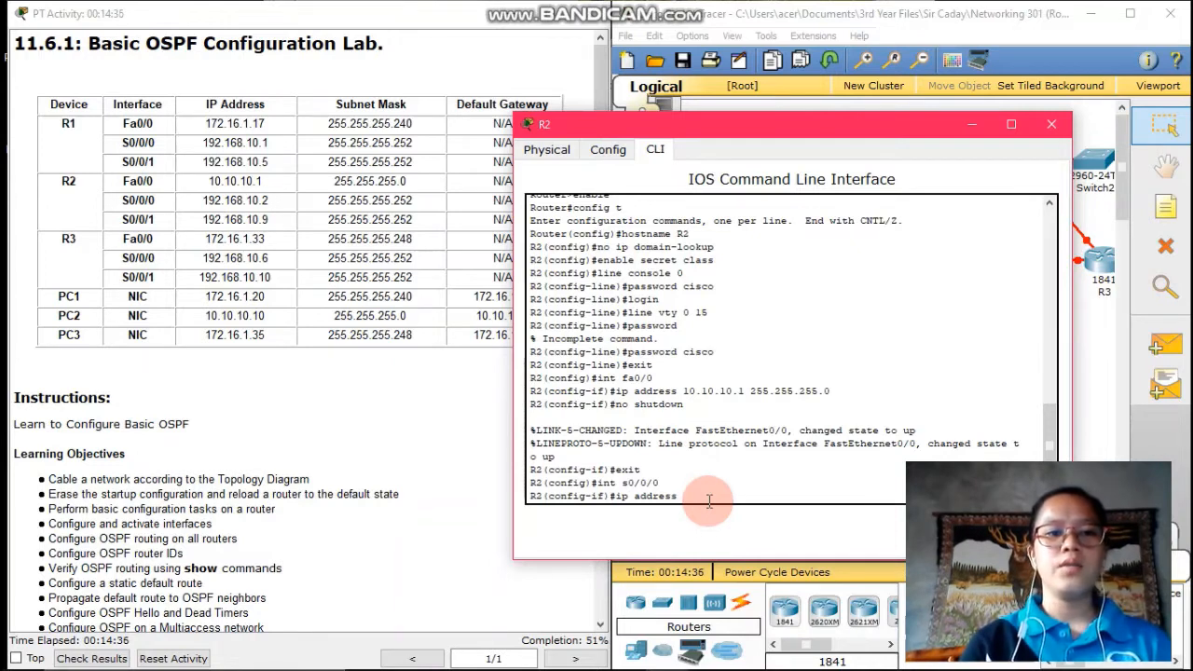
text( 192)
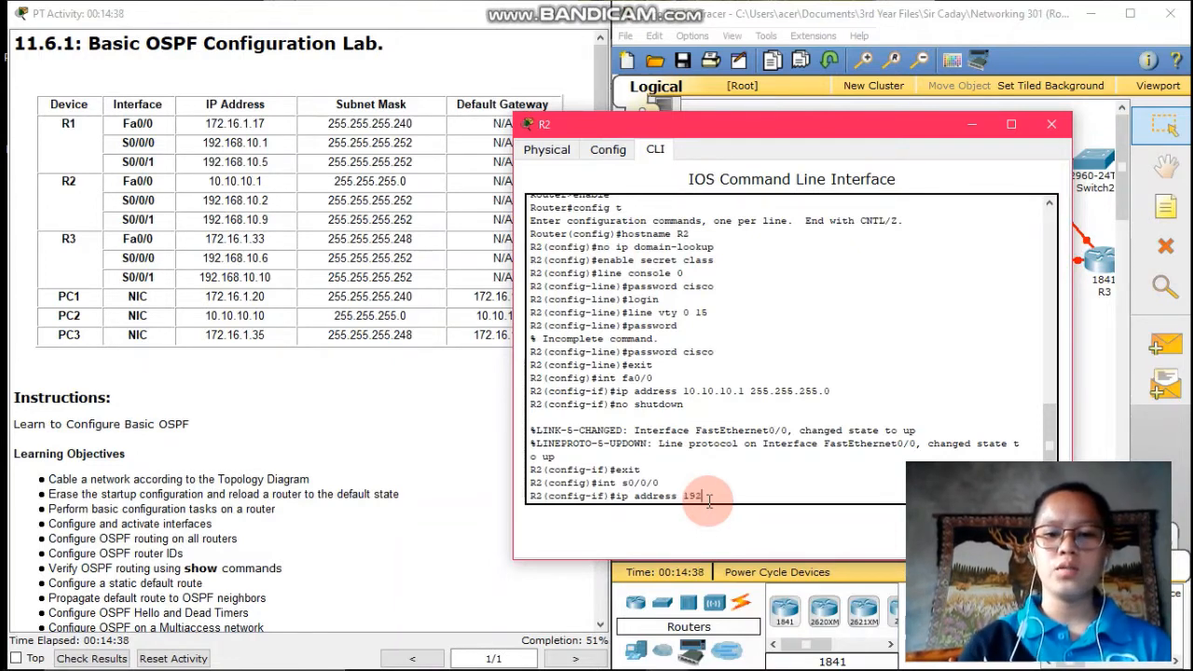
text(.168.)
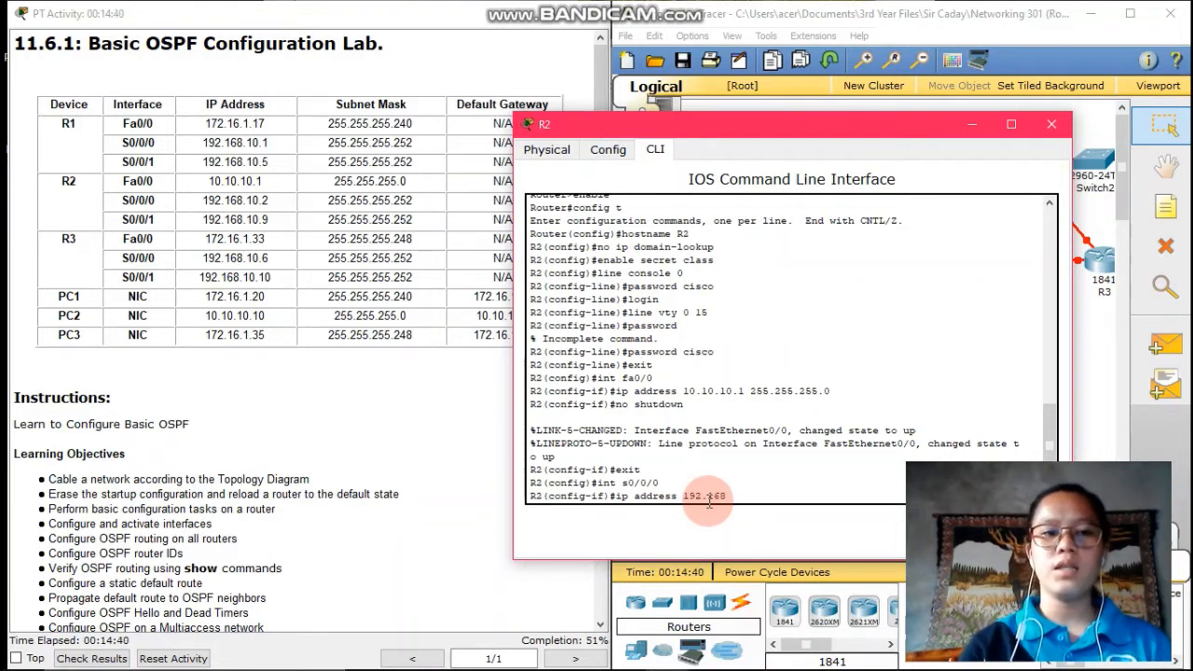
text(10.2)
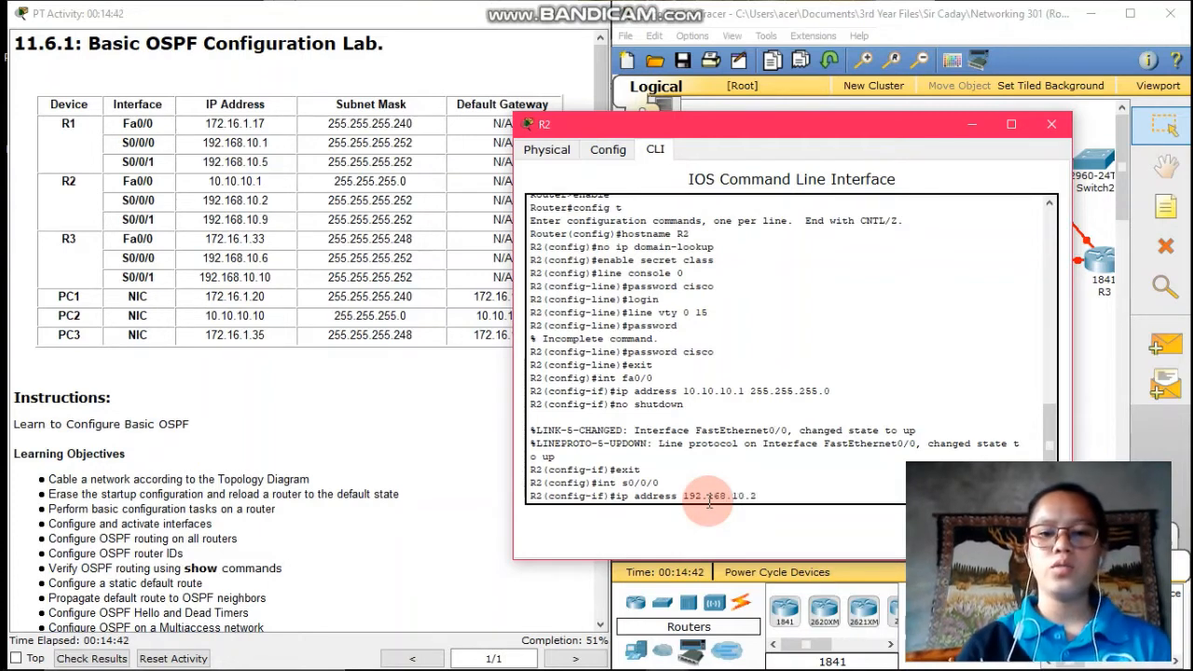
text( 255.255)
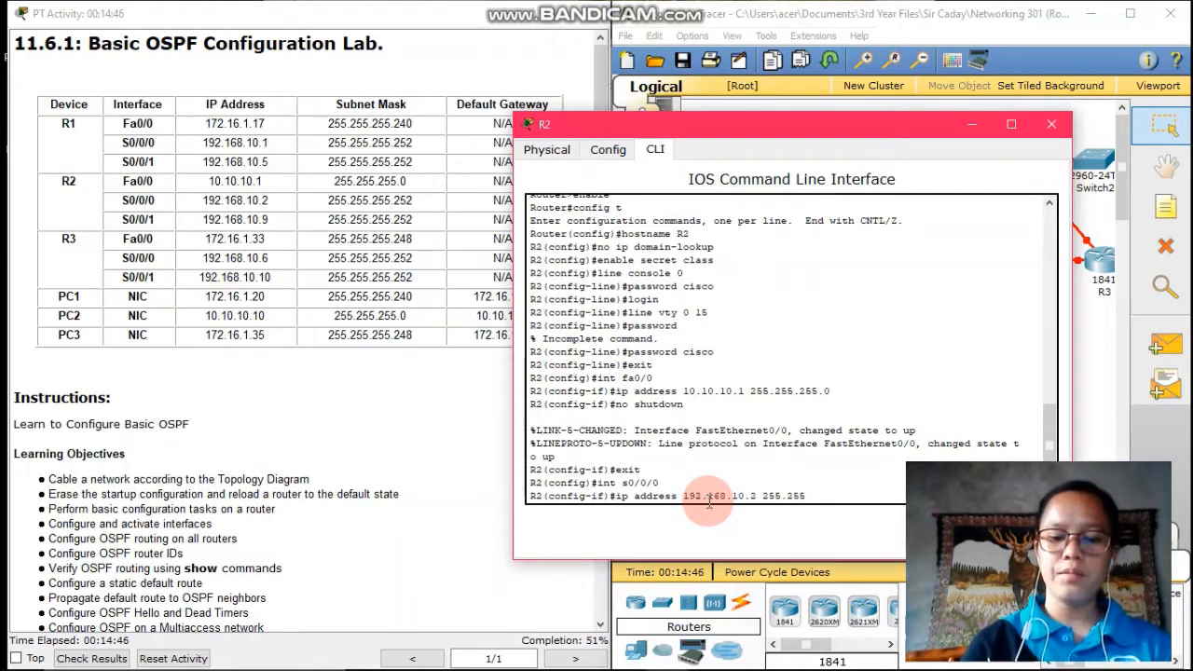
text(.255.)
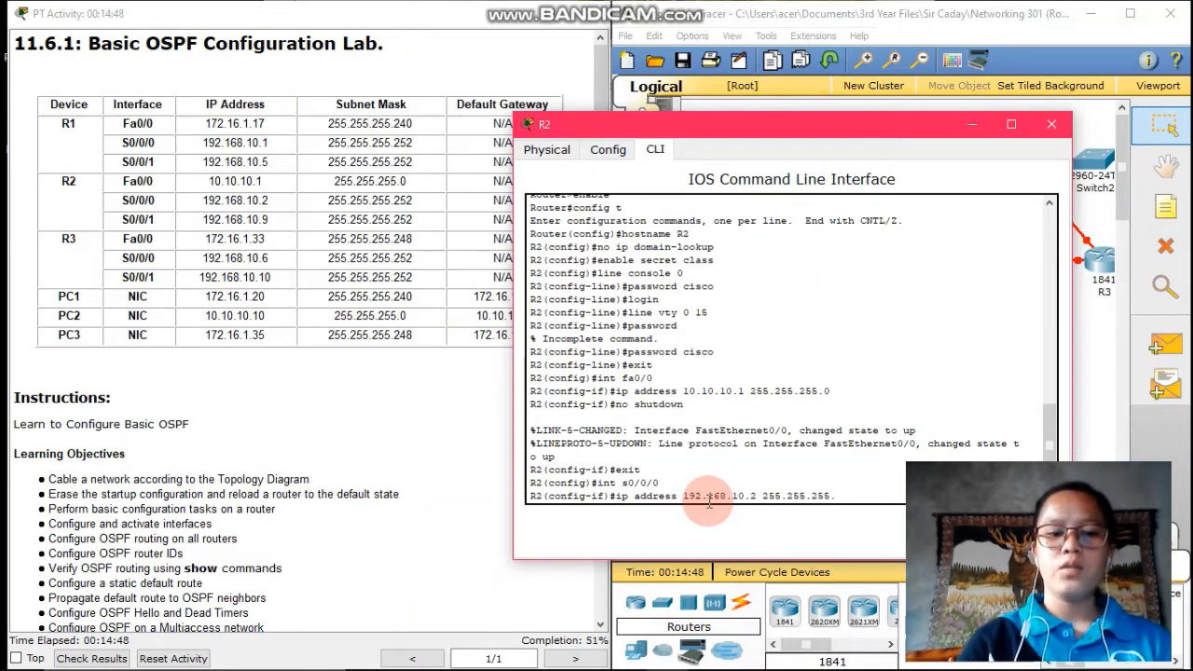
text(252)
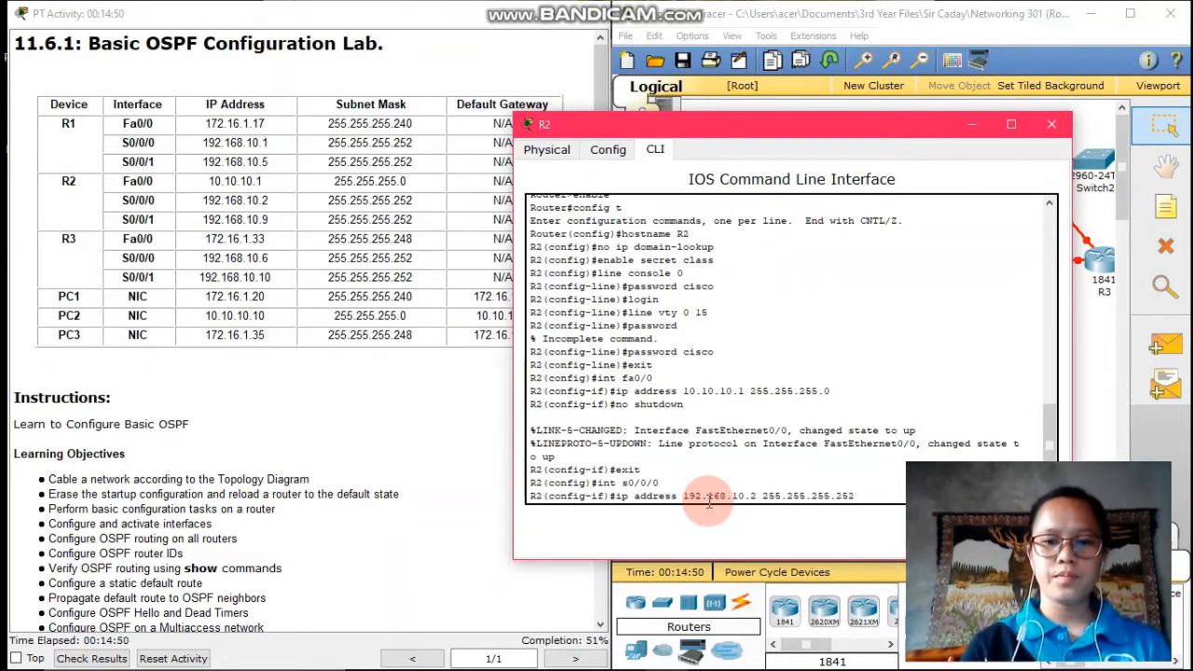
key(Return)
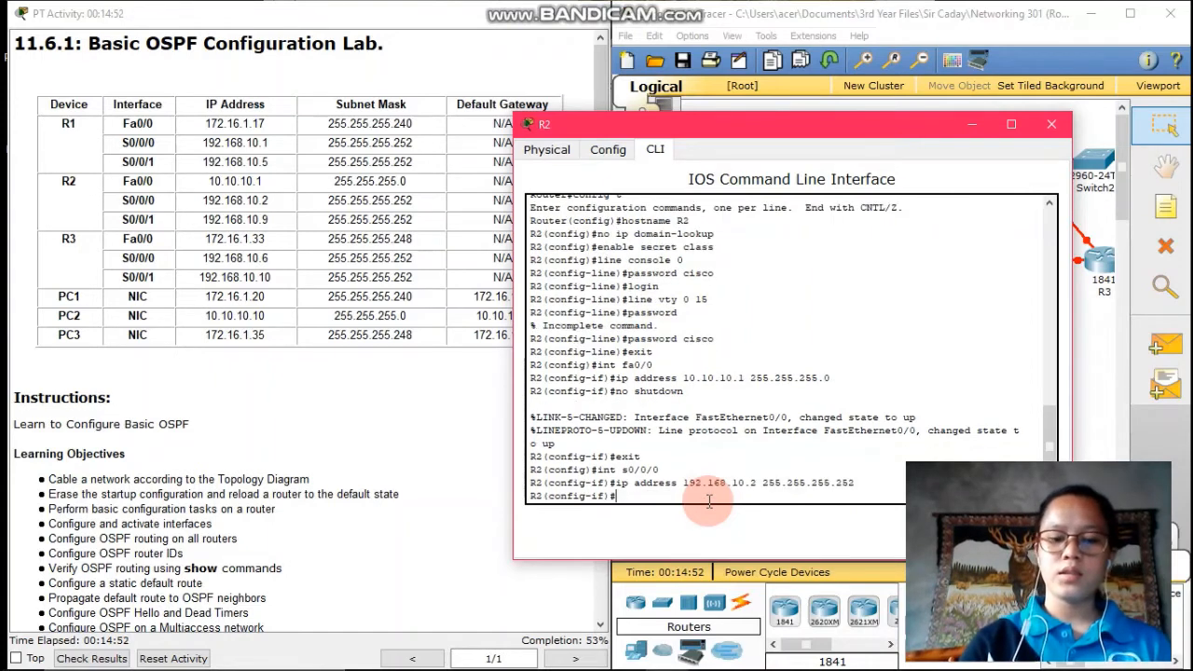
text(no shutd)
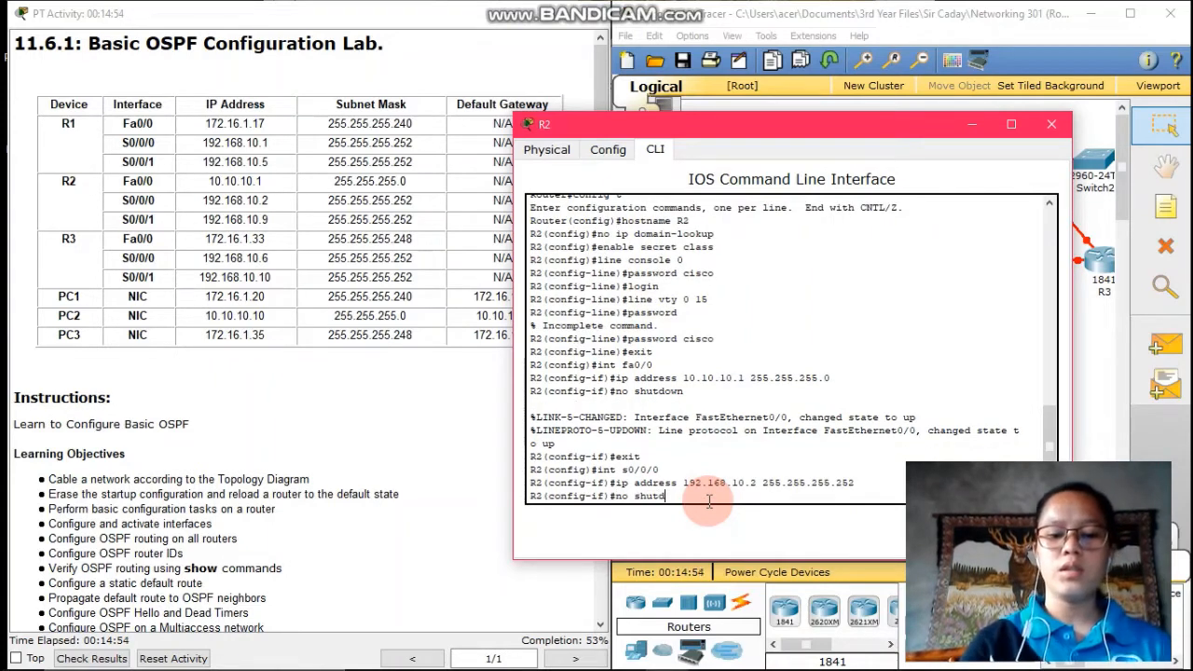
text(own)
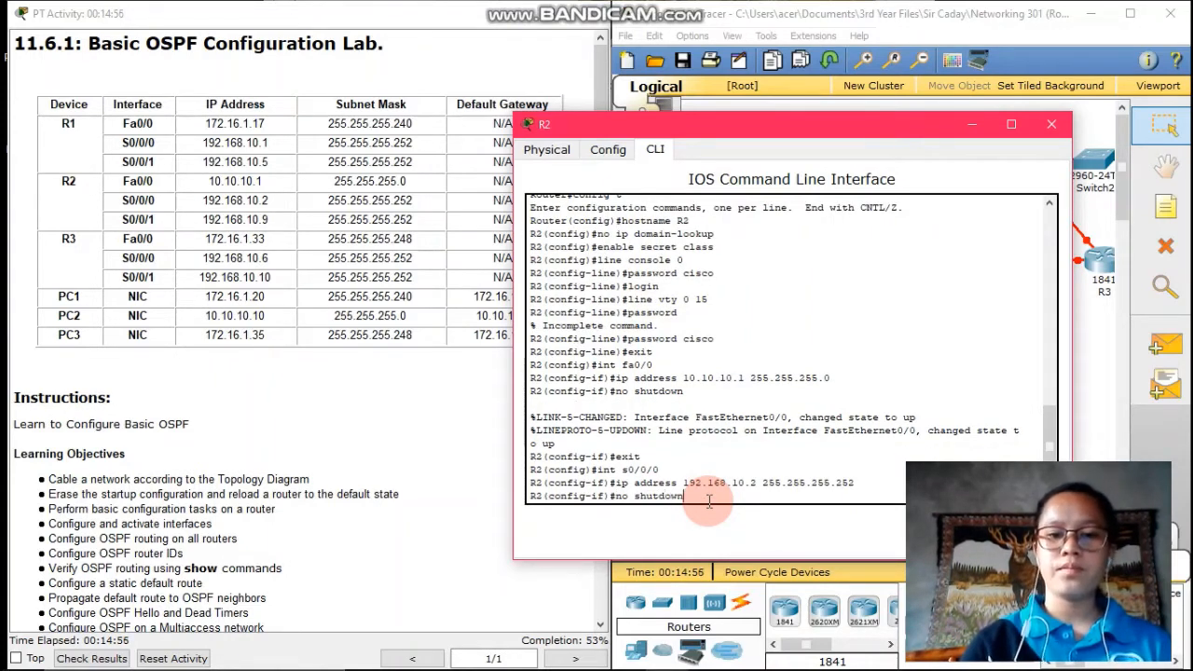
key(Return)
Give R2's s0/0/1 address 192.168.10.9 255.255.255.252, enable it, and return to global mode
text(exit)
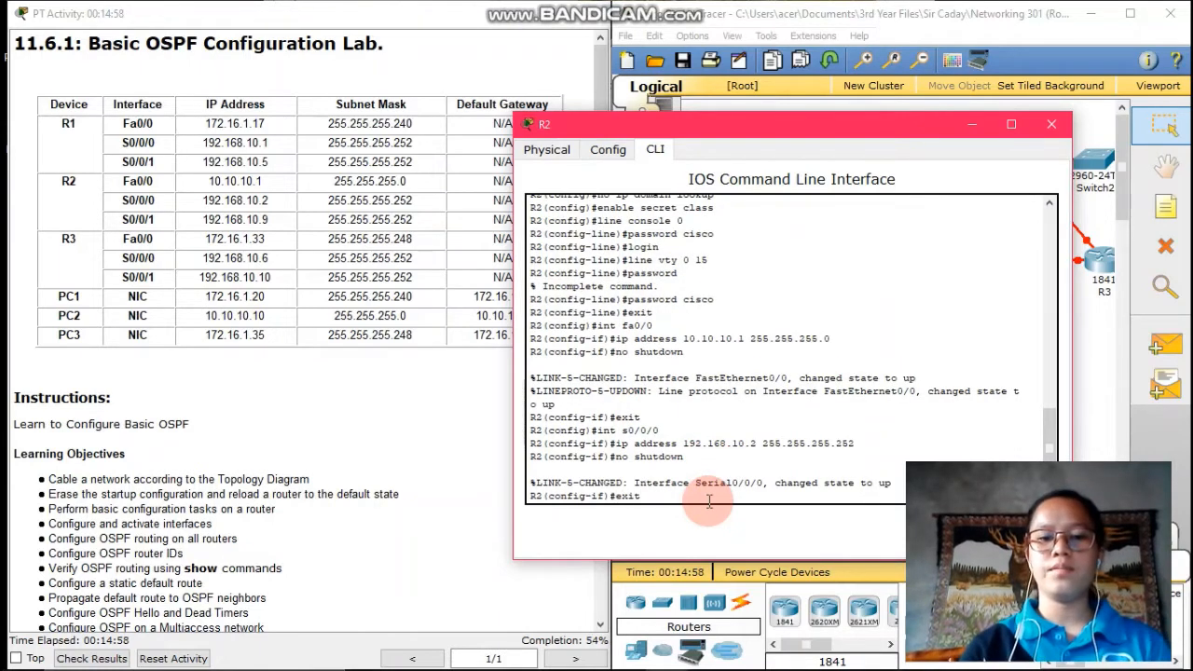
key(Return)
text(int)
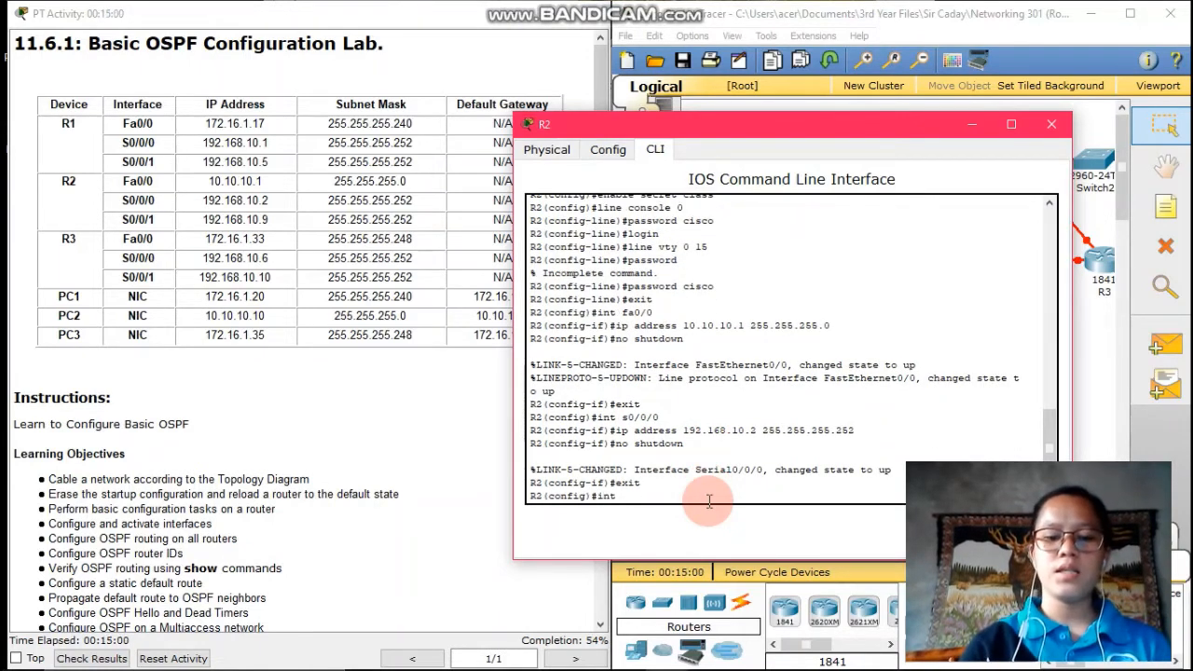
text( s0/0/1)
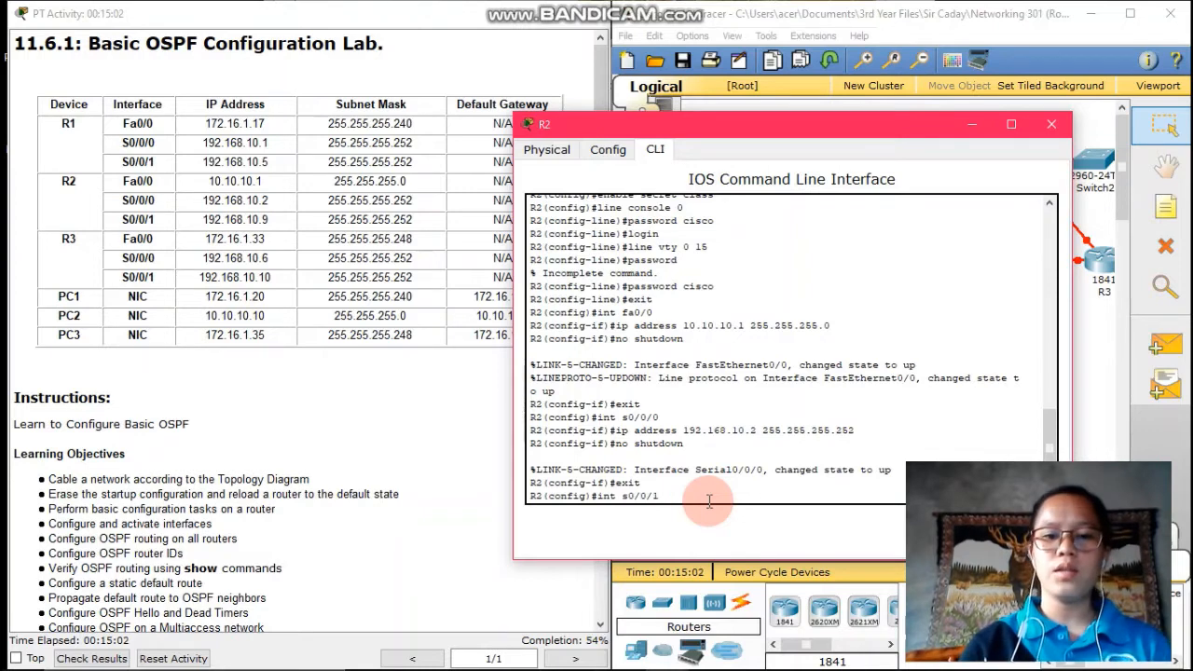
key(Return)
text(ip )
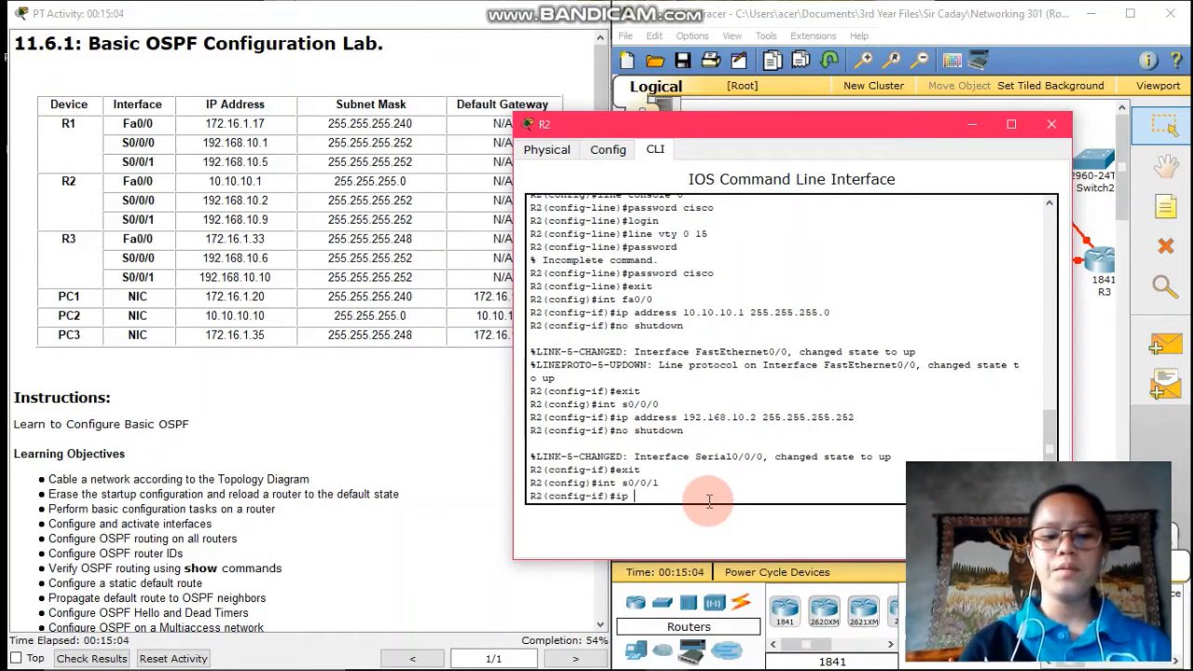
text(address 1)
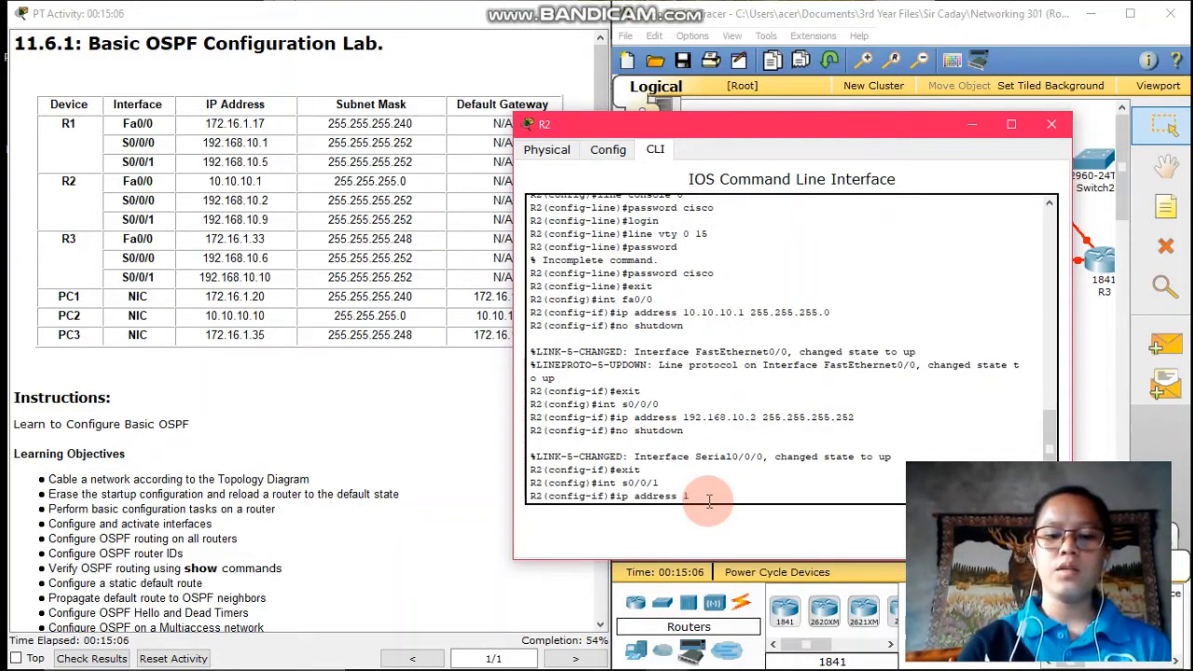
text(92)
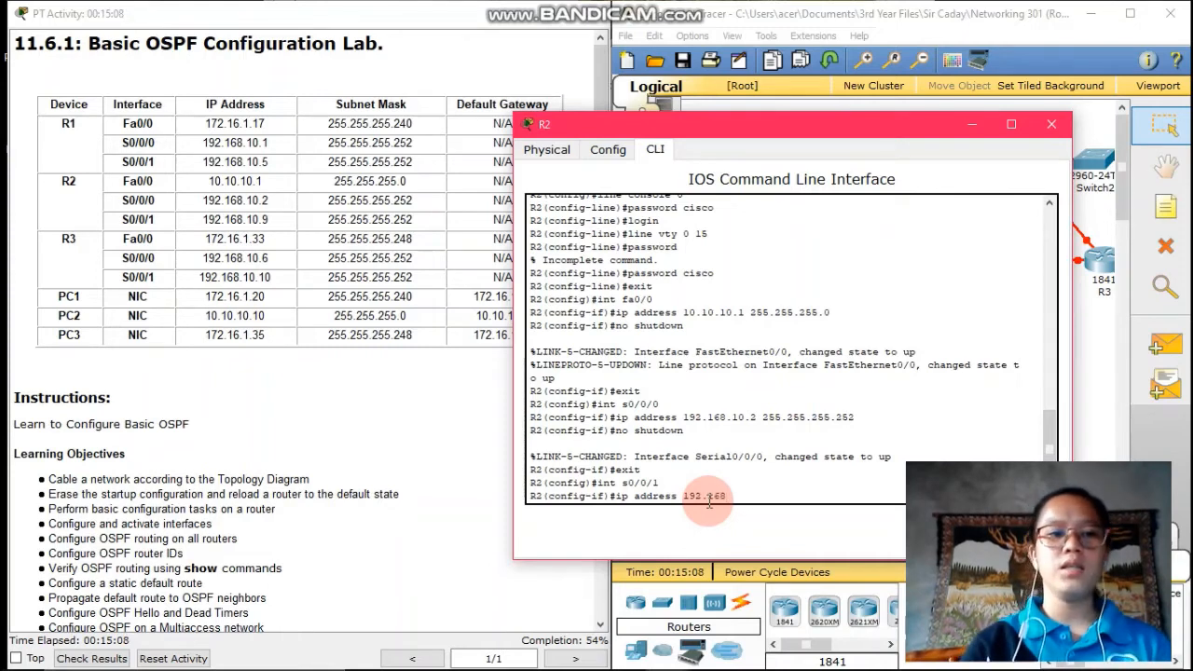
text(.168.)
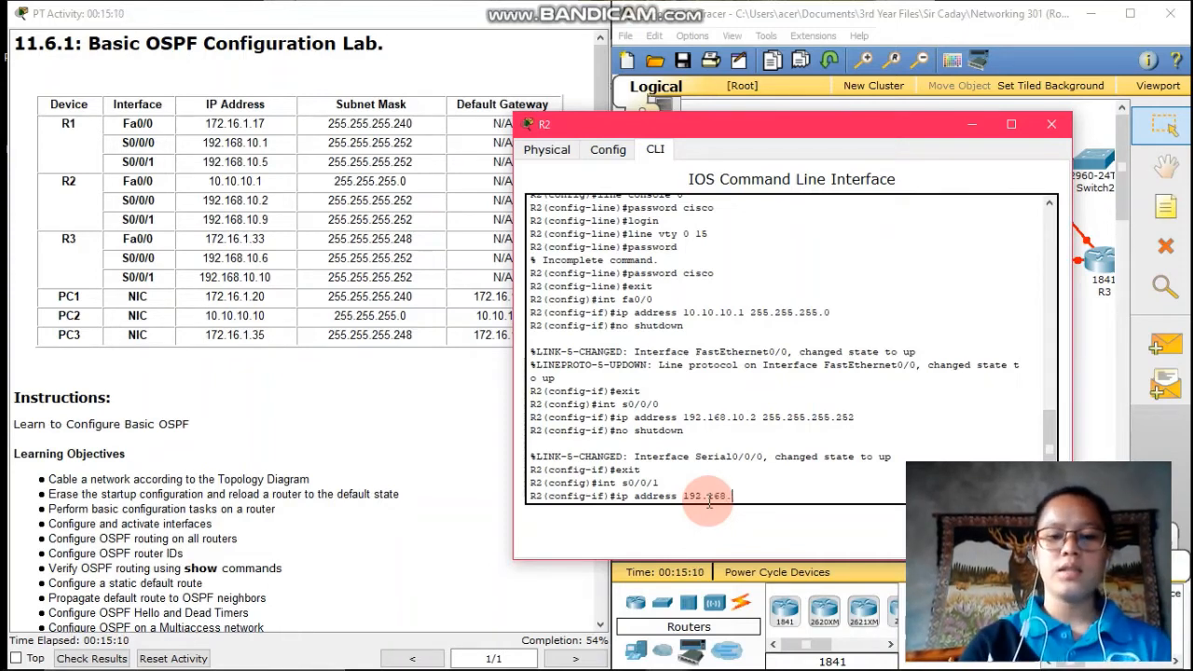
text(10)
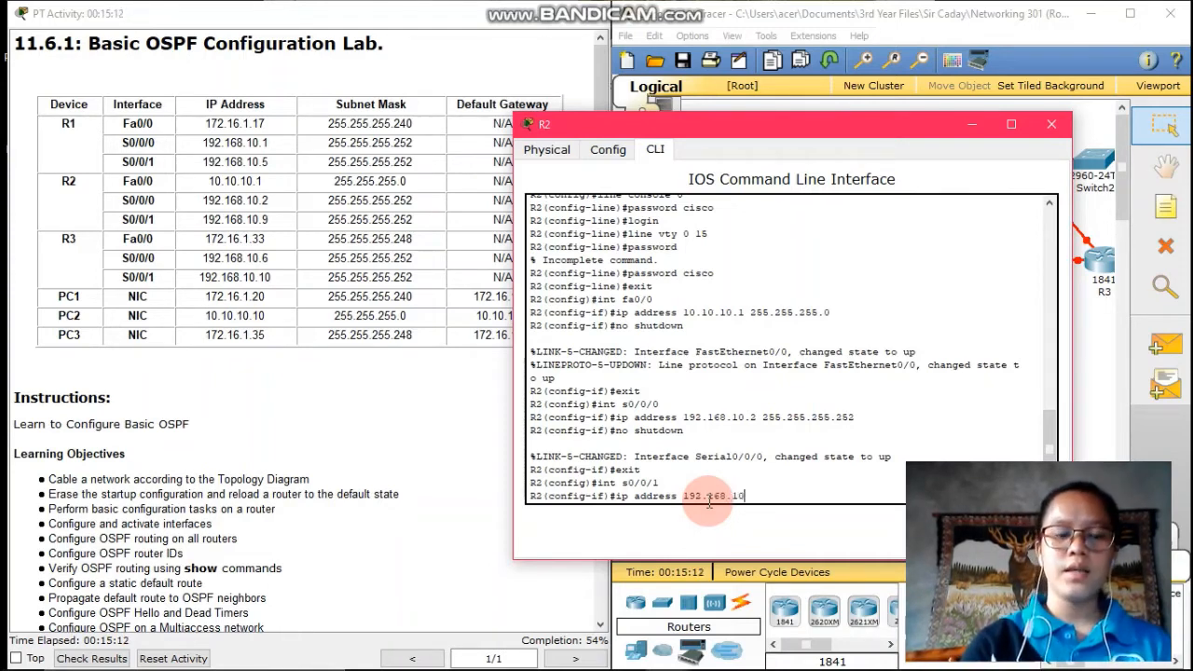
text(.)
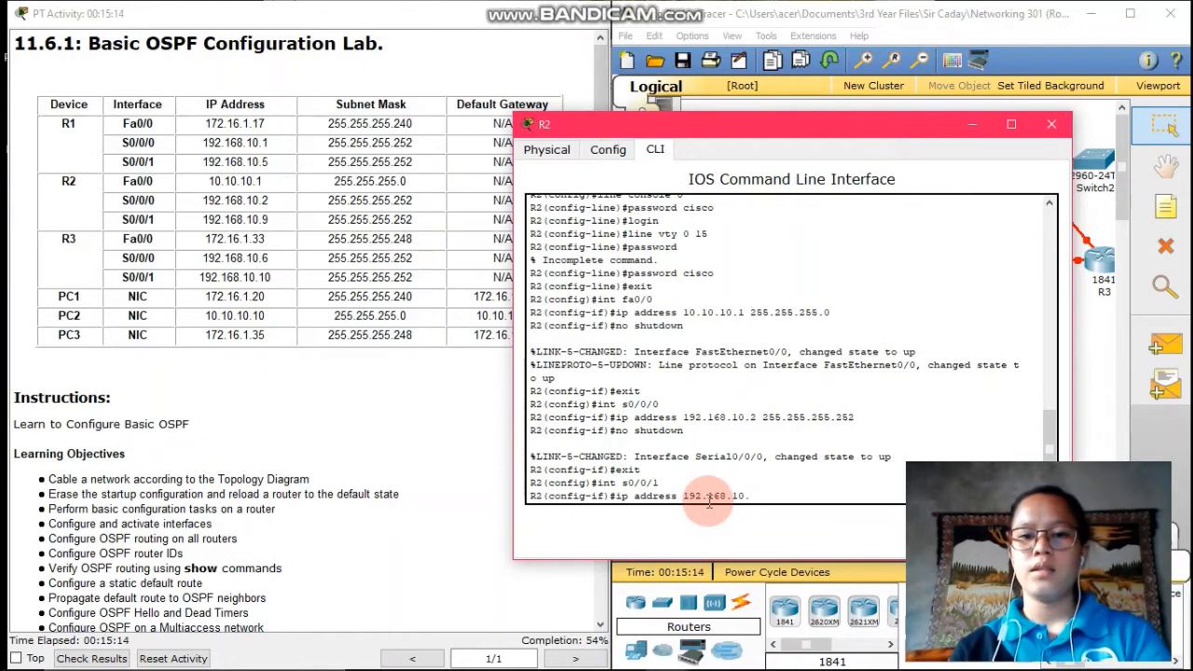
text(9)
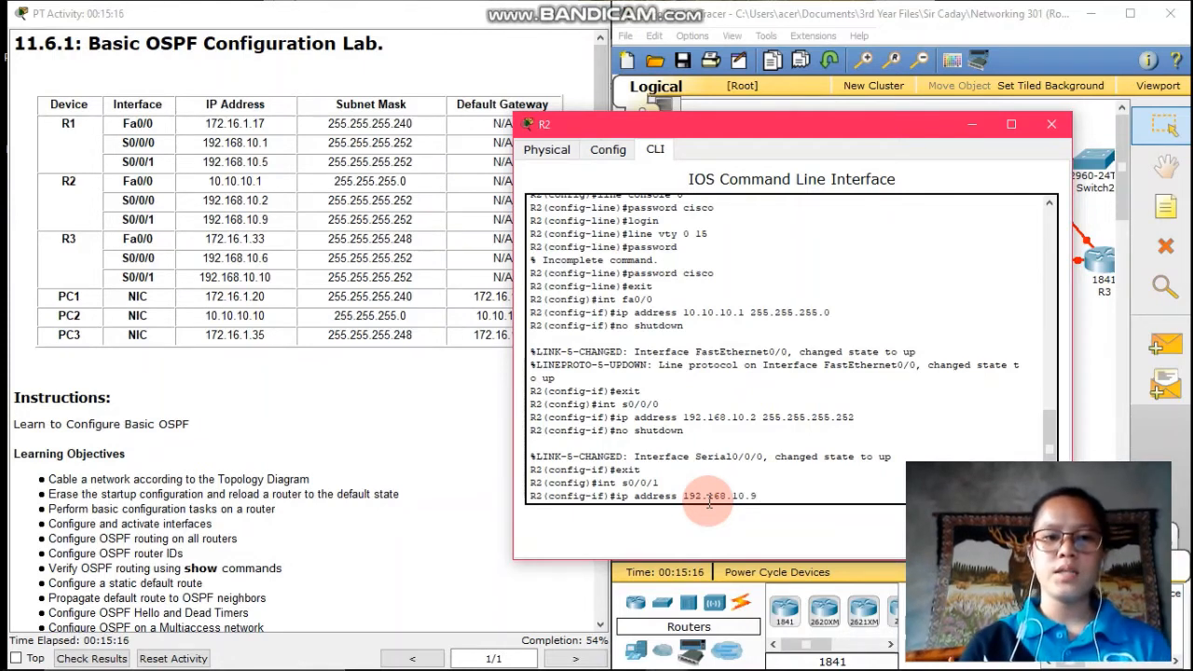
text( 255.2)
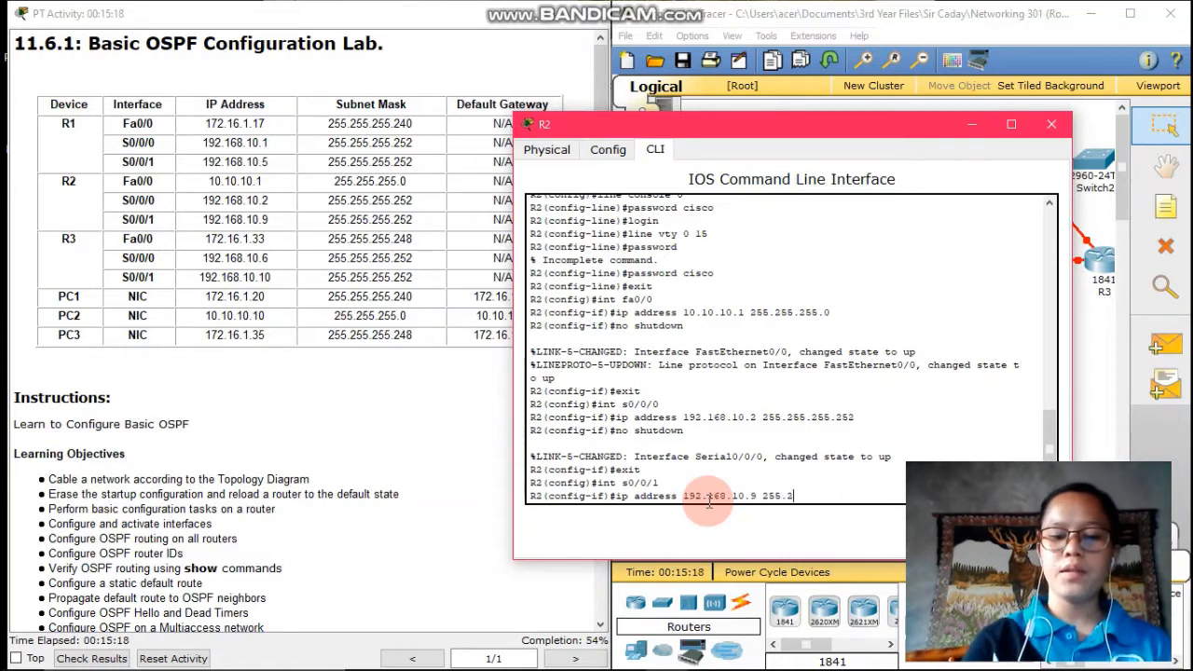
text(55.255.255)
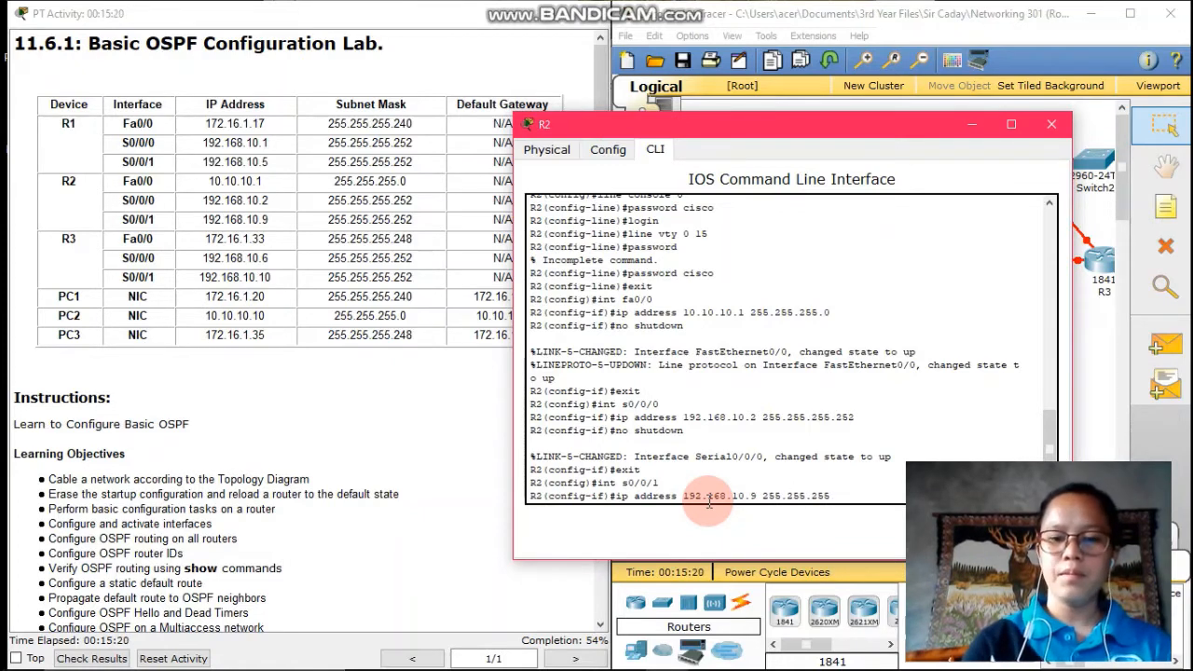
text(2)
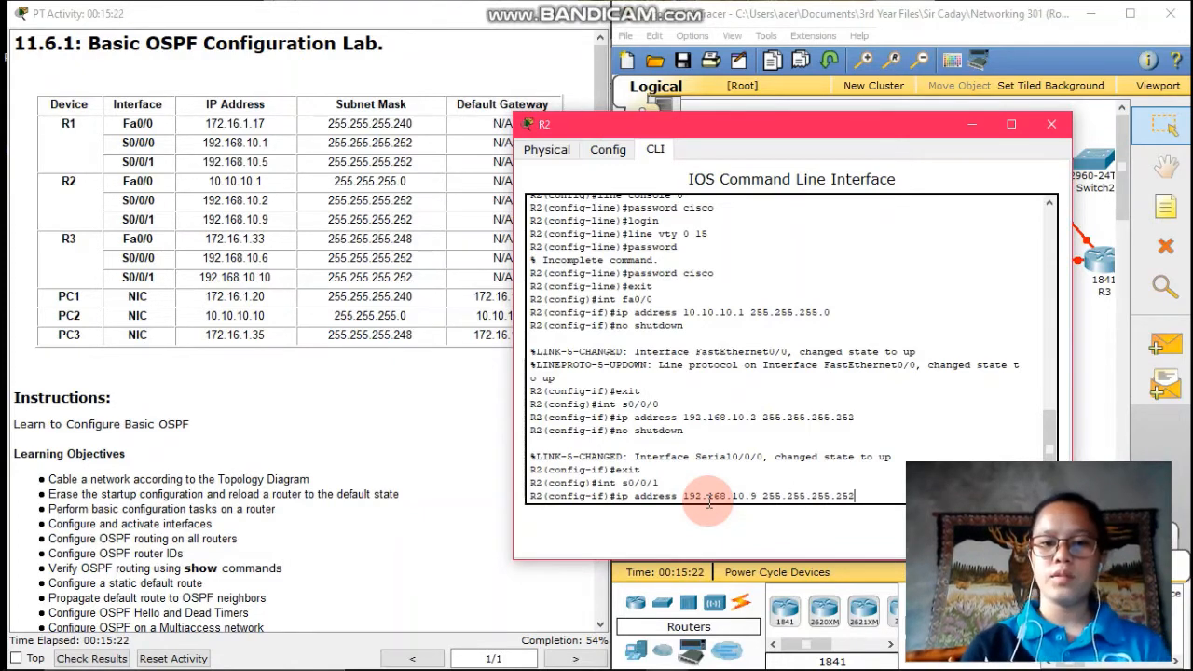
key(Return)
text(no)
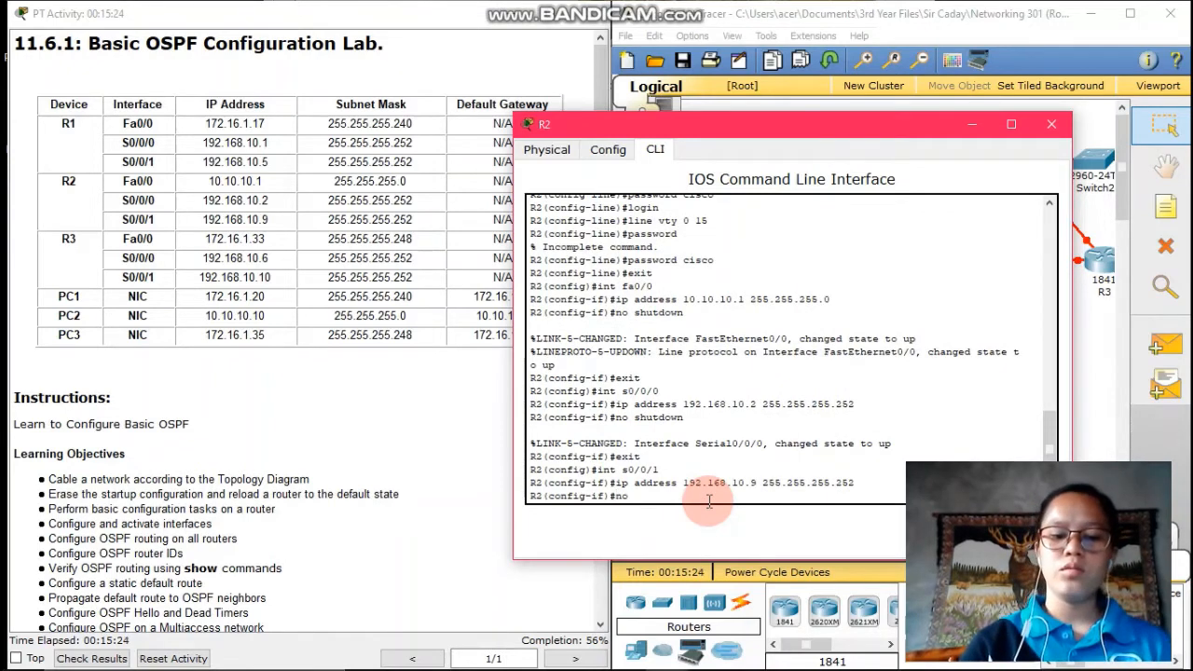
text( shutdown)
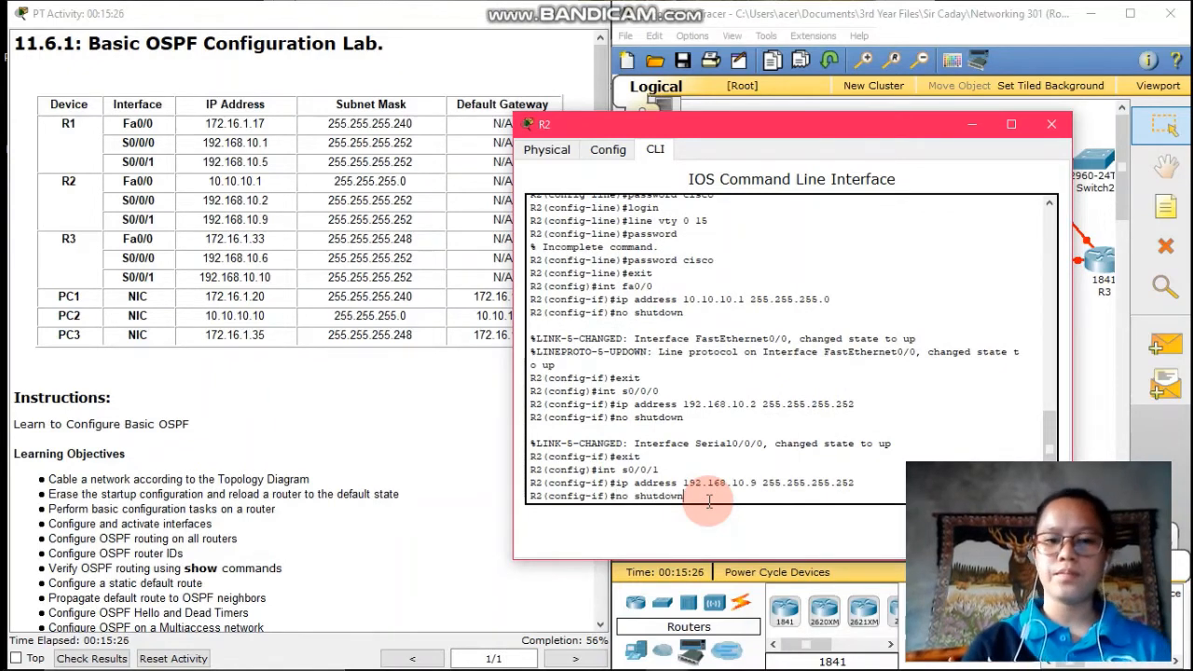
key(Return)
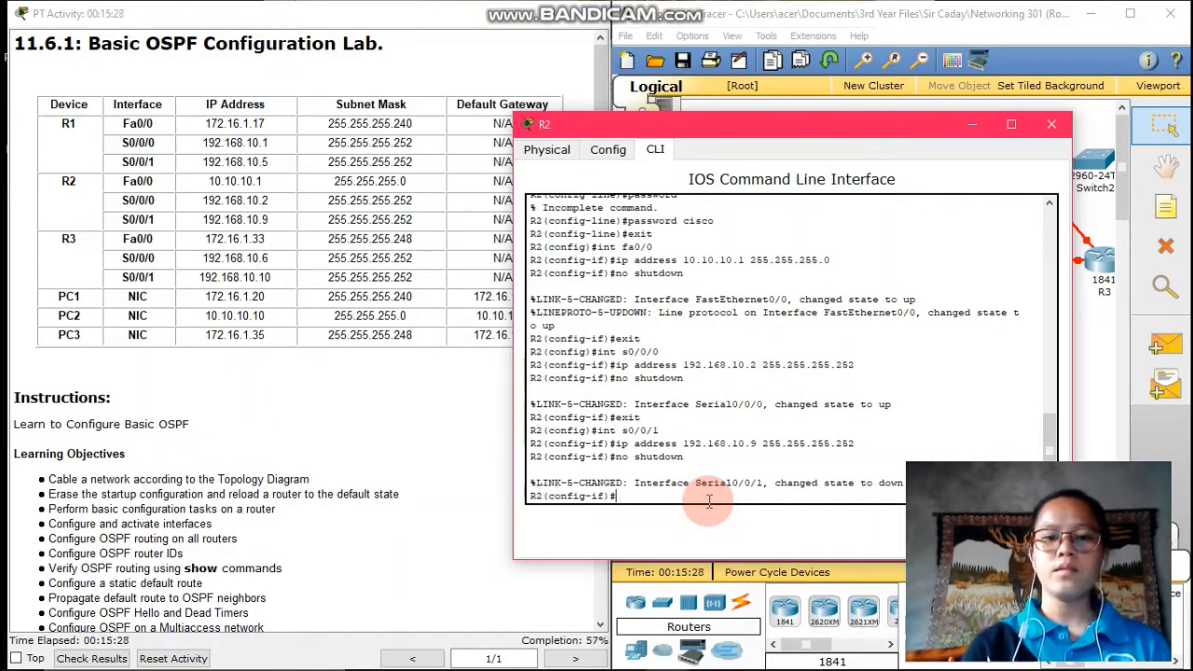
text(exit)
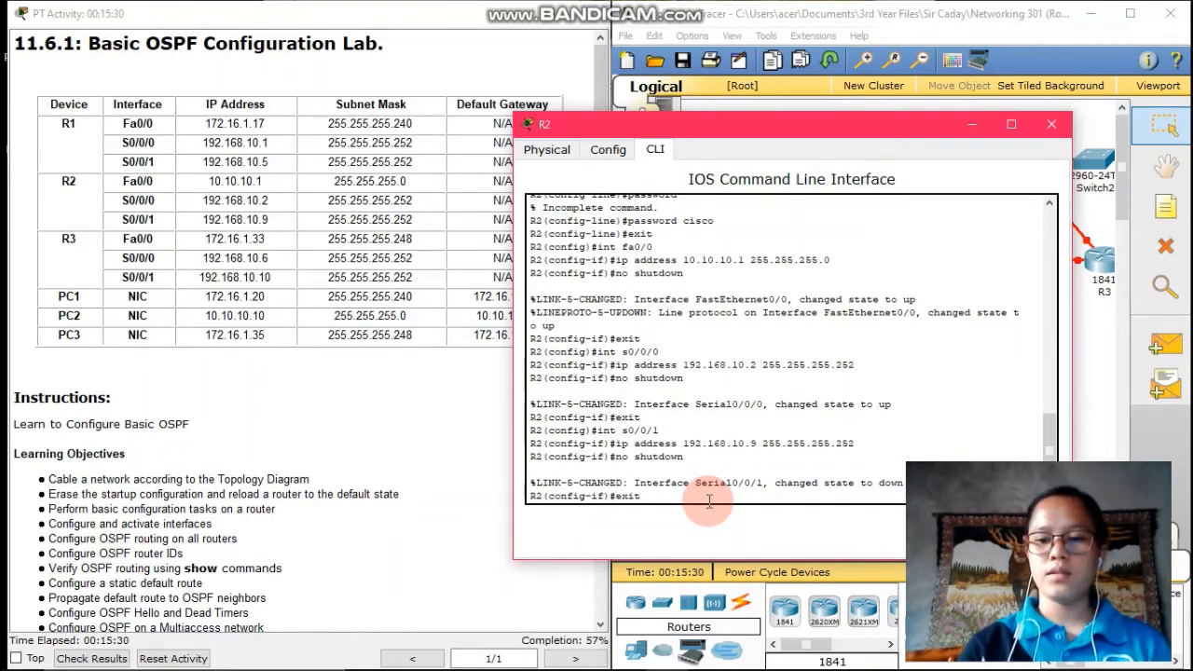
key(Return)
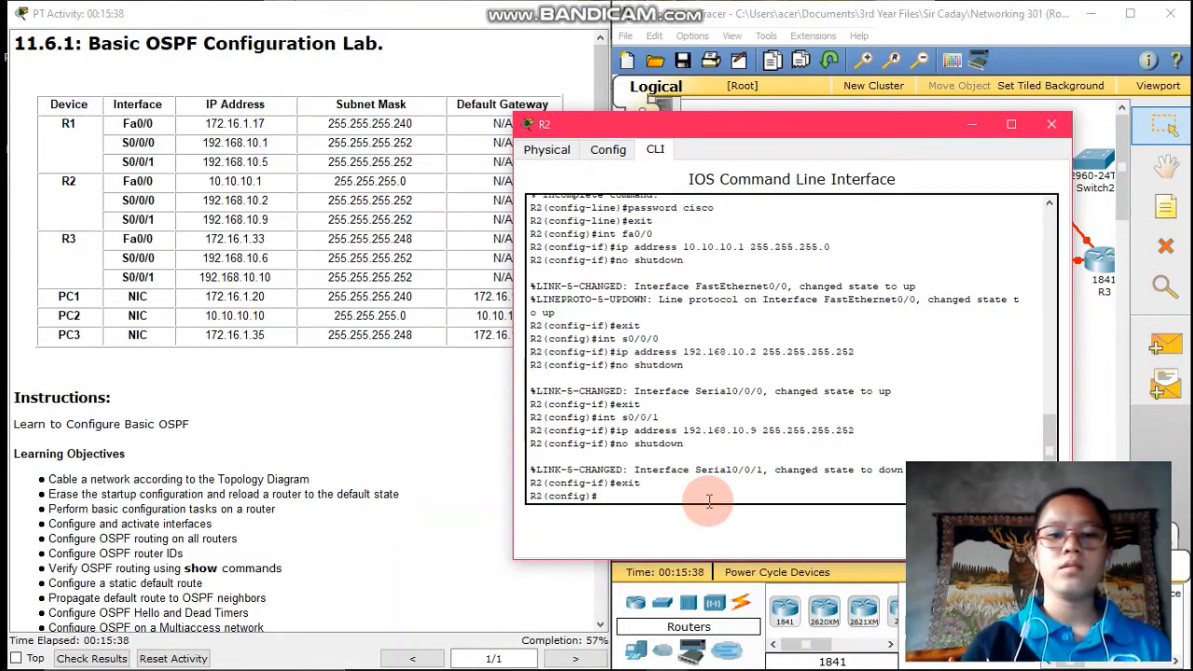
scroll(260, 382, down, 12)
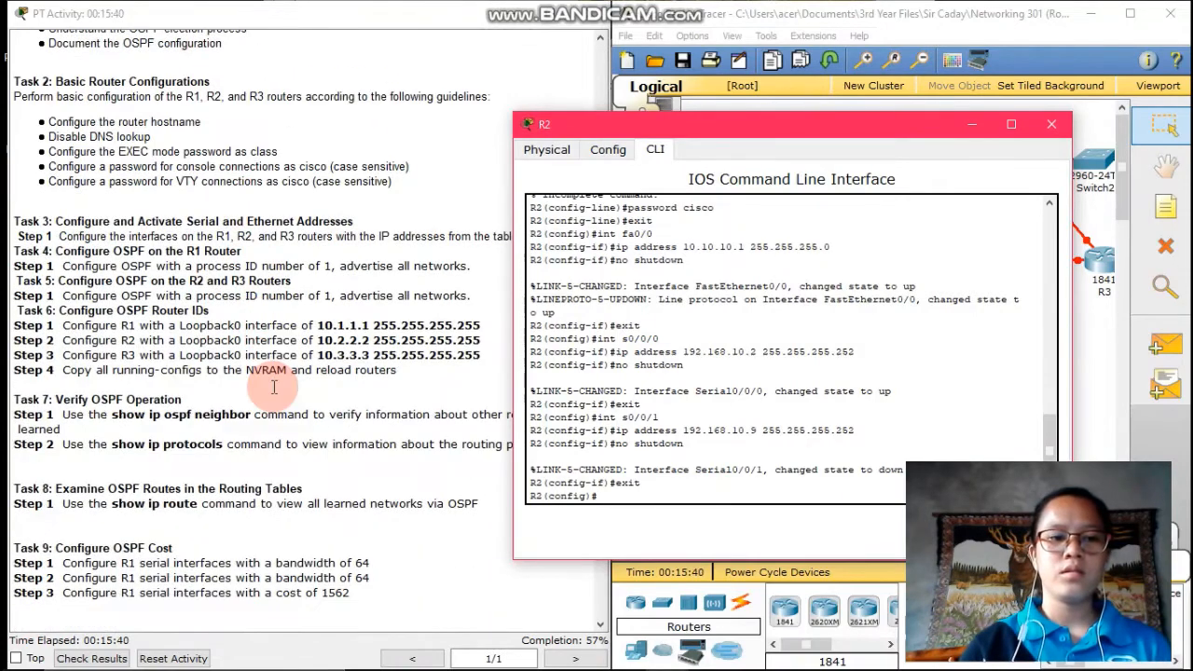
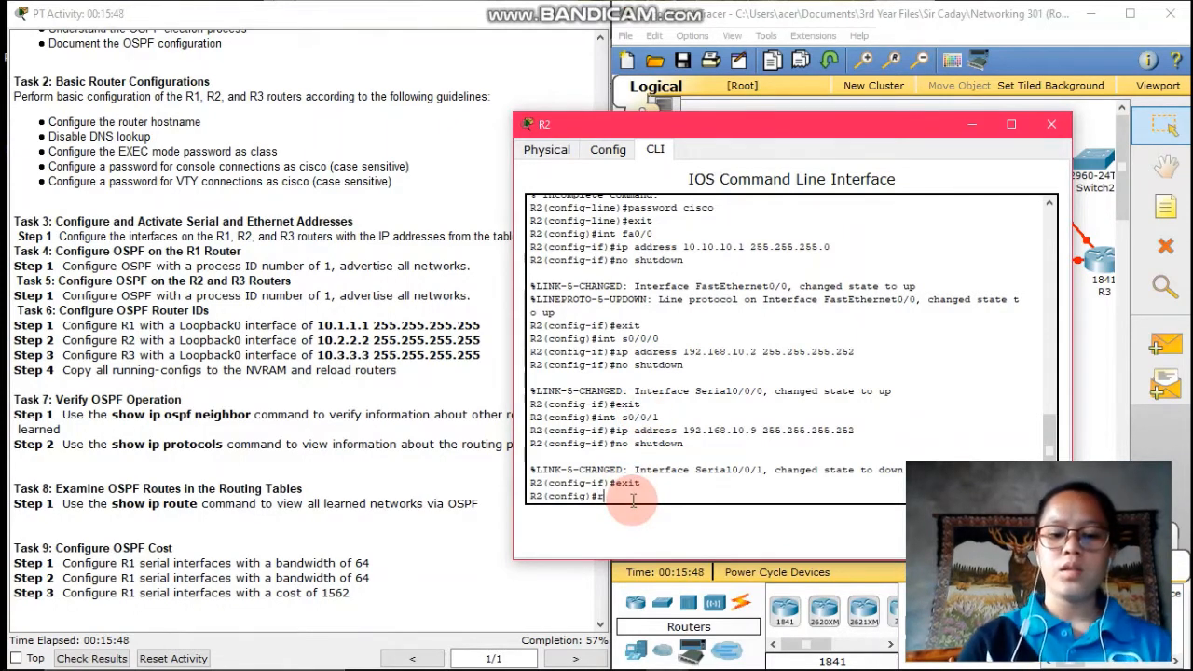
Start OSPF 1 on R2 advertising 10.10.10.0 0.0.0.255, 192.168.10.0 and 192.168.10.8 0.0.0.3 in area 0
text(router osp)
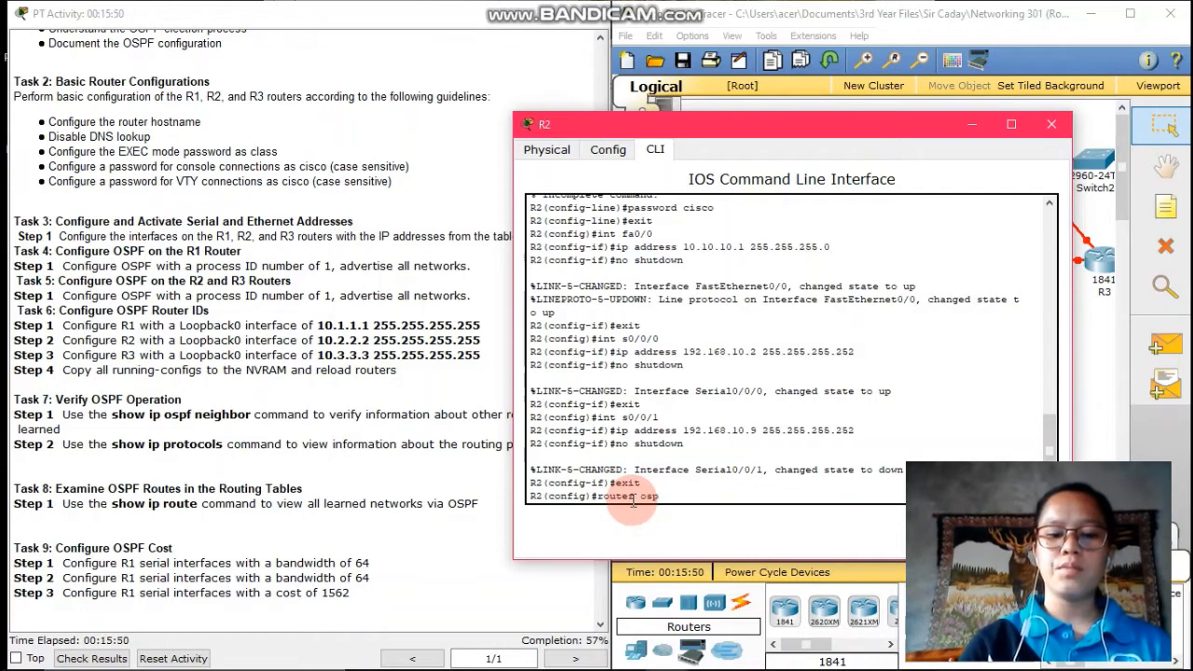
text(f 1)
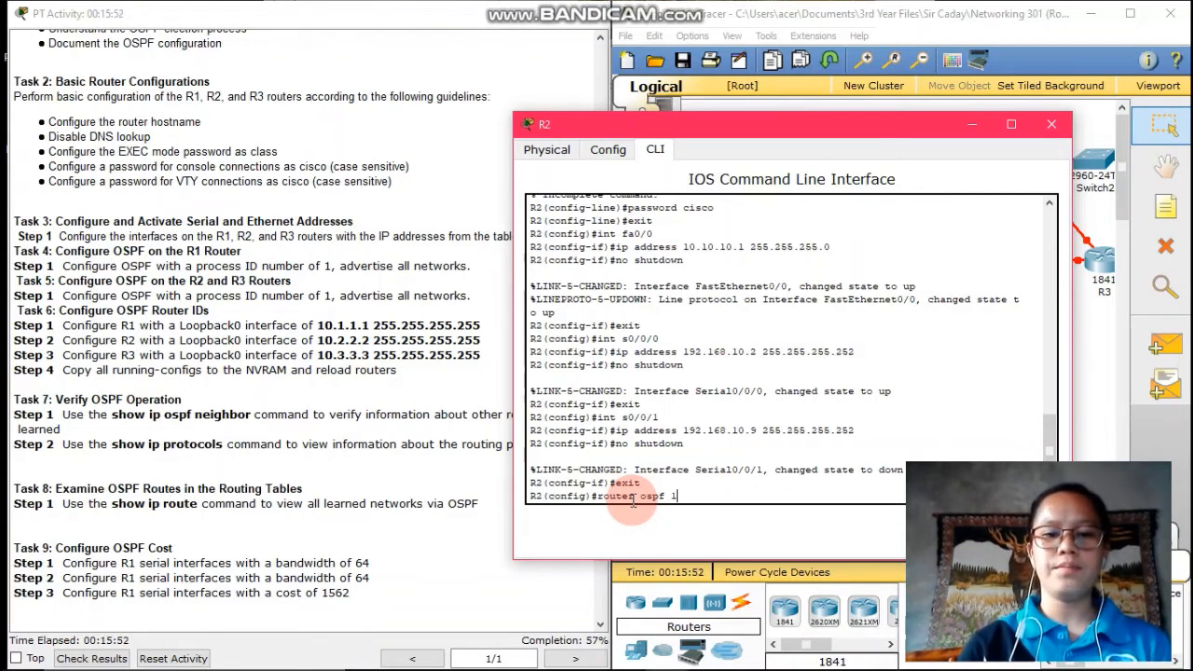
key(Return)
text(ne)
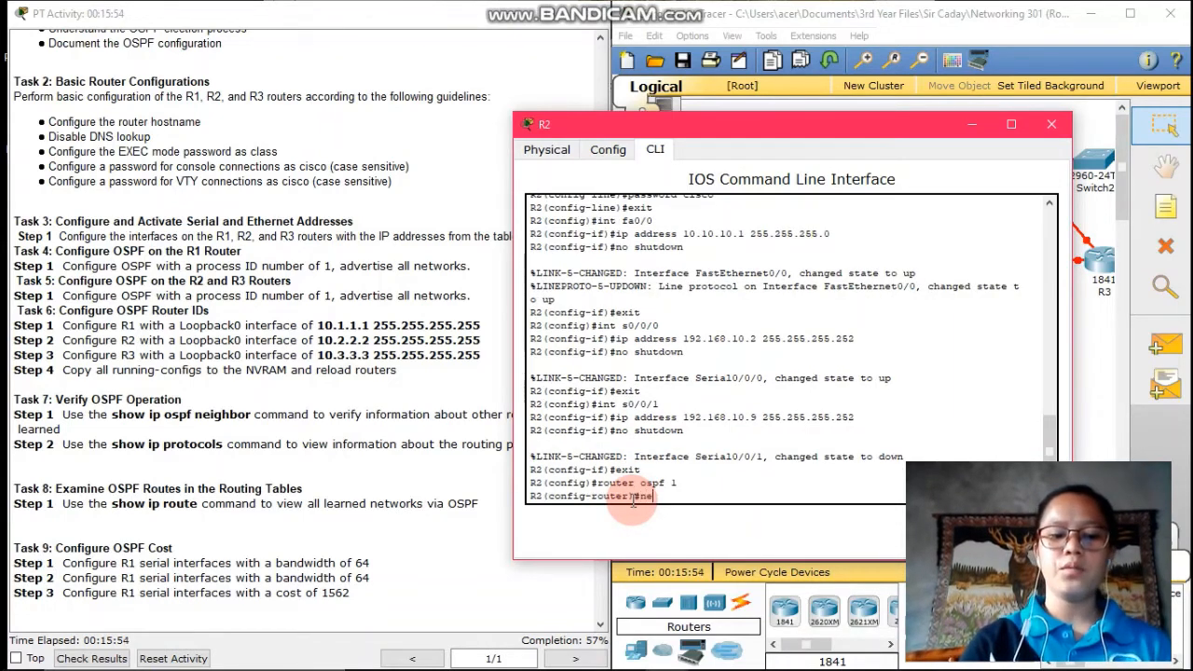
text(twork )
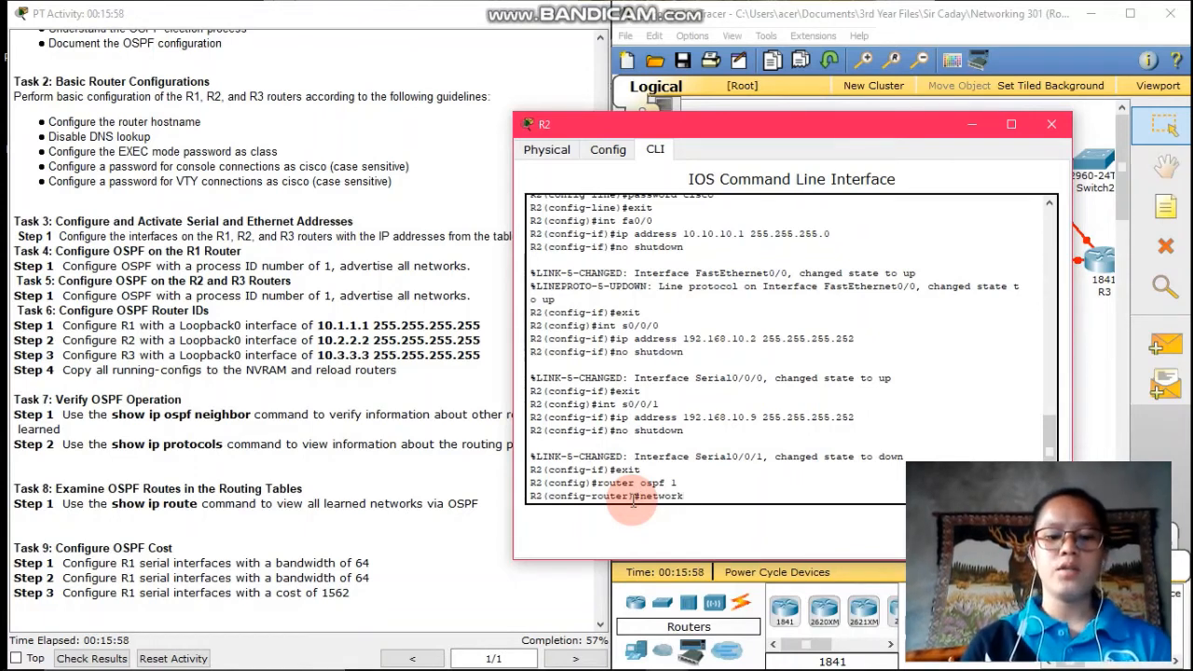
text(10.10)
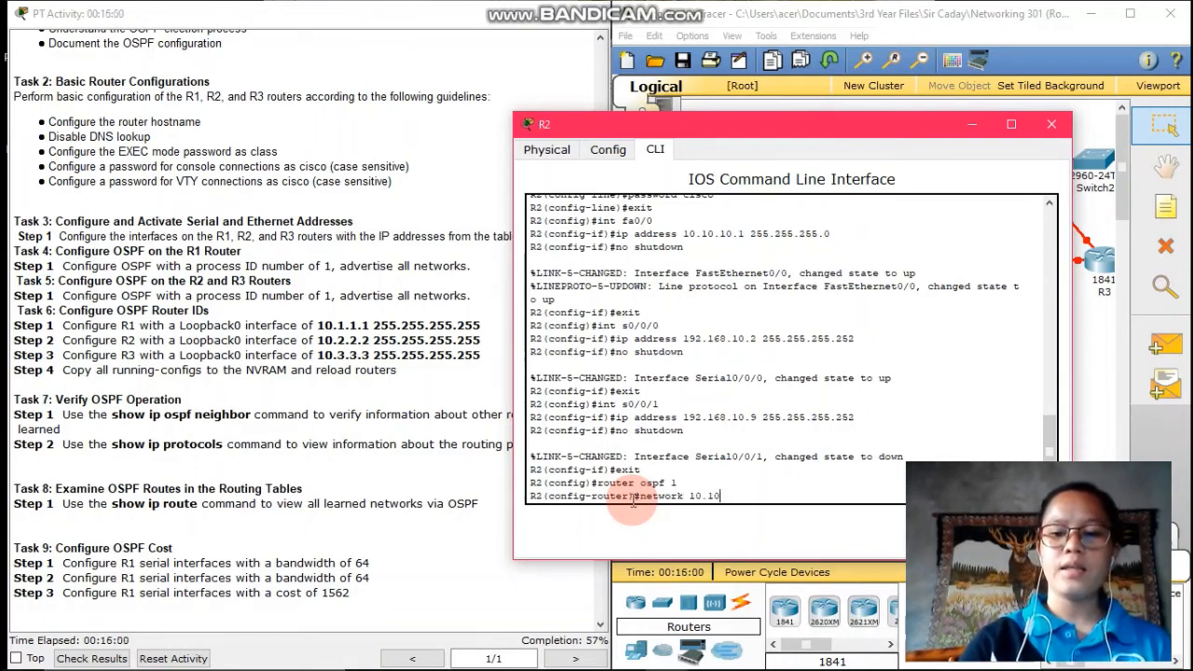
text(.10.0)
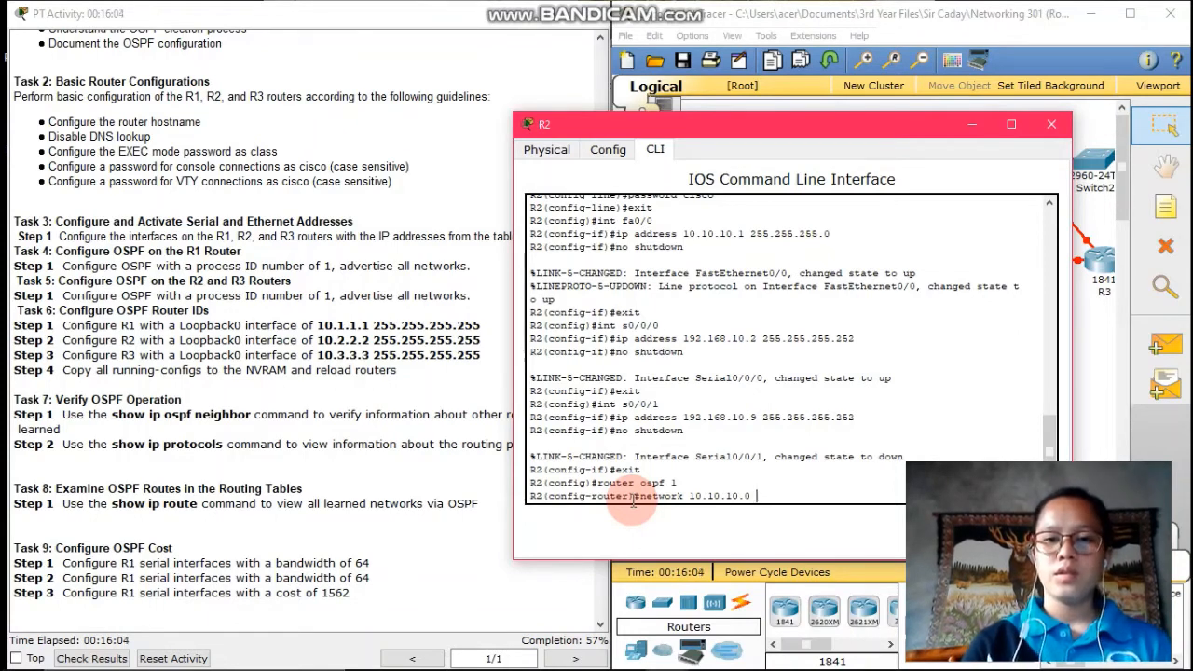
text( 0.)
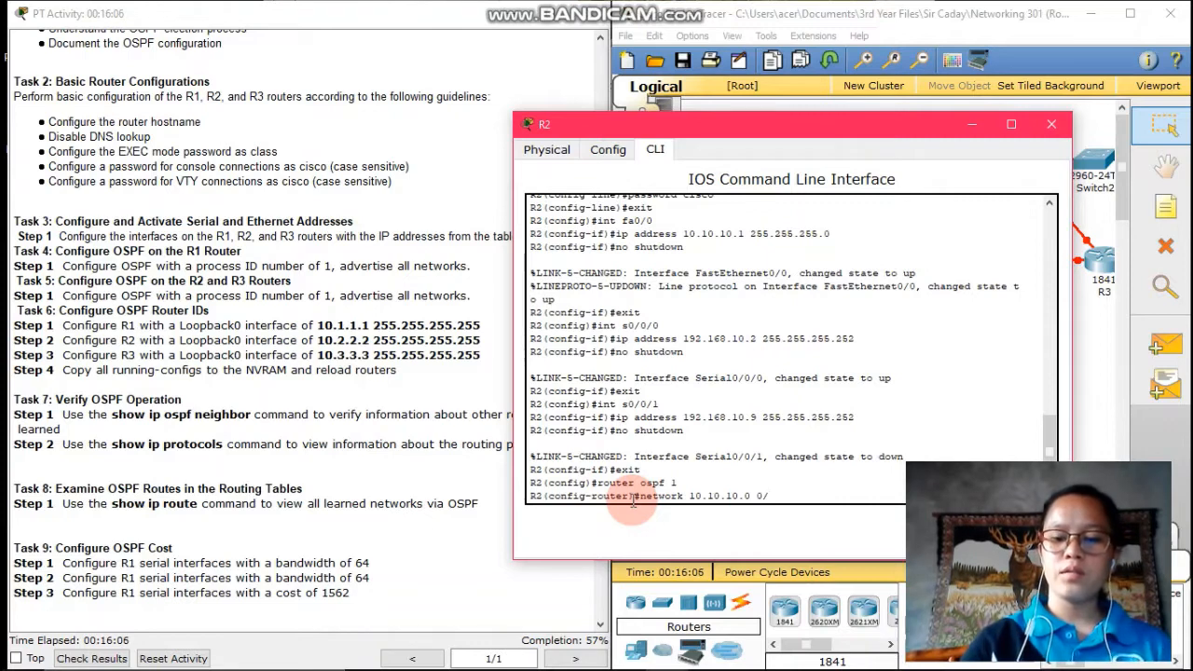
text(0.0)
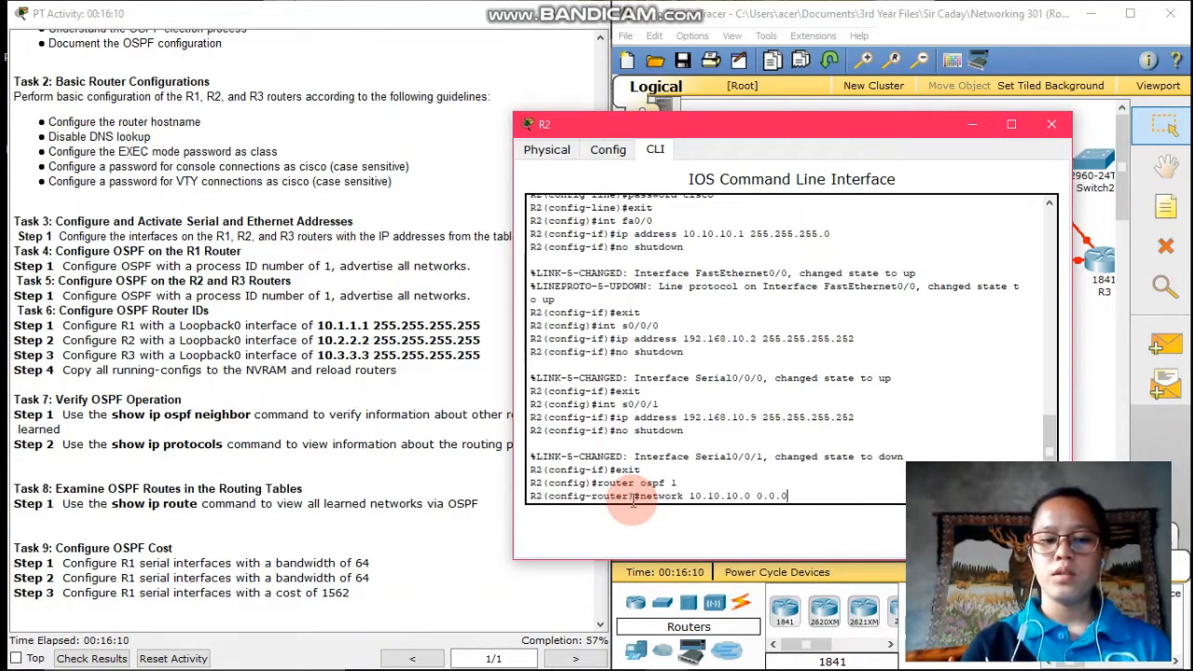
text(.255 area 0)
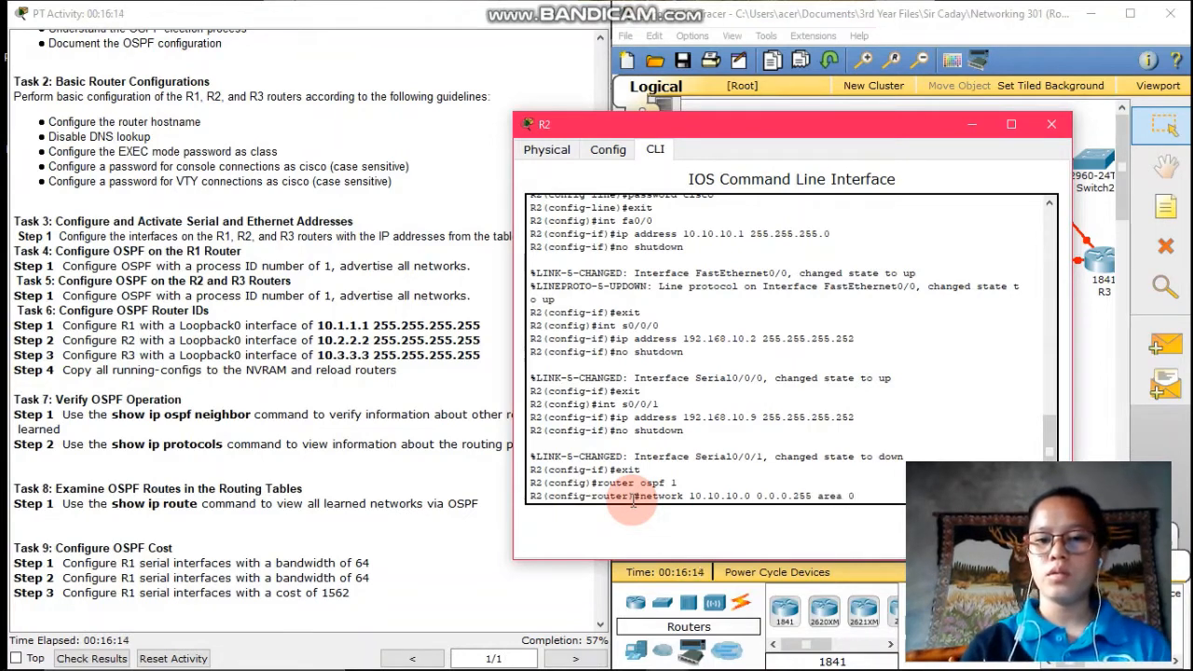
key(Return)
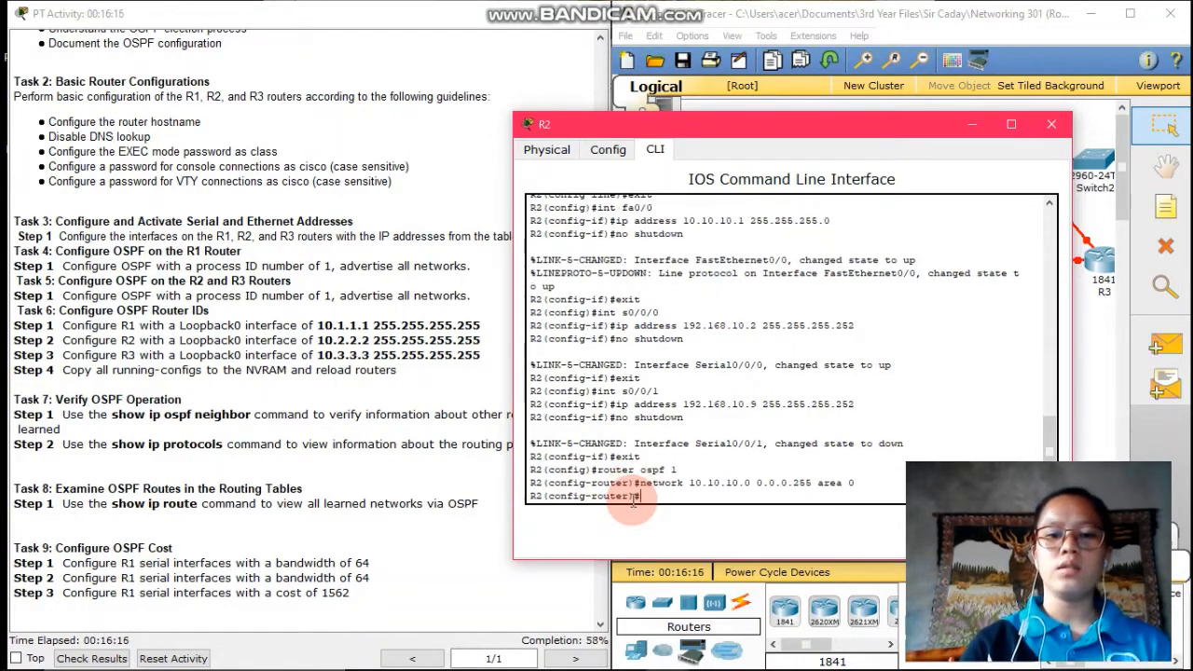
text(network)
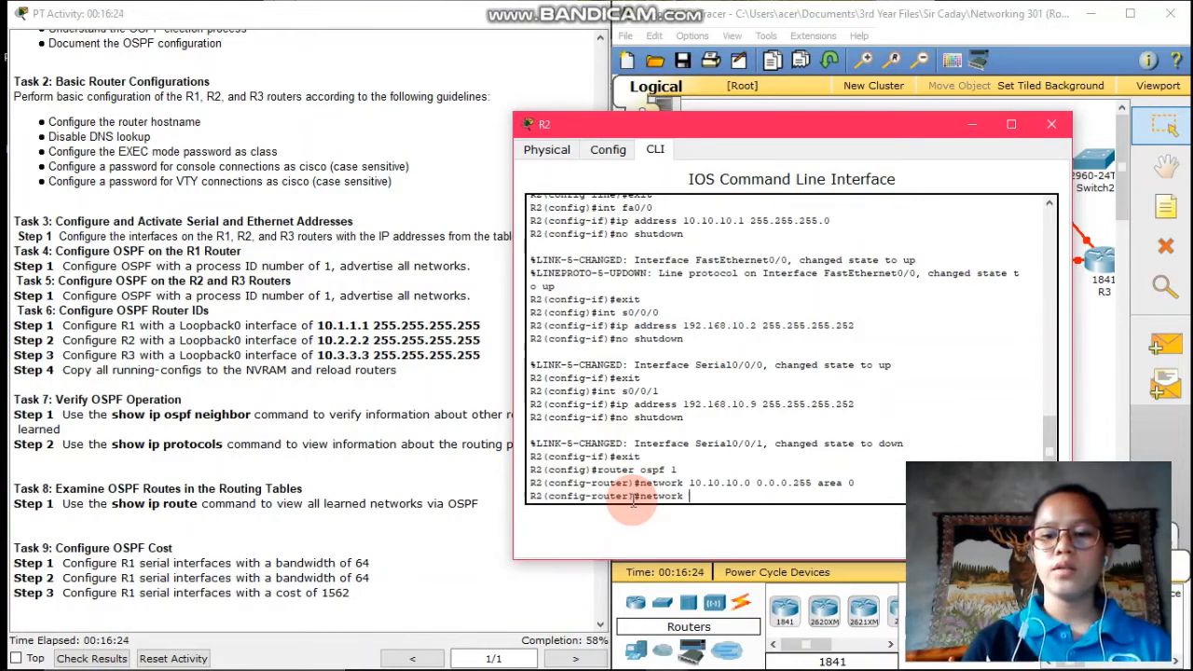
text(192)
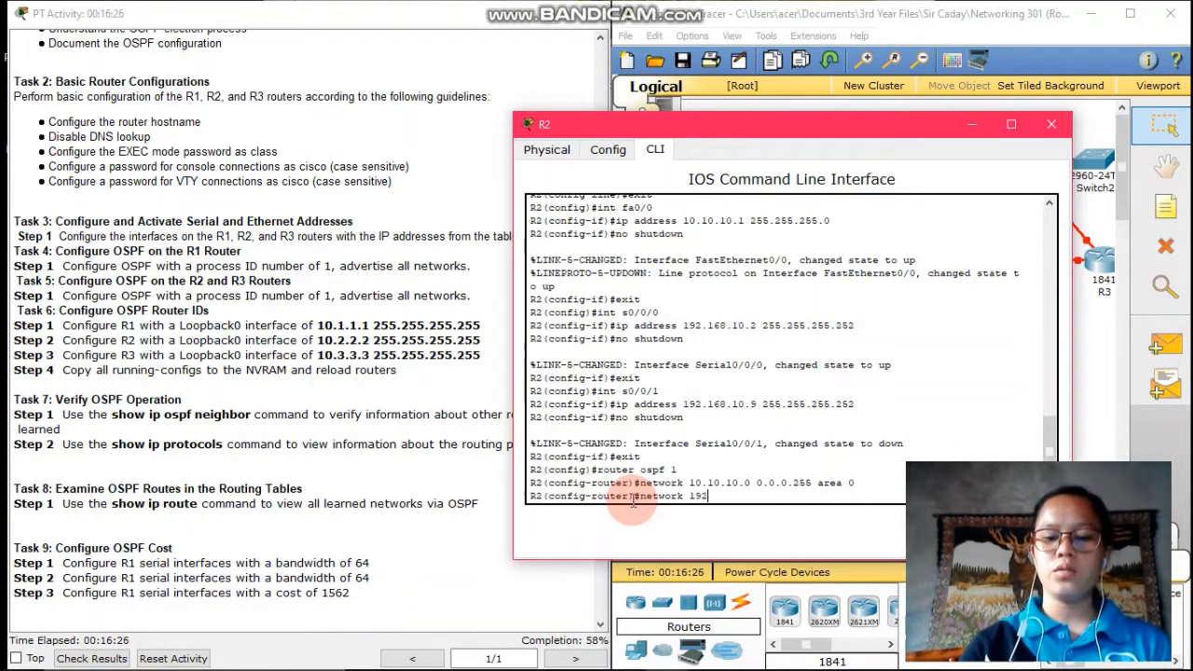
text(.168)
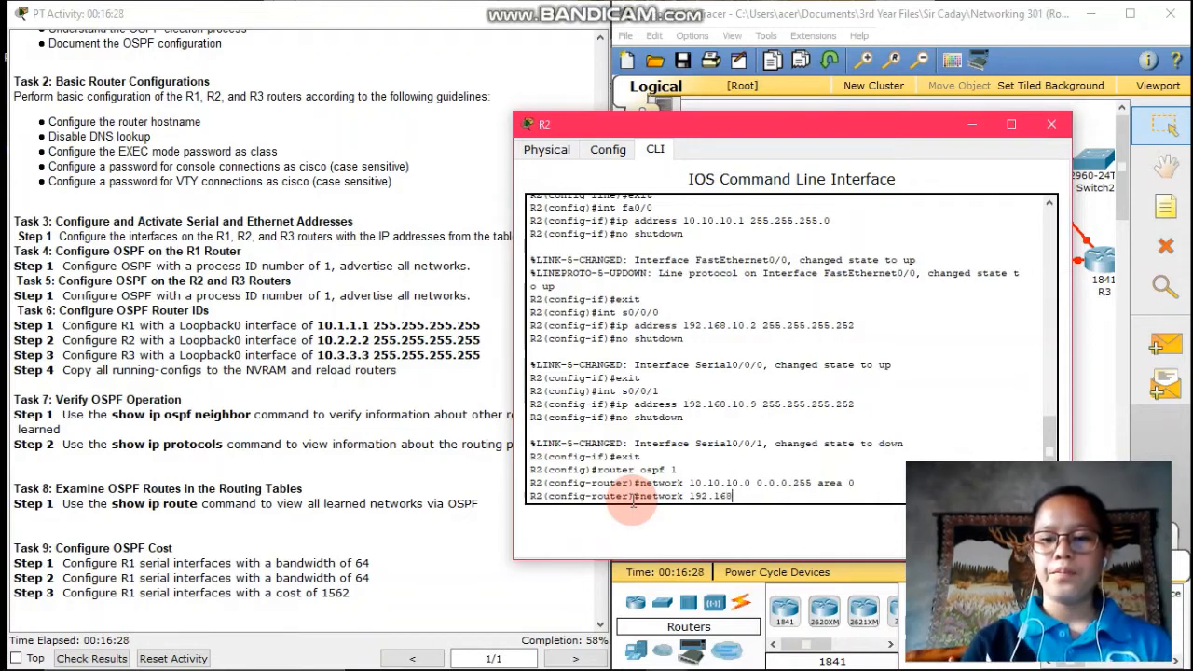
text(.10.0)
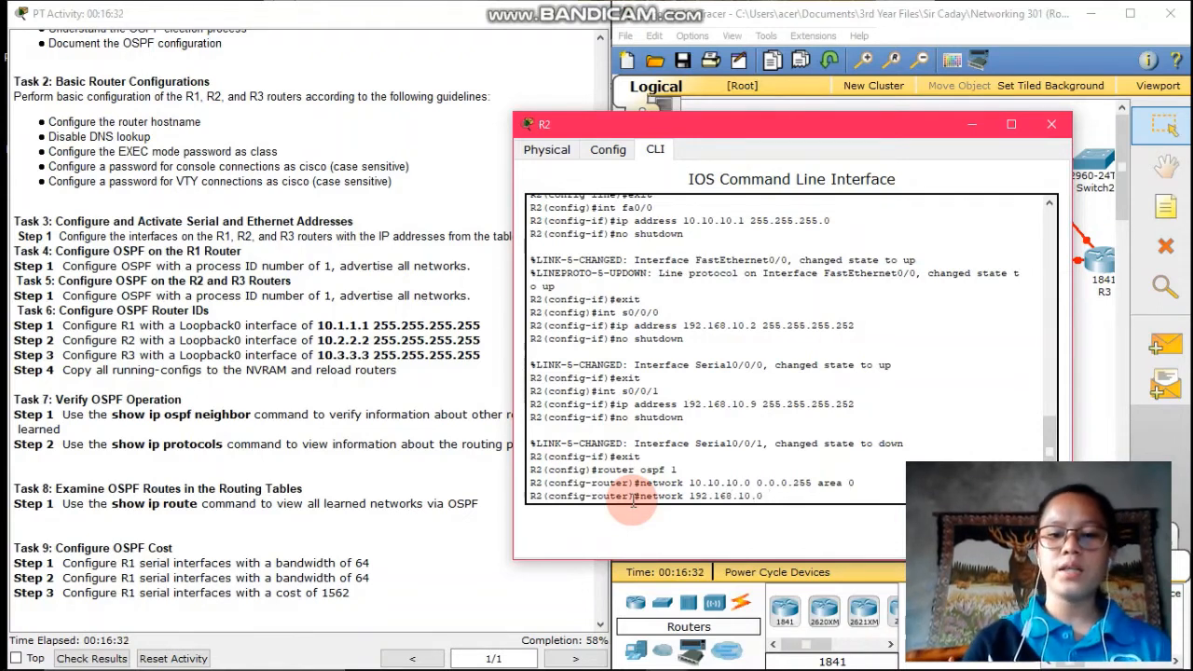
text( 0.0.0.)
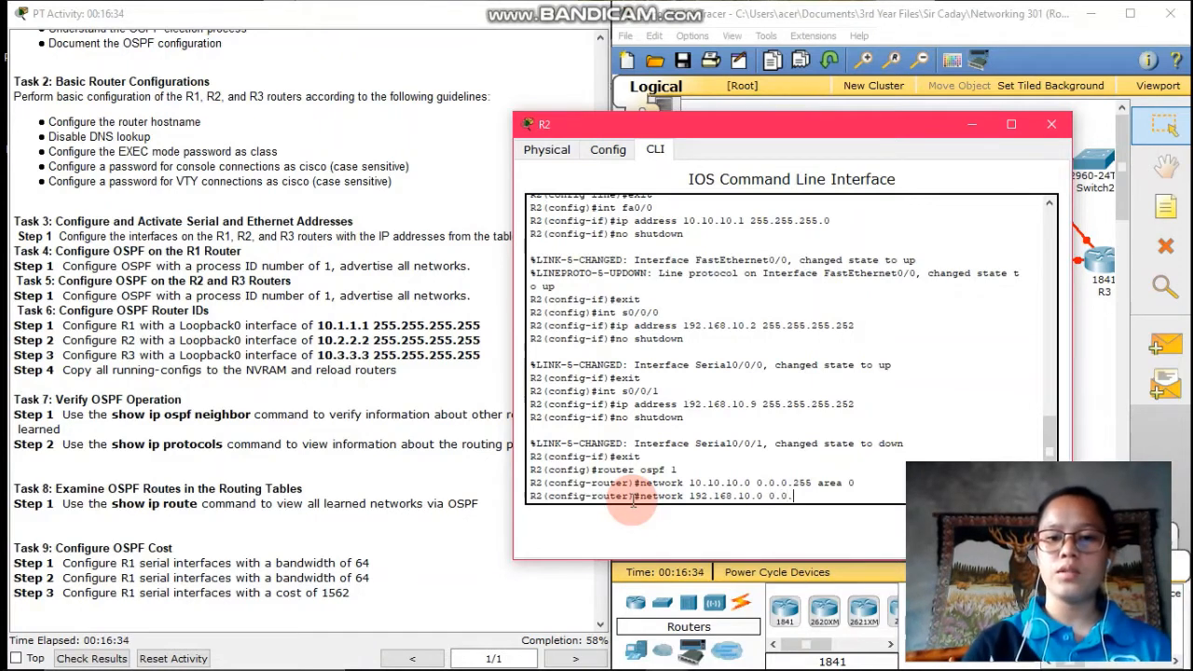
text(3 )
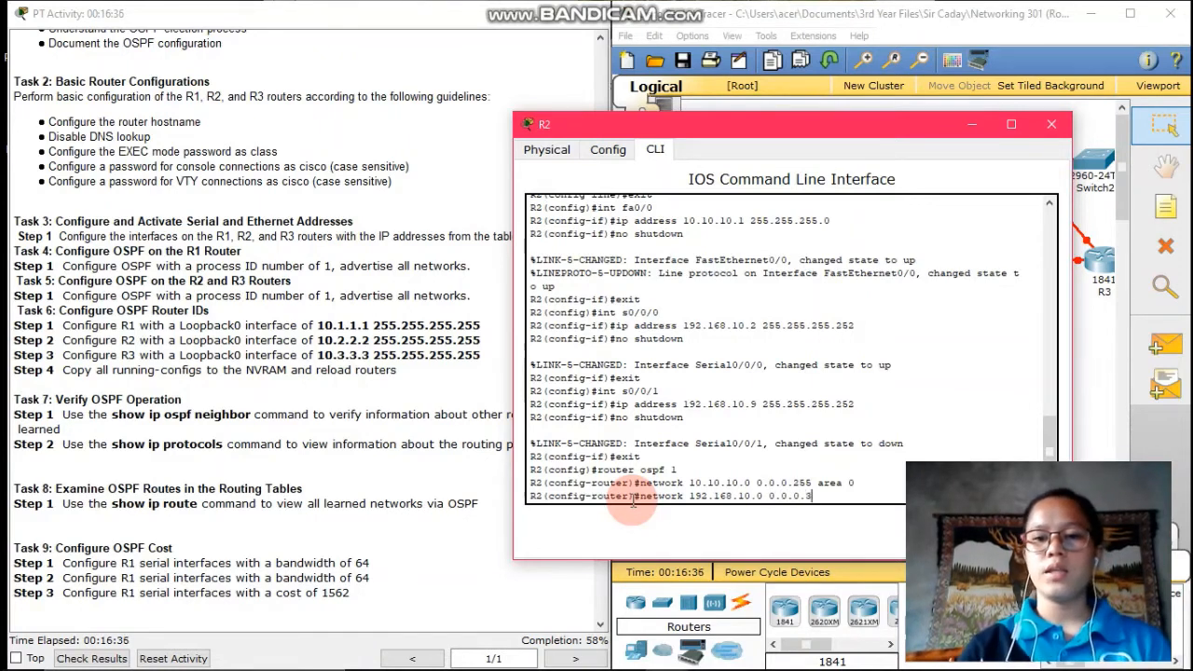
text(area 0)
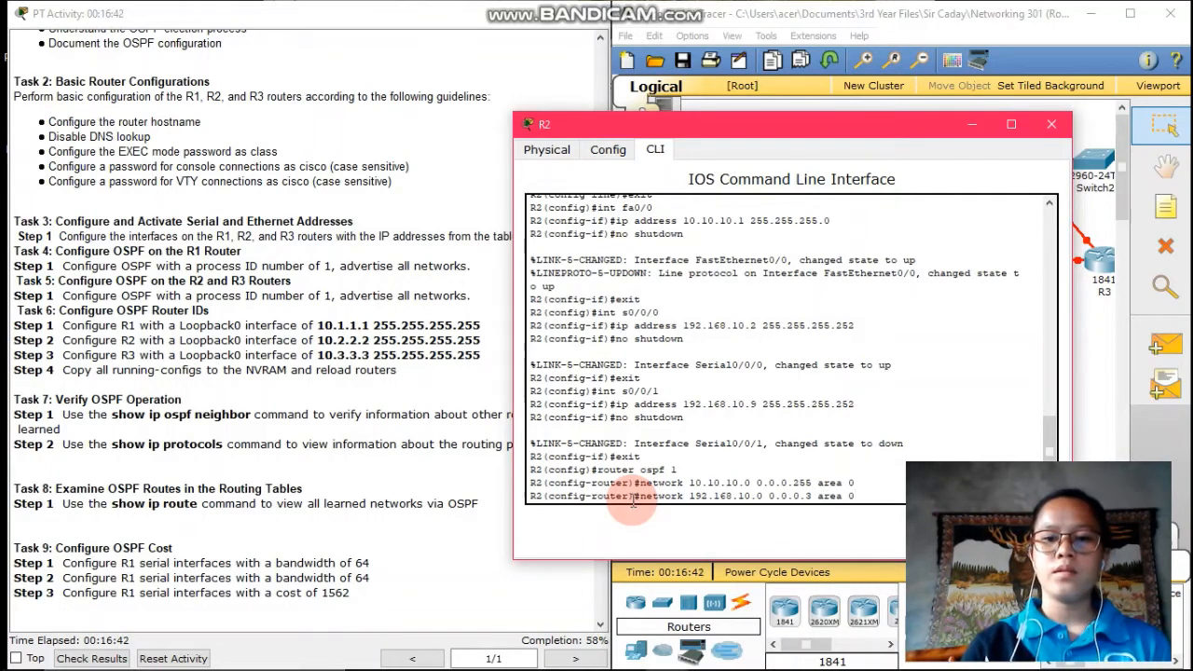
key(Return)
text(netw)
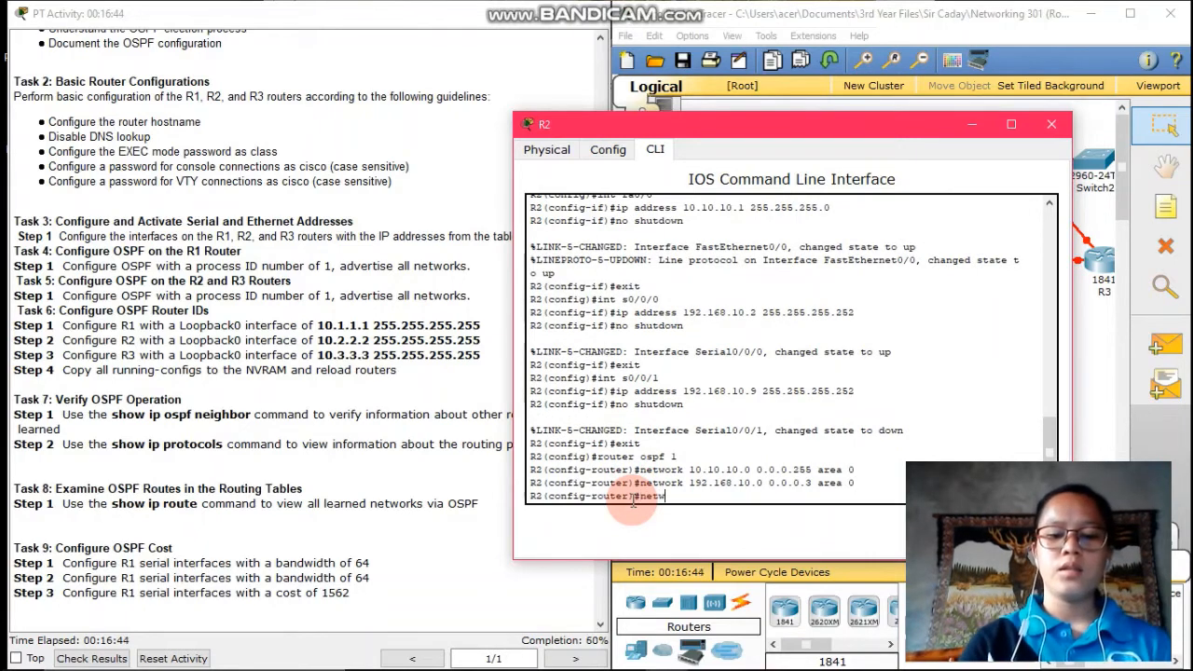
text(ork)
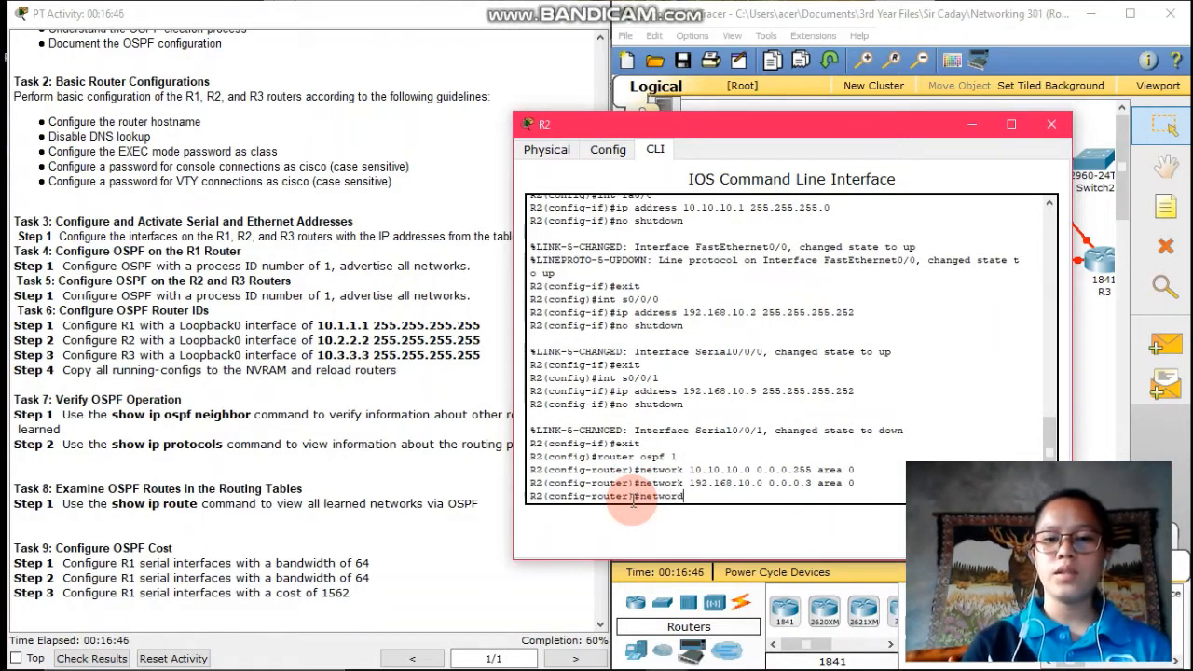
text( 19)
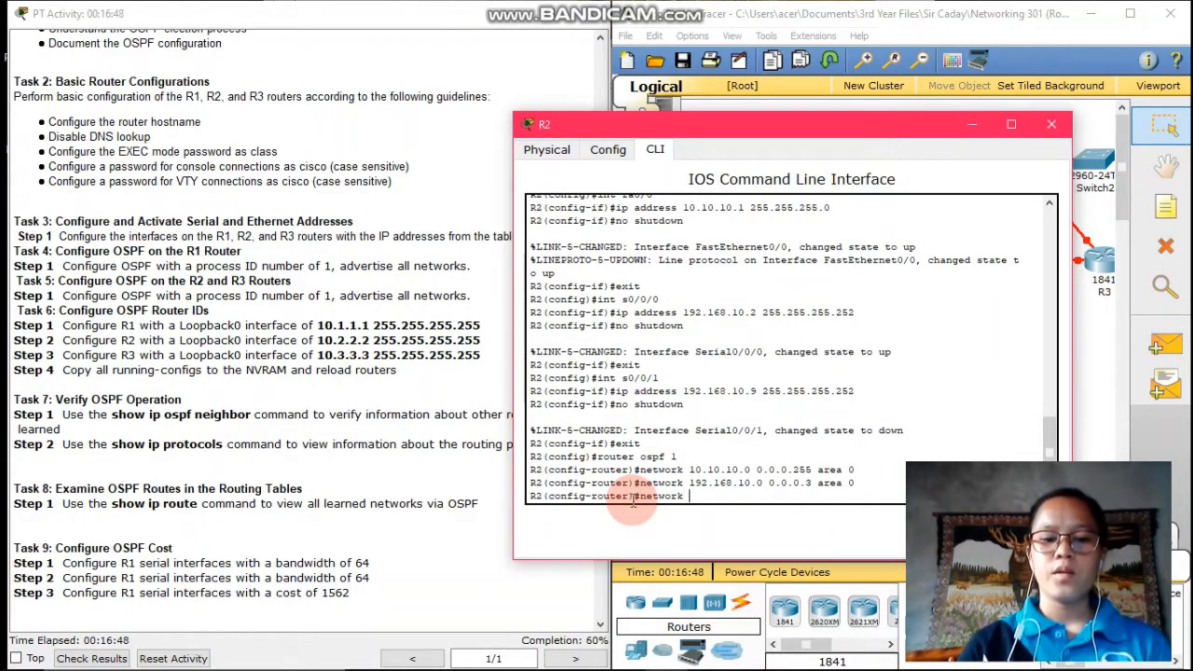
text(2.169)
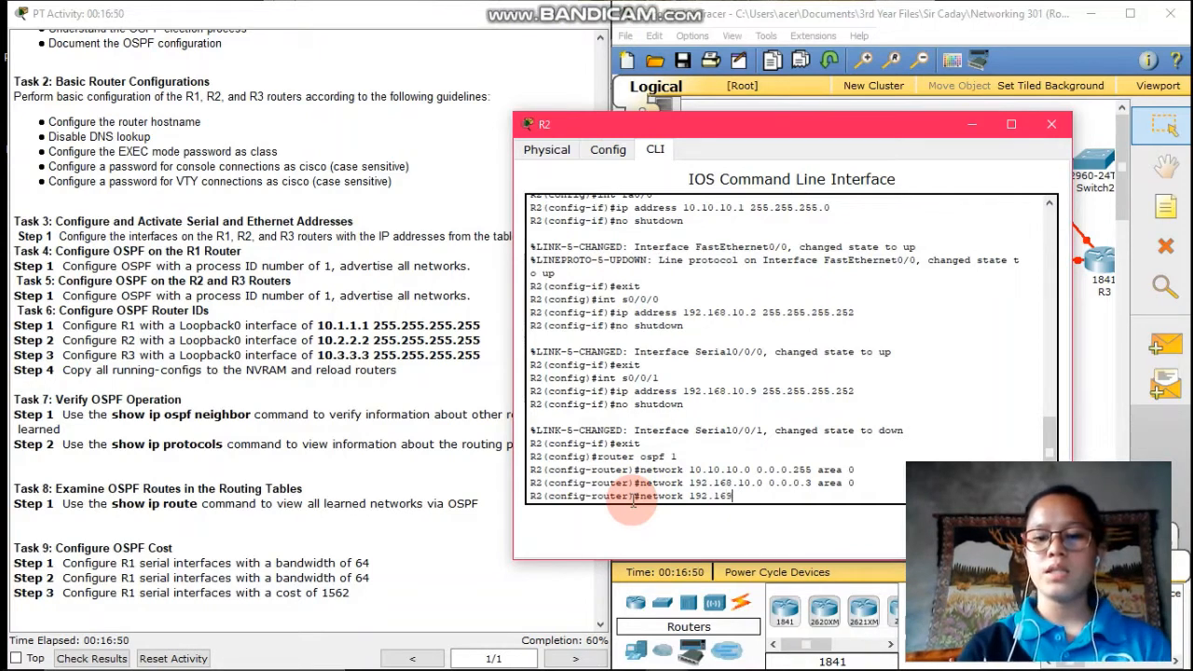
key(BackSpace)
text(8)
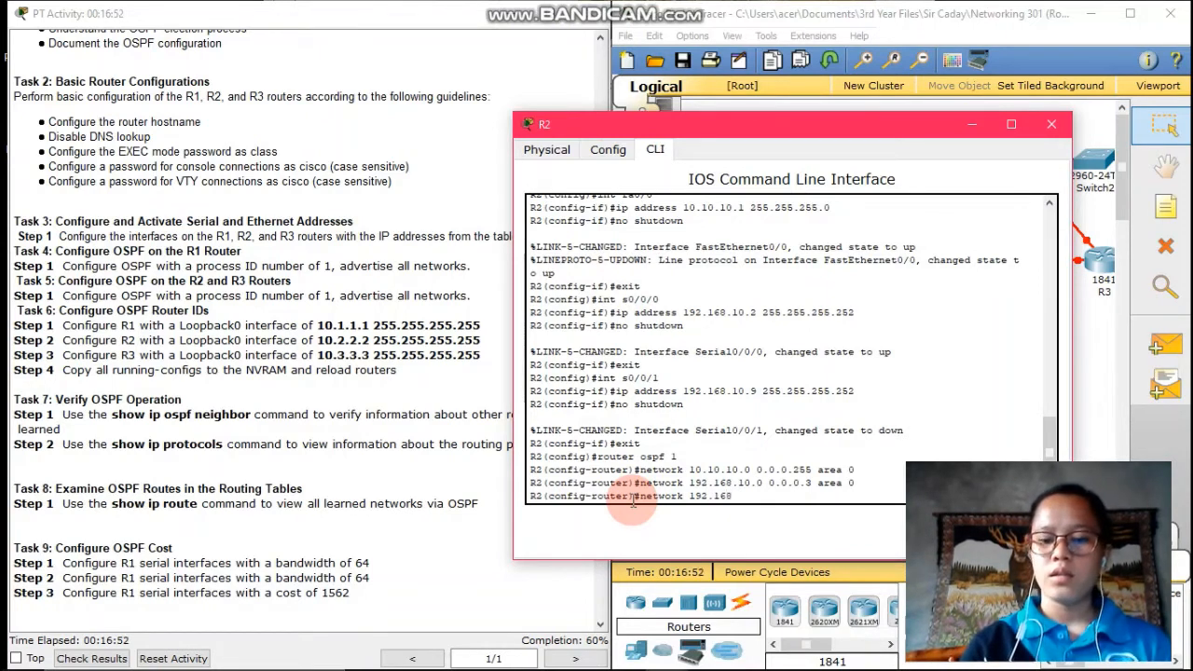
text(.10.8)
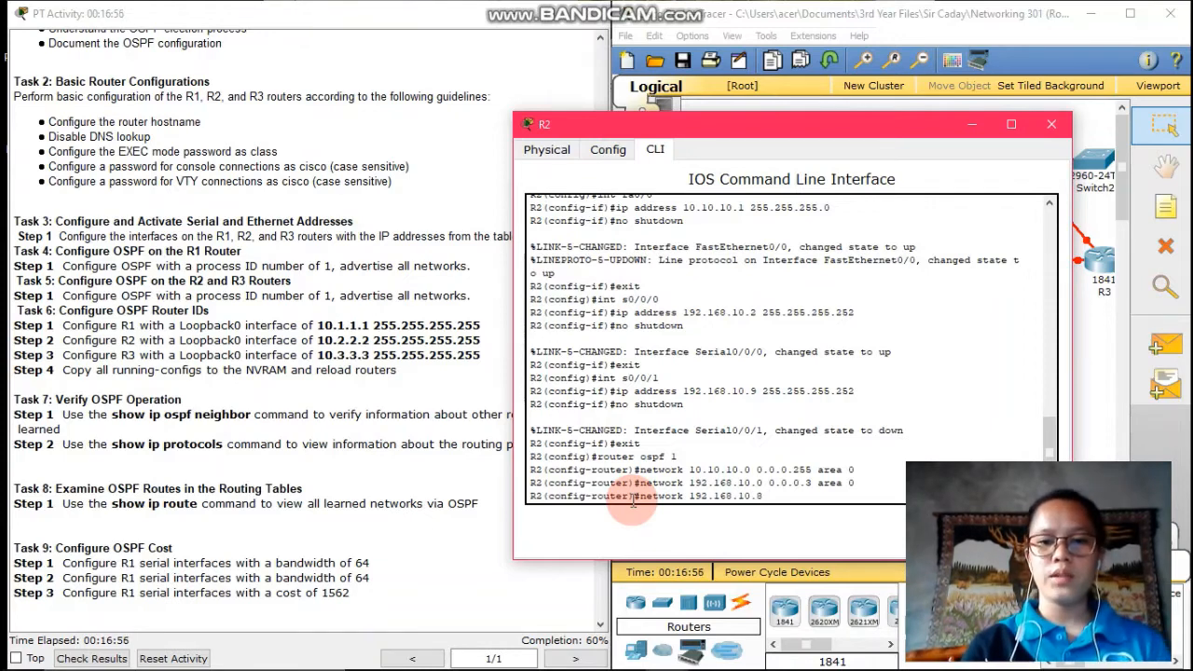
text( 0.0)
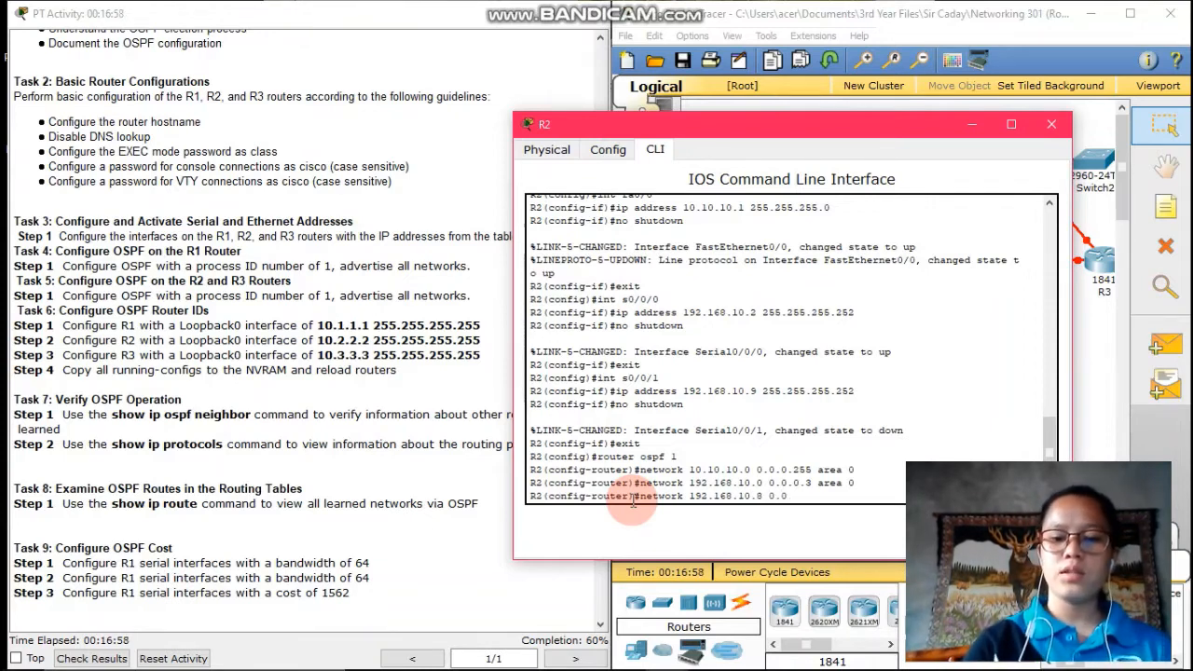
text(.0.3 )
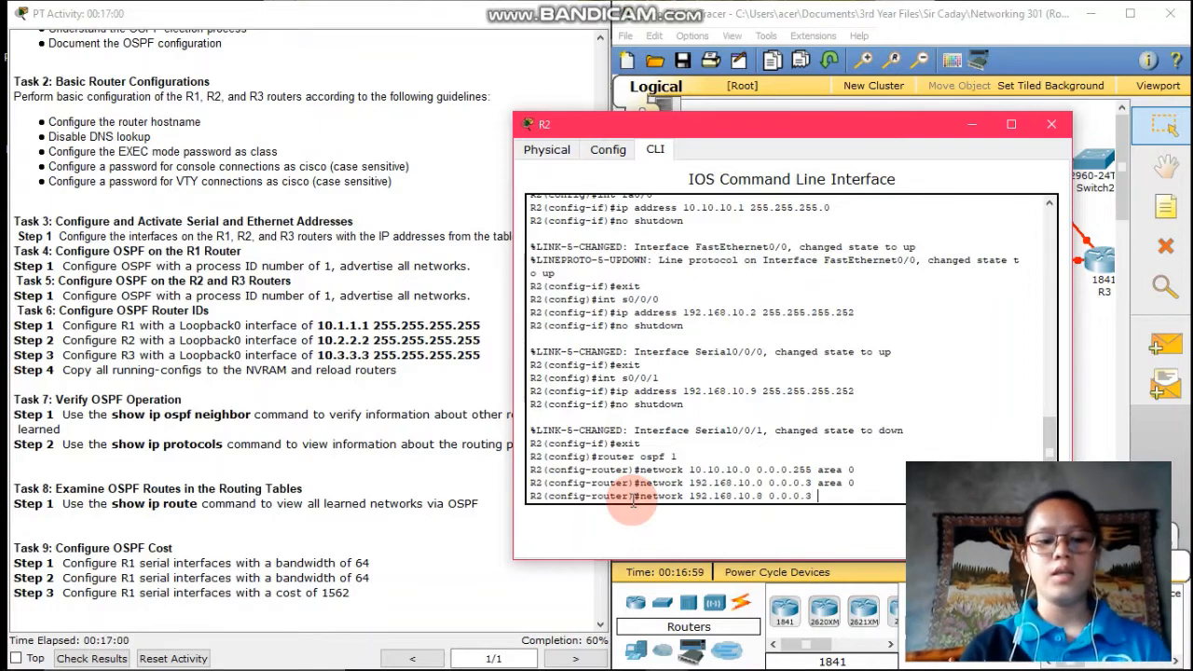
text(area 0)
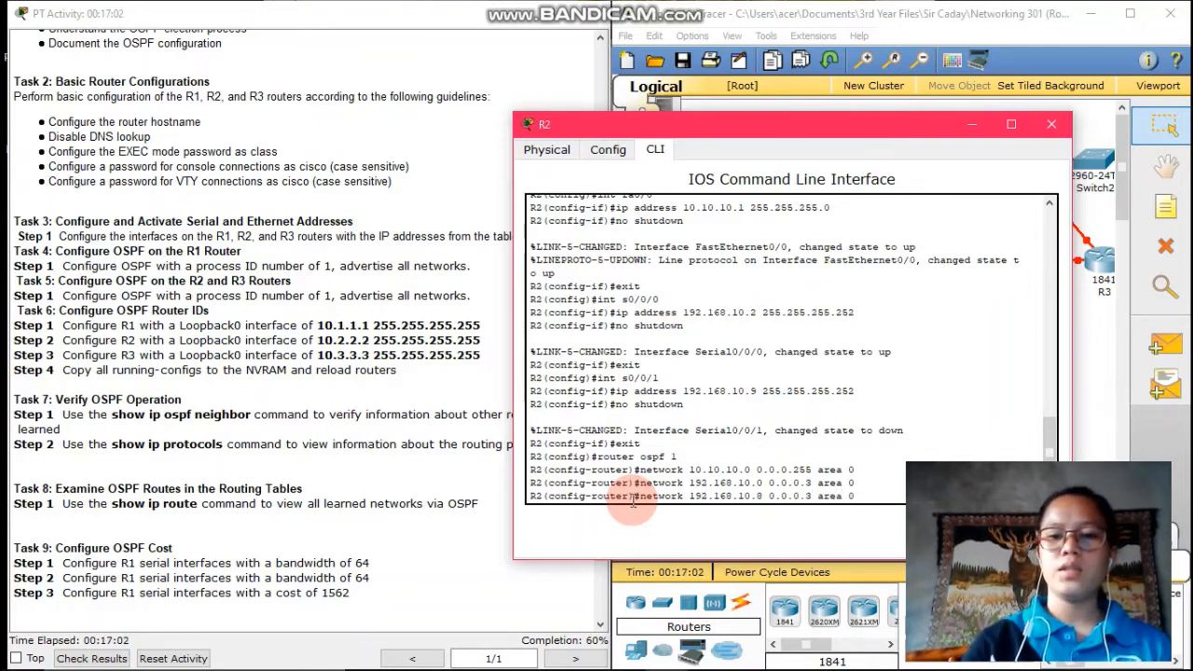
key(Return)
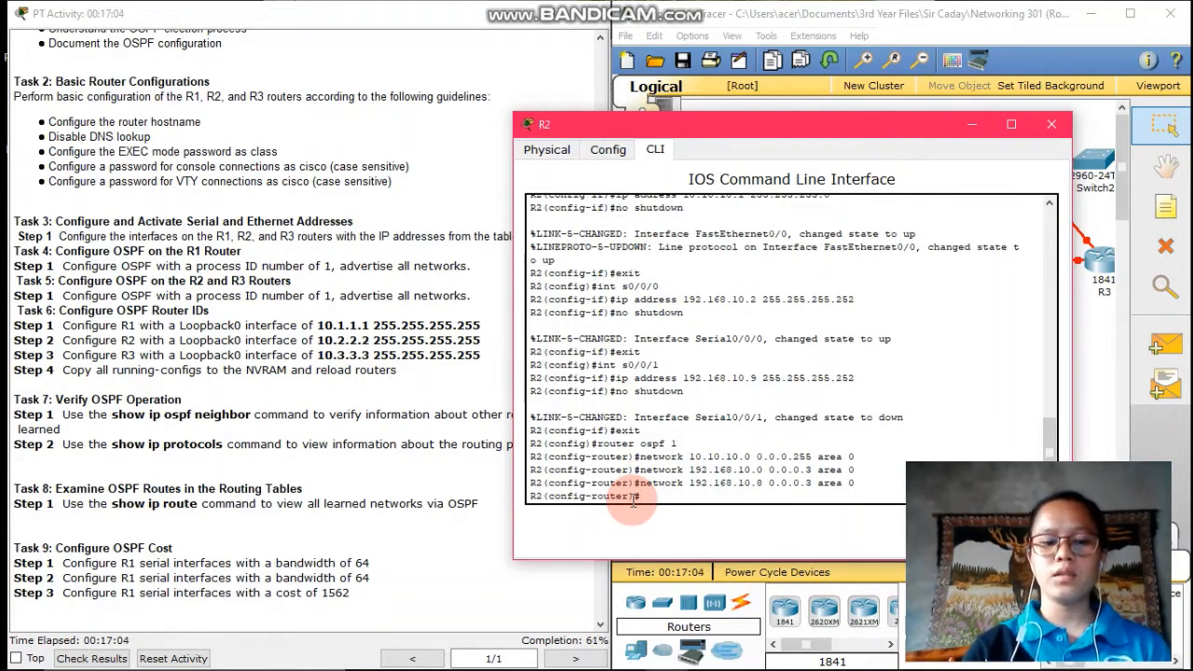
text(exit)
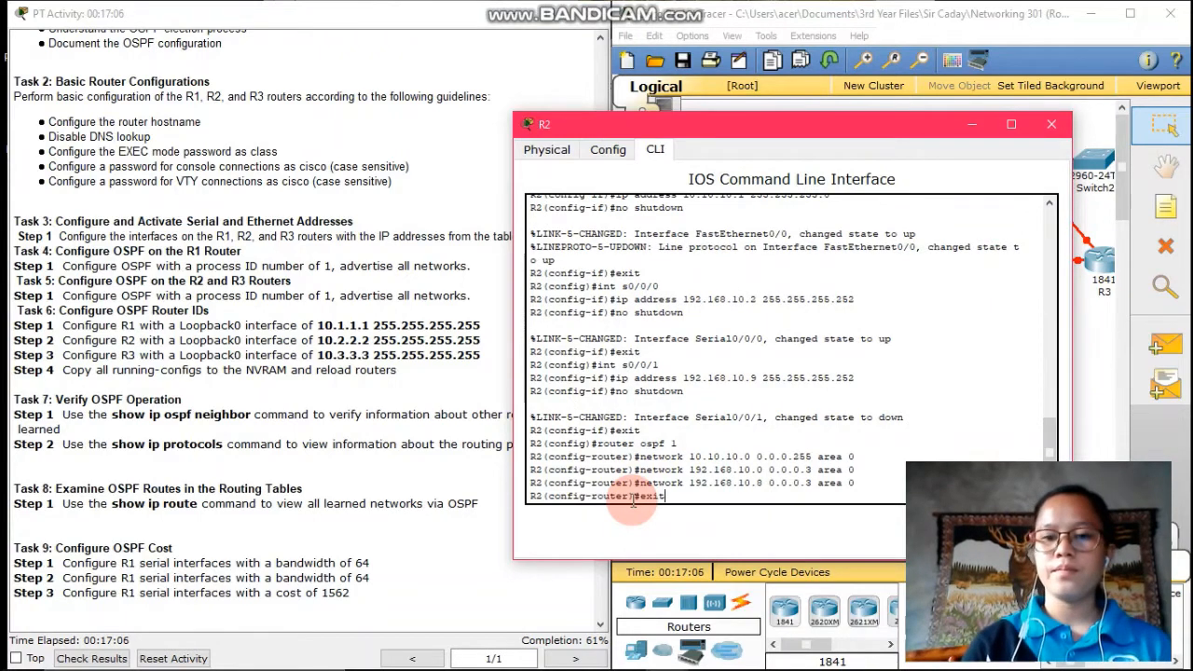
key(Return)
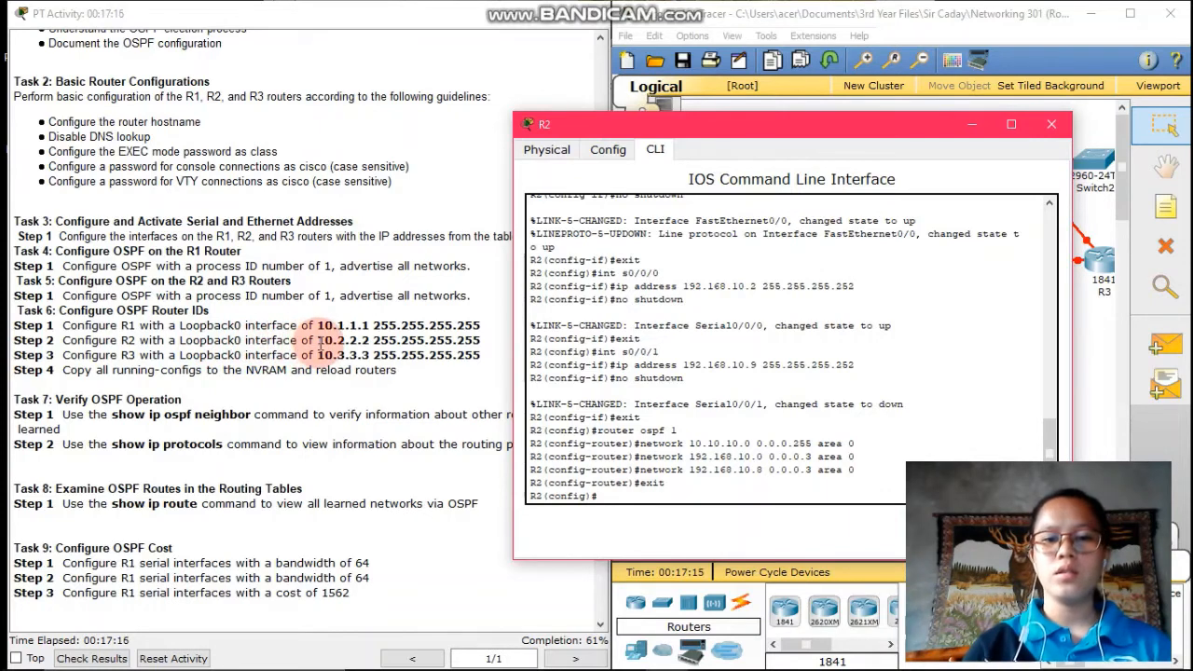
Create R2's Loopback0 with address 10.2.2.2 255.255.255.255 and exit the interface
text(nt)
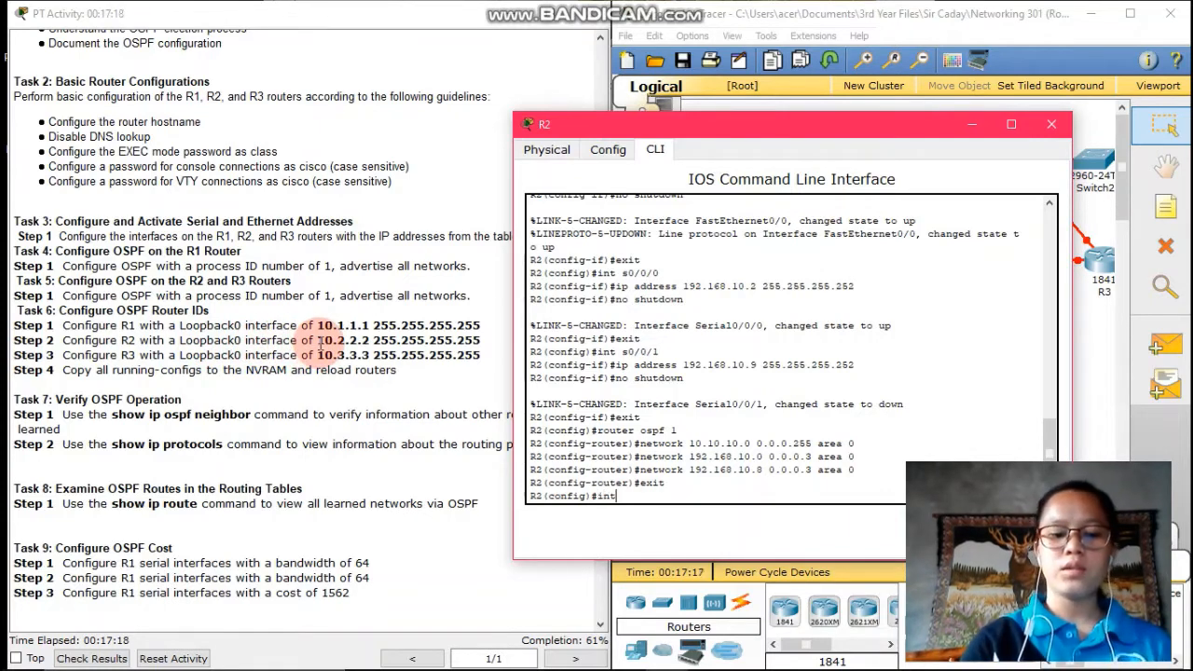
text(erface loopback)
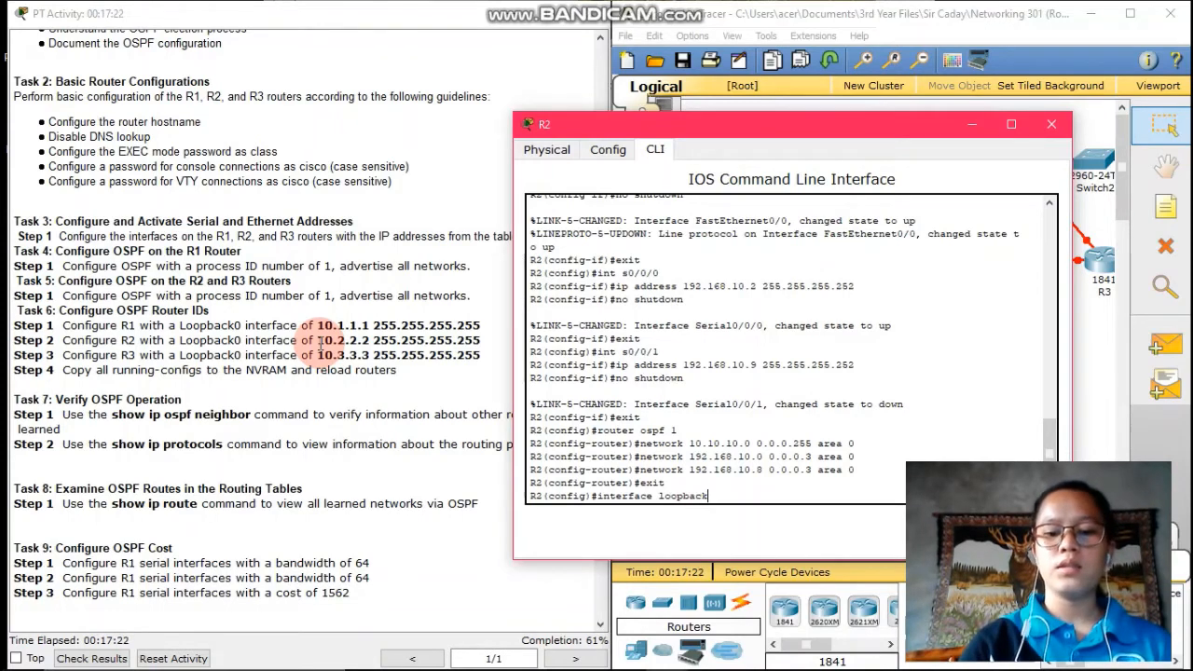
text(0)
key(Return)
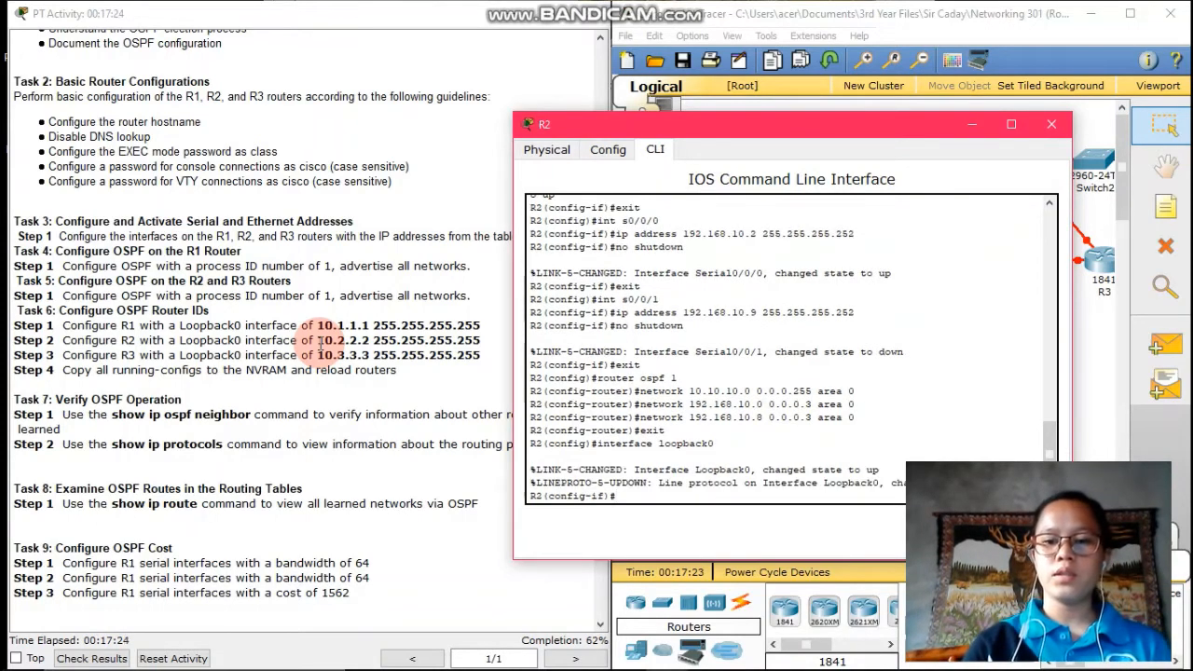
text(ip ad)
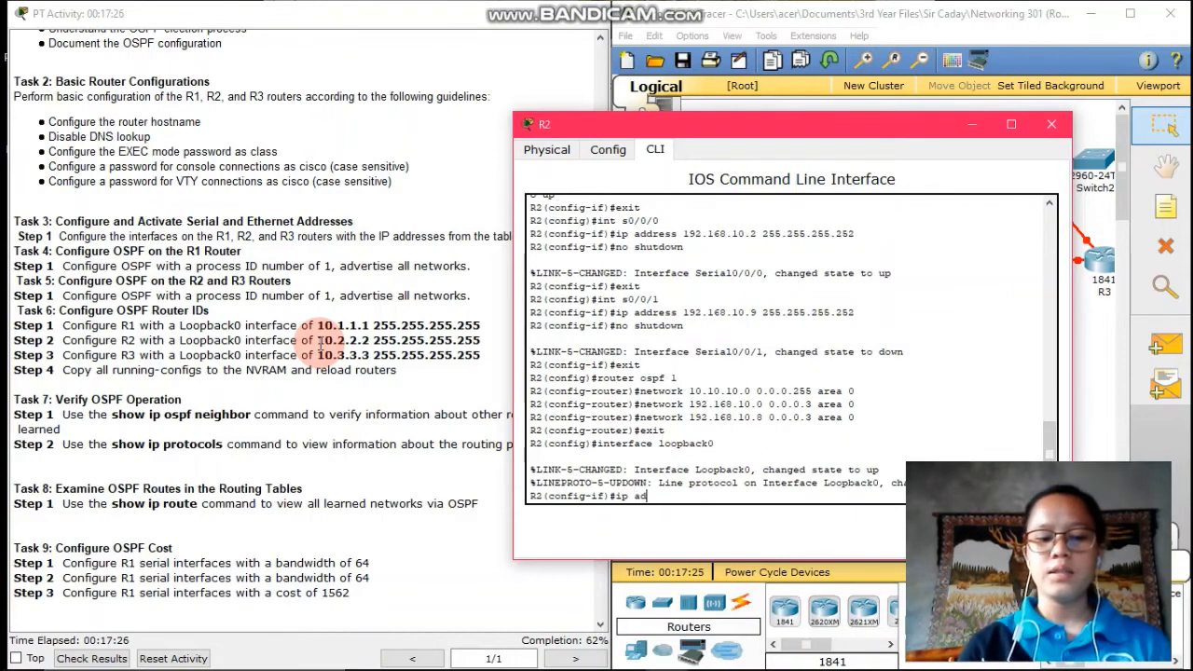
text(dress)
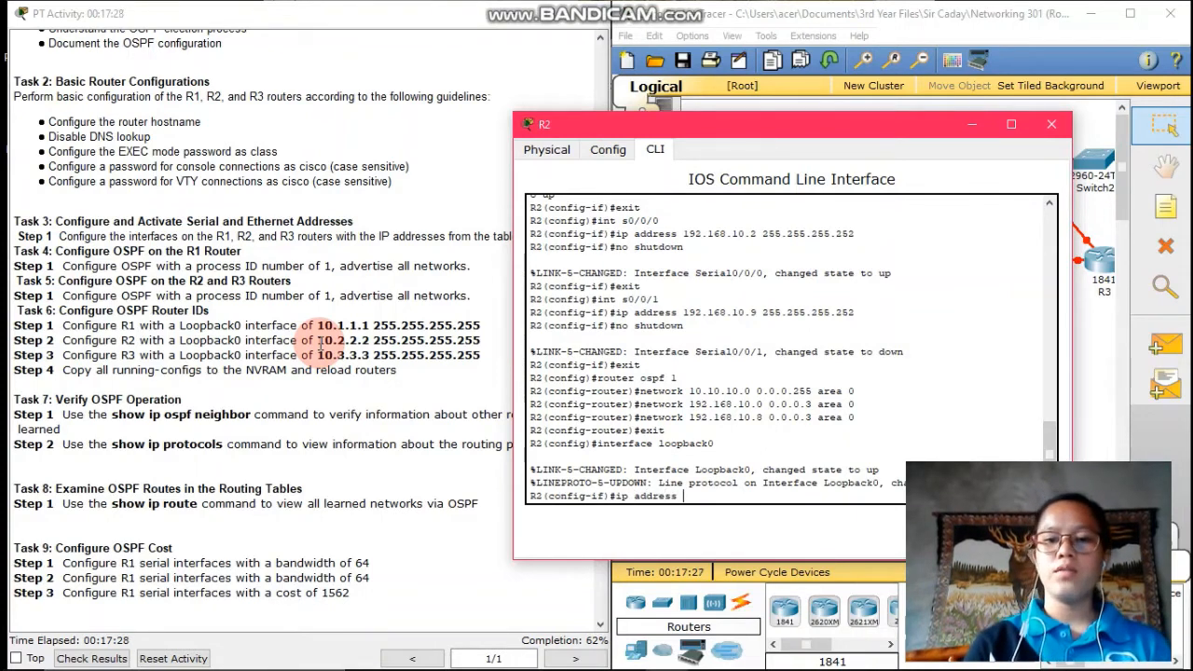
text( 10)
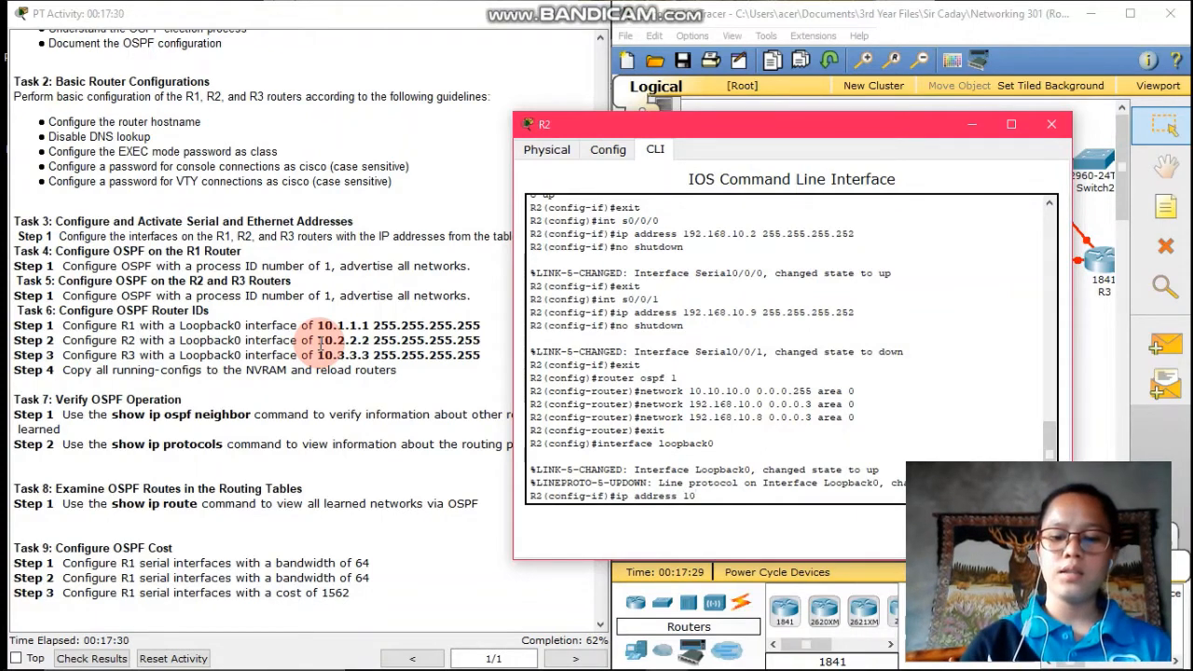
text(.2.2.2)
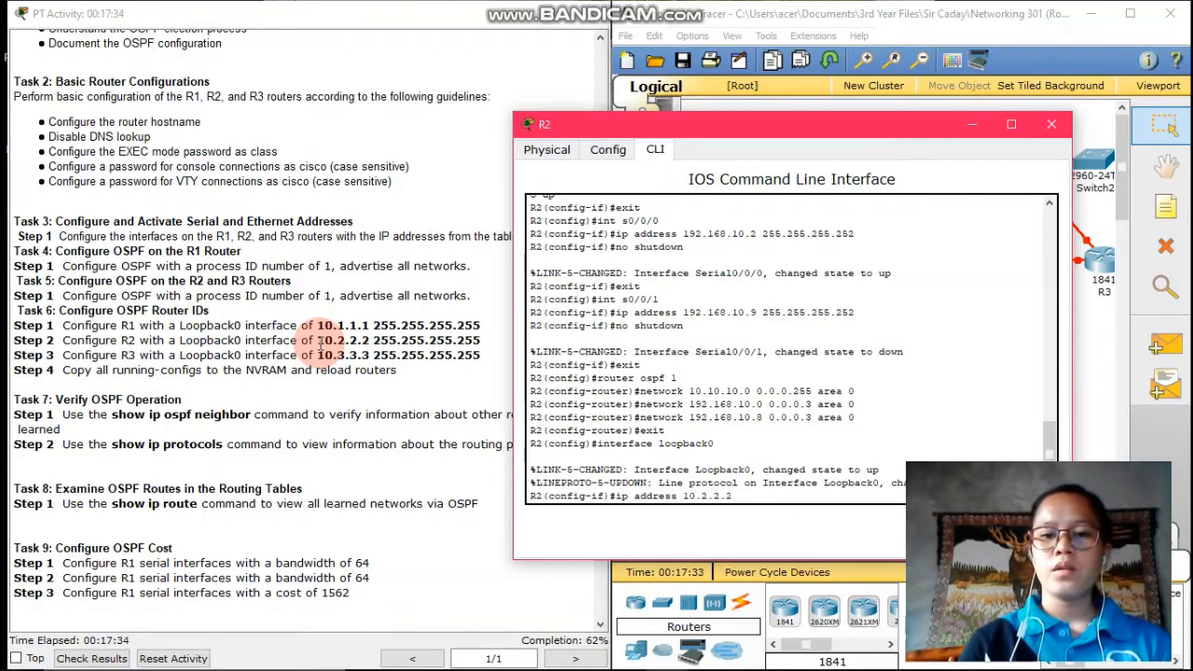
text( 2)
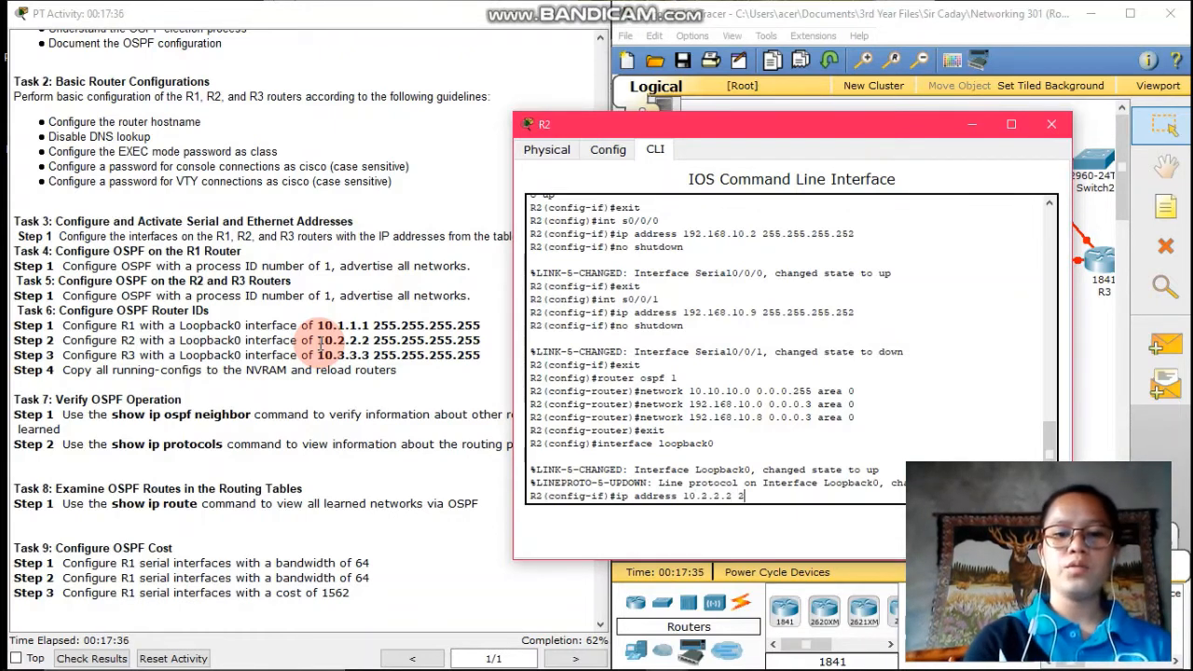
text(55.255.)
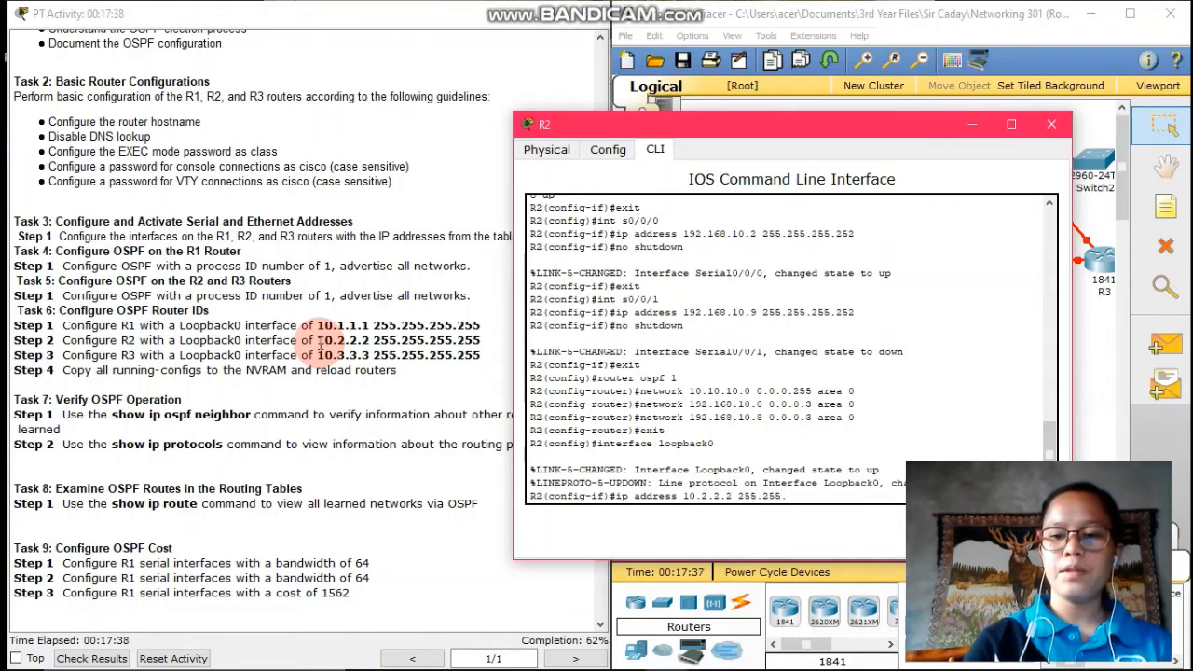
text(255)
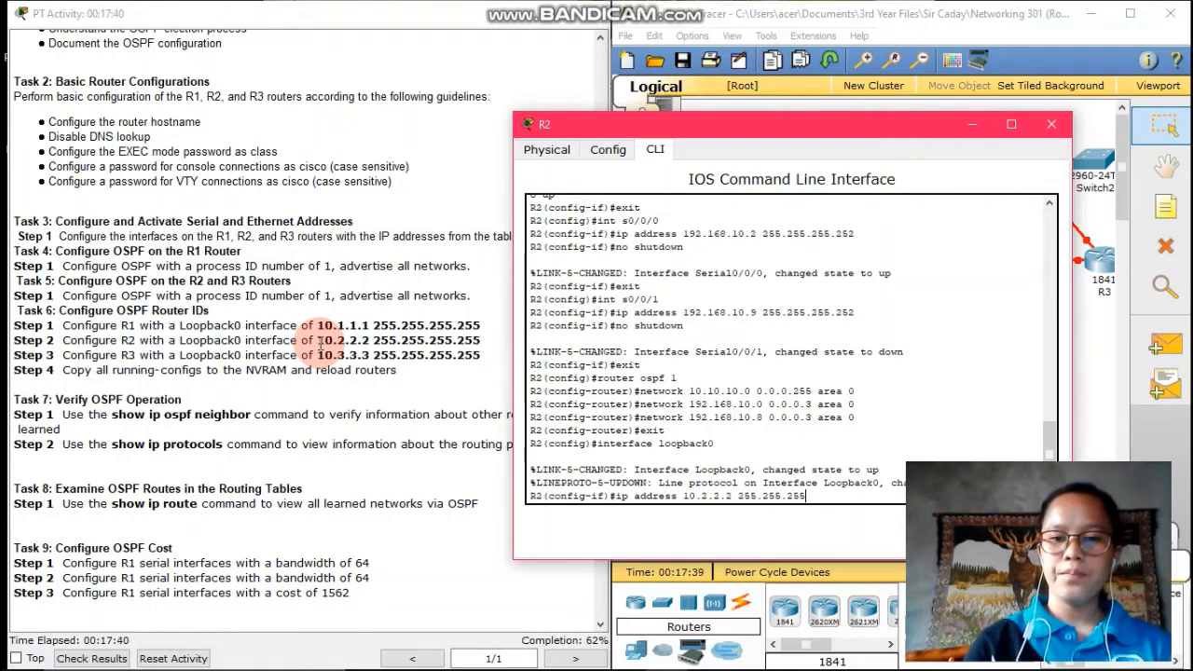
text(.255)
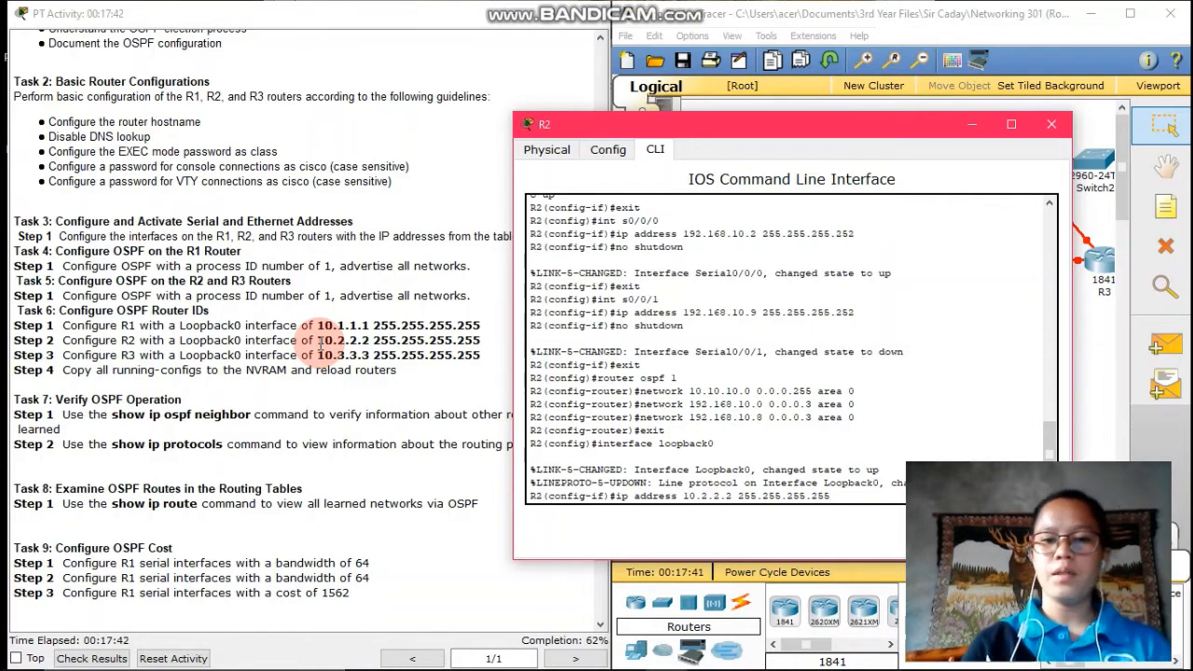
key(Return)
text(exit)
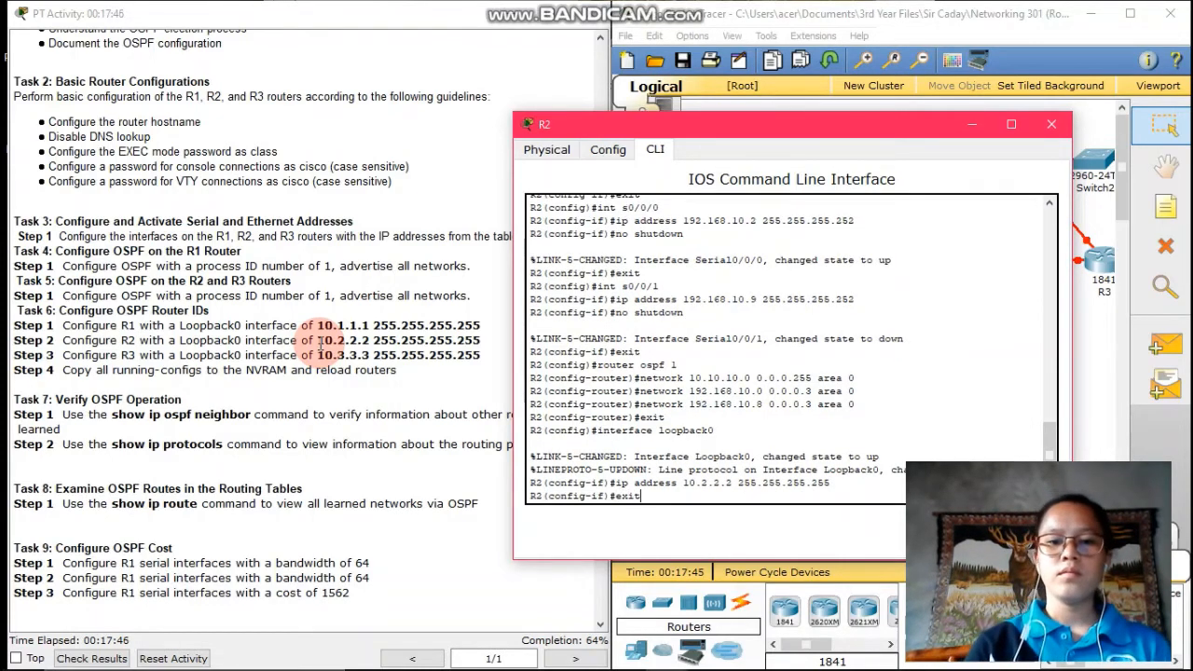
key(Return)
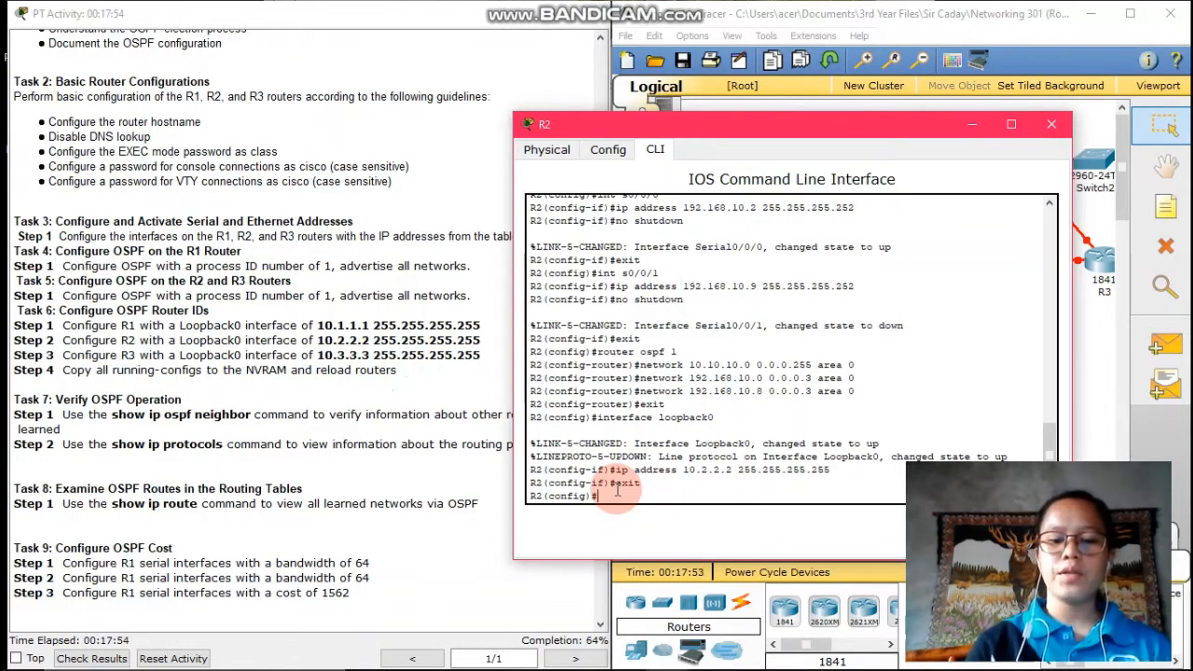
Set bandwidth 64 on R2's s0/0/0 and s0/0/1, end configuration, and check the activity score
text(int)
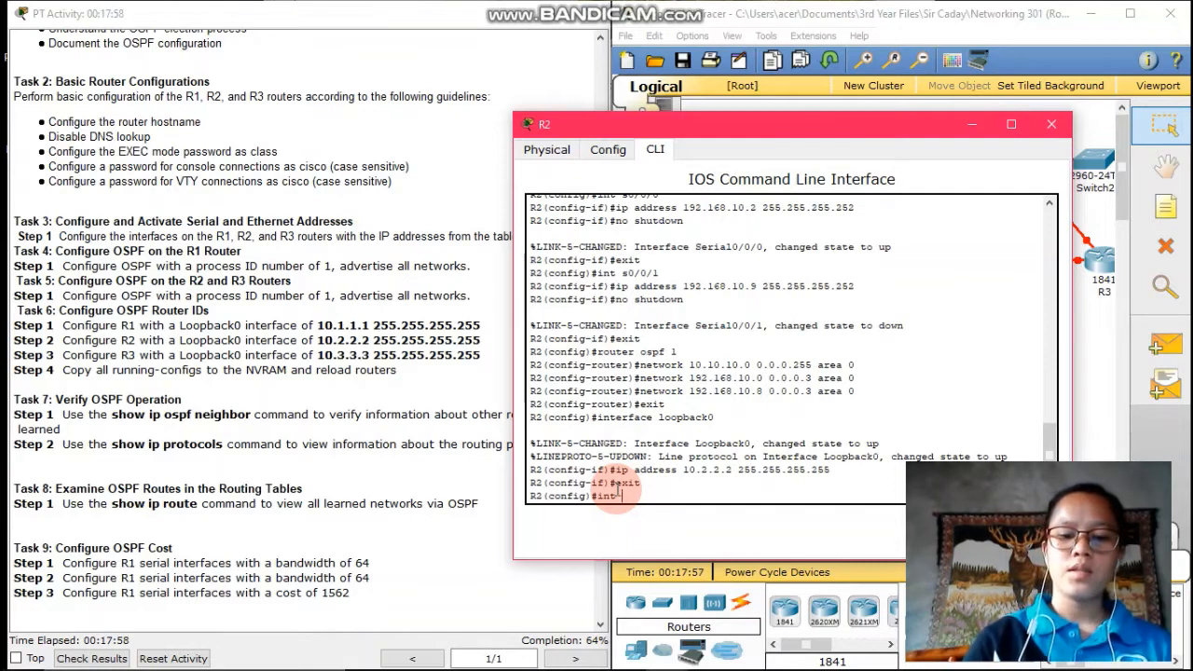
text( s0/0/)
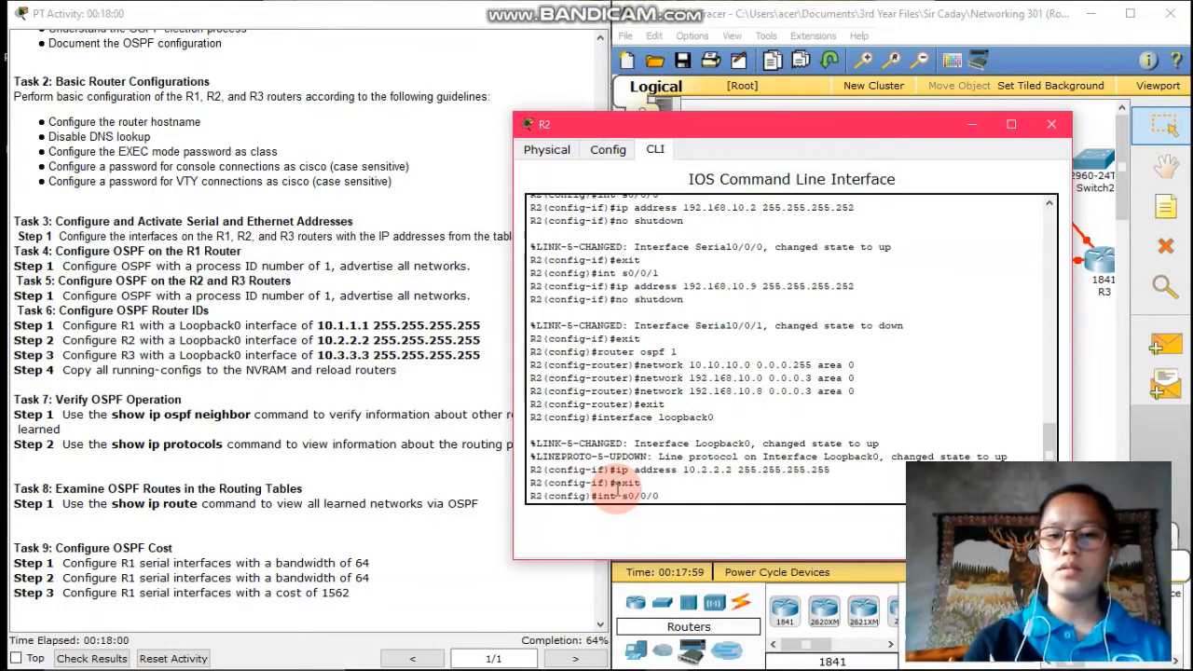
text(0)
key(Return)
text(band)
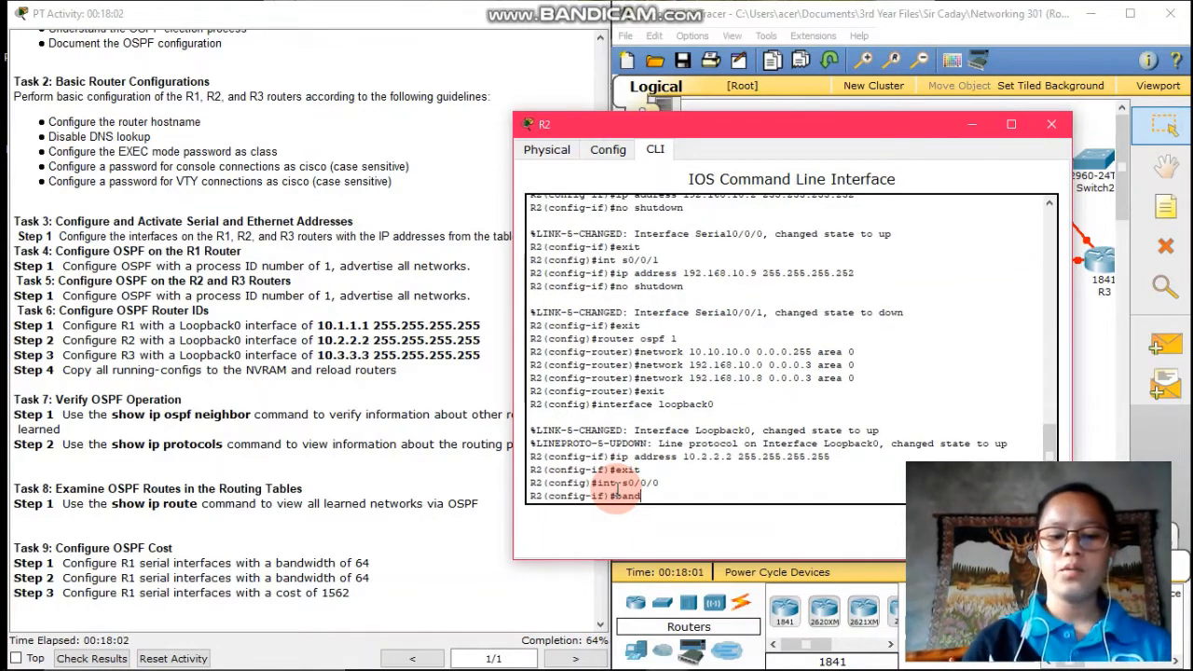
text(width)
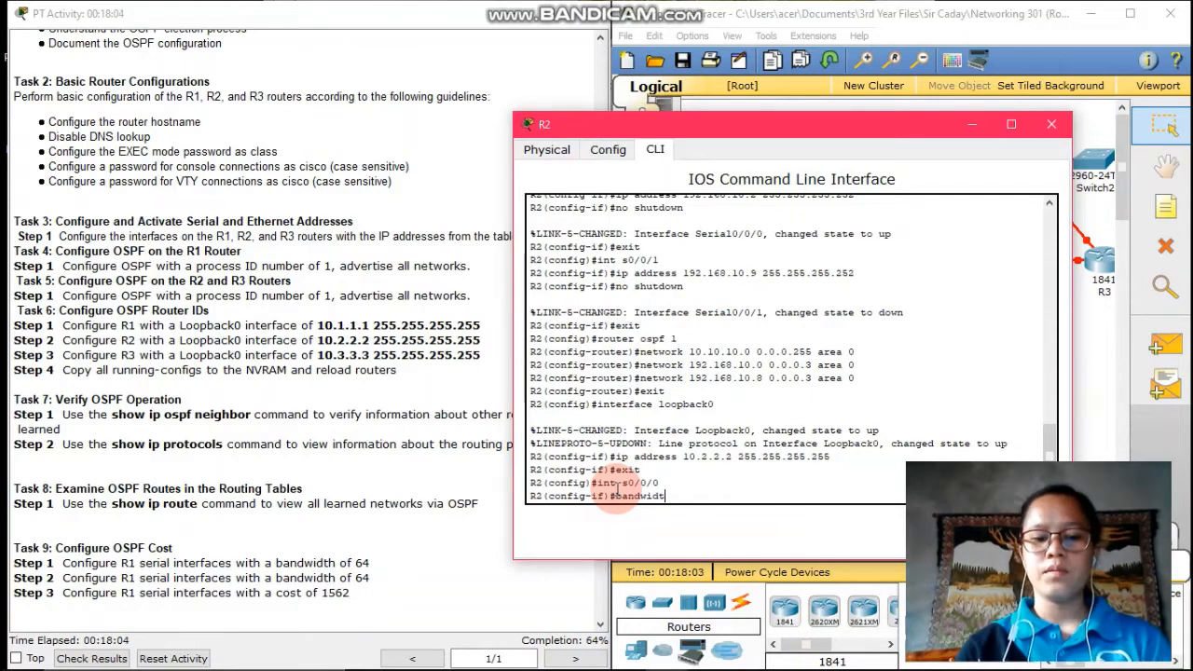
text( 64)
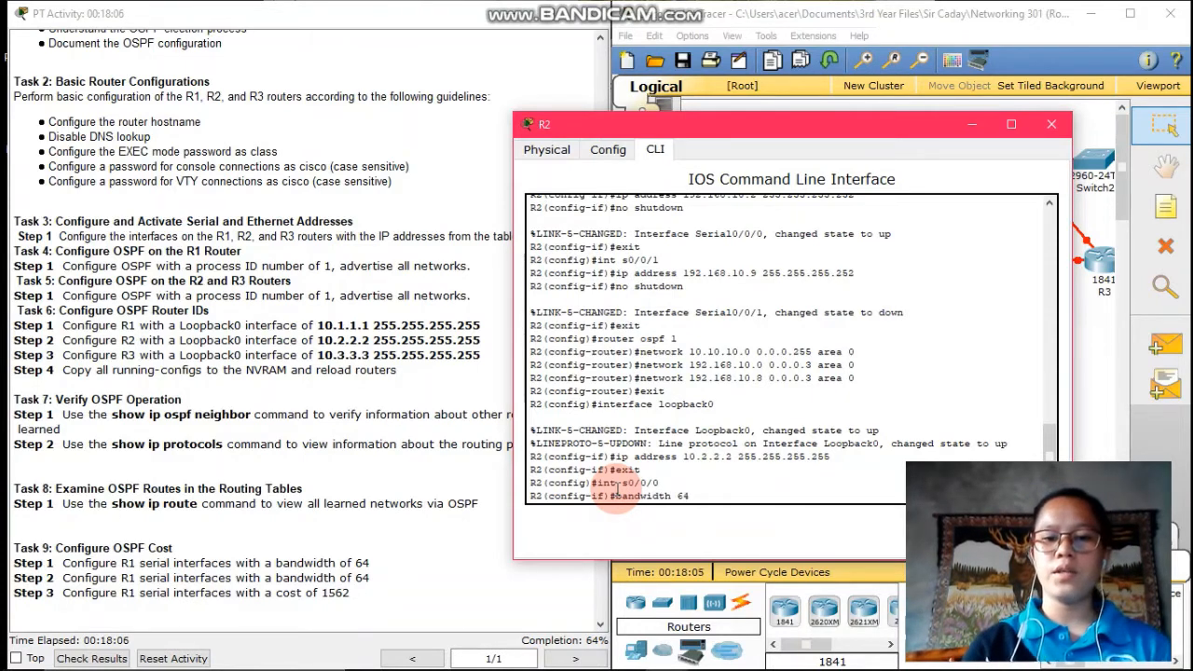
key(Return)
text(int)
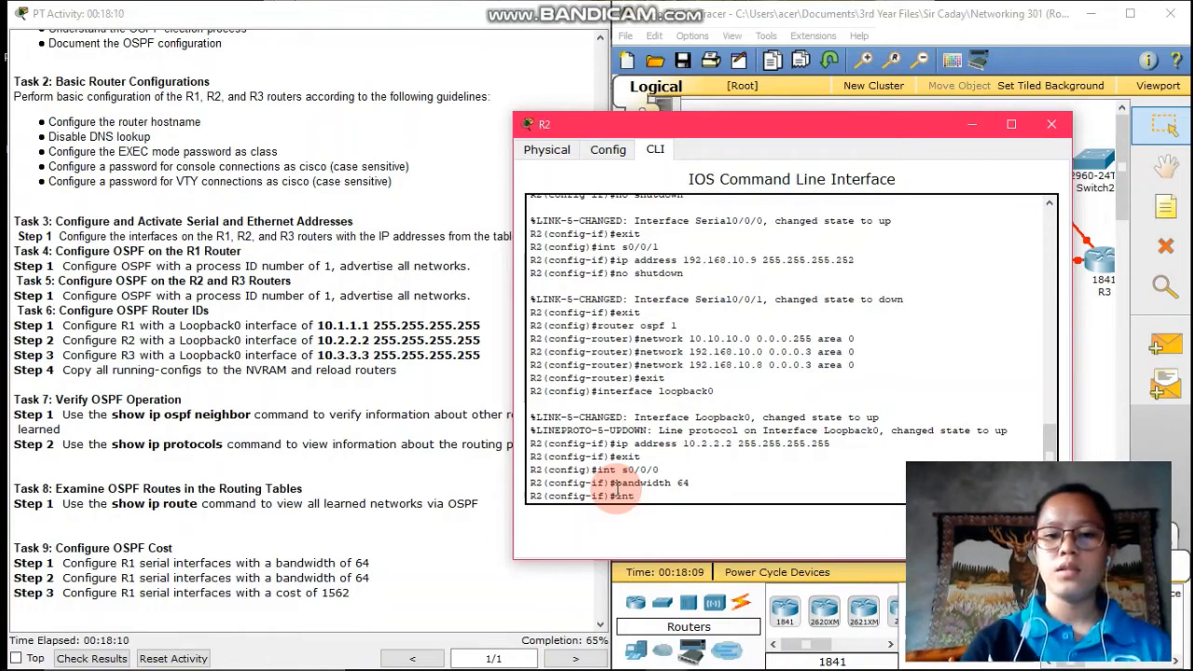
text( s0/)
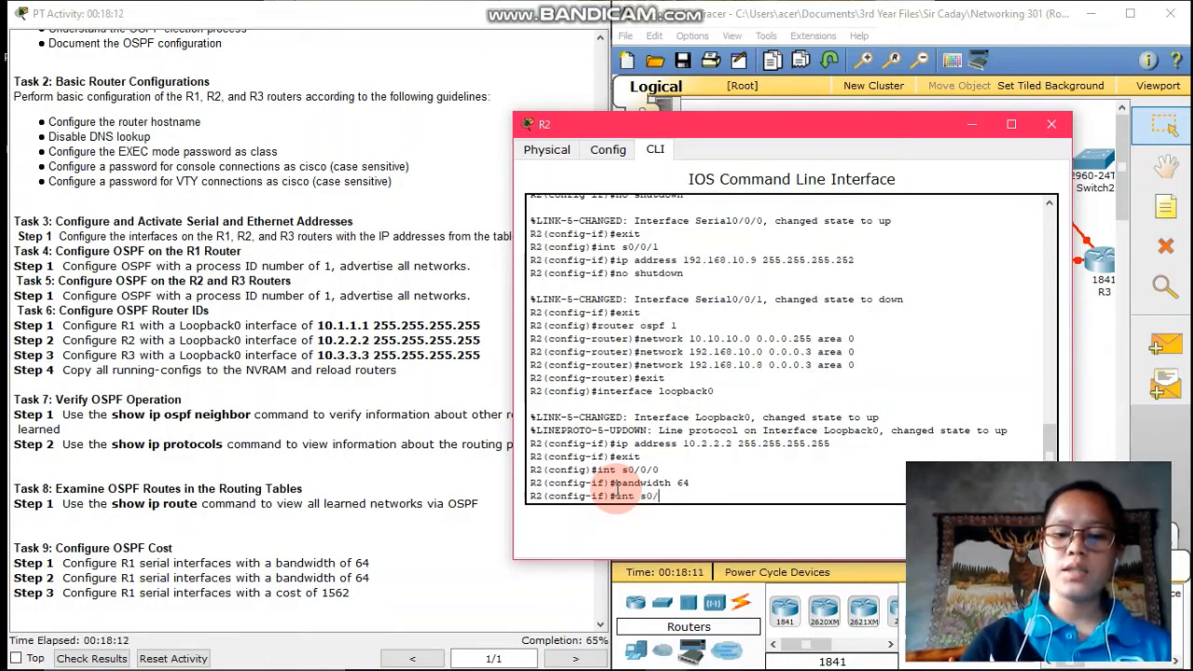
text(0/1)
key(Return)
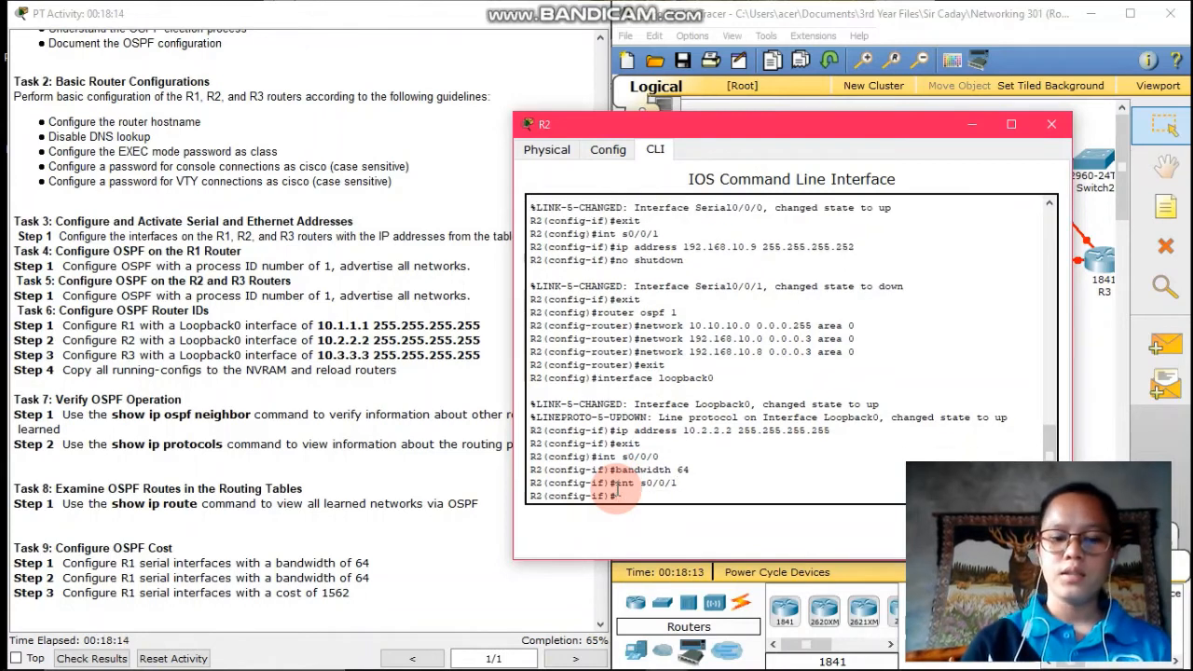
text(bandwidth 64)
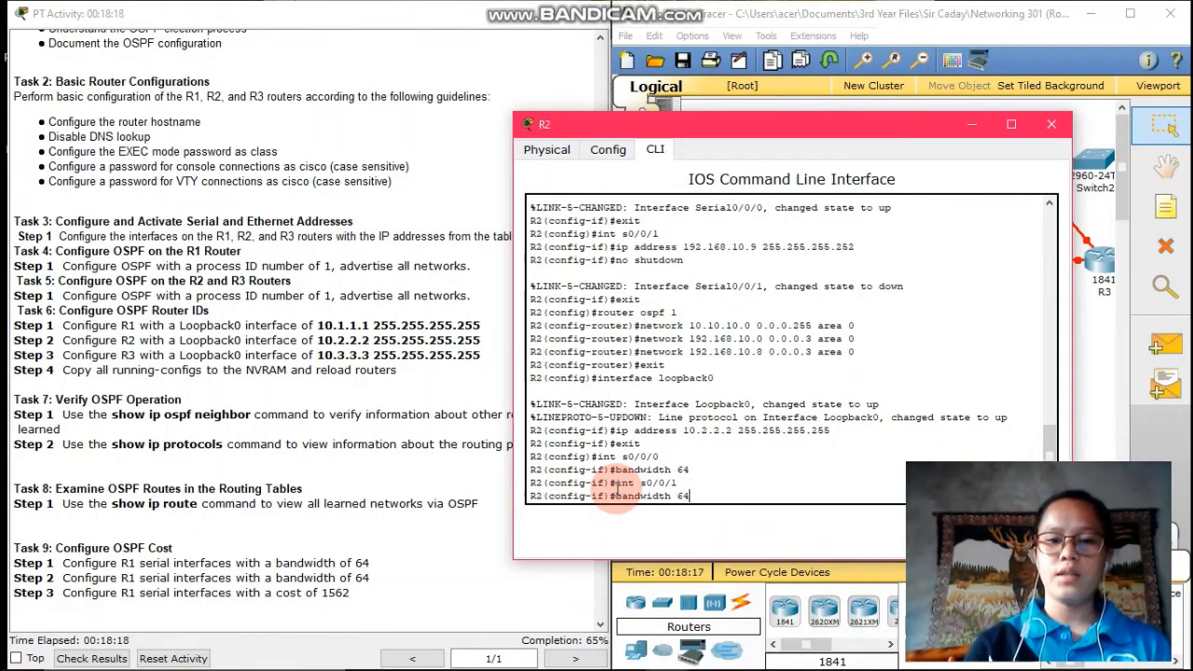
key(Return)
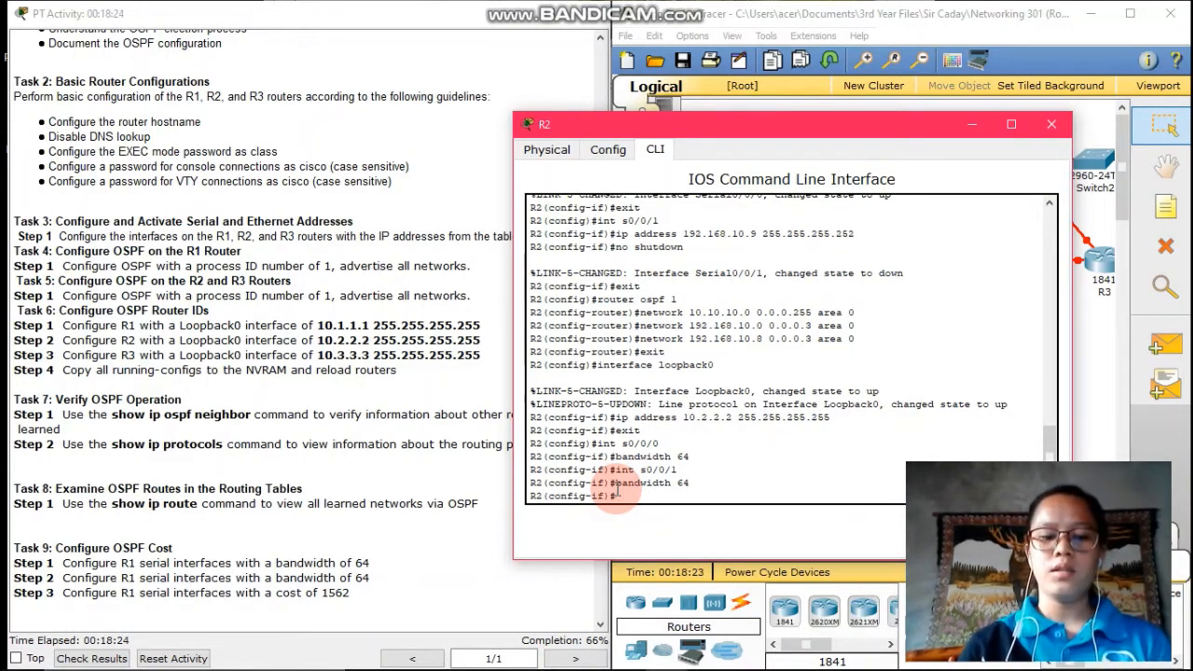
text(end)
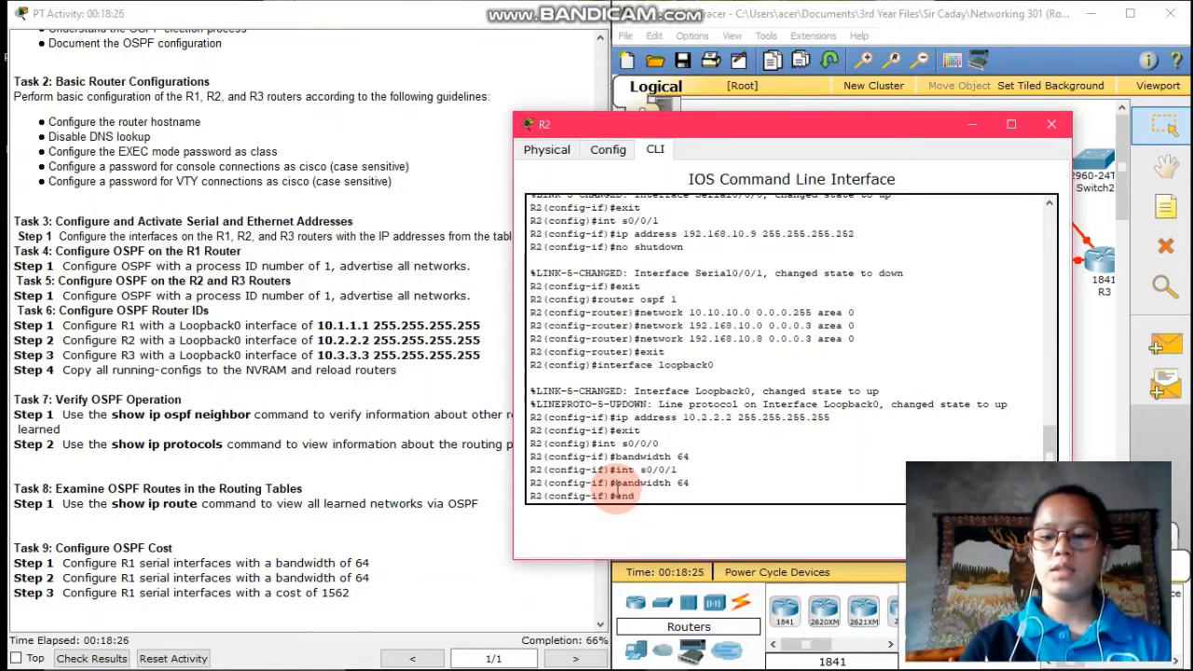
key(Return)
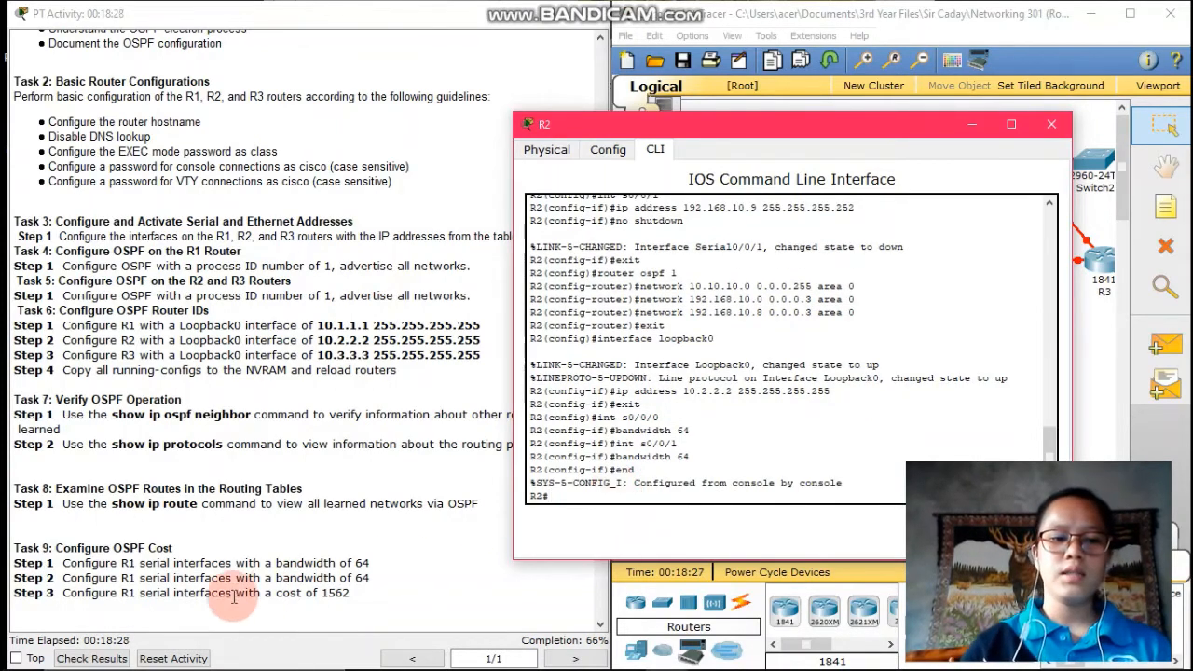
click(91, 658)
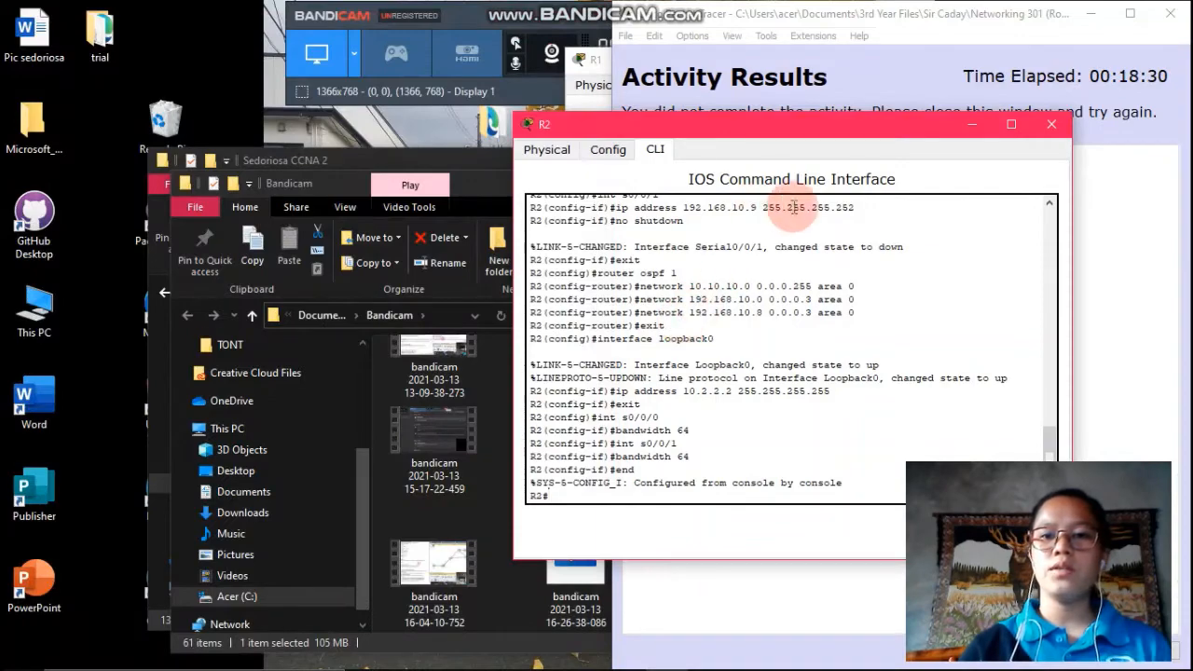
Review the Assessment Items showing 59 of 89 points, then close Activity Results
drag(1009, 22, 550, 25)
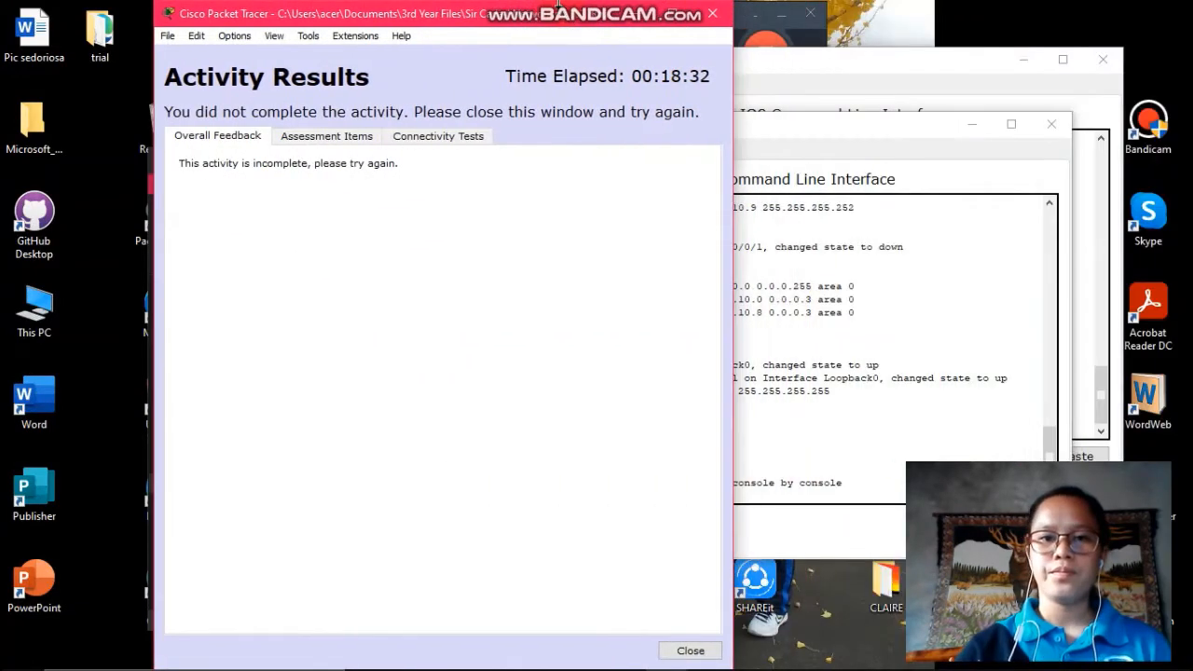
click(321, 136)
scroll(465, 396, down, 20)
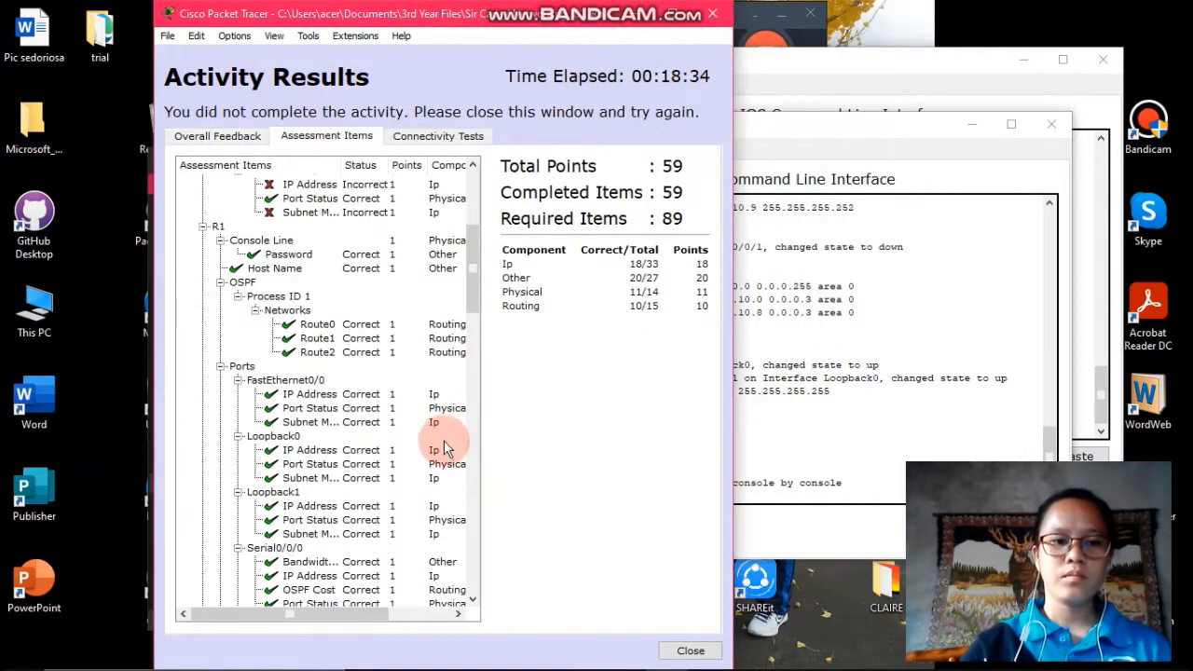
scroll(445, 447, down, 3)
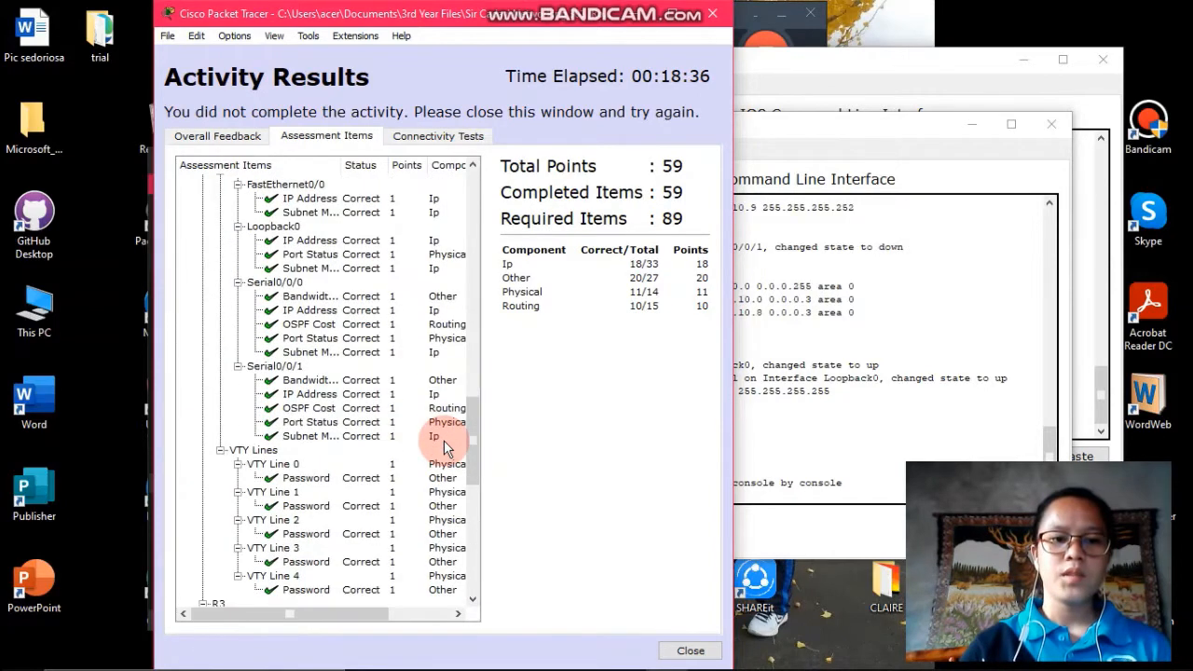
scroll(333, 386, up, 3)
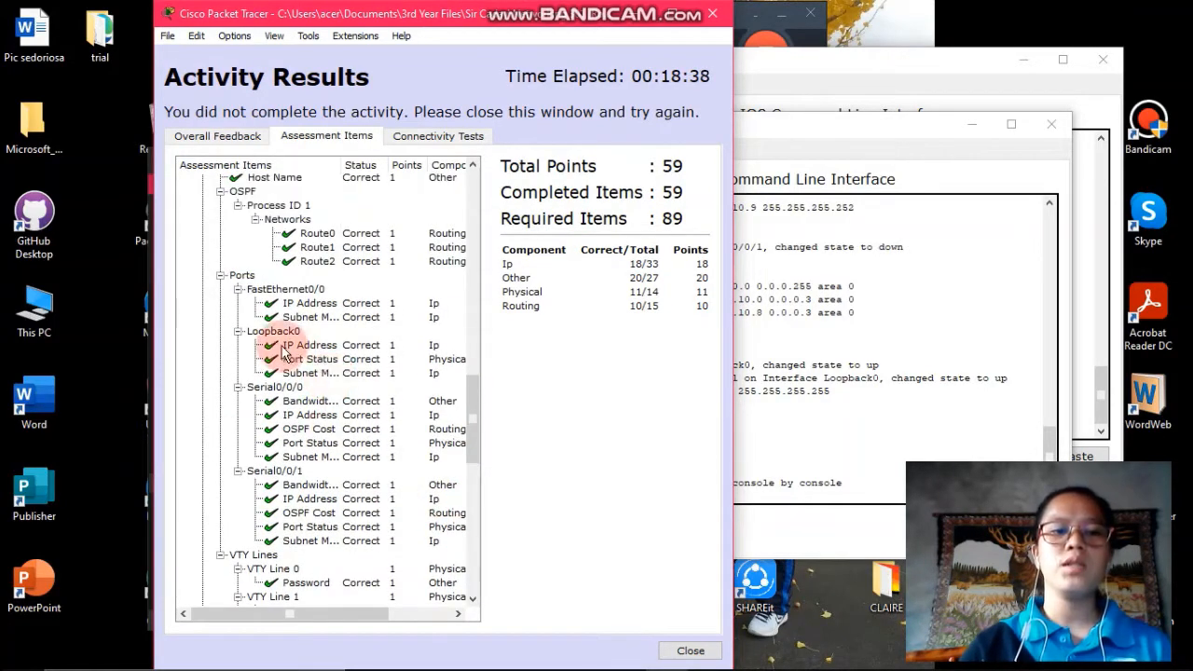
scroll(281, 346, up, 3)
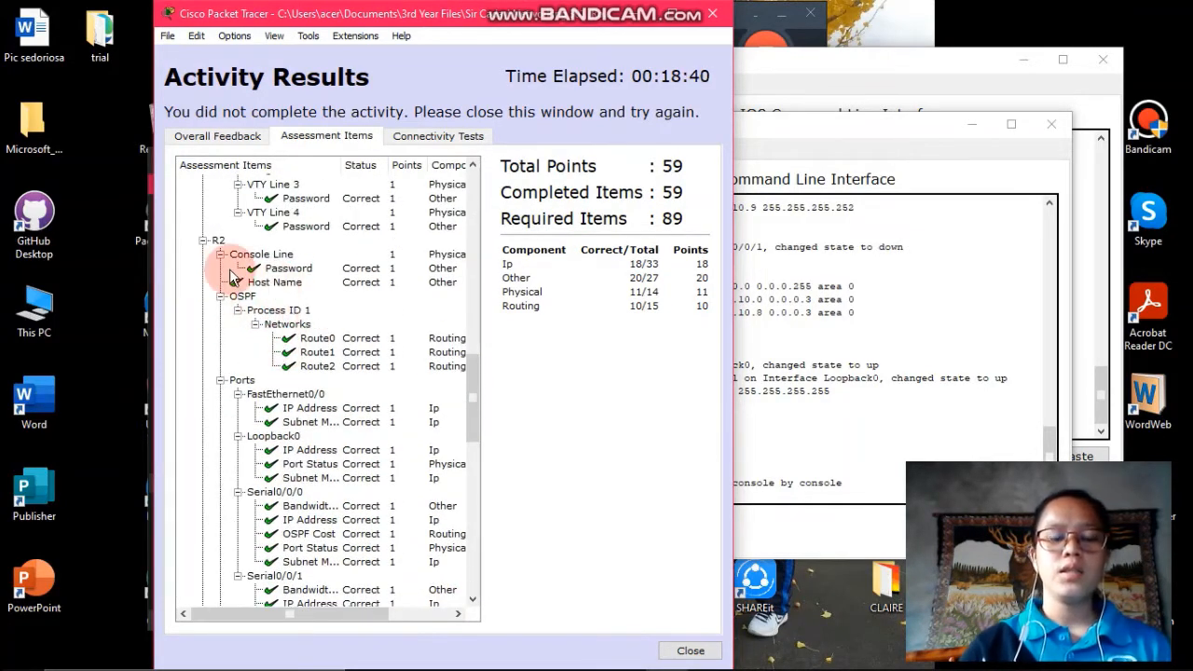
scroll(354, 419, down, 3)
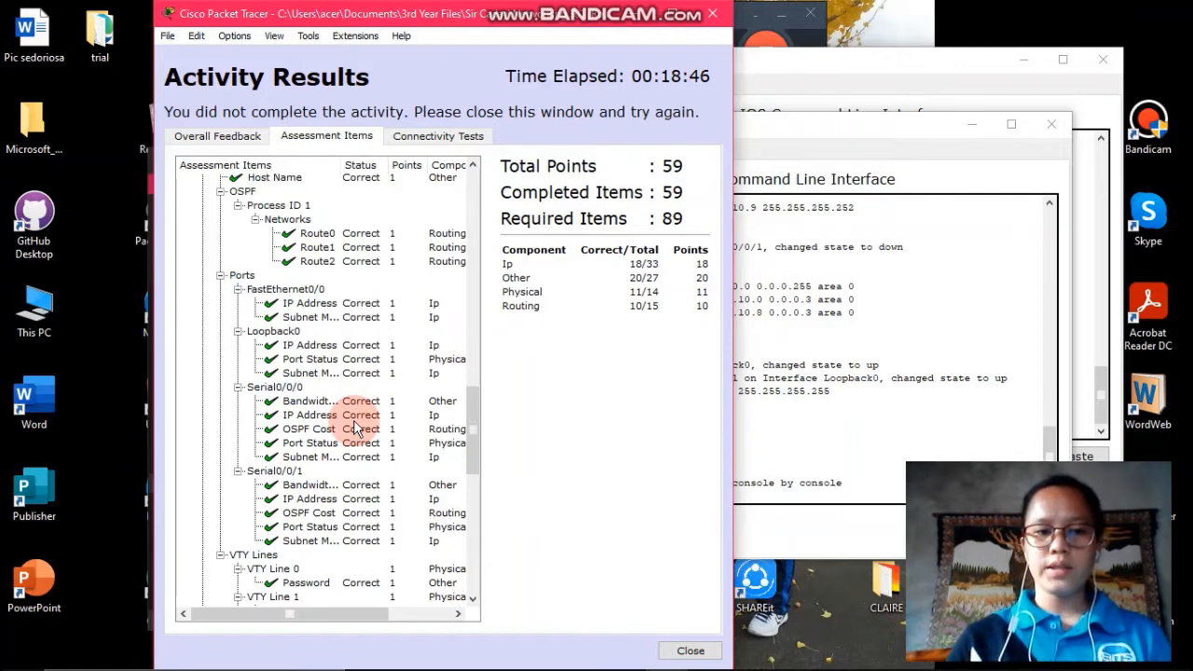
scroll(354, 424, down, 2)
click(691, 651)
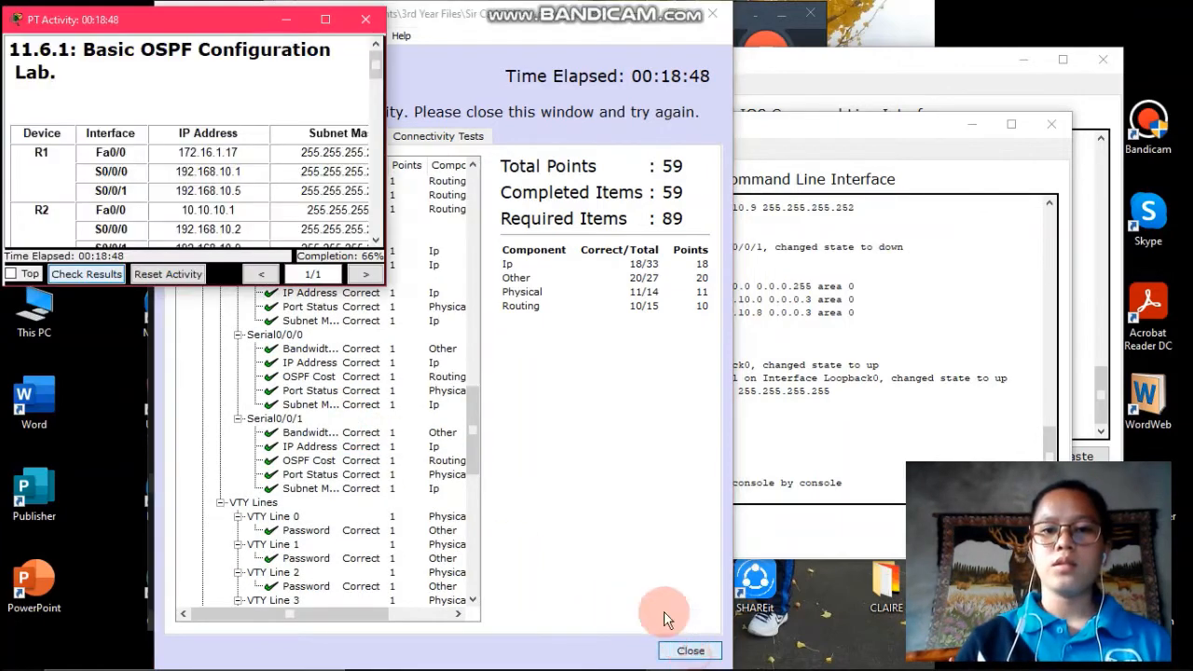
Enlarge the lab instructions to show the full addressing table, move the topology right, and open R3
drag(205, 28, 209, 28)
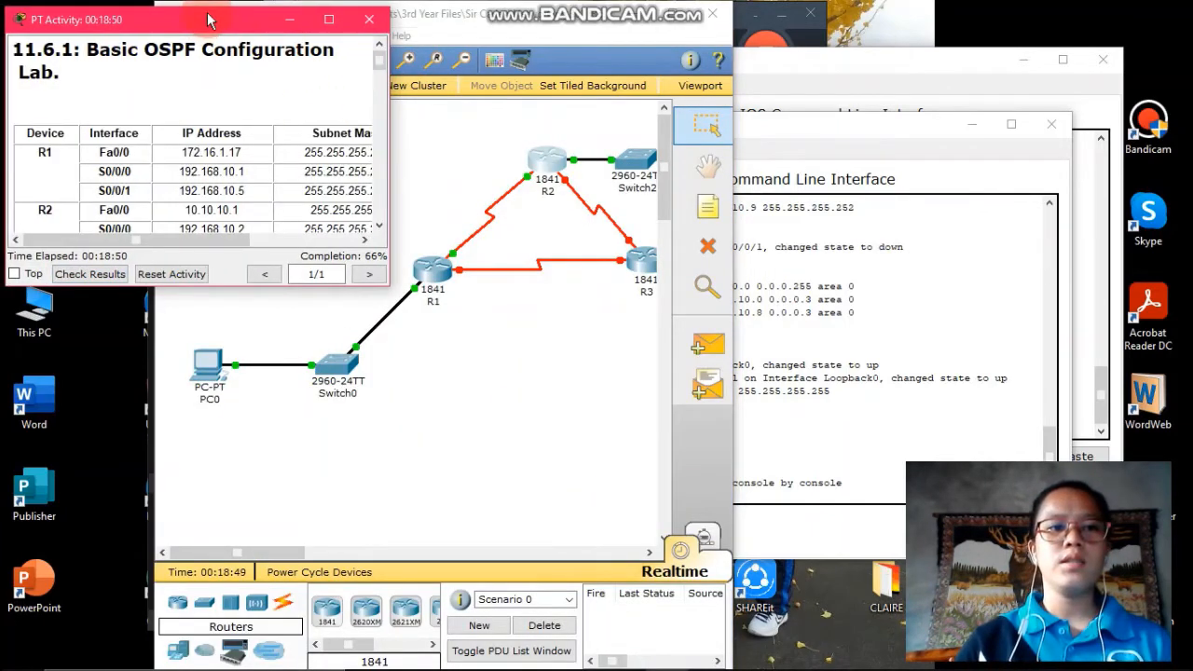
drag(390, 287, 600, 669)
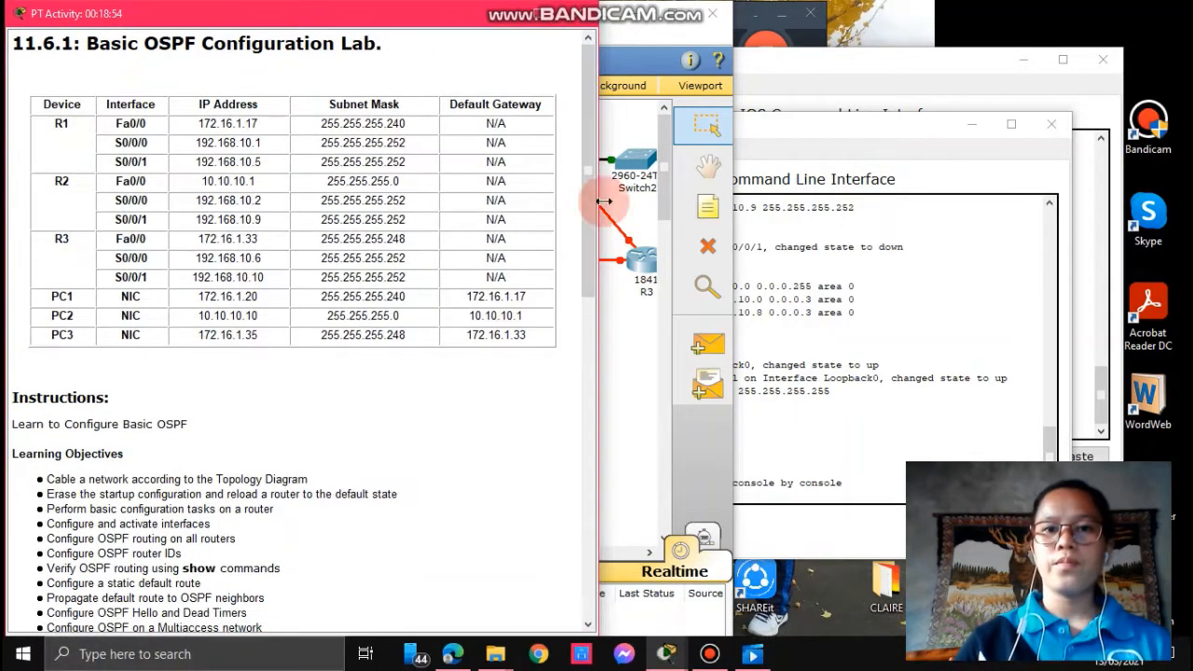
click(633, 137)
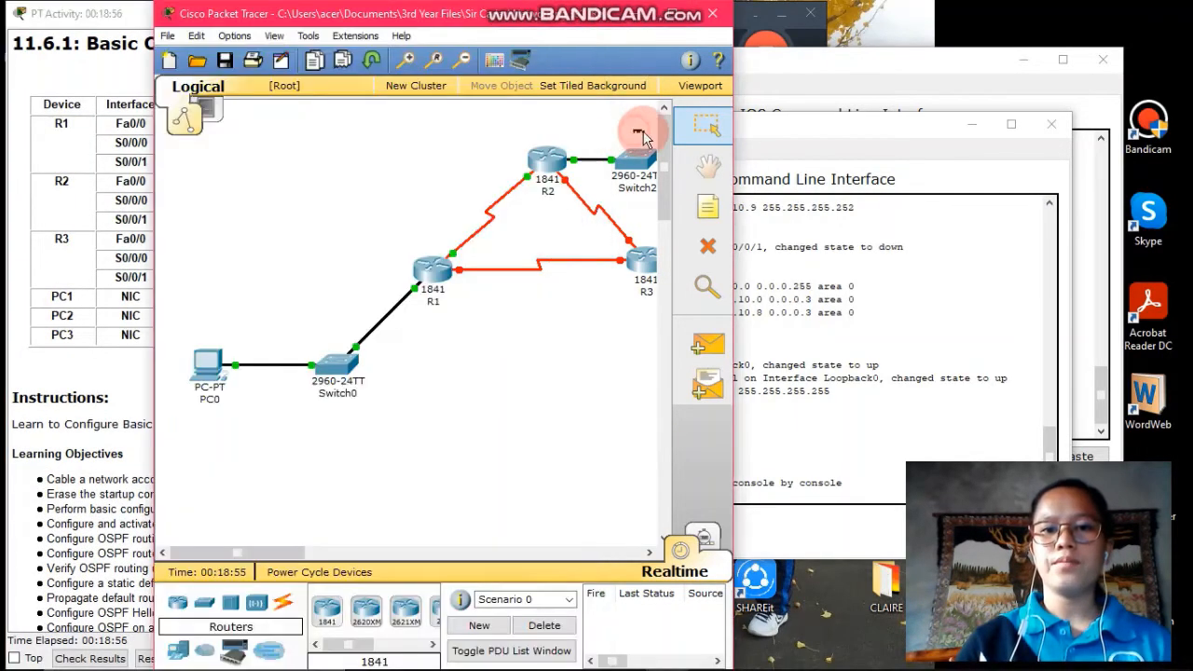
drag(545, 42, 984, 25)
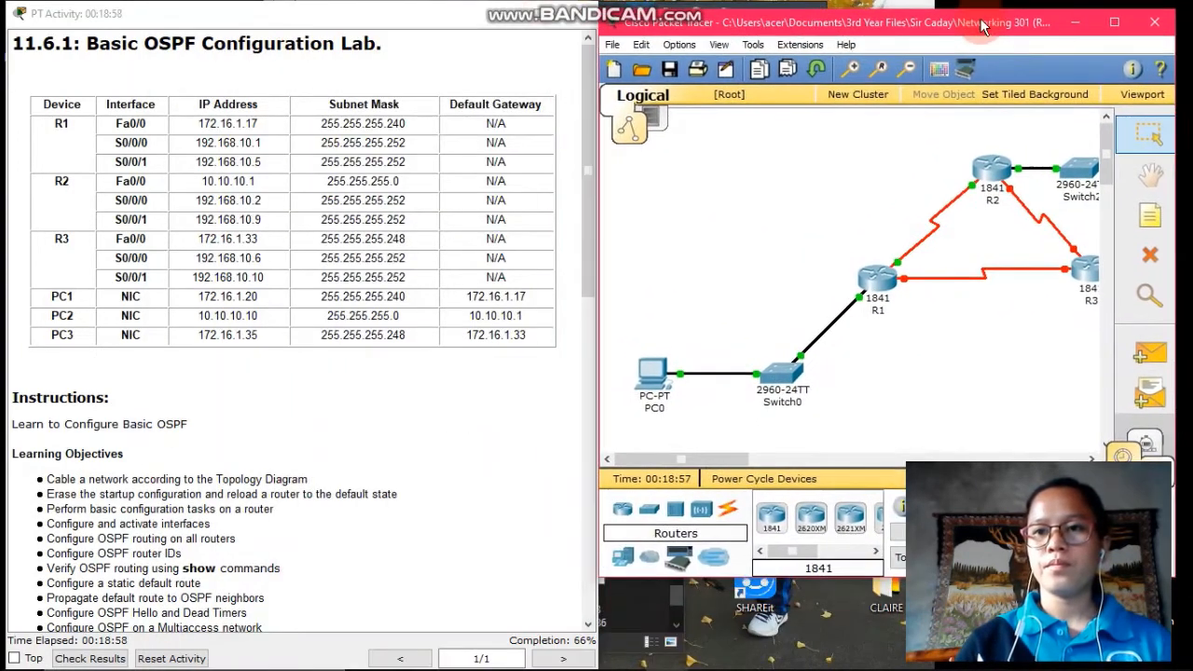
drag(722, 456, 792, 453)
click(738, 371)
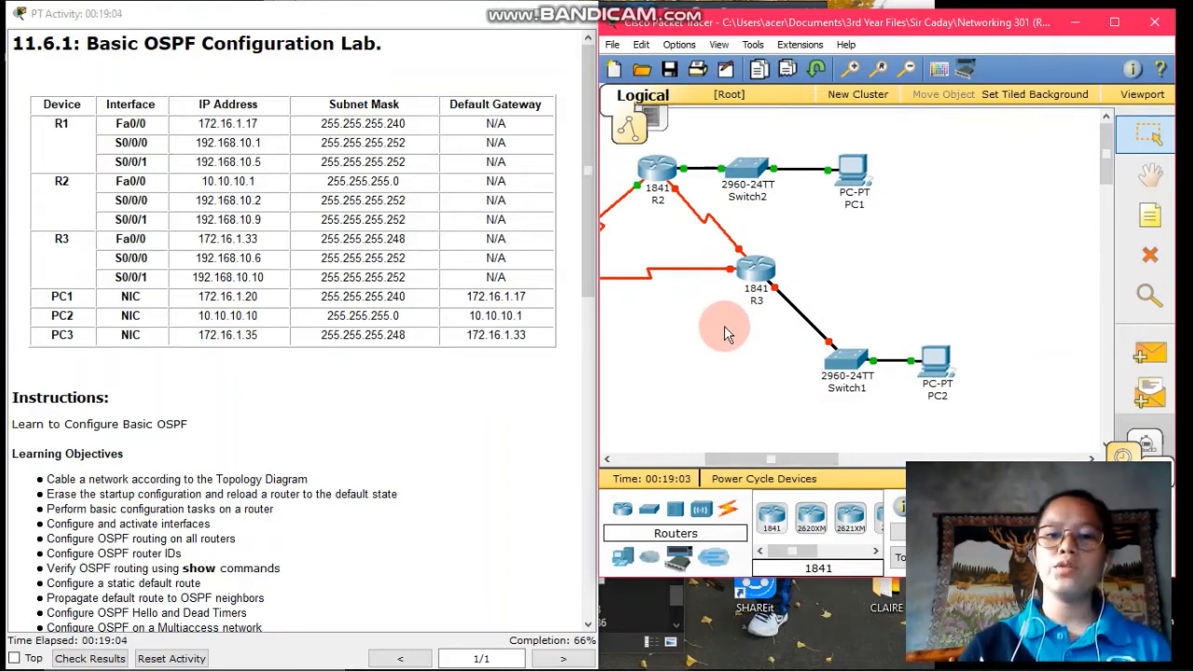
click(762, 270)
Enter privileged and global configuration mode in R3's CLI
click(241, 129)
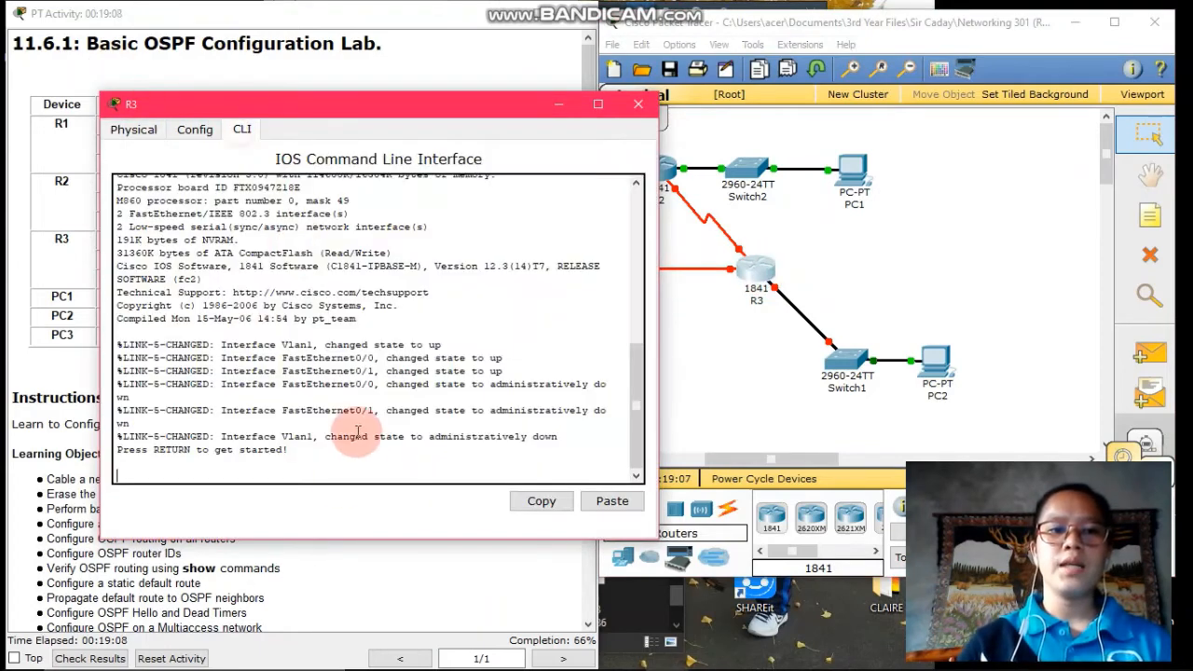
key(Return)
text(en)
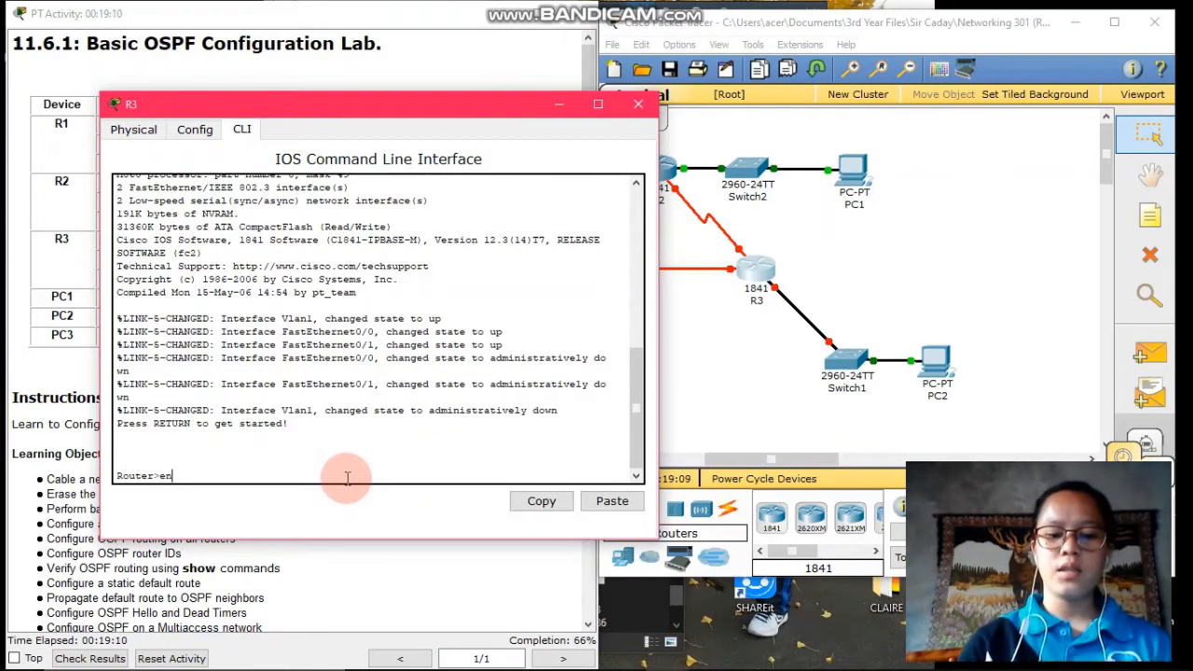
text(able)
key(Return)
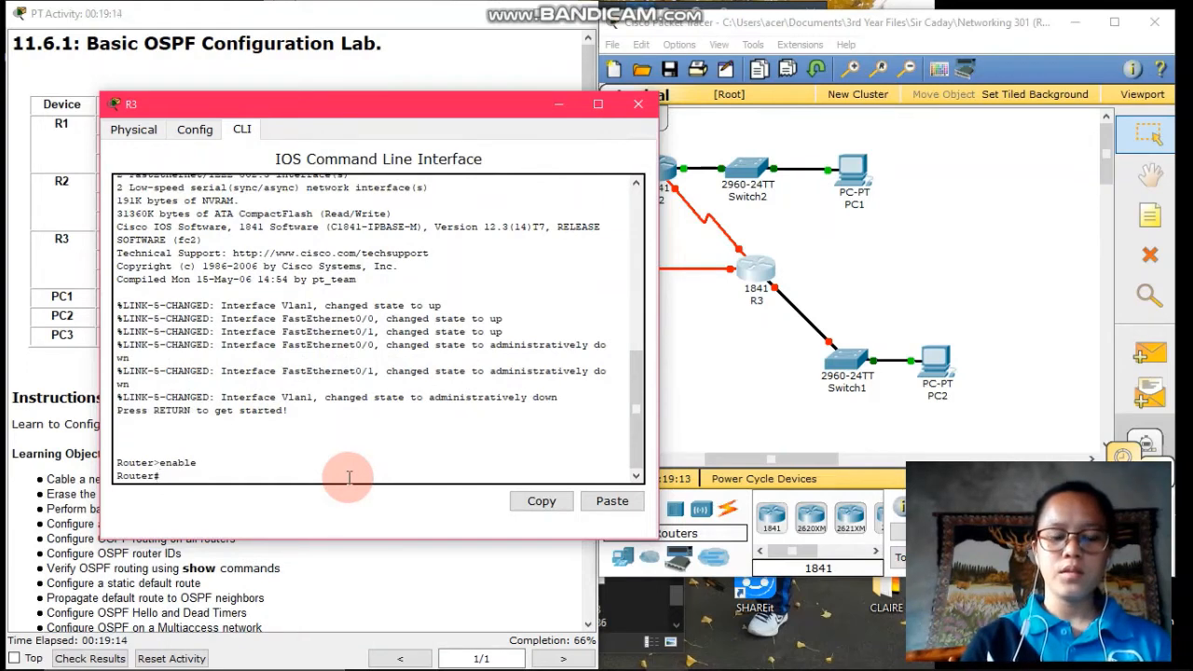
text(config t)
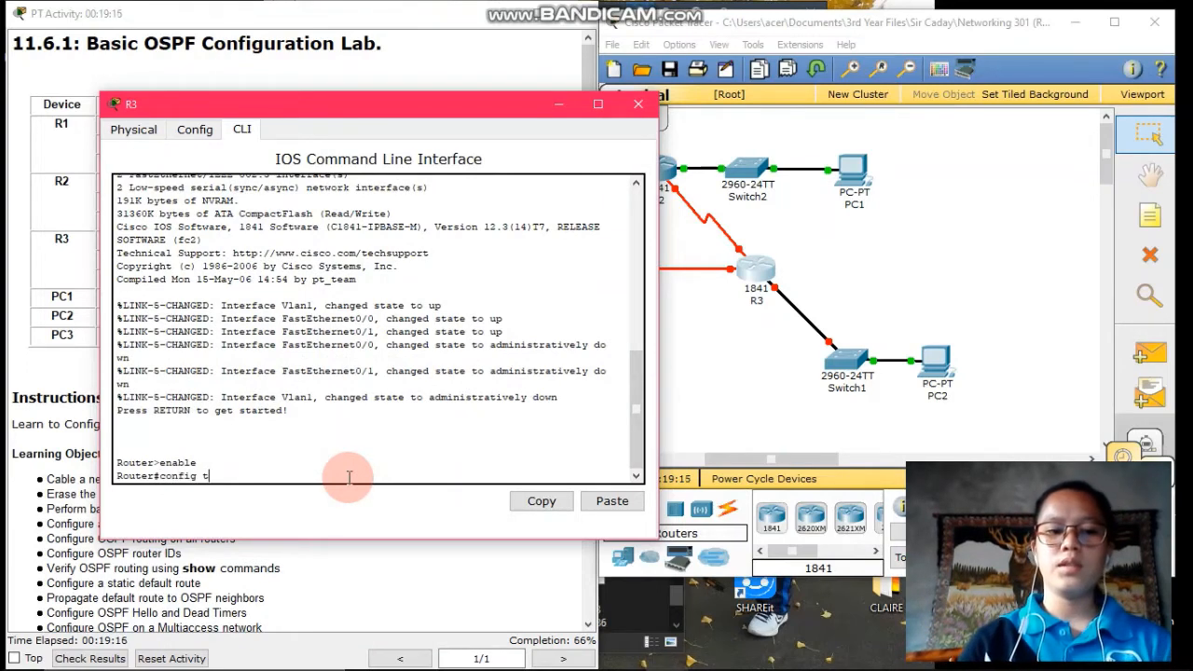
key(Return)
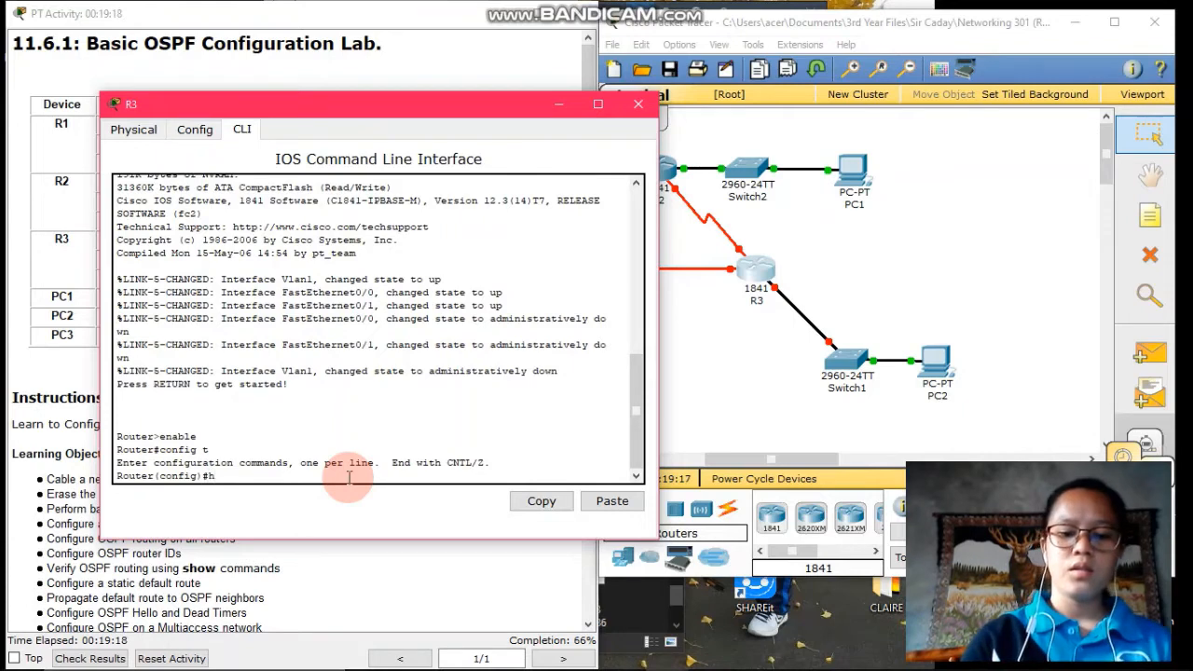
Name the router R3, disable IP domain lookup, set an enable secret, and enter console line 0
text(hostname)
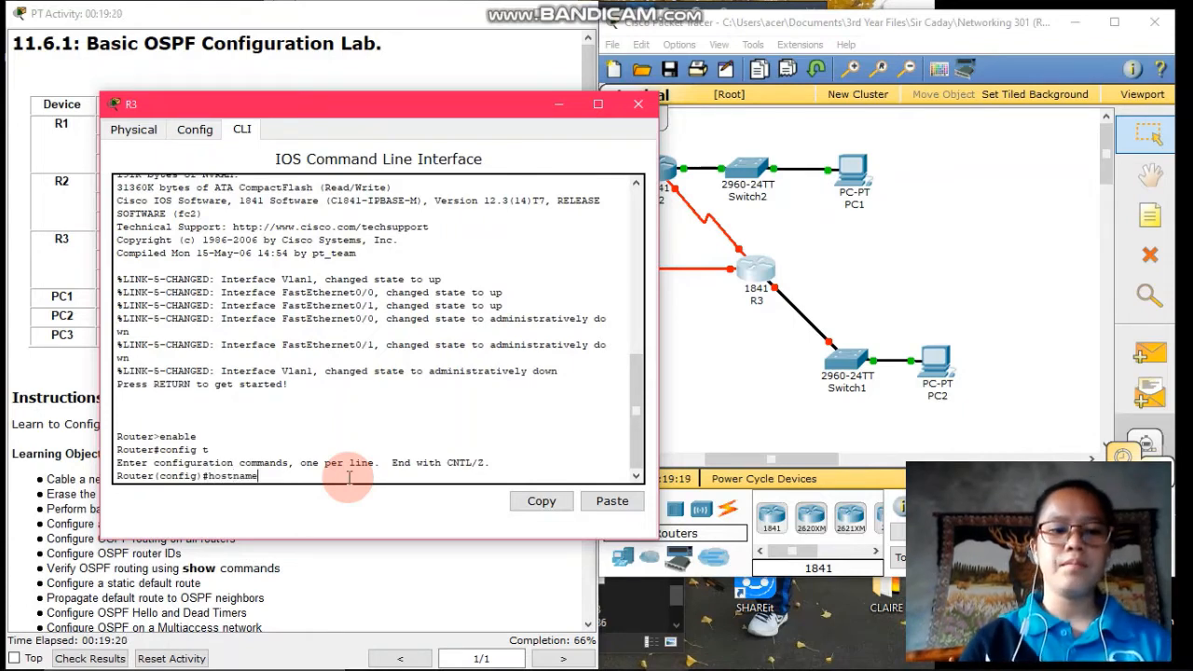
text( R3)
key(Return)
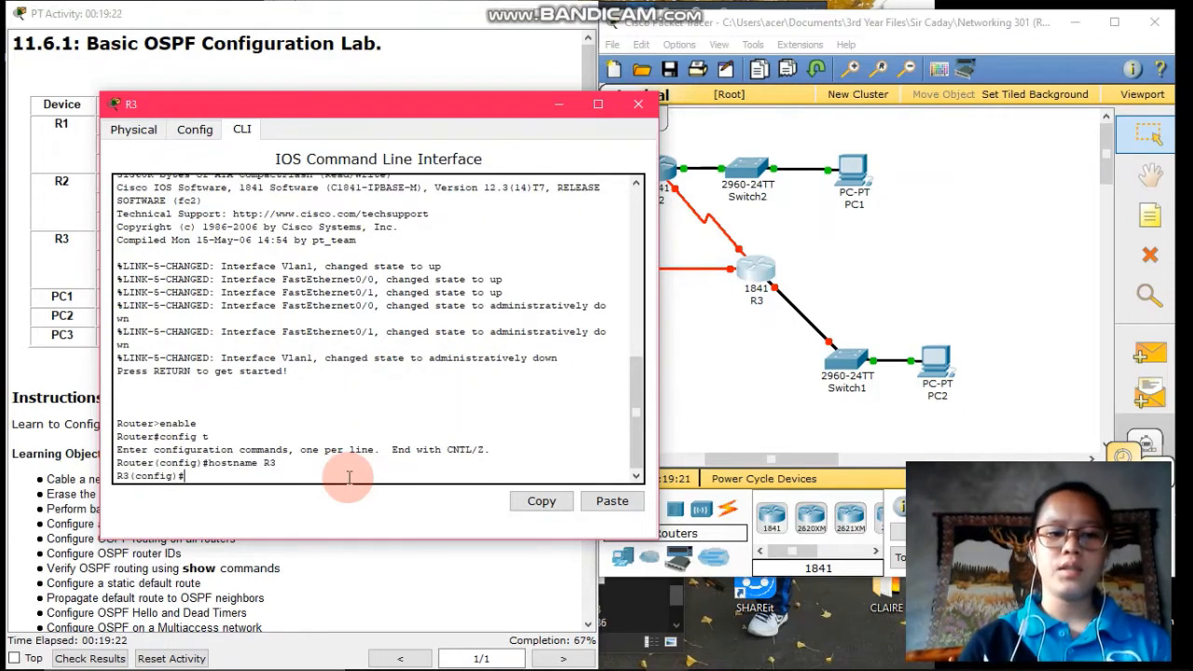
text(no ip )
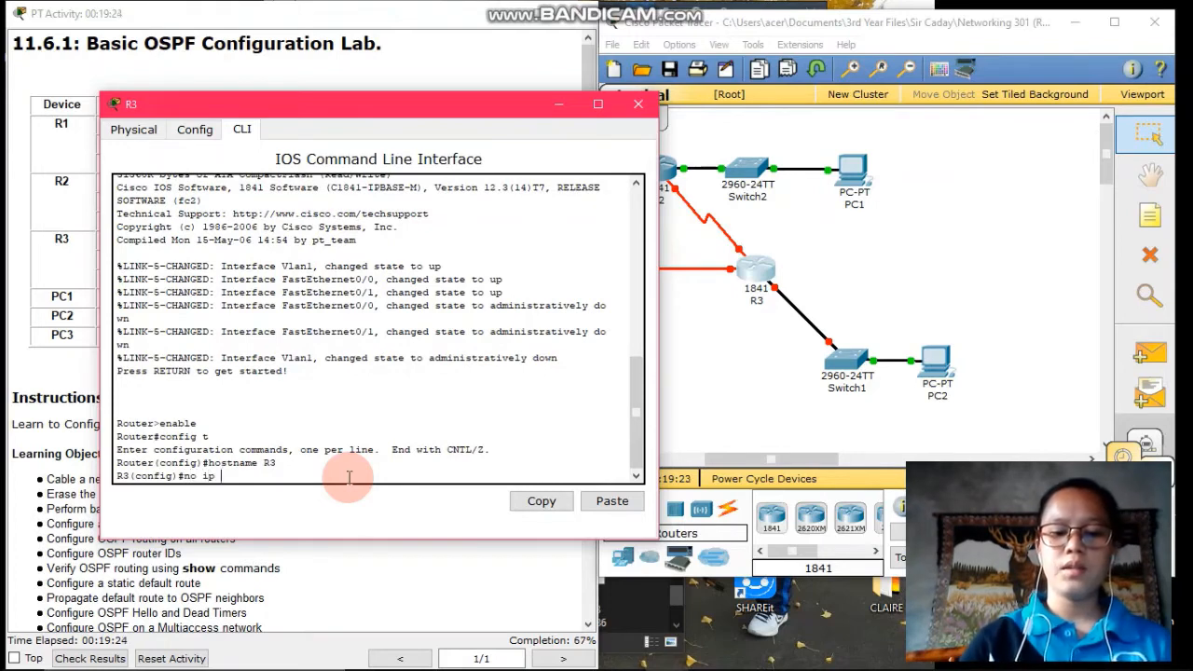
text(domain-l)
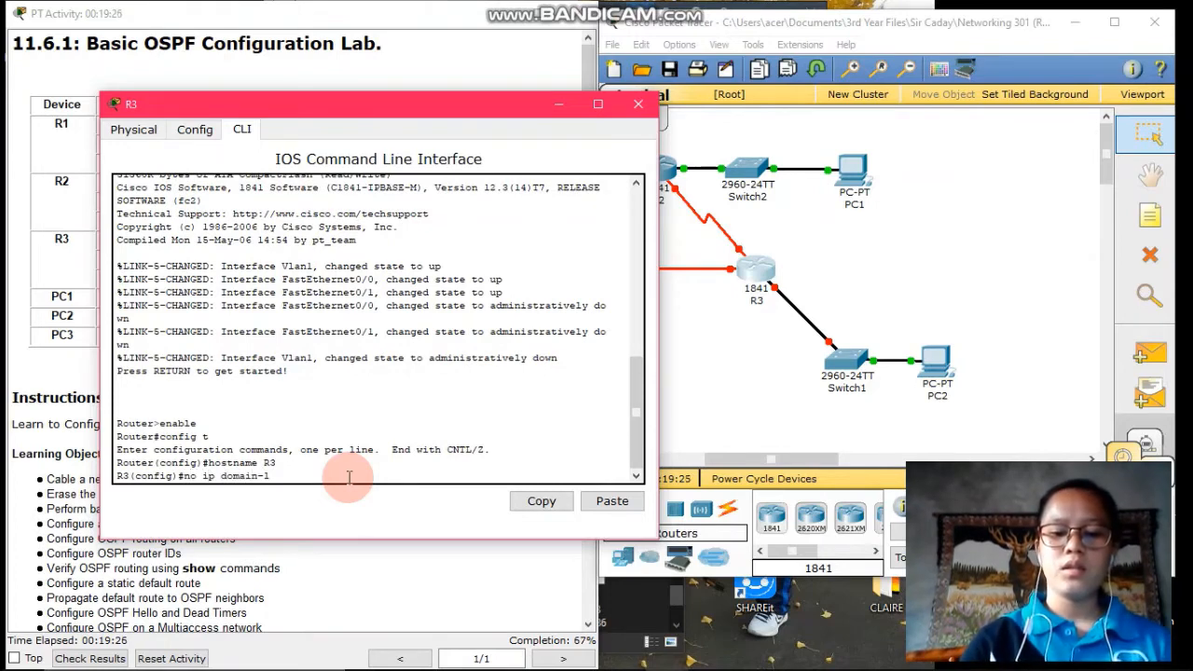
text(ookup)
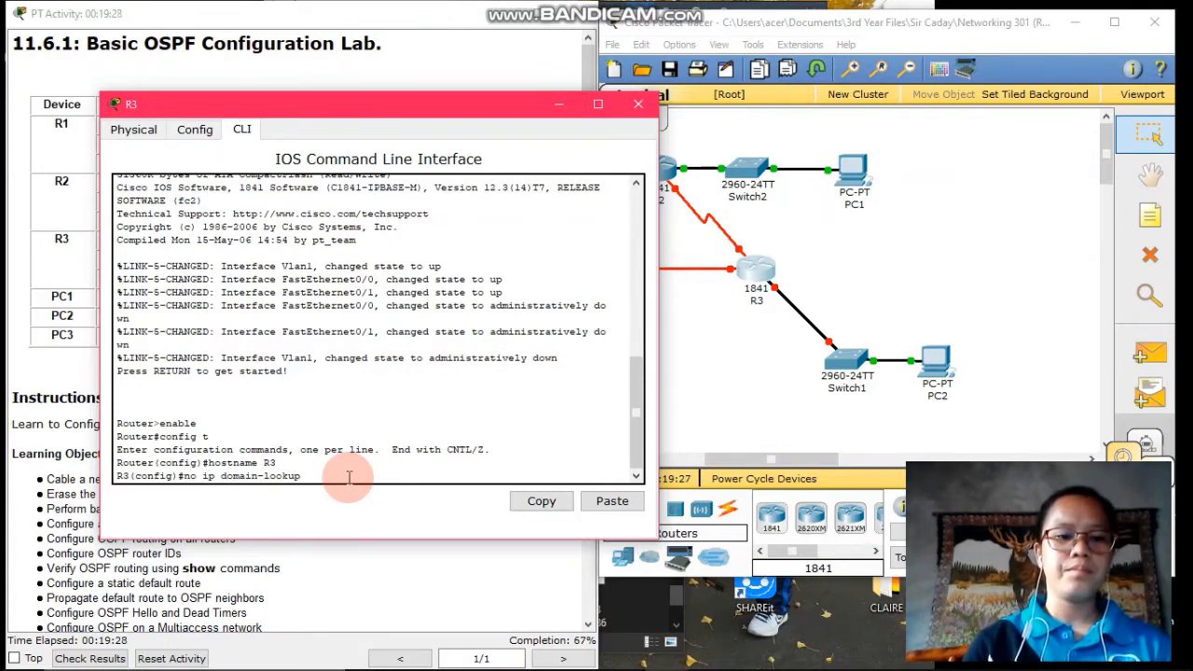
key(Return)
text(ena)
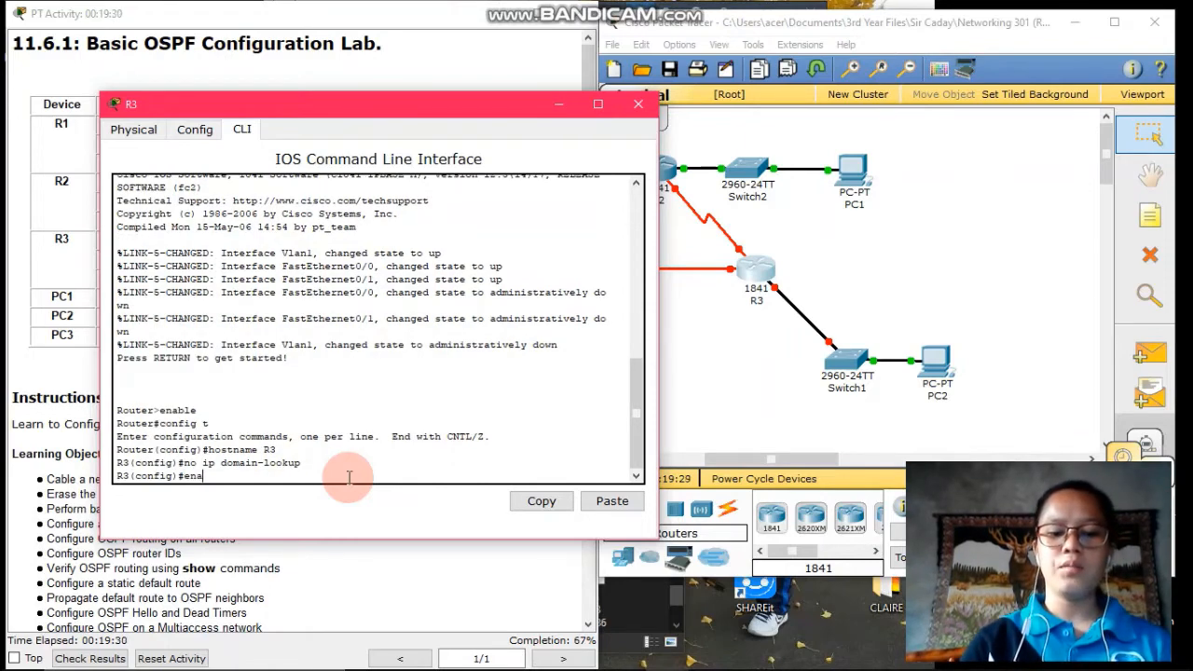
text(ble secre)
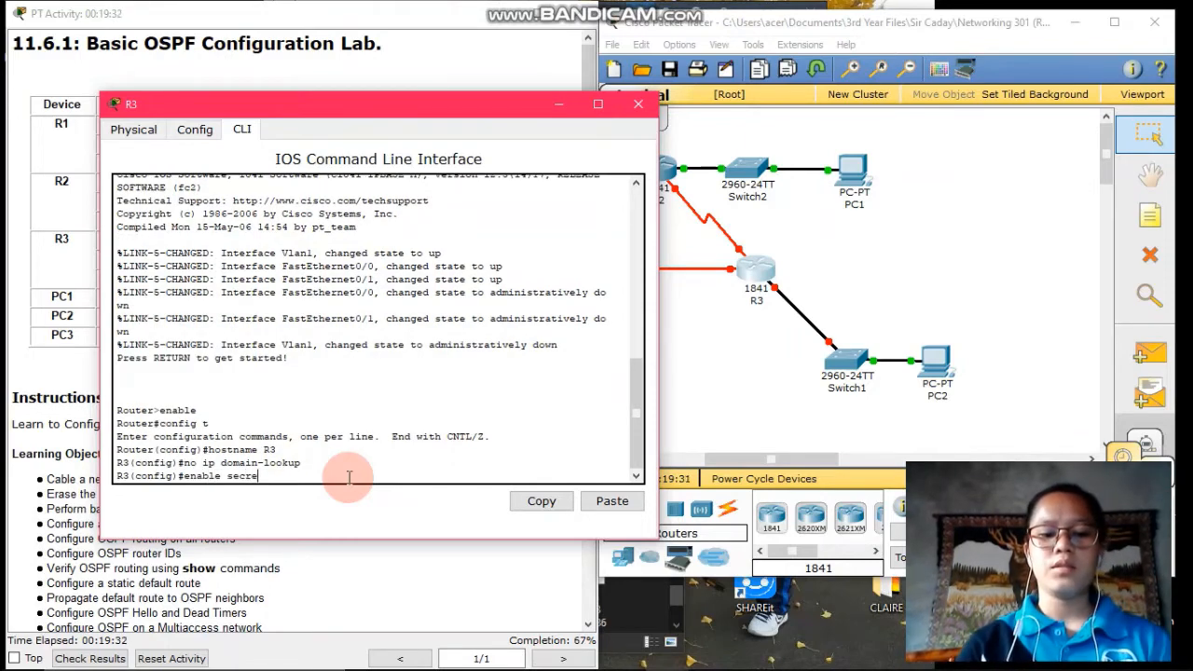
text(t class)
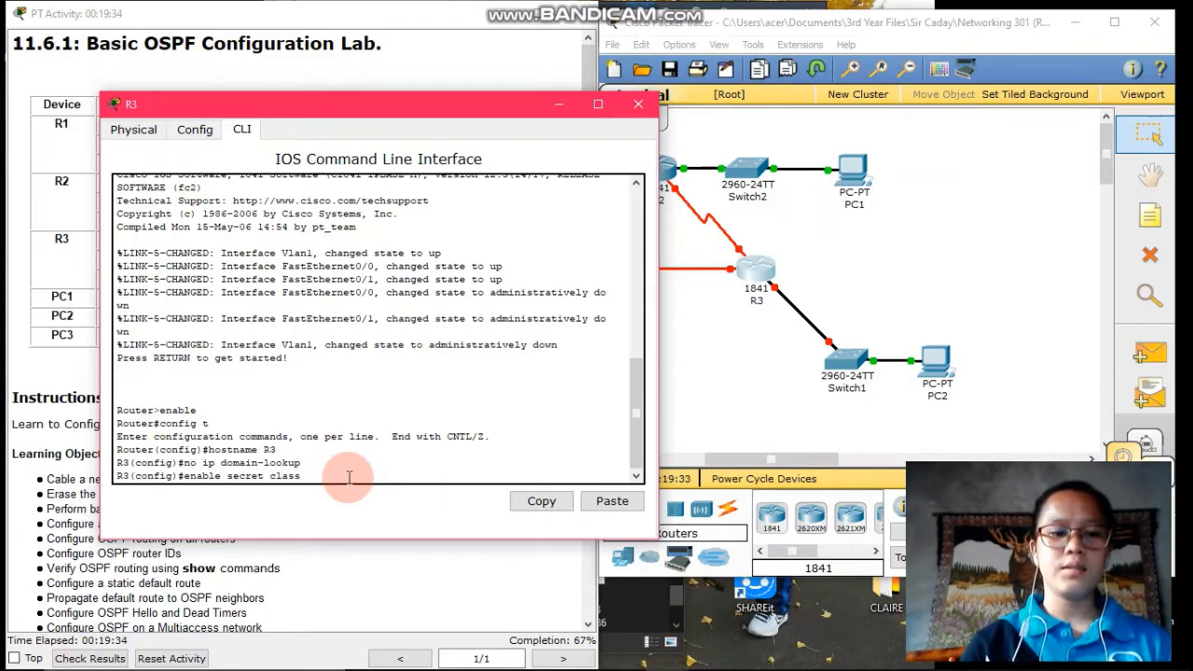
key(Return)
text(line )
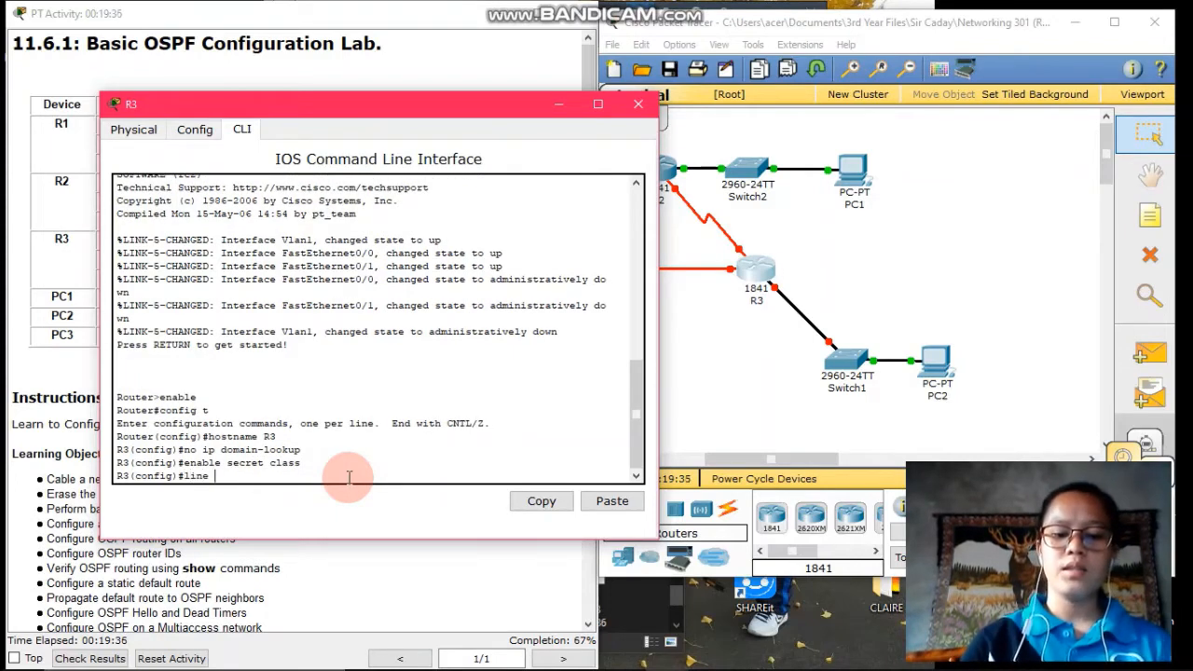
text(console 0)
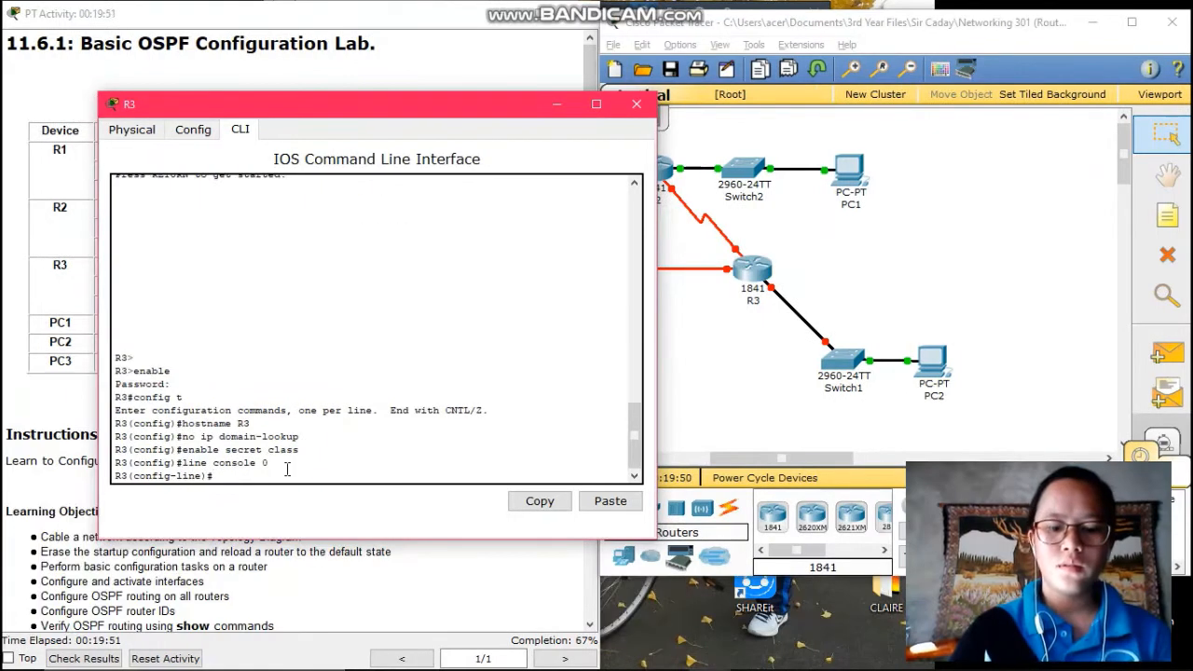
Set a console password with login and a VTY 0 15 password on R3, then exit
text(passwor)
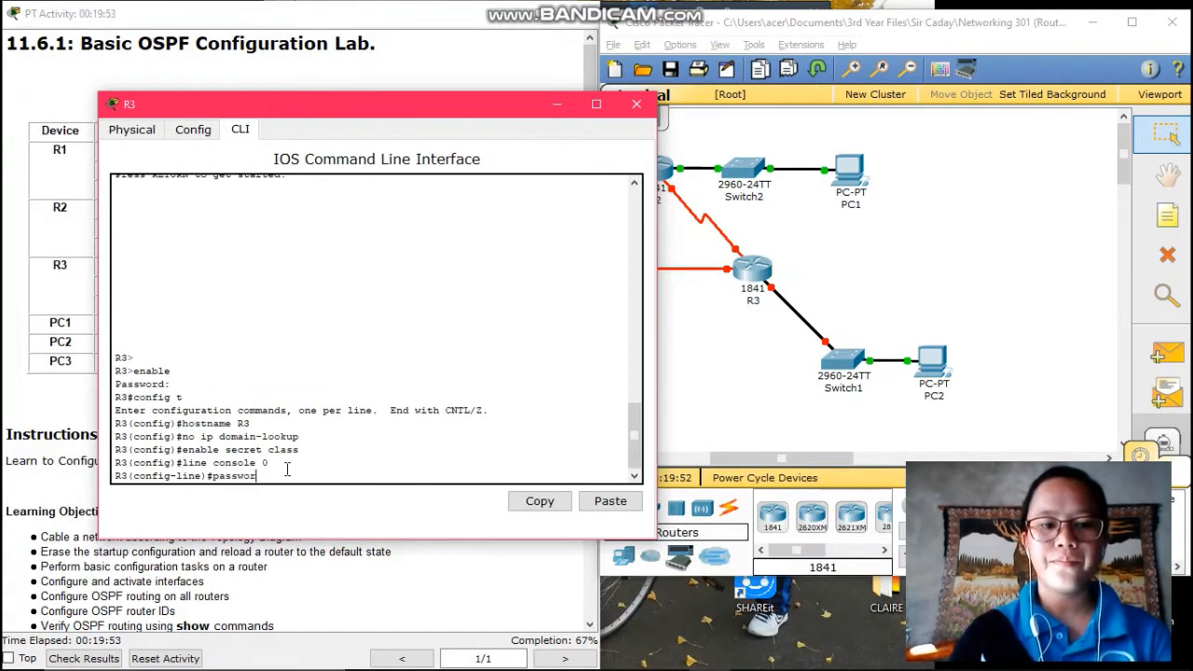
text(d cisco)
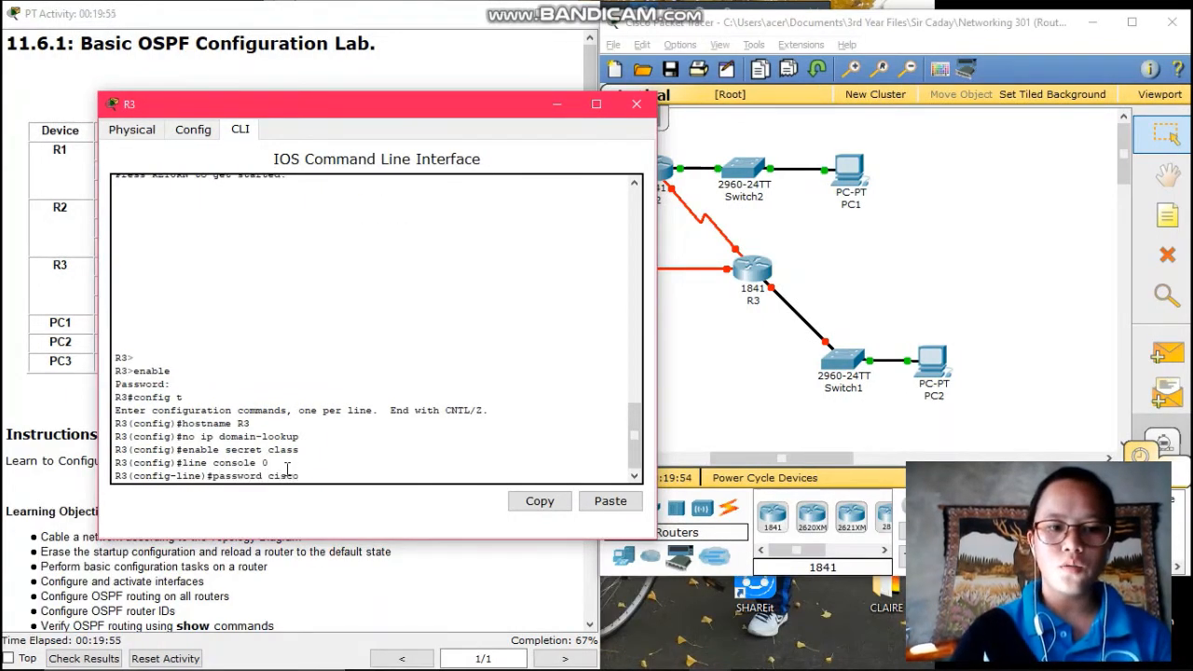
key(Return)
text(login)
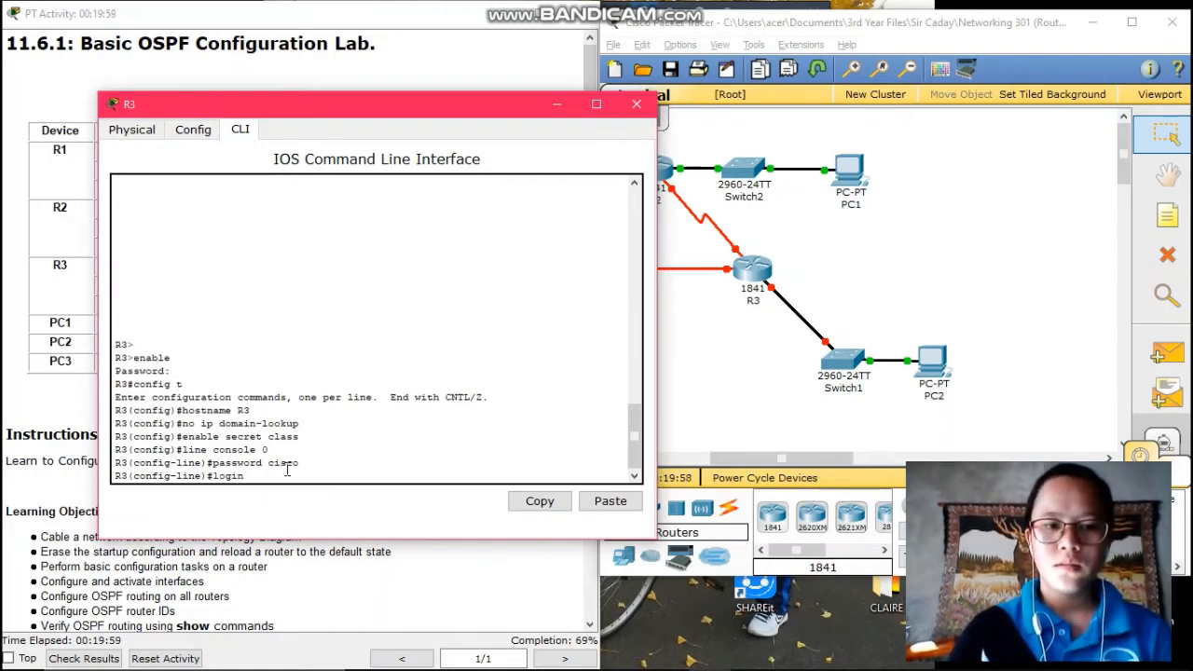
key(Return)
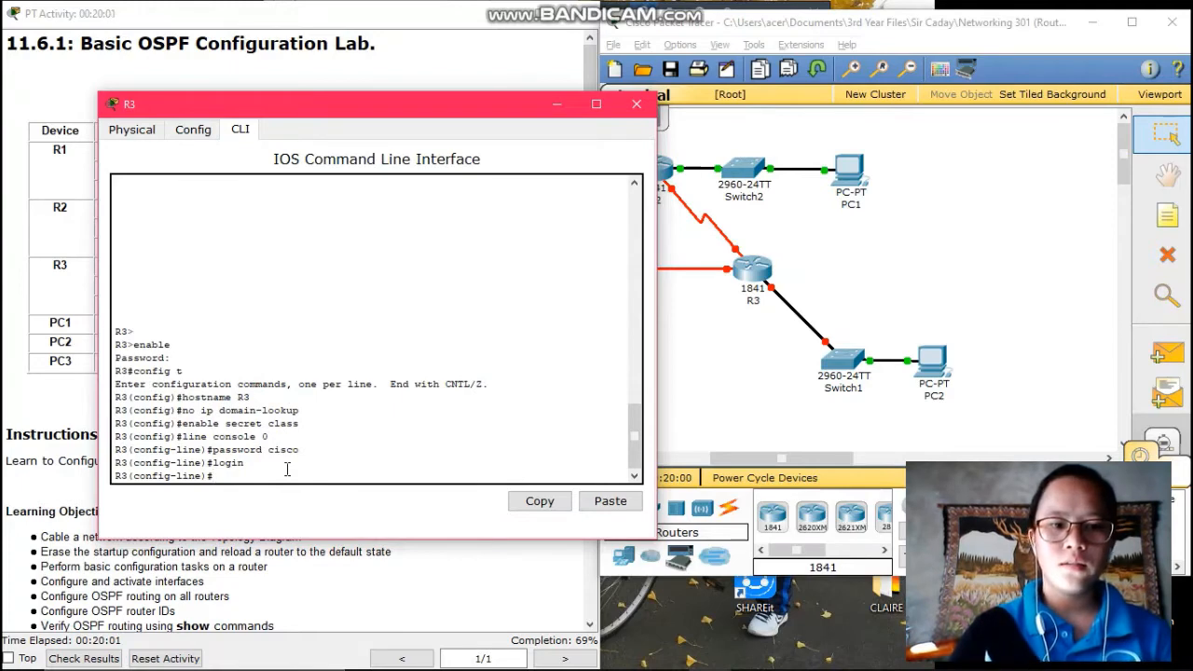
text(line v)
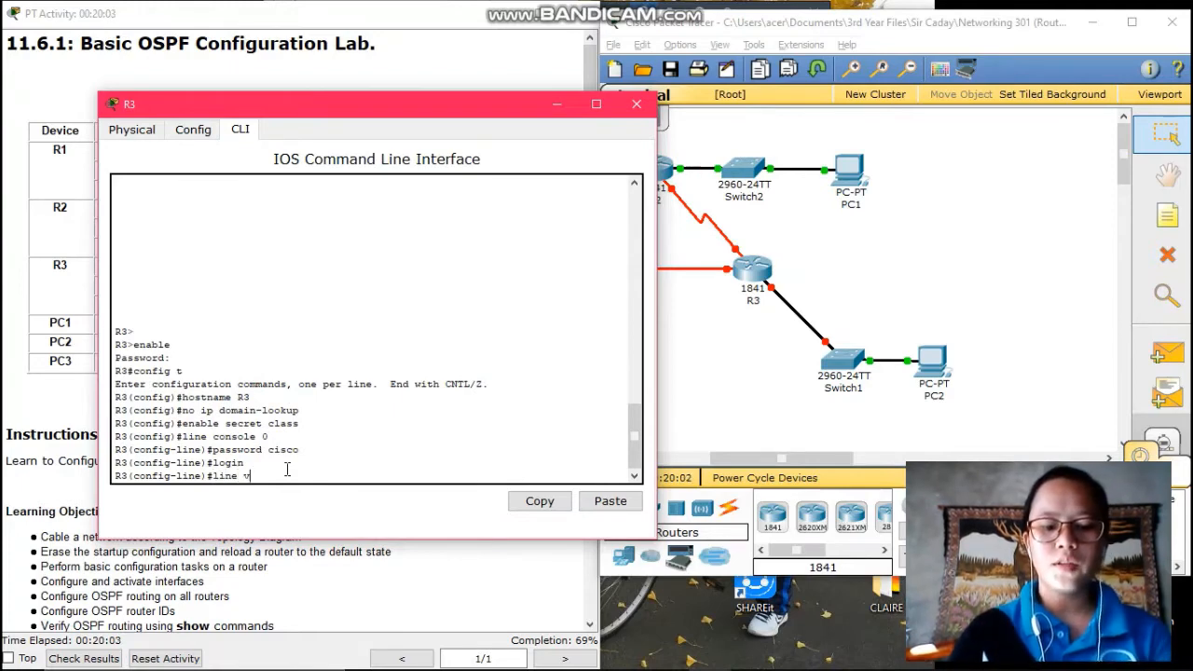
text(ty 0)
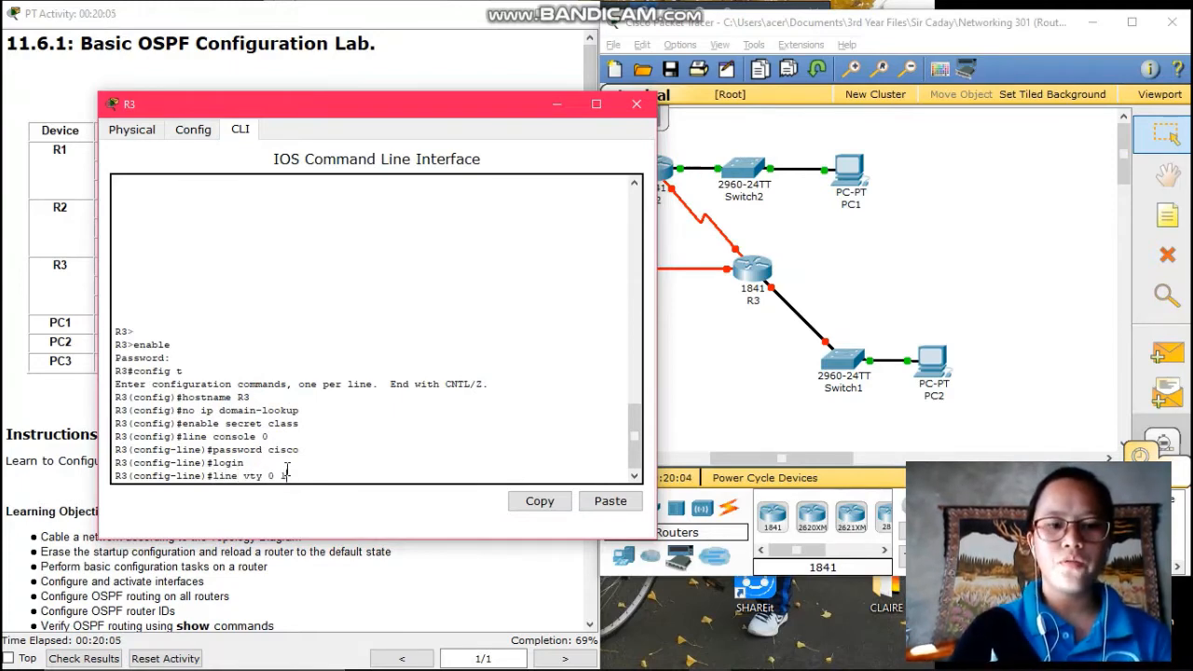
text( 15)
key(Return)
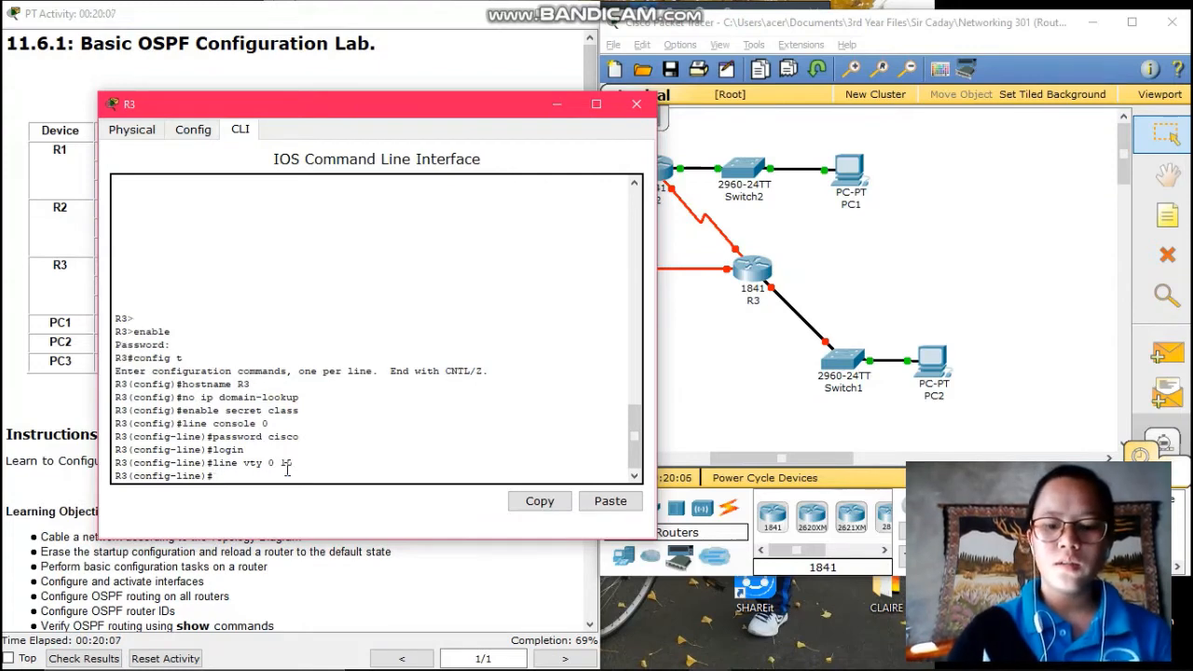
text(pass)
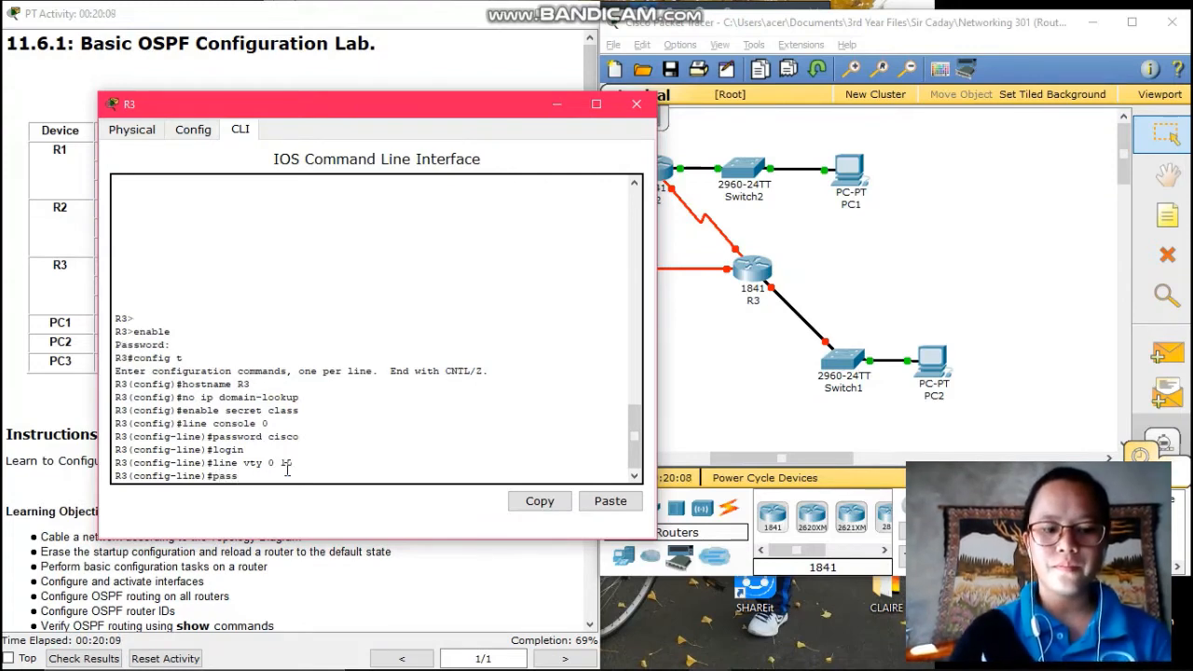
text(word)
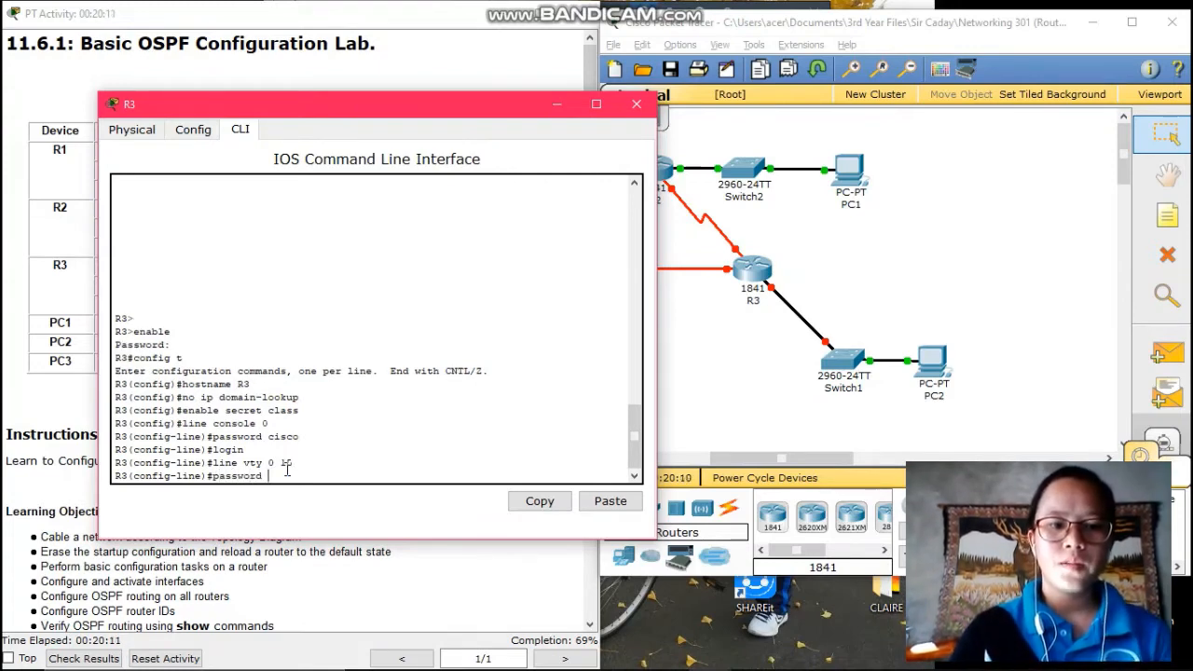
text( cisco)
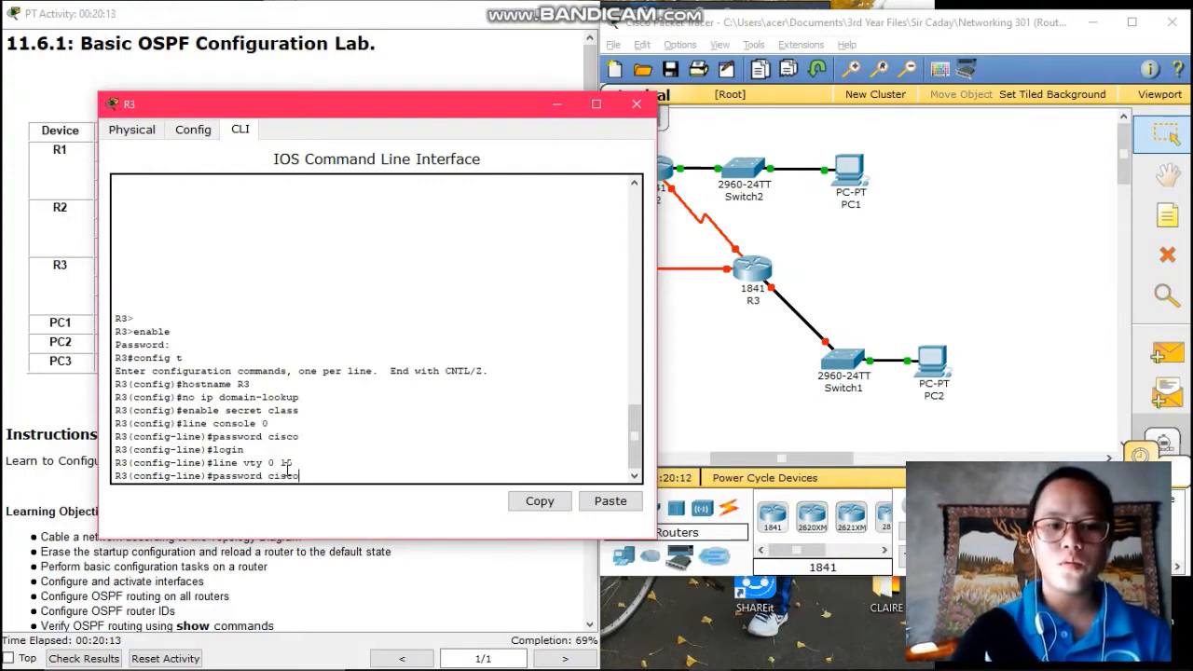
key(Return)
text(exit)
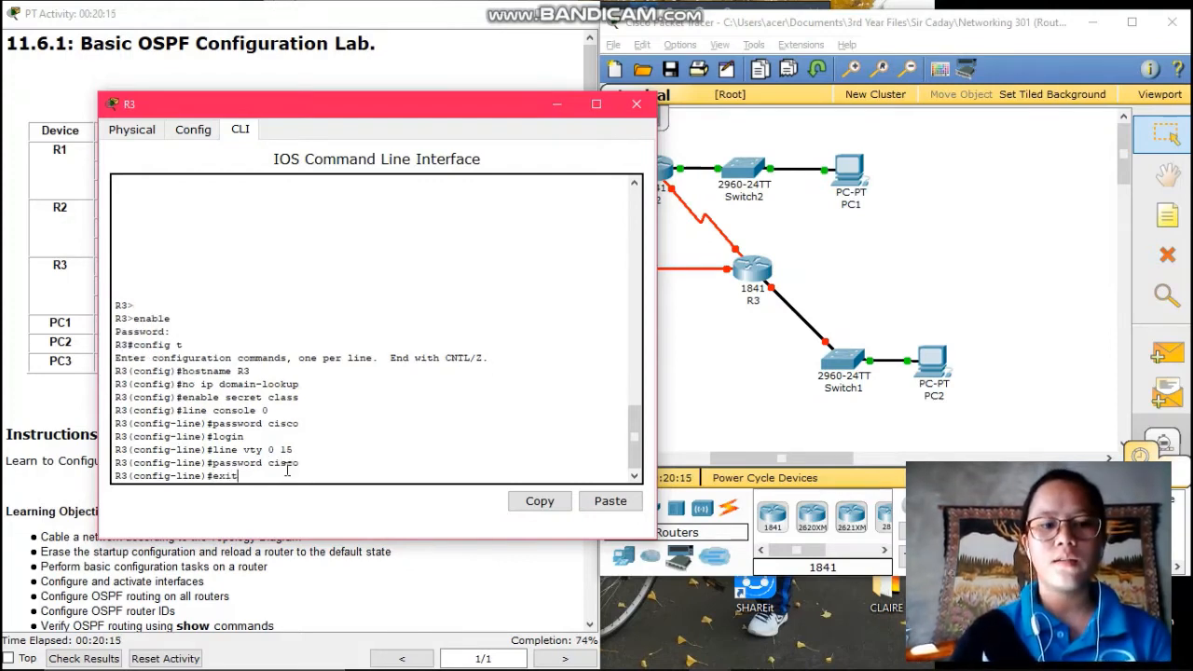
key(Return)
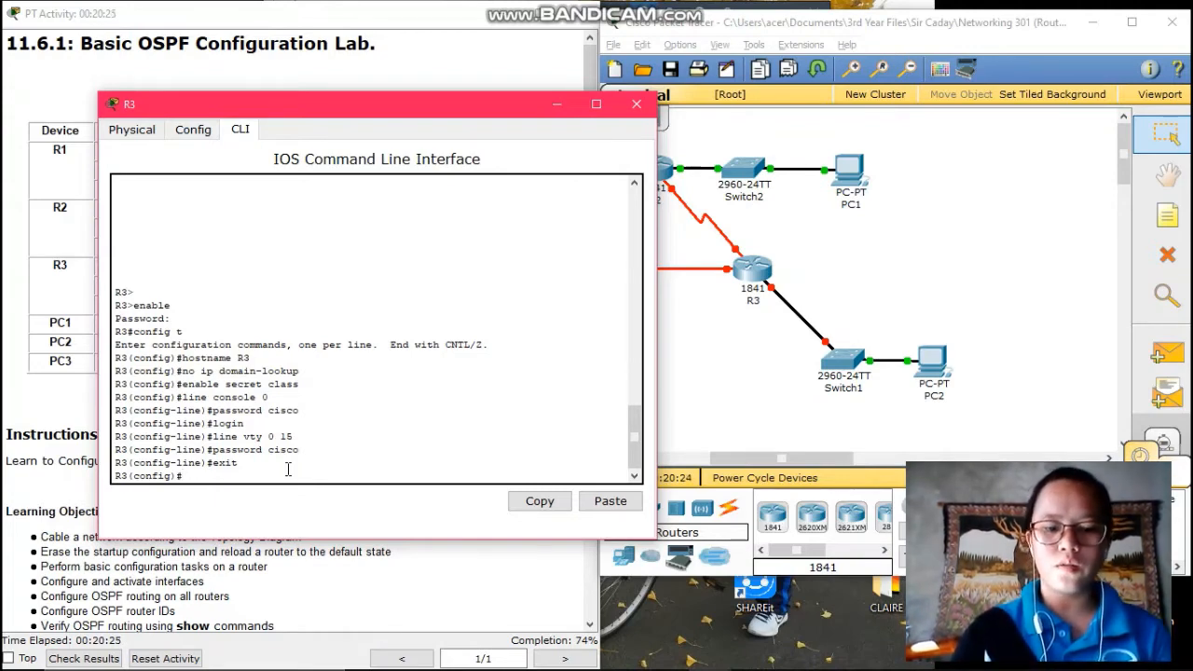
Enter R3's Fa0/0 interface and move the console aside to reveal the addressing table
text(int)
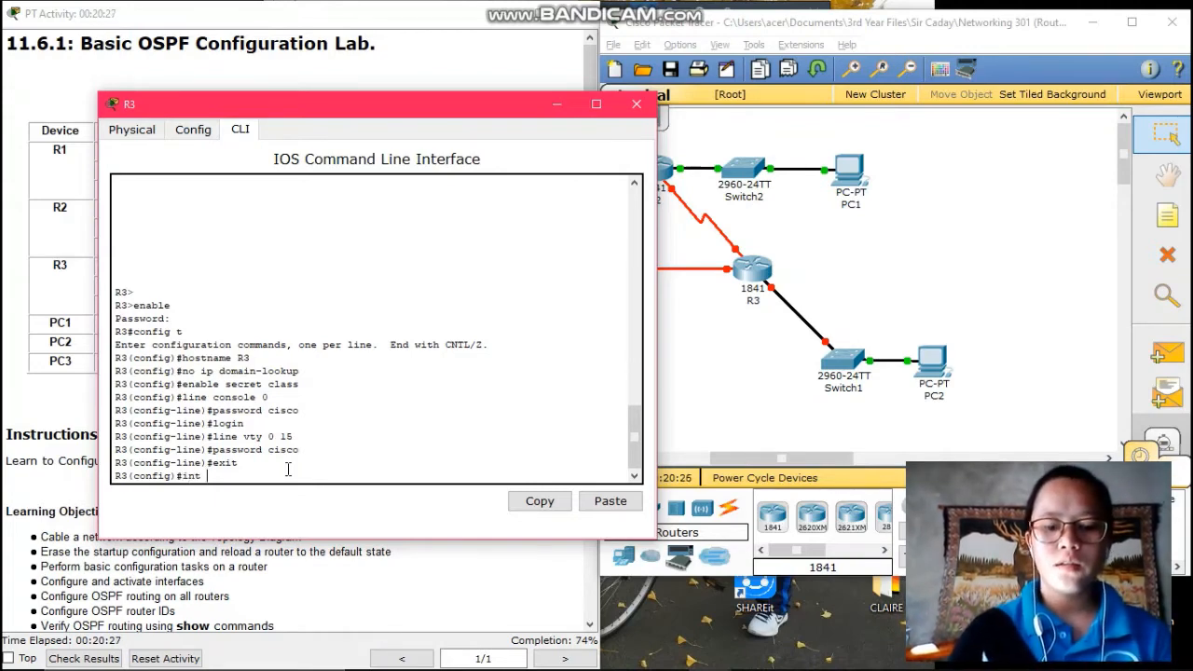
text( fa0/0)
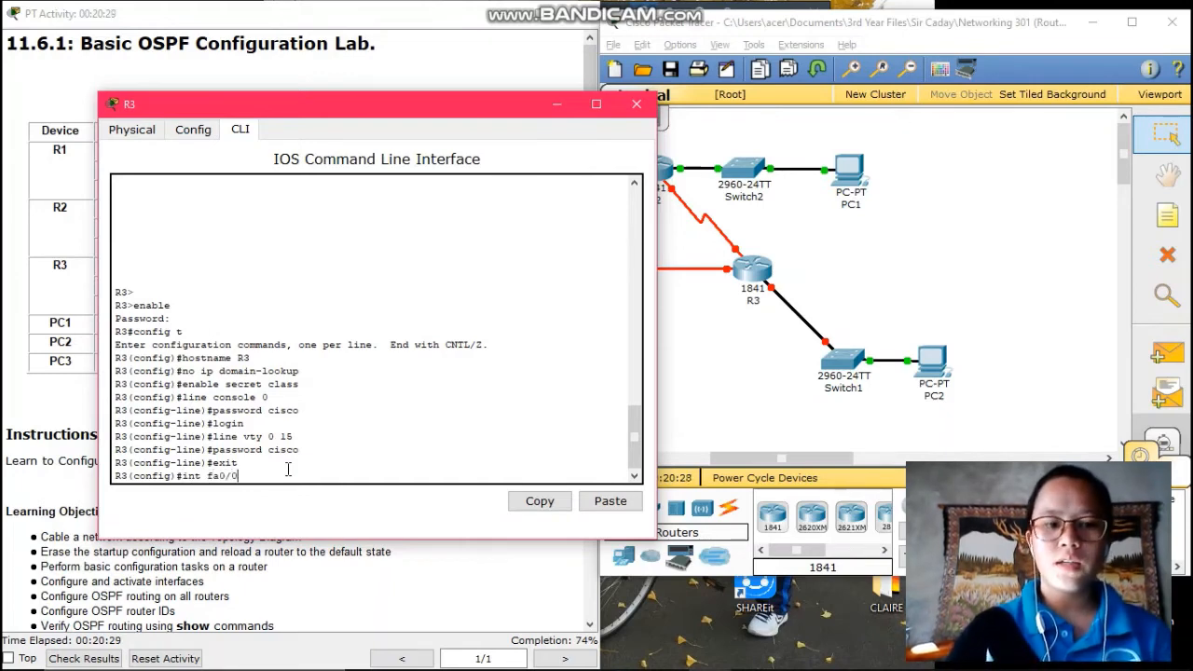
key(Return)
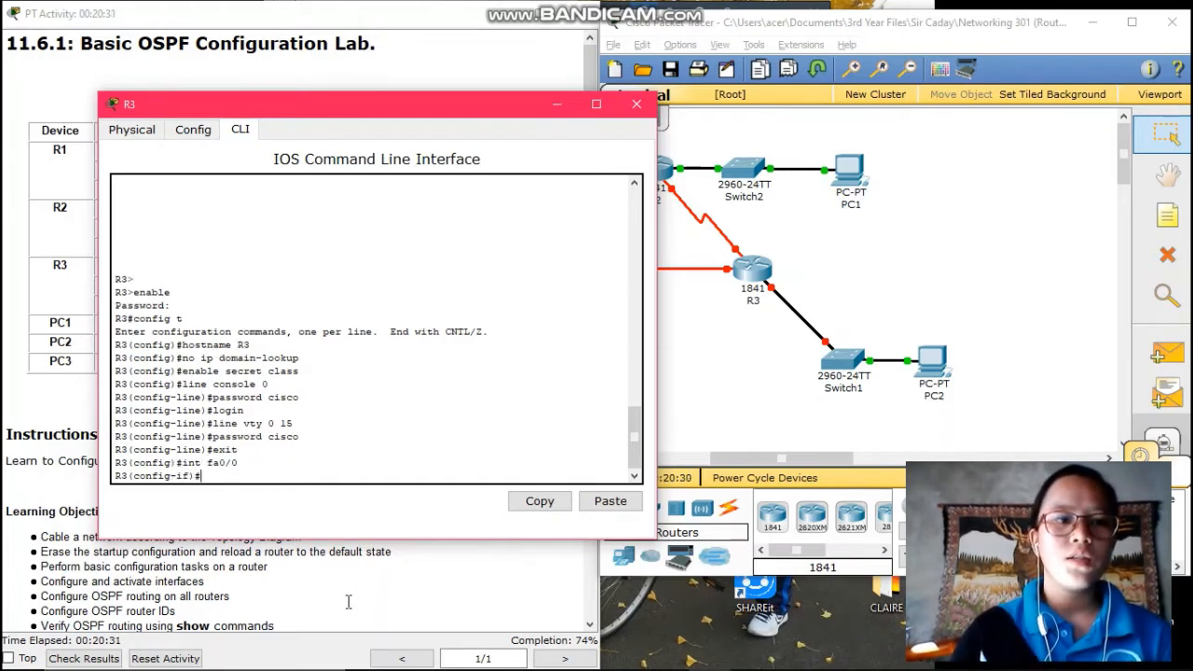
click(35, 214)
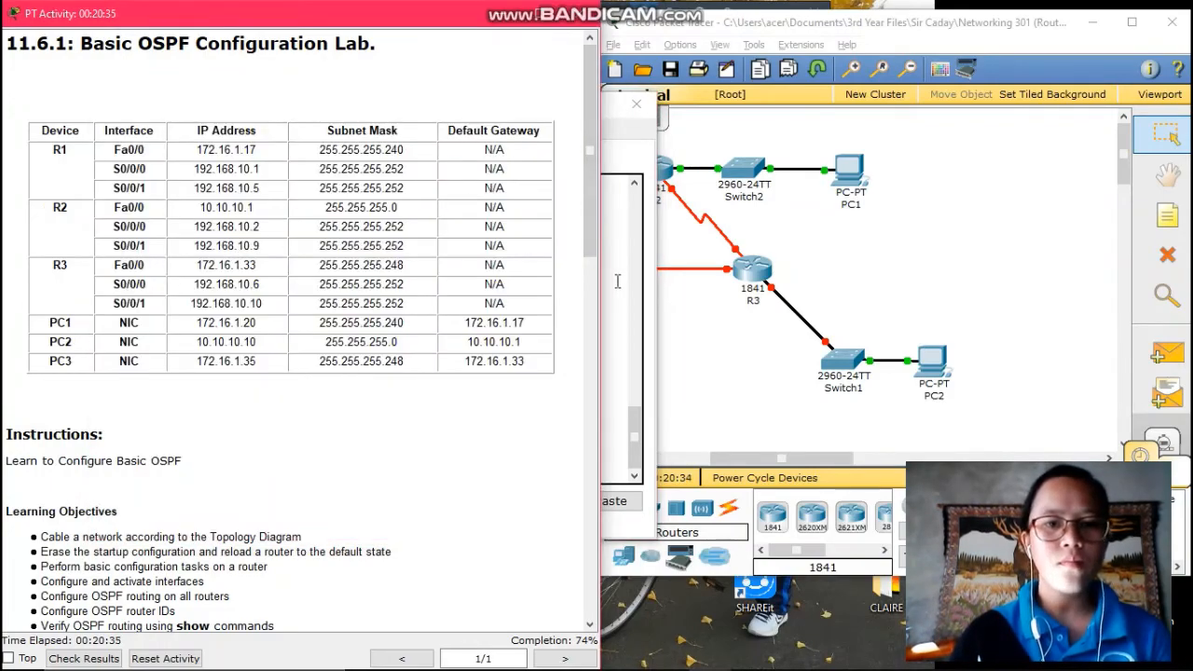
click(617, 280)
drag(410, 117, 888, 76)
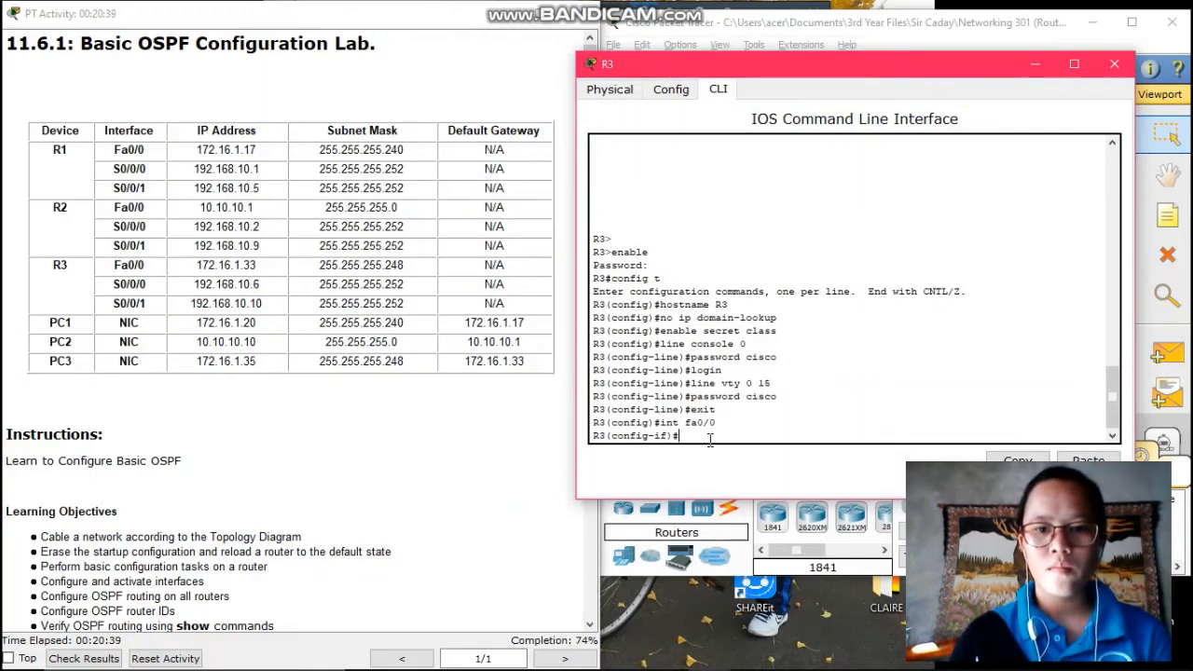
Assign 172.16.1.33 255.255.255.248 to R3's Fa0/0, enable it, and exit
text(ip )
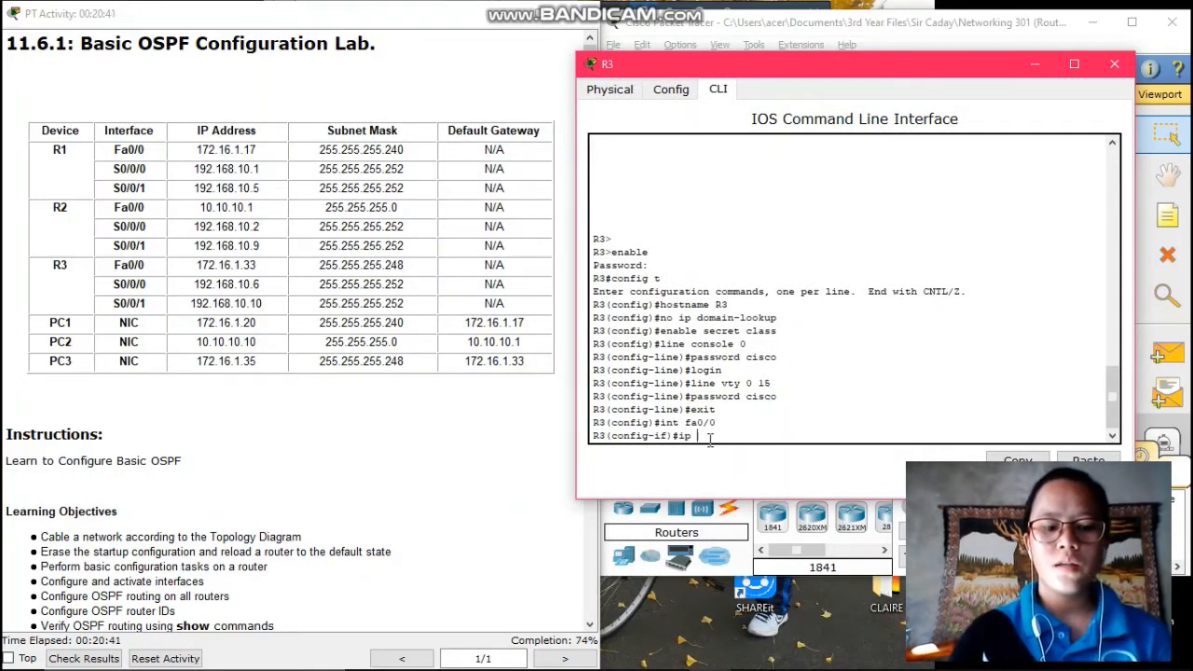
text(address)
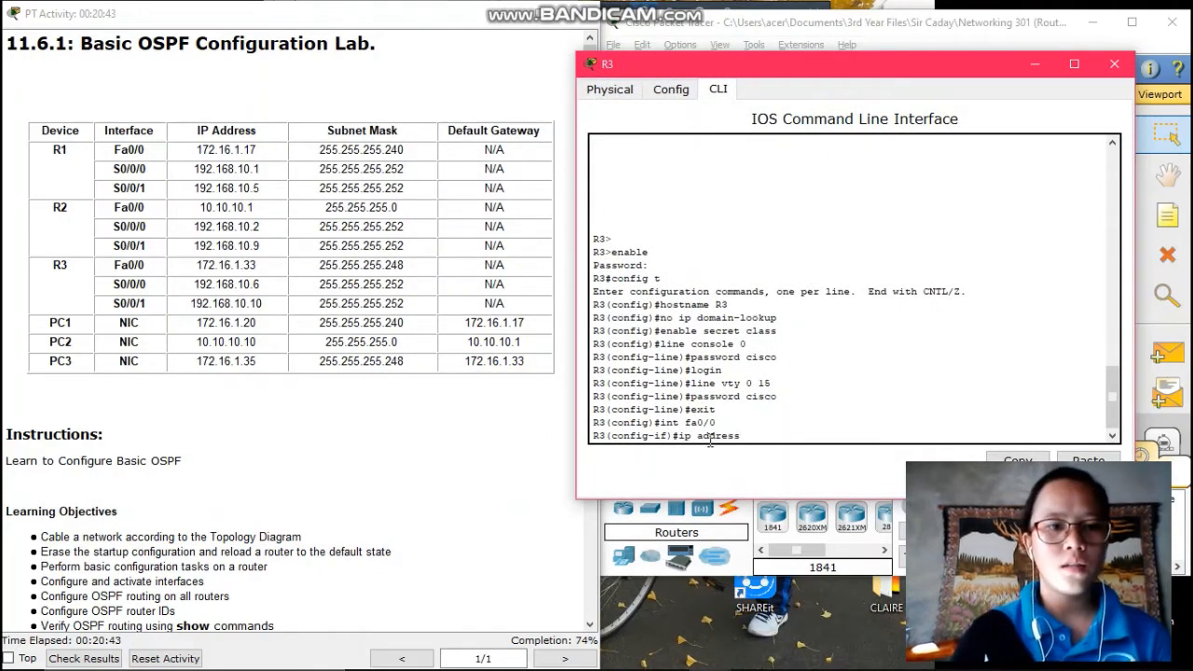
text( 17)
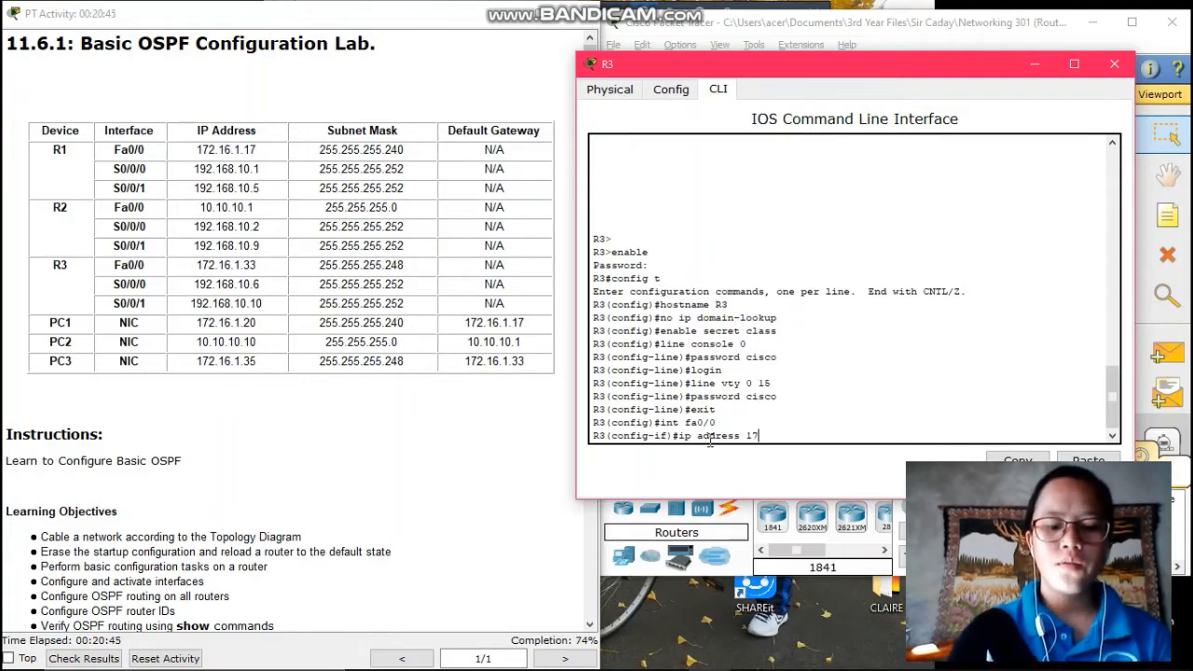
text(2.16)
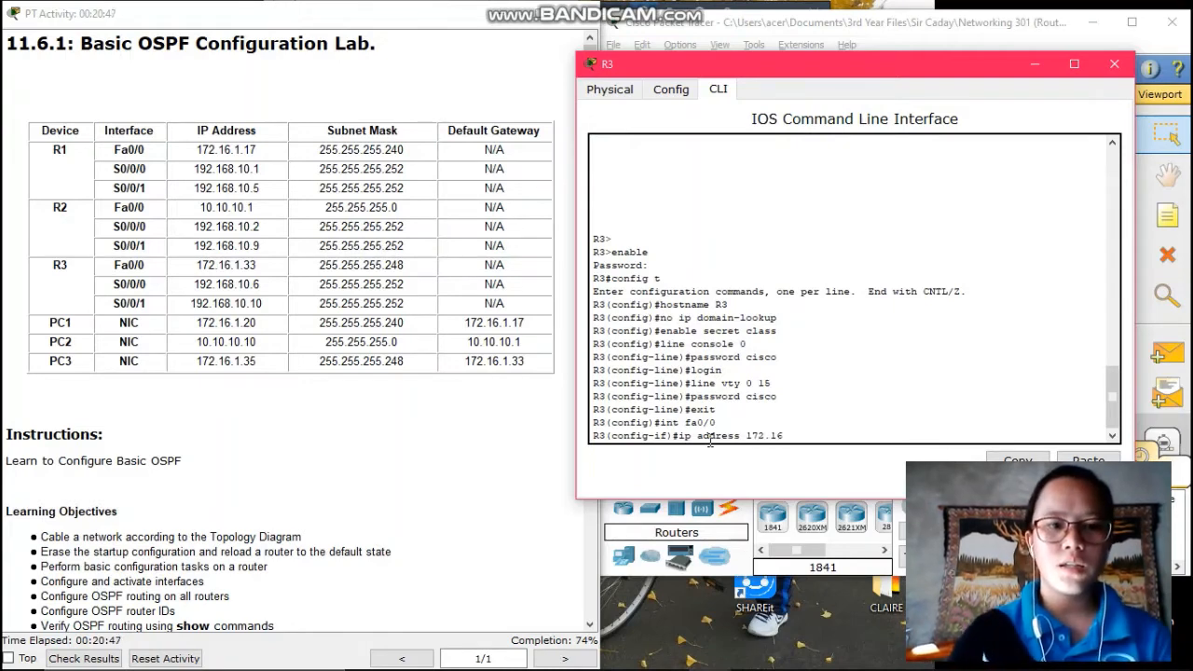
text(.1)
text(33)
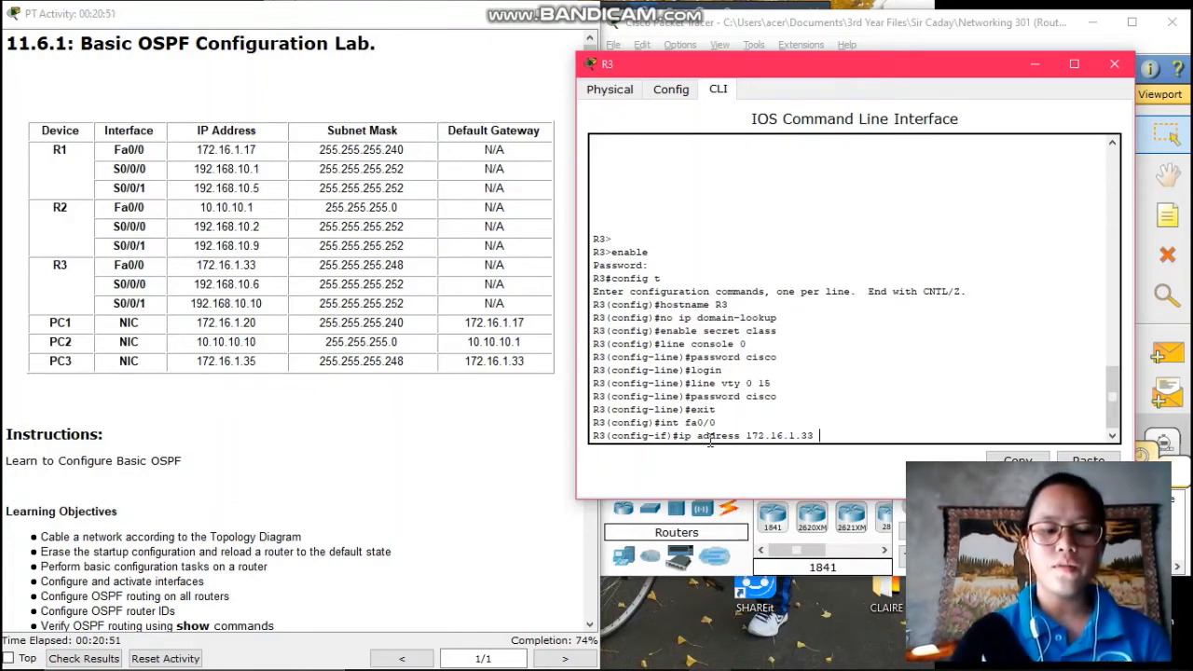
text( 255.2)
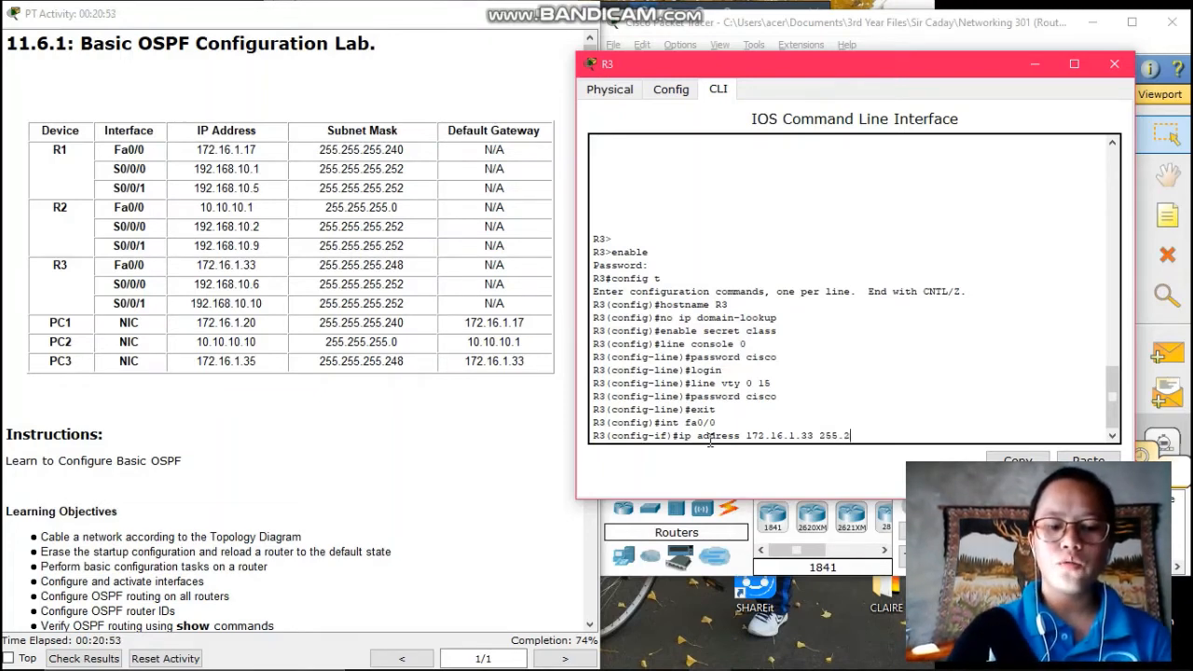
text(55.255/248)
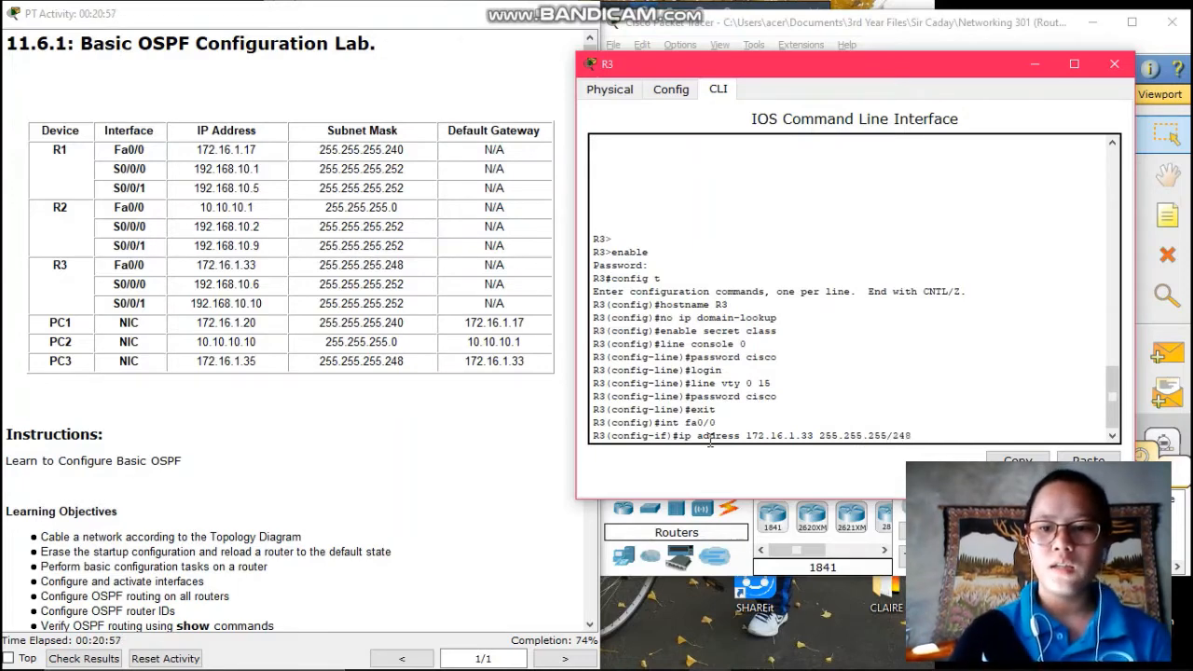
key(BackSpace)
key(BackSpace)
key(BackSpace)
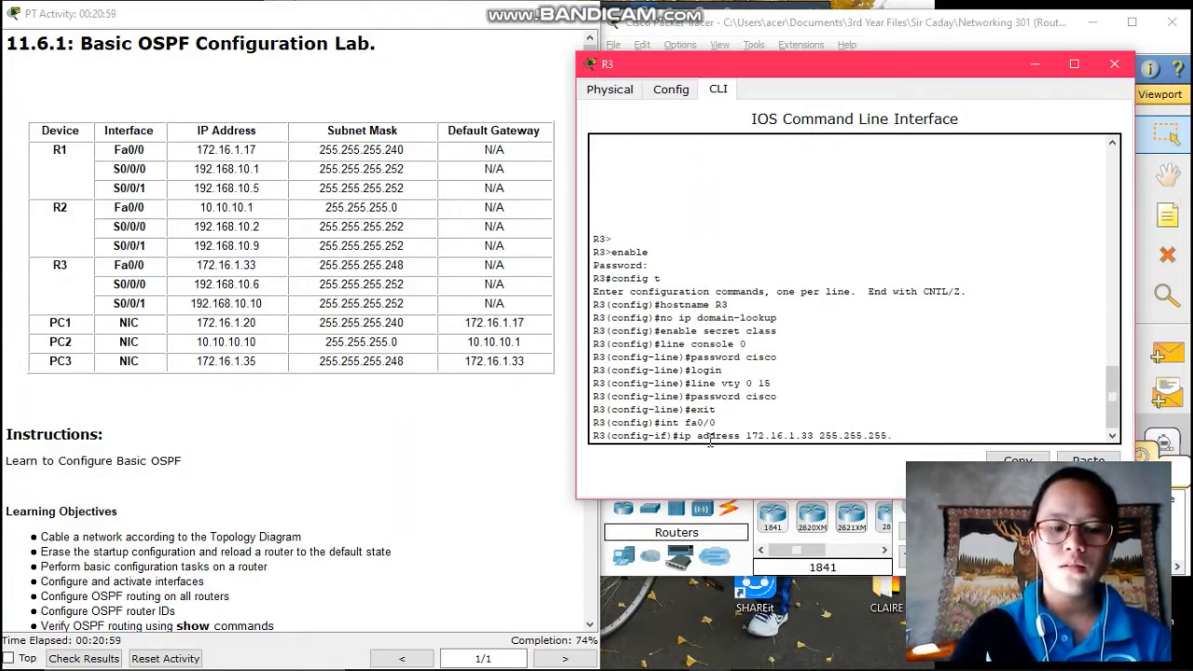
text(.248)
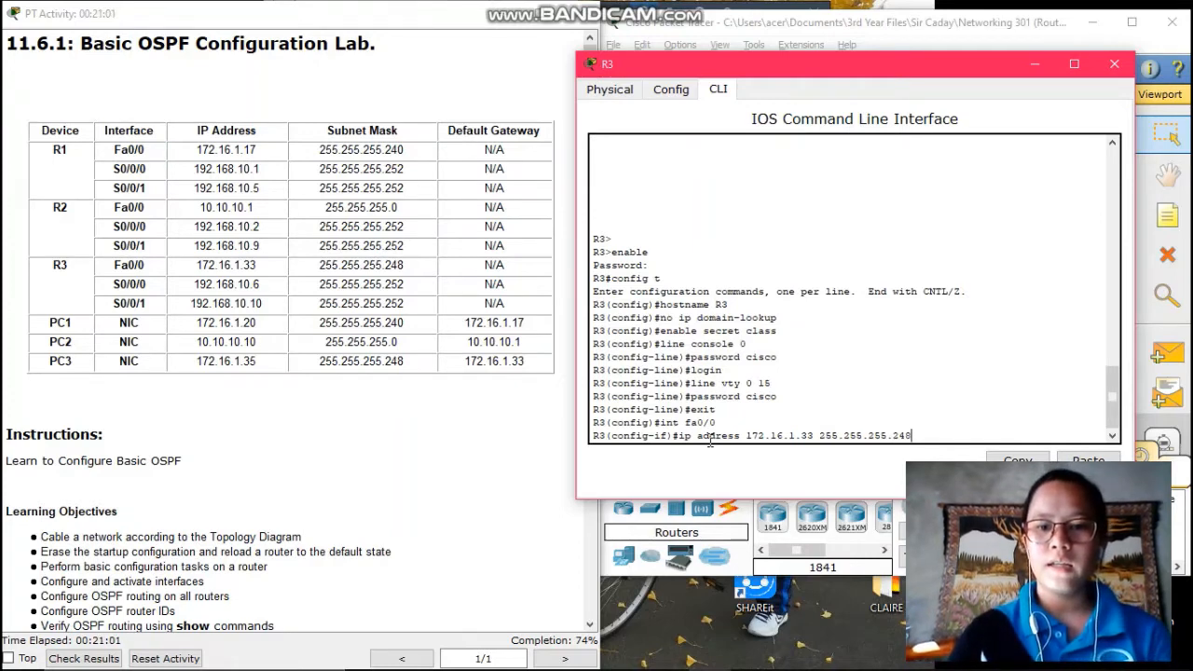
key(Return)
text(c)
key(BackSpace)
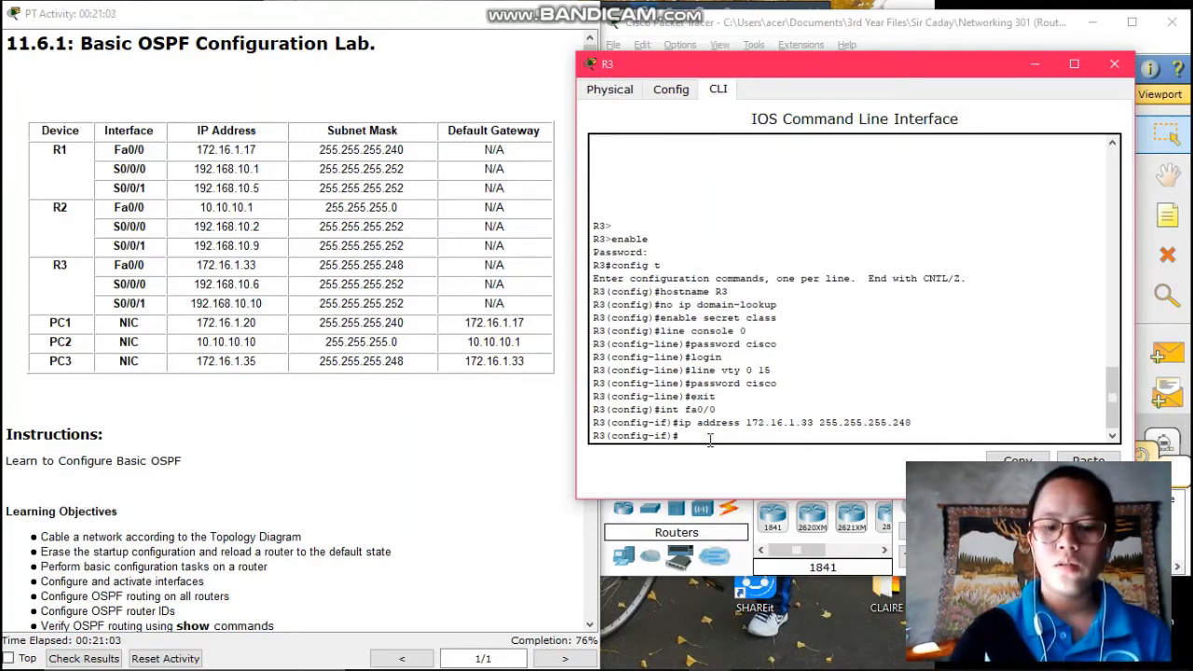
text(no shutdown)
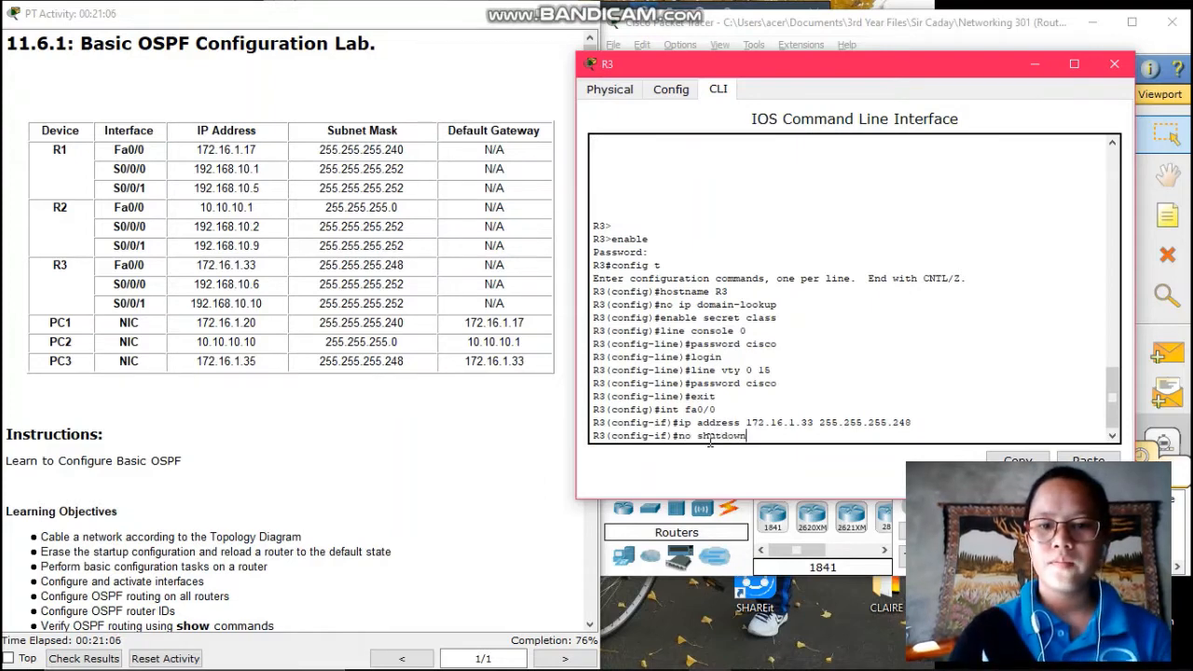
key(Return)
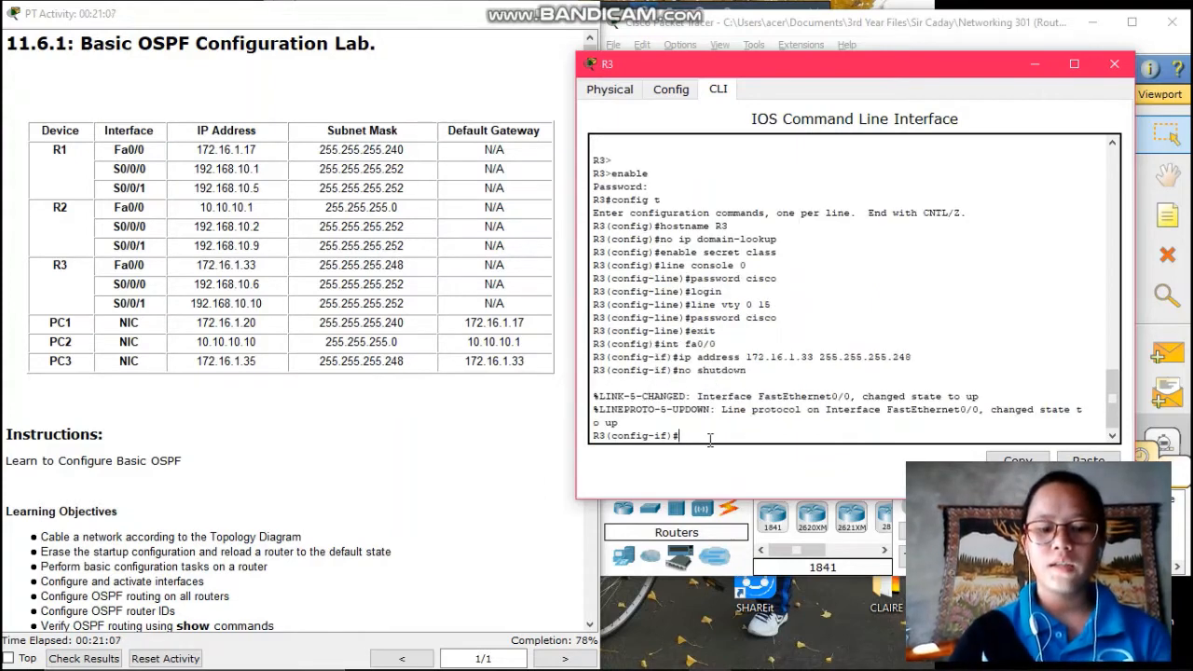
text(exit)
key(Return)
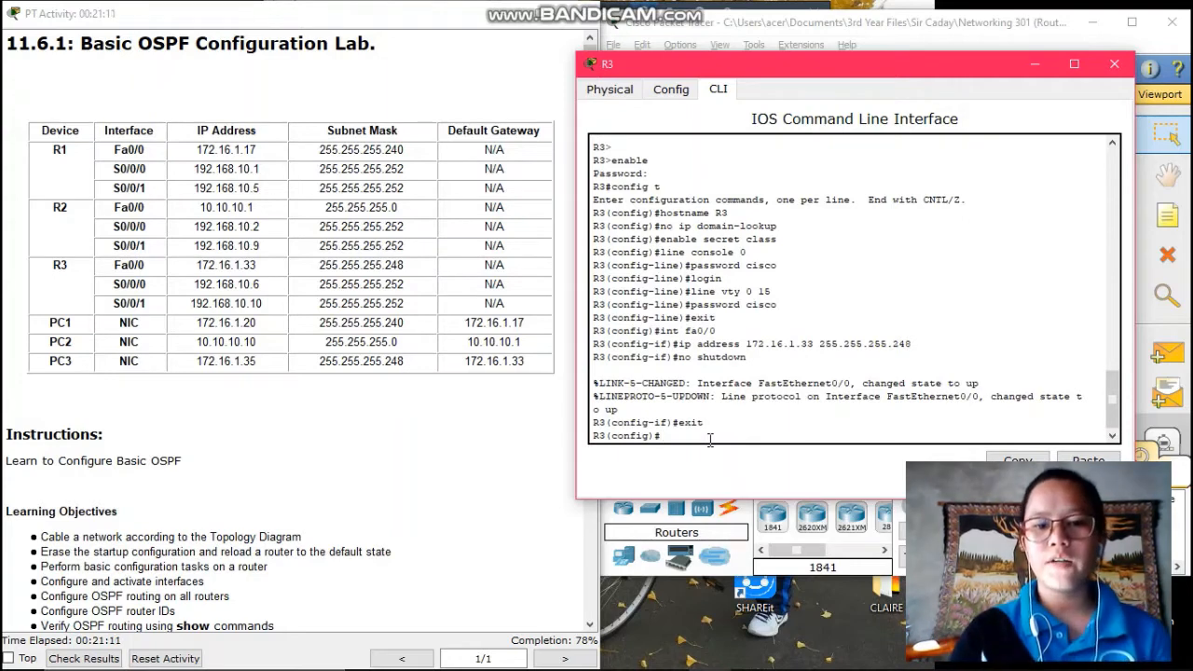
Give R3's s0/0/0 address 192.168.10.6 255.255.255.252, enable it, and exit
text(i)
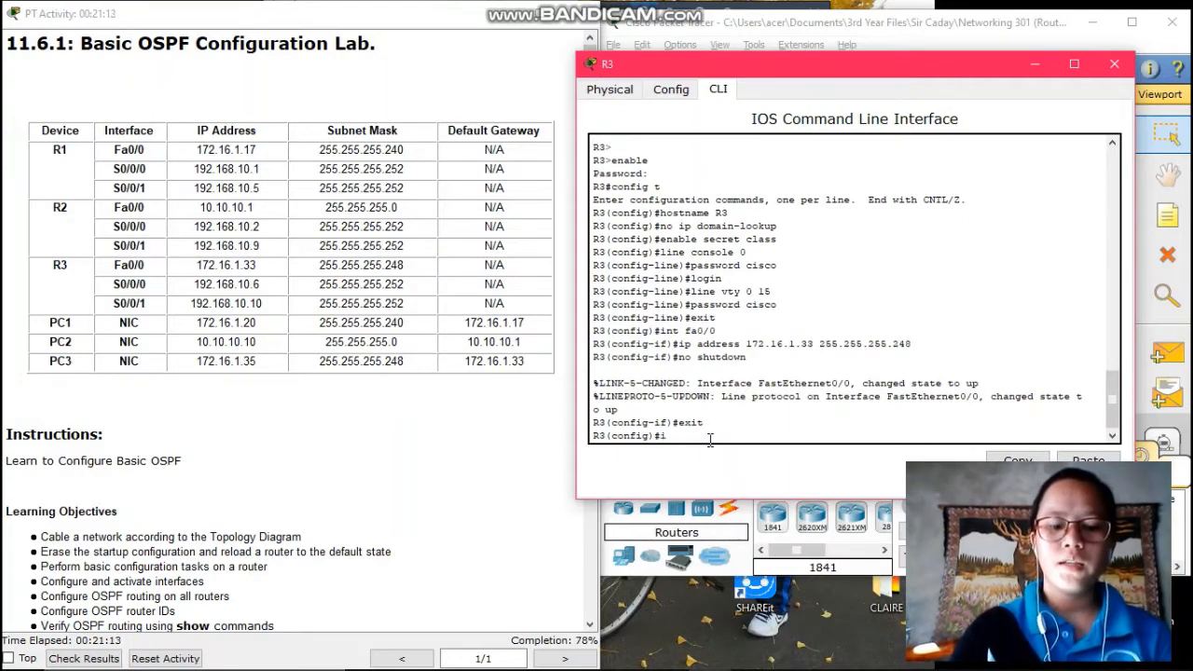
text(nt s0)
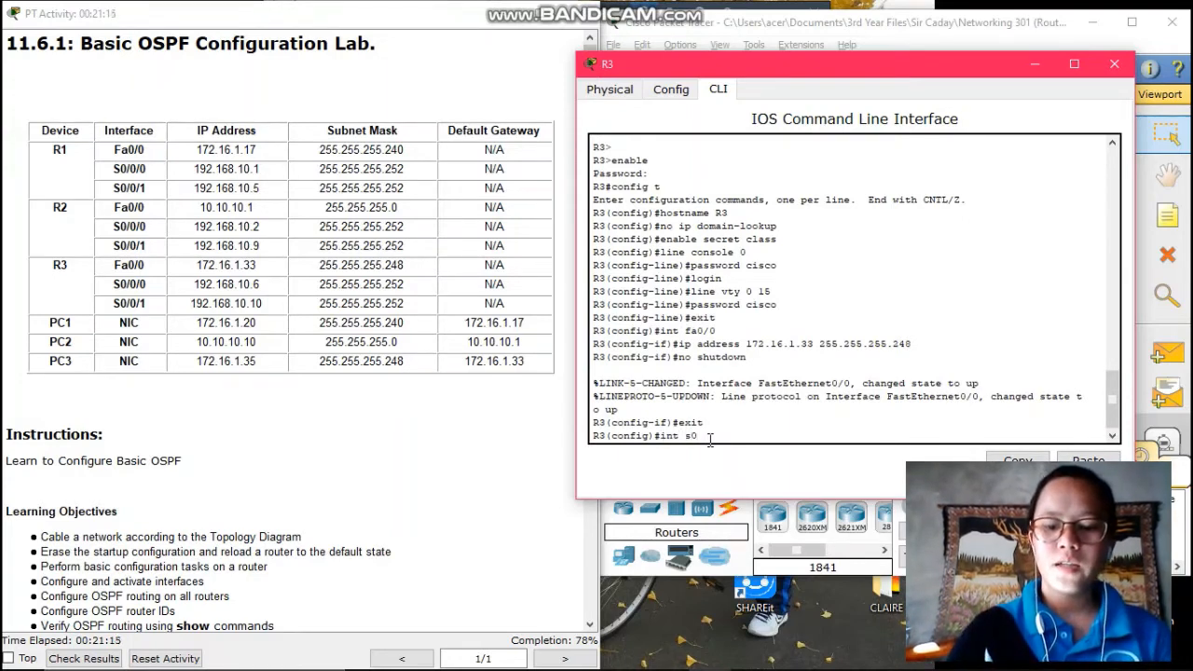
text(/0/0)
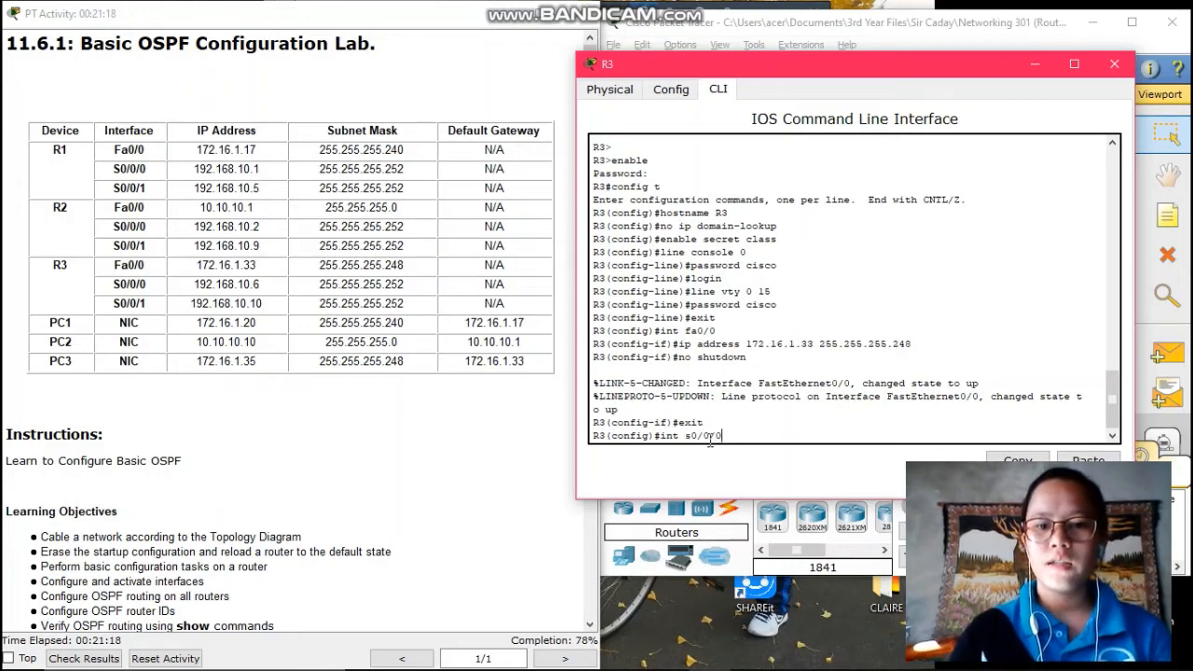
key(Return)
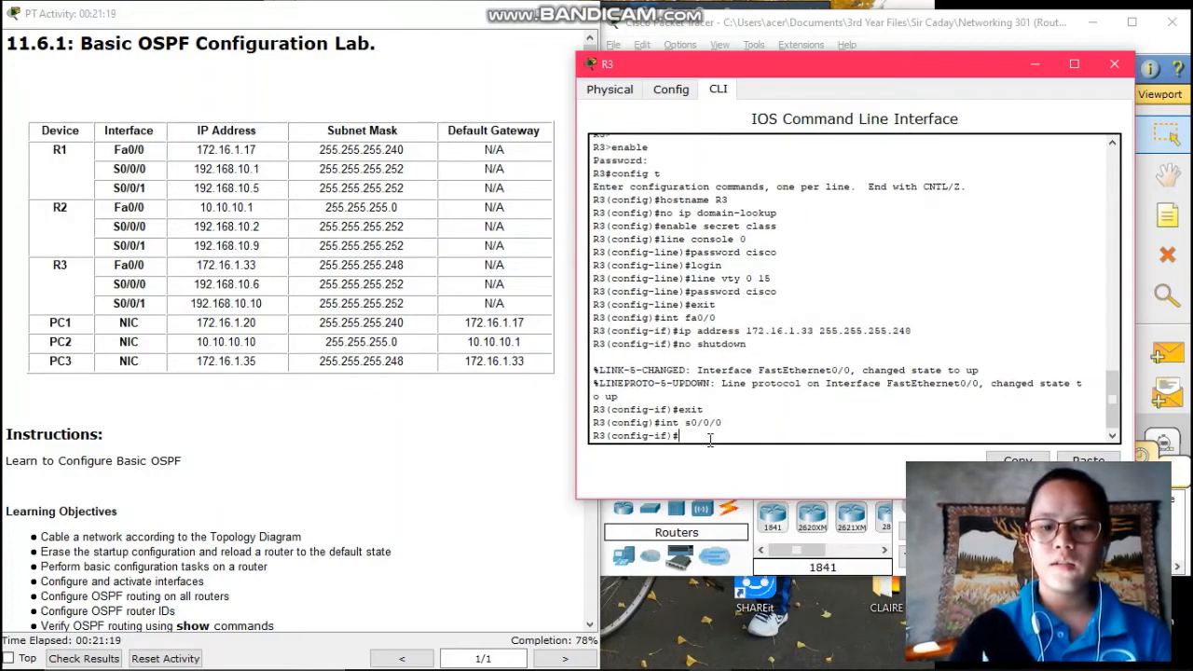
text(ip address )
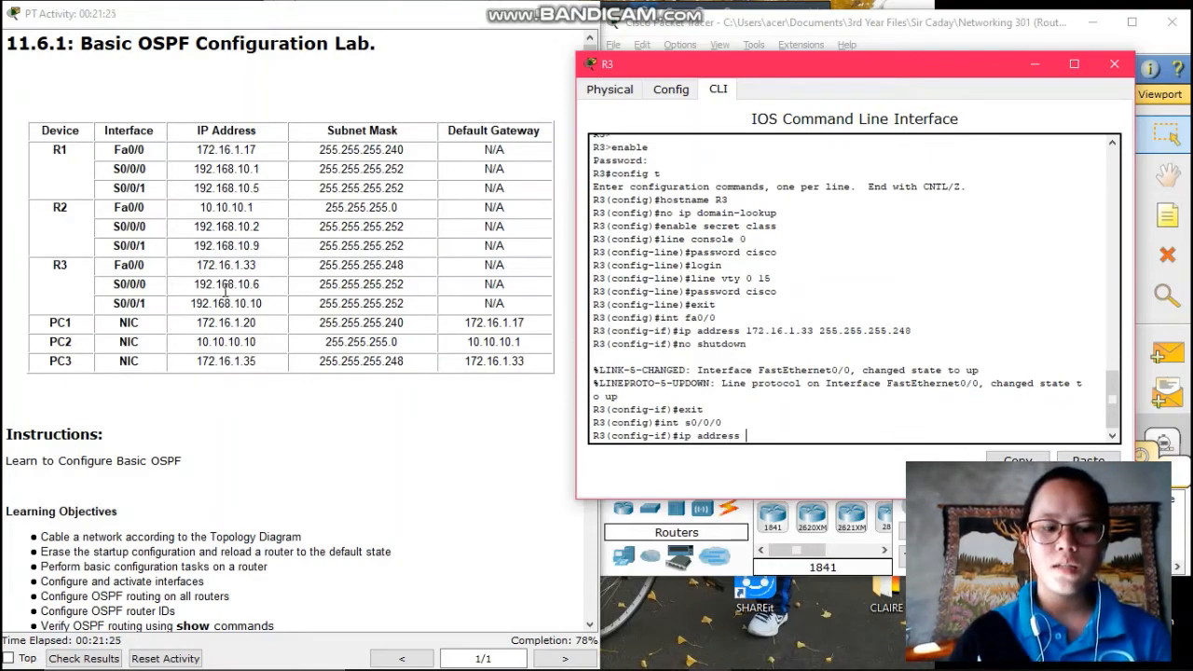
text(192.168)
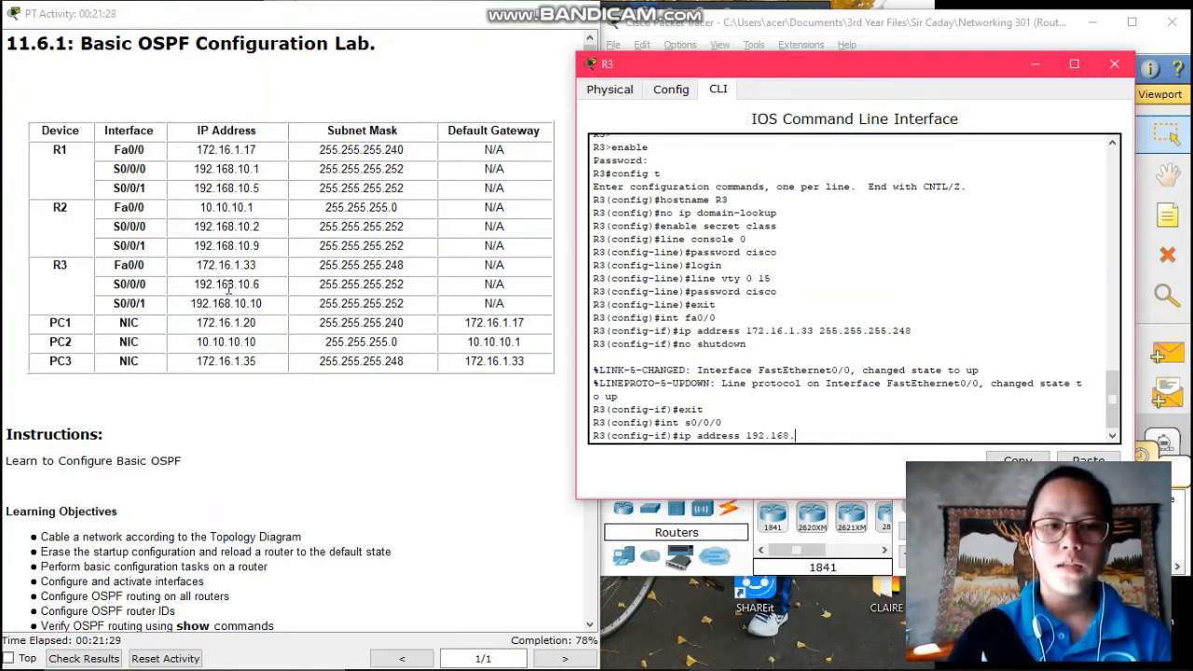
text(.10.6)
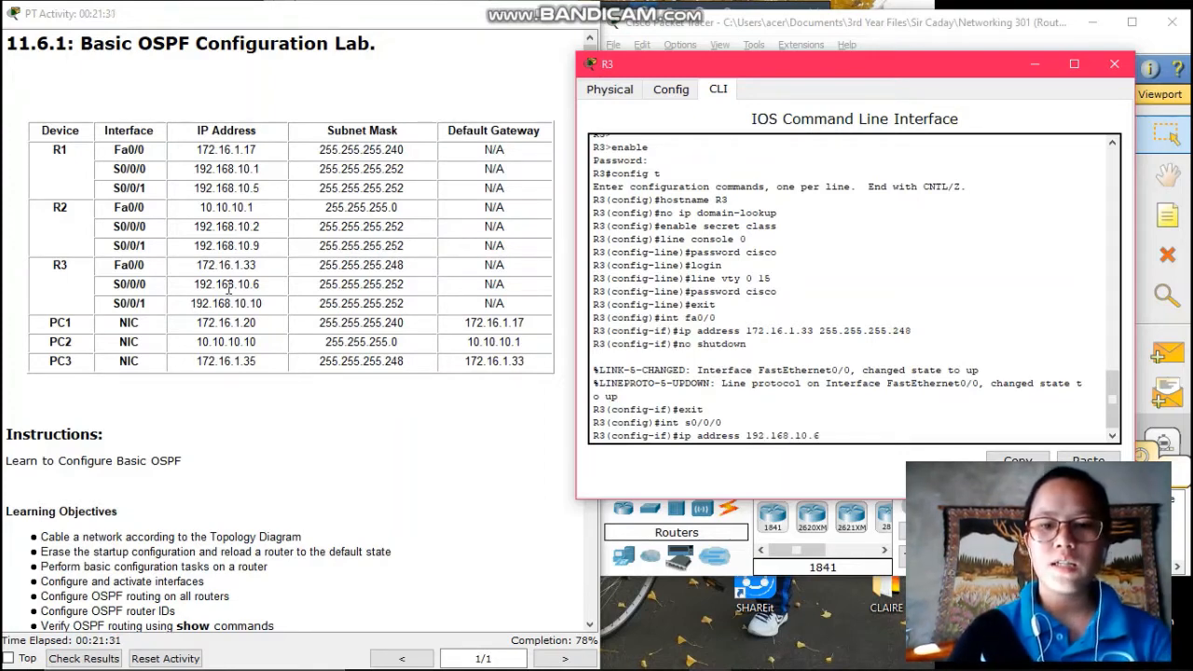
text( 2)
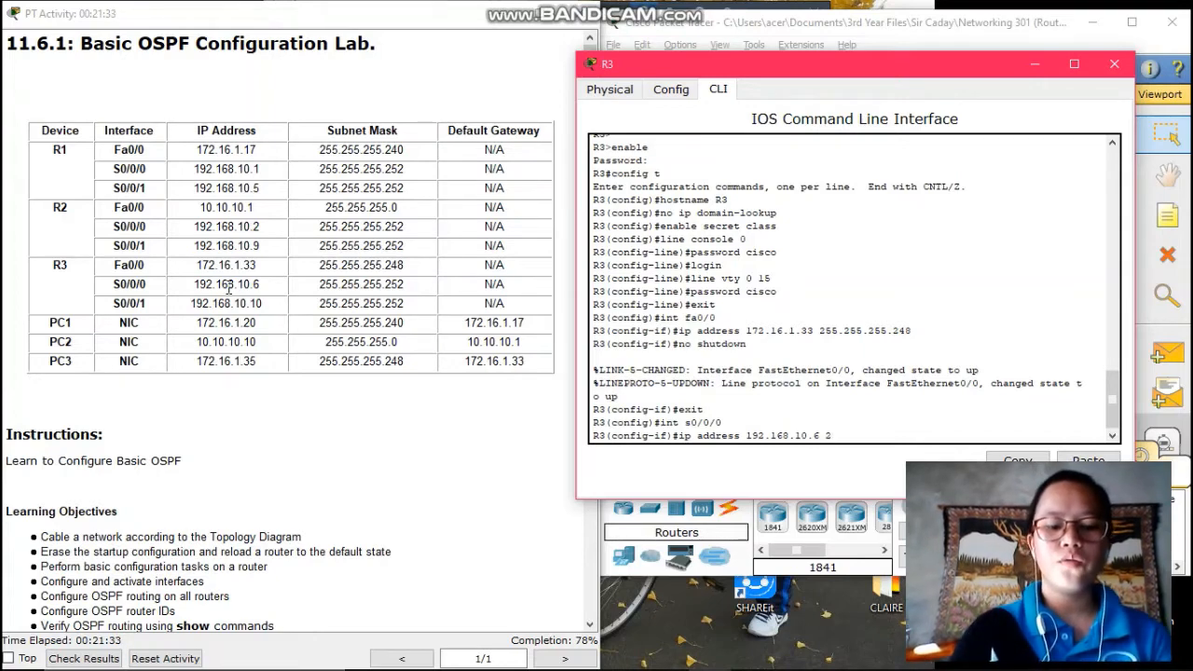
text(55.255)
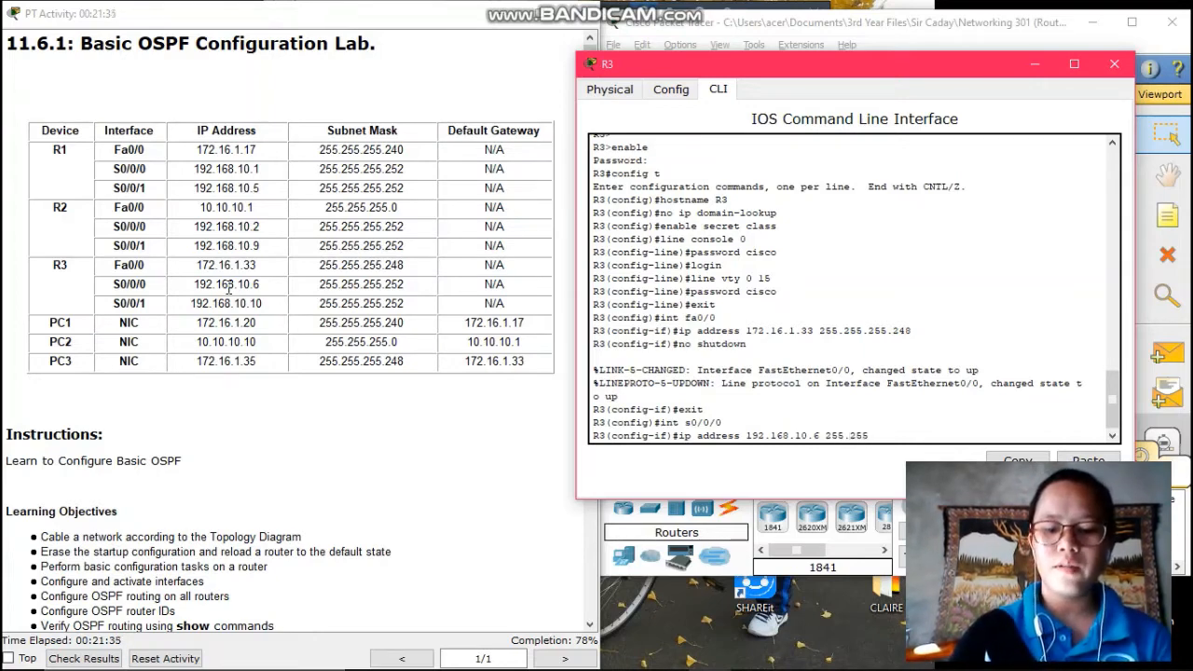
text(,)
key(BackSpace)
text(.255.25)
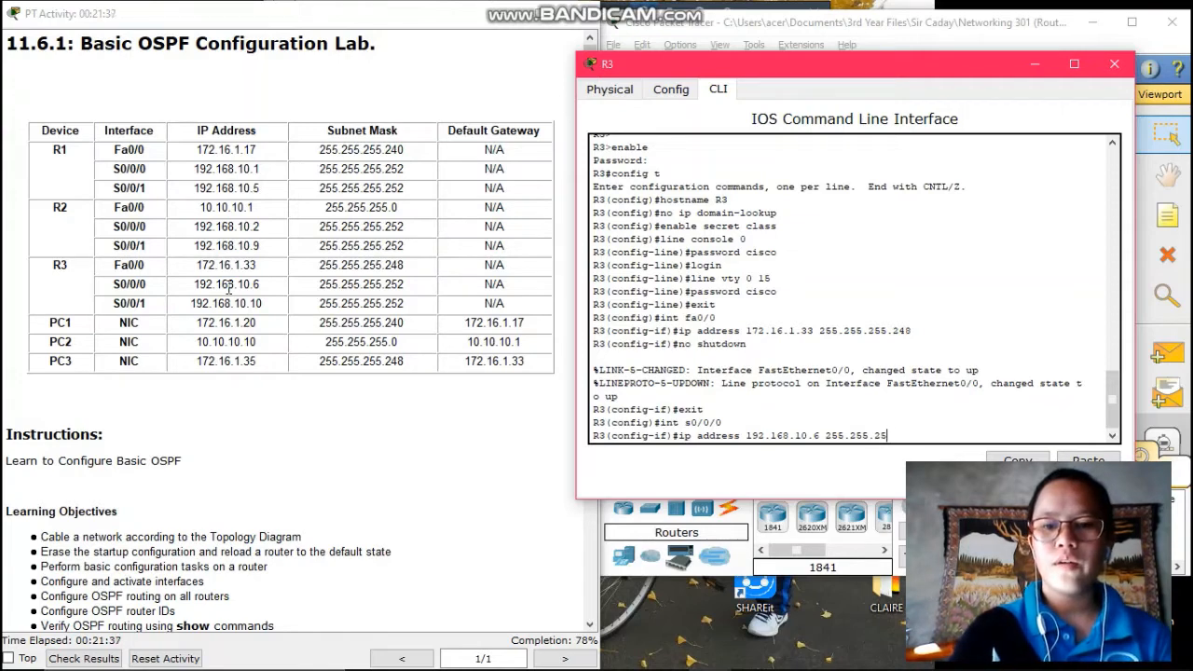
text(2)
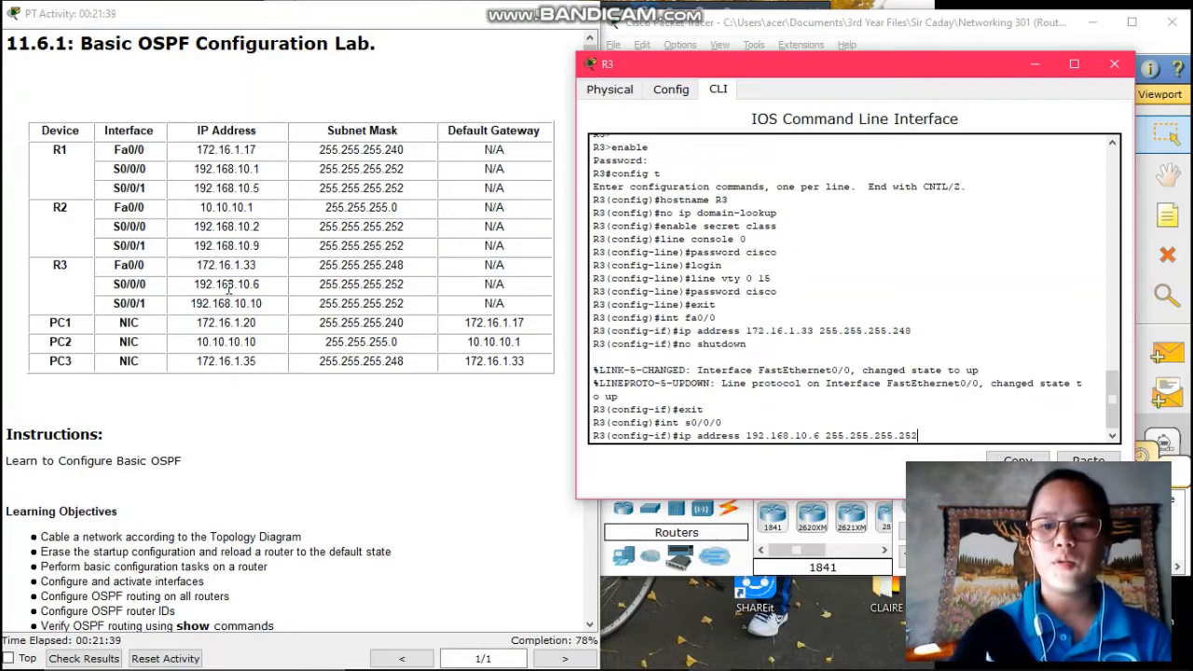
key(Return)
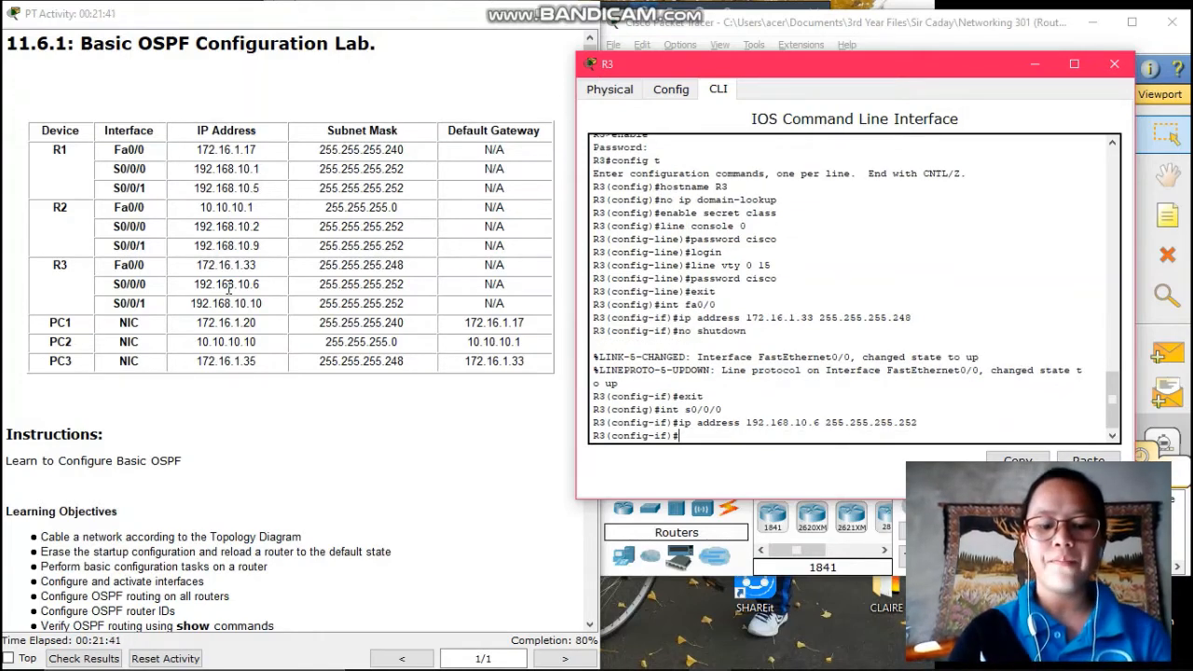
text(no shutd)
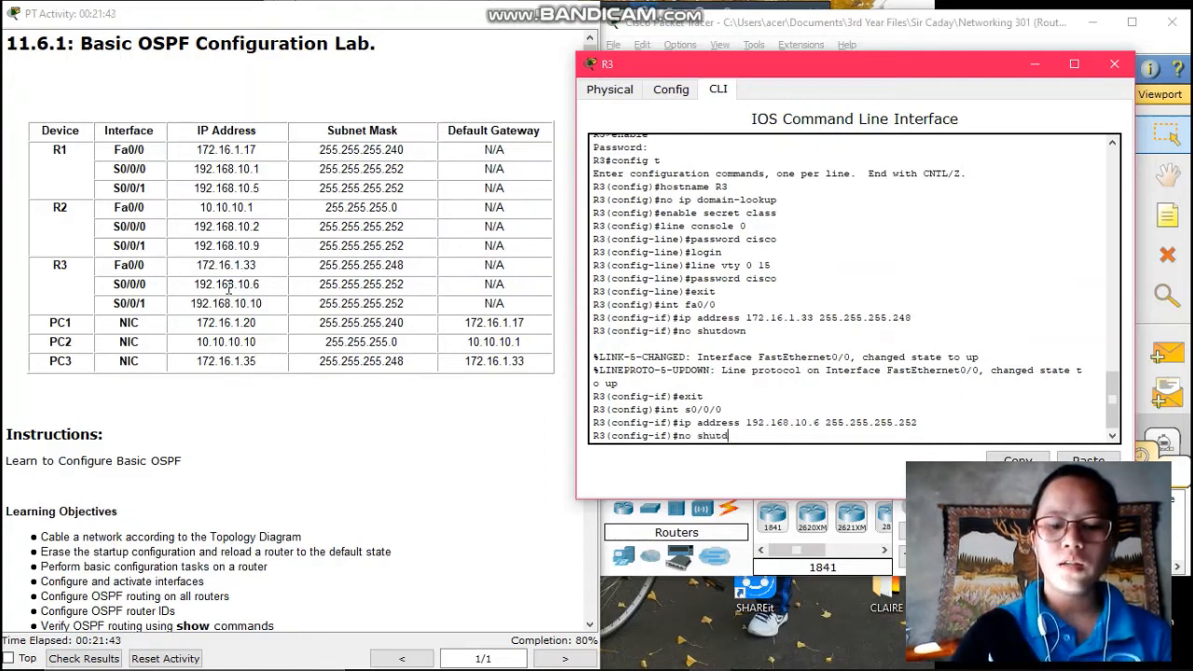
text(own)
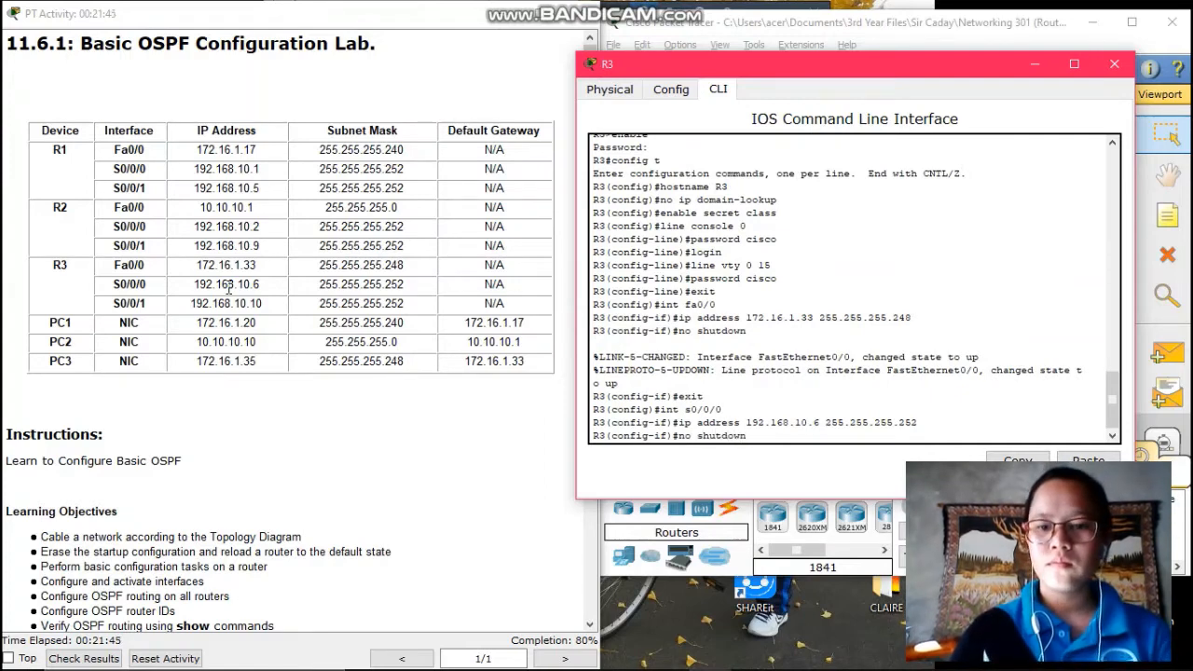
key(Return)
text(exit)
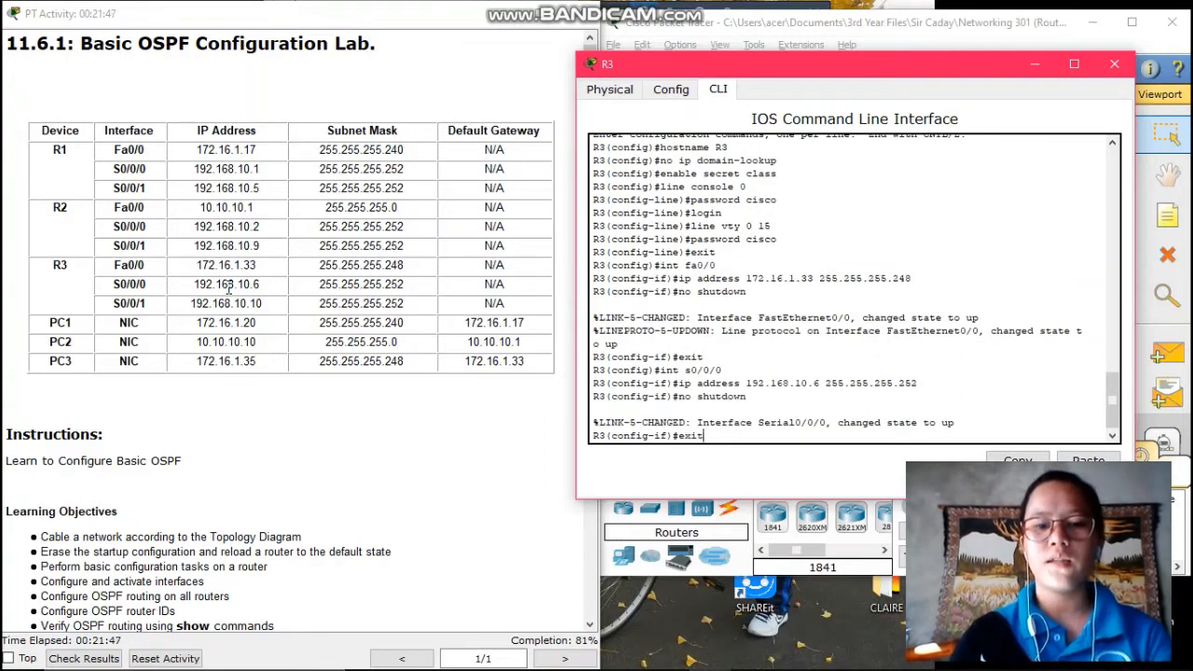
key(Return)
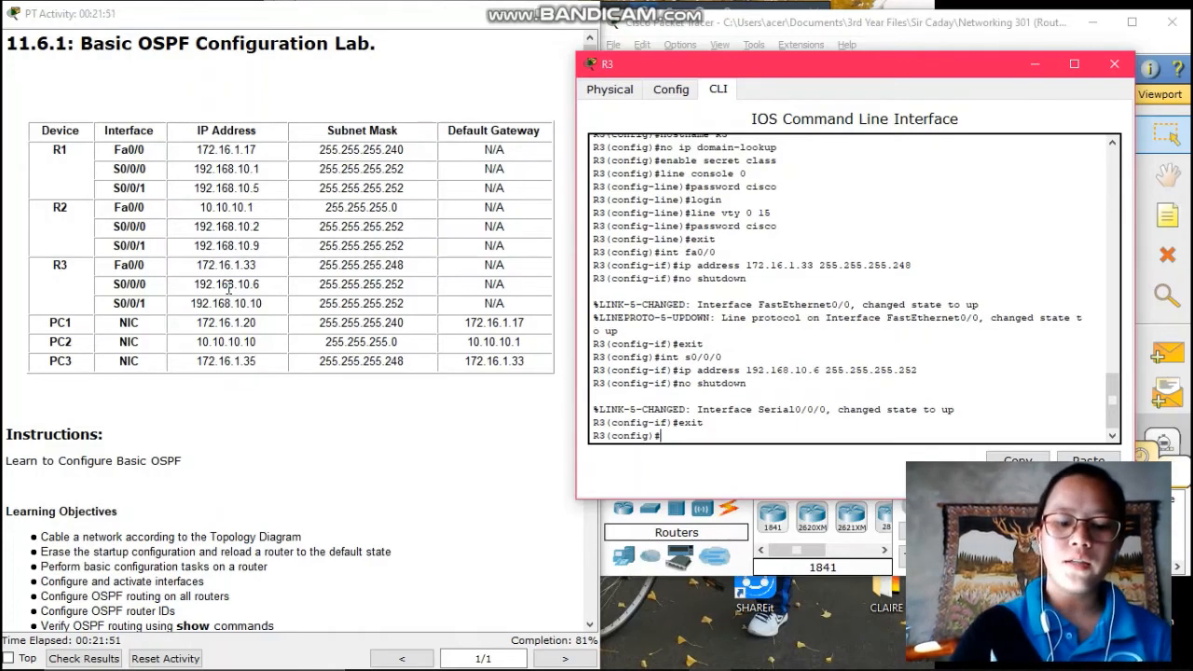
Assign 192.168.10.10 255.255.255.252 to R3's s0/0/1, bring it up, and exit
text(int s0/0/)
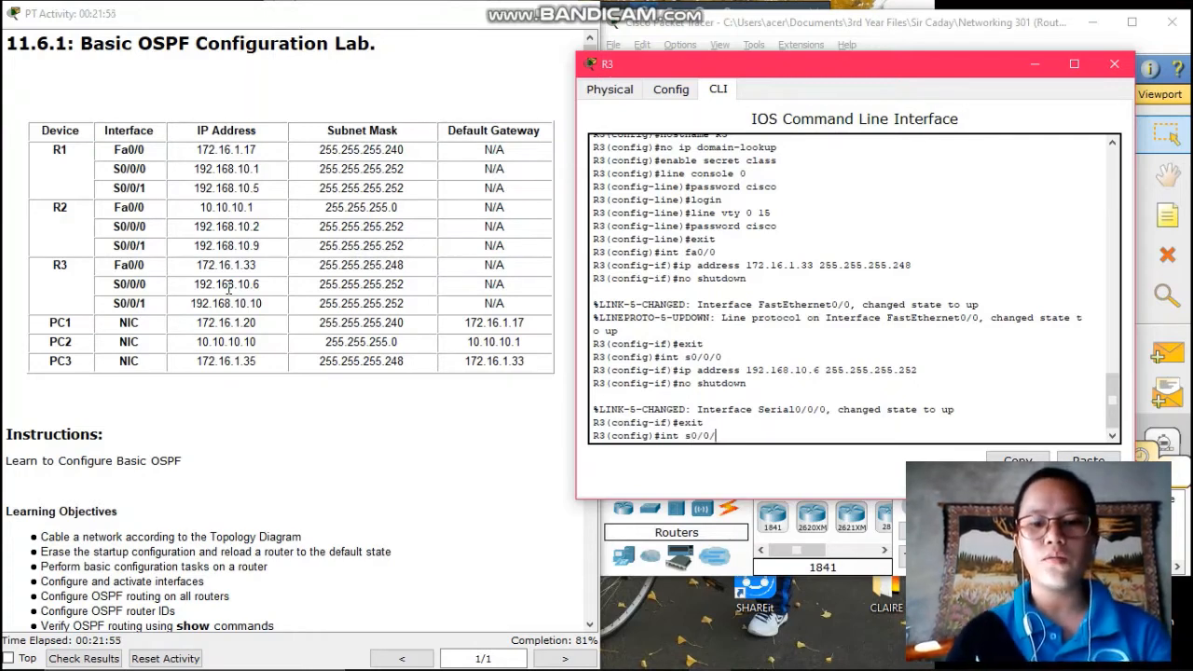
text(1)
key(Return)
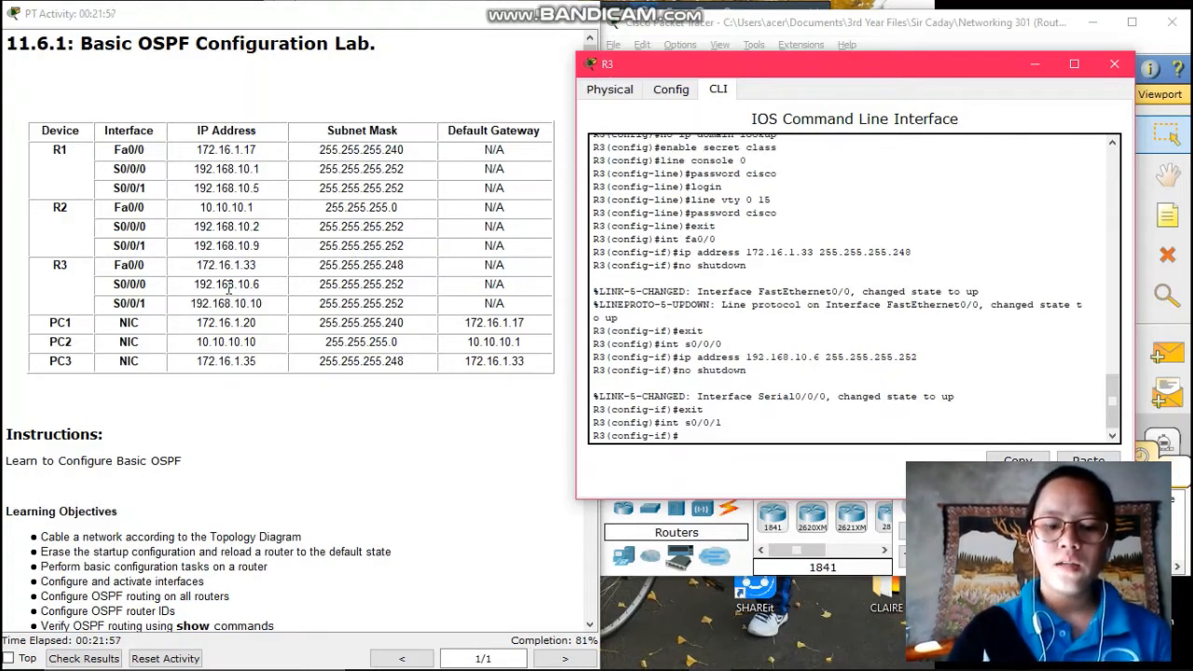
text(ip addre)
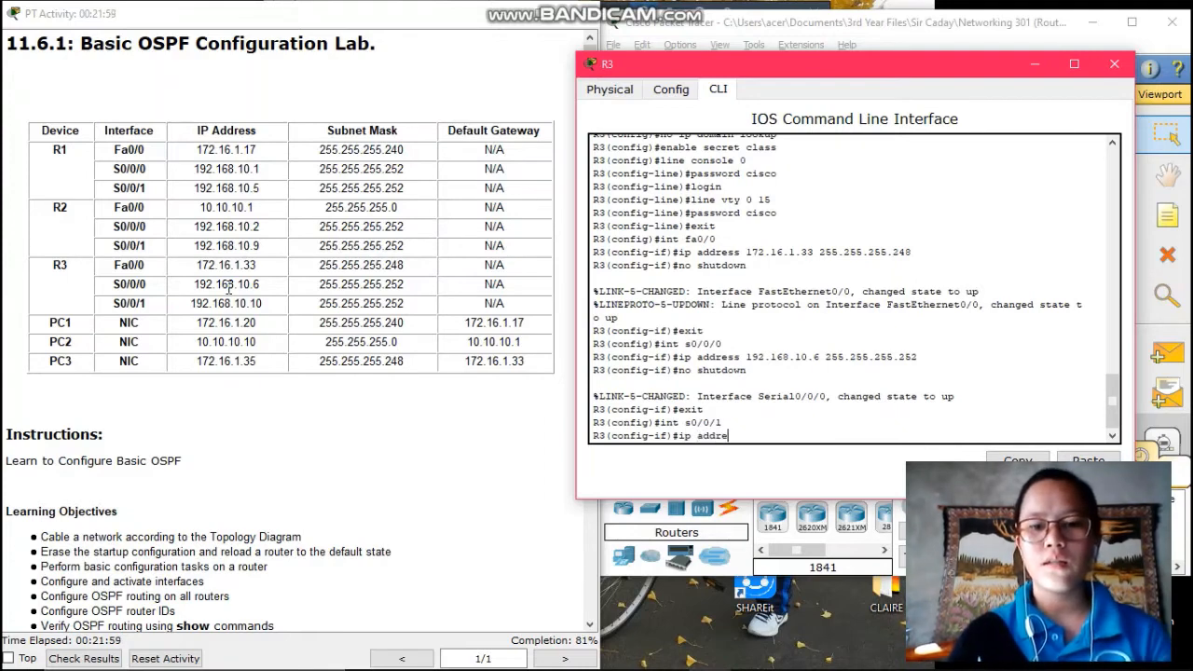
text(ss 192)
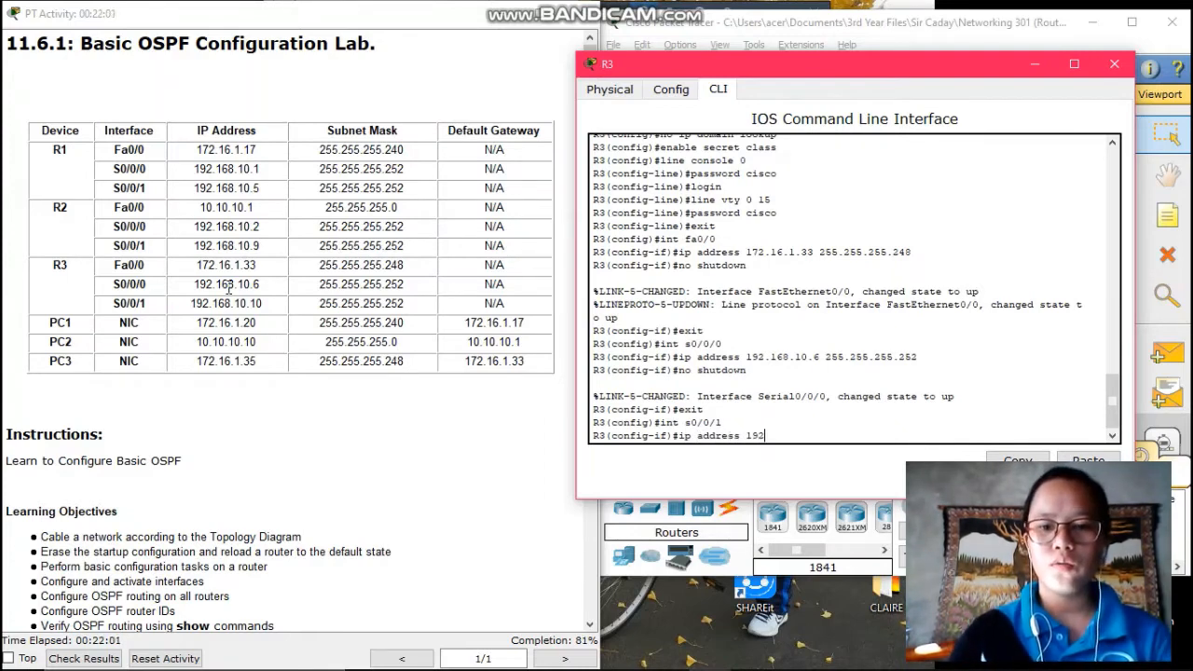
text(.168)
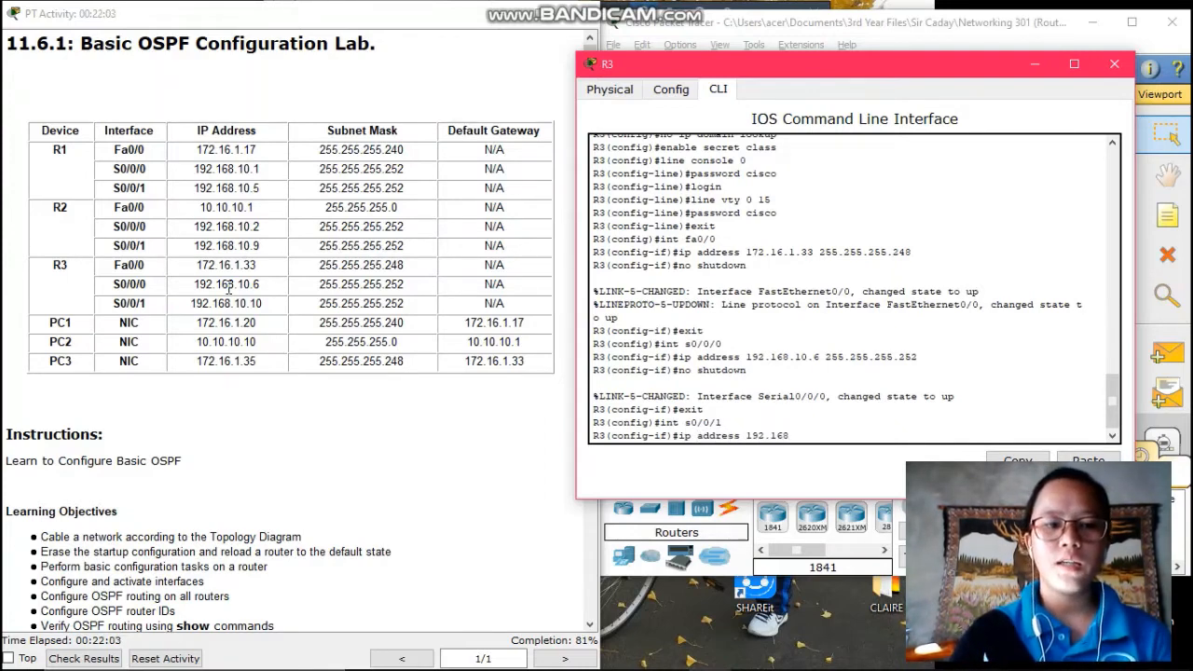
text(.10.10)
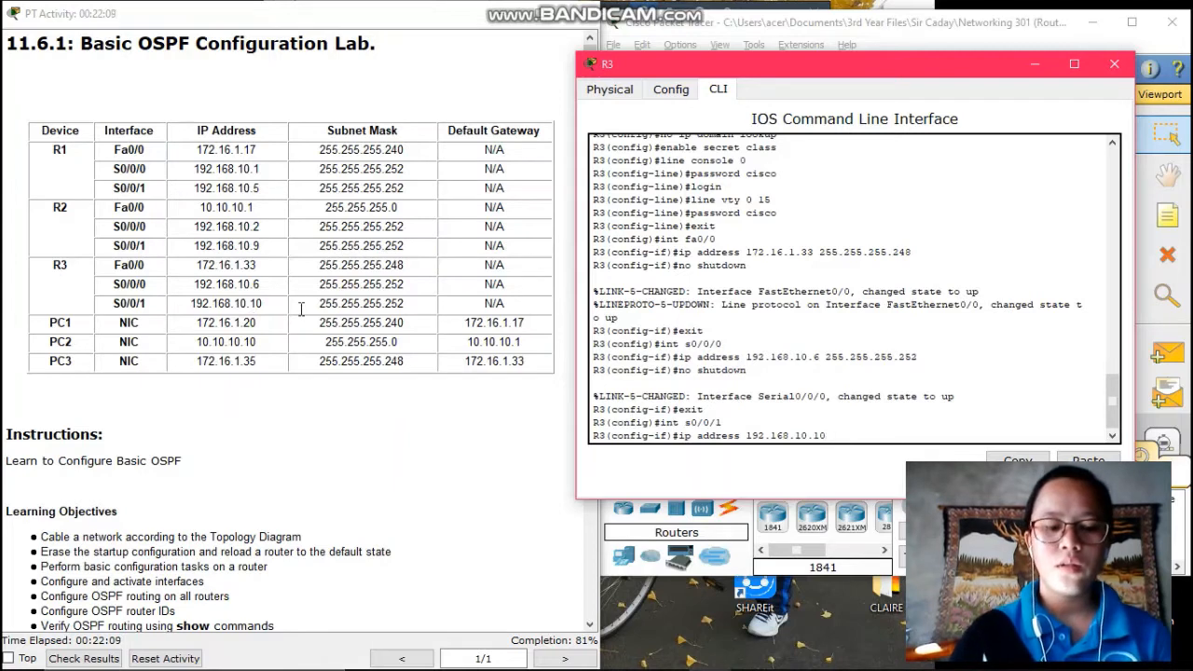
text( 255.255)
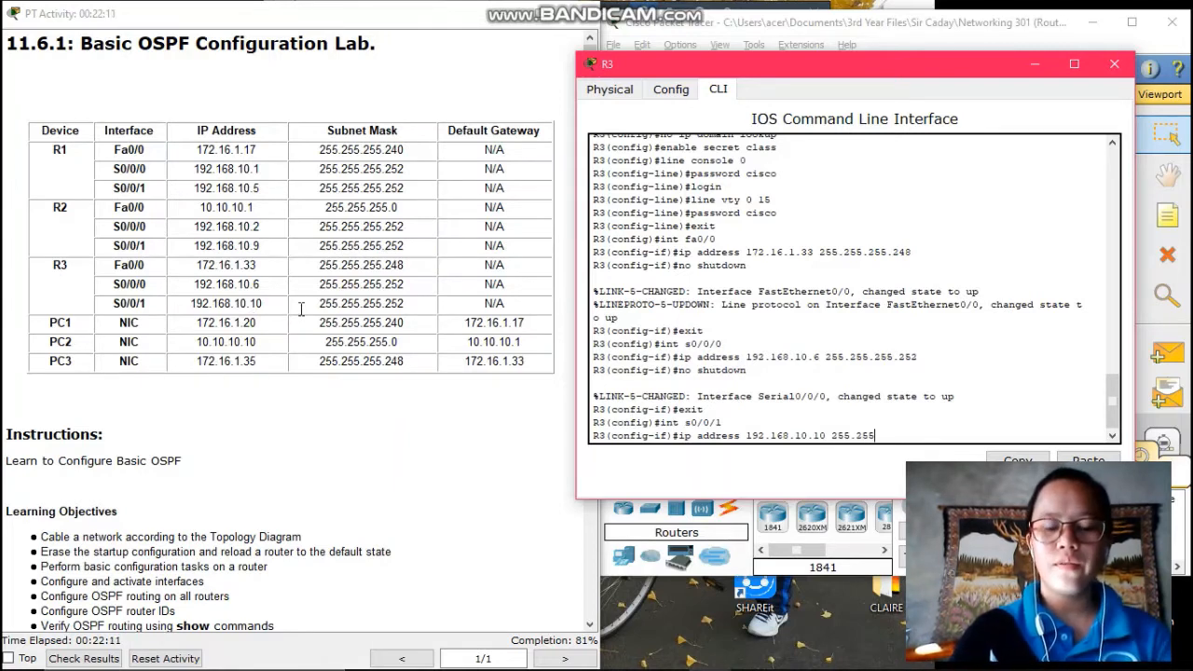
text(.255)
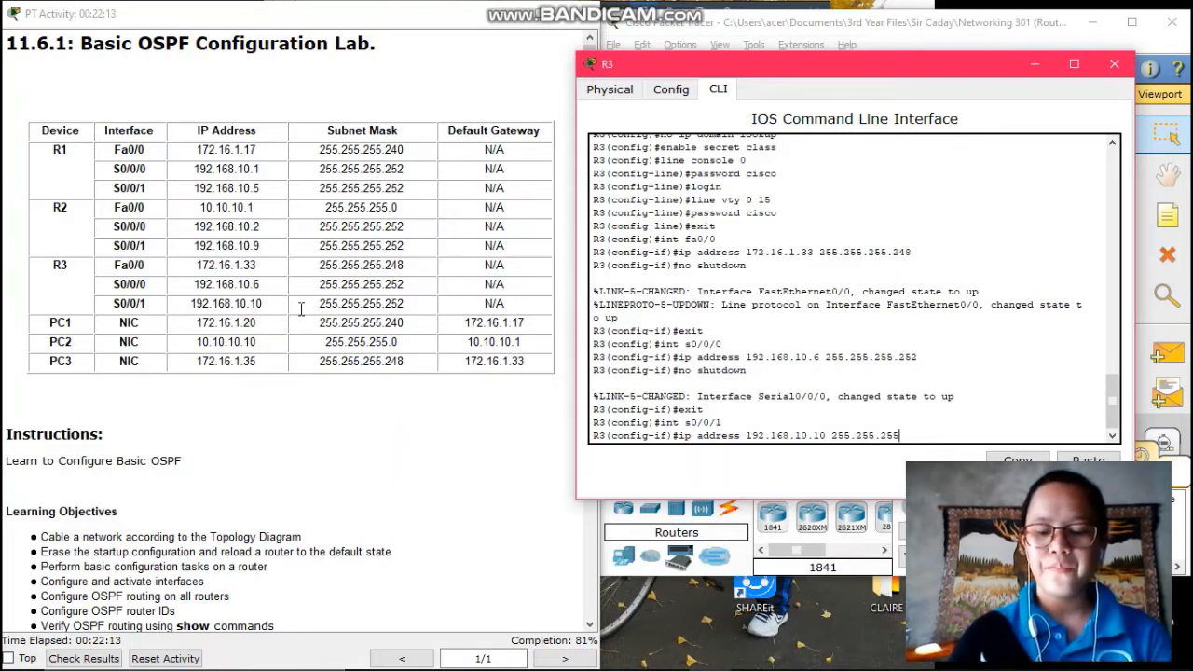
text(.252)
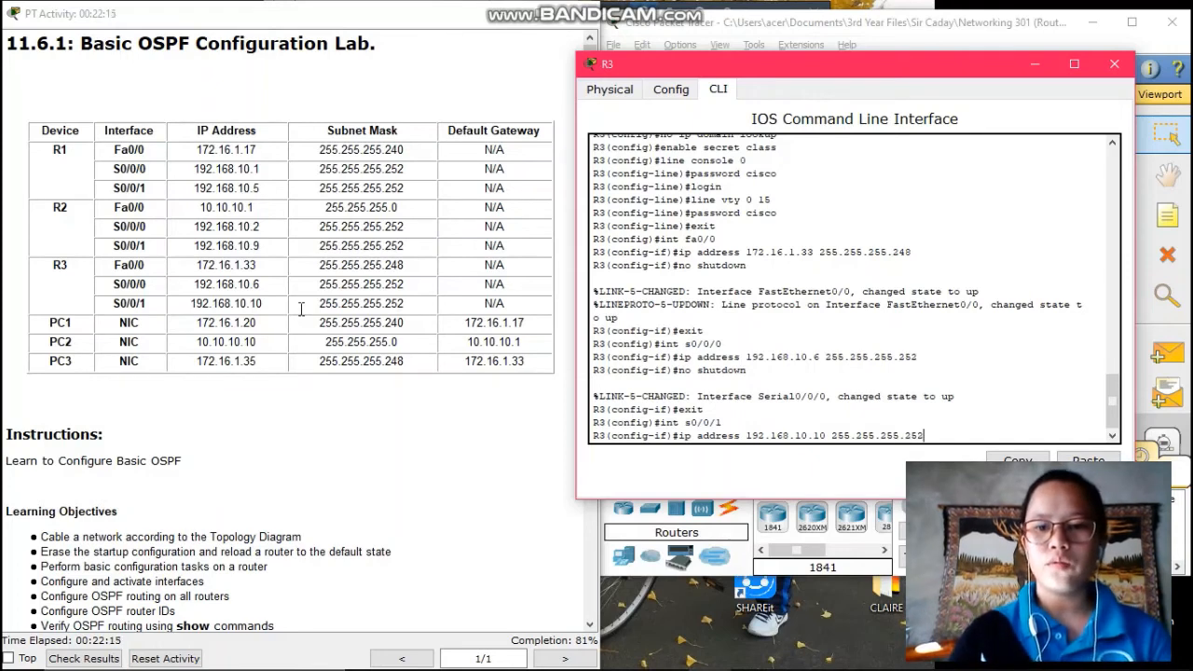
key(Return)
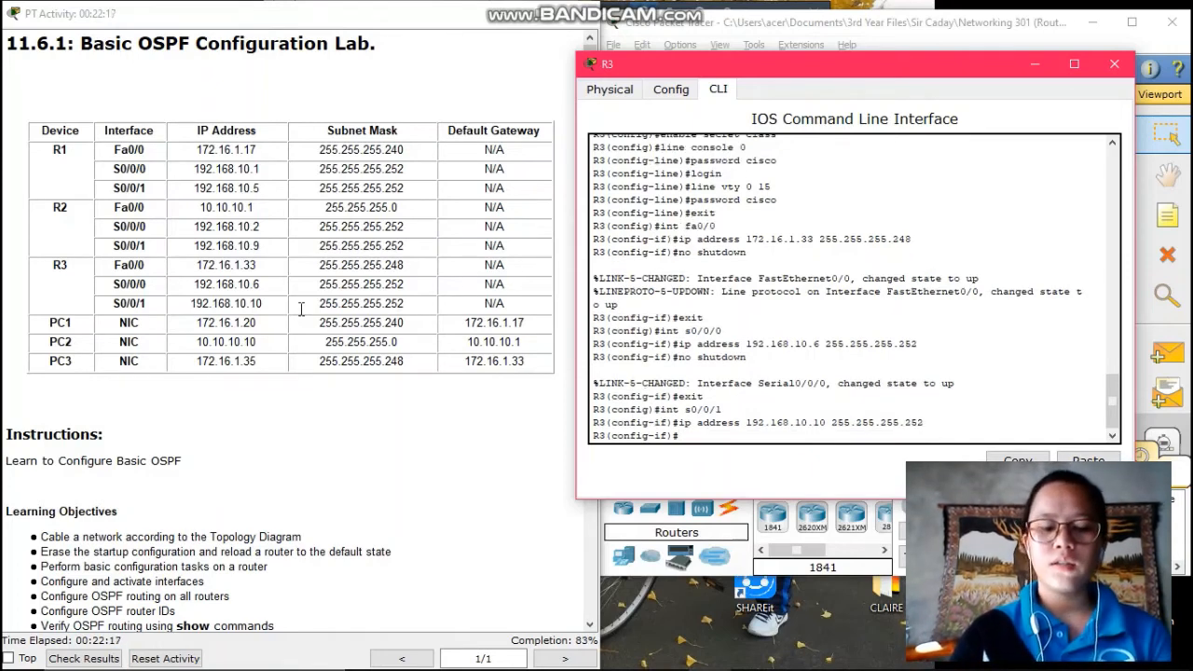
text(no sh)
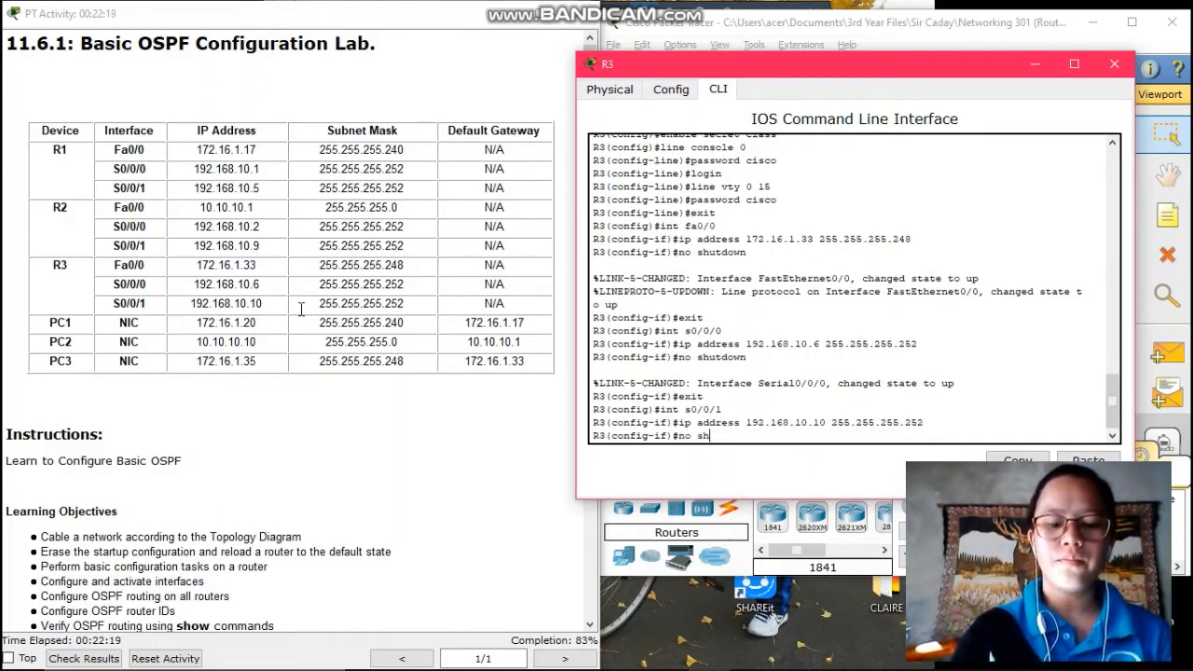
text(utdown)
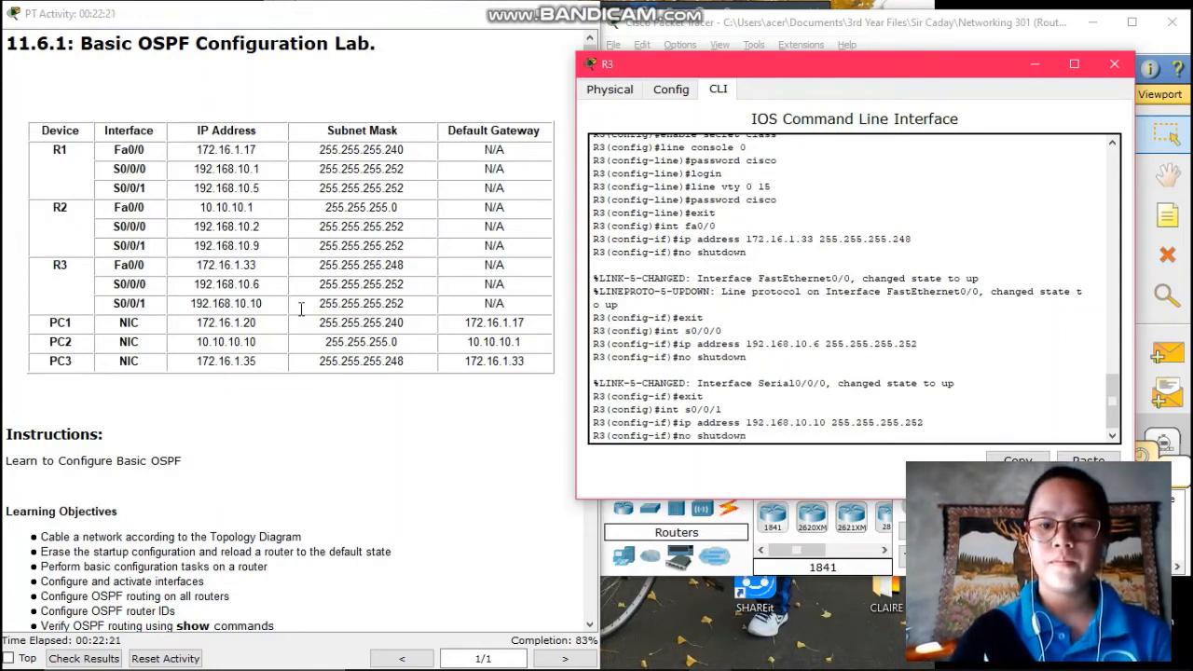
key(Return)
text(exit)
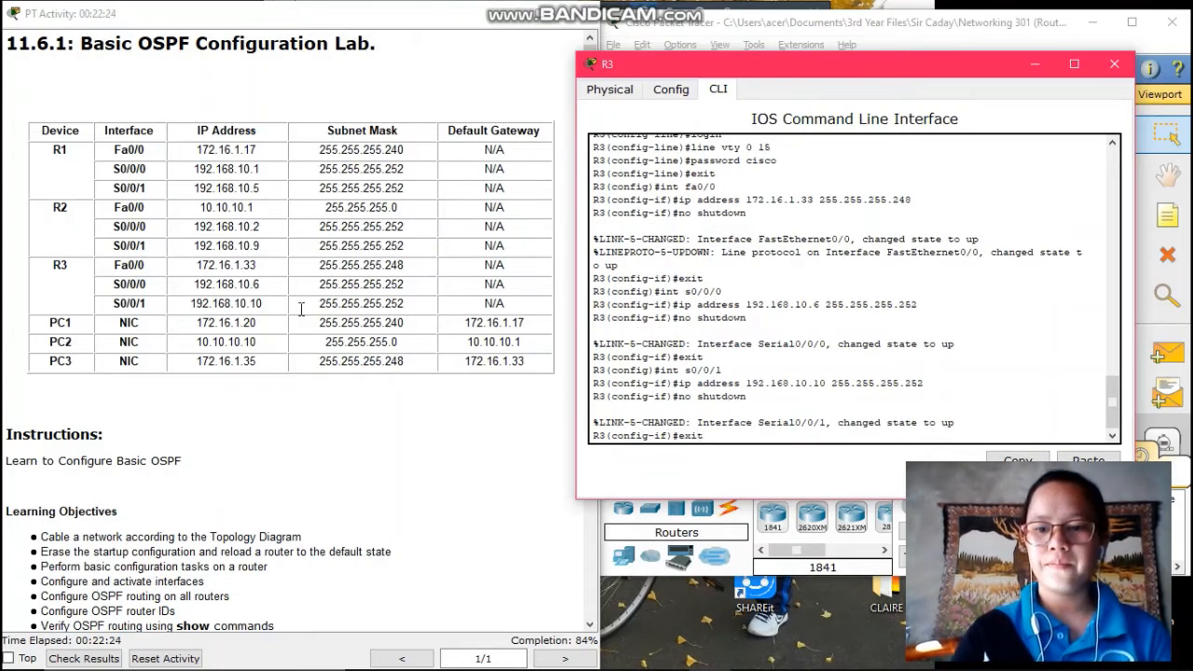
key(Return)
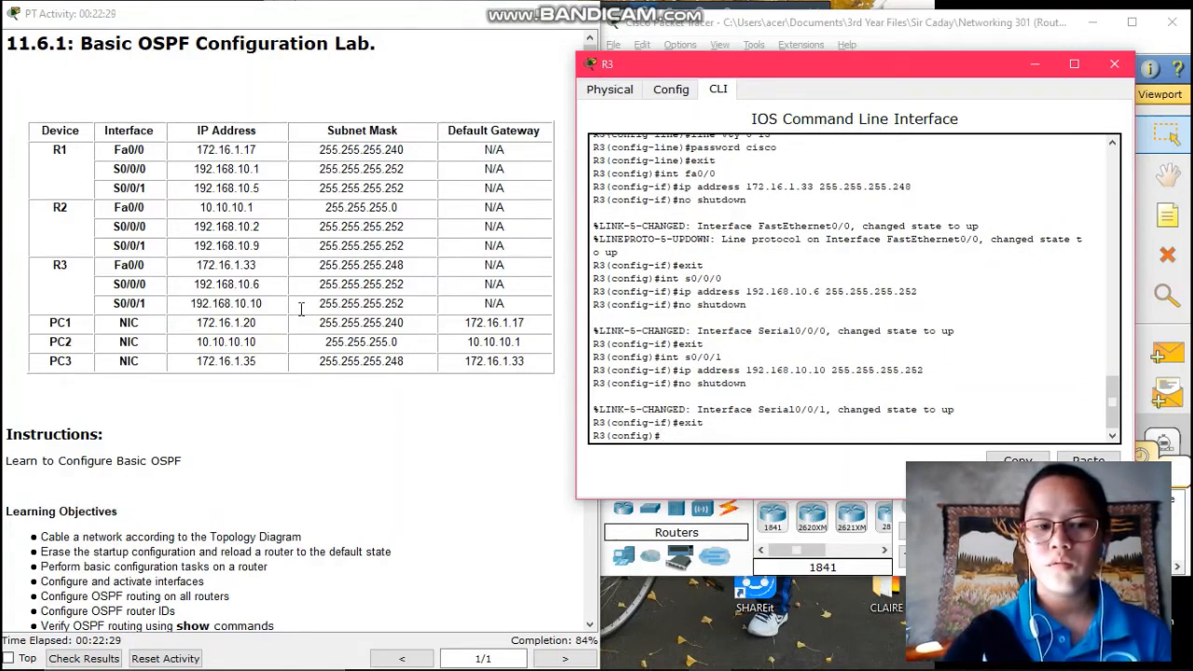
Scroll the activity instructions to show Tasks 2–8 on router and OSPF configuration
scroll(300, 310, down, 10)
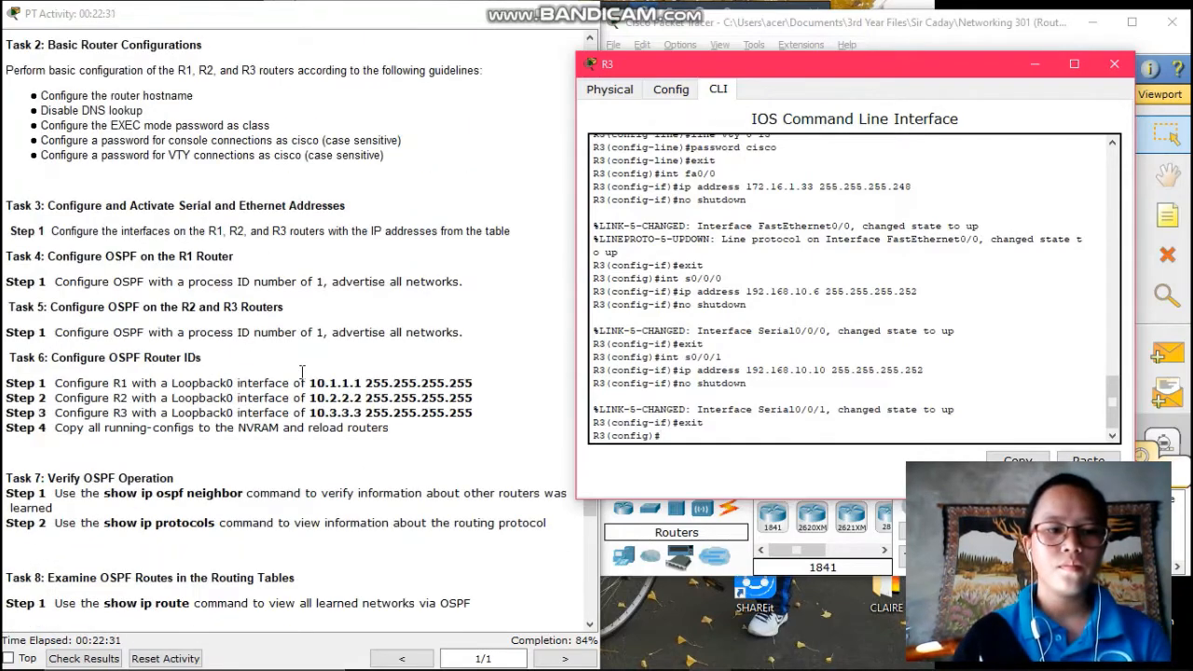
scroll(301, 371, down, 1)
scroll(302, 371, up, 1)
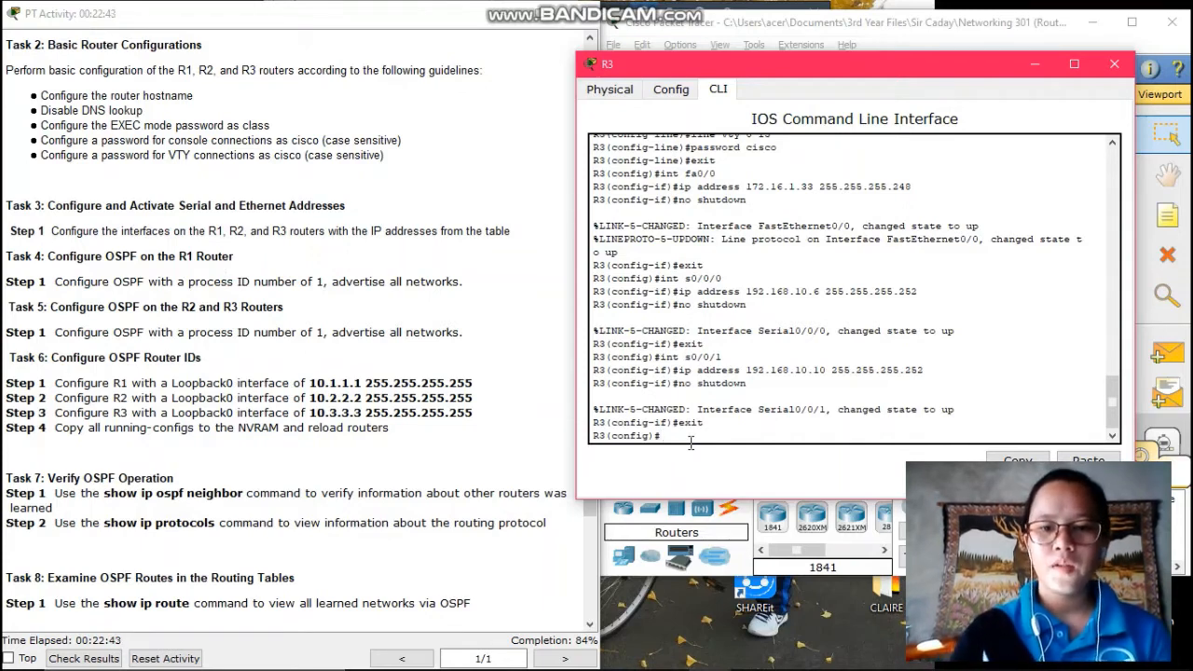
On R3, start OSPF 1 and advertise 172.16.1.32 0.0.0.7, 192.168.10.4 and 192.168.10.8 0.0.0.3 in area 0
text(router)
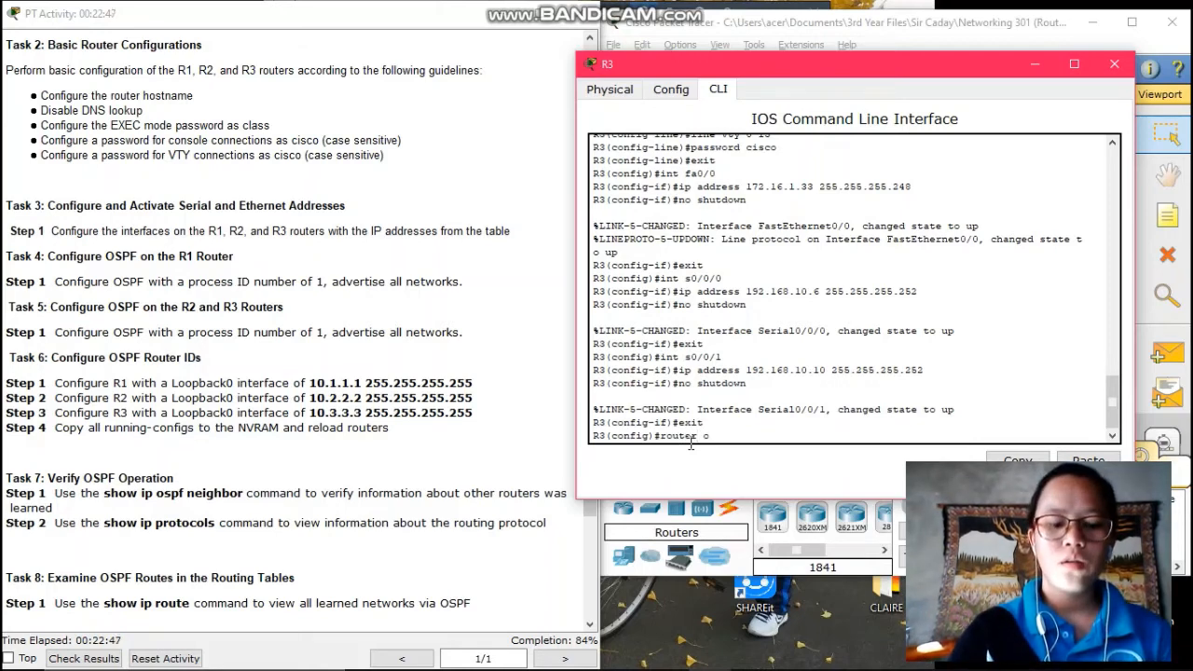
text( ospf)
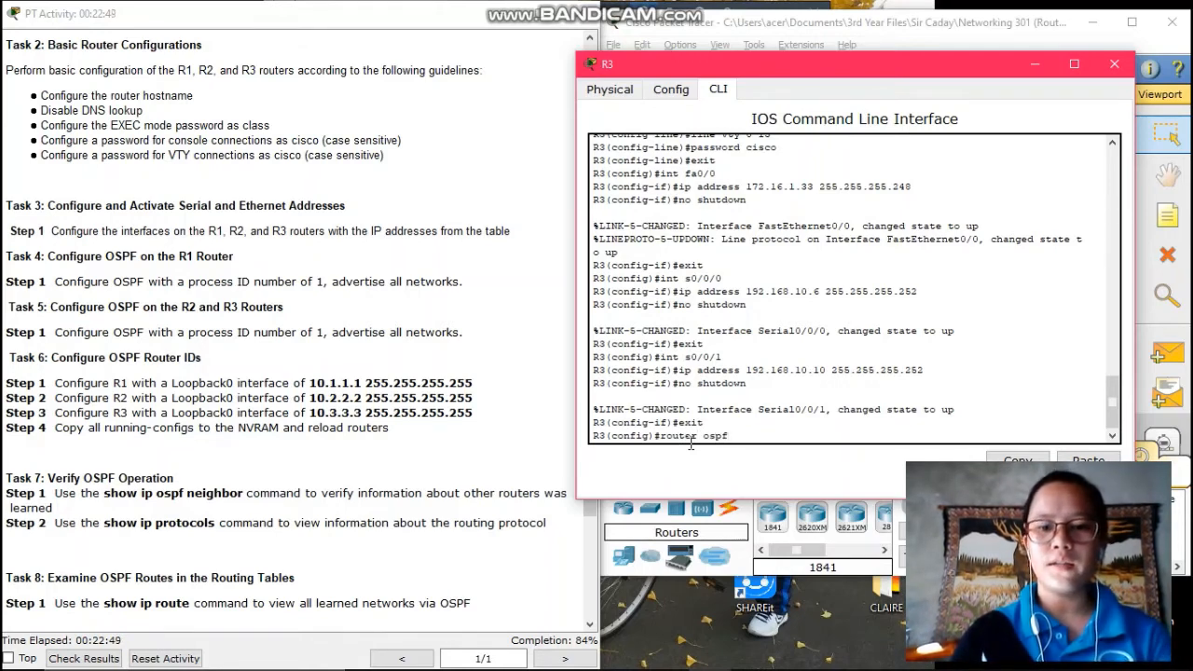
text( 1)
key(Return)
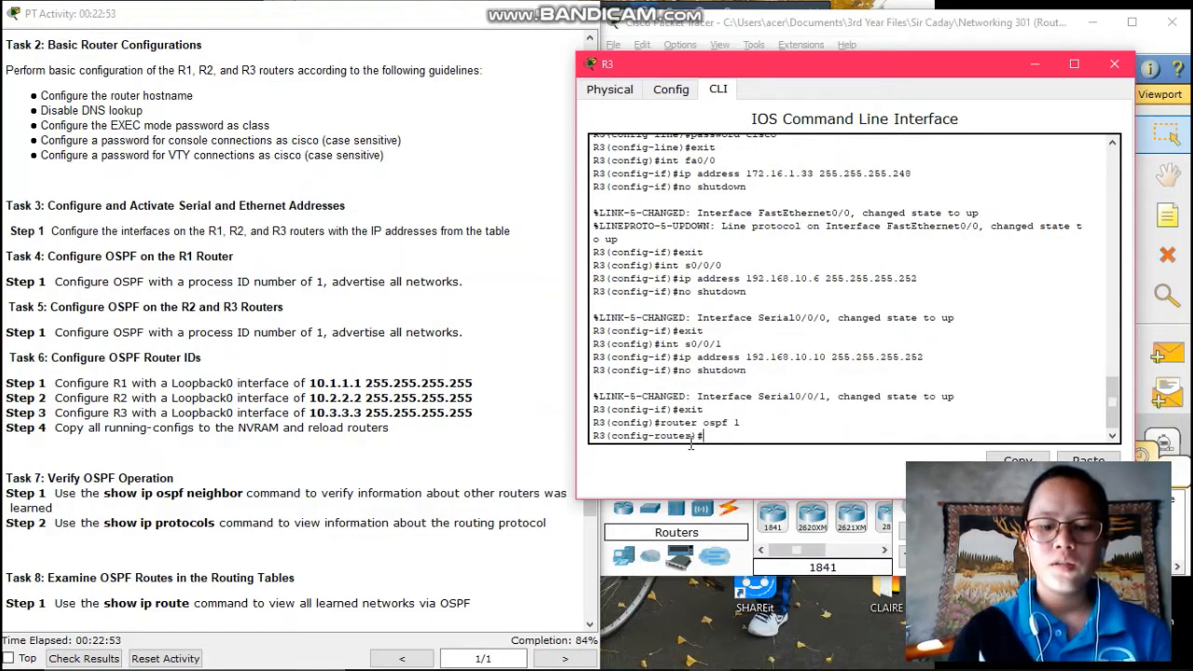
text(network)
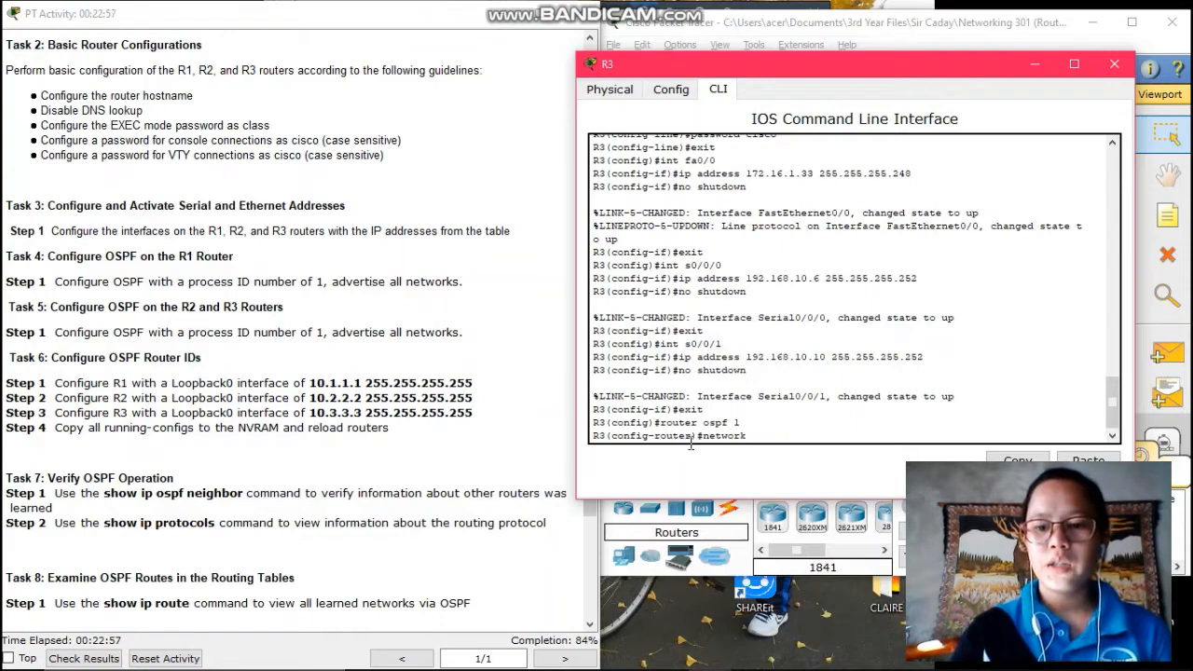
text( 1)
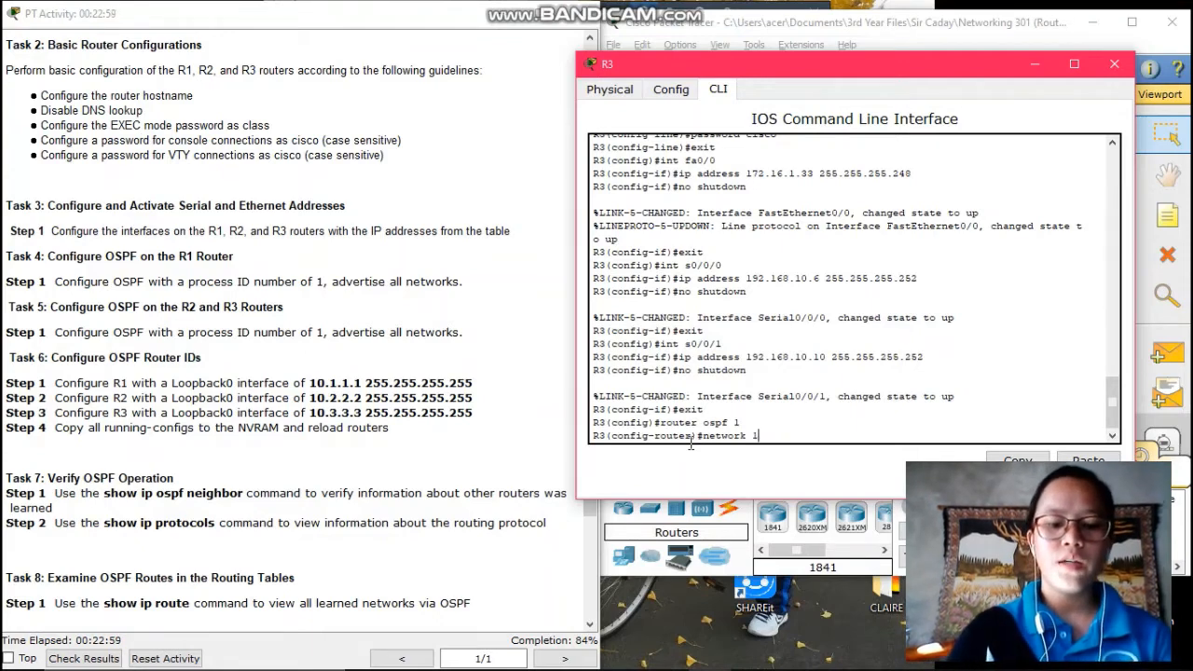
text(72.16)
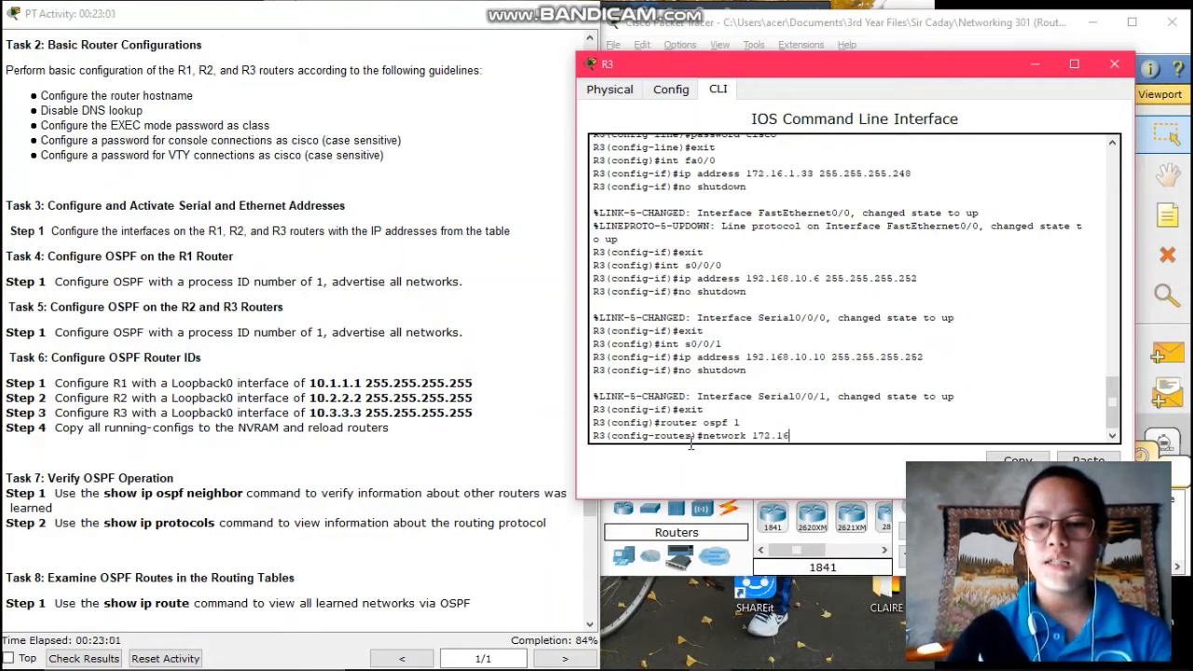
text(.)
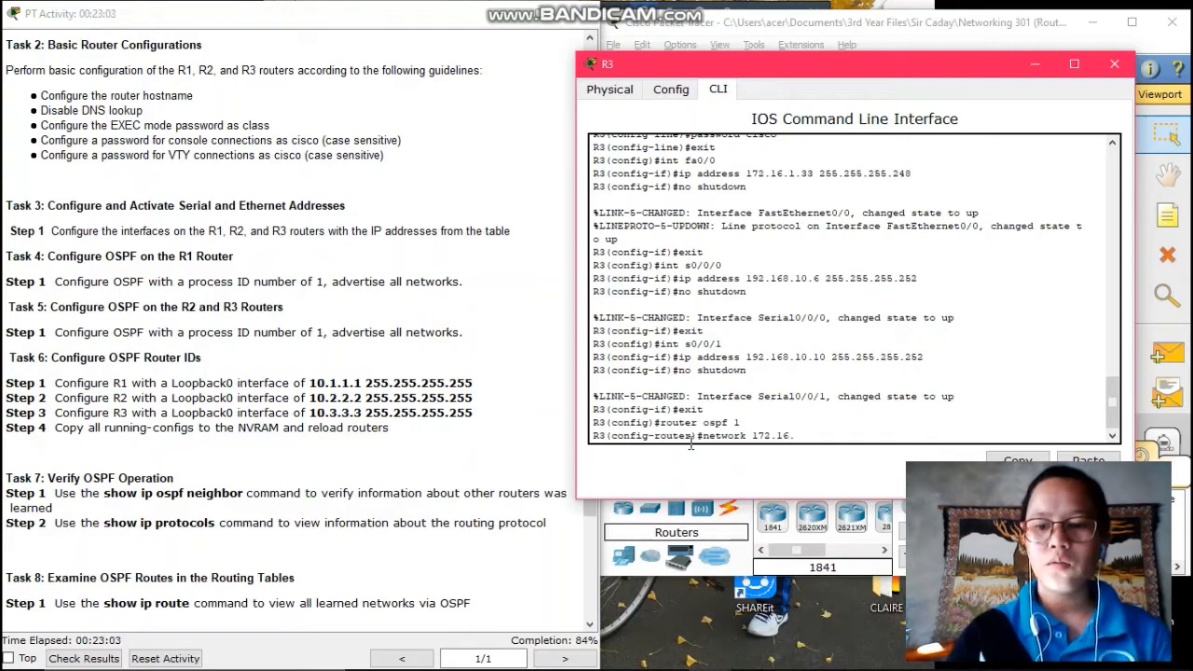
text(1.32)
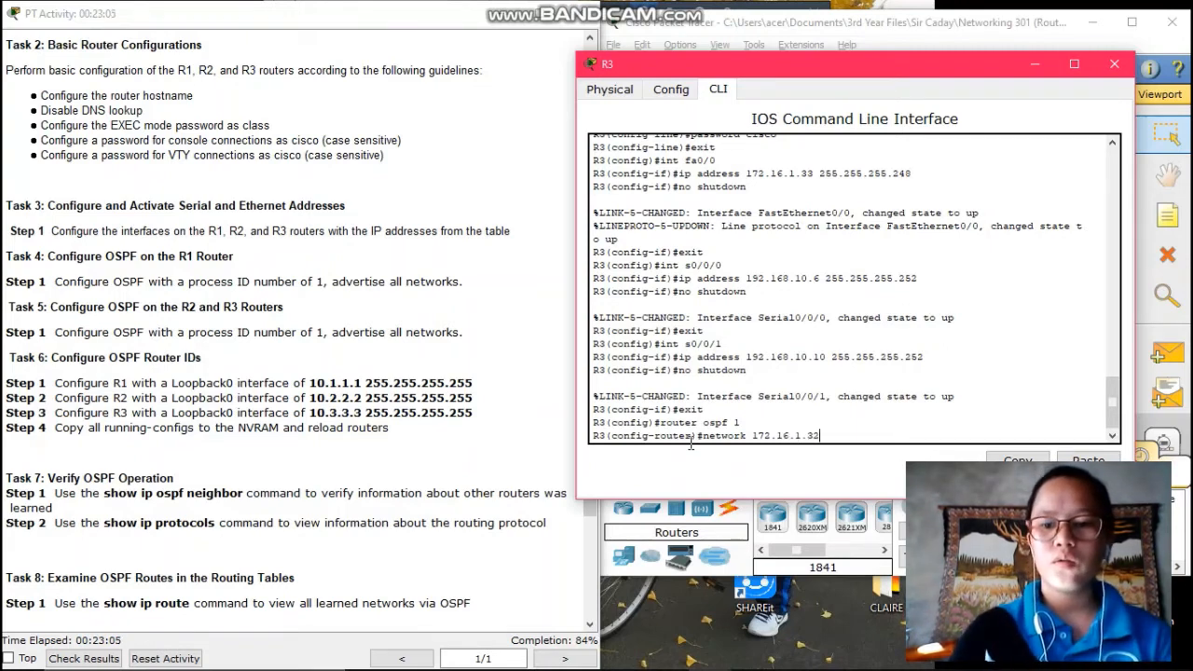
text( 0)
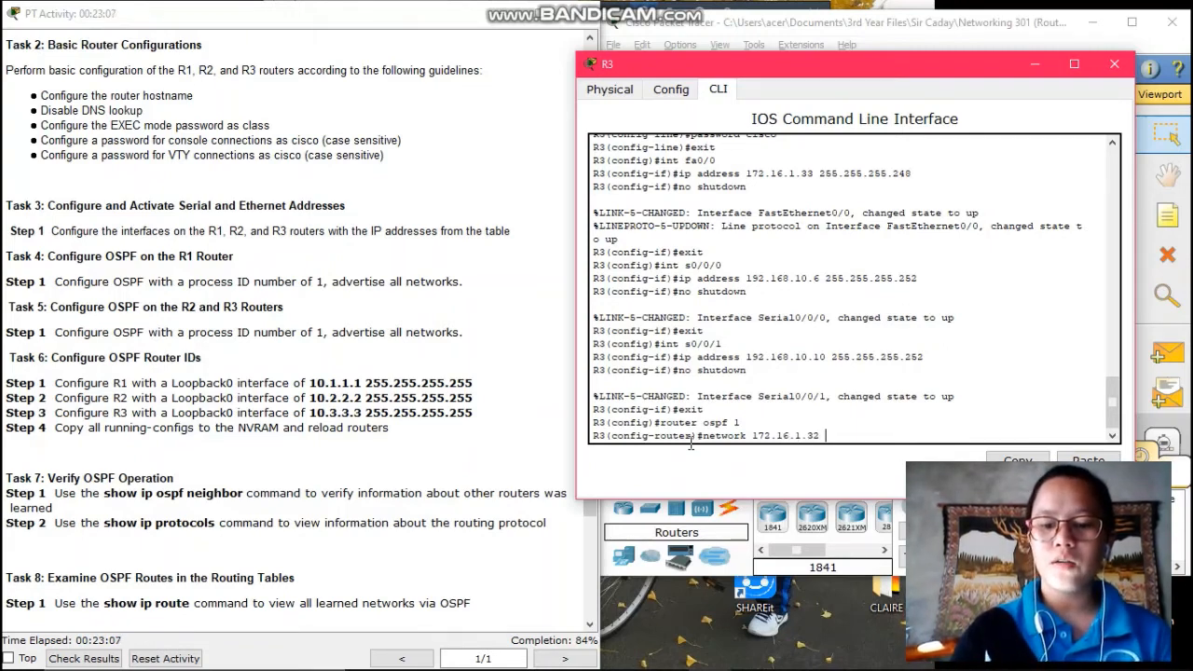
text(.)
text(0.0.0)
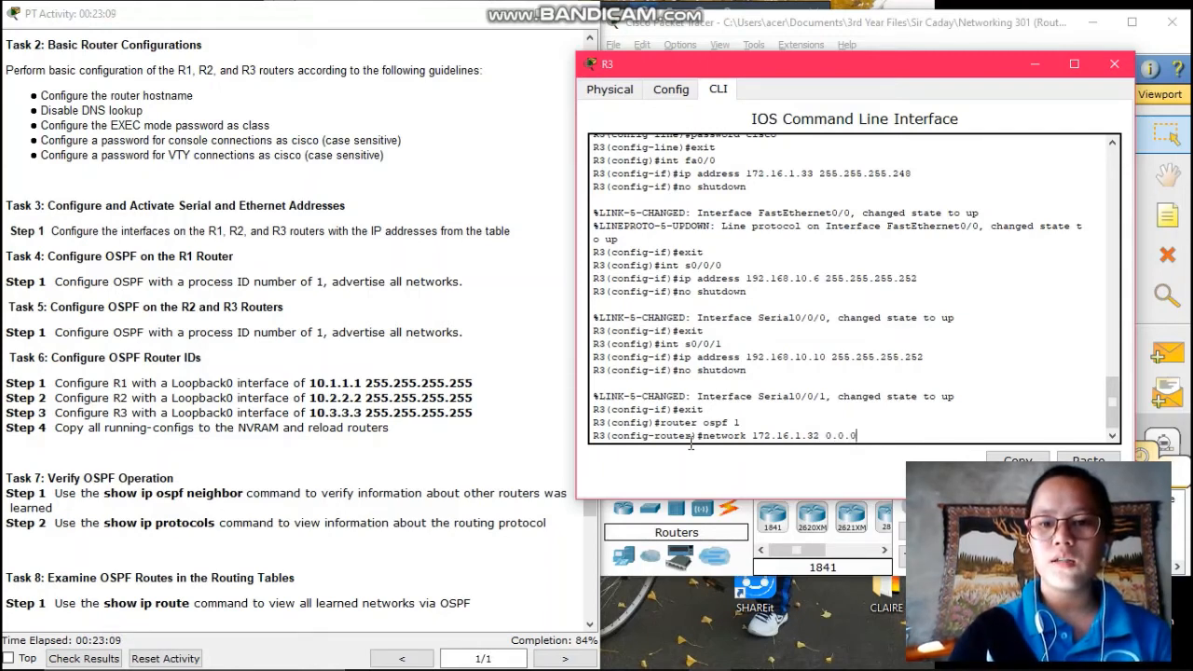
text(.7)
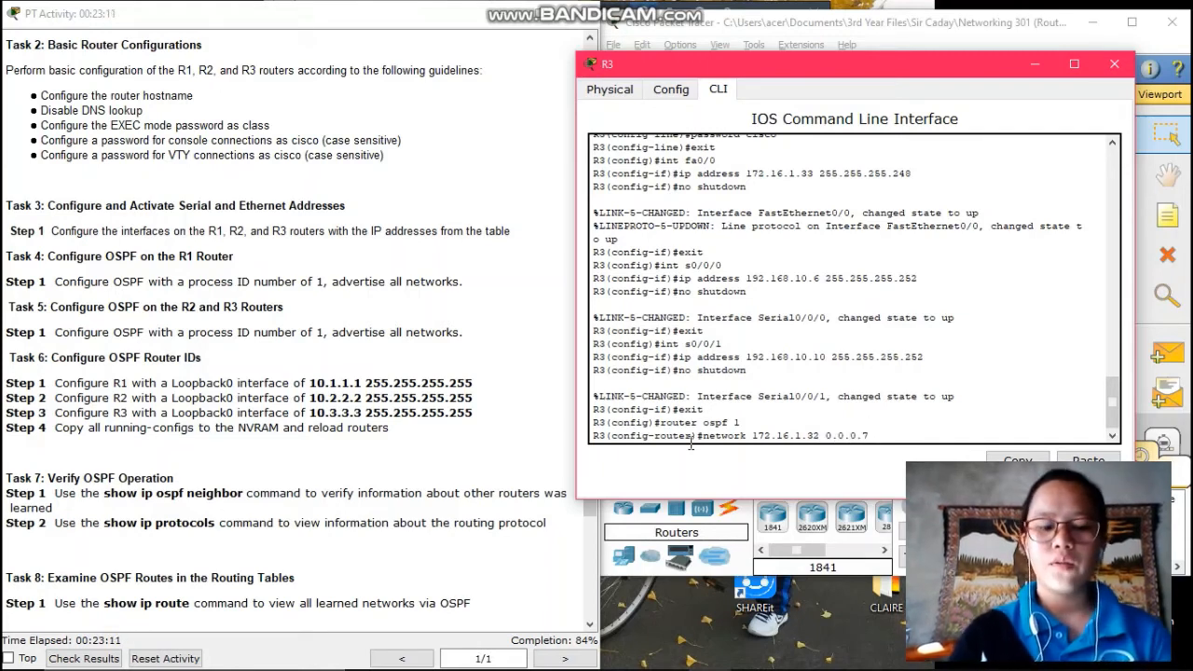
text( area 0)
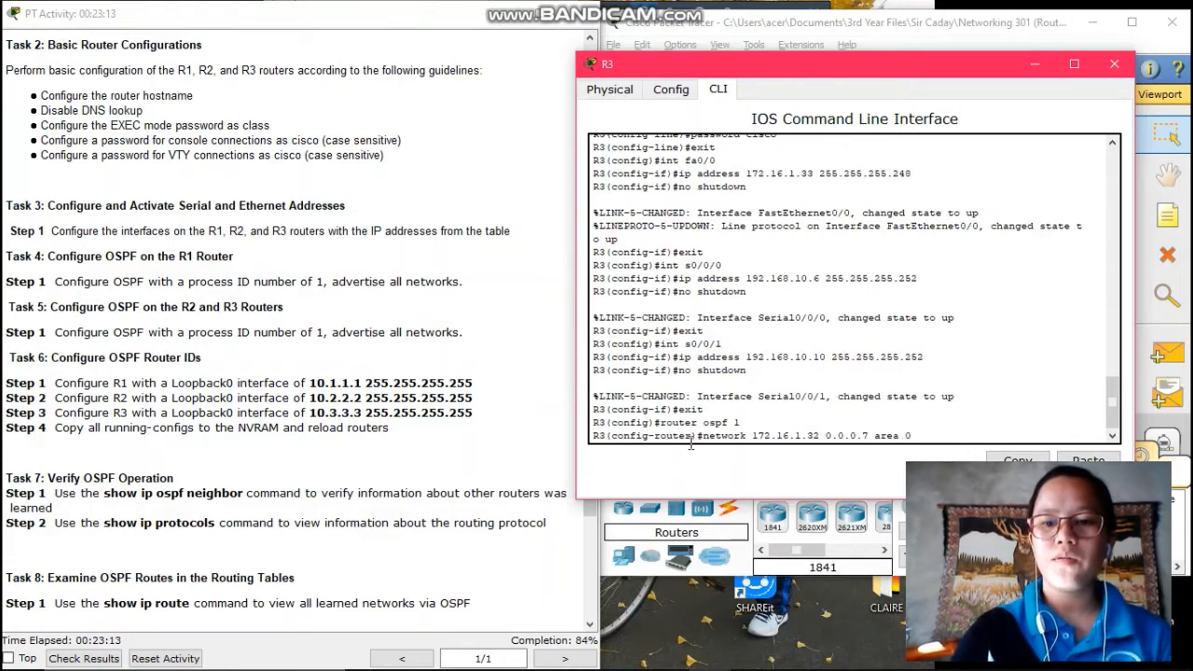
key(Return)
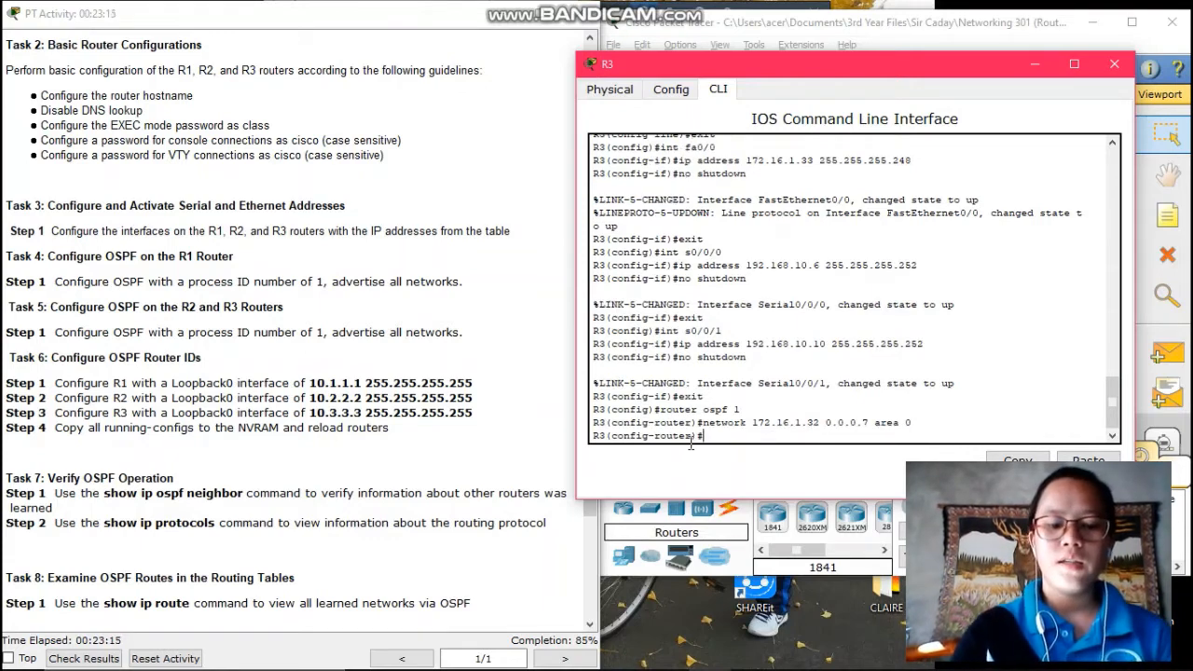
text(netwo)
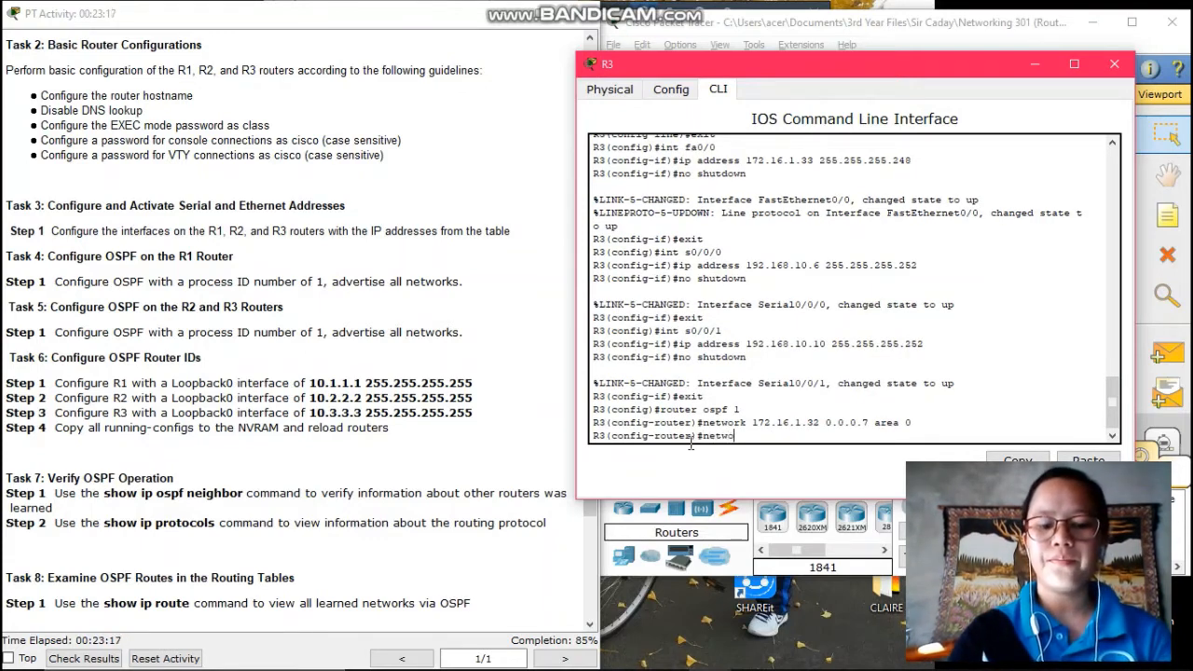
text(rk)
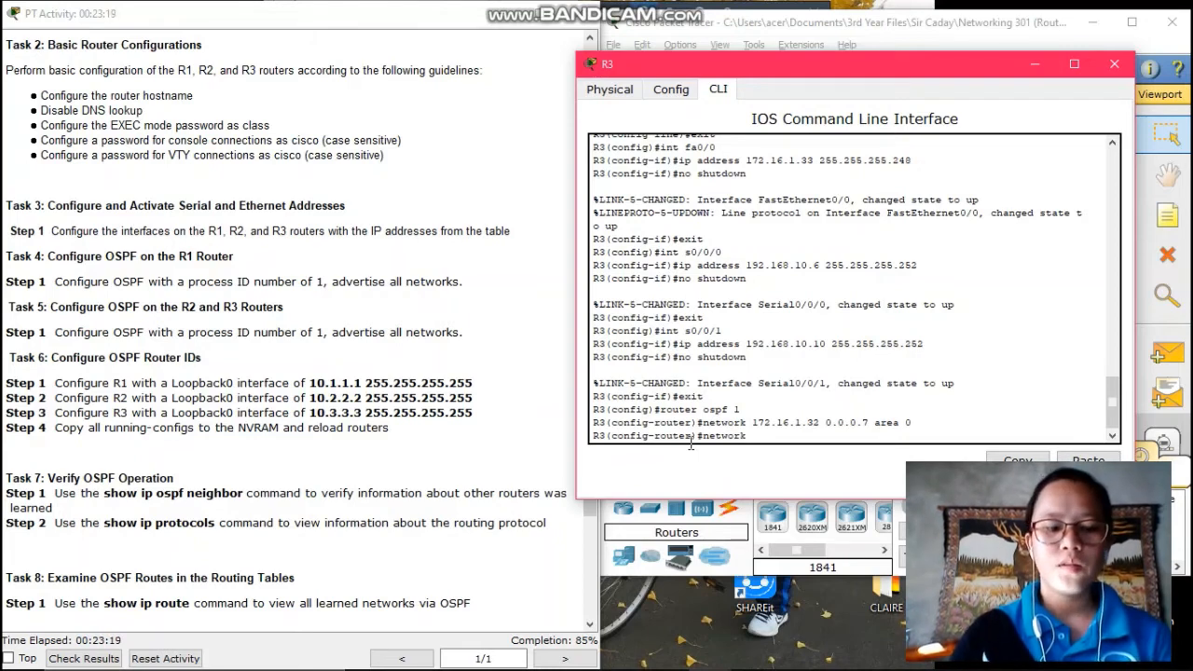
text( 192.168.)
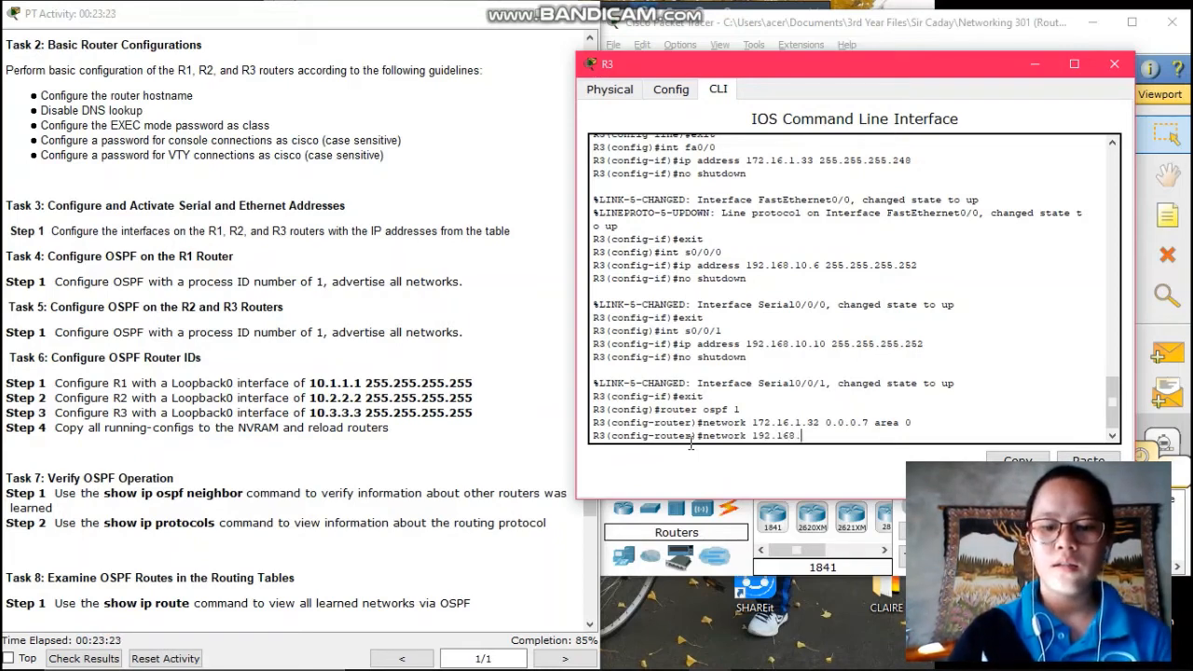
text(10.4)
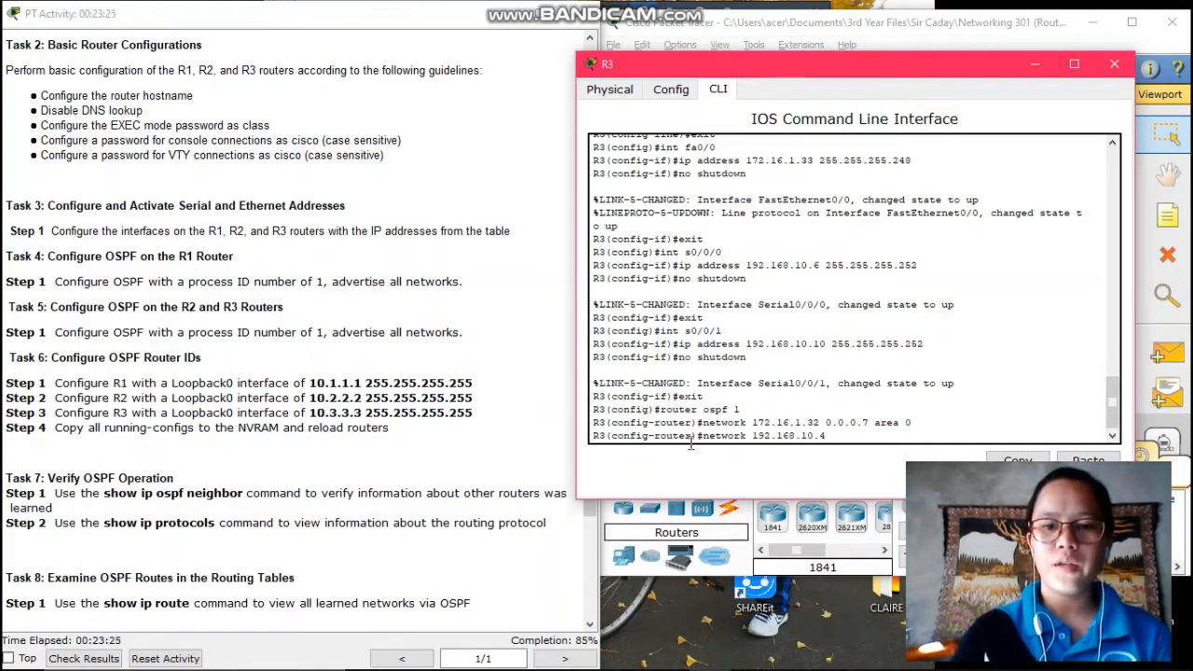
text( 0.)
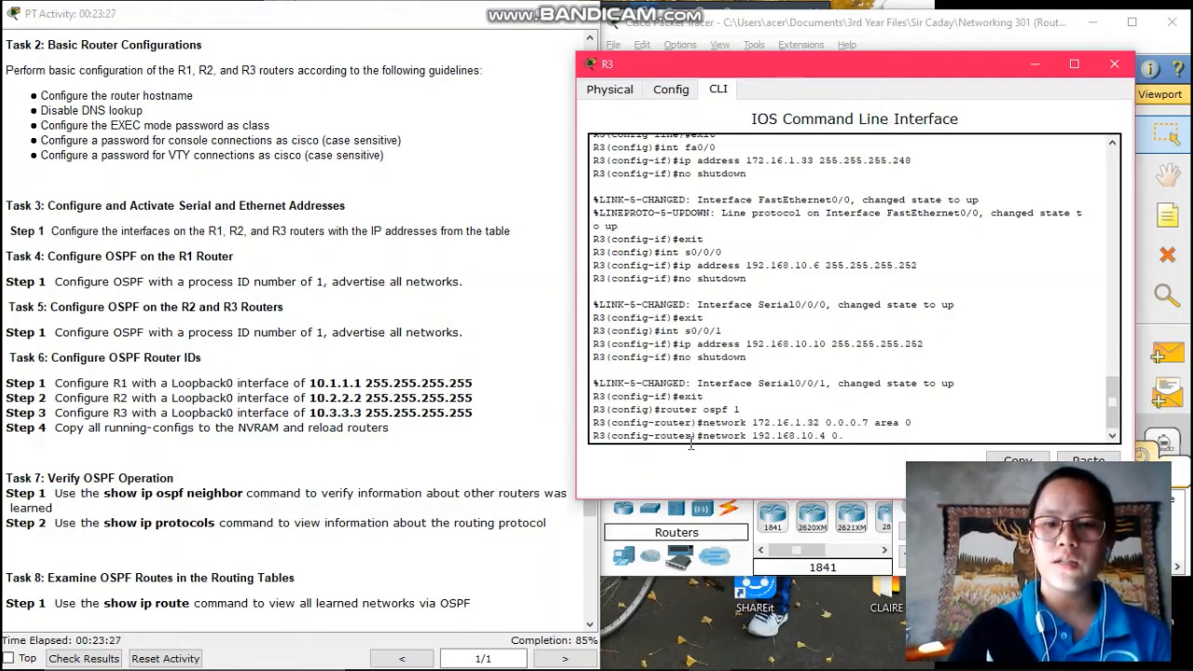
text(0.0)
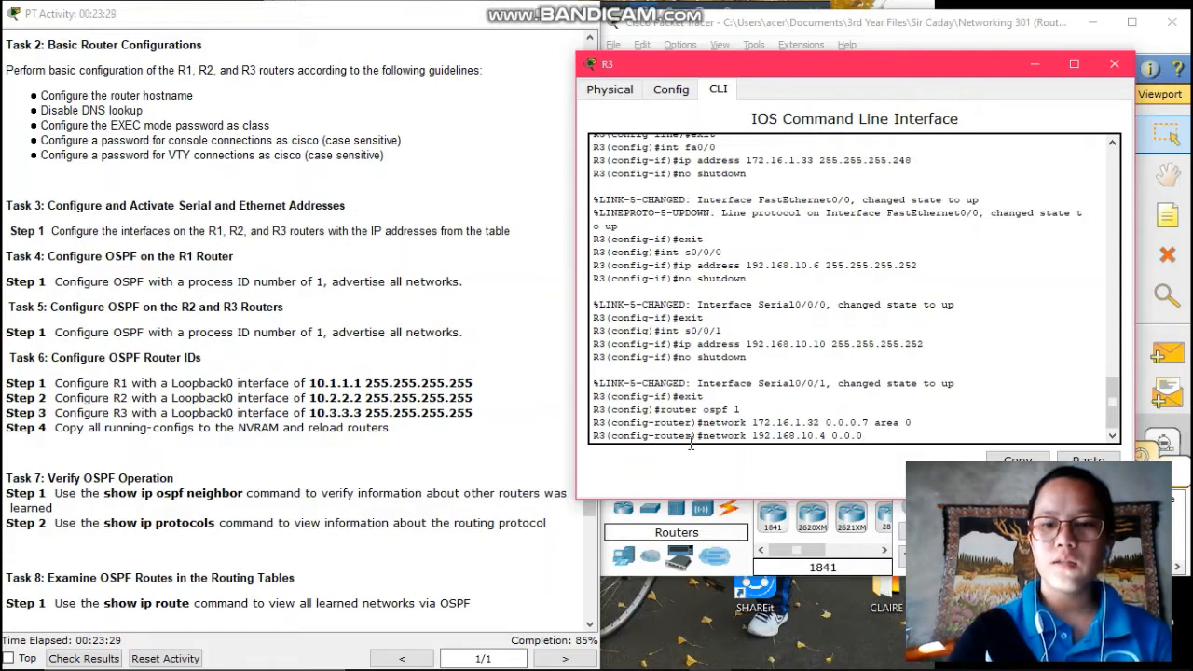
text(.3)
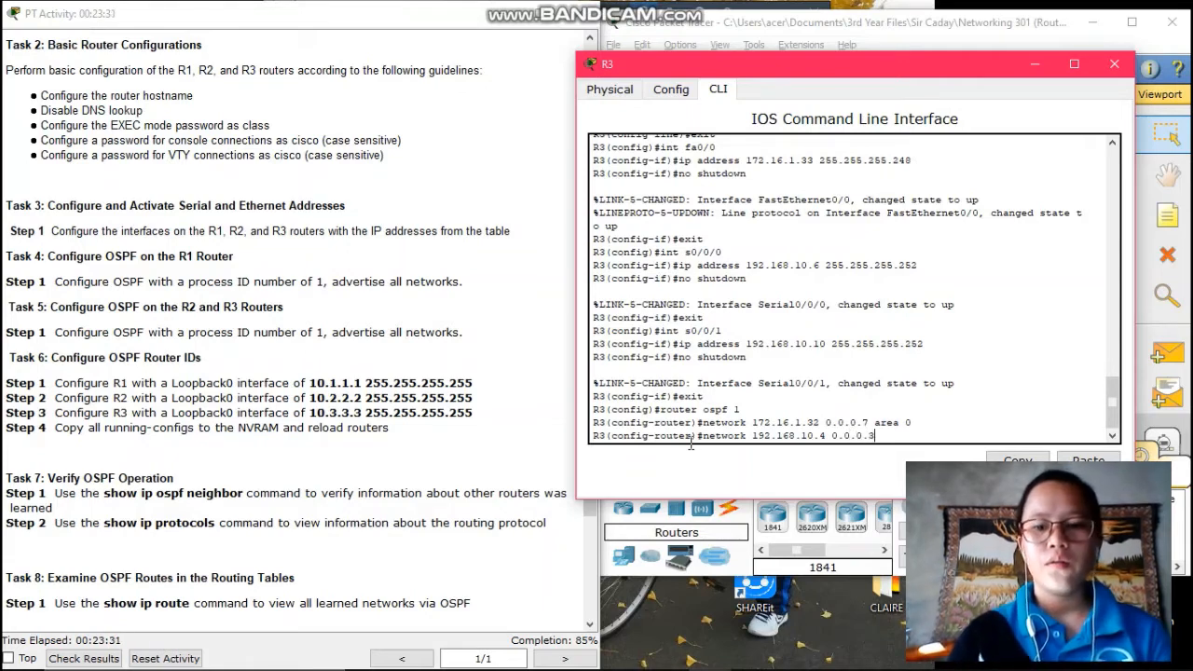
text( area 0)
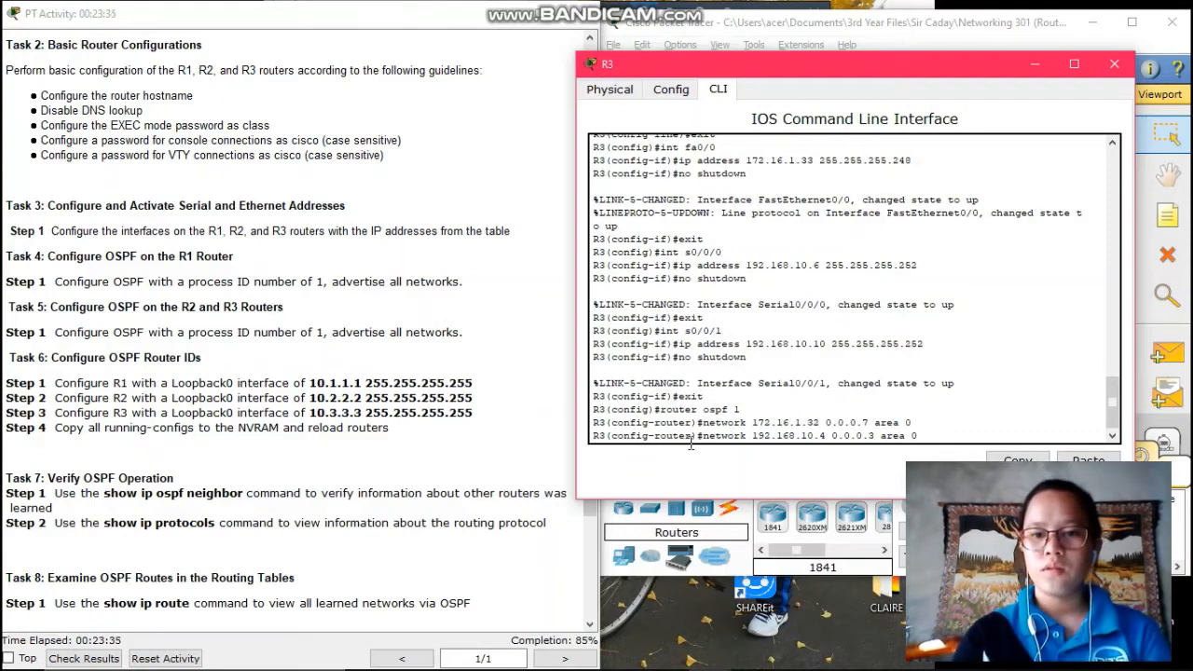
key(Return)
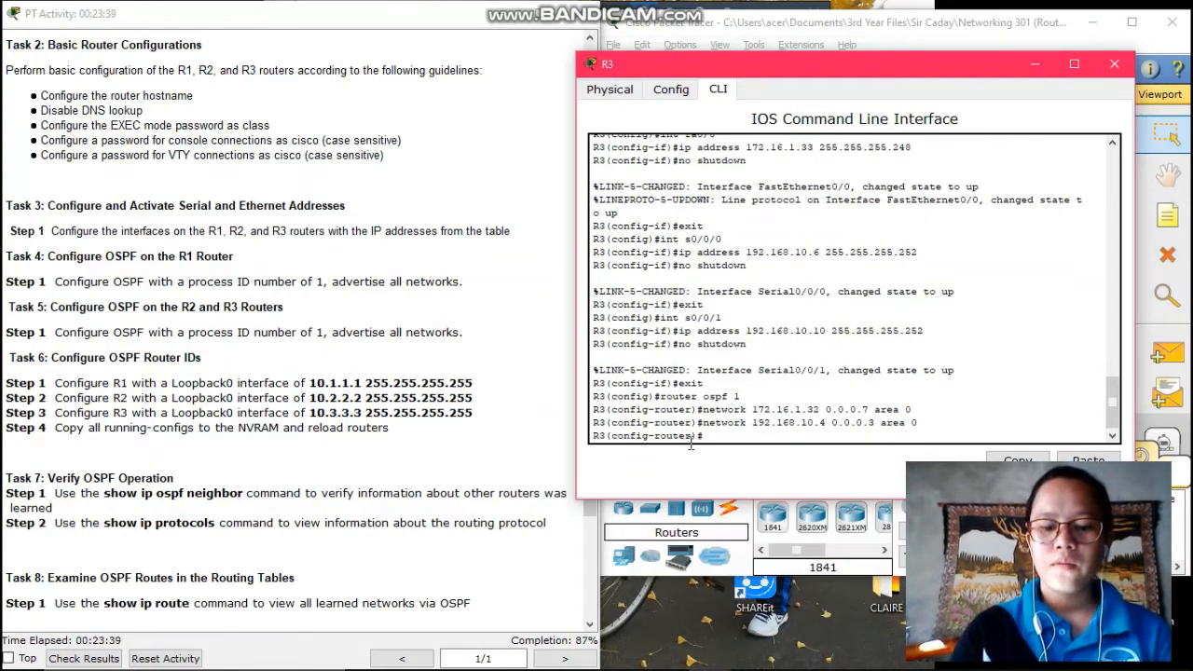
text(networ)
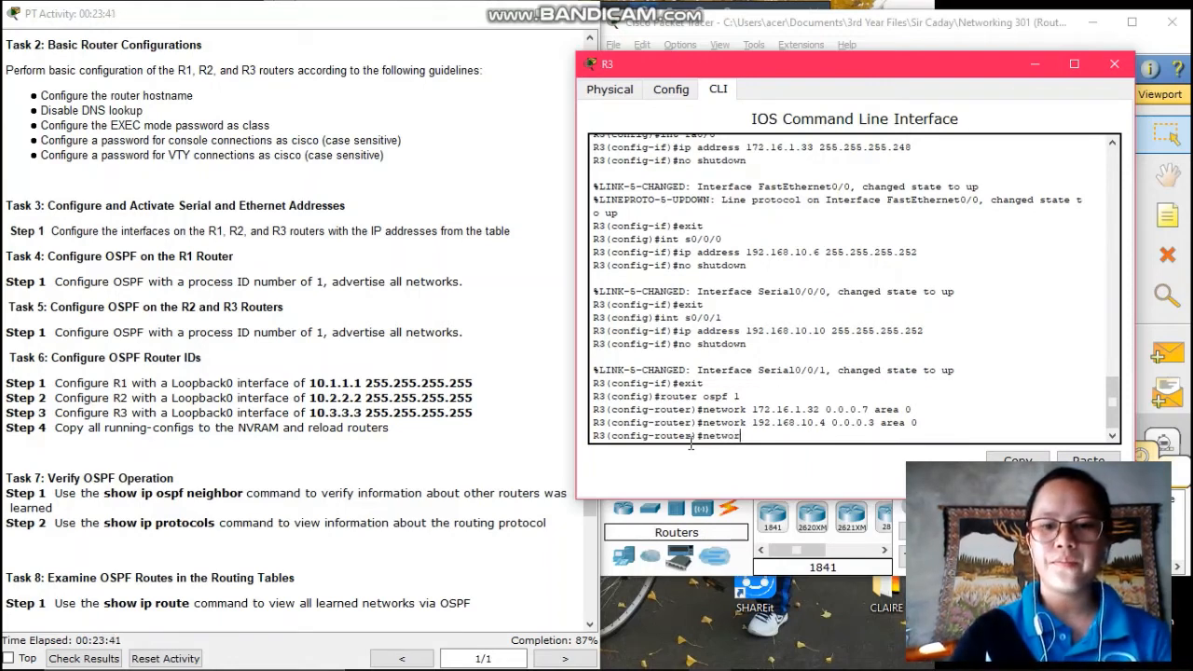
text(k)
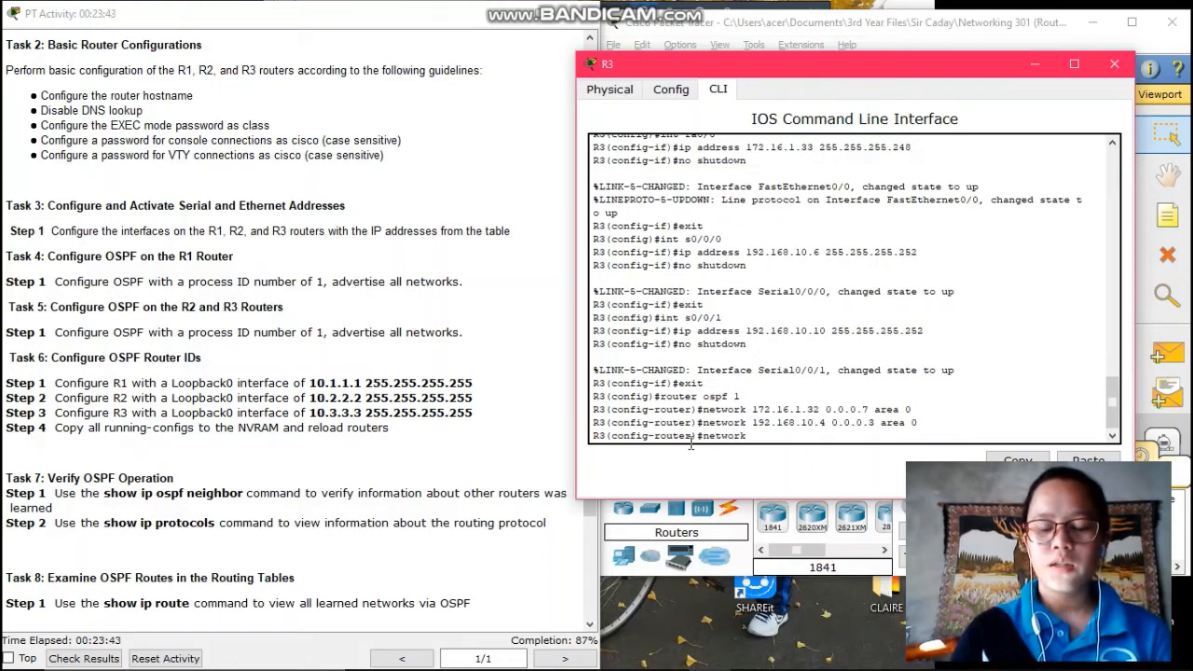
text( 192.1)
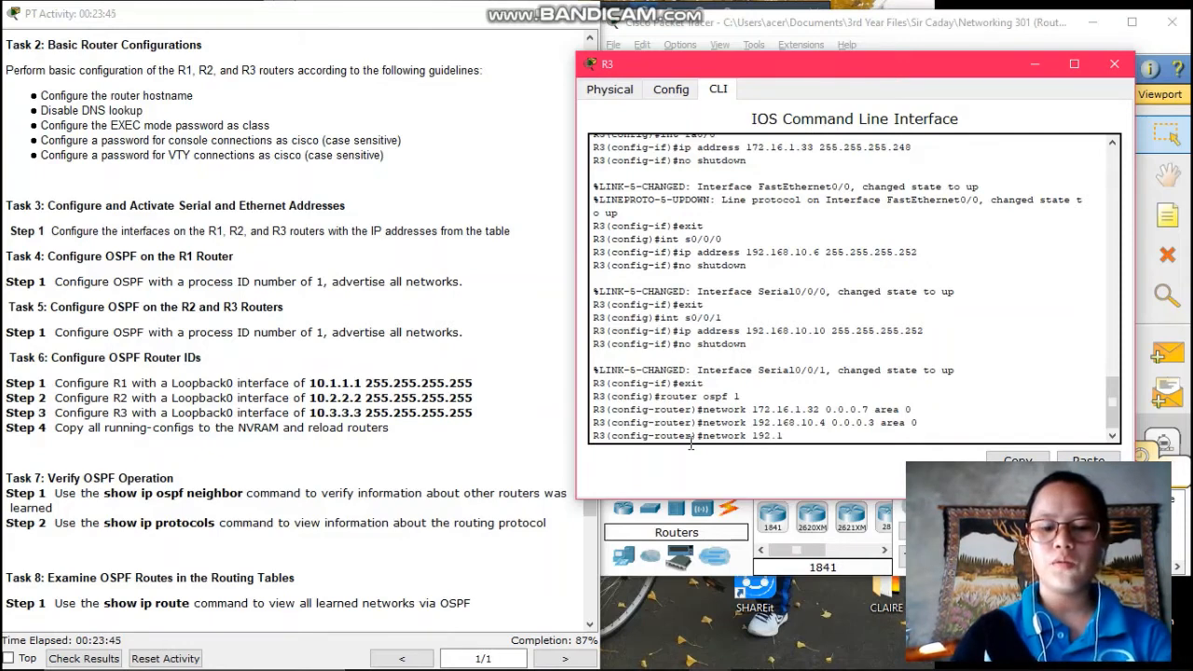
text(68.1)
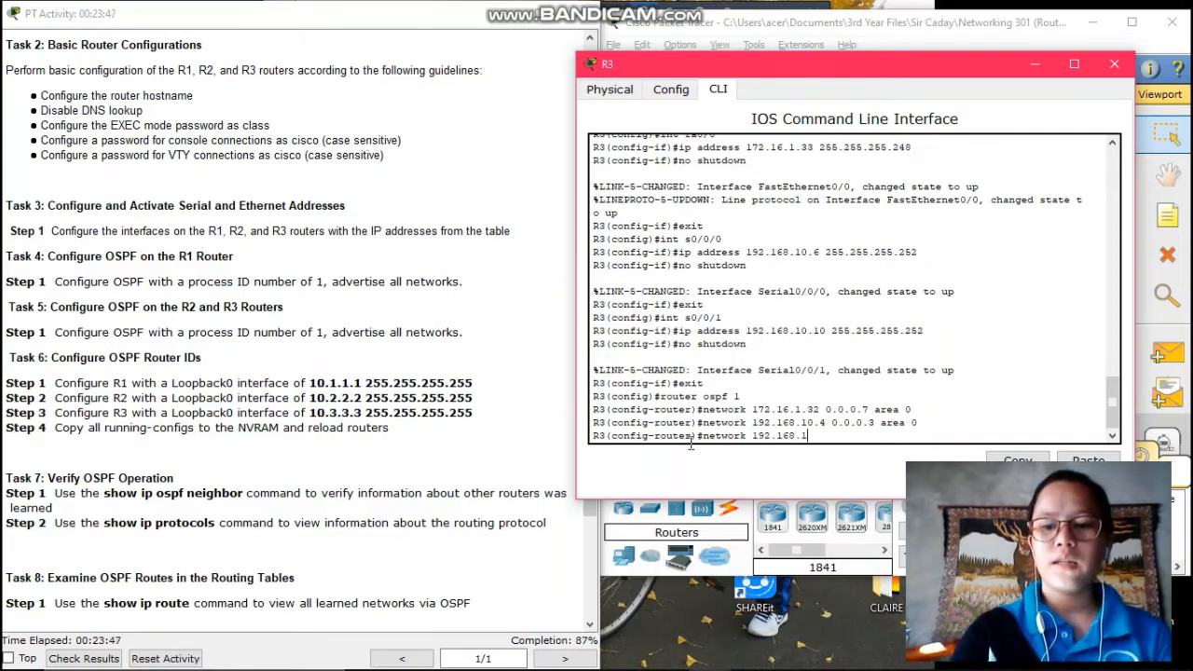
text(0.8 )
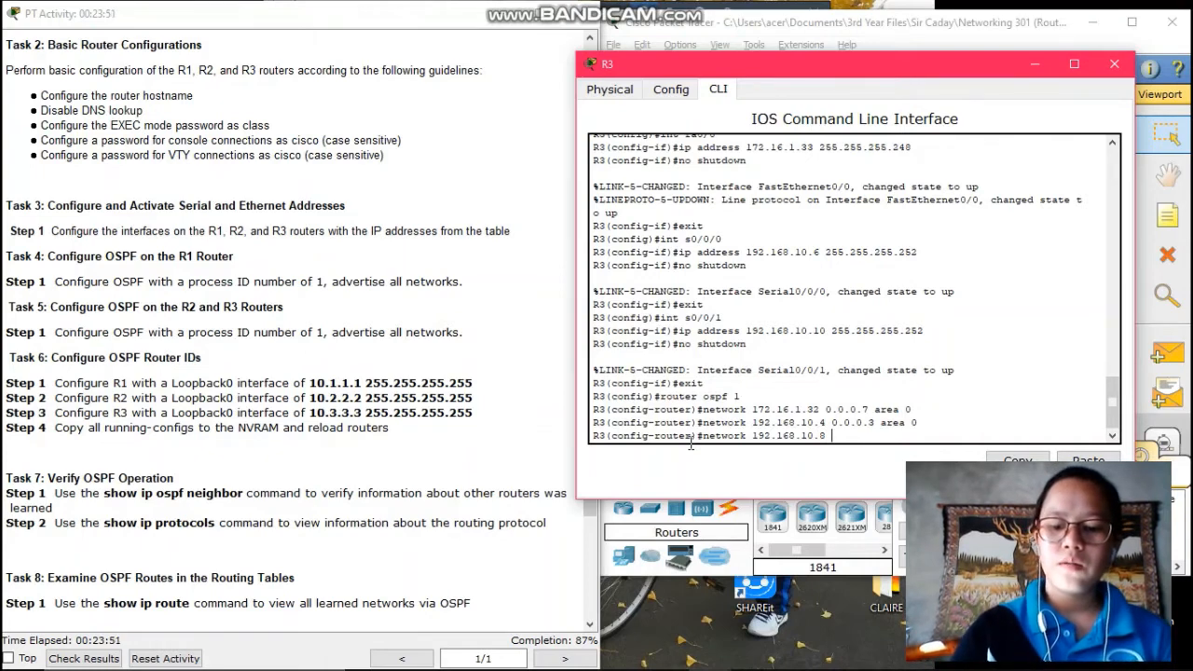
text(0/)
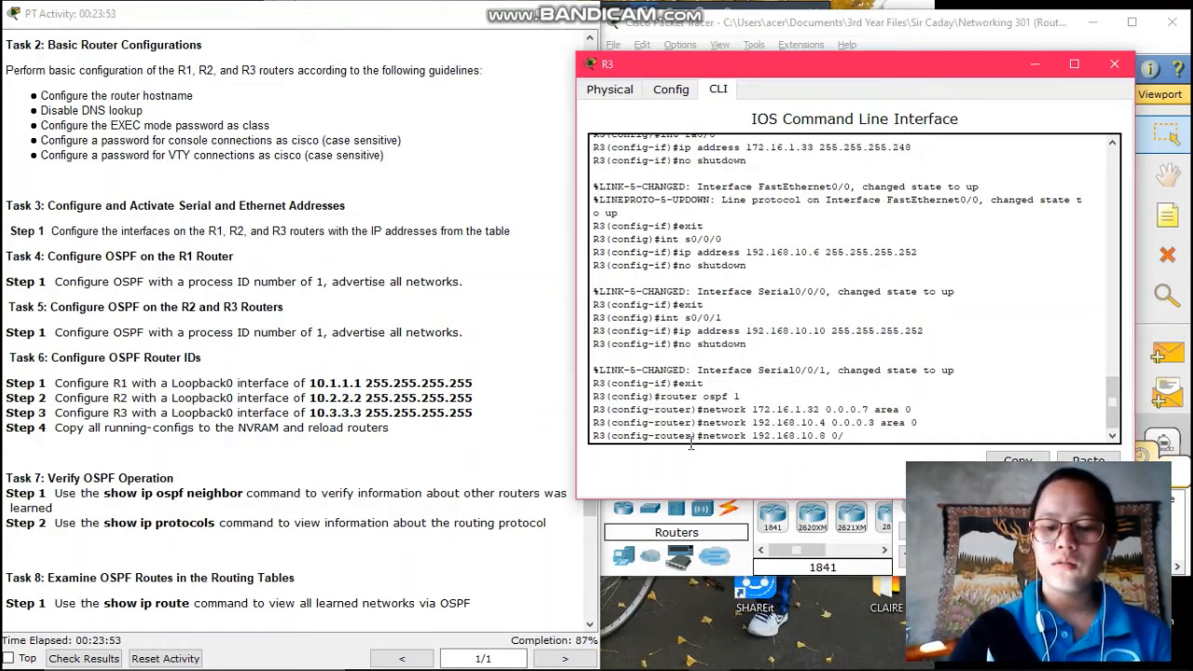
key(BackSpace)
text(.0.0)
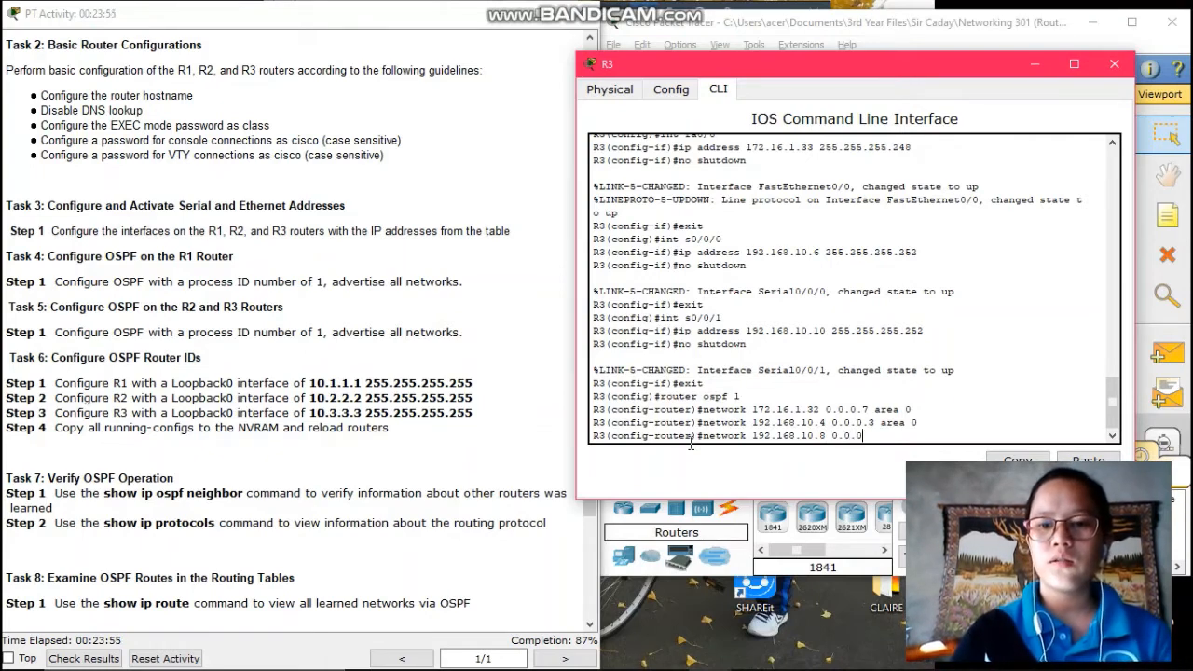
text(.3)
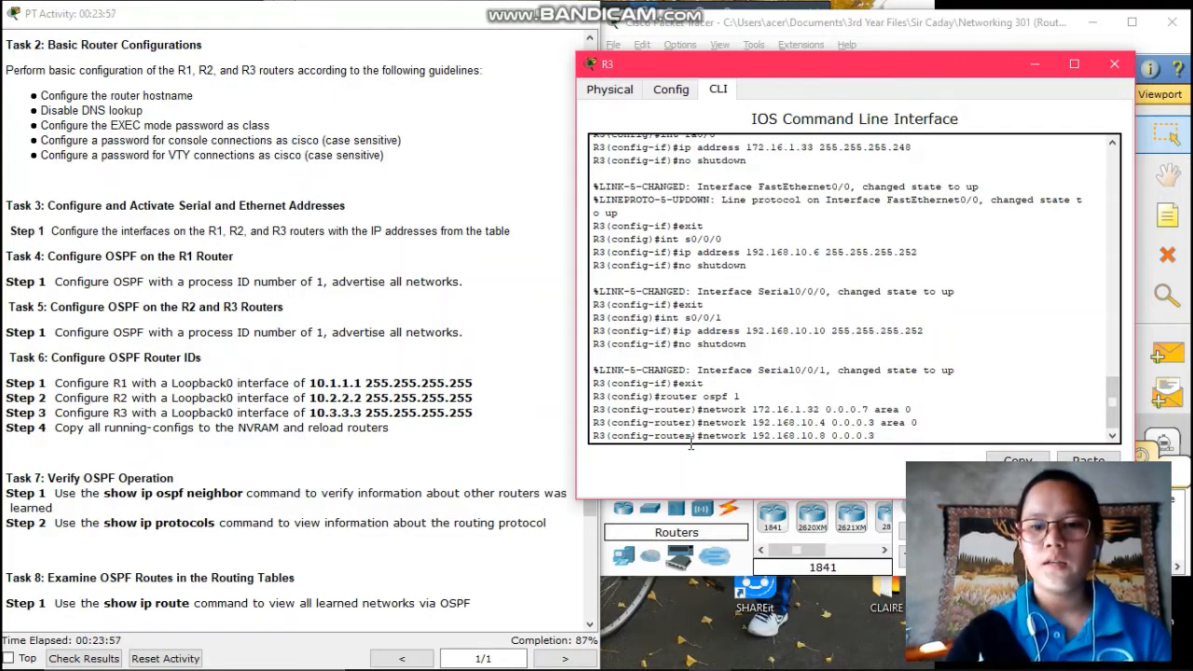
text( area 0)
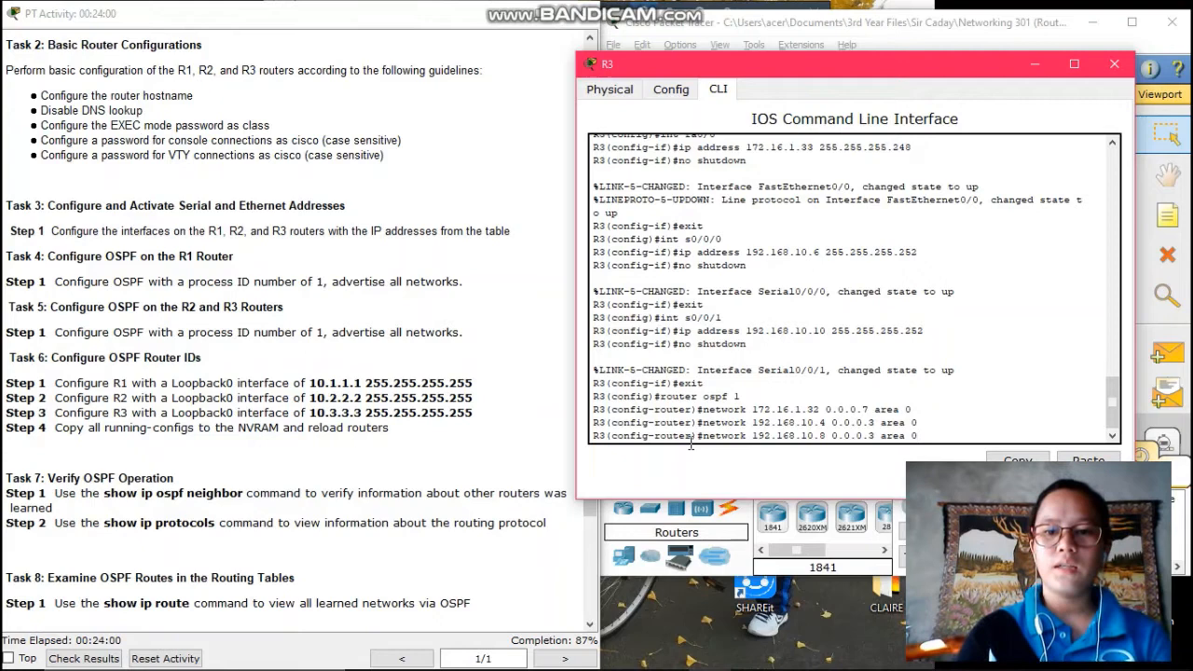
key(Return)
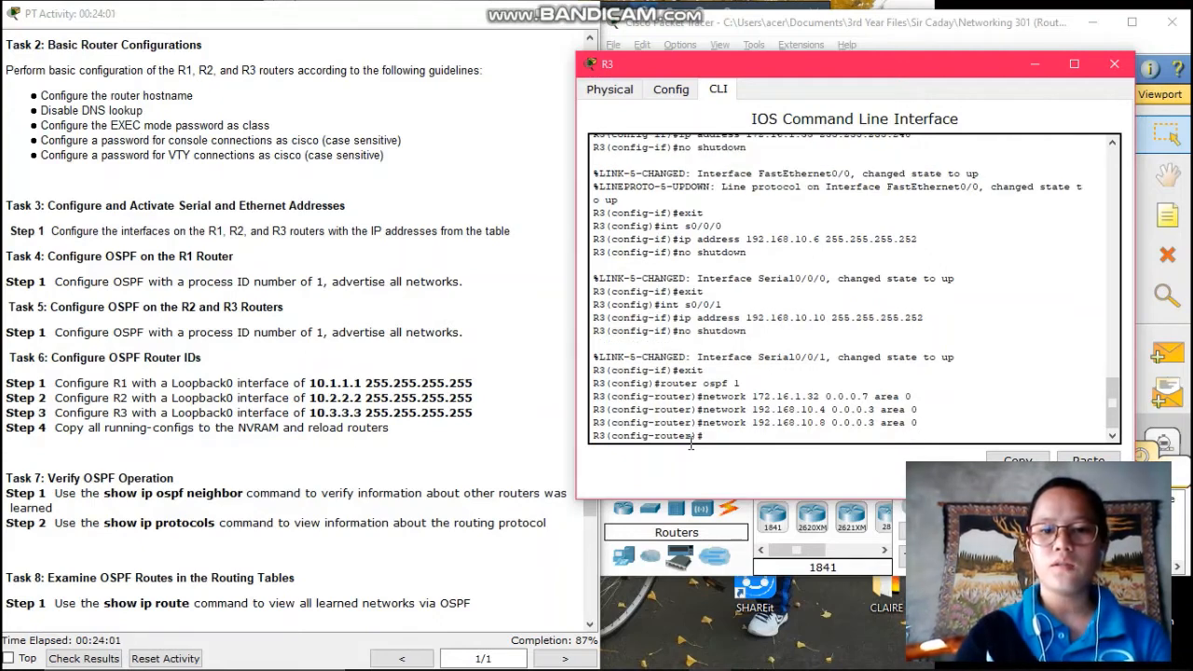
Leave OSPF mode and give R3's Loopback0 the address 10.3.3.3 255.255.255.255
text(exit)
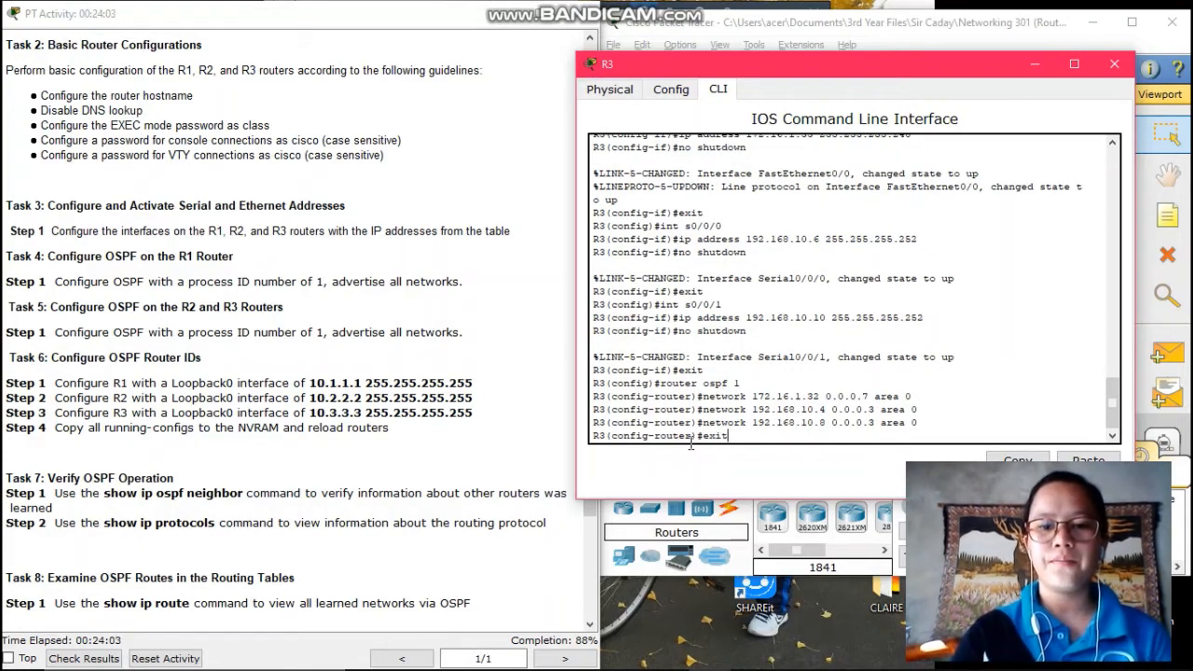
key(Return)
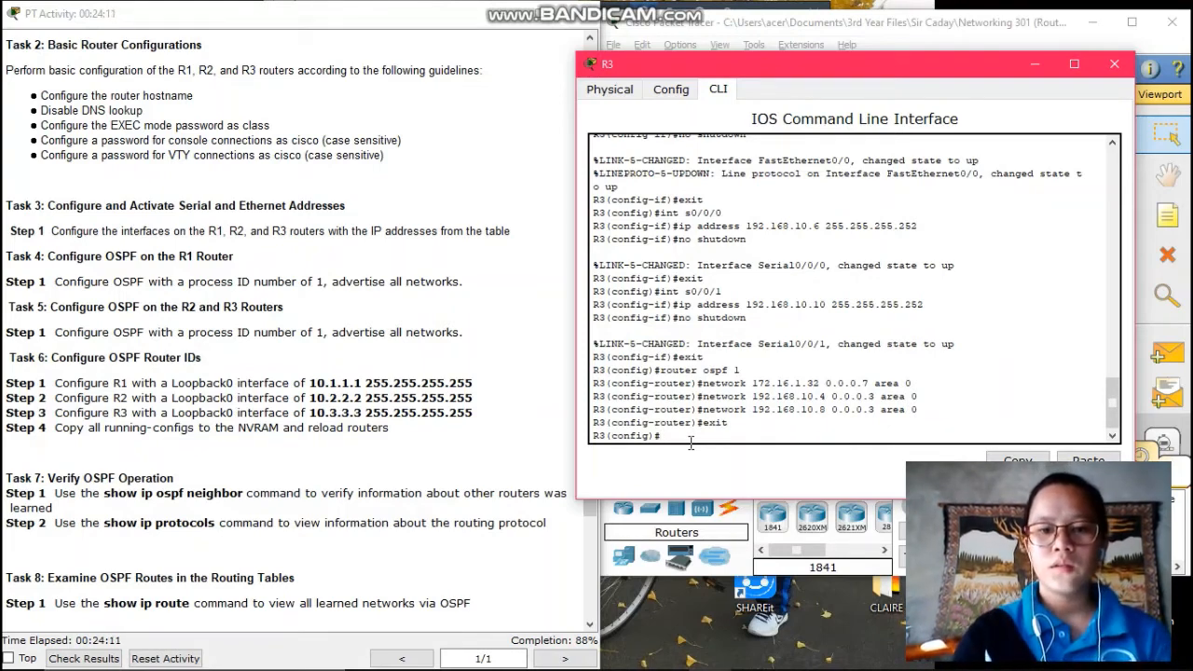
text(int )
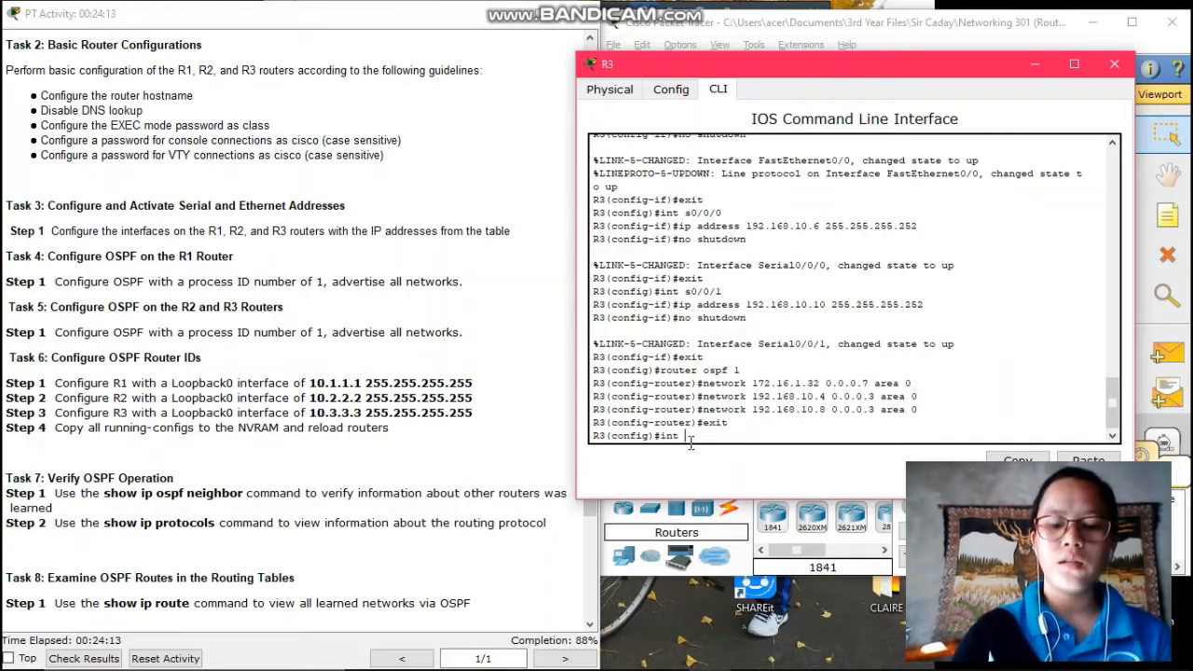
text(loopback)
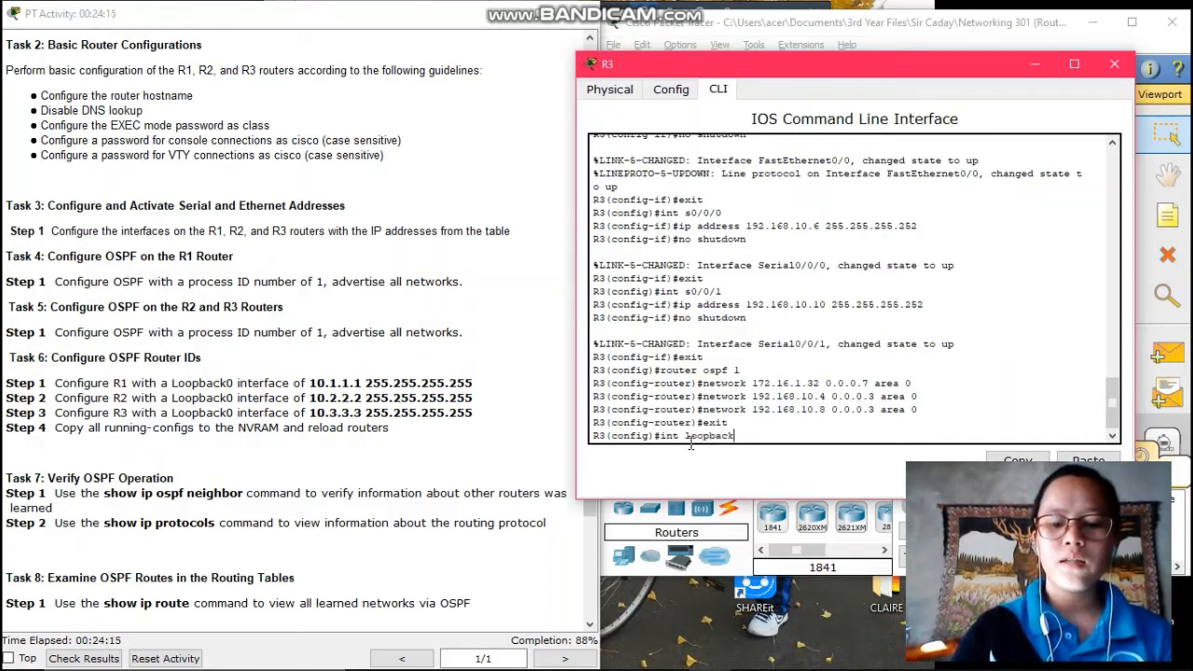
text( 0)
key(Return)
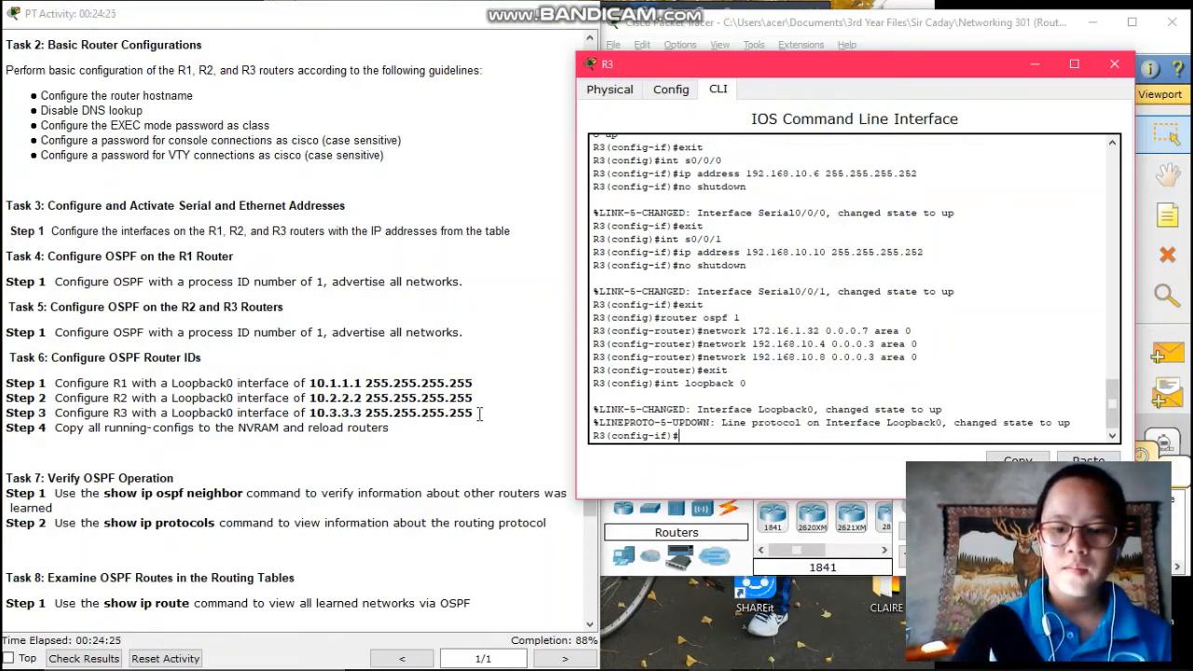
text(ip add)
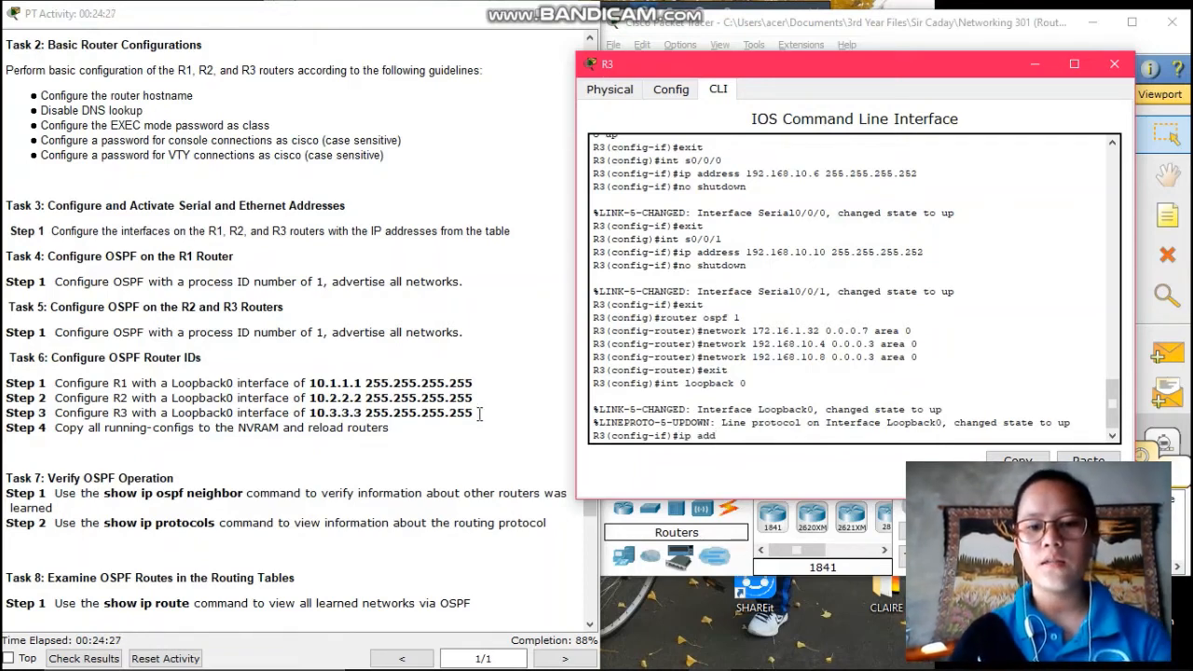
text(ress)
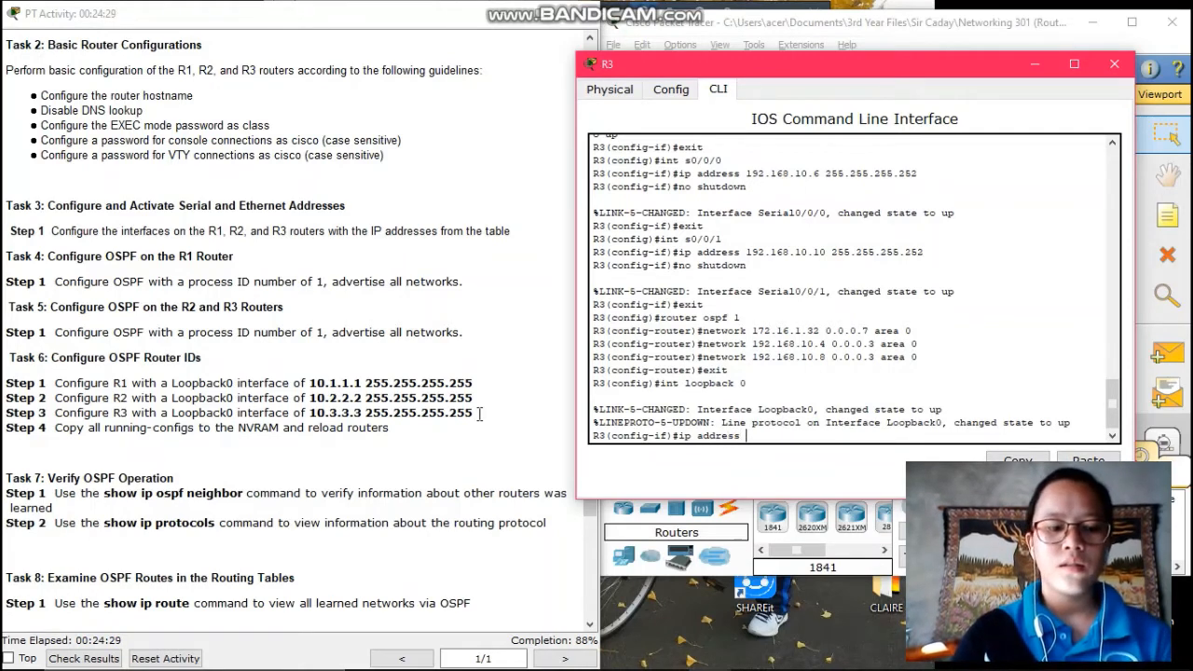
text( 10.3.3.3)
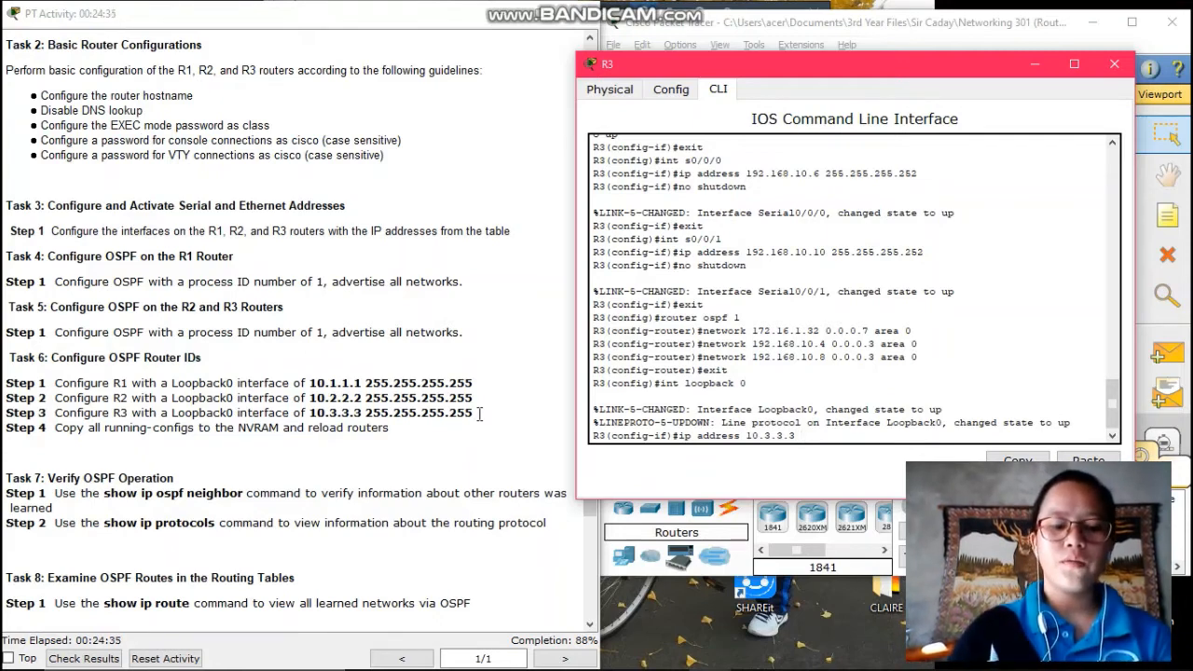
text( 255.255)
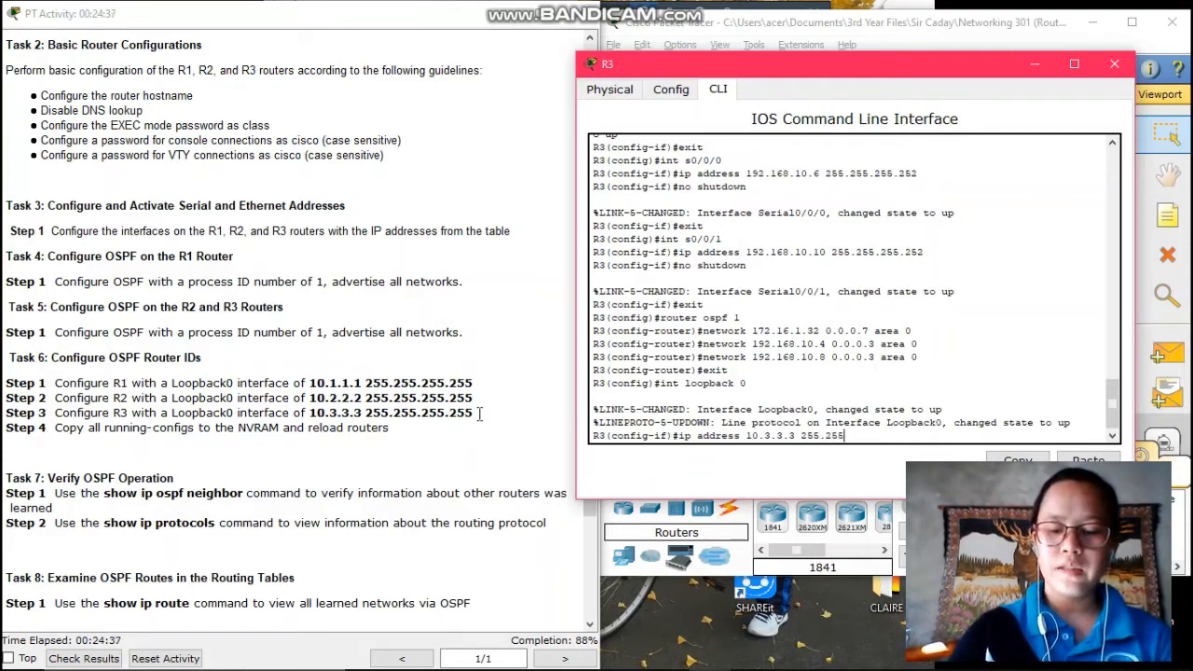
text(.255.2)
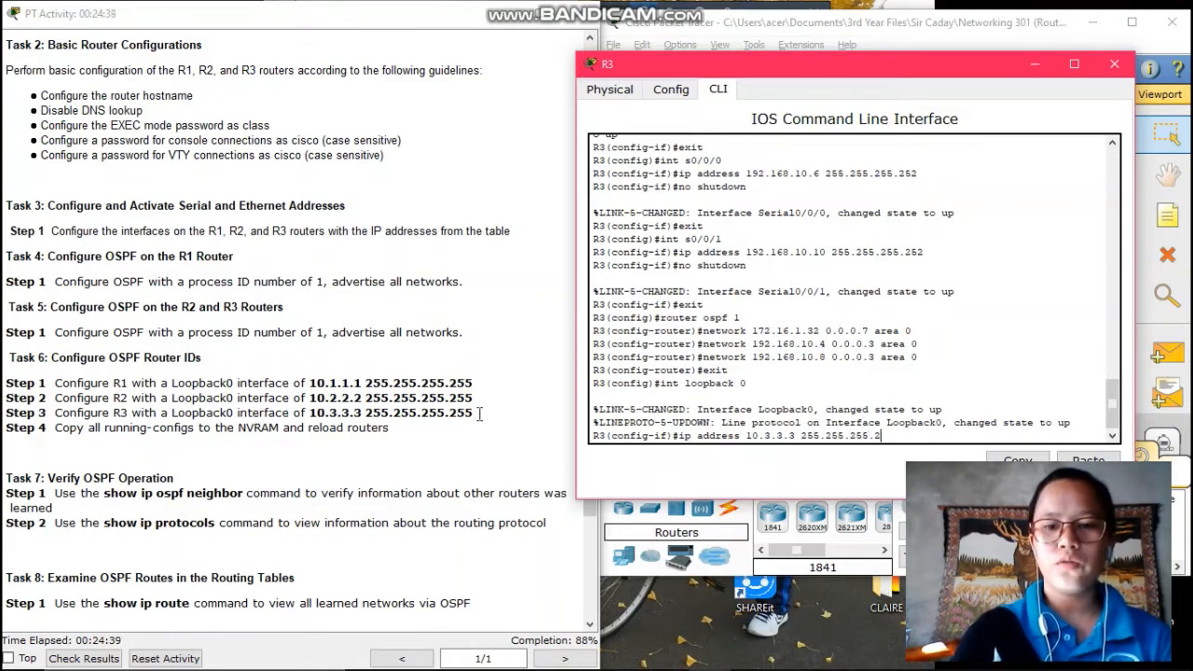
text(55)
key(Return)
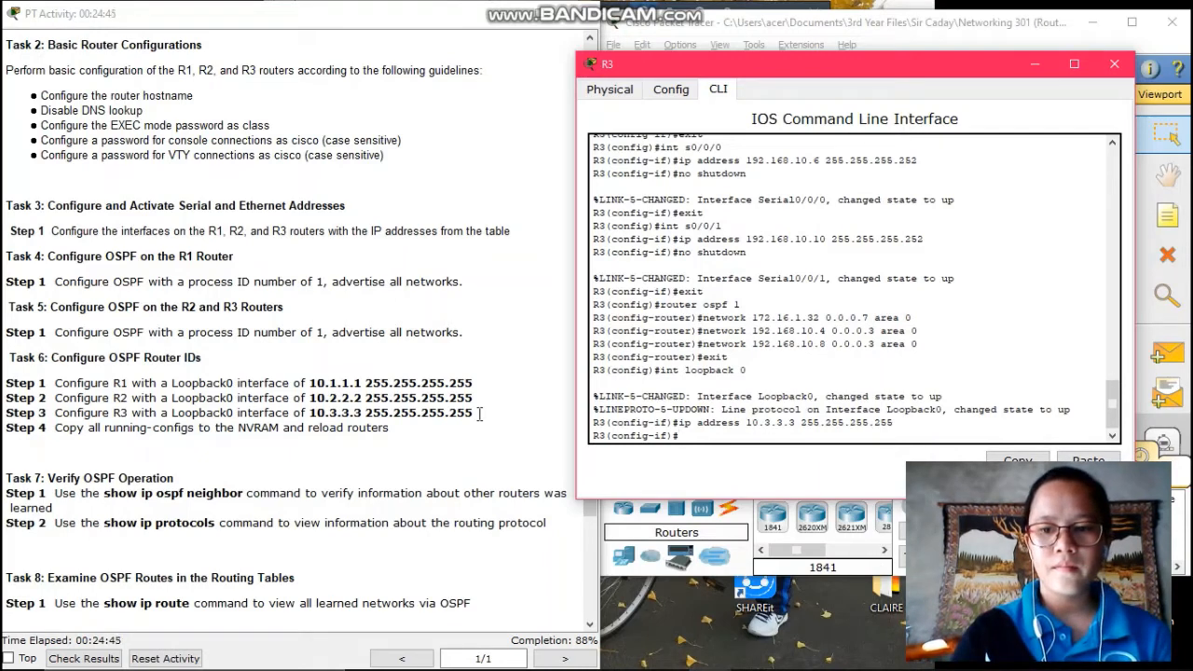
text(exit)
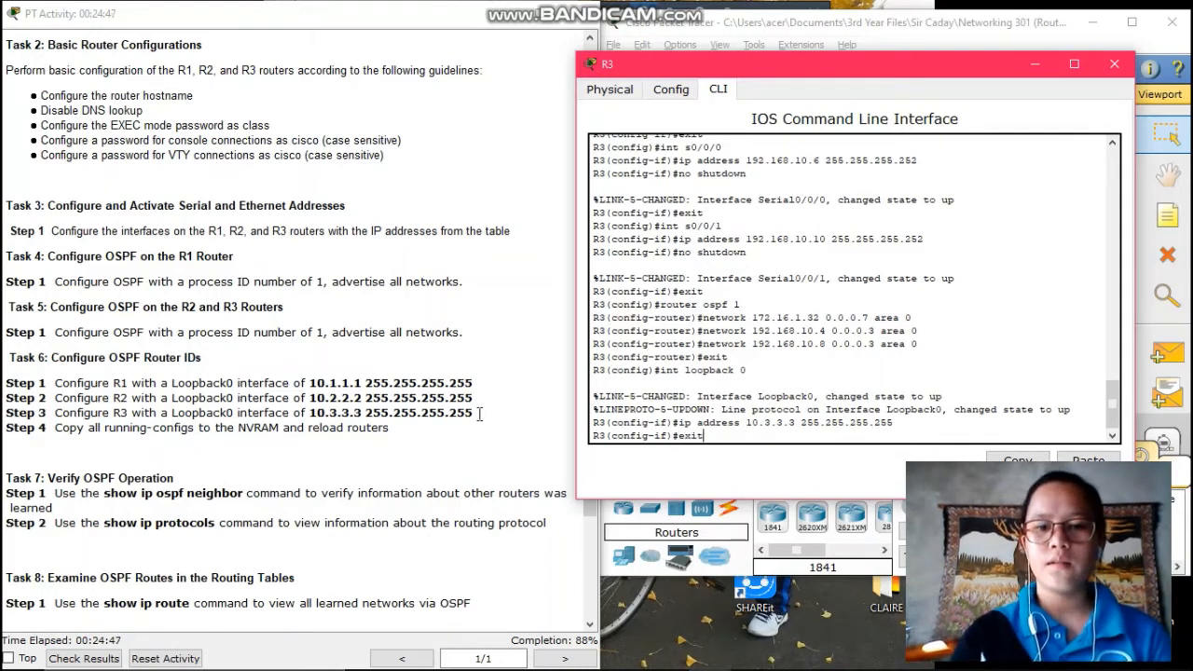
key(Return)
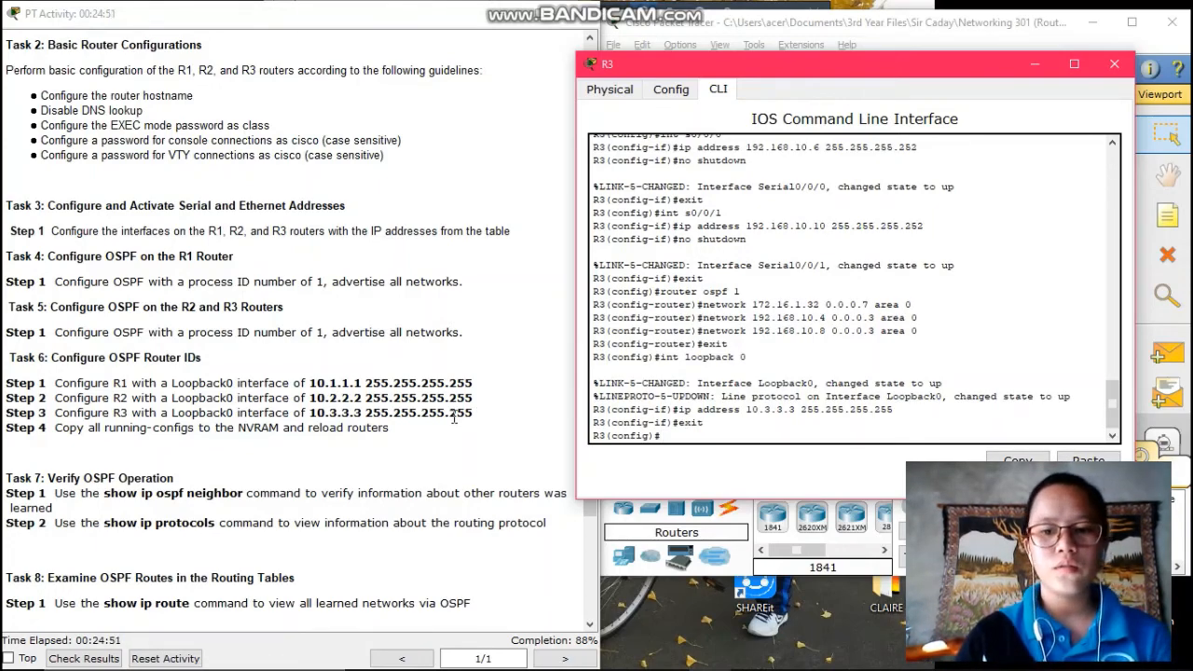
Set OSPF cost 1562 on R3's serial interfaces s0/0/0 and s0/0/1, then end configuration
scroll(431, 418, down, 5)
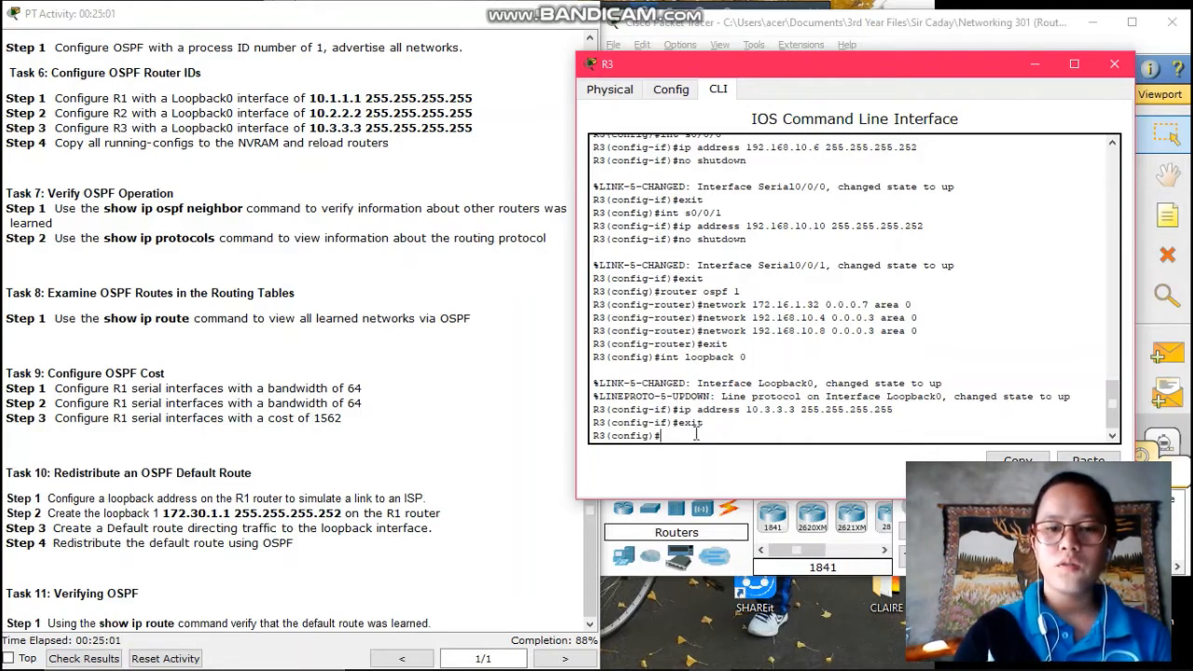
text(nt)
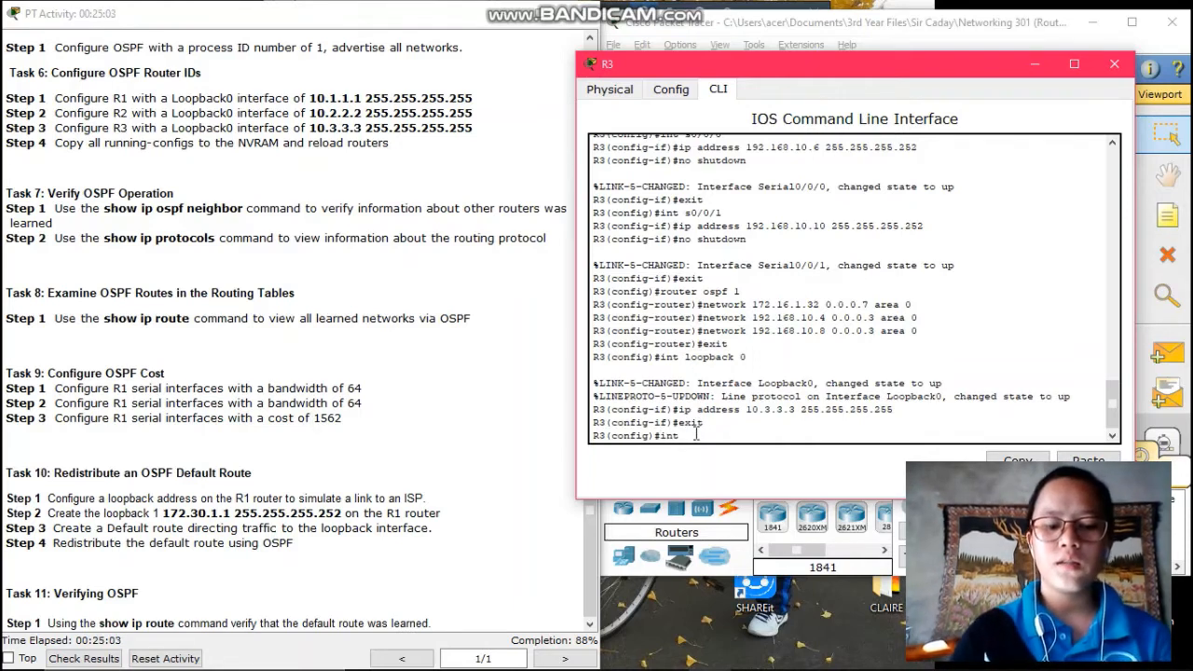
text(erf)
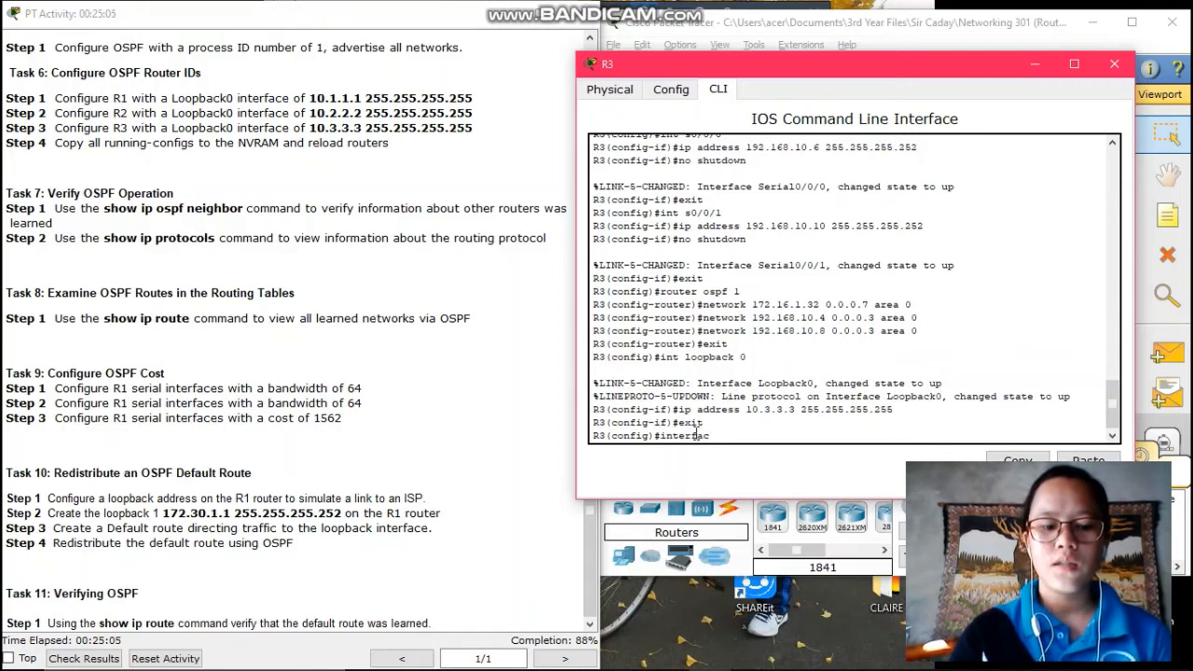
text(ac s0/)
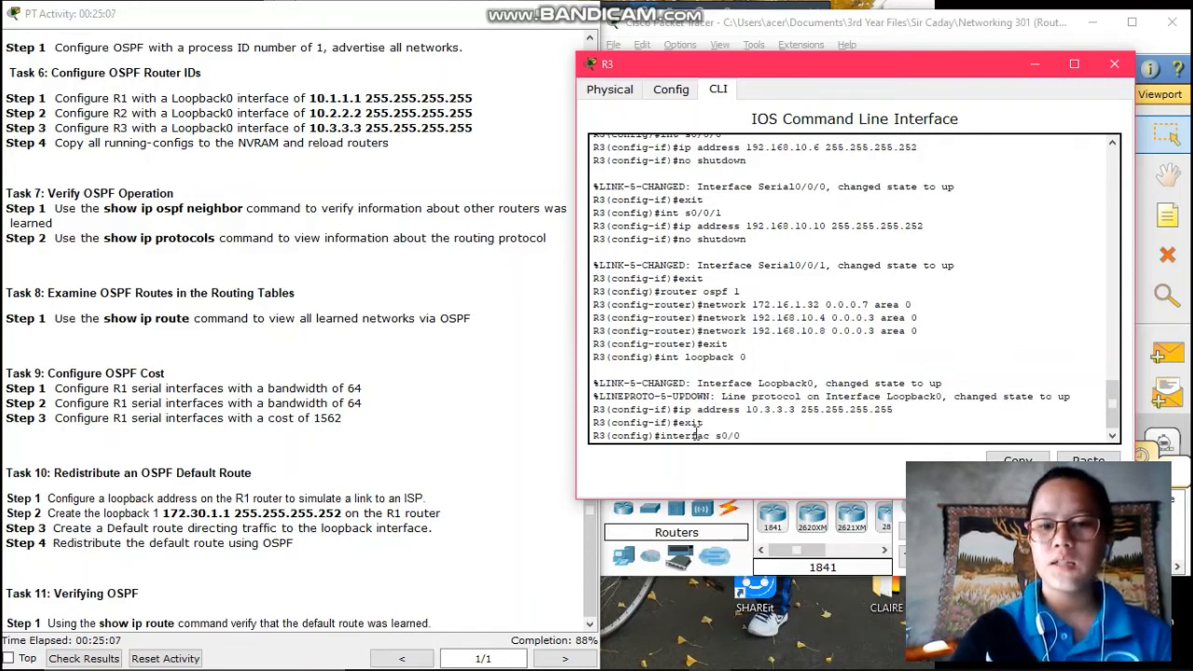
text(0/0)
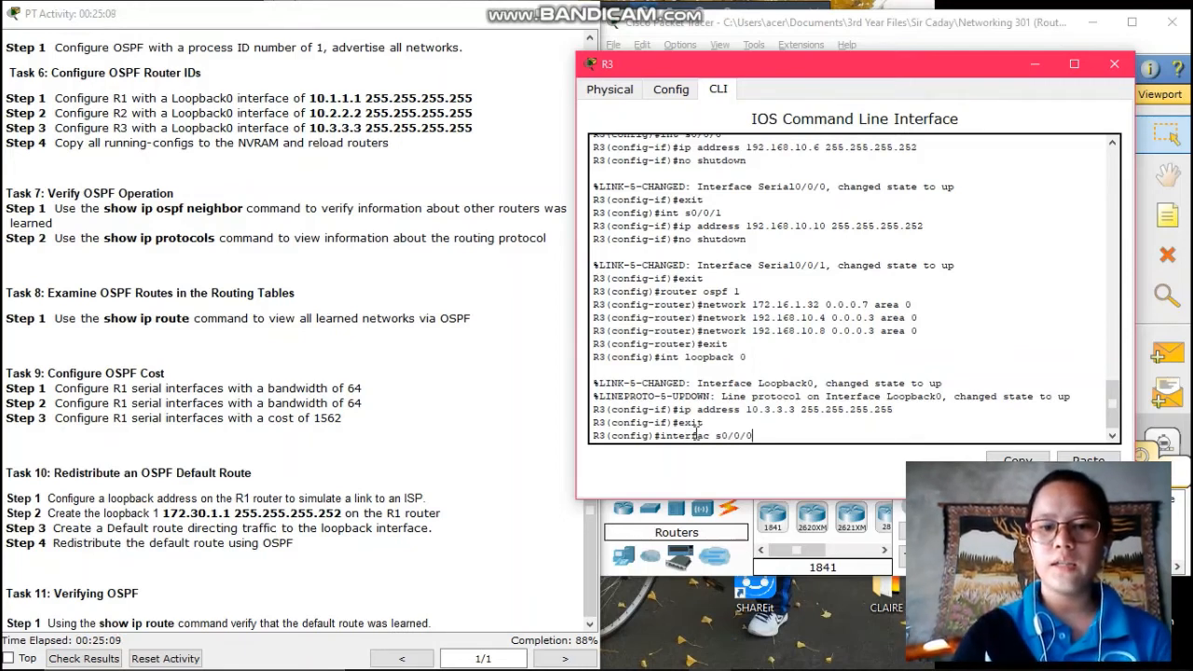
key(Return)
text(ip)
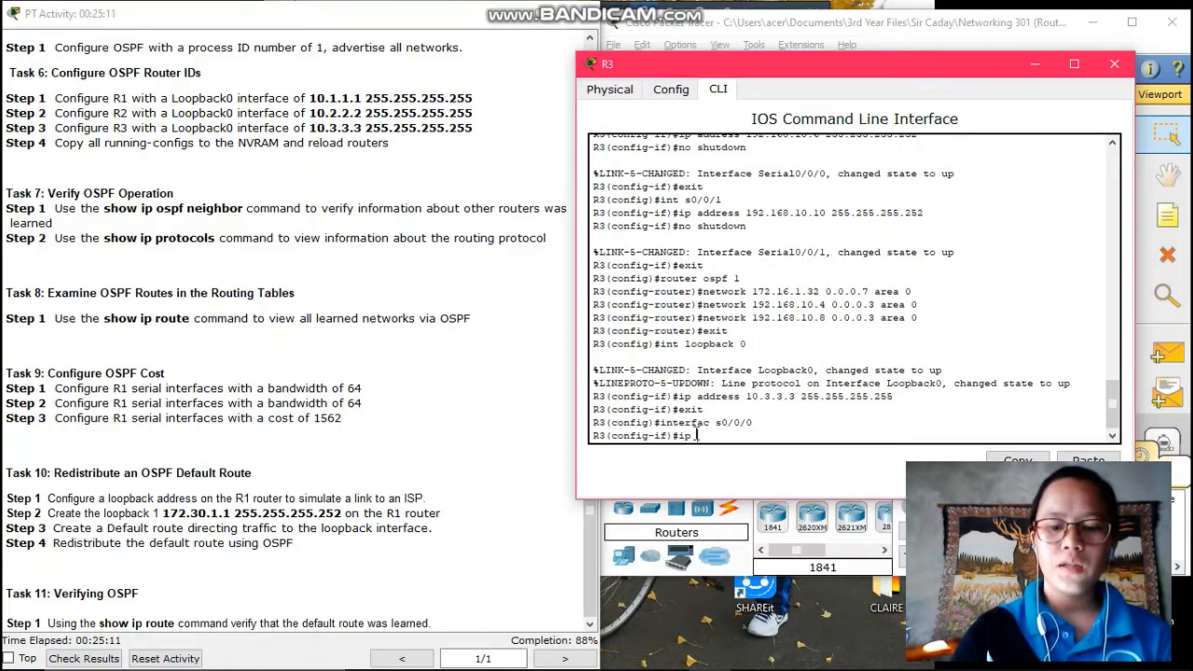
text( os)
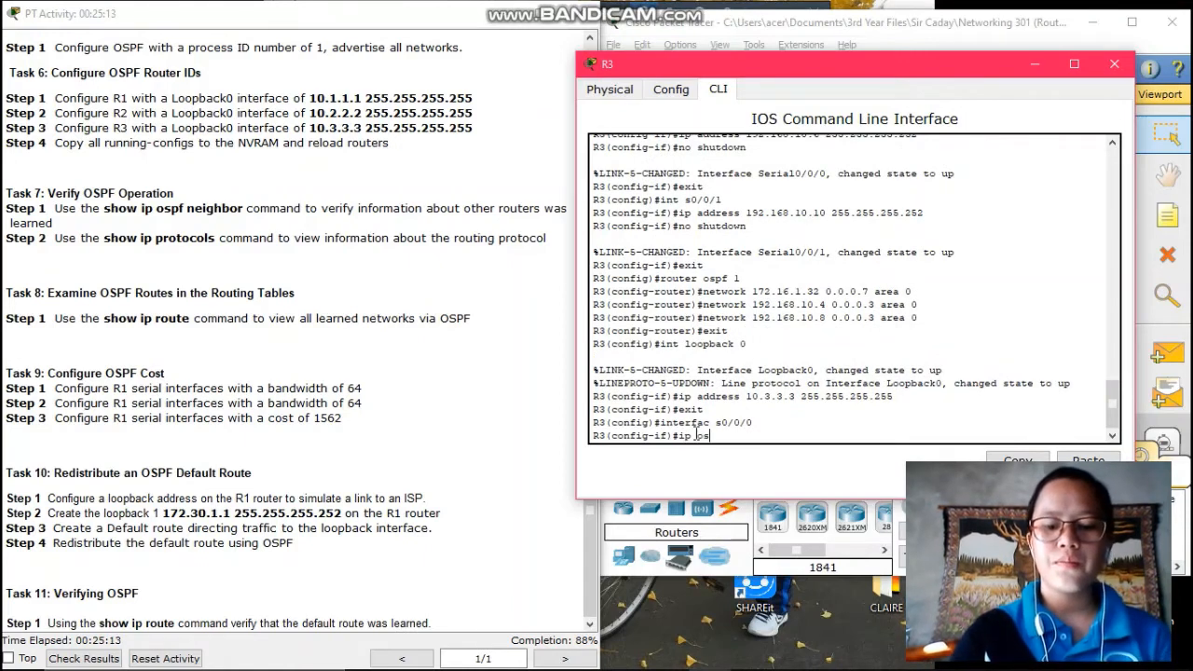
text(pf cost)
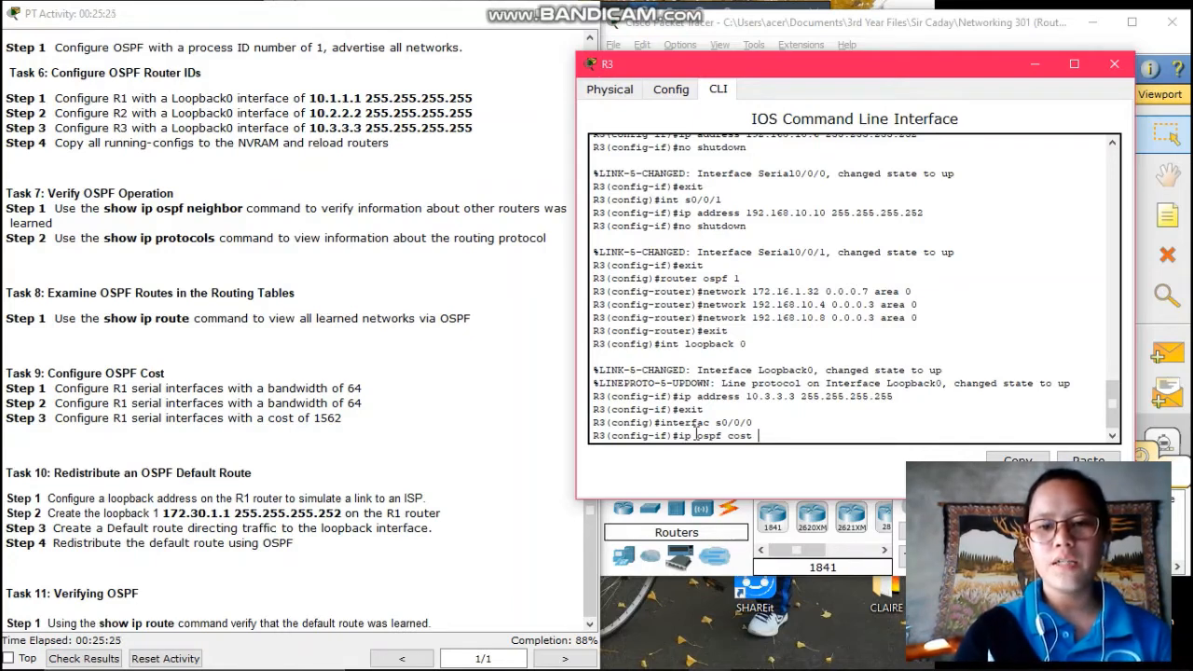
text(1562)
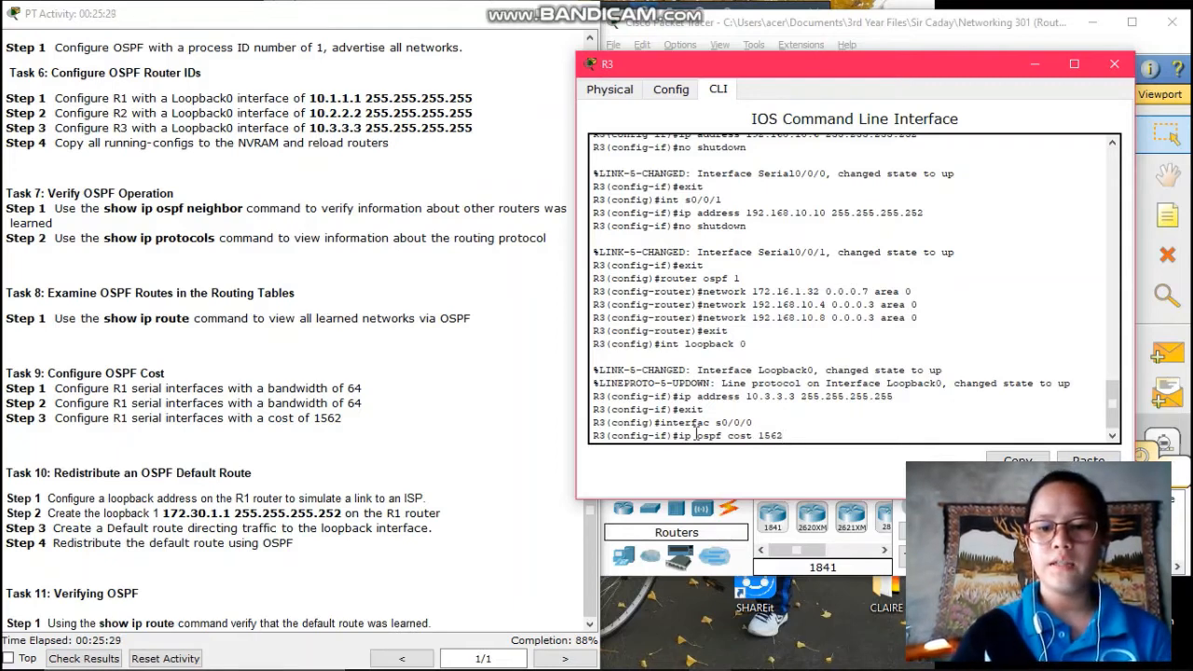
key(Return)
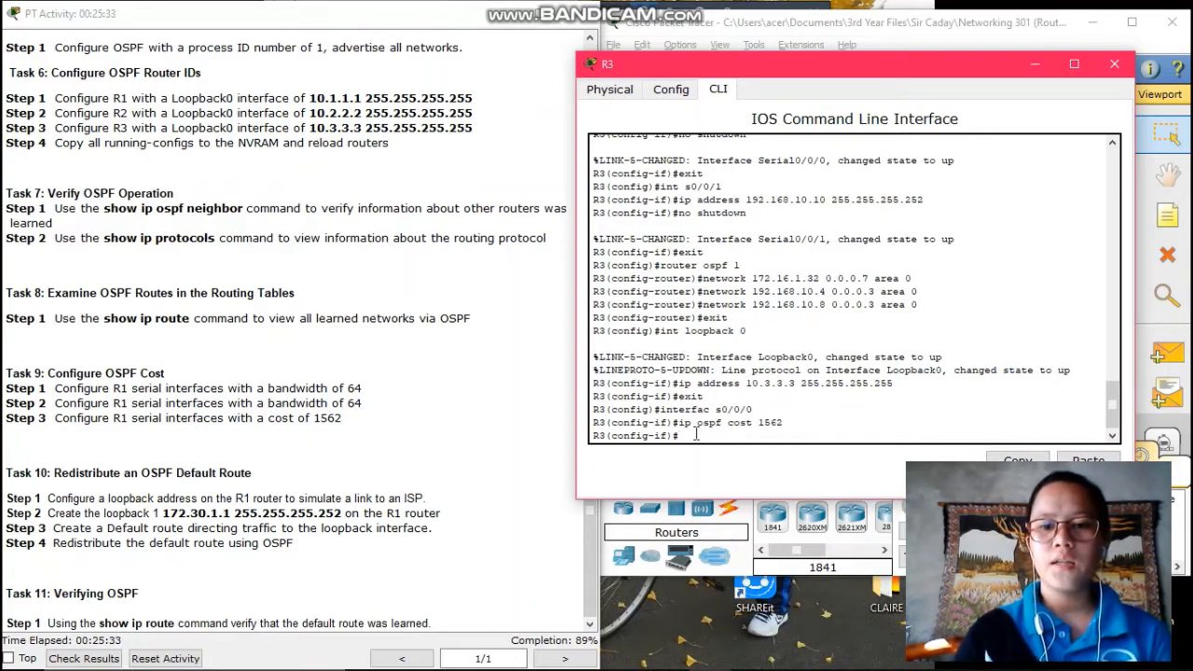
text(i)
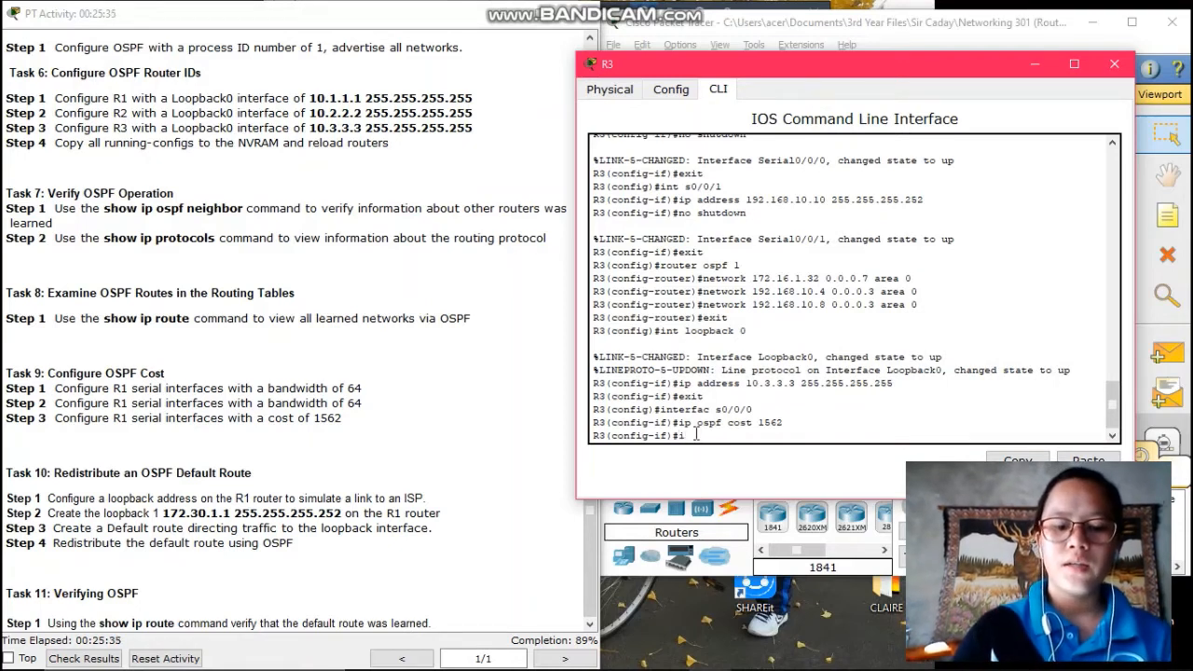
text(nterface)
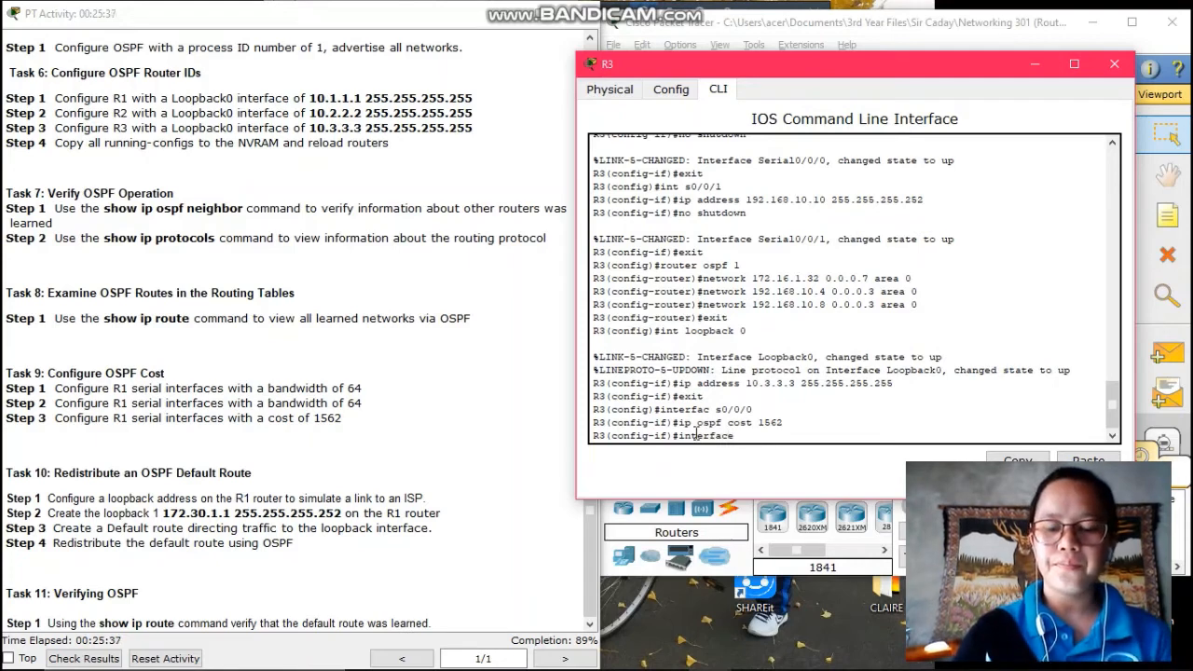
text( s0)
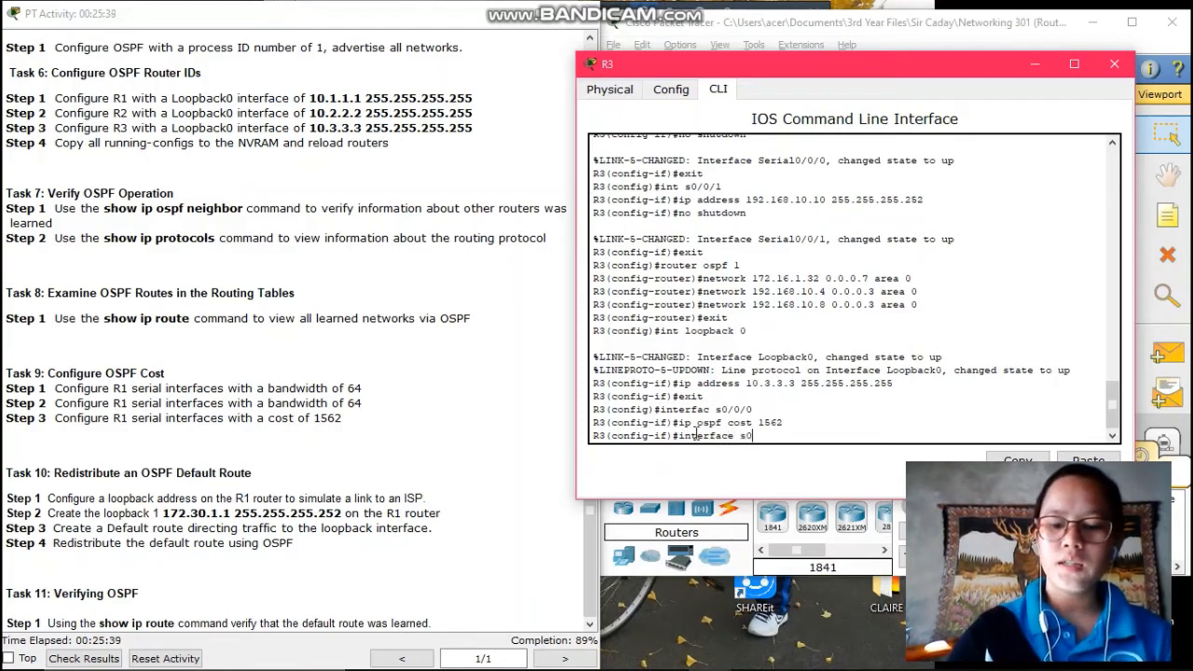
text(/0/)
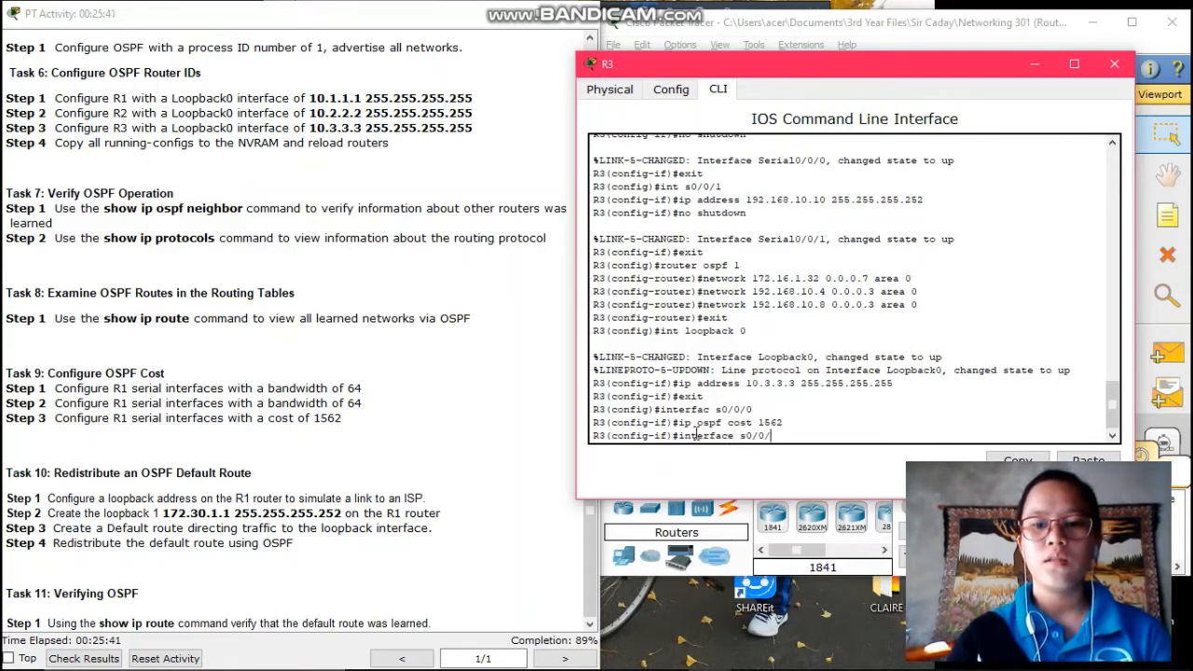
text(1)
key(Return)
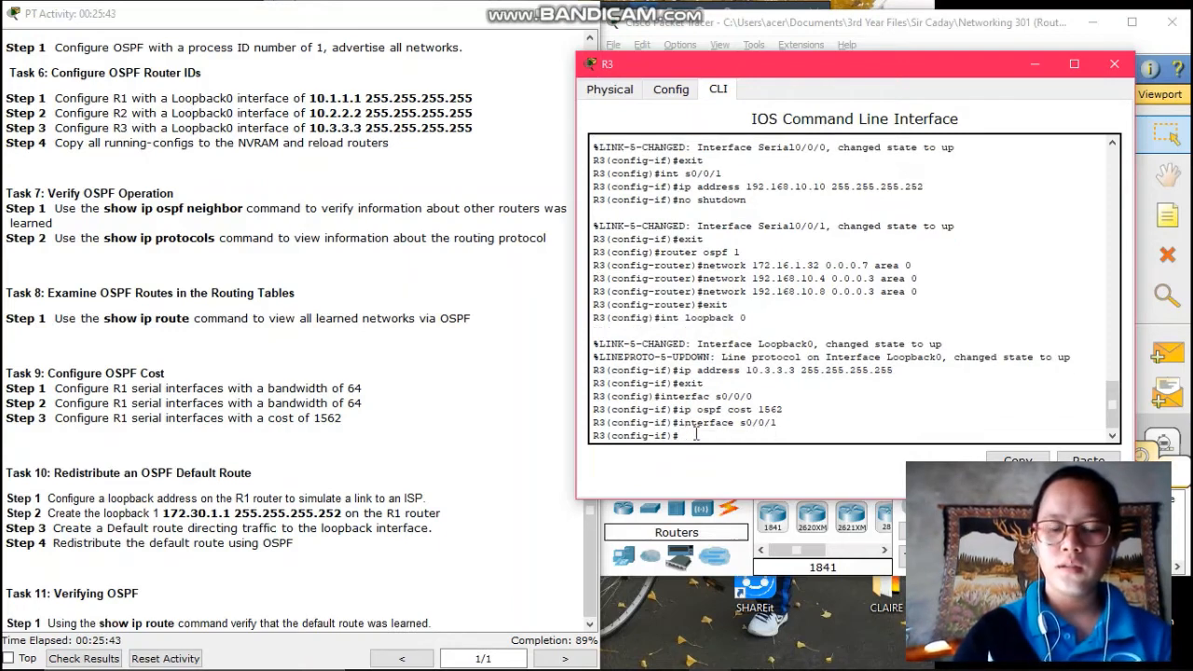
text(ip ospf)
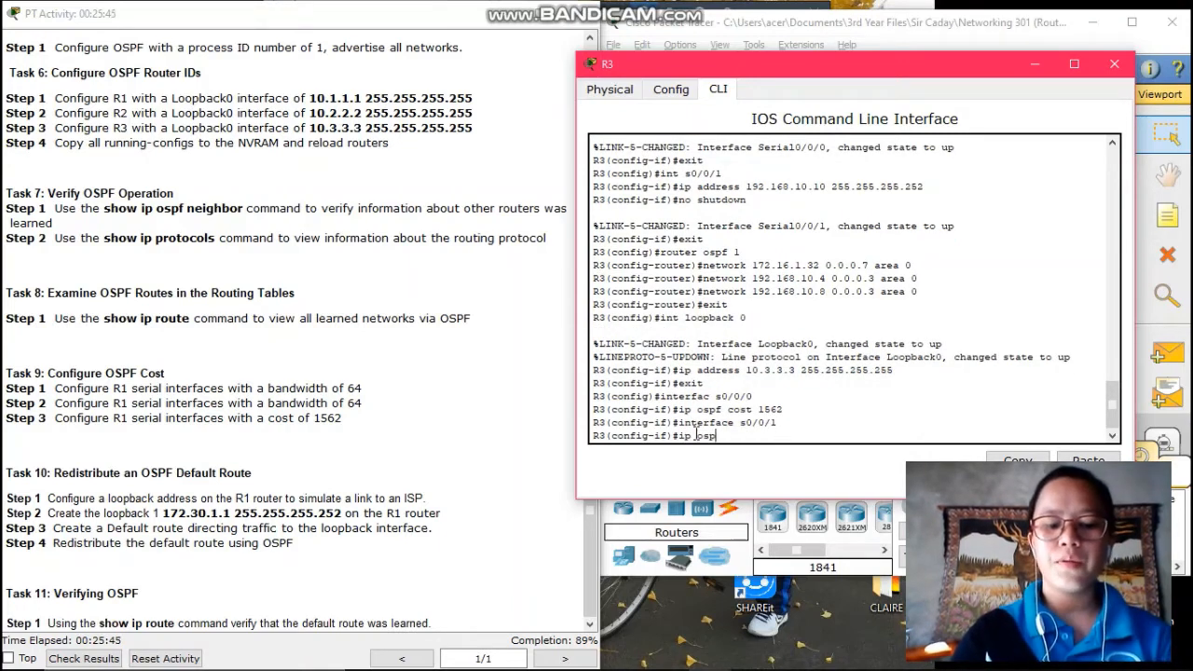
text( cost)
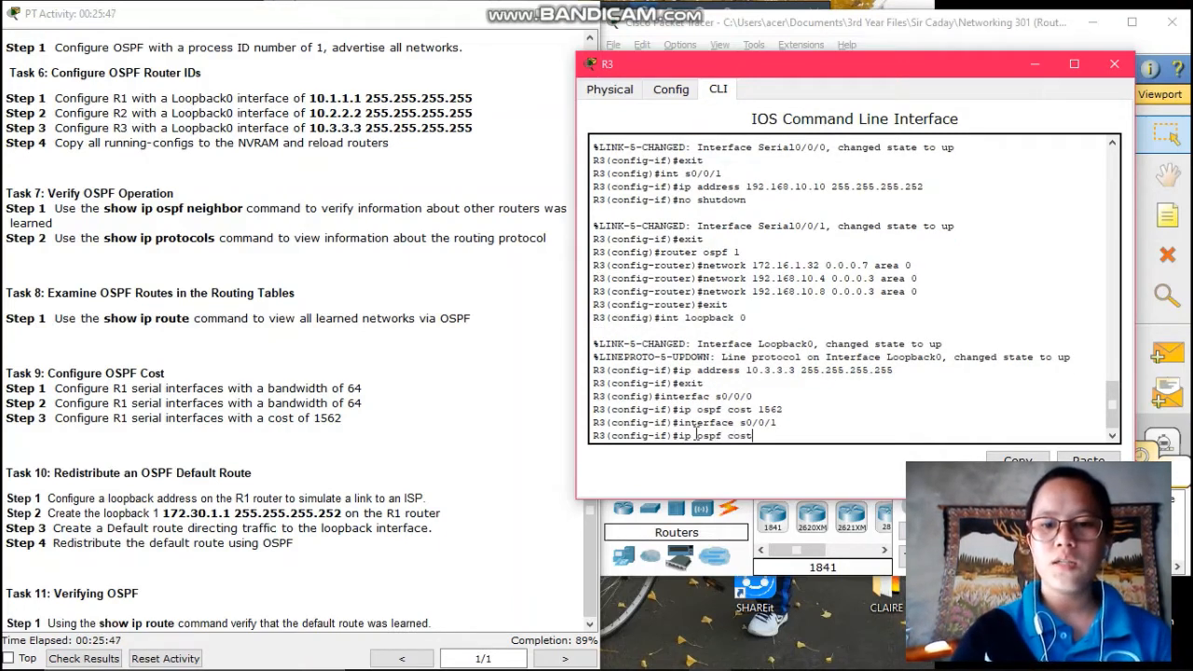
text( 15)
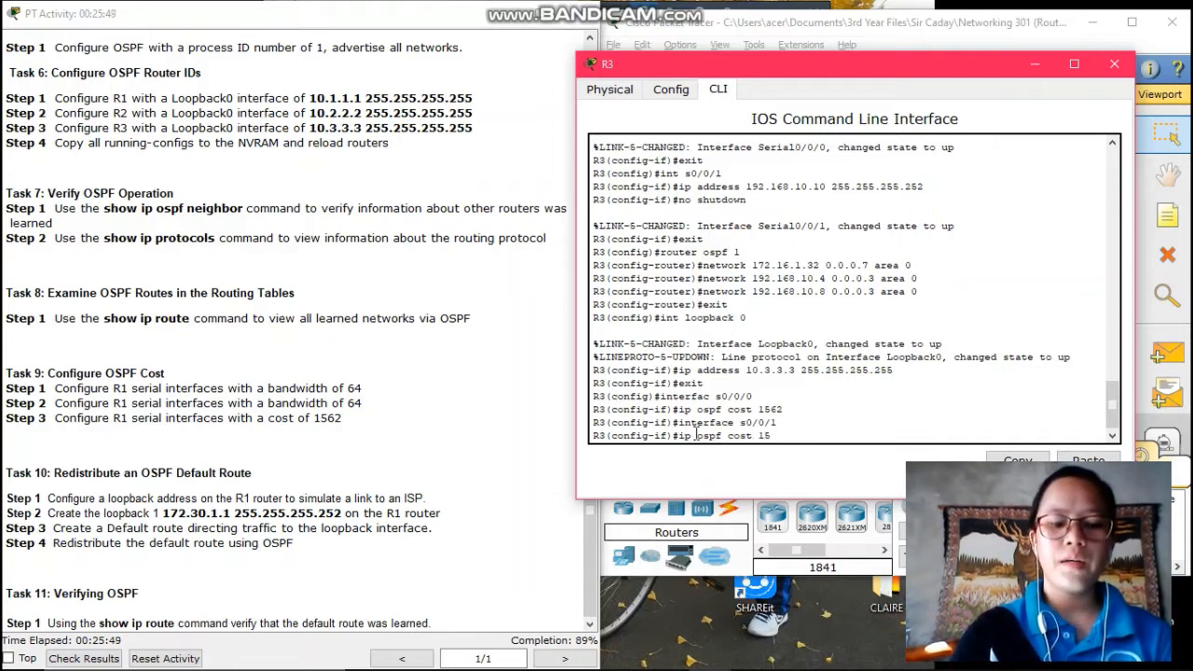
text(62)
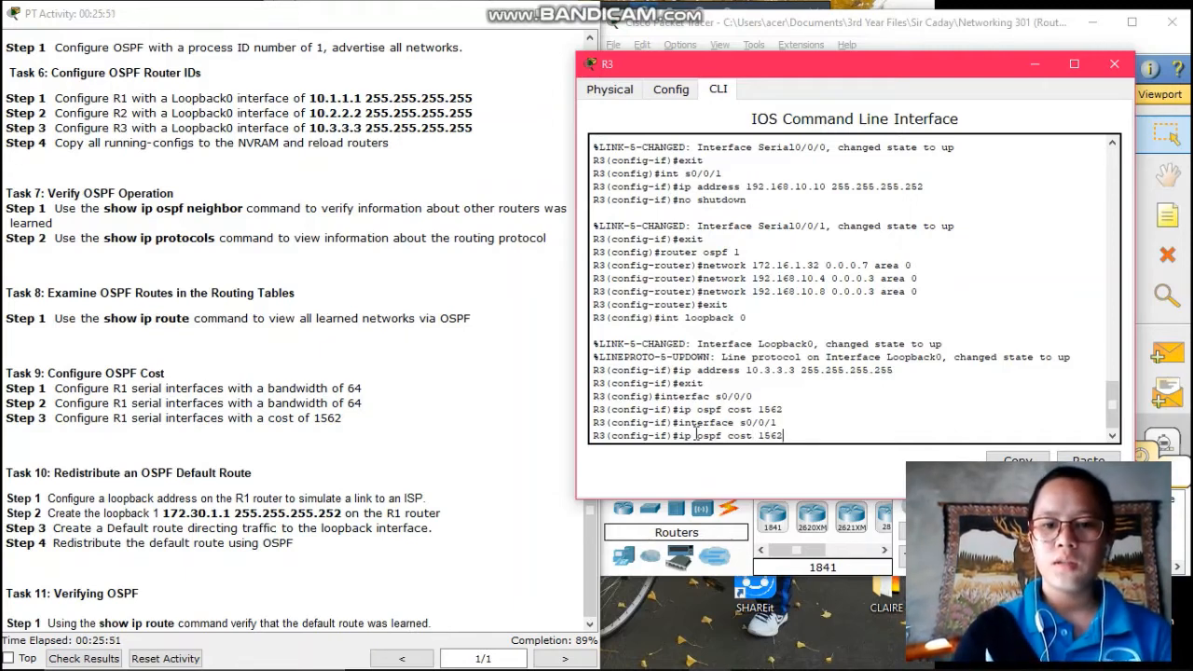
key(Return)
text(end)
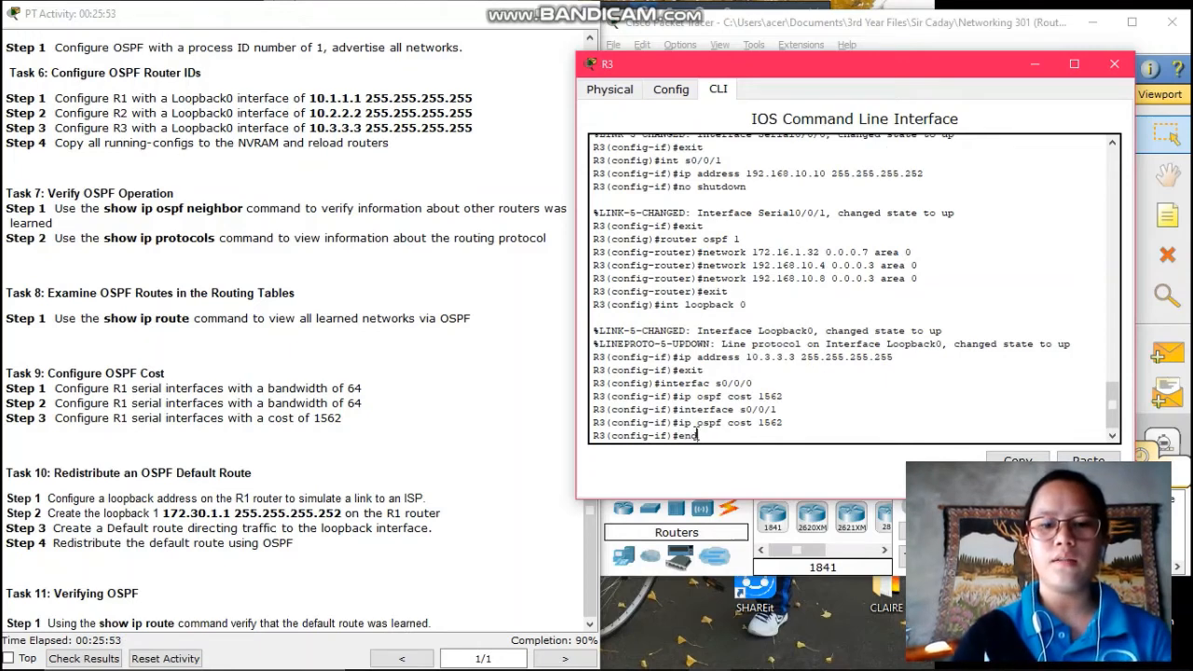
key(Return)
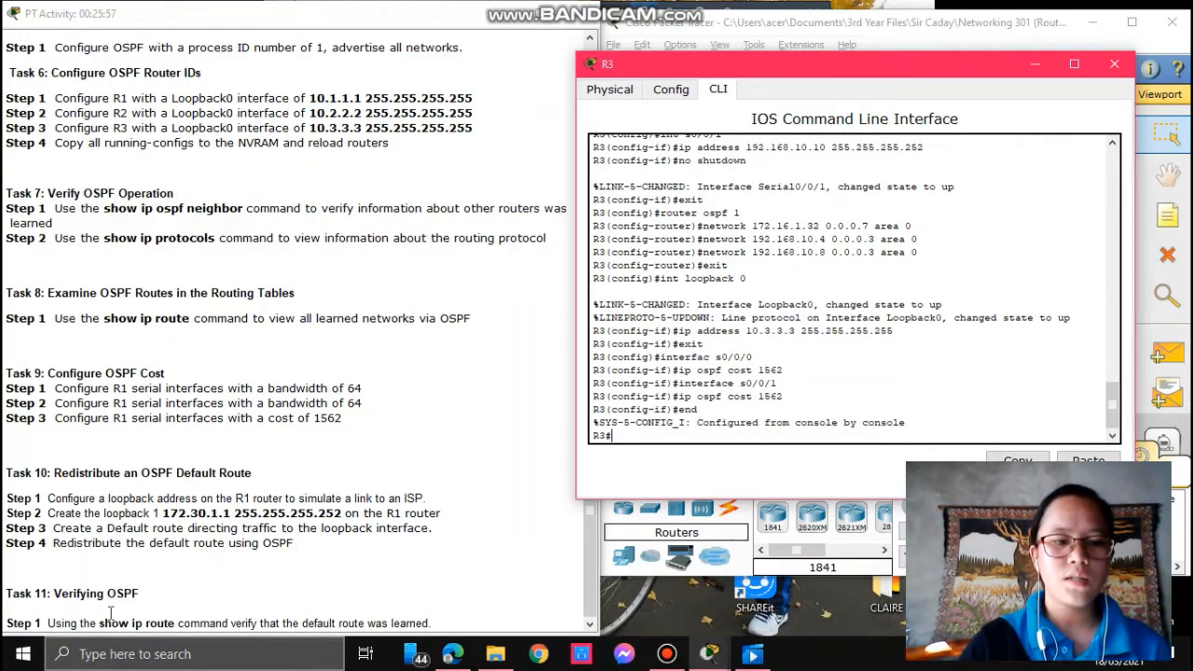
Check results (80 of 89 points), review the assessment items showing PC addressing incorrect, and close
click(97, 658)
click(97, 658)
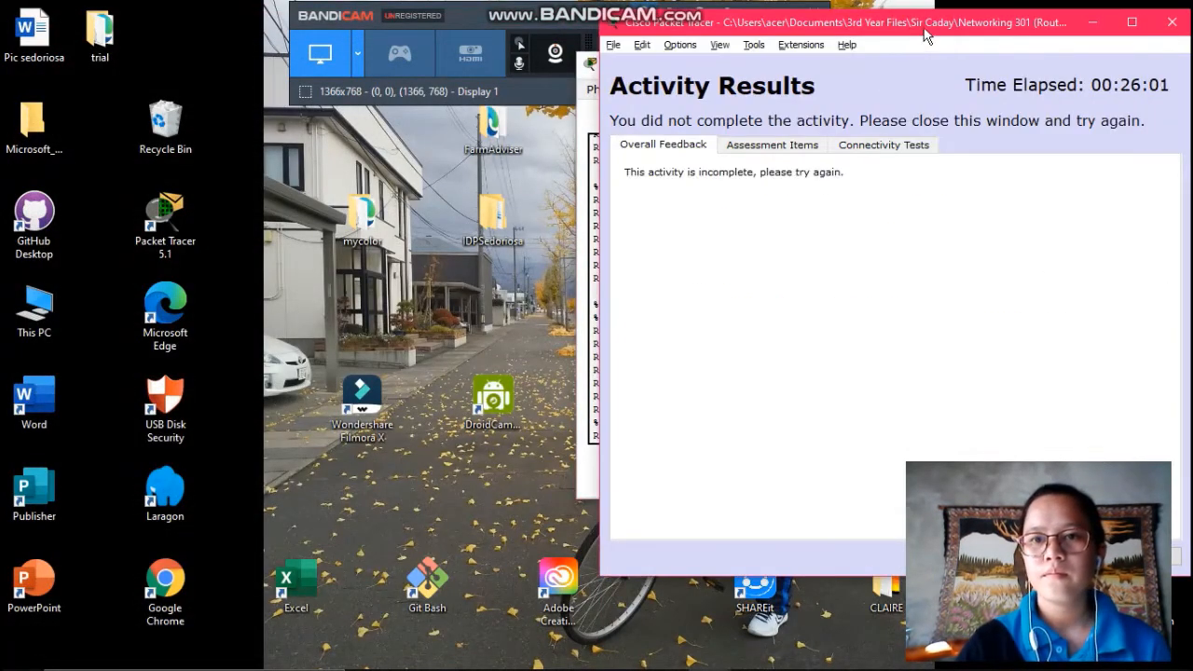
drag(904, 39, 454, 49)
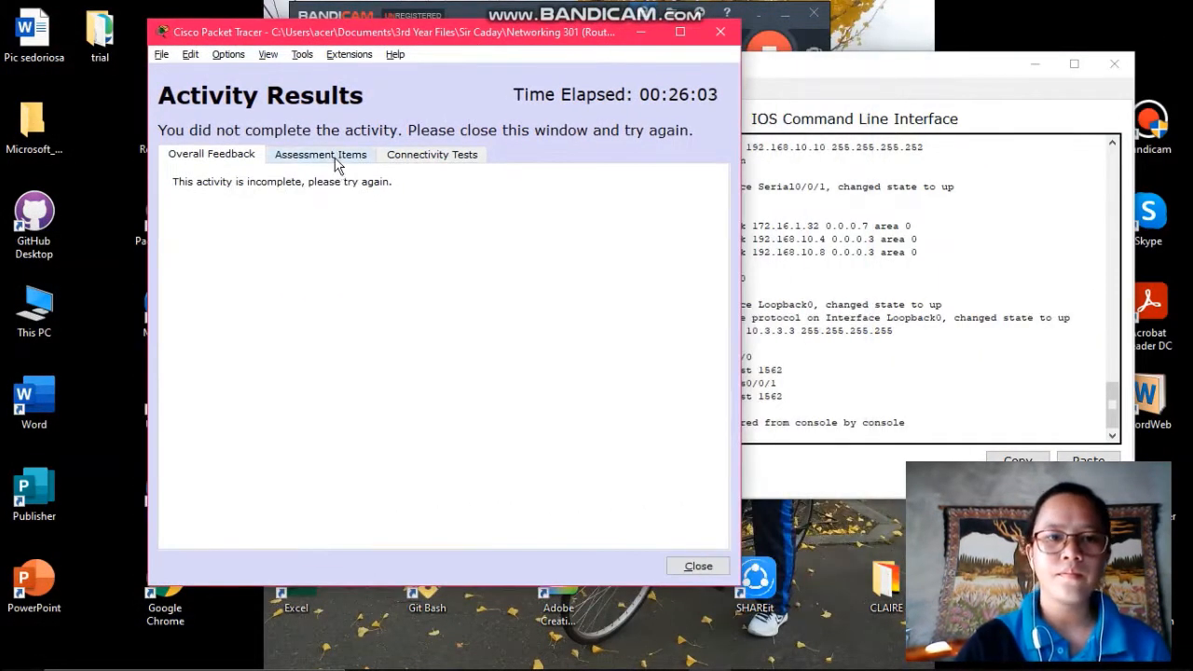
click(336, 156)
scroll(354, 237, down, 10)
scroll(352, 263, down, 20)
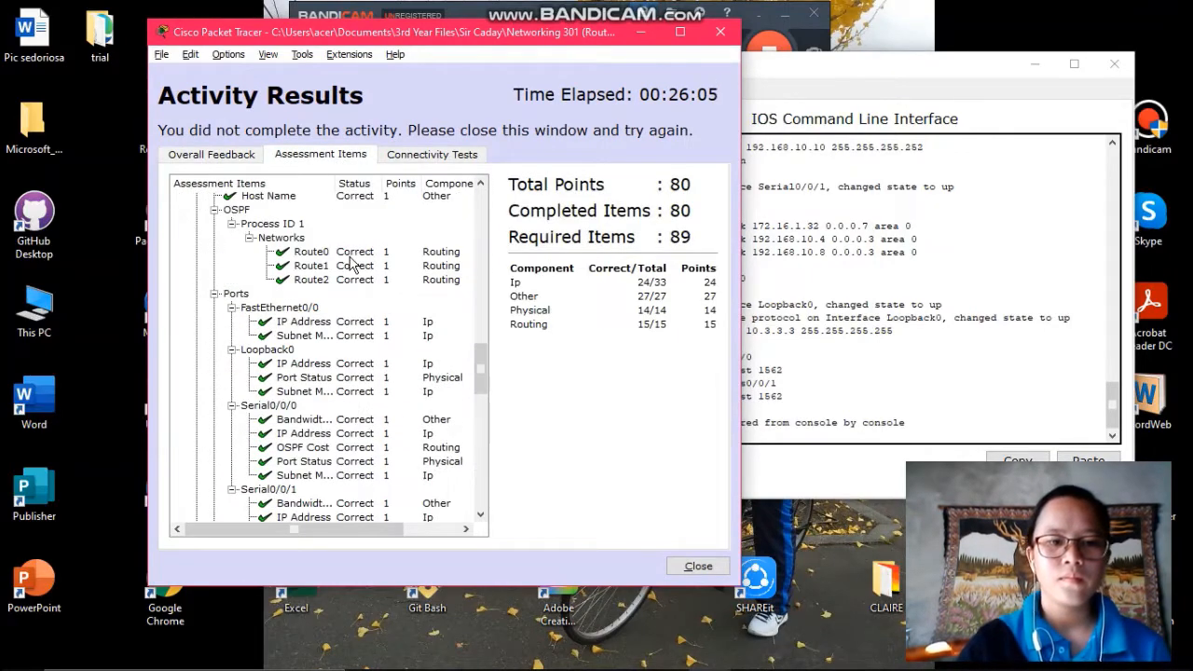
scroll(354, 264, up, 5)
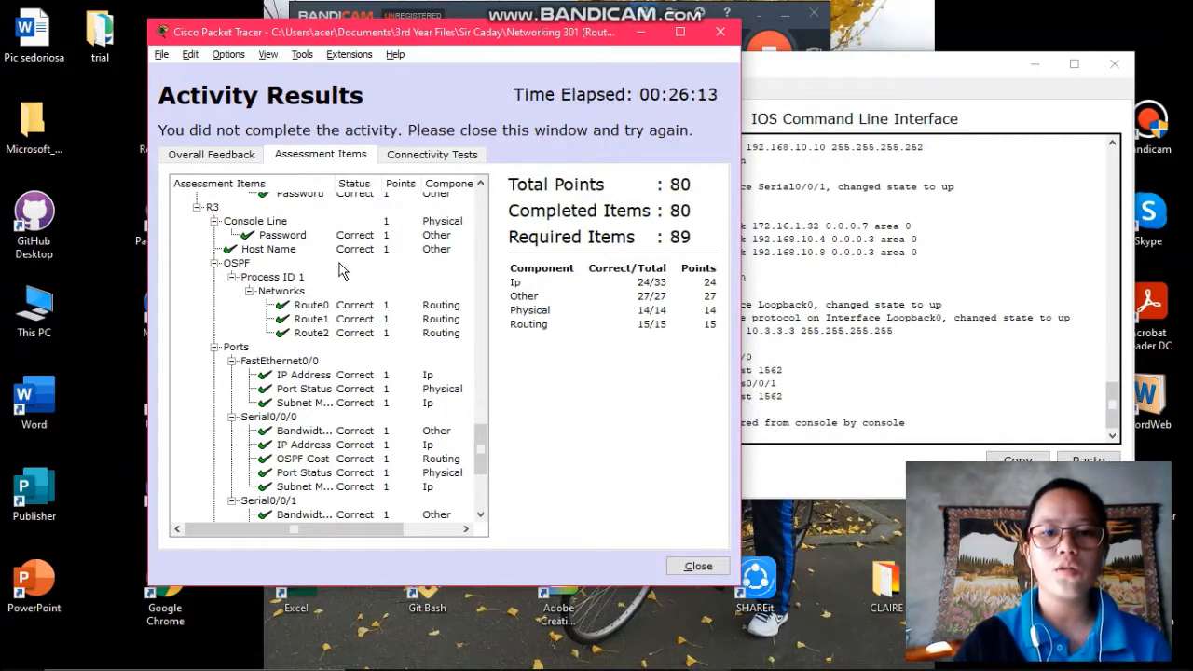
scroll(363, 346, up, 6)
scroll(364, 347, up, 10)
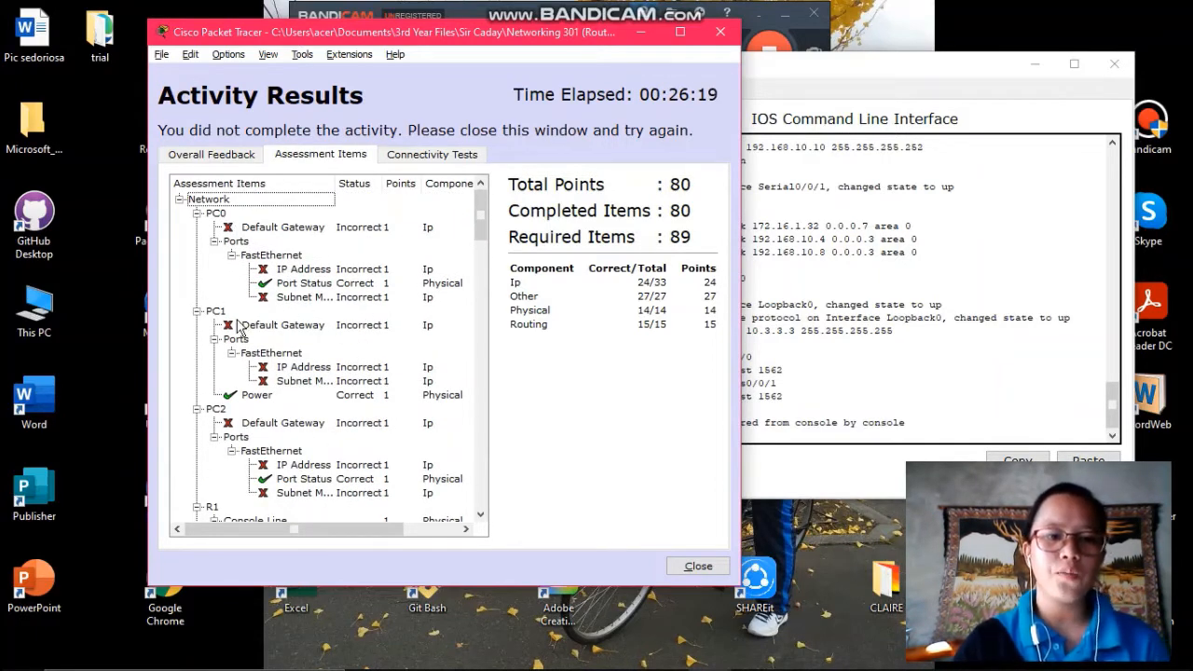
scroll(264, 386, down, 3)
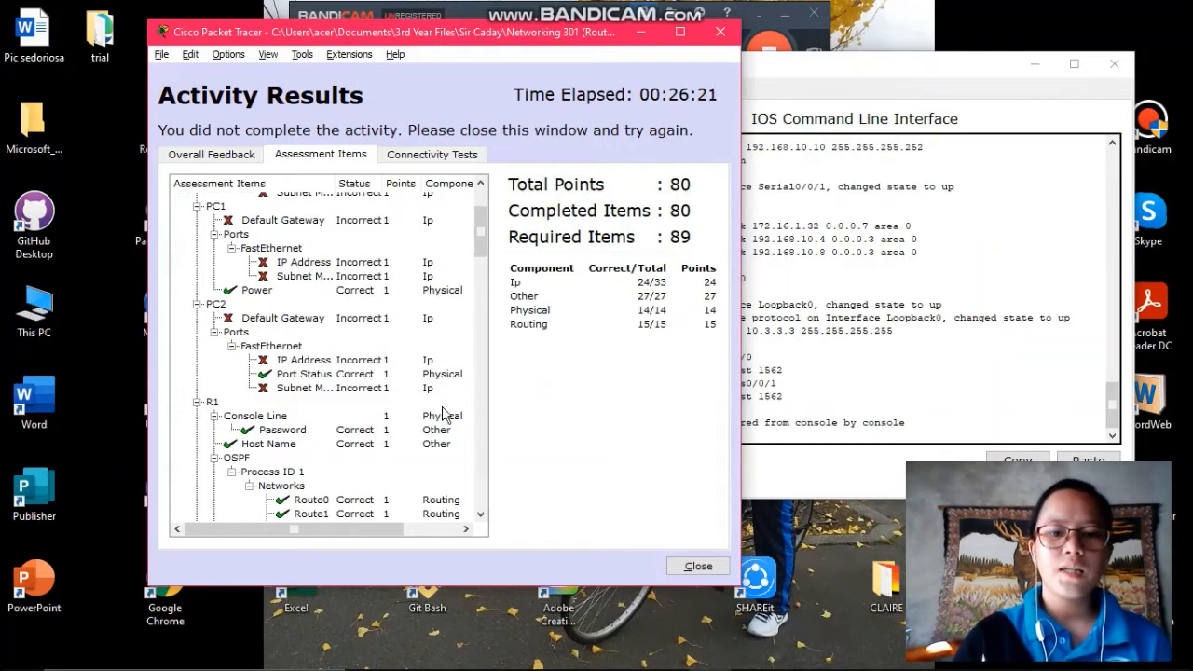
click(698, 567)
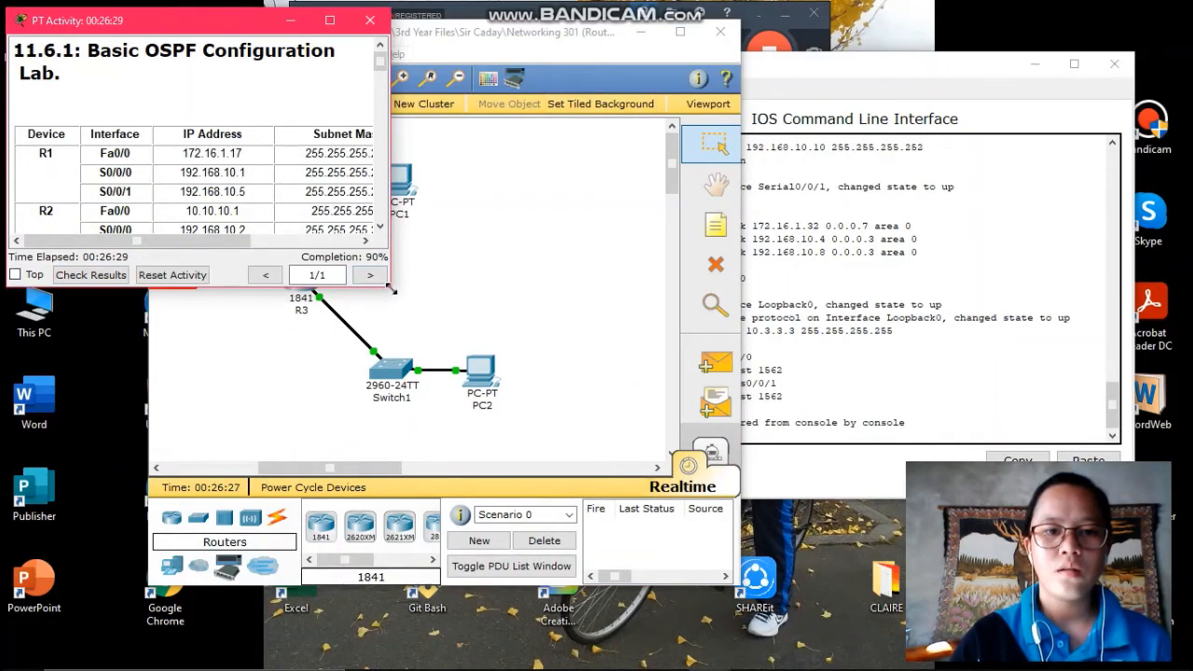
Arrange the windows so the full addressing table sits beside the topology, and open PC0
drag(390, 289, 626, 669)
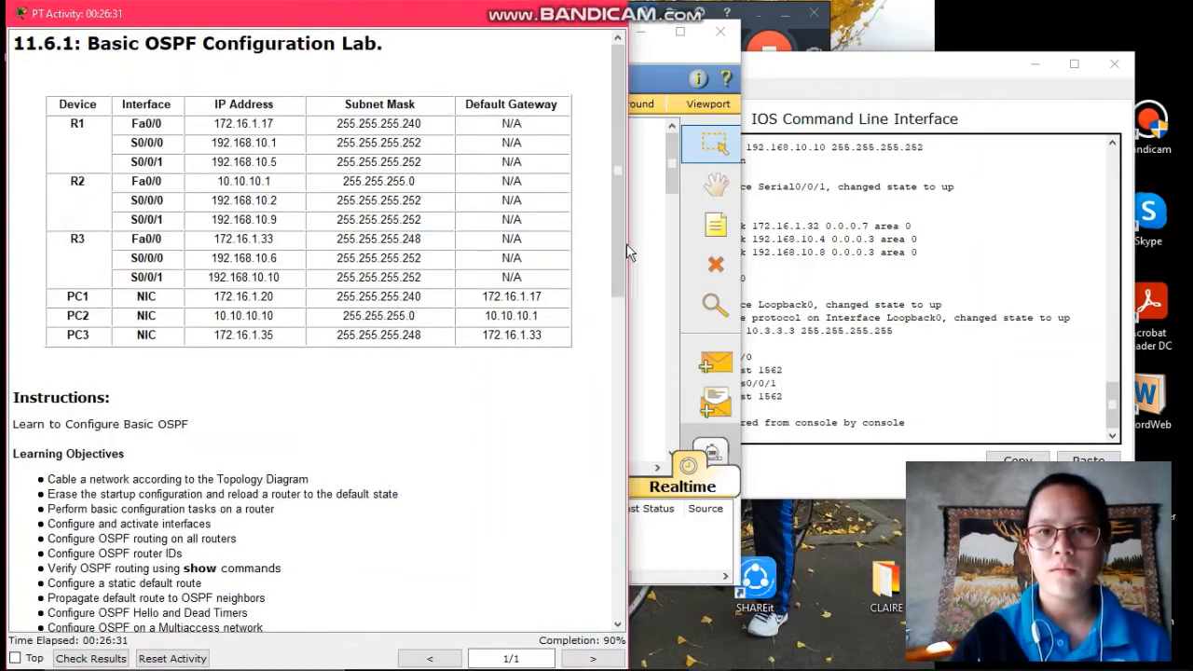
click(664, 63)
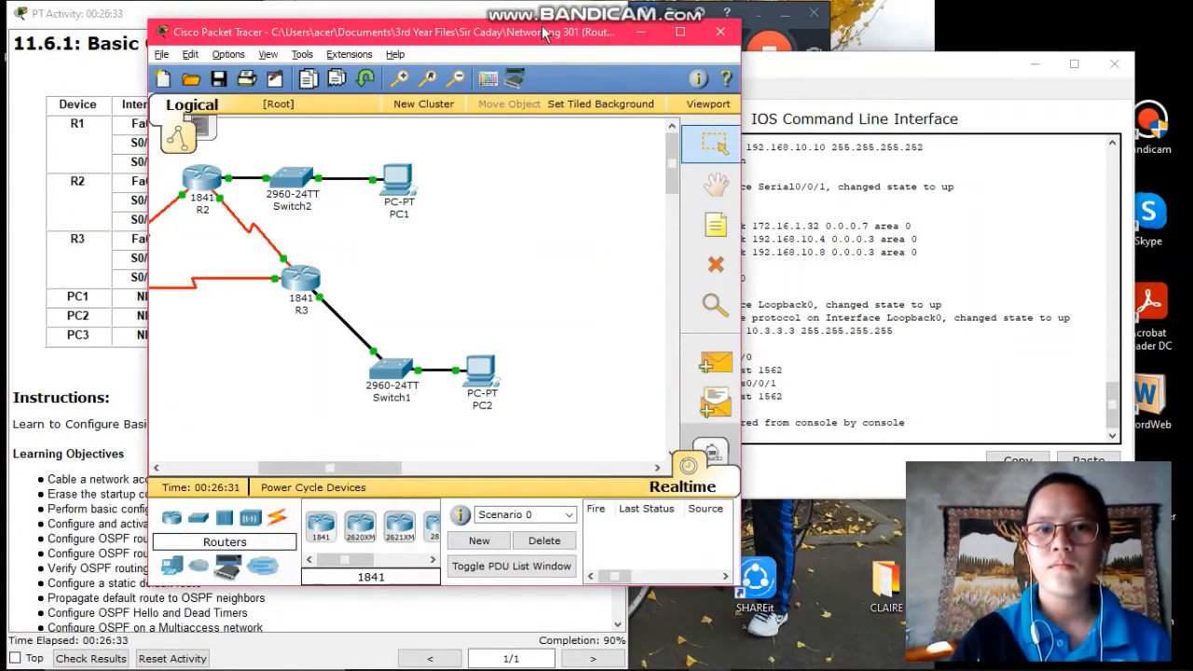
drag(513, 35, 958, 24)
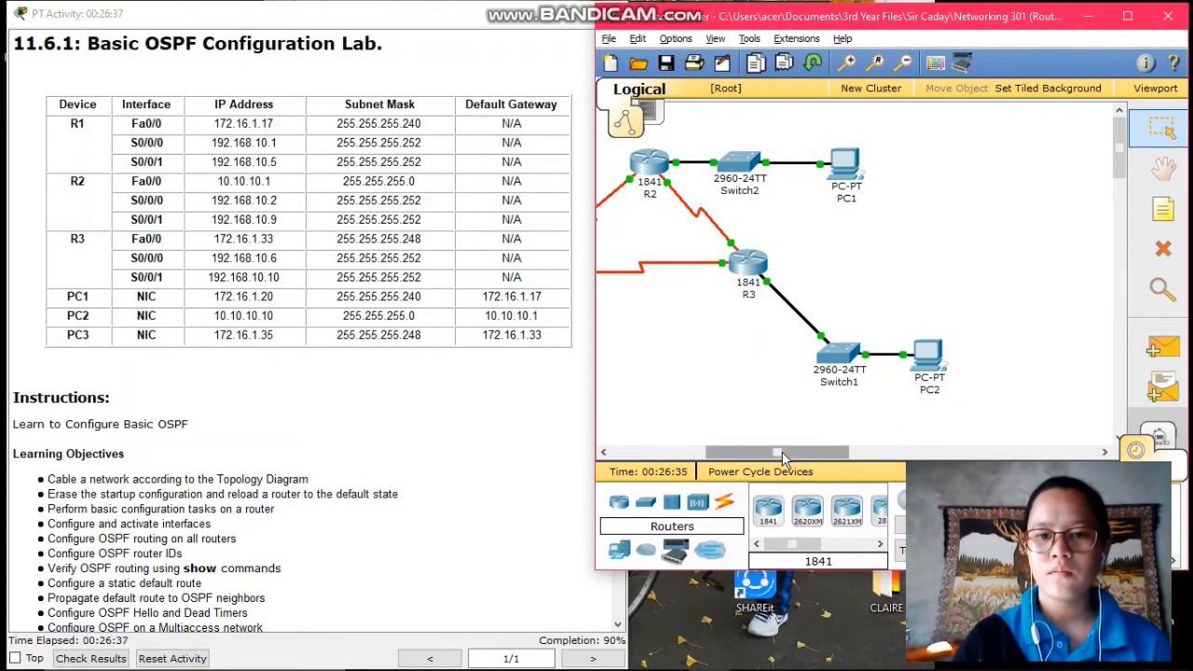
drag(781, 455, 686, 453)
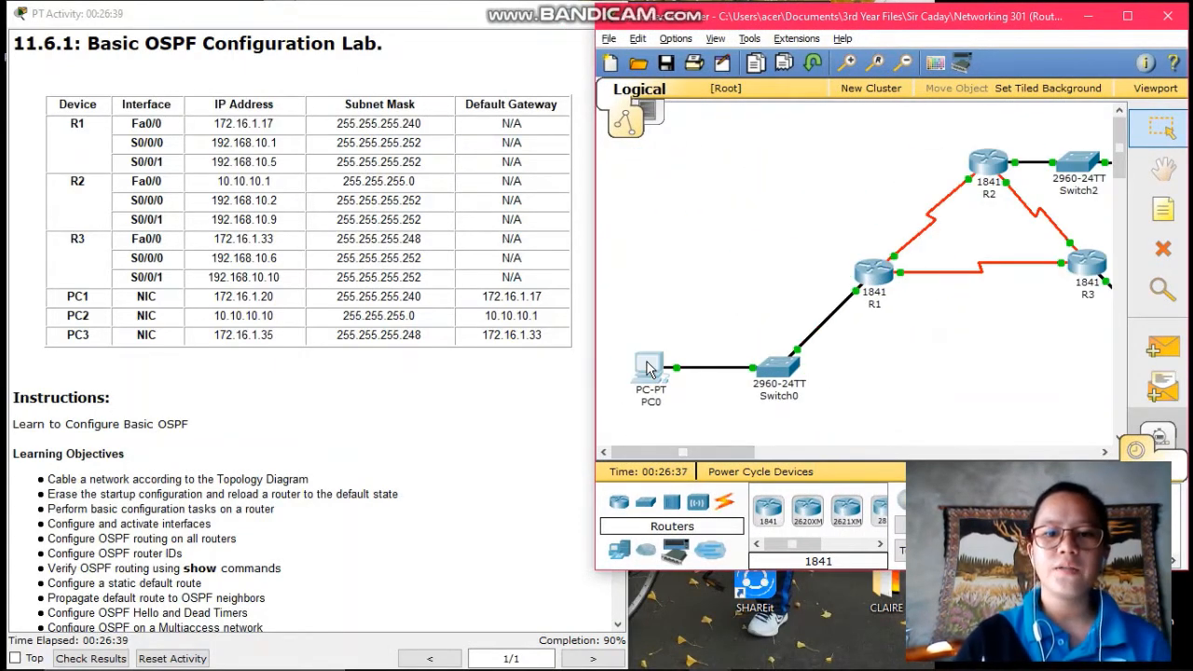
click(650, 369)
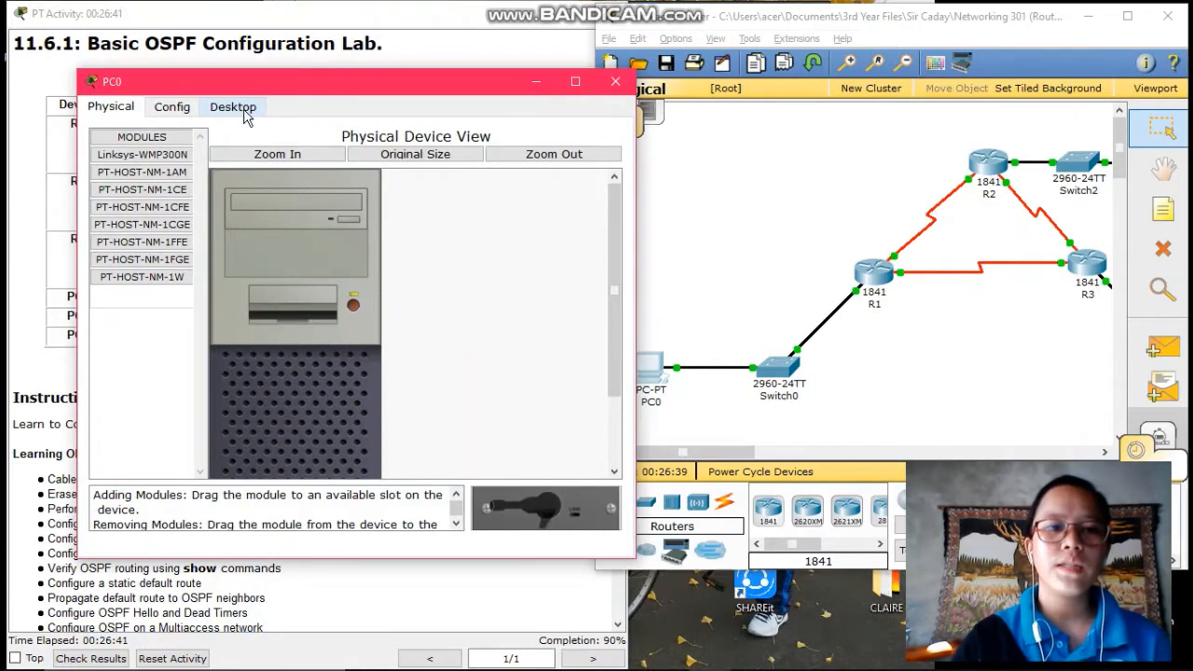
Give PC0 IP 172.16.1.20, mask 255.255.255.240, gateway 172.16.1.17, and close its window
click(245, 113)
click(154, 181)
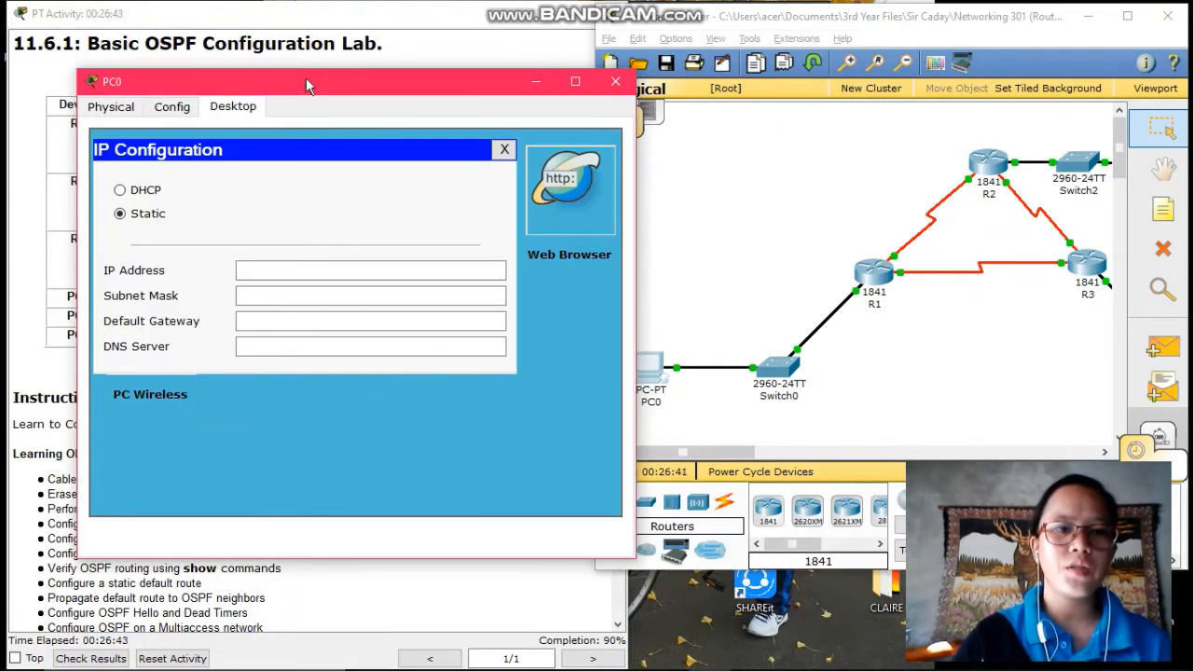
drag(306, 82, 684, 77)
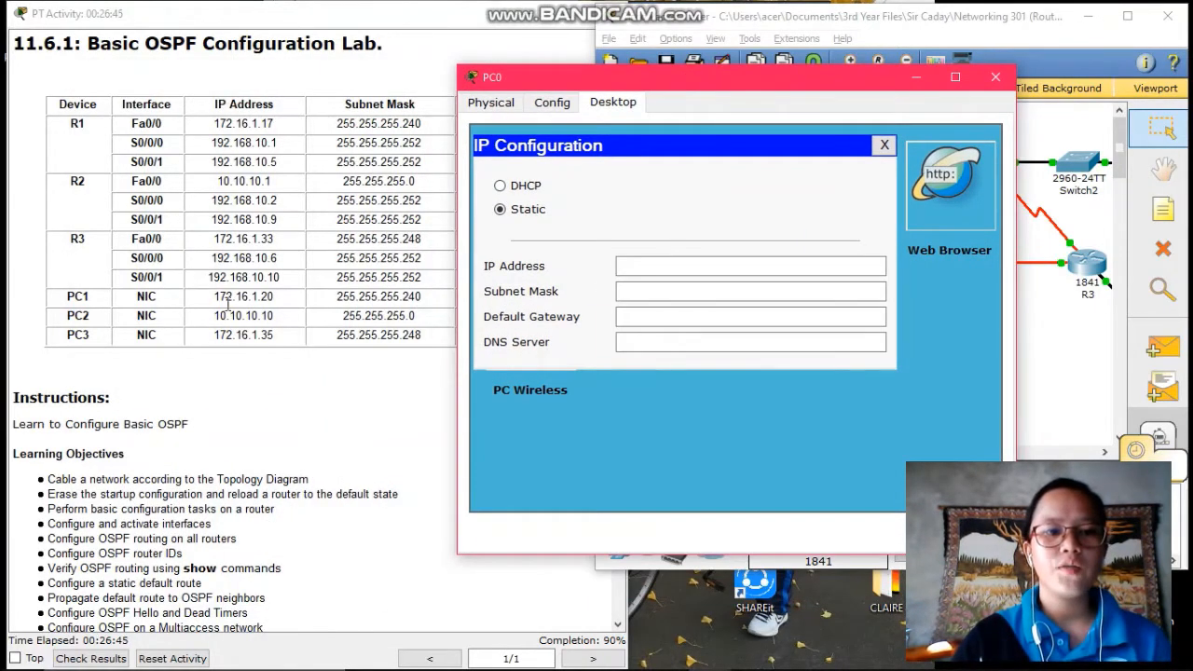
click(641, 268)
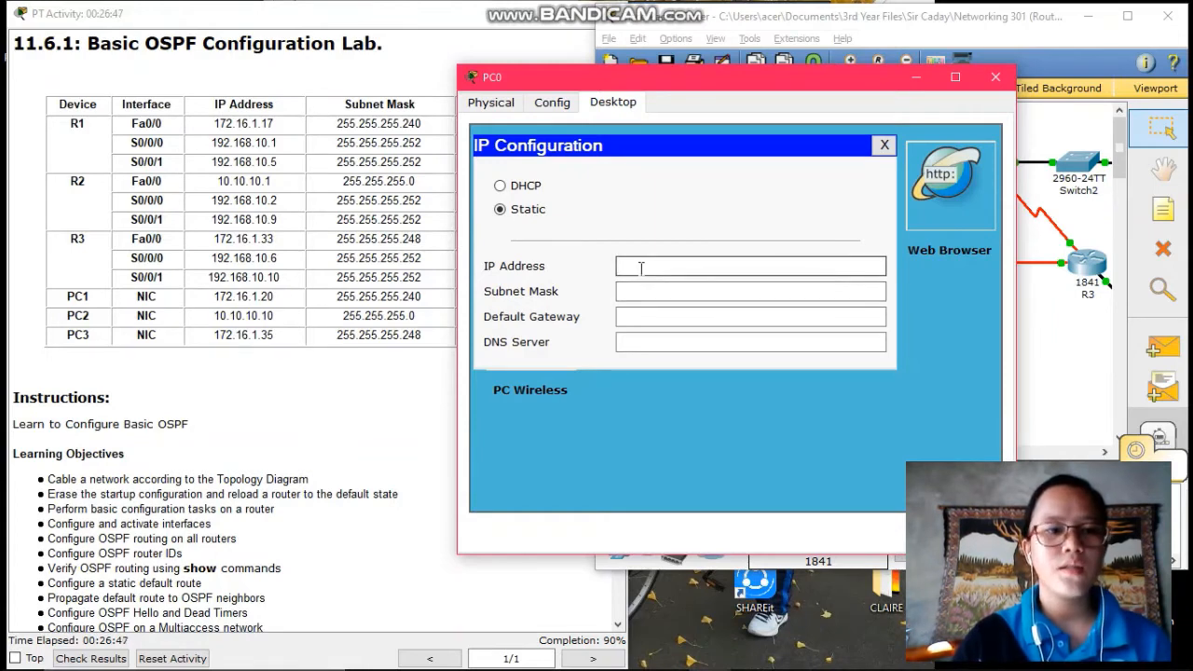
text(172.16)
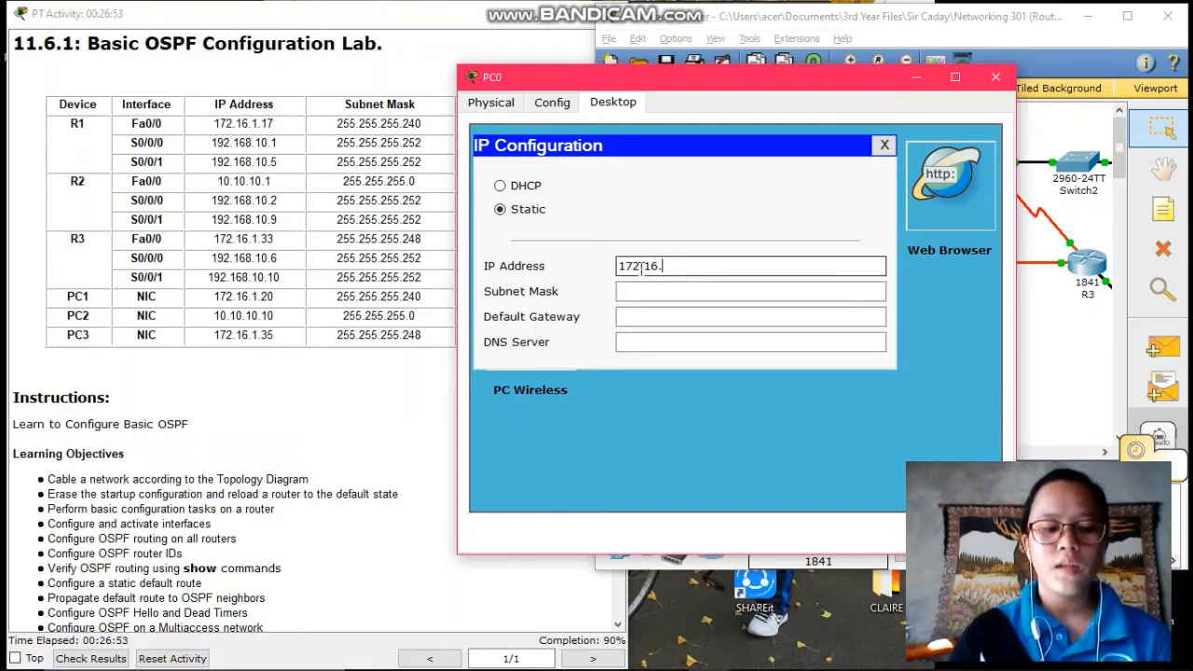
text(.1.20)
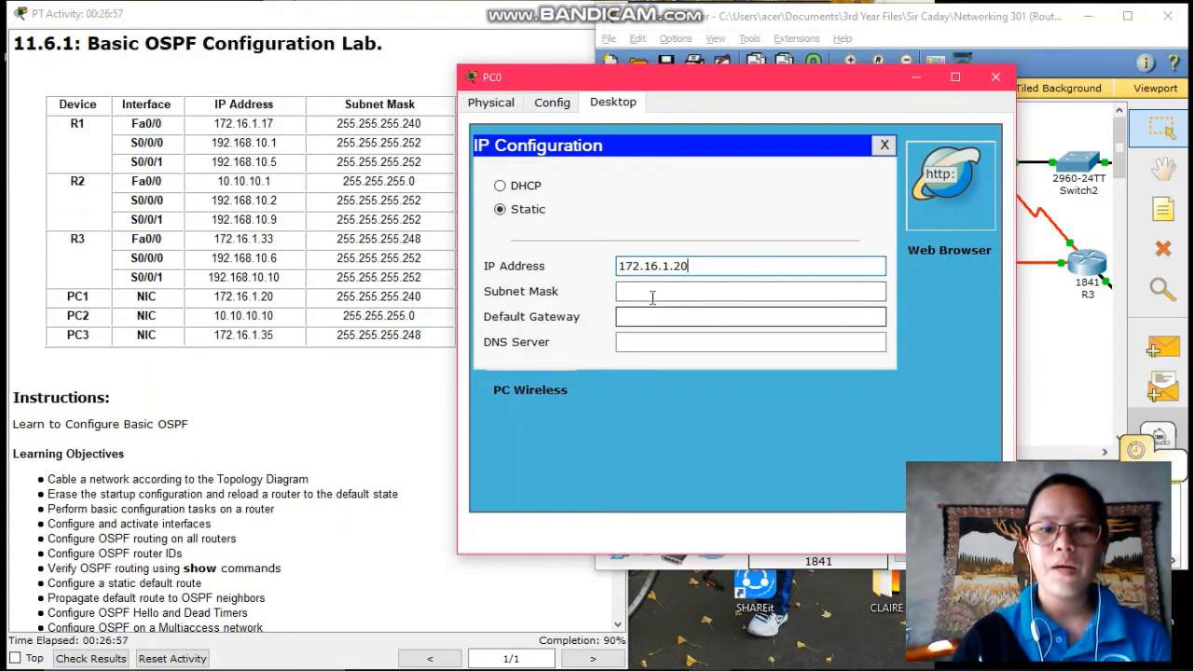
click(652, 291)
key(BackSpace)
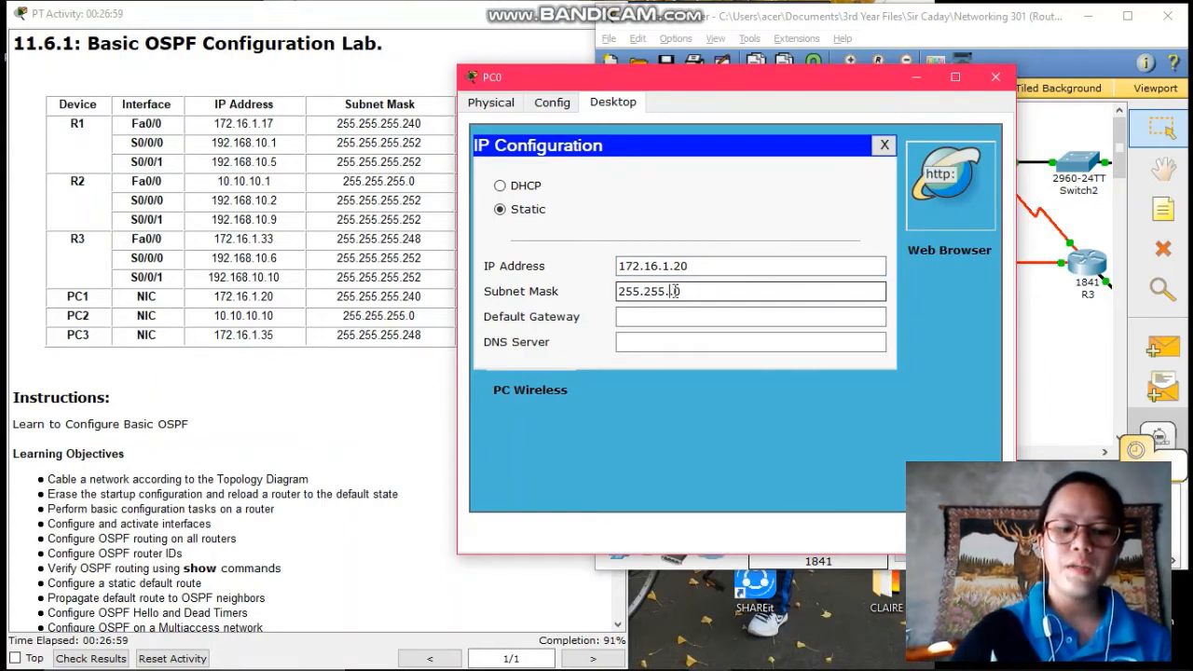
text(255.)
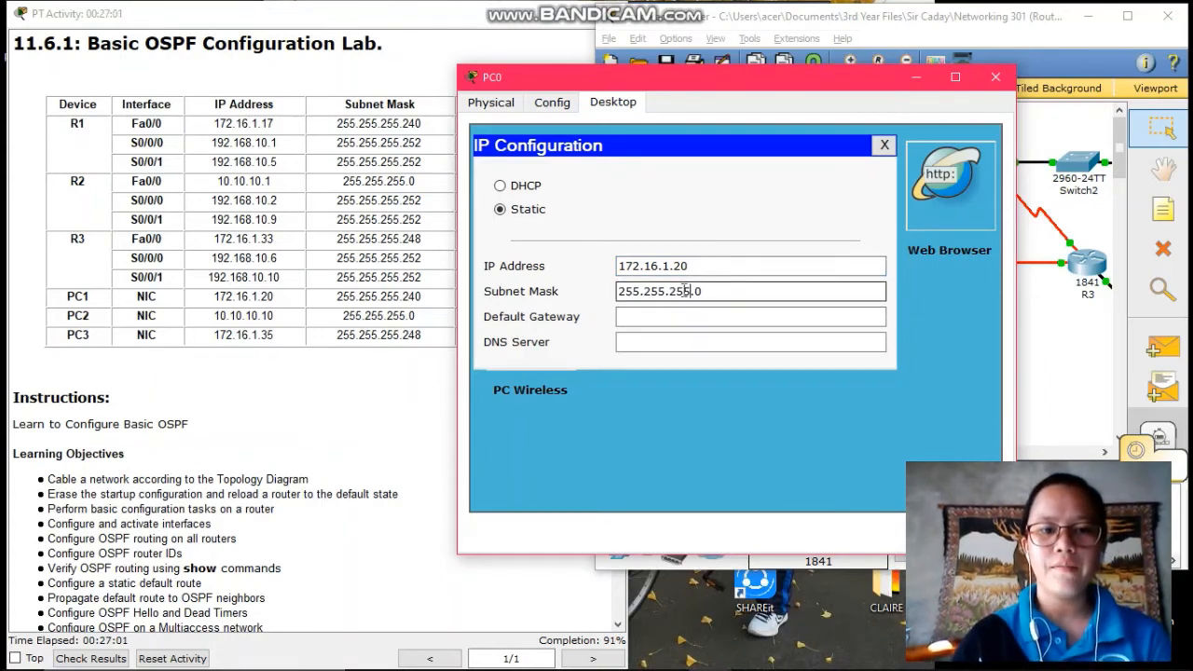
text(24)
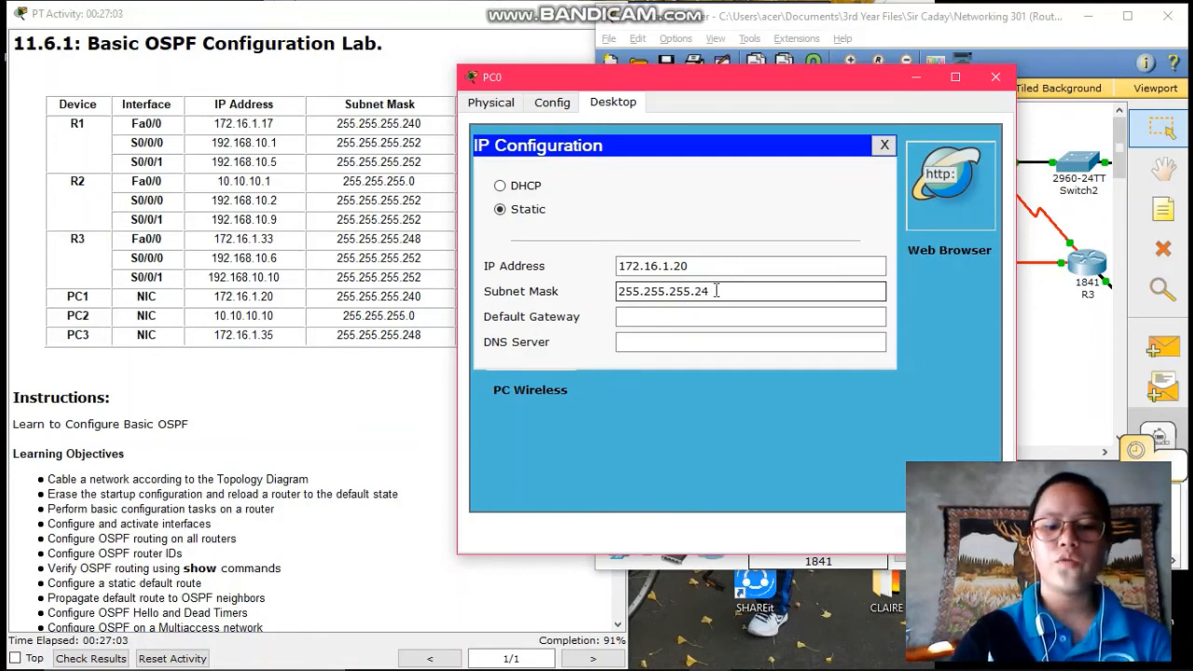
text(0)
click(641, 313)
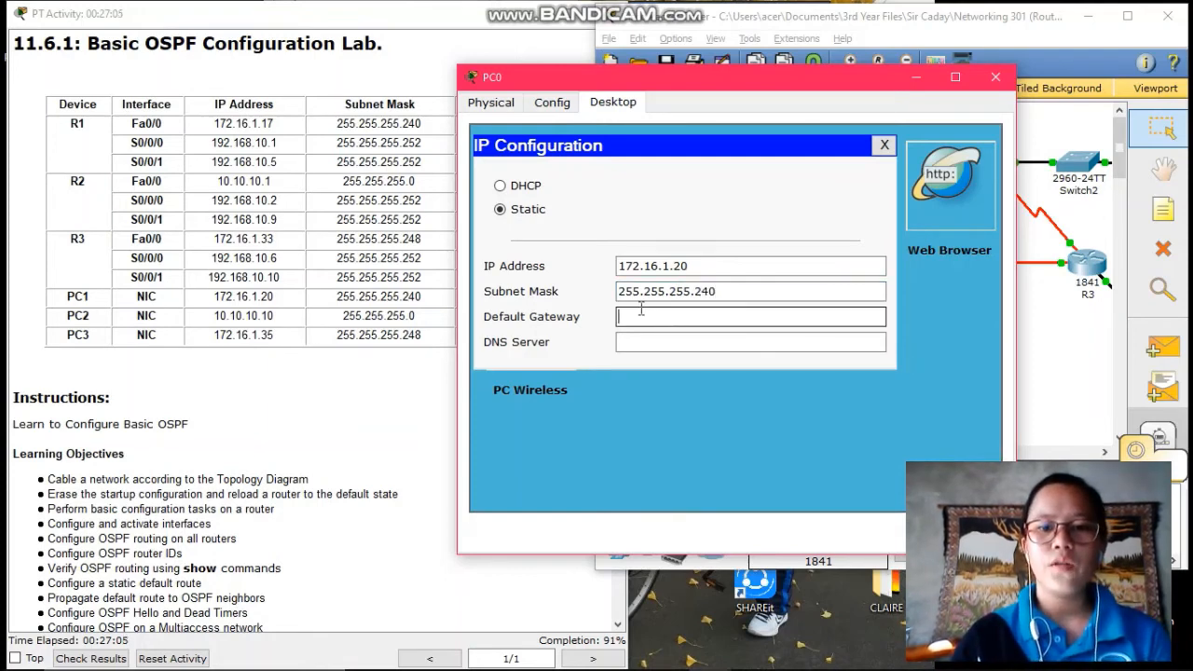
drag(574, 80, 713, 75)
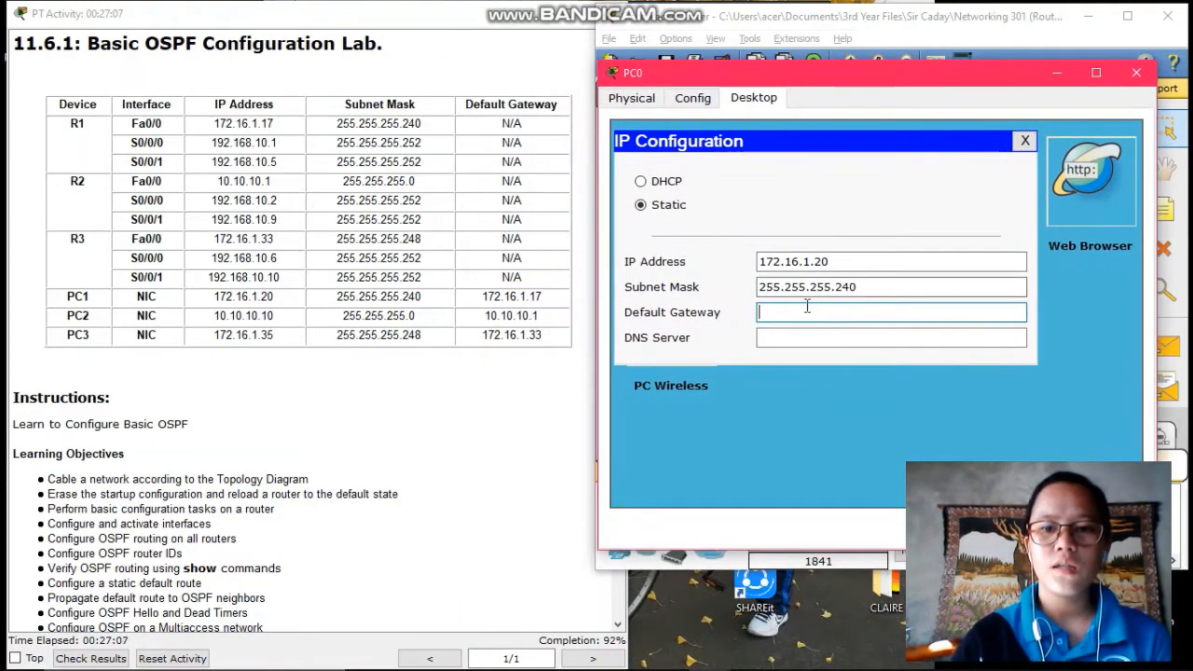
text(172.)
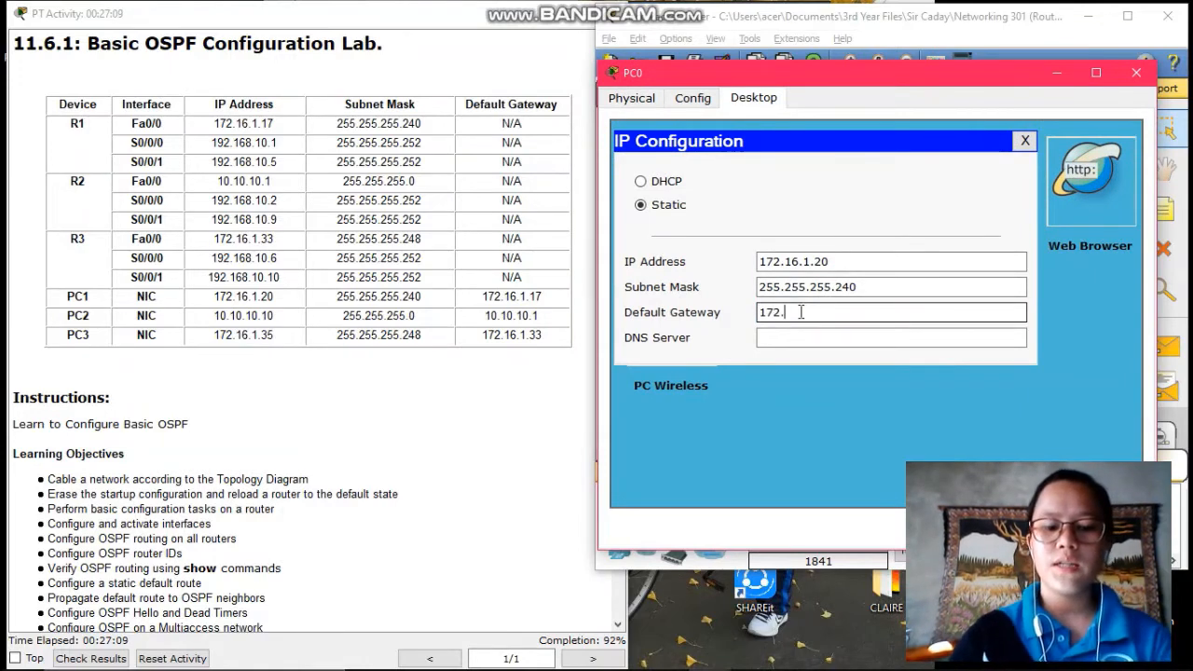
text(16.1.17)
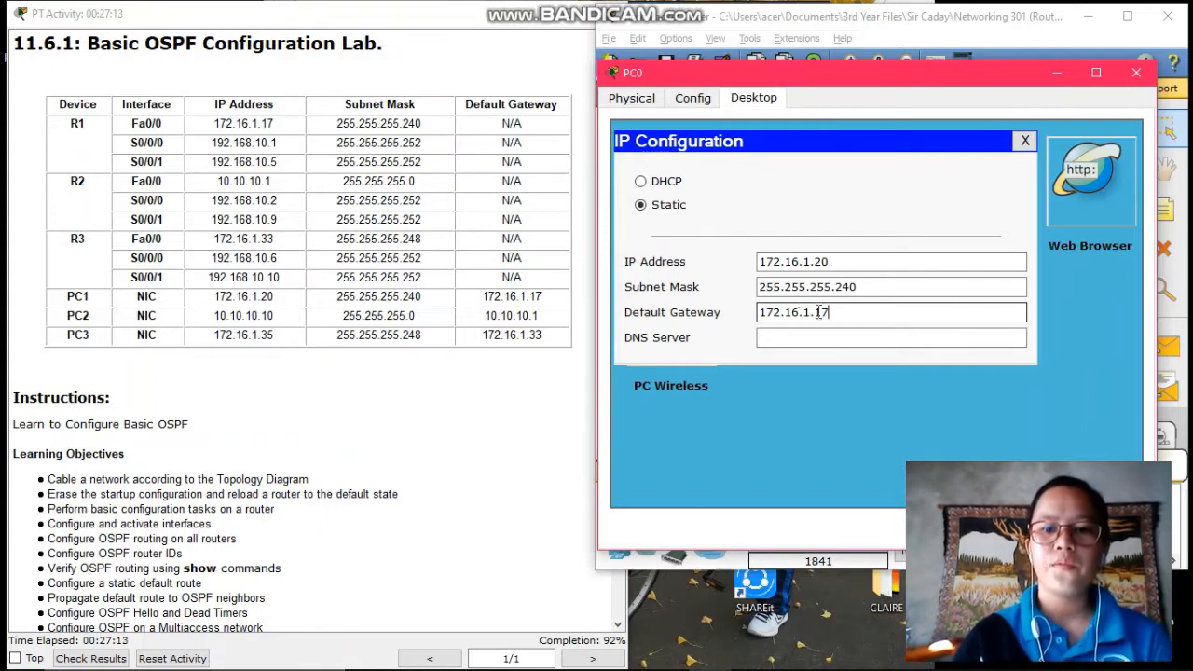
click(816, 417)
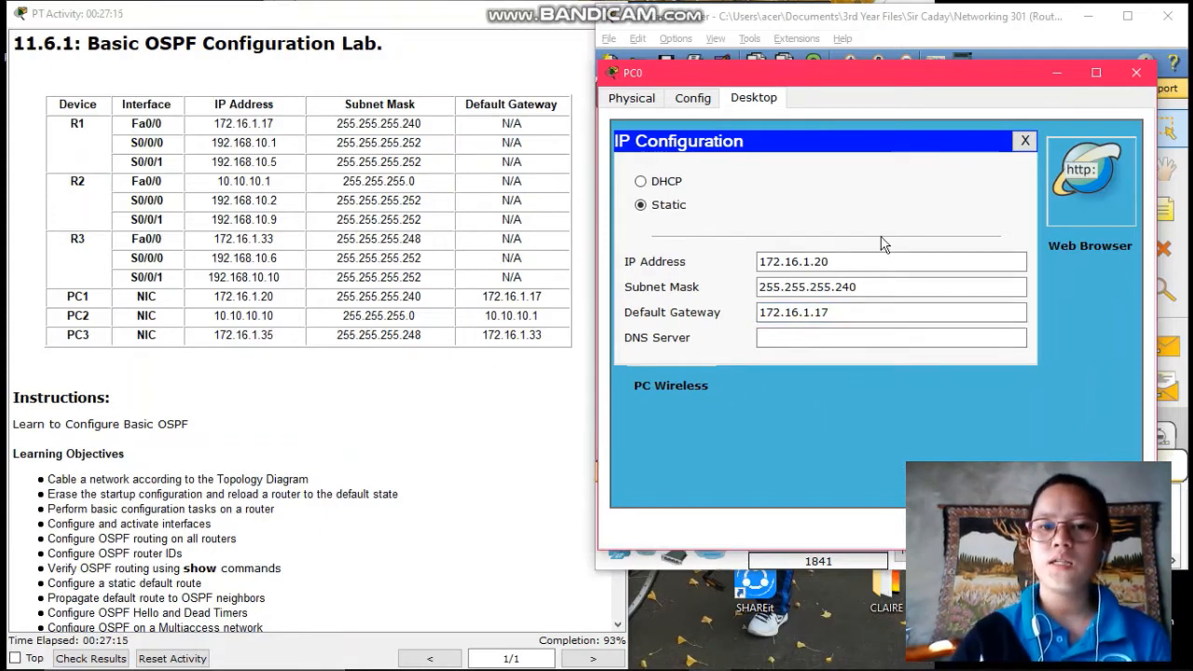
click(1141, 78)
Open PC1's IP Configuration and enter the address 10.10.10.10
drag(732, 454, 756, 453)
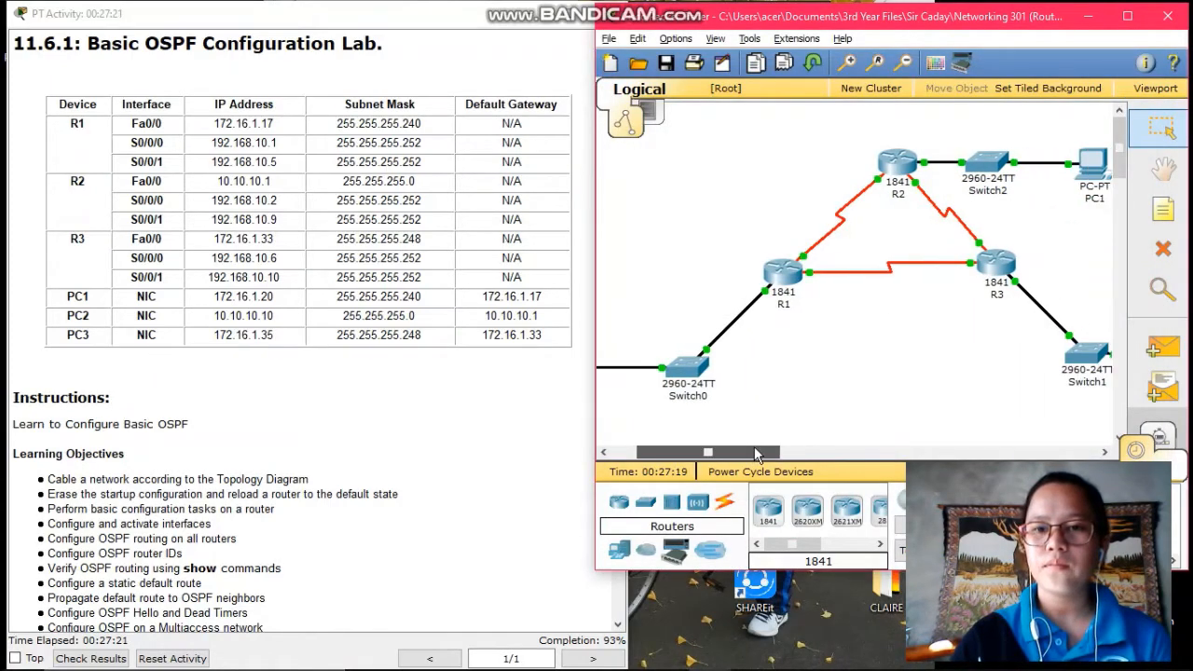
click(1090, 168)
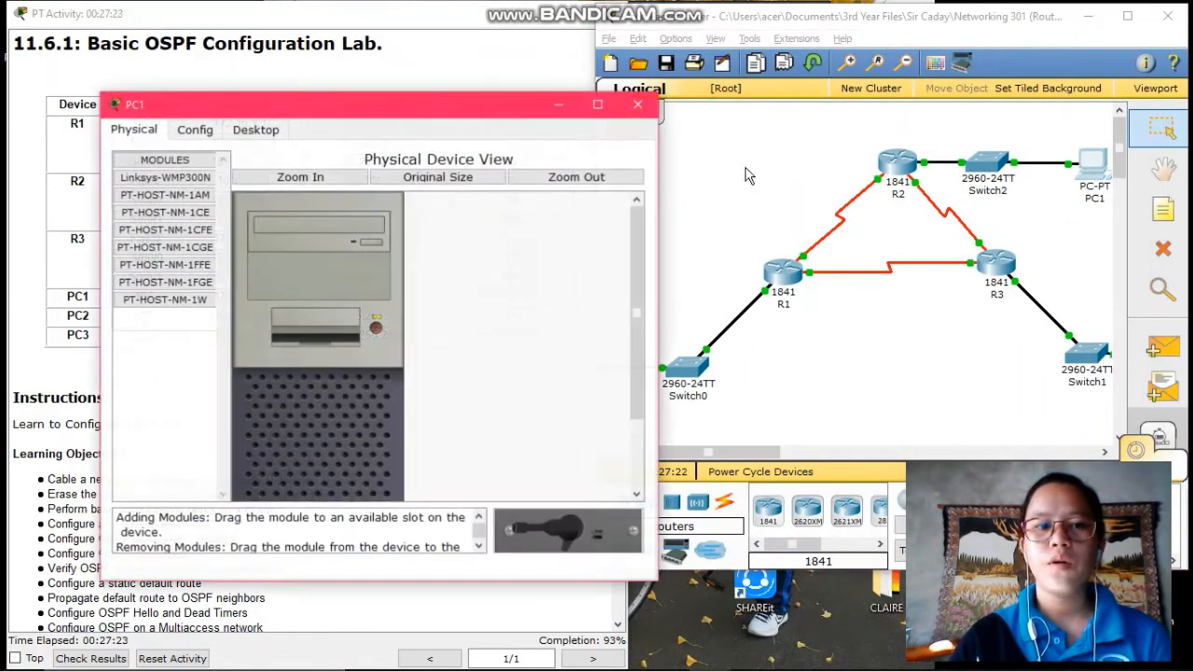
click(256, 131)
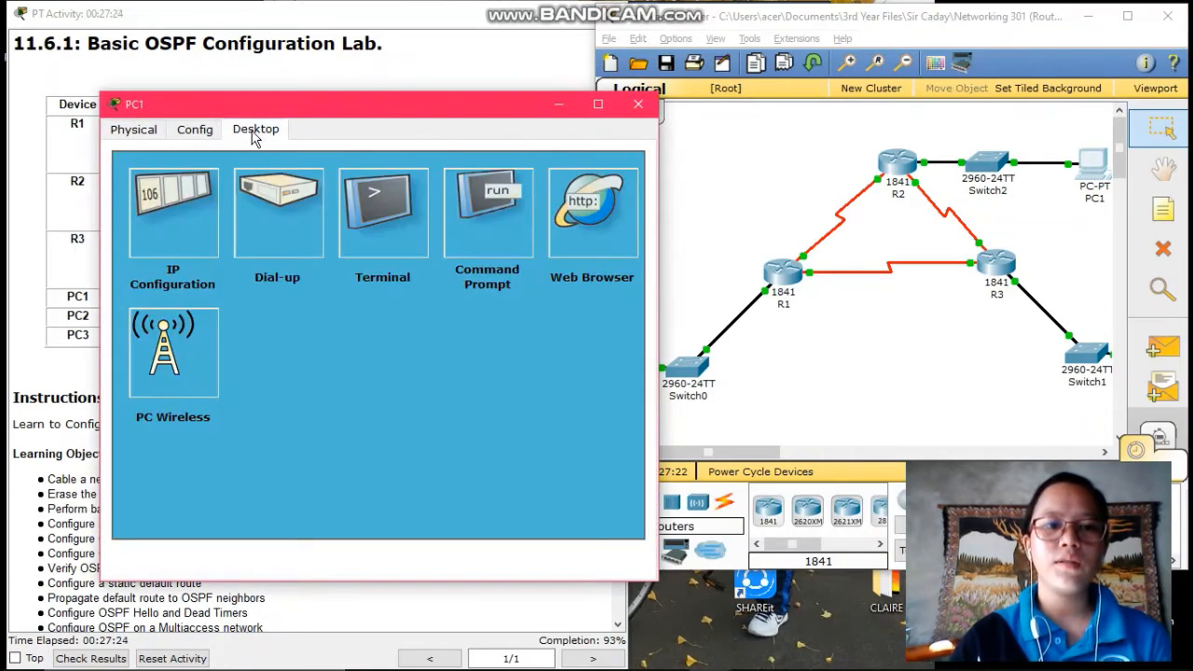
click(173, 245)
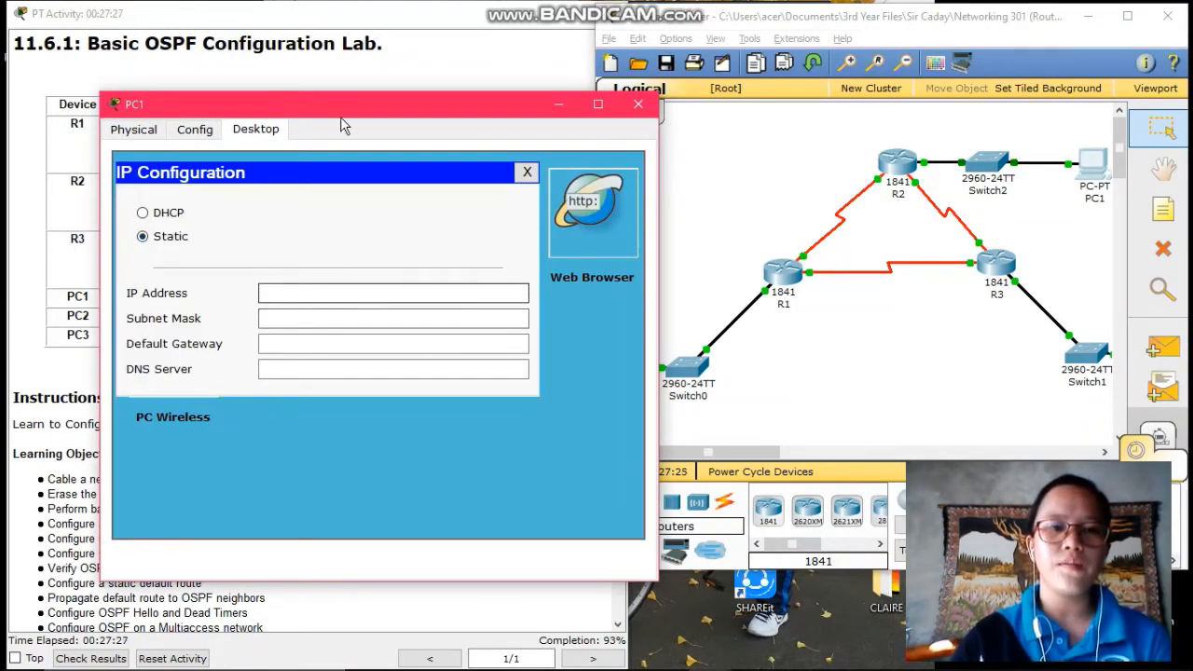
drag(410, 112, 735, 91)
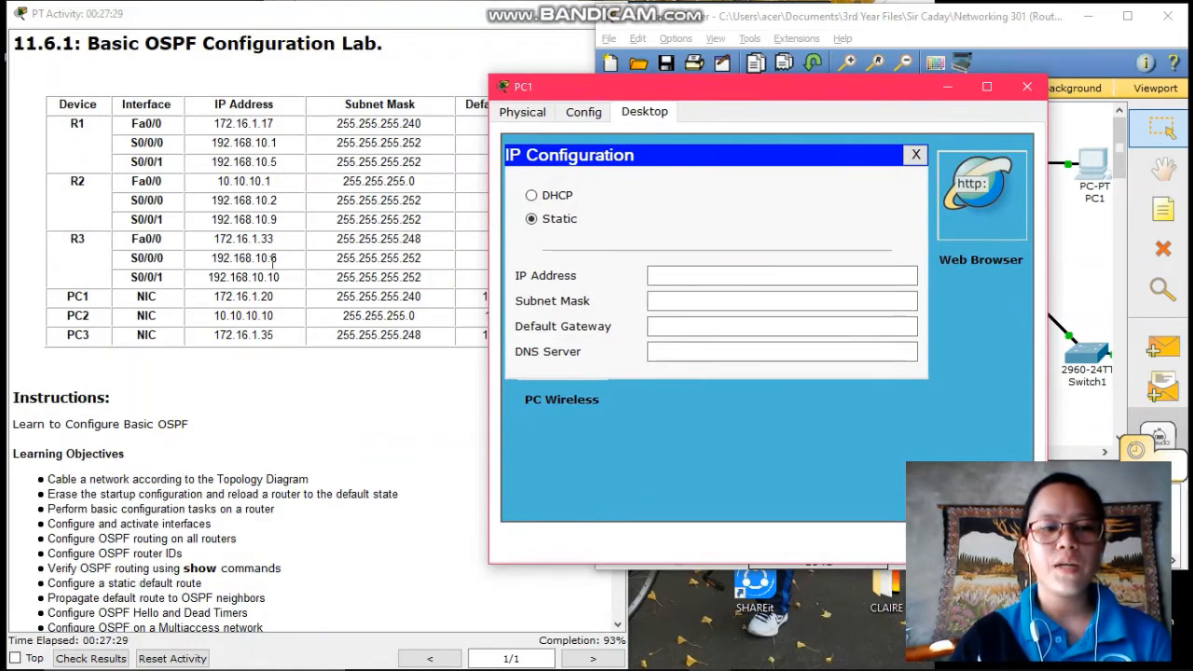
click(684, 276)
text(10)
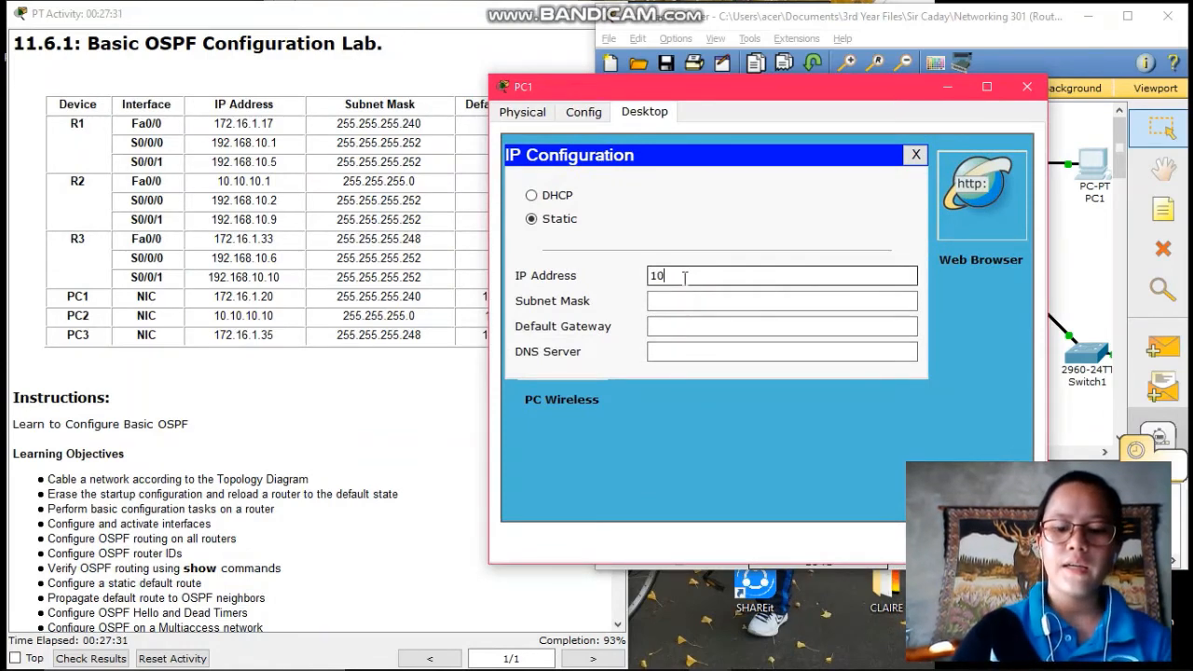
text(.10.10.)
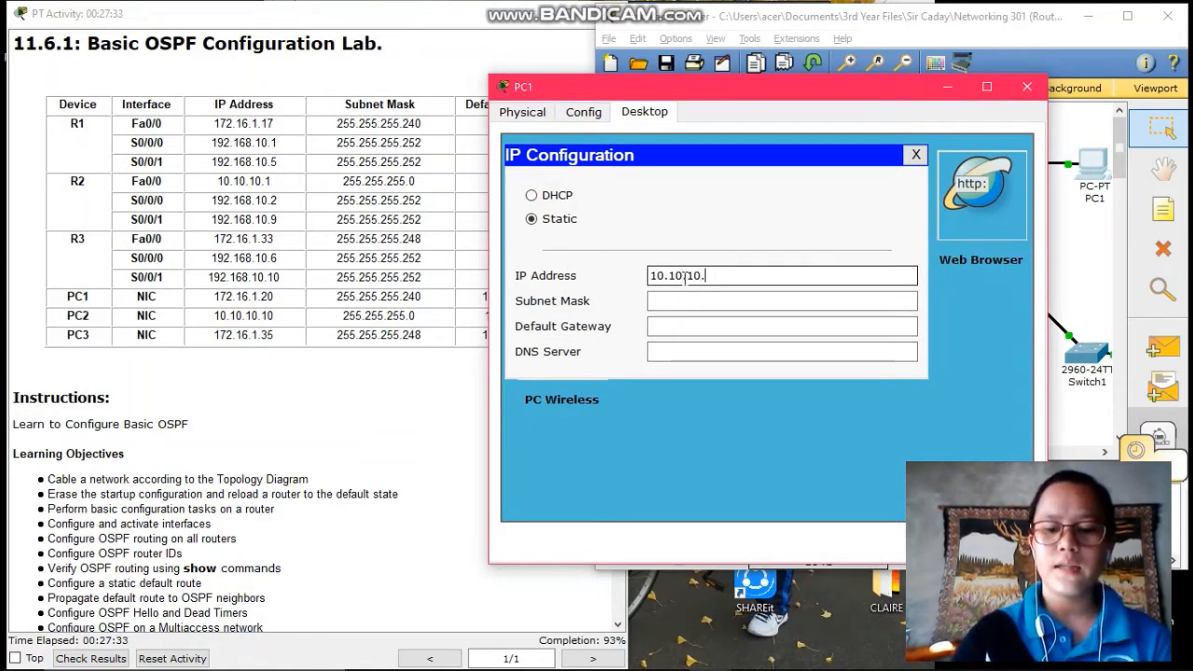
text(10)
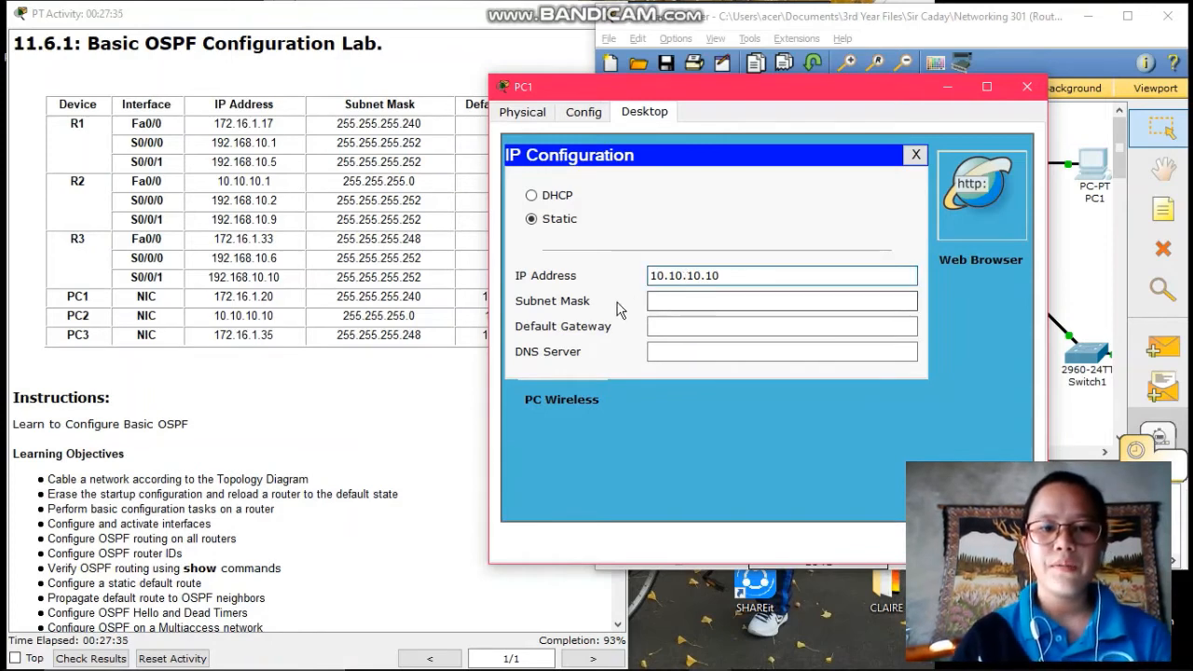
Set PC1's mask to 255.255.255.0 and gateway to 10.10.10.1, then close its window
click(679, 302)
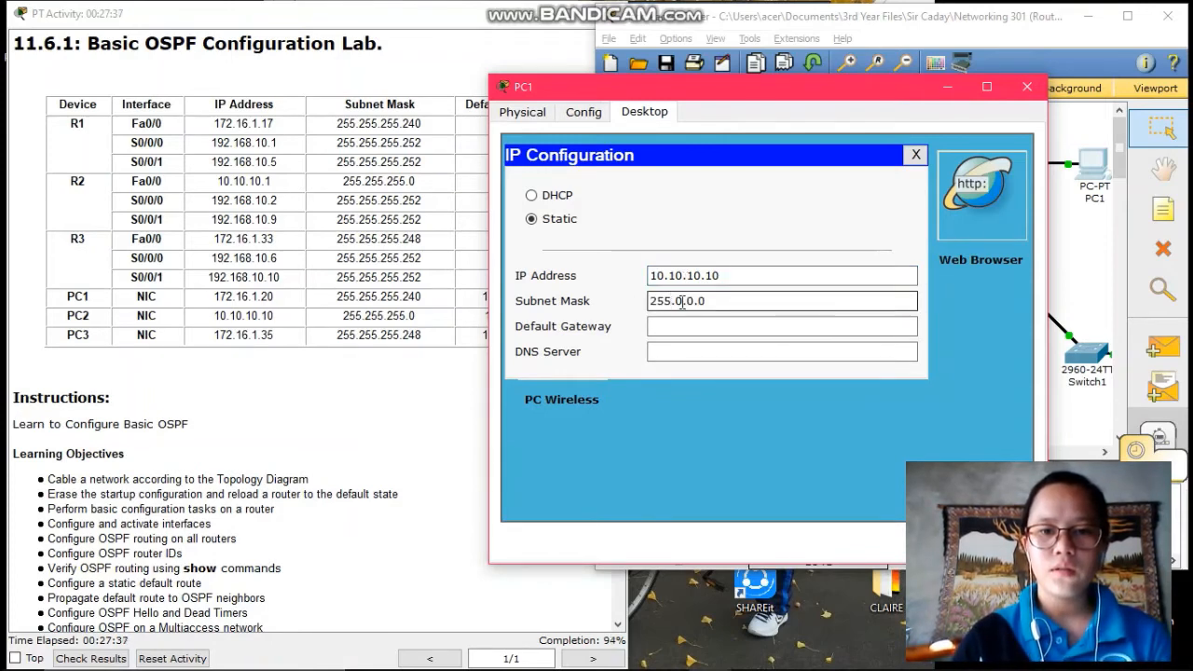
double_click(682, 302)
text(255.)
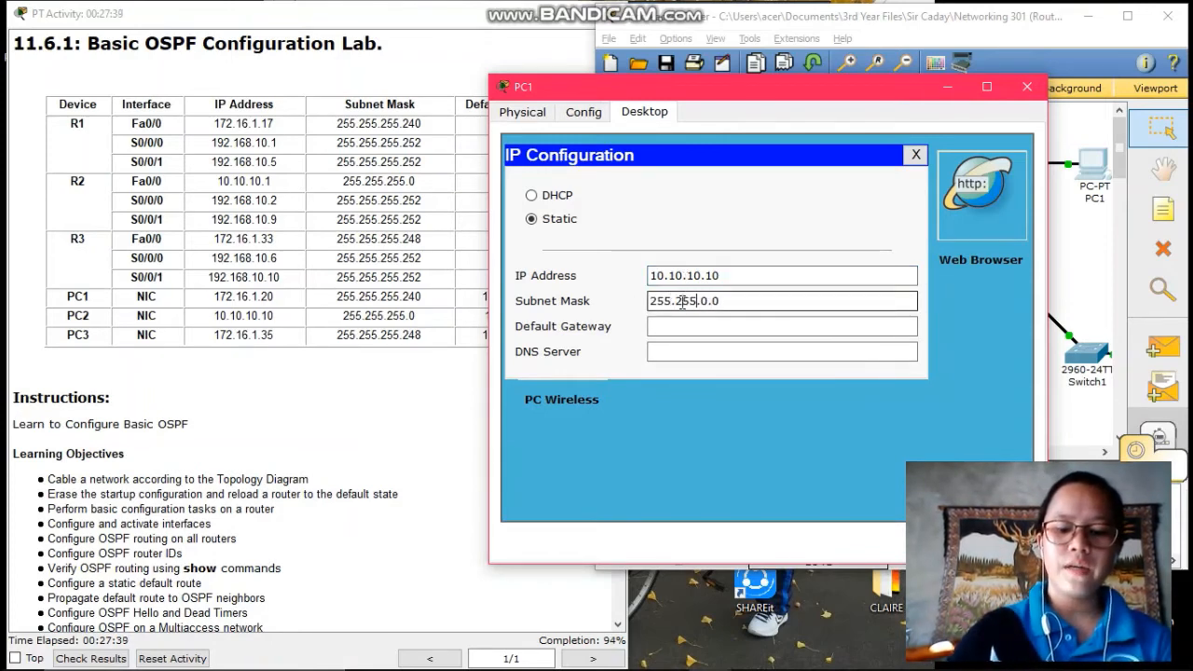
key(Delete)
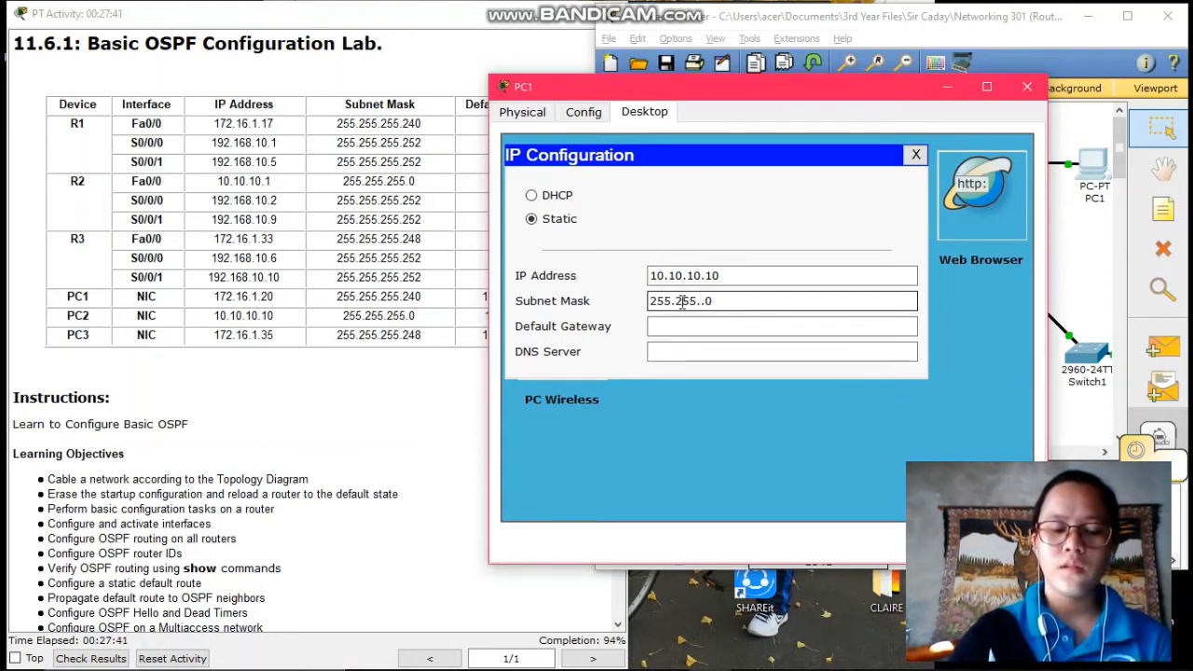
text(255)
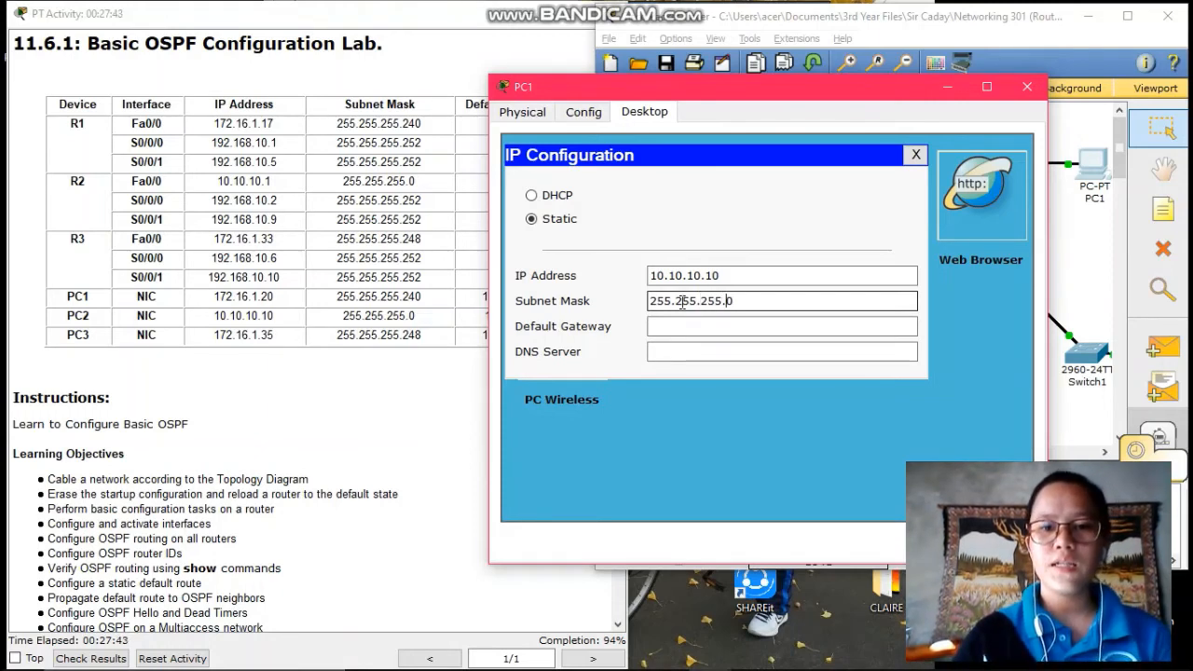
drag(721, 93, 875, 79)
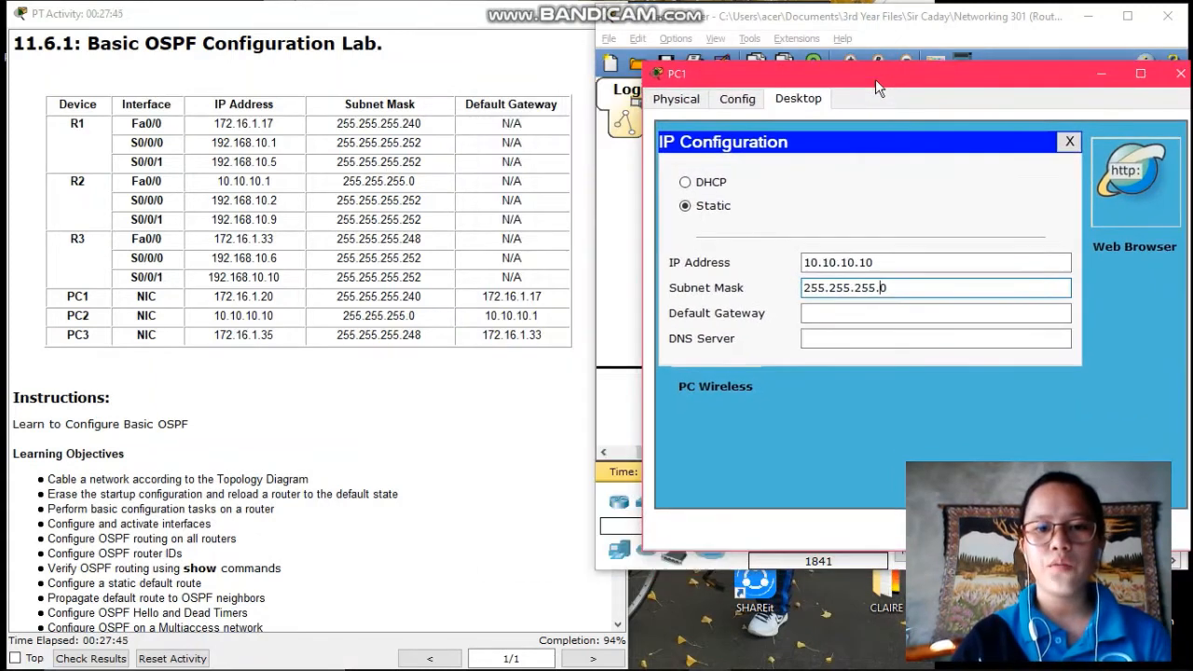
click(825, 314)
text(10.10.10)
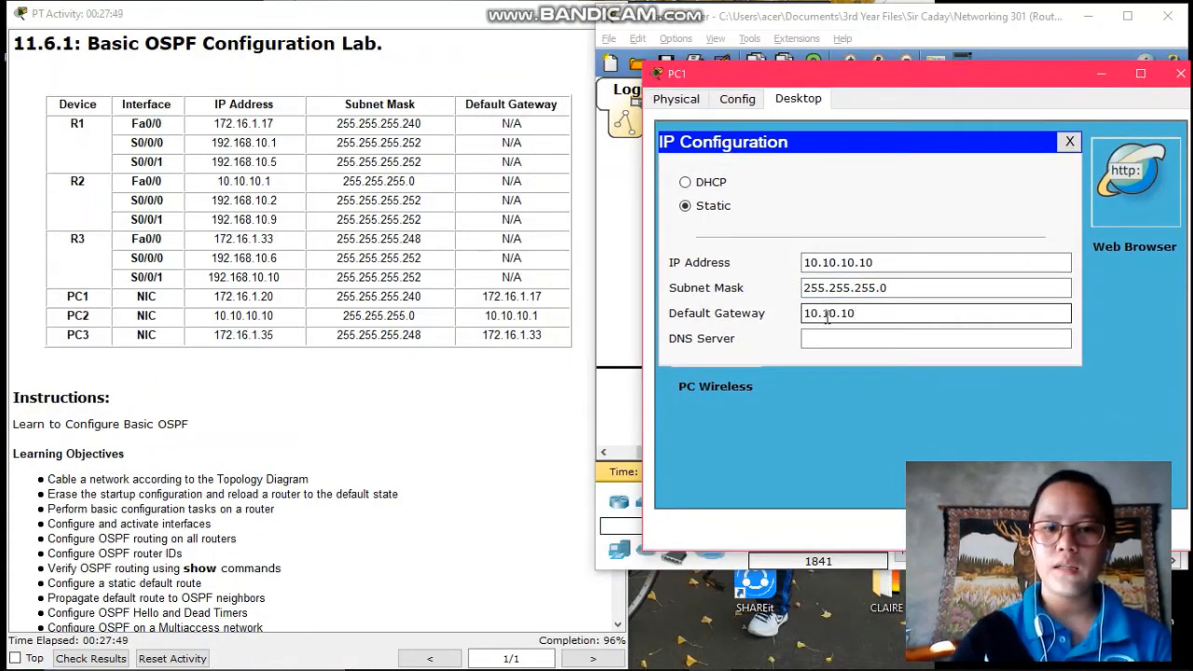
text(.1)
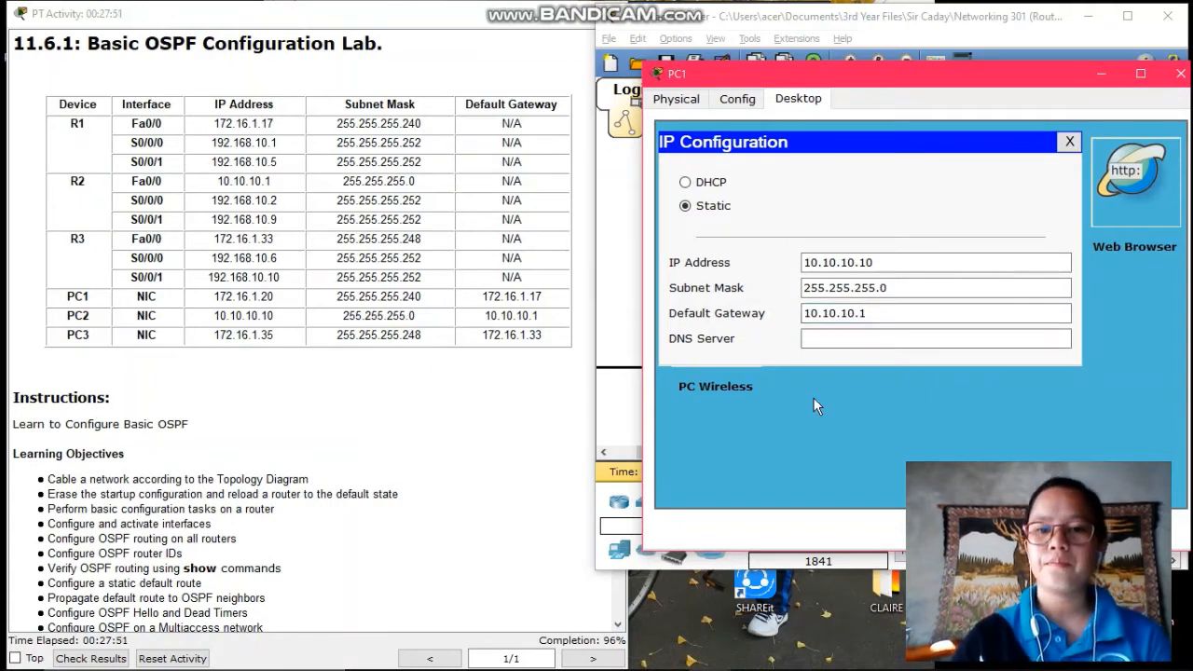
click(1180, 74)
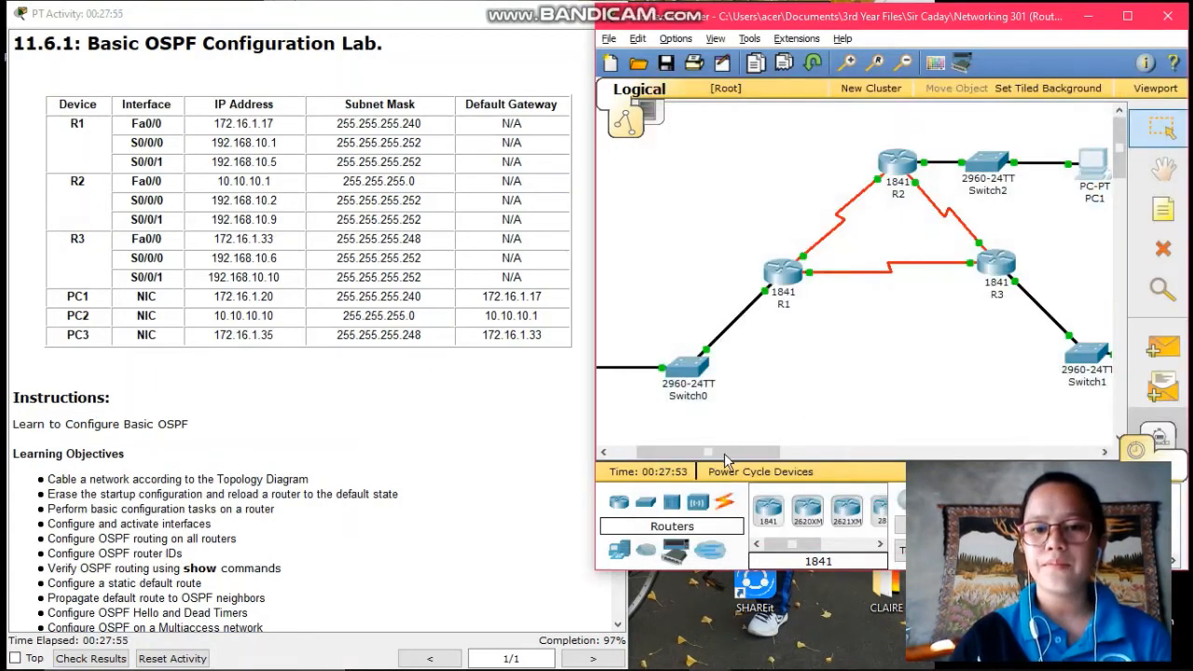
Open PC2's IP Configuration and enter the address 172.16.1.35
drag(724, 453, 808, 453)
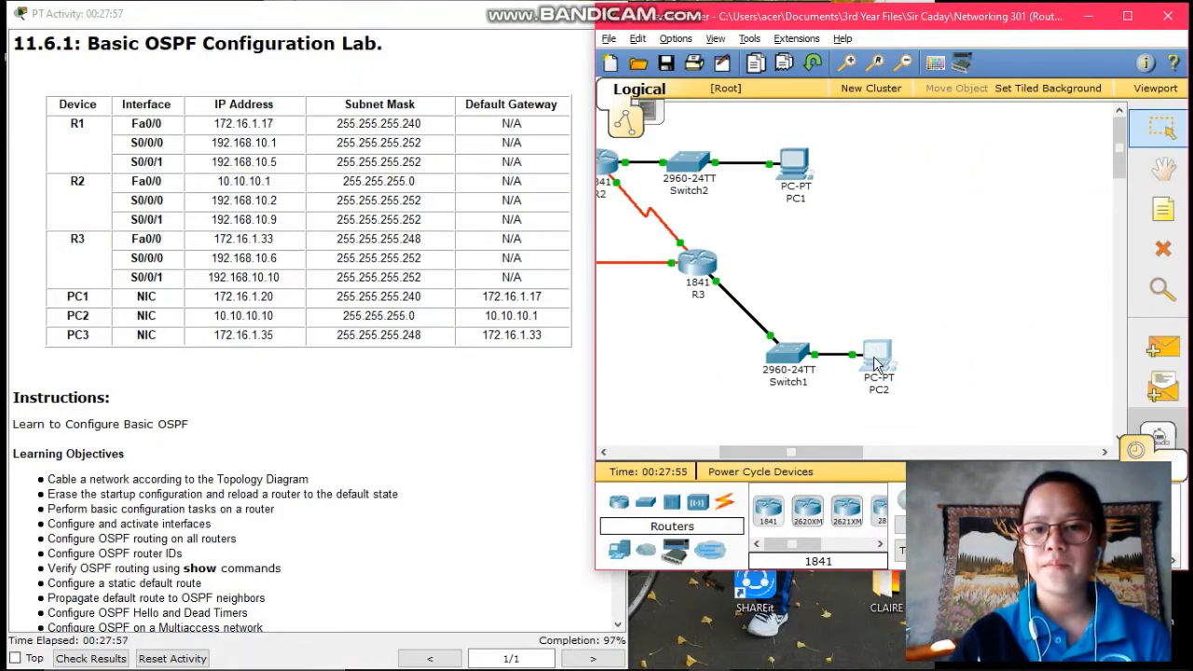
click(876, 362)
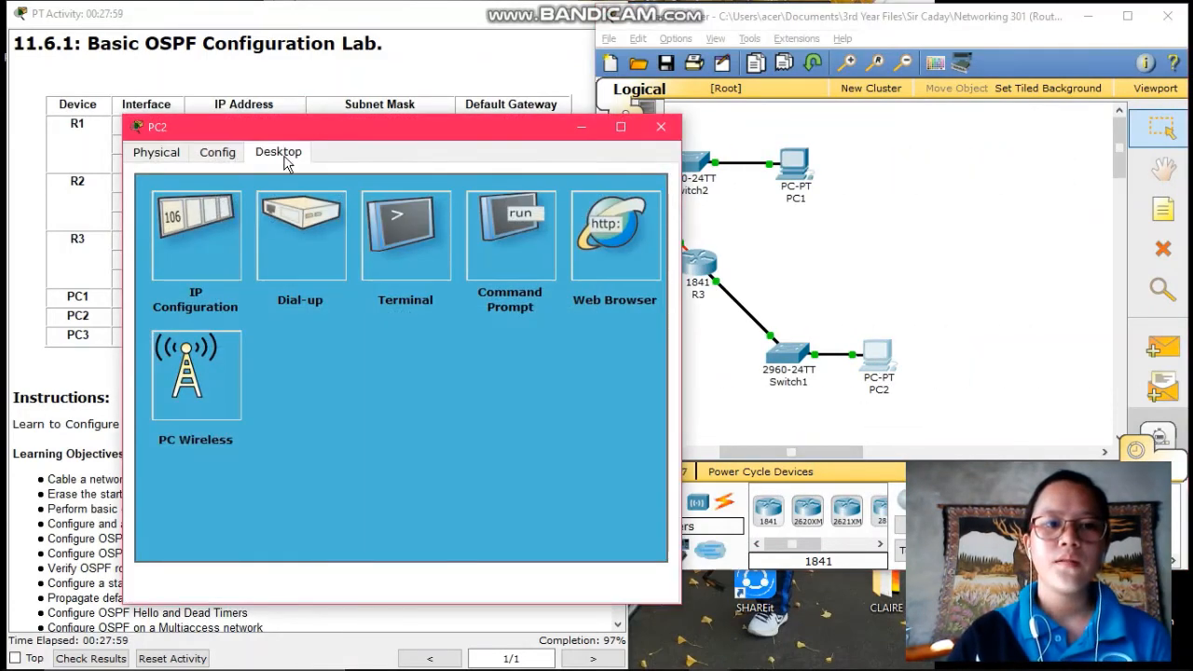
click(663, 133)
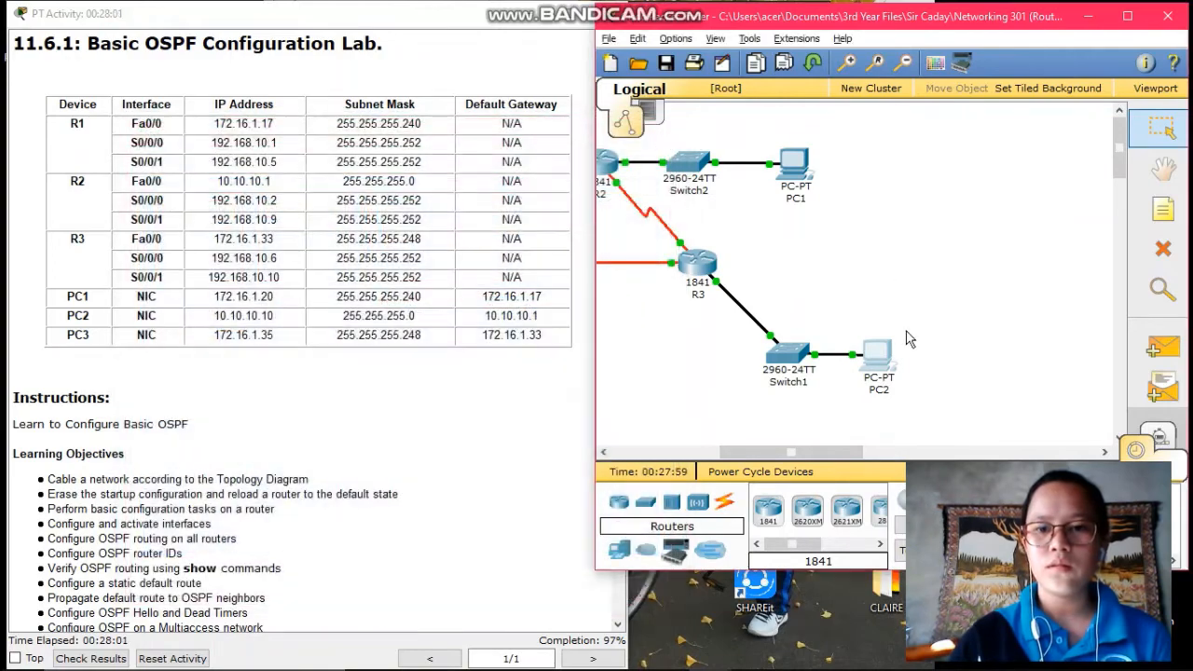
click(883, 369)
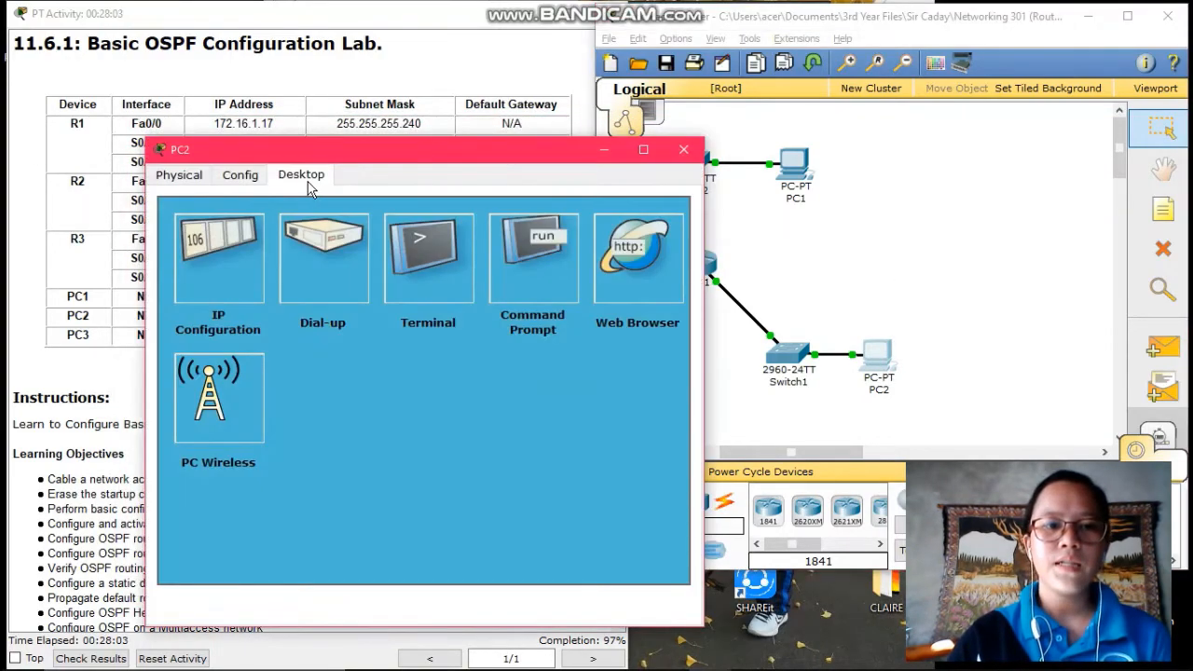
click(197, 267)
drag(363, 154, 666, 92)
click(657, 277)
click(671, 275)
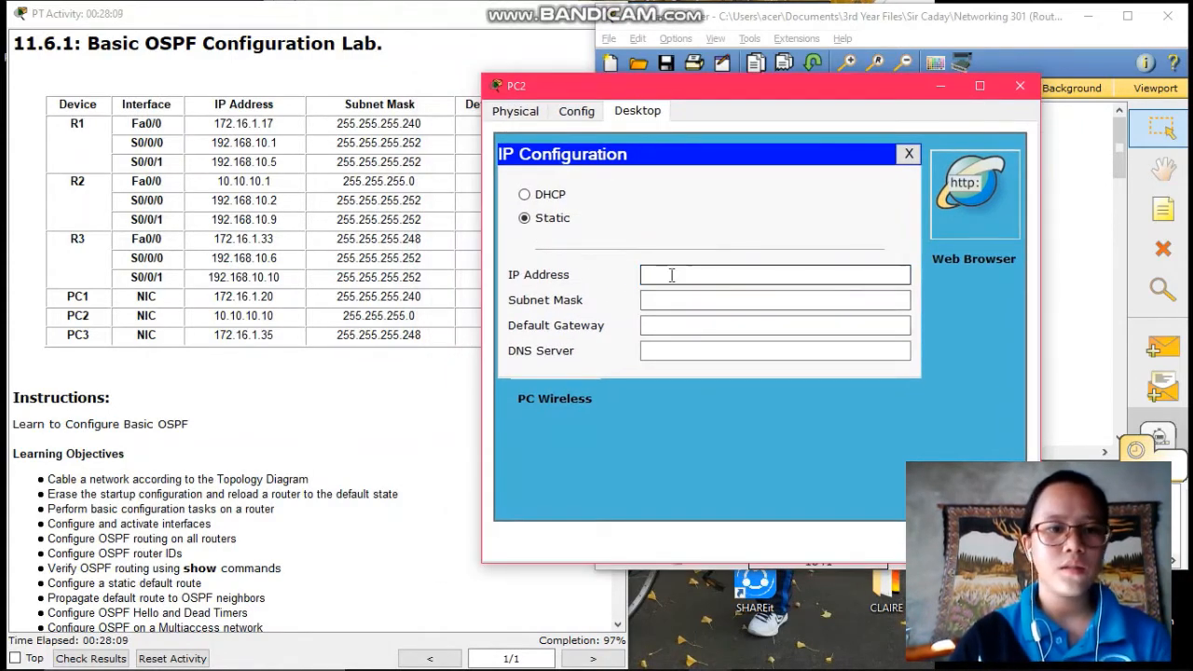
text(1)
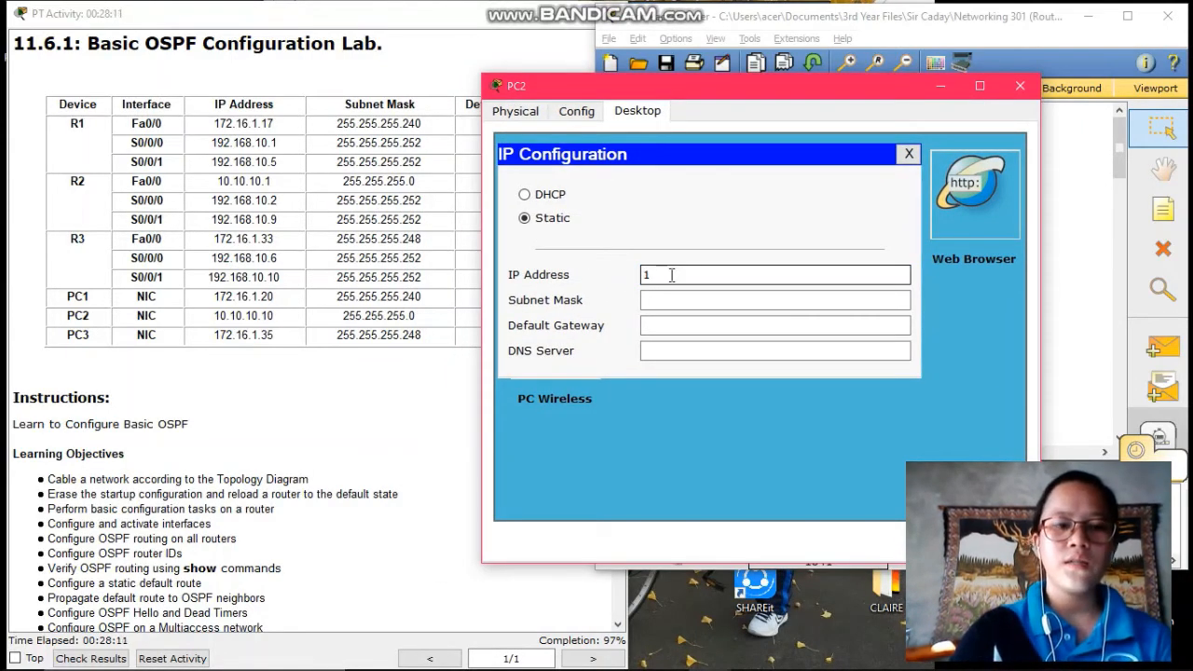
text(72.16.1.35)
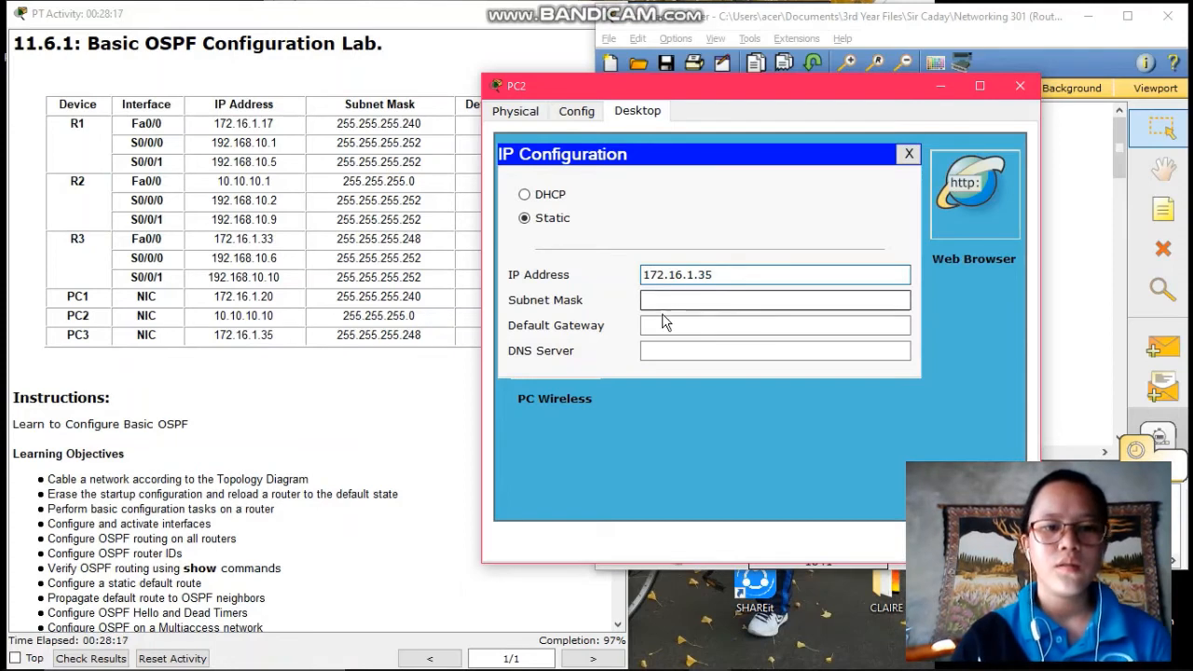
Set PC2's mask to 255.255.255.248 and gateway to 172.16.1.33, then close its window
click(661, 300)
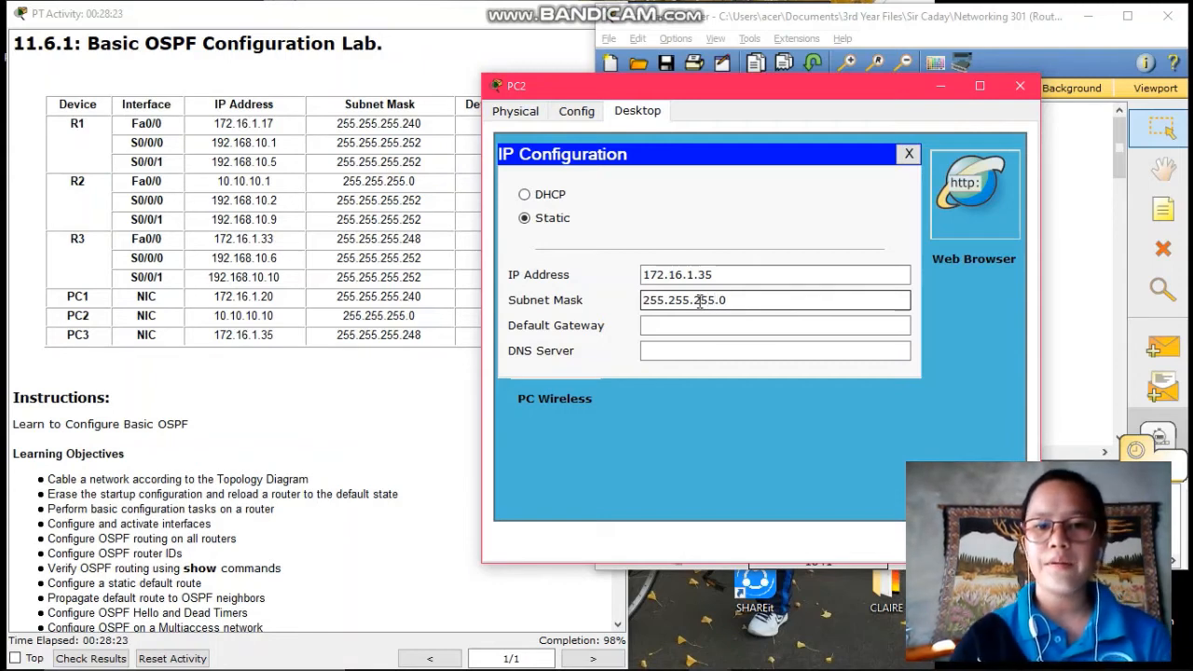
text(248)
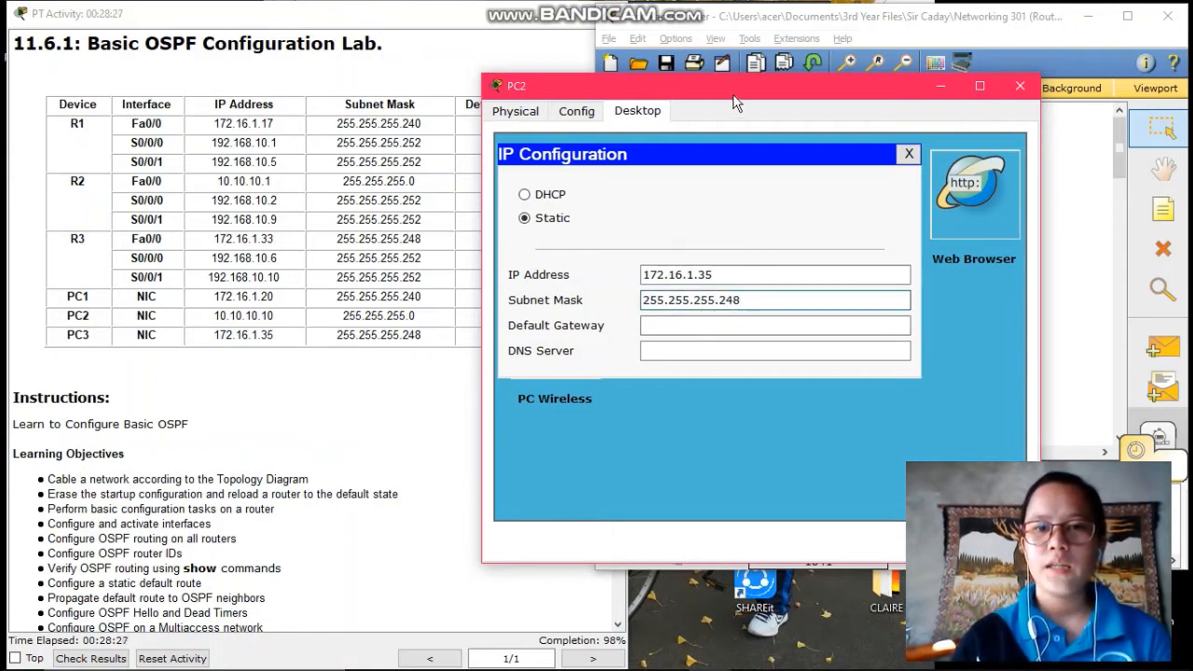
drag(734, 91, 852, 94)
click(808, 327)
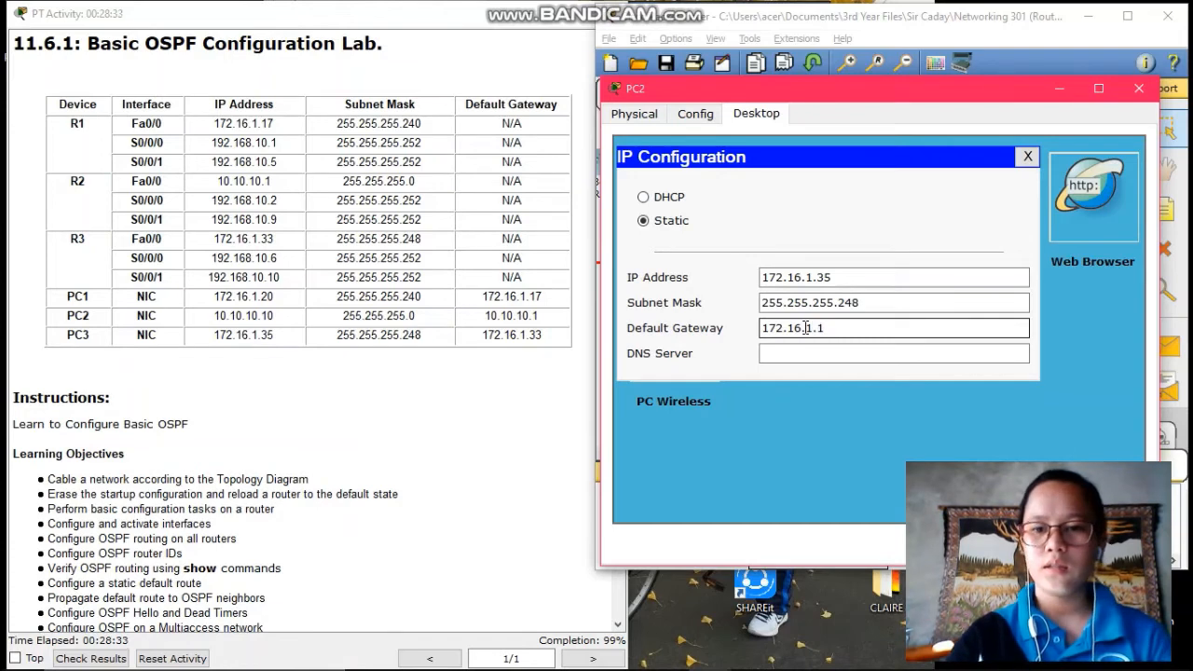
text(172.16.1.33)
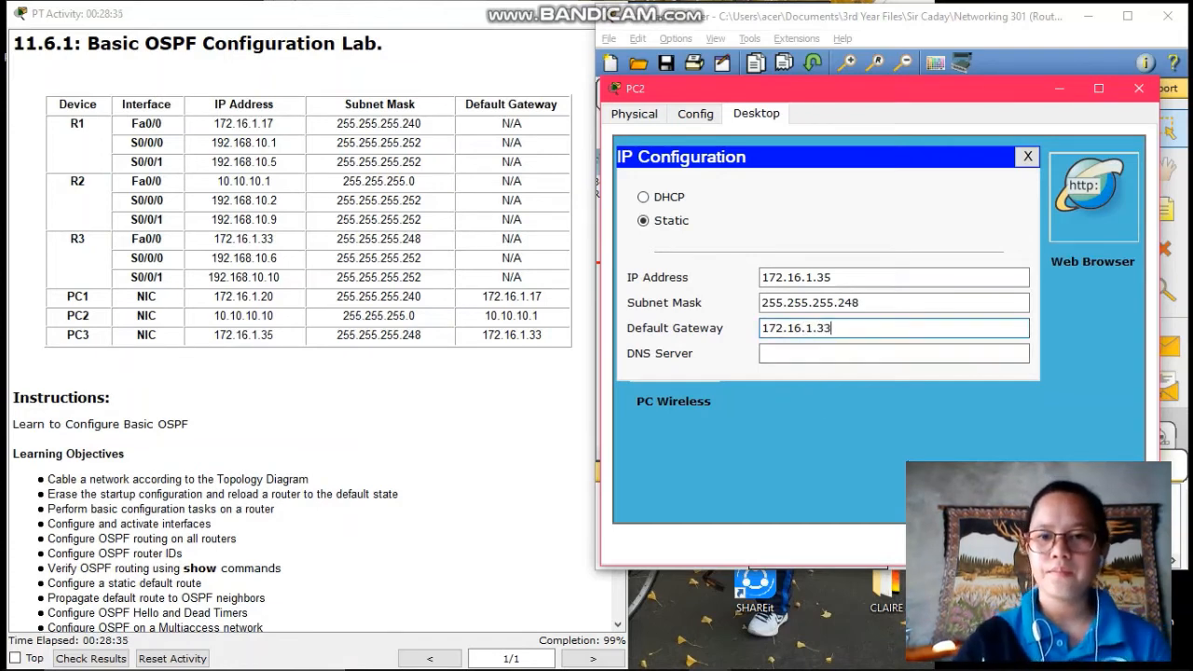
click(1143, 97)
click(1139, 95)
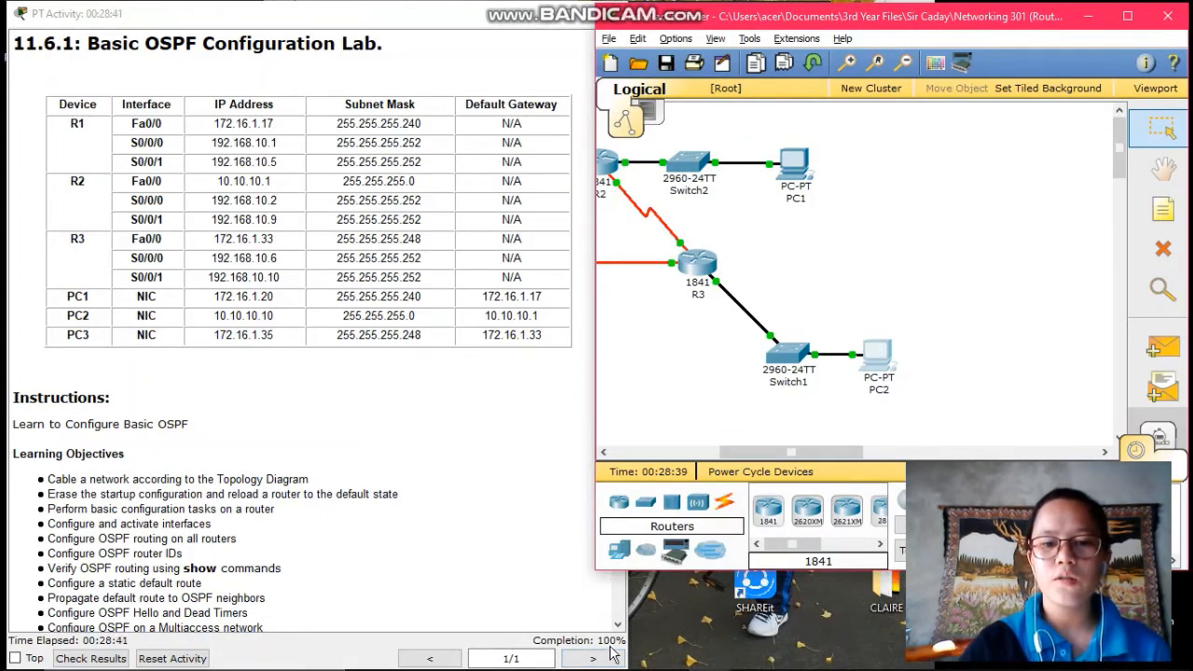
Check results, confirm 89 of 89 points in the assessment items, and close the results
click(90, 657)
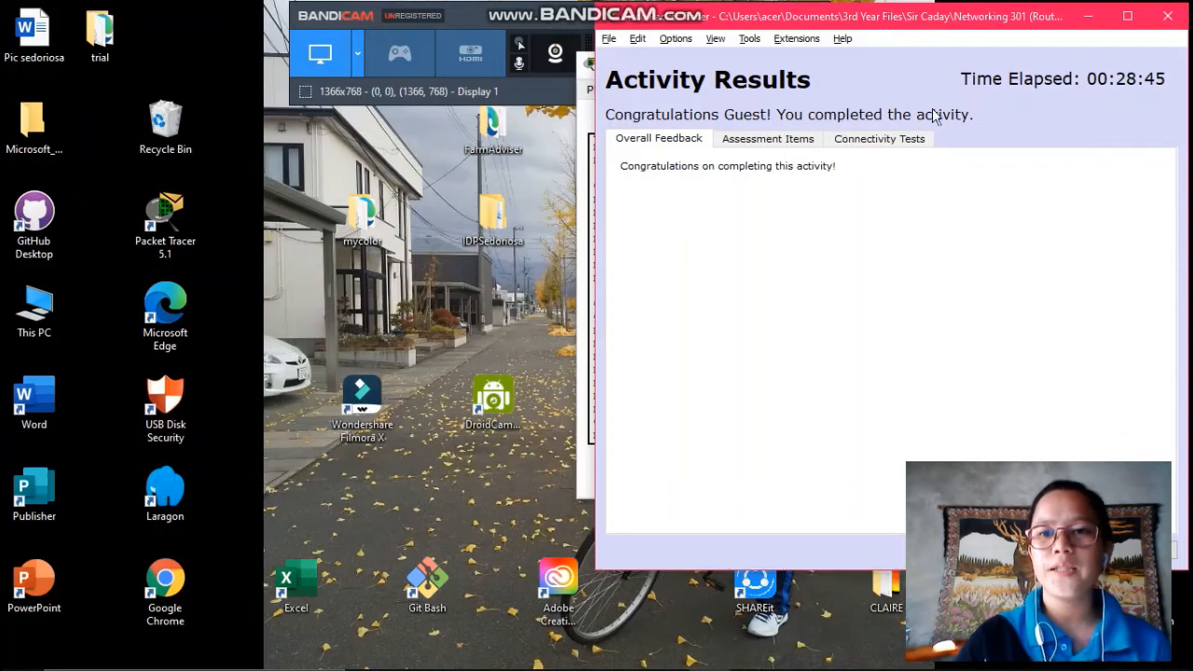
click(786, 149)
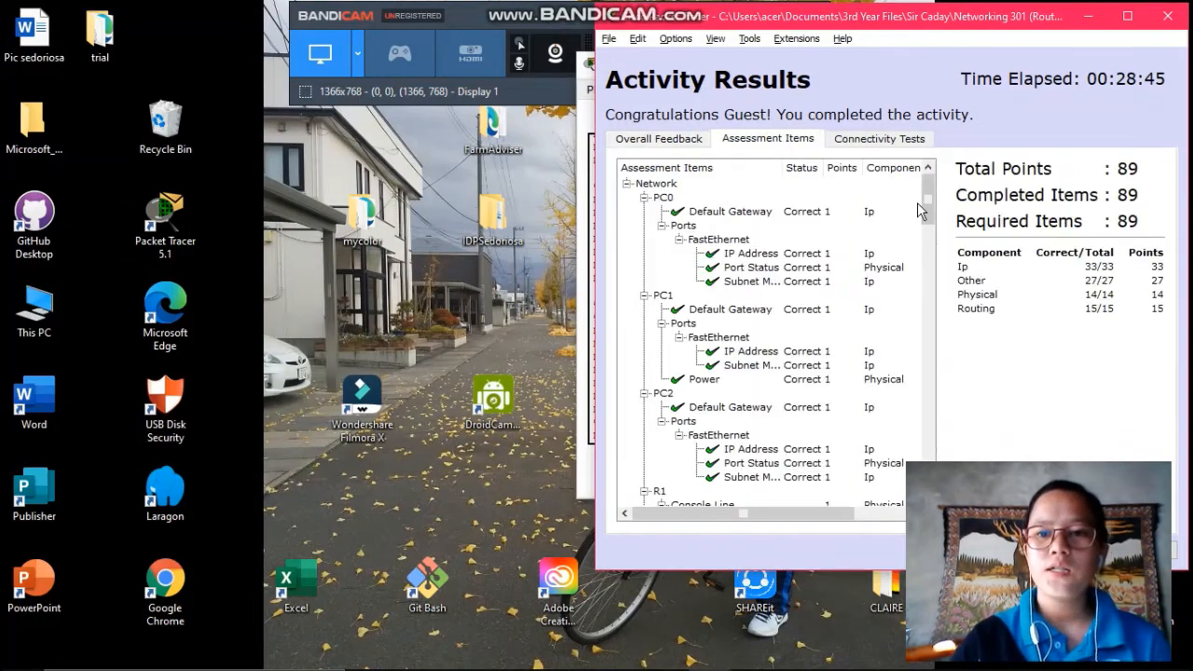
mouse_move(928, 200)
mouse_down()
mouse_move(928, 453)
mouse_move(929, 199)
mouse_up()
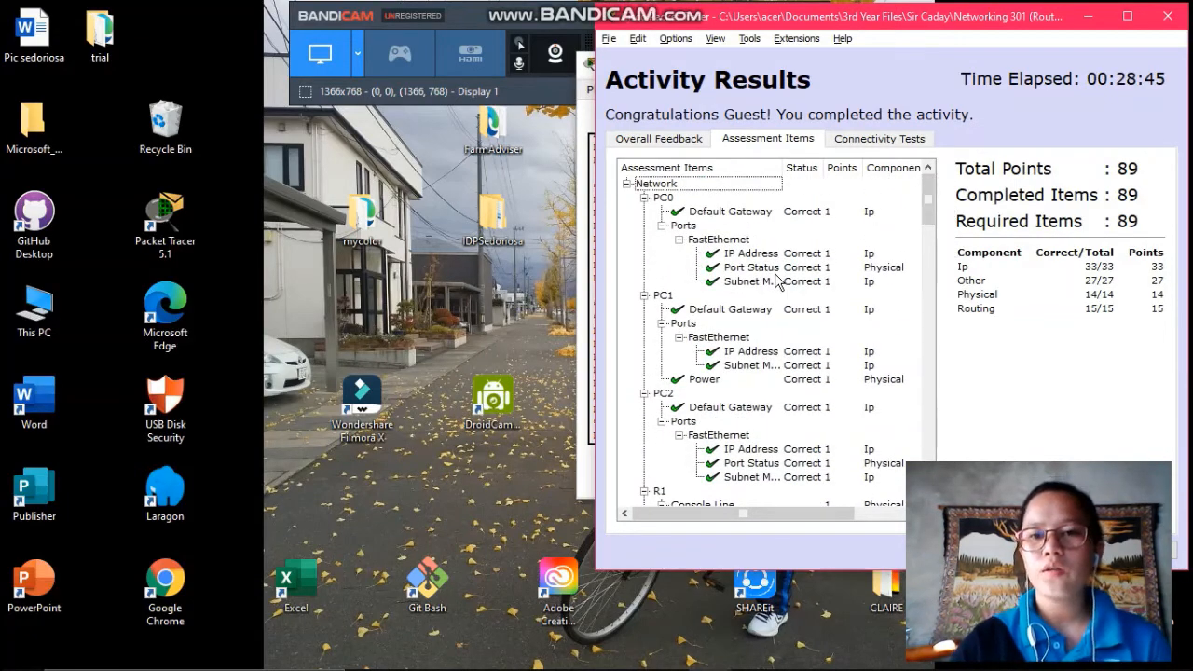
scroll(778, 282, down, 1)
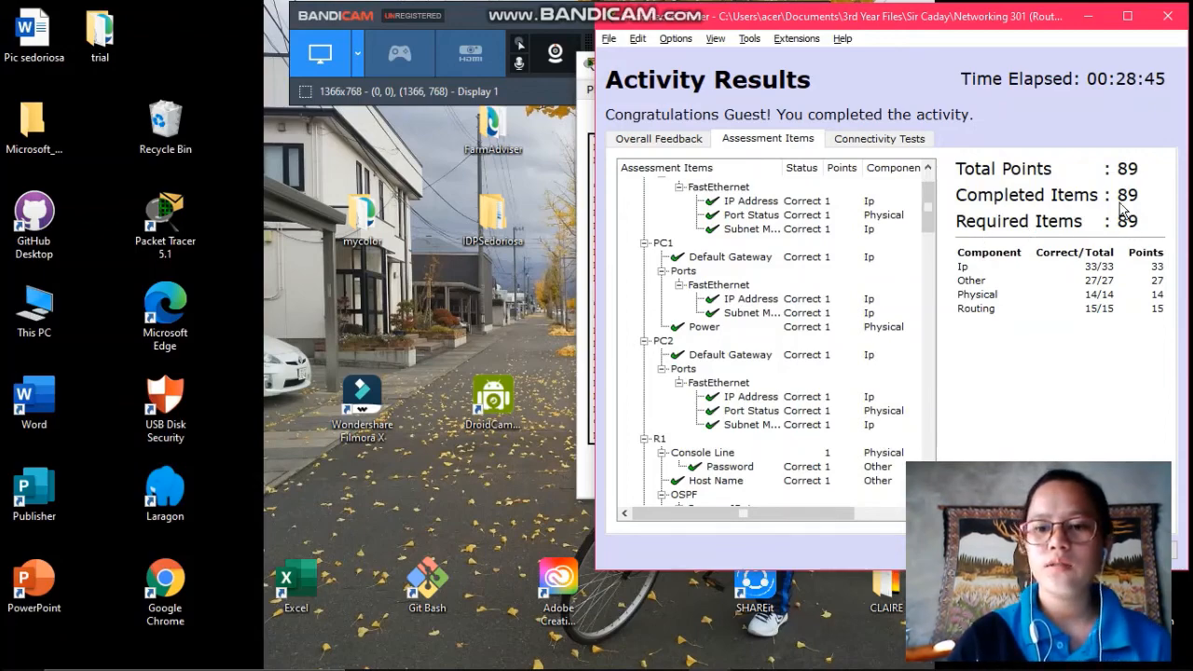
drag(1007, 23, 574, 34)
click(714, 561)
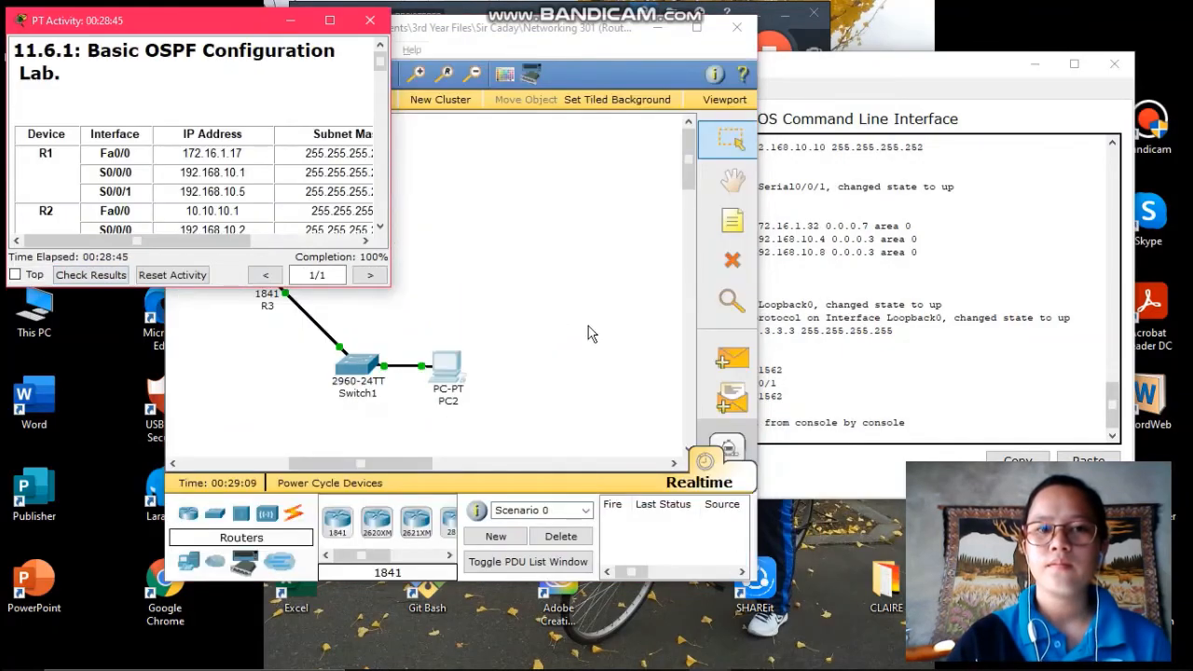